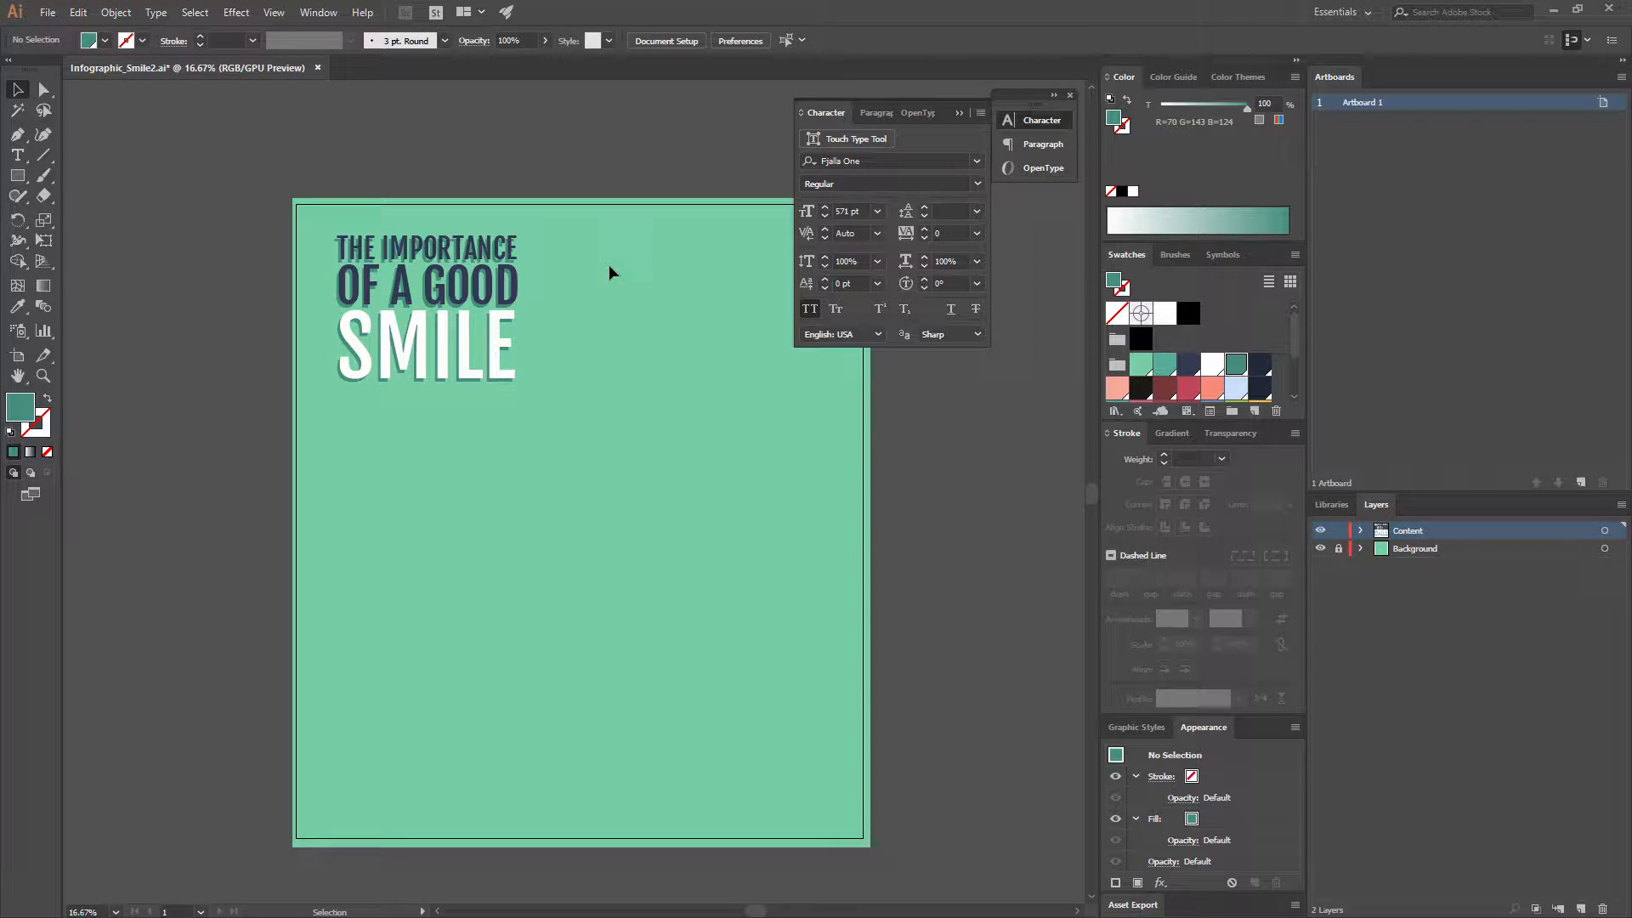
Detach the shape tools as a floating toolbar and place it near the artboard's upper edge.
{"action": "key", "text": "ctrl+equal"}
{"action": "key", "text": "ctrl+equal"}
{"action": "left_click_drag", "start_coordinate": [620, 288], "coordinate": [517, 413]}
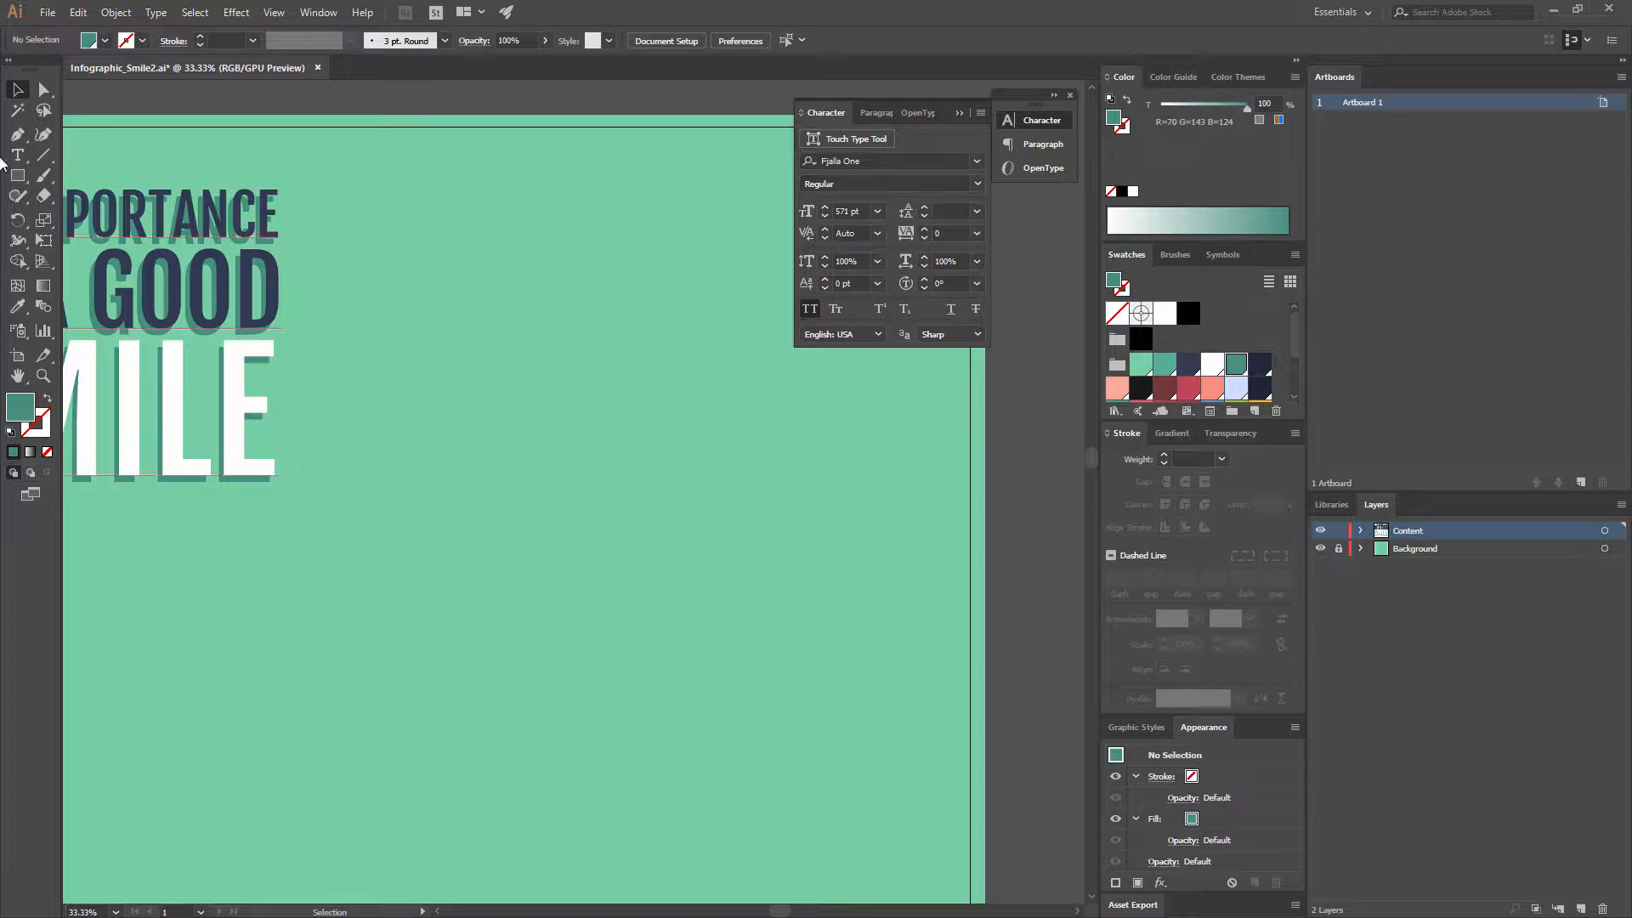
{"action": "left_click", "coordinate": [23, 177]}
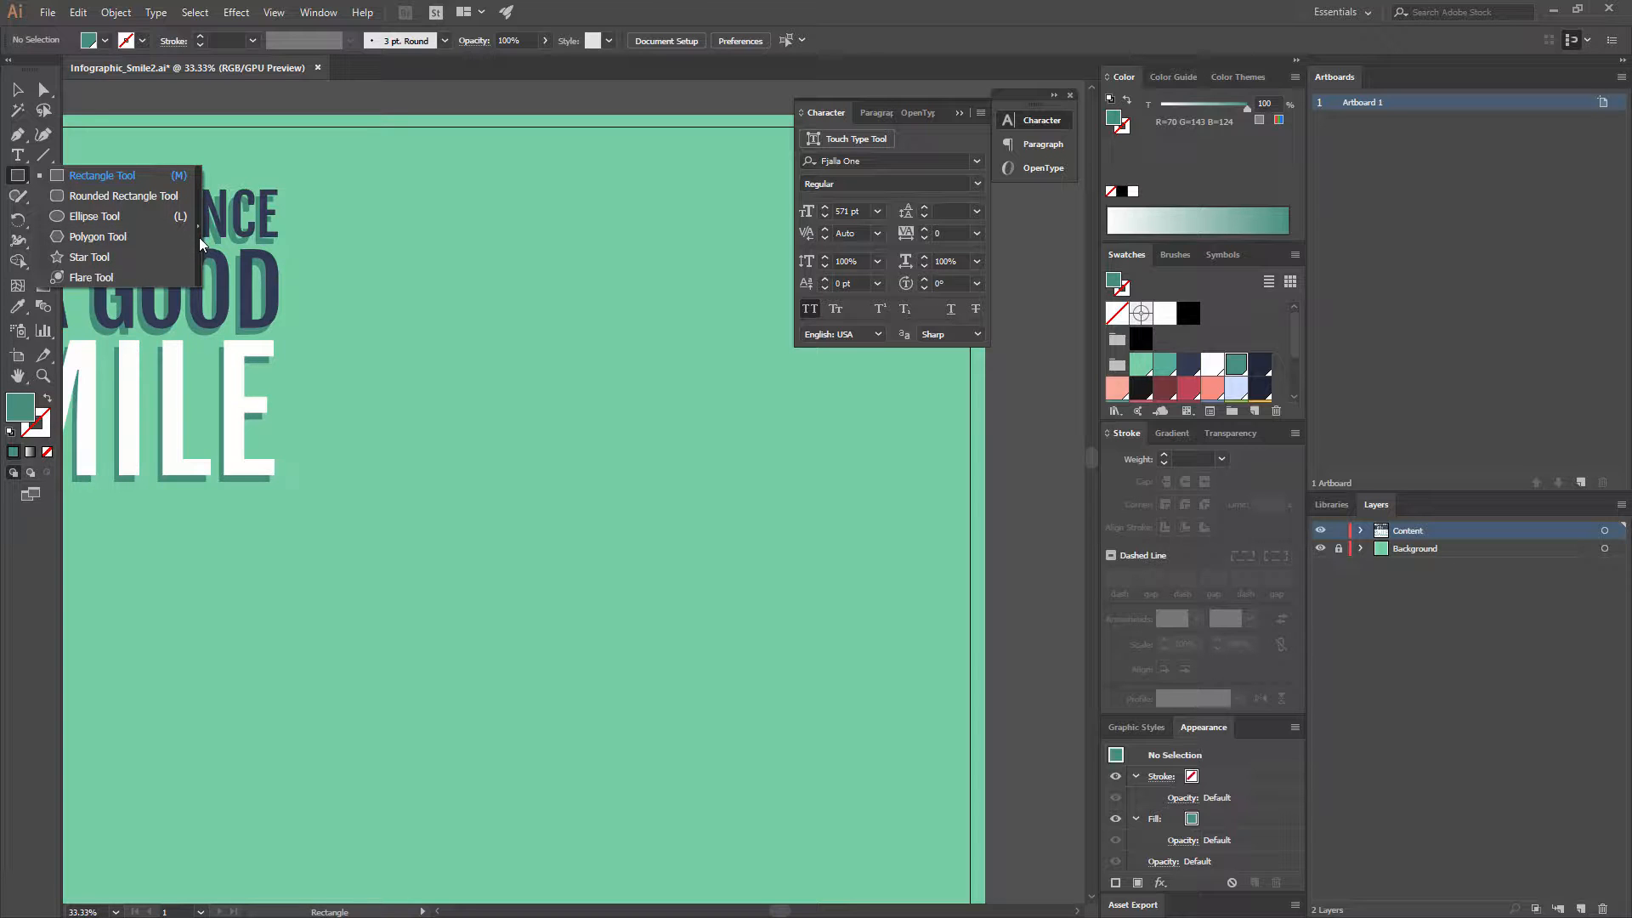
{"action": "left_click", "coordinate": [199, 244]}
{"action": "left_click_drag", "start_coordinate": [116, 186], "coordinate": [558, 121]}
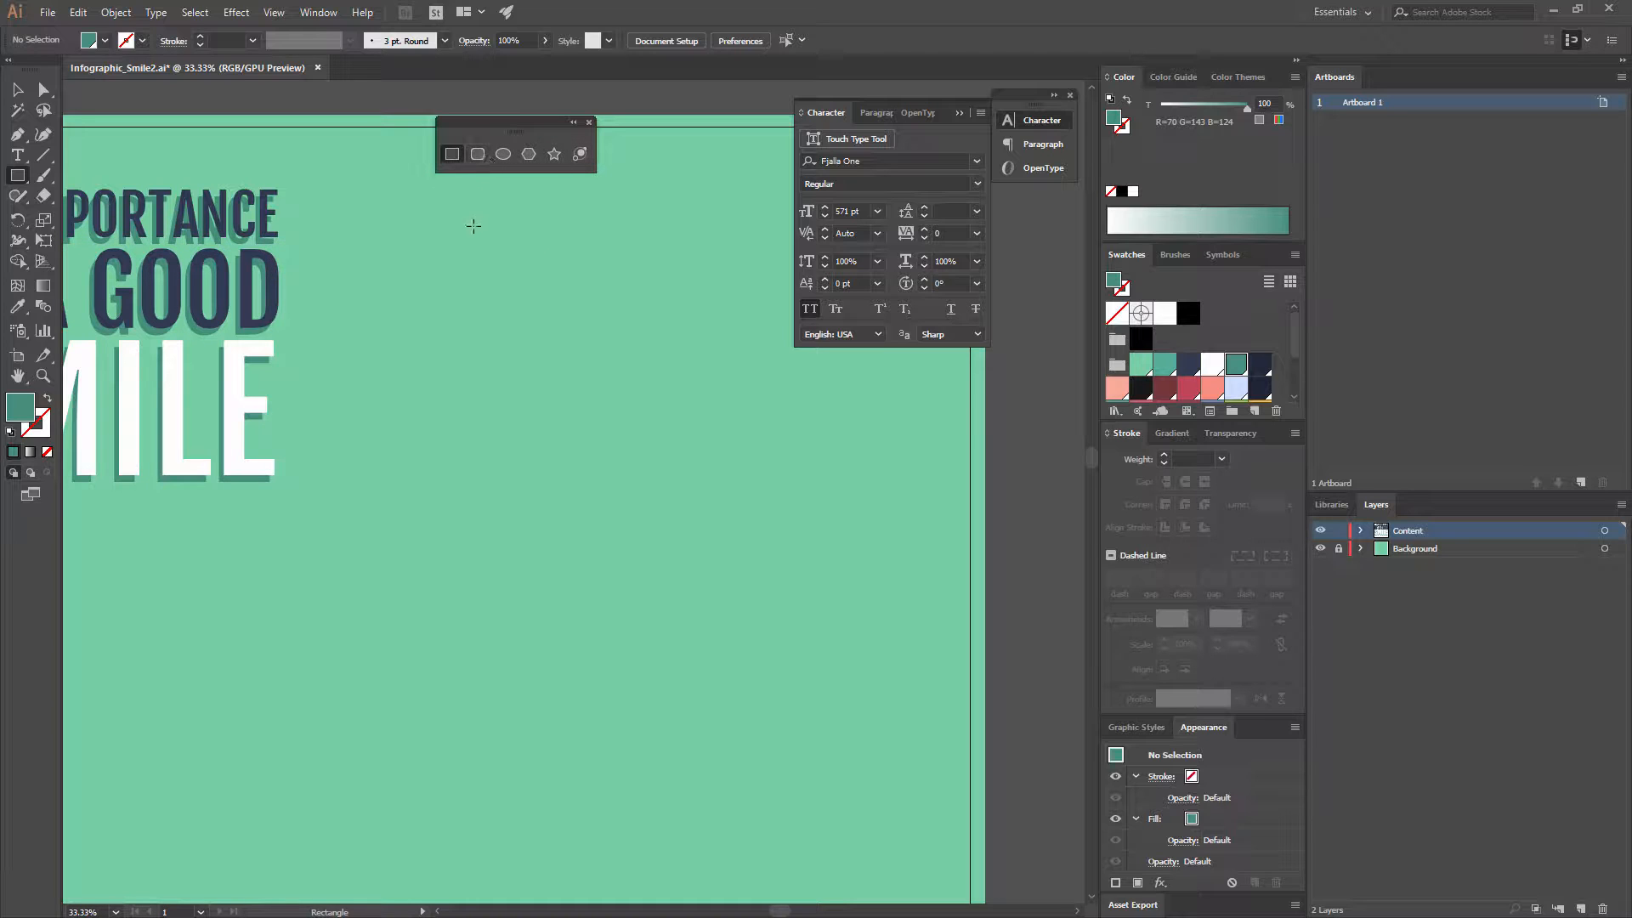
Draw an upright rectangle about 378 by 534 px to the right of the title text.
{"action": "left_click_drag", "start_coordinate": [445, 210], "coordinate": [552, 361]}
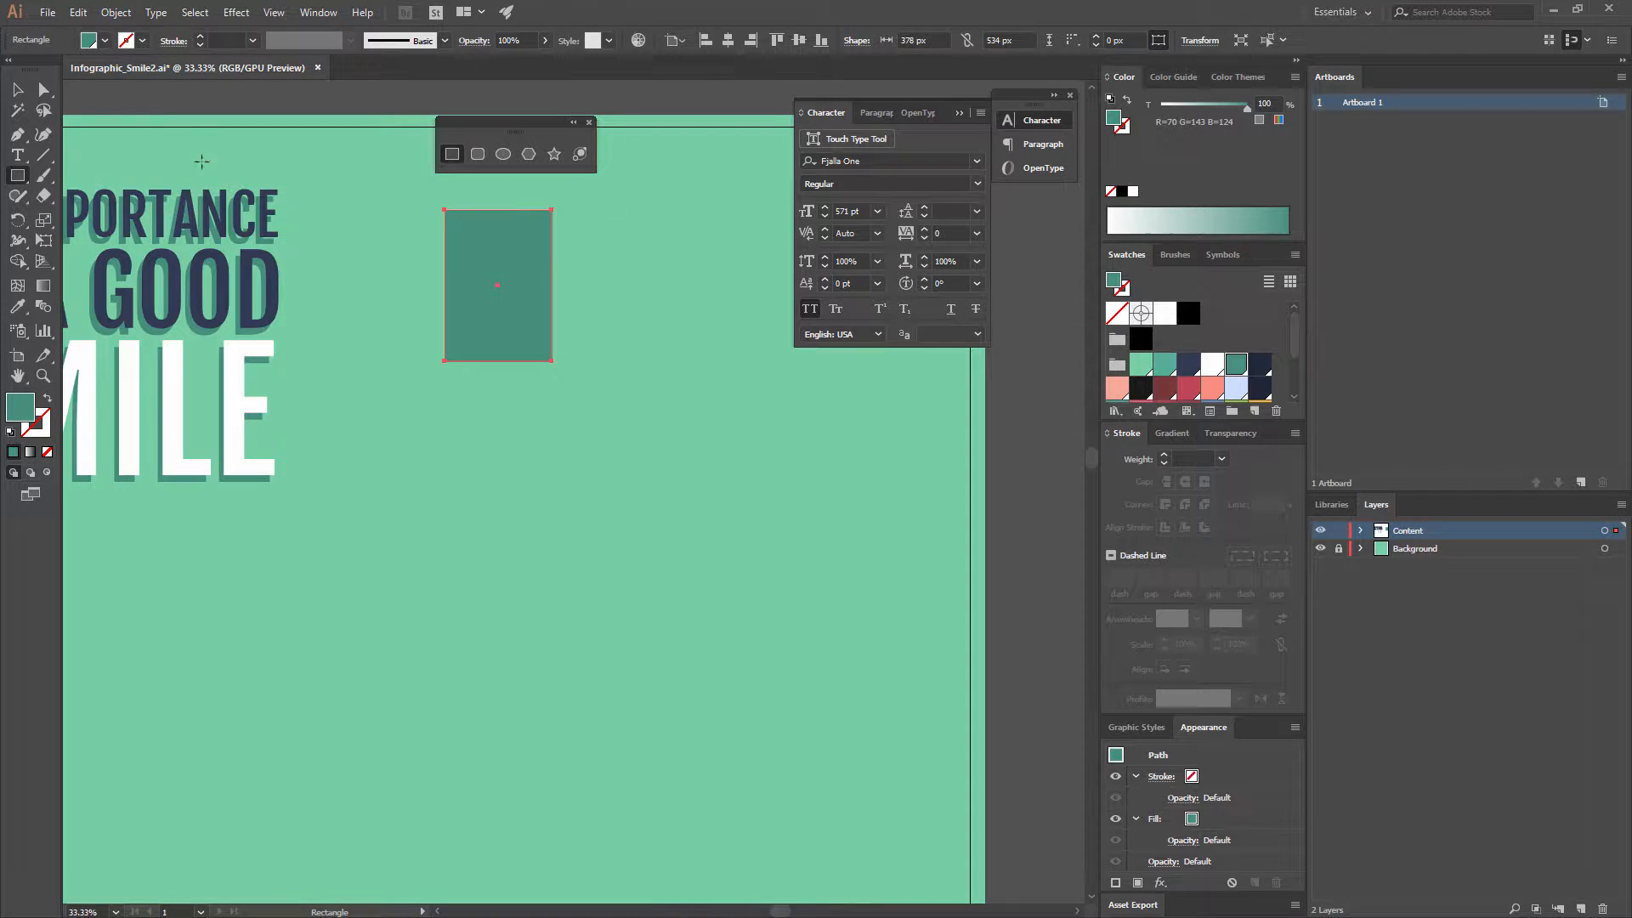
{"action": "left_click", "coordinate": [15, 92]}
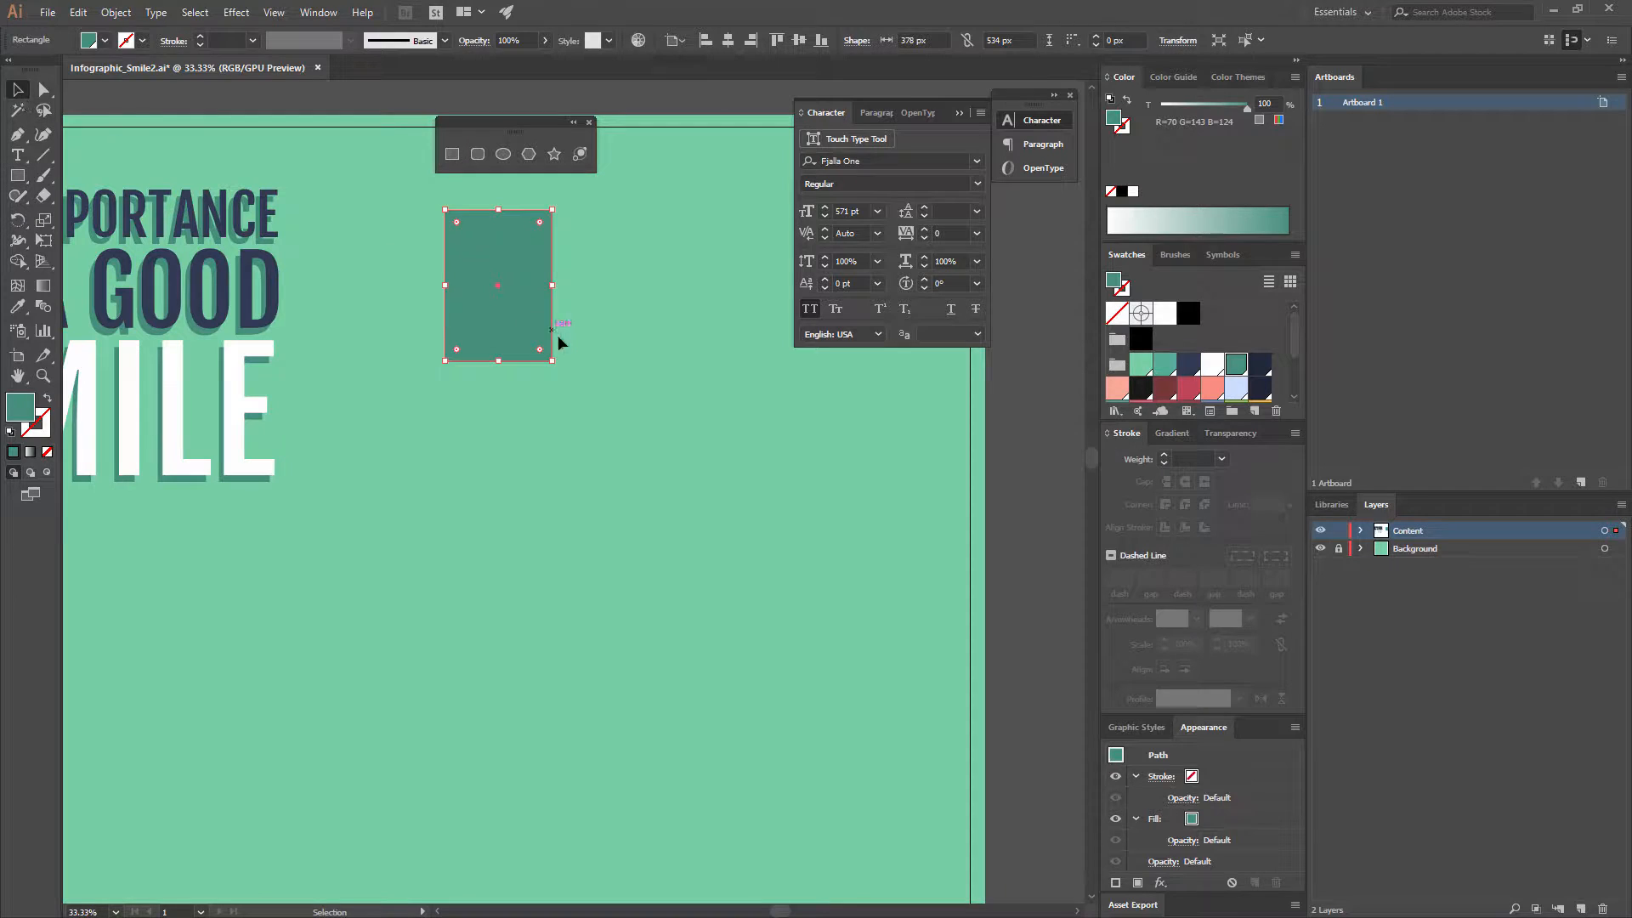
{"action": "left_click", "coordinate": [573, 374]}
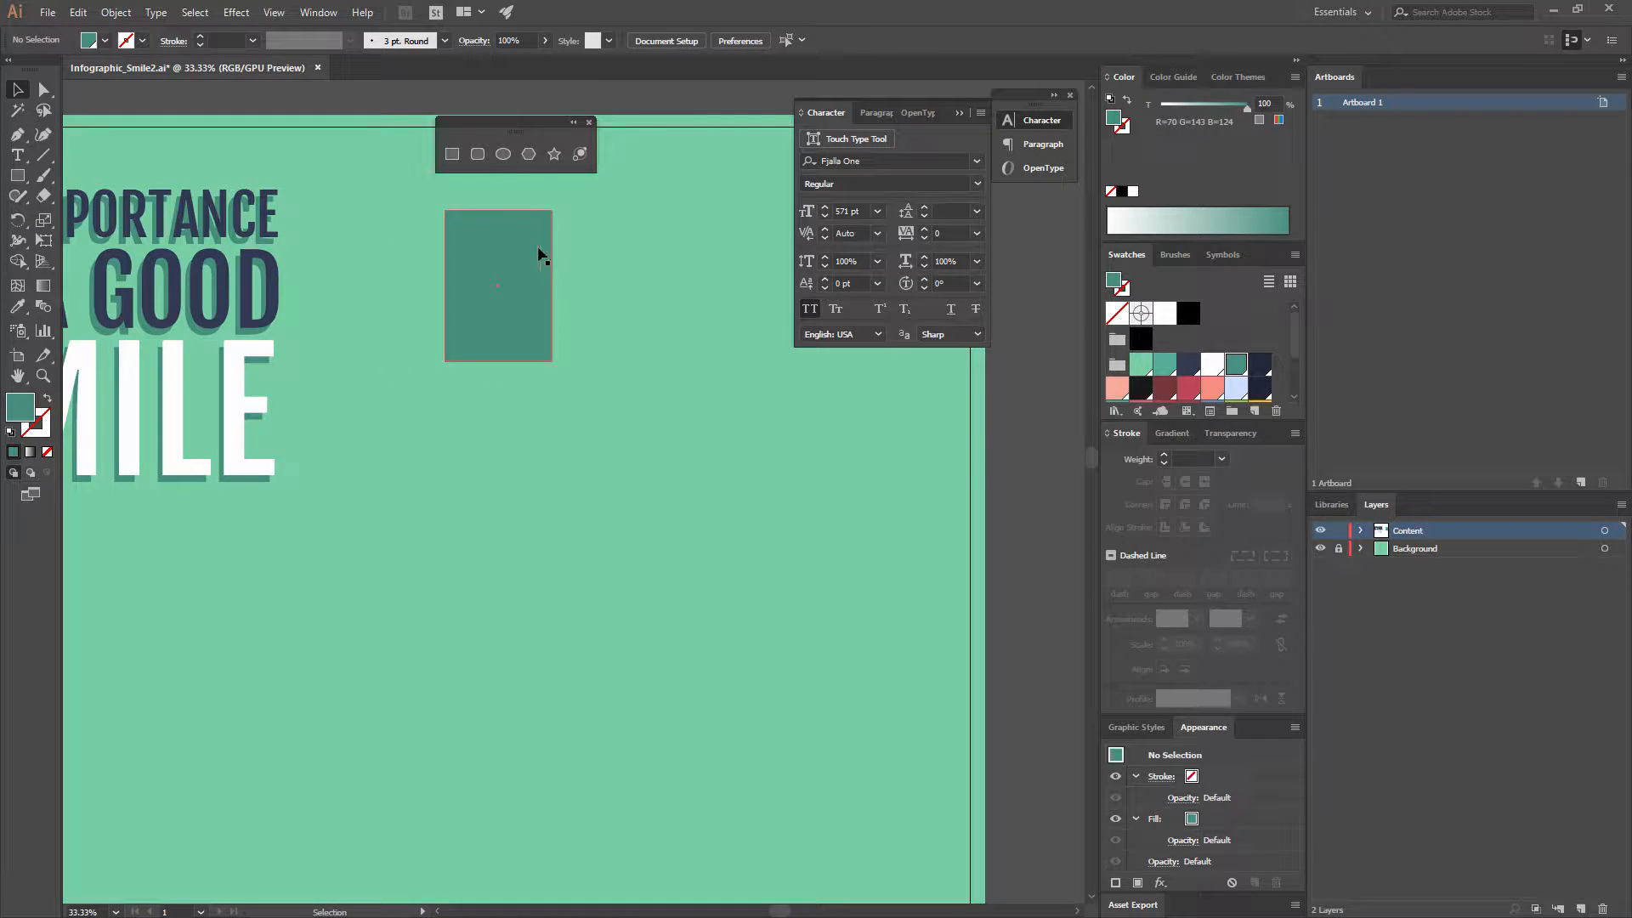
Round all corners of the rectangle to the maximum radius of about 189 px.
{"action": "left_click", "coordinate": [497, 260]}
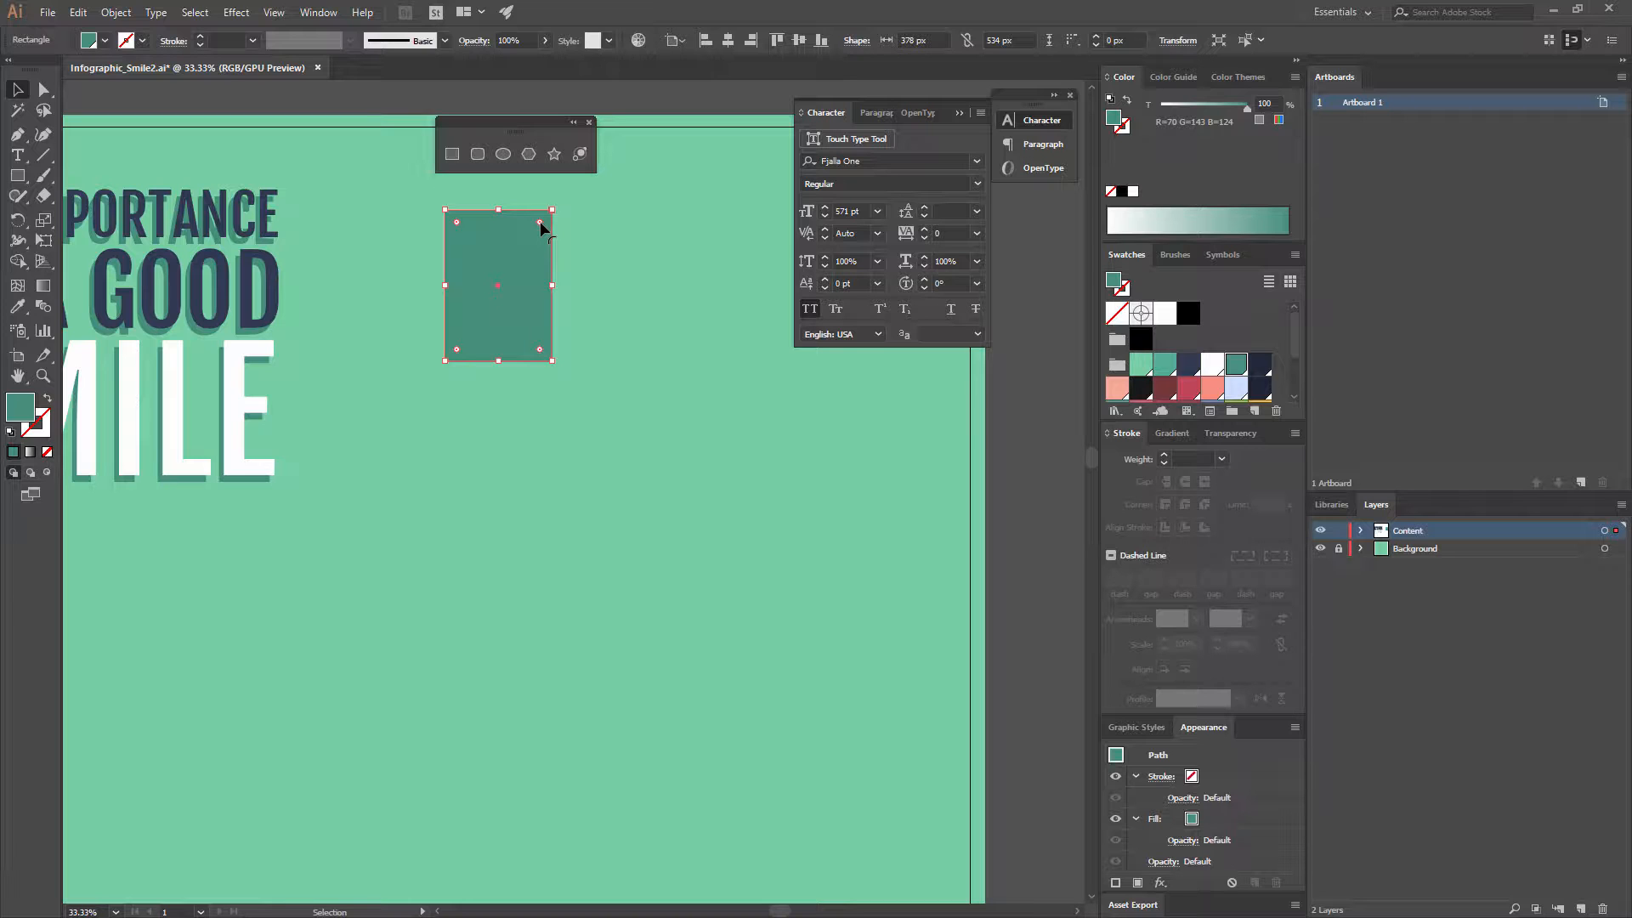
{"action": "left_click_drag", "start_coordinate": [540, 224], "coordinate": [493, 277]}
{"action": "left_click", "coordinate": [594, 268]}
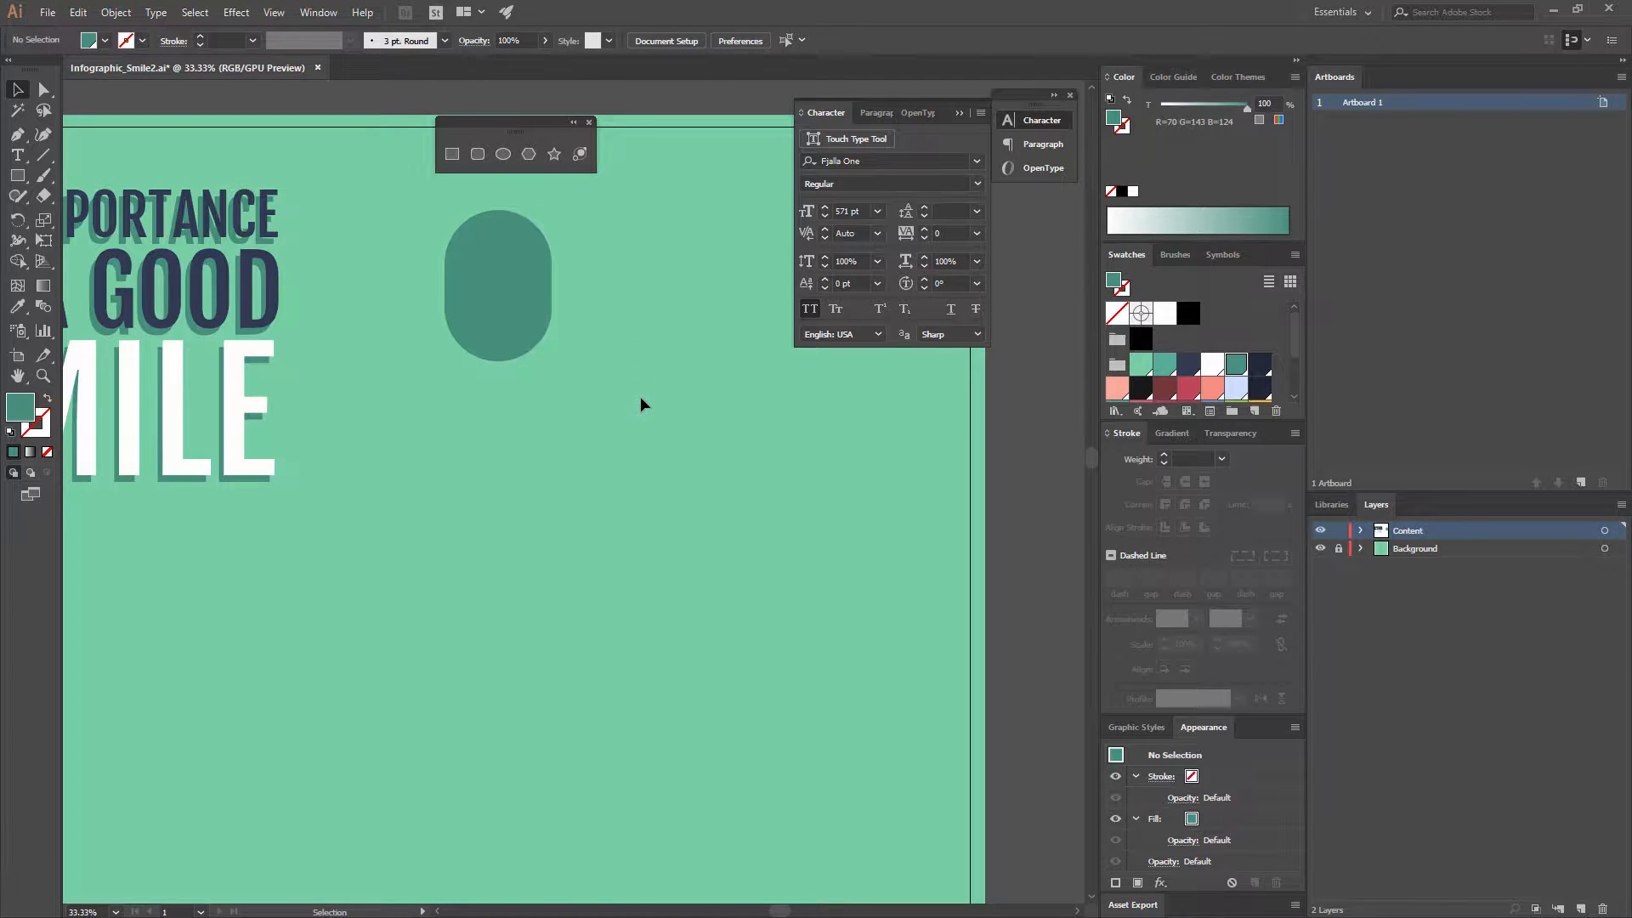
Fill the rounded shape with the salmon pink swatch (R=248 G=169 B=155).
{"action": "left_click", "coordinate": [481, 298]}
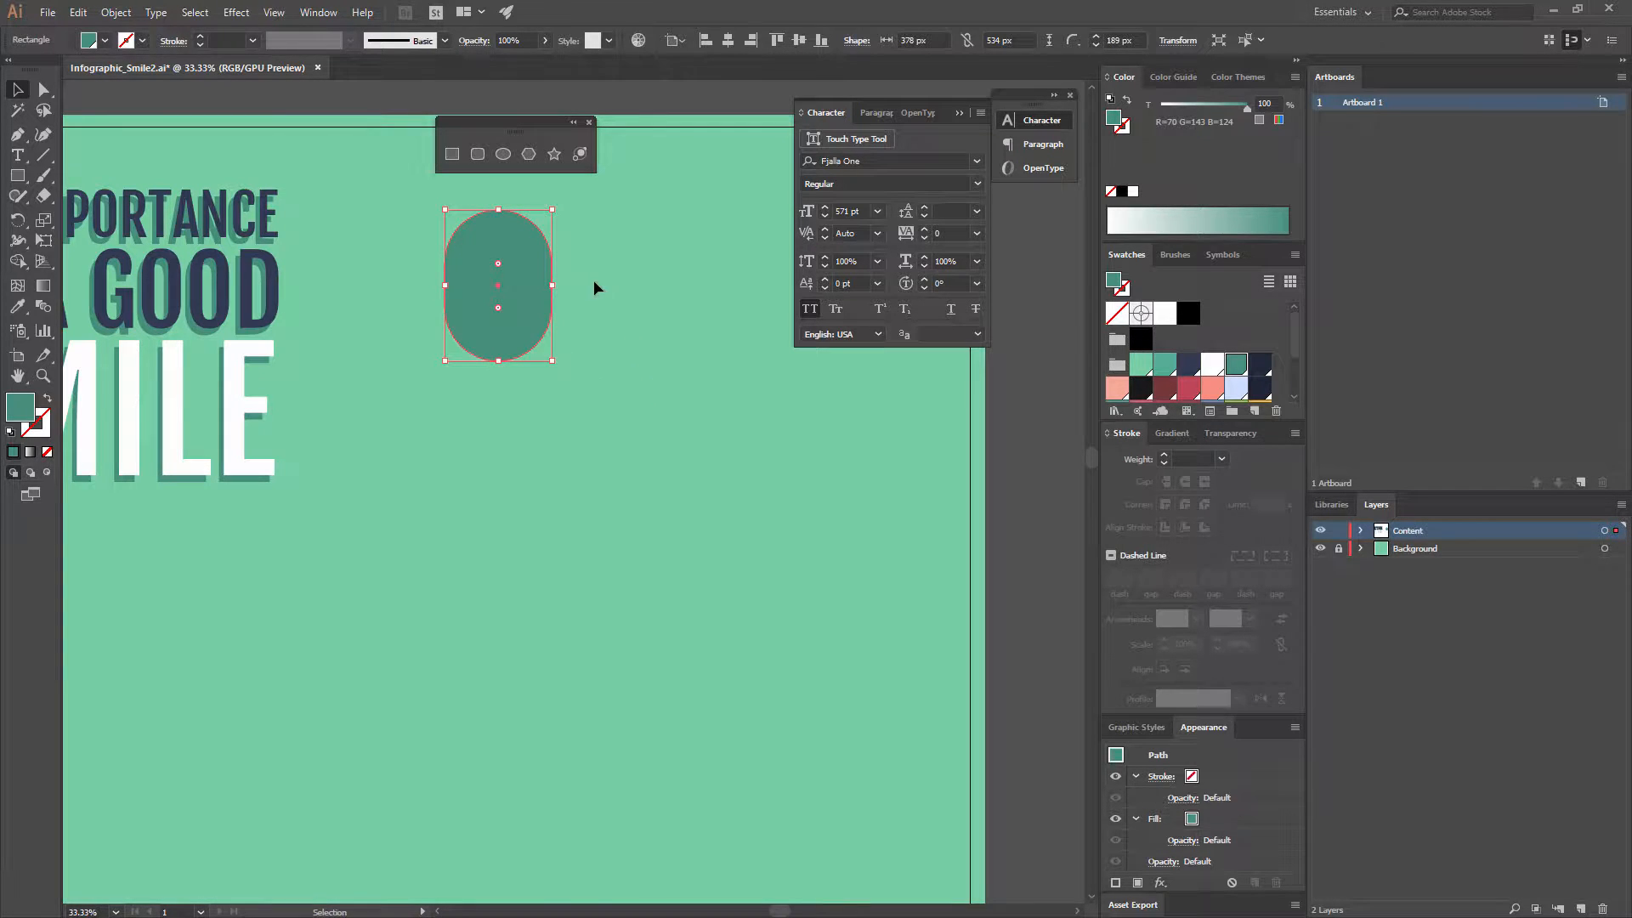
{"action": "left_click", "coordinate": [1117, 389]}
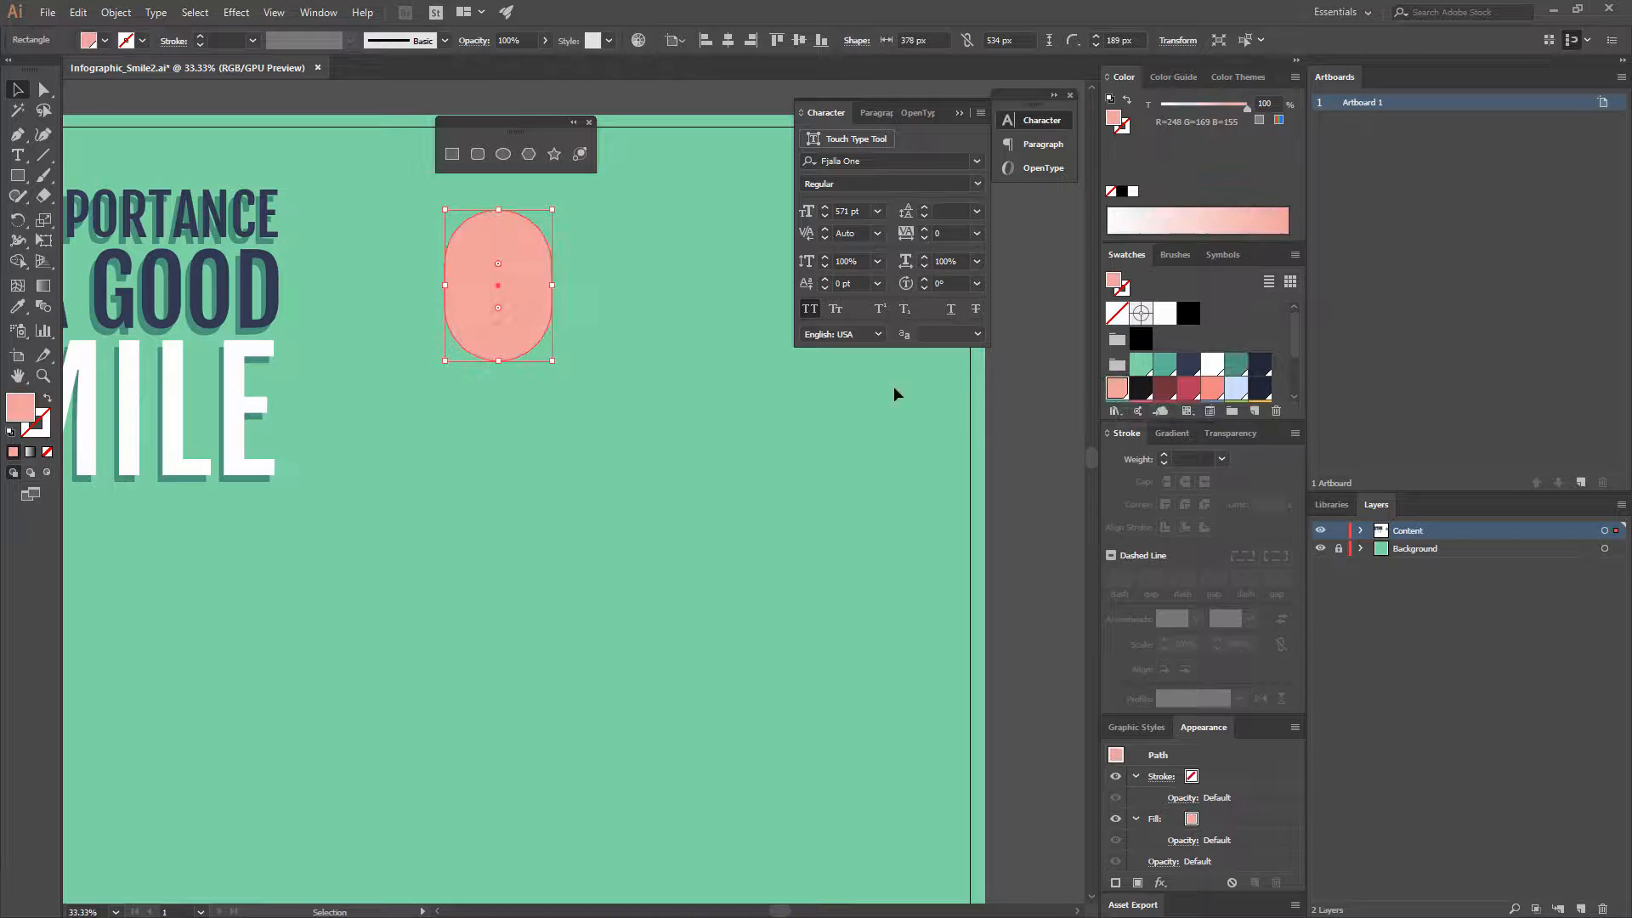
{"action": "left_click", "coordinate": [647, 357]}
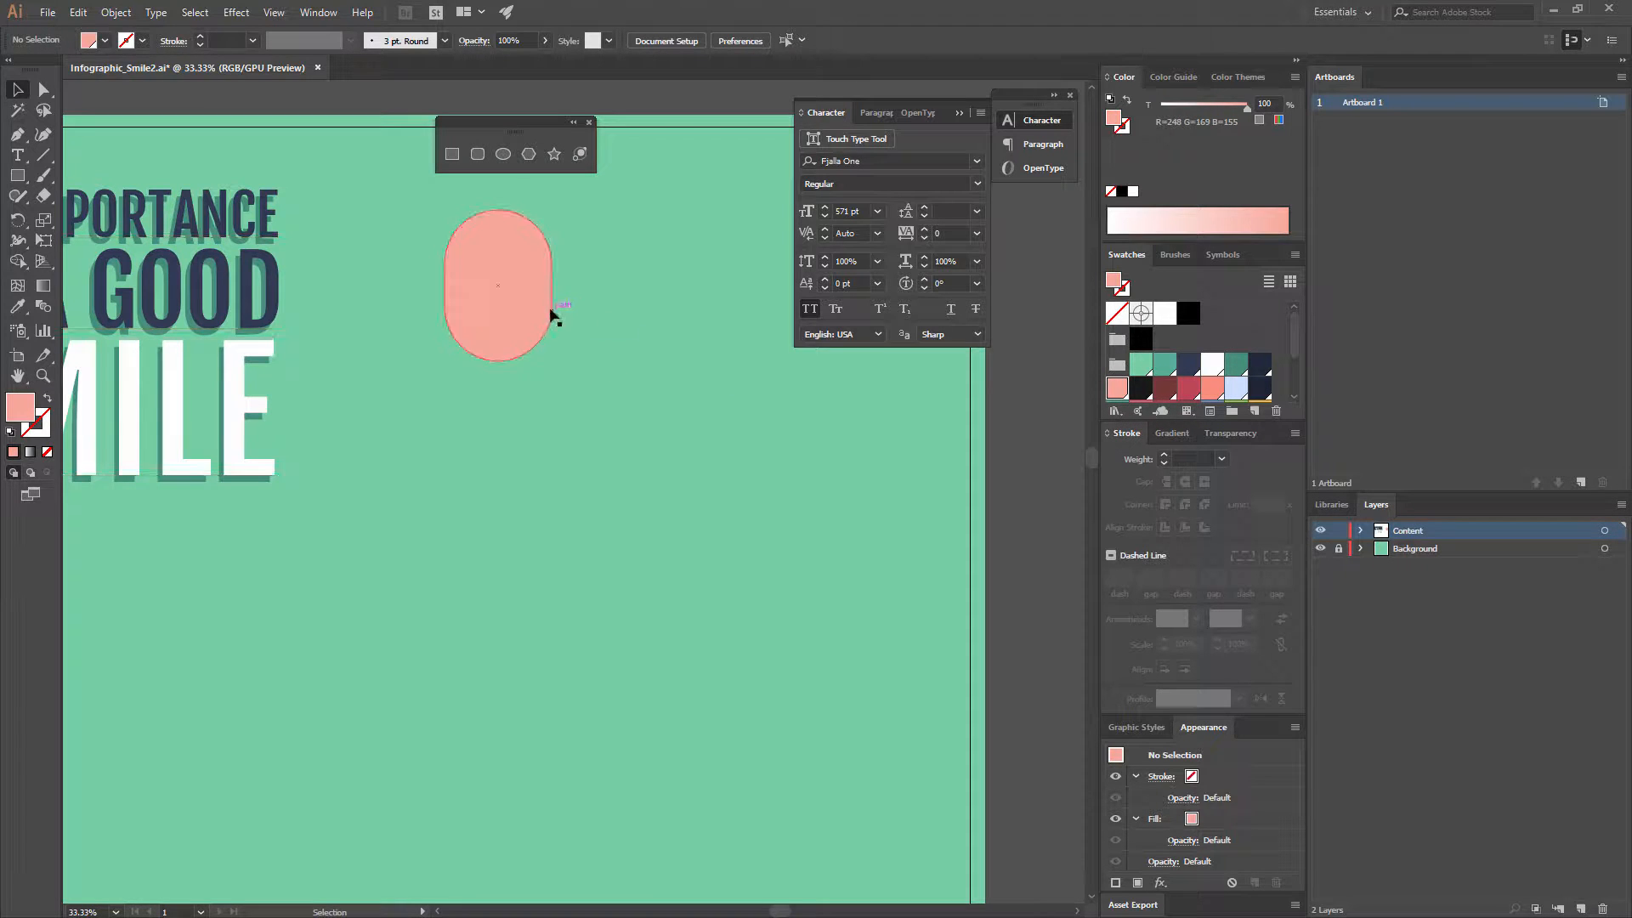
Enlarge the pink rounded shape to about 414 by 597 px and round its corners fully to 207 px.
{"action": "key", "text": "space"}
{"action": "left_click_drag", "start_coordinate": [583, 313], "coordinate": [616, 361]}
{"action": "left_click", "coordinate": [569, 382]}
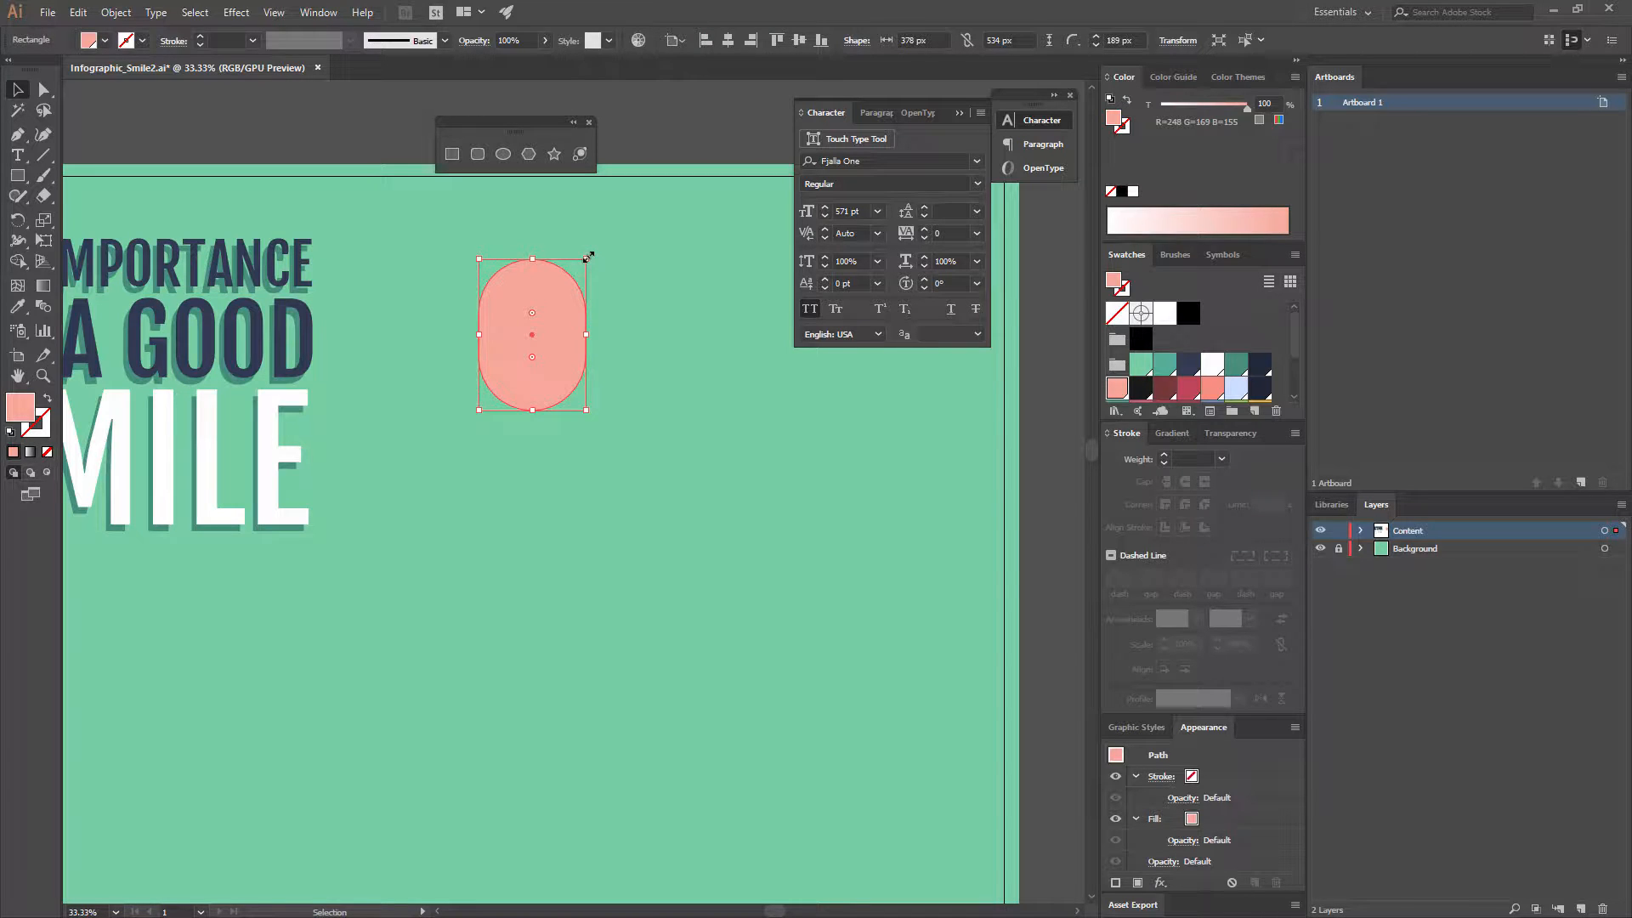
{"action": "mouse_move", "coordinate": [587, 257]}
{"action": "left_mouse_down"}
{"action": "mouse_move", "coordinate": [612, 241]}
{"action": "mouse_move", "coordinate": [595, 244]}
{"action": "left_mouse_up"}
{"action": "key", "text": "a"}
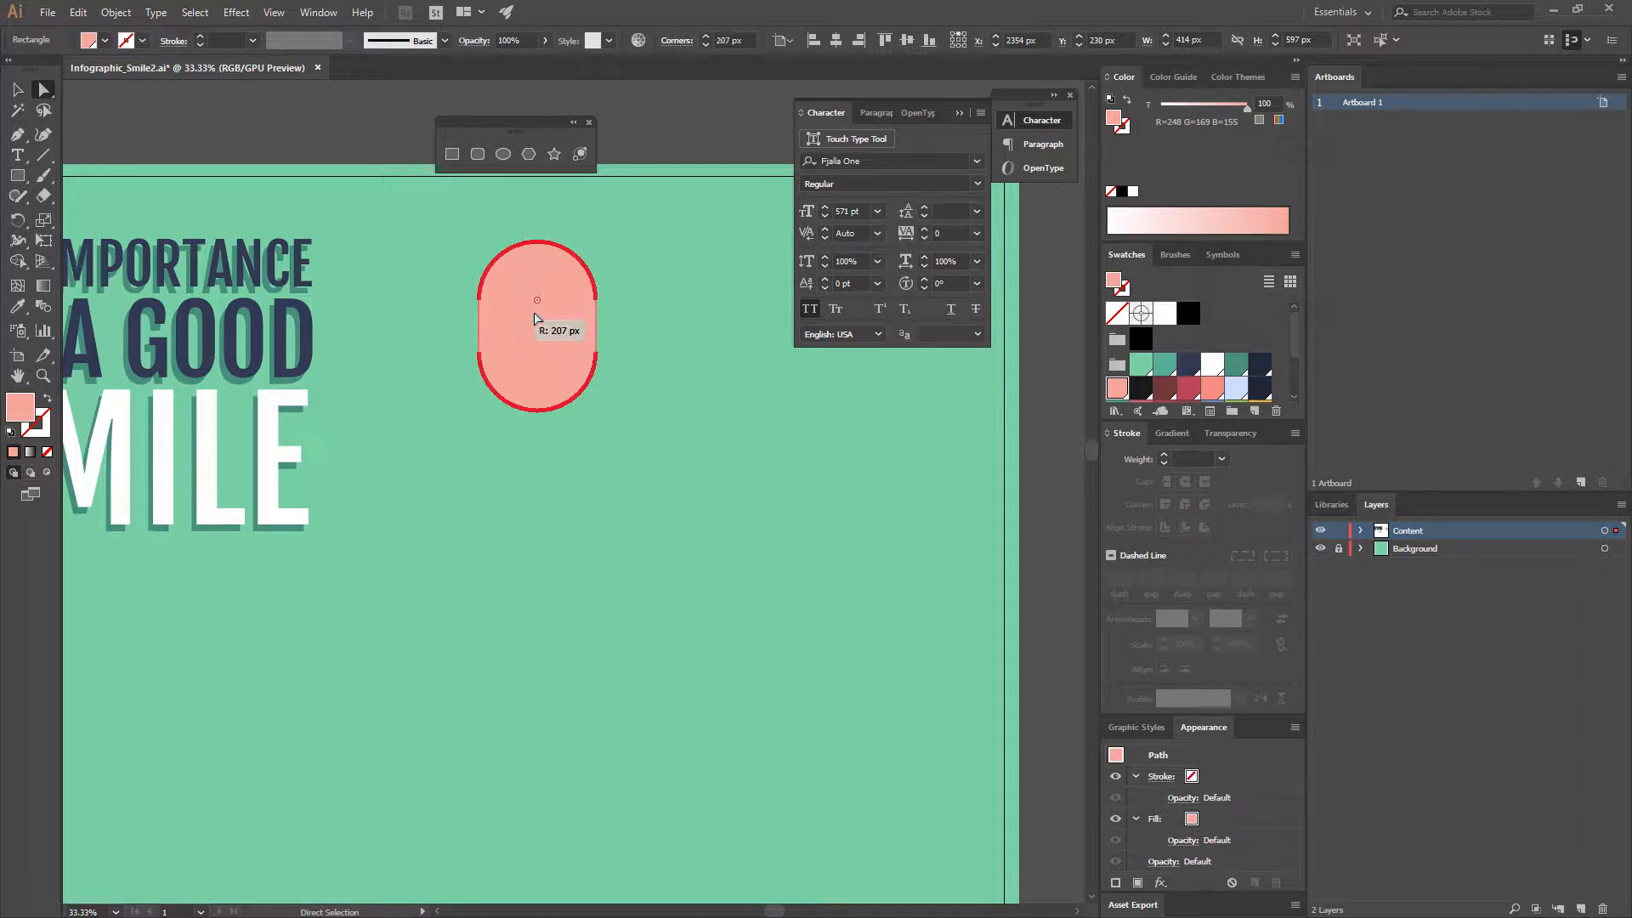
{"action": "key", "text": "v"}
{"action": "left_click", "coordinate": [651, 374]}
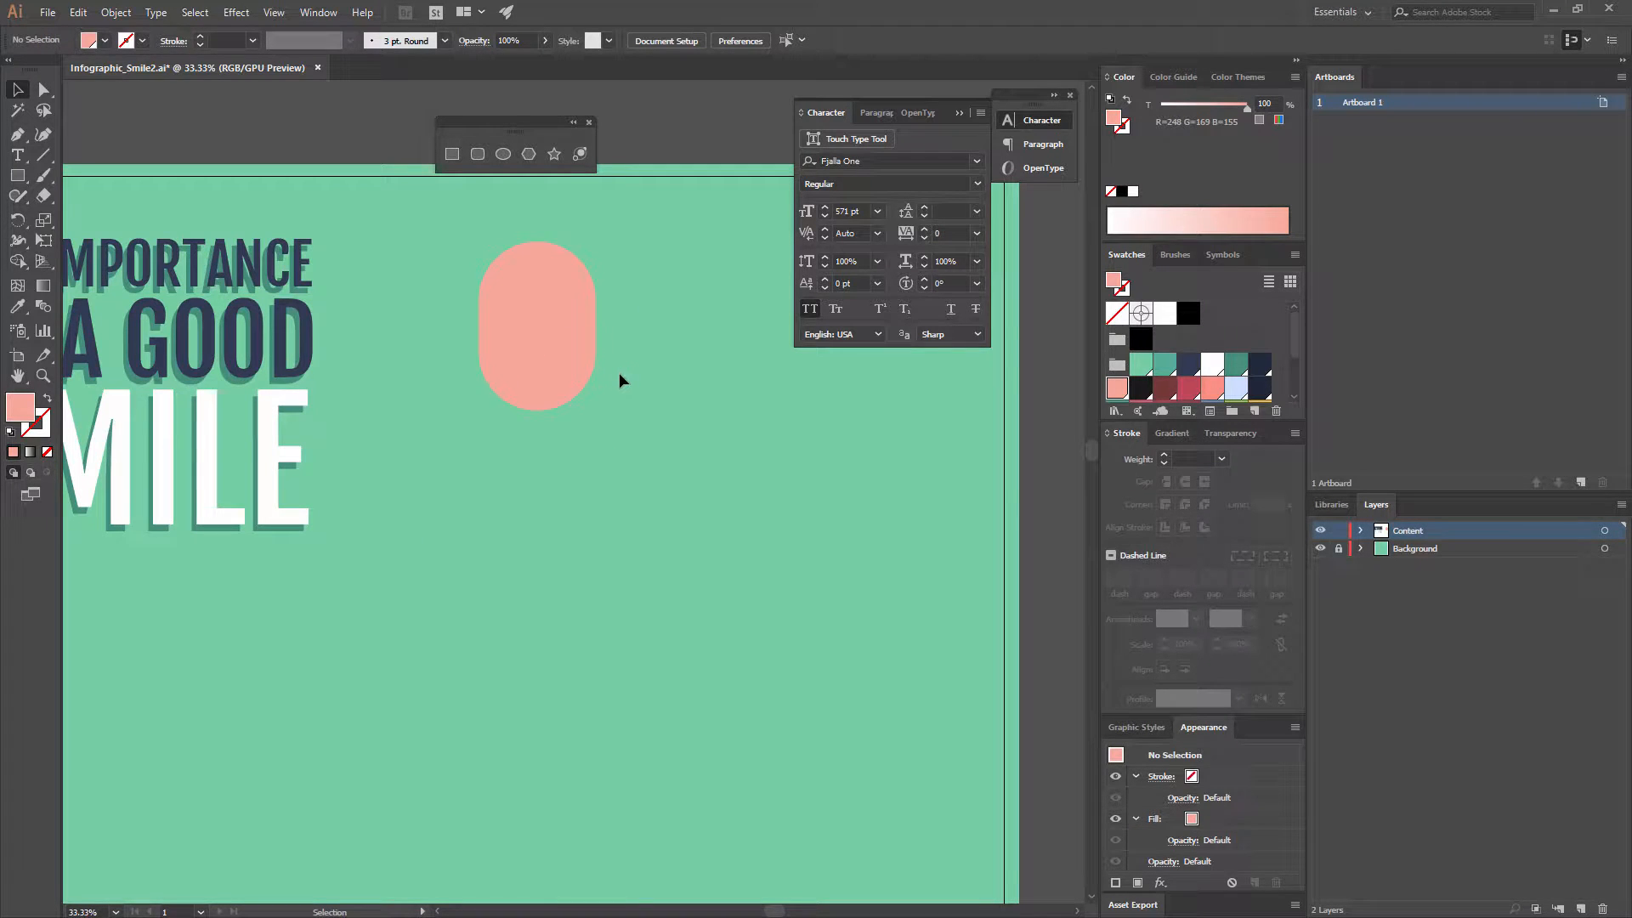
Draw a pink circle about 123 px in diameter touching the right edge of the rounded shape.
{"action": "scroll", "coordinate": [624, 350], "scroll_direction": "up", "scroll_amount": 2}
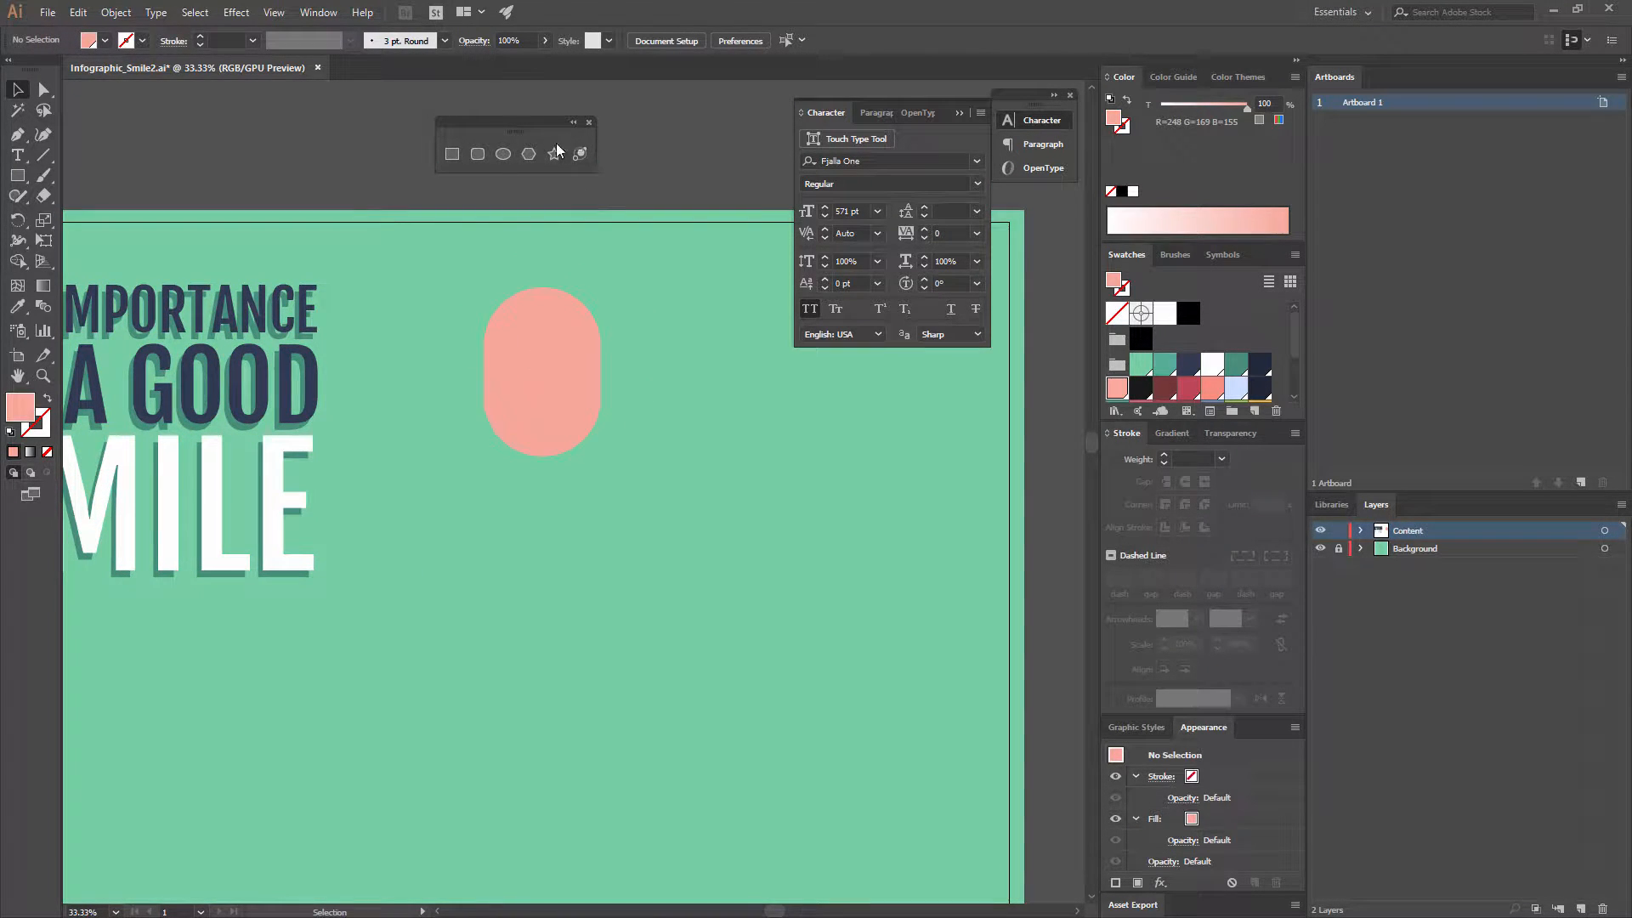
{"action": "left_click", "coordinate": [506, 156]}
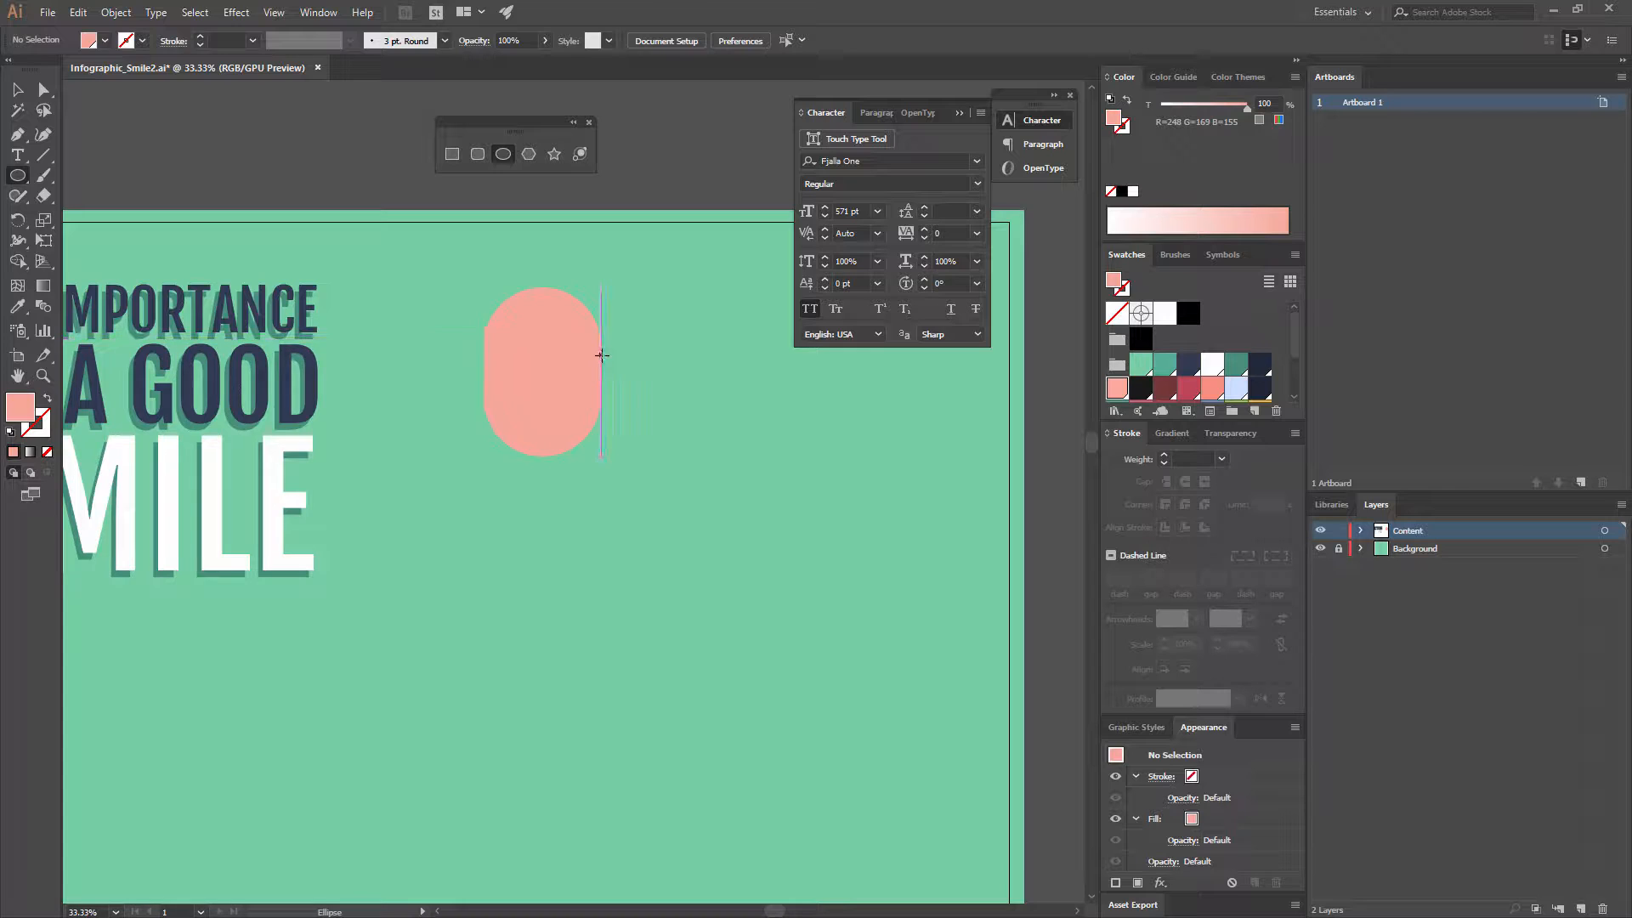
{"action": "left_click_drag", "start_coordinate": [601, 363], "coordinate": [638, 381]}
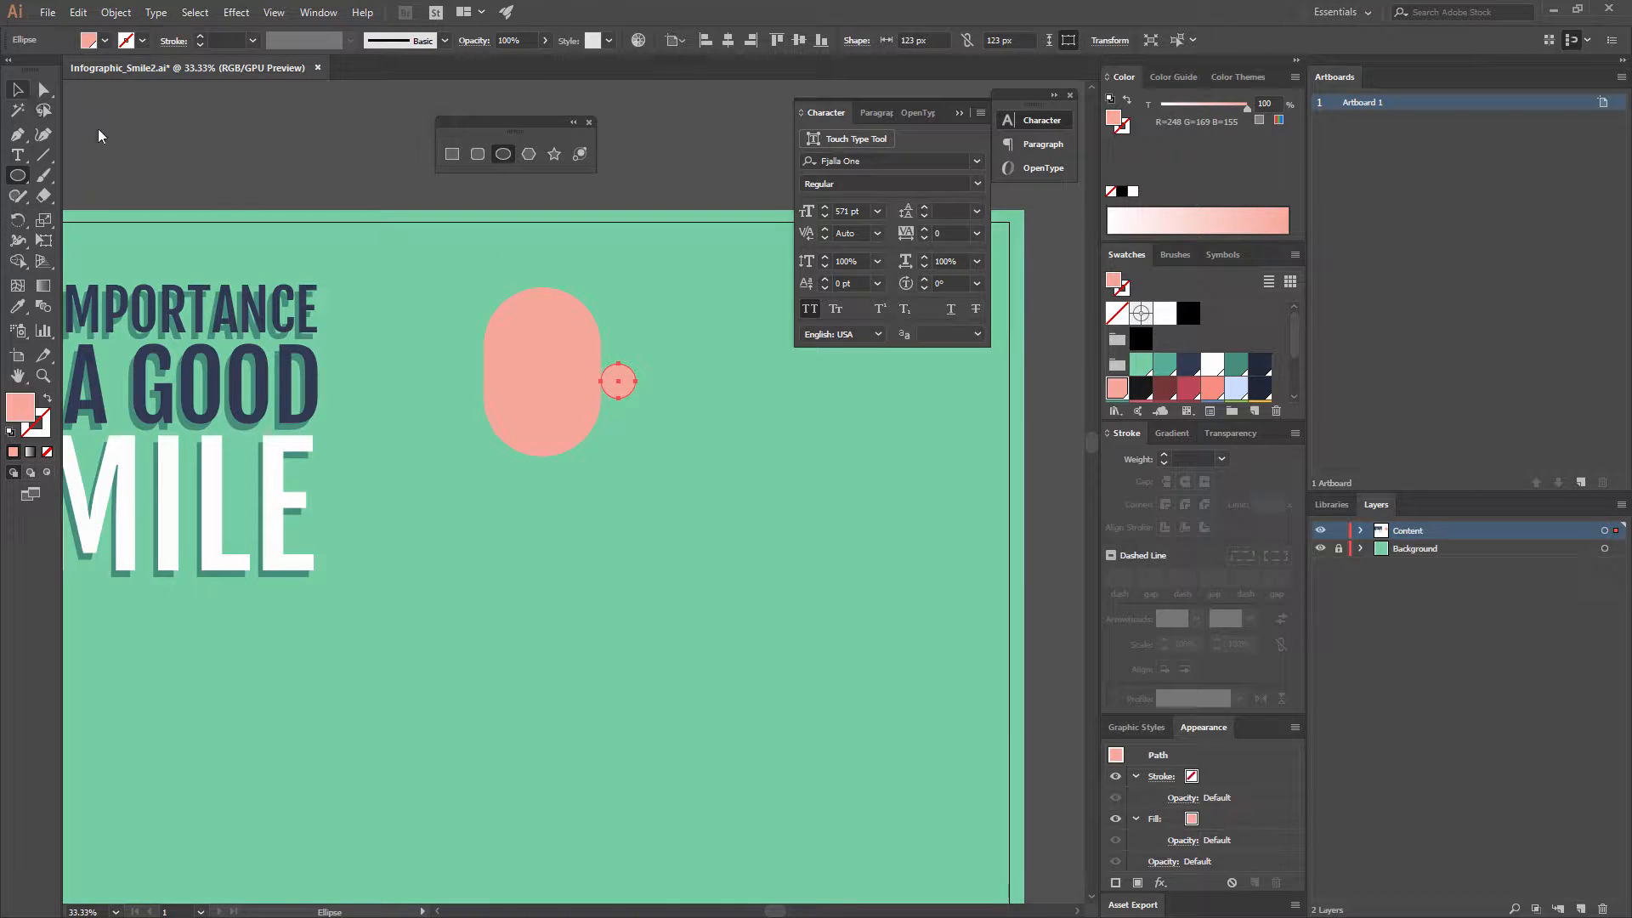
Draw a circle about 54 px wide beside the head shape, with no fill and a dark red stroke (R=191 G=72 B=90).
{"action": "left_click_drag", "start_coordinate": [692, 318], "coordinate": [697, 324]}
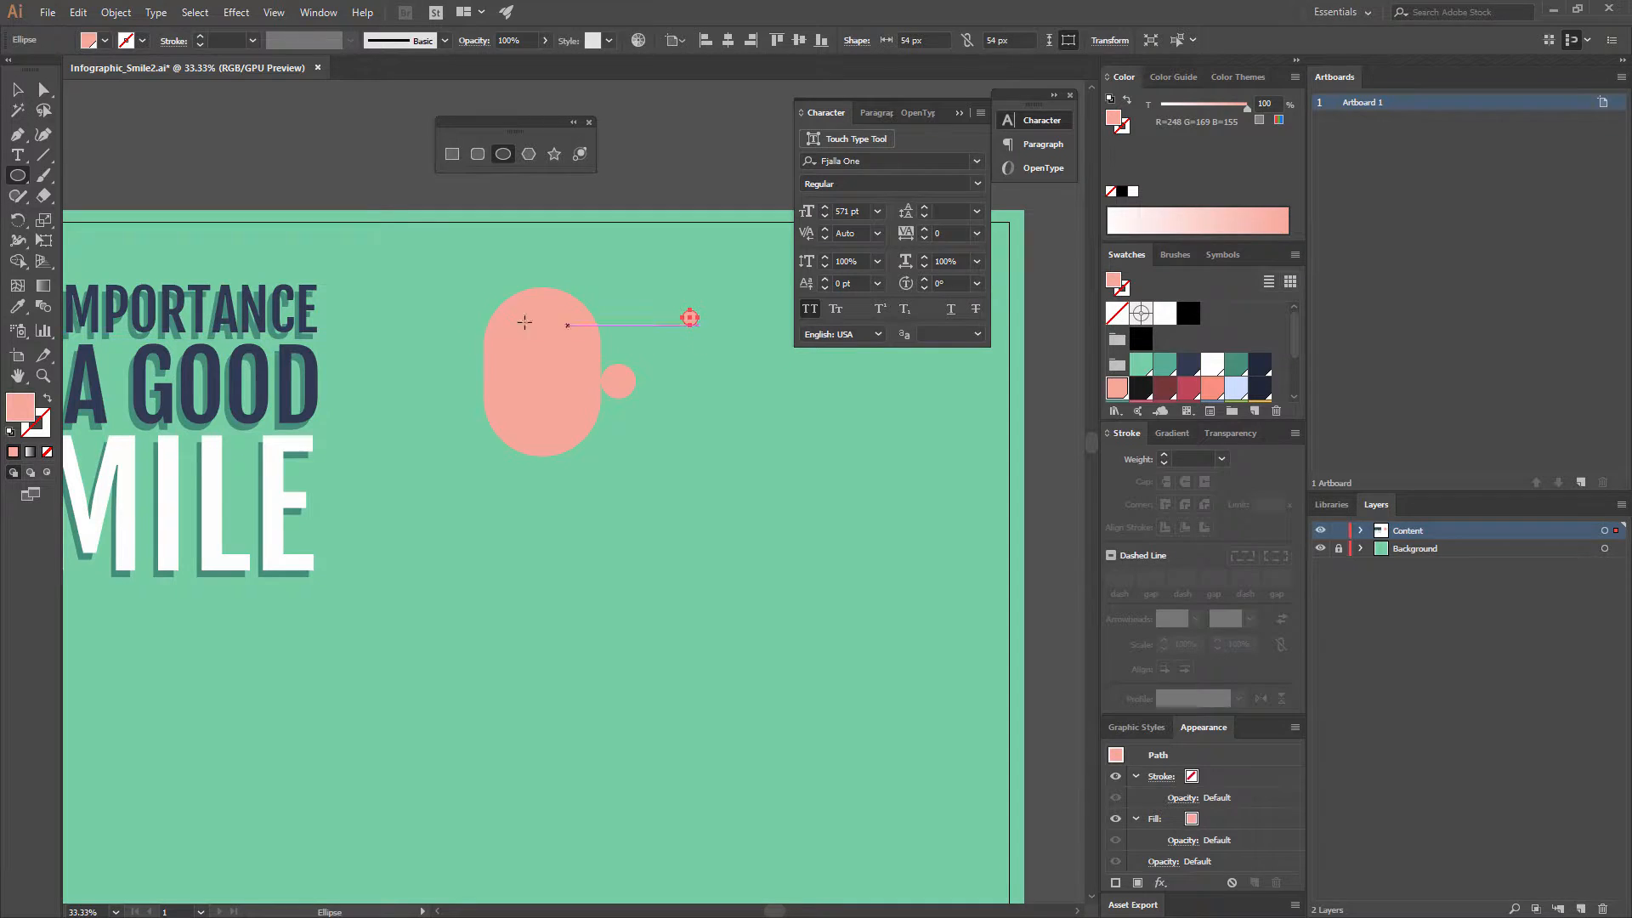
{"action": "left_click", "coordinate": [48, 398]}
{"action": "left_click", "coordinate": [43, 423]}
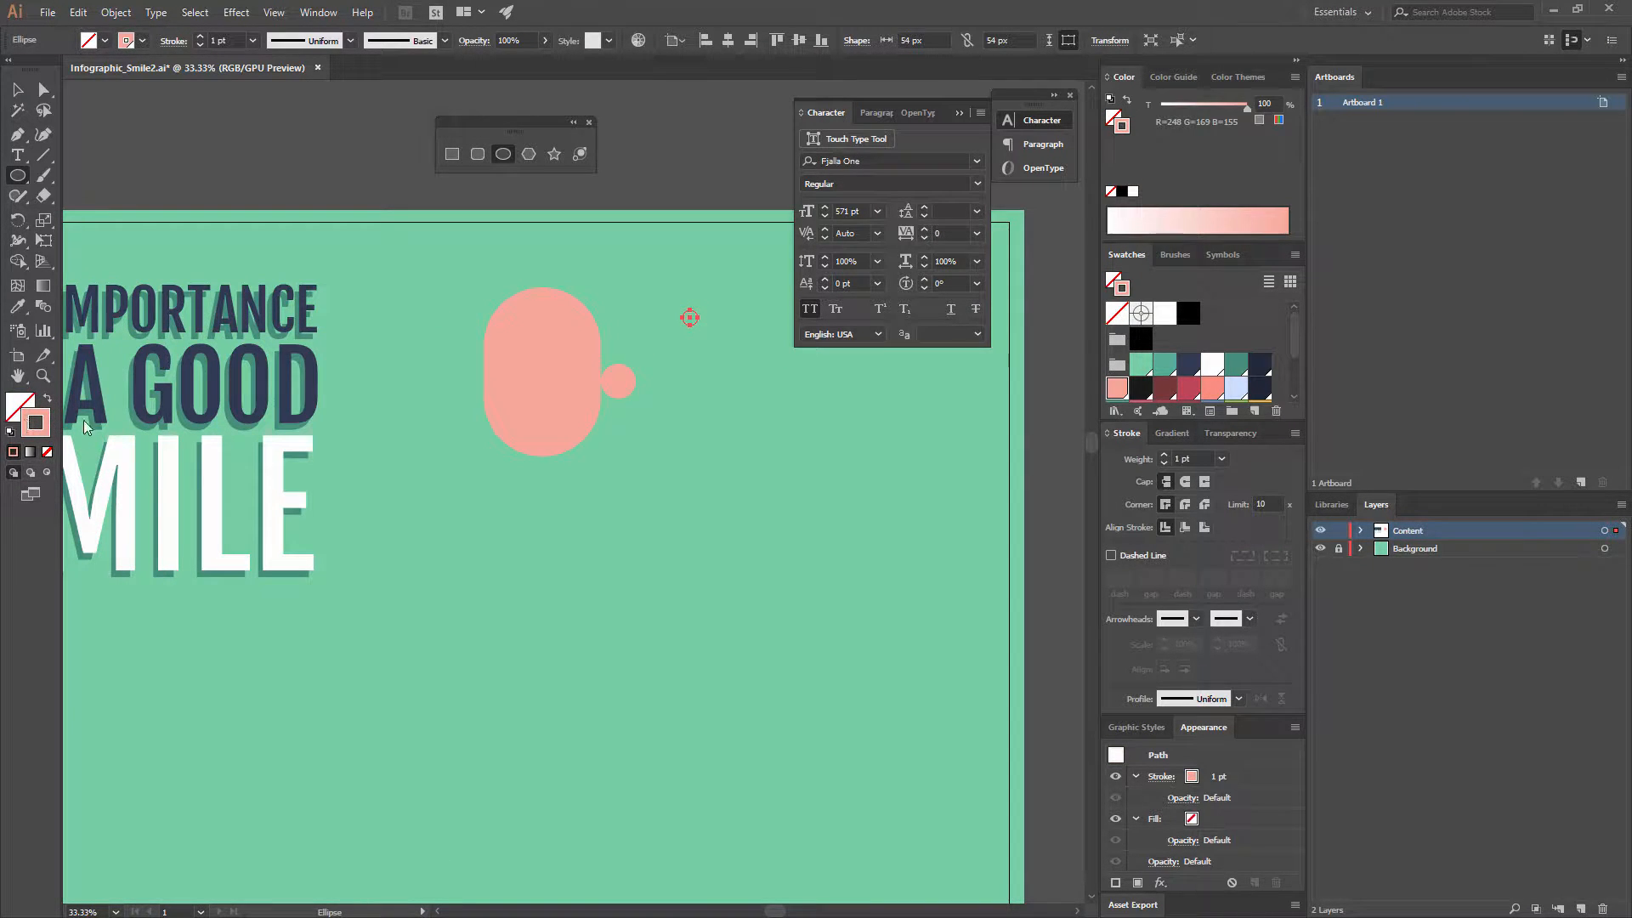
{"action": "left_click", "coordinate": [1188, 387]}
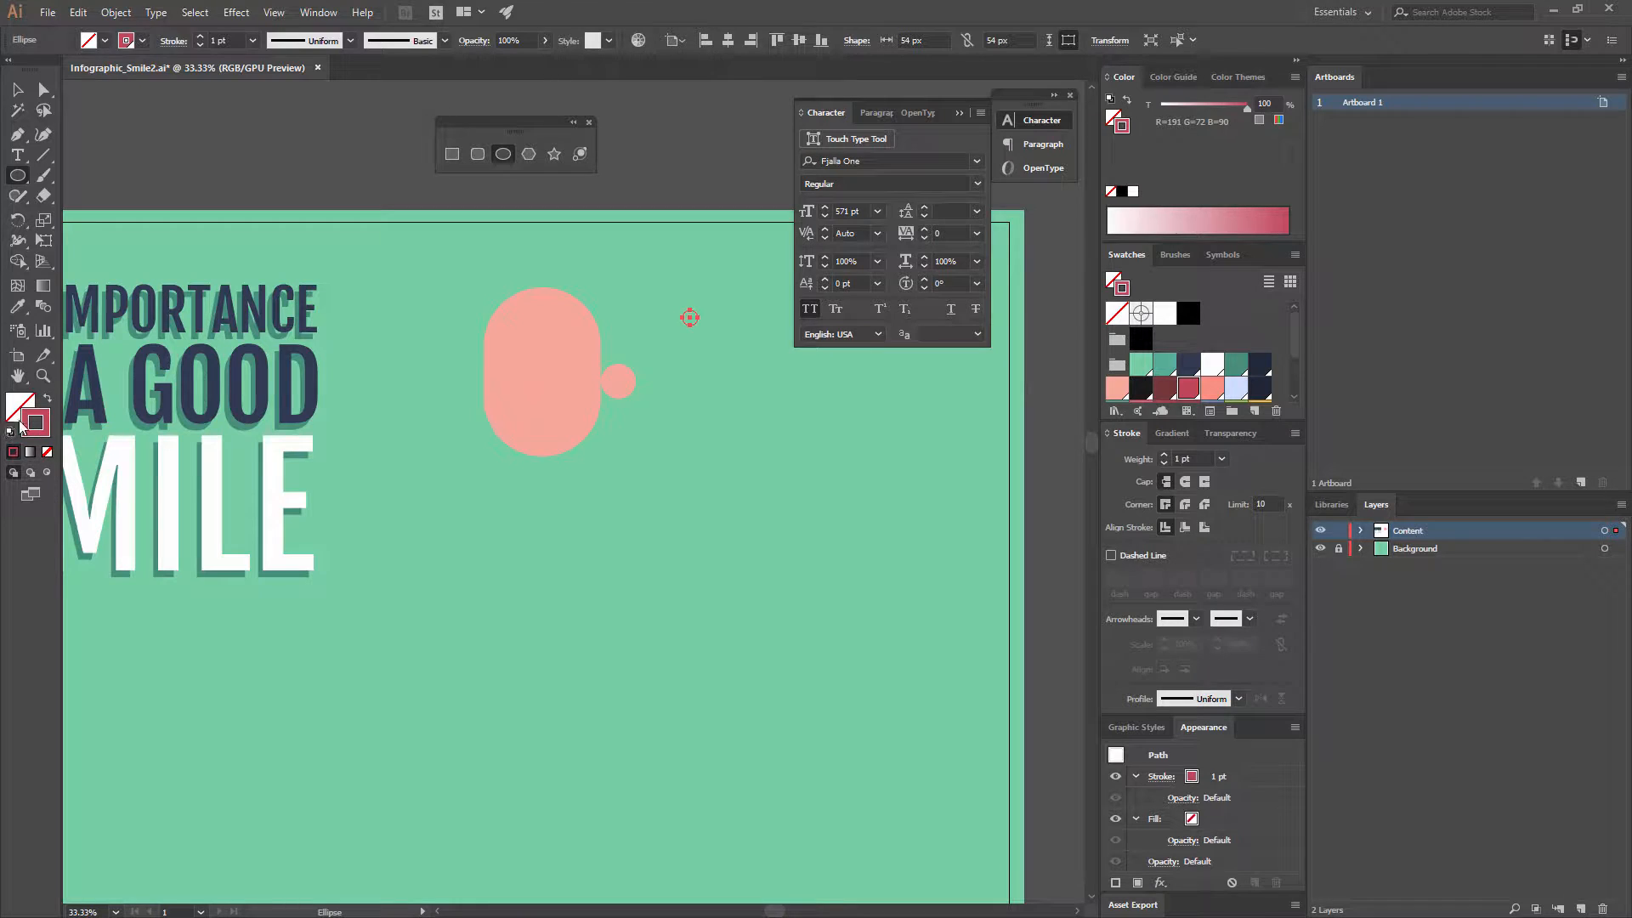
Set the stroke weight of the small red circle to 7 pt and deselect it.
{"action": "left_click", "coordinate": [1224, 460]}
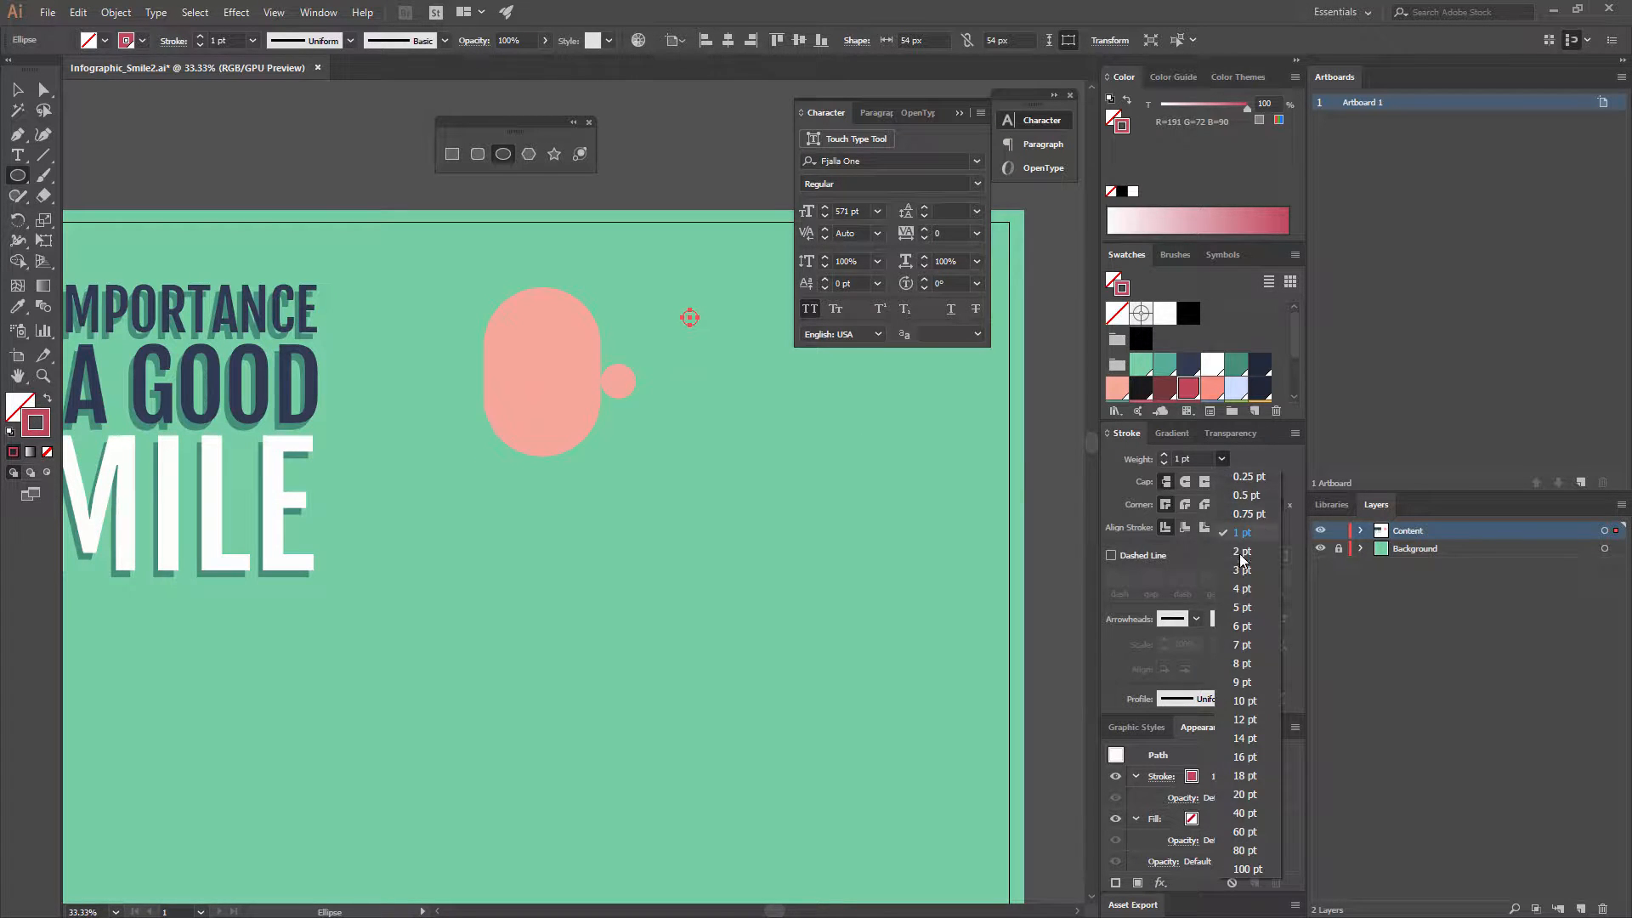
{"action": "left_click", "coordinate": [1240, 573]}
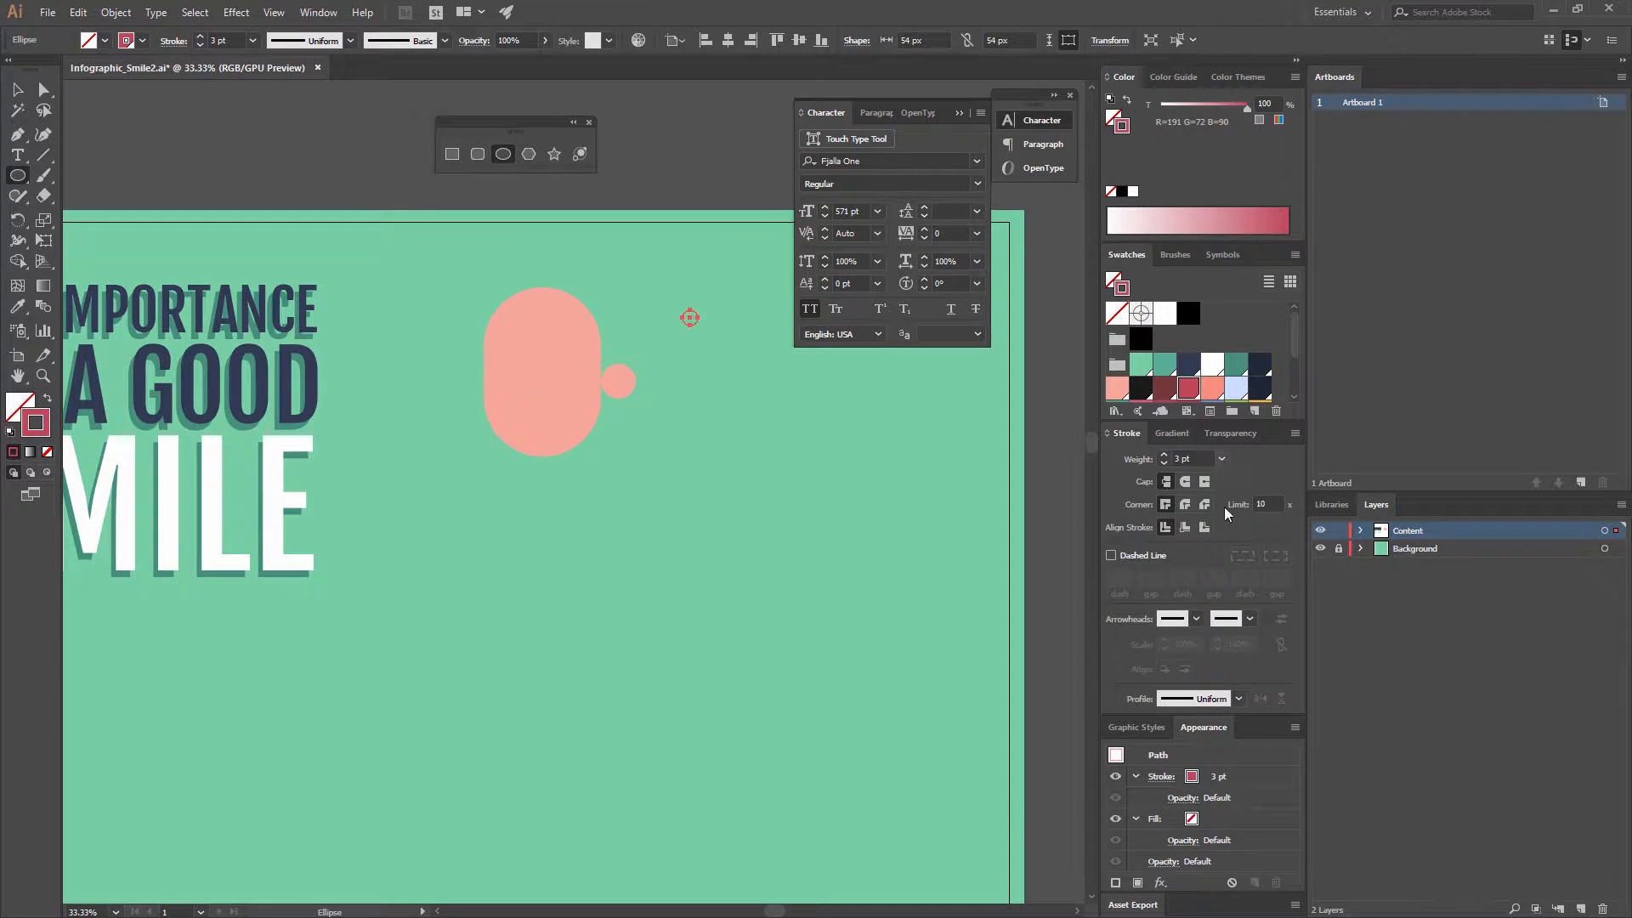
{"action": "left_click", "coordinate": [1221, 459]}
{"action": "left_click", "coordinate": [1253, 651]}
{"action": "left_click", "coordinate": [17, 90]}
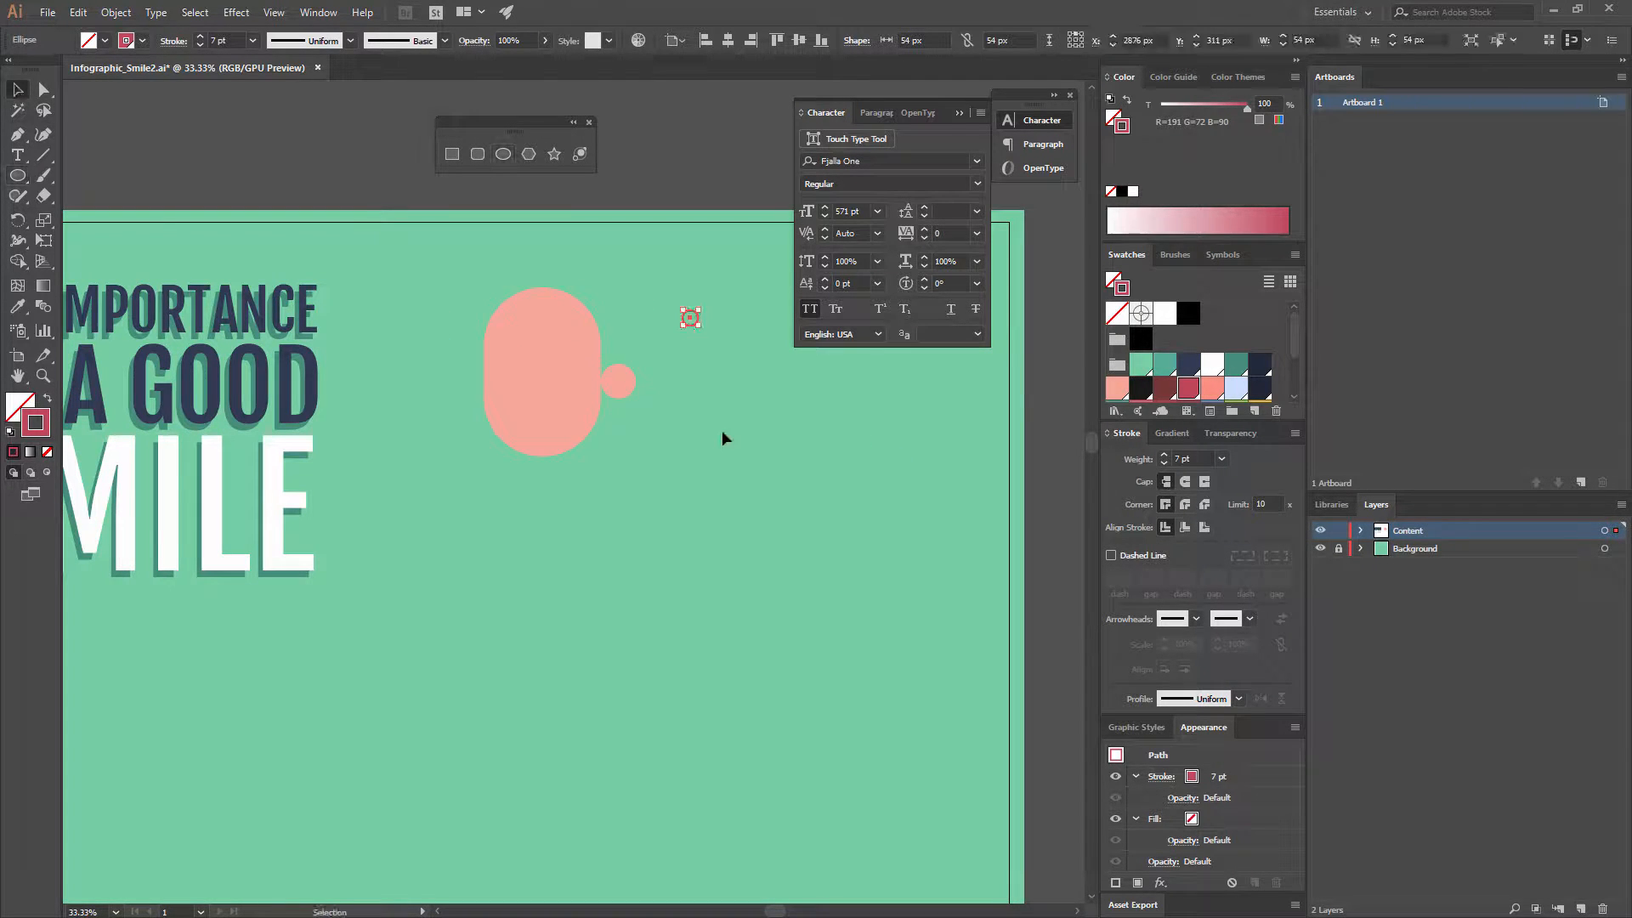
{"action": "left_click", "coordinate": [722, 430]}
Show the alignment options and collapse the Character settings that cover them.
{"action": "key", "text": "ctrl+equal"}
{"action": "left_click_drag", "start_coordinate": [671, 303], "coordinate": [524, 404]}
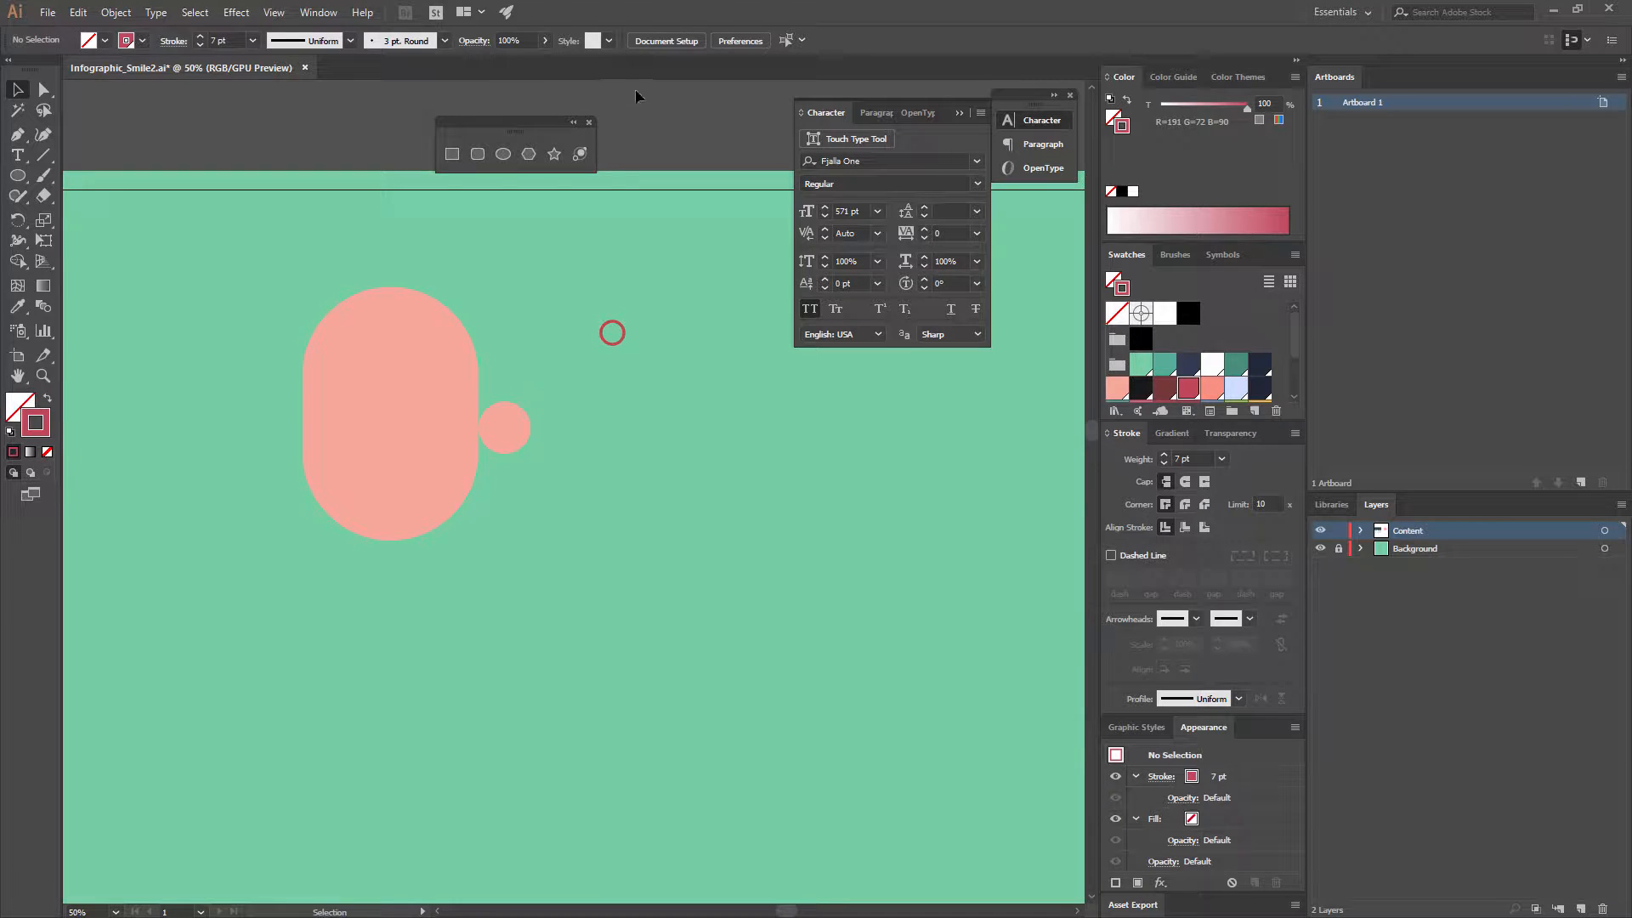
{"action": "left_click", "coordinate": [321, 18]}
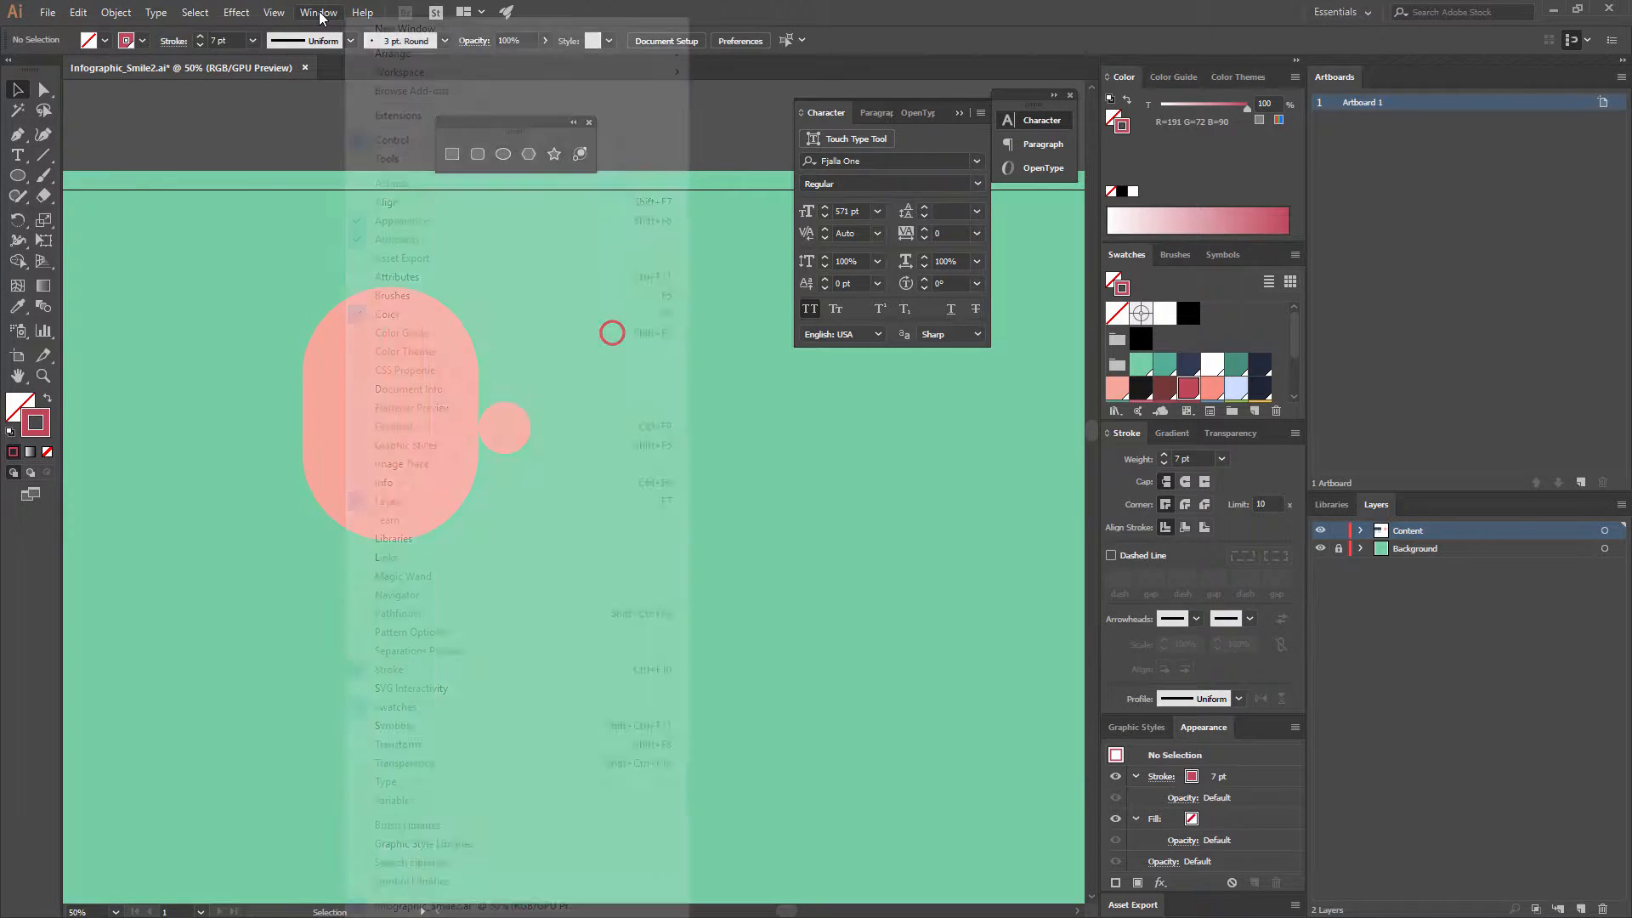
{"action": "left_click", "coordinate": [434, 207]}
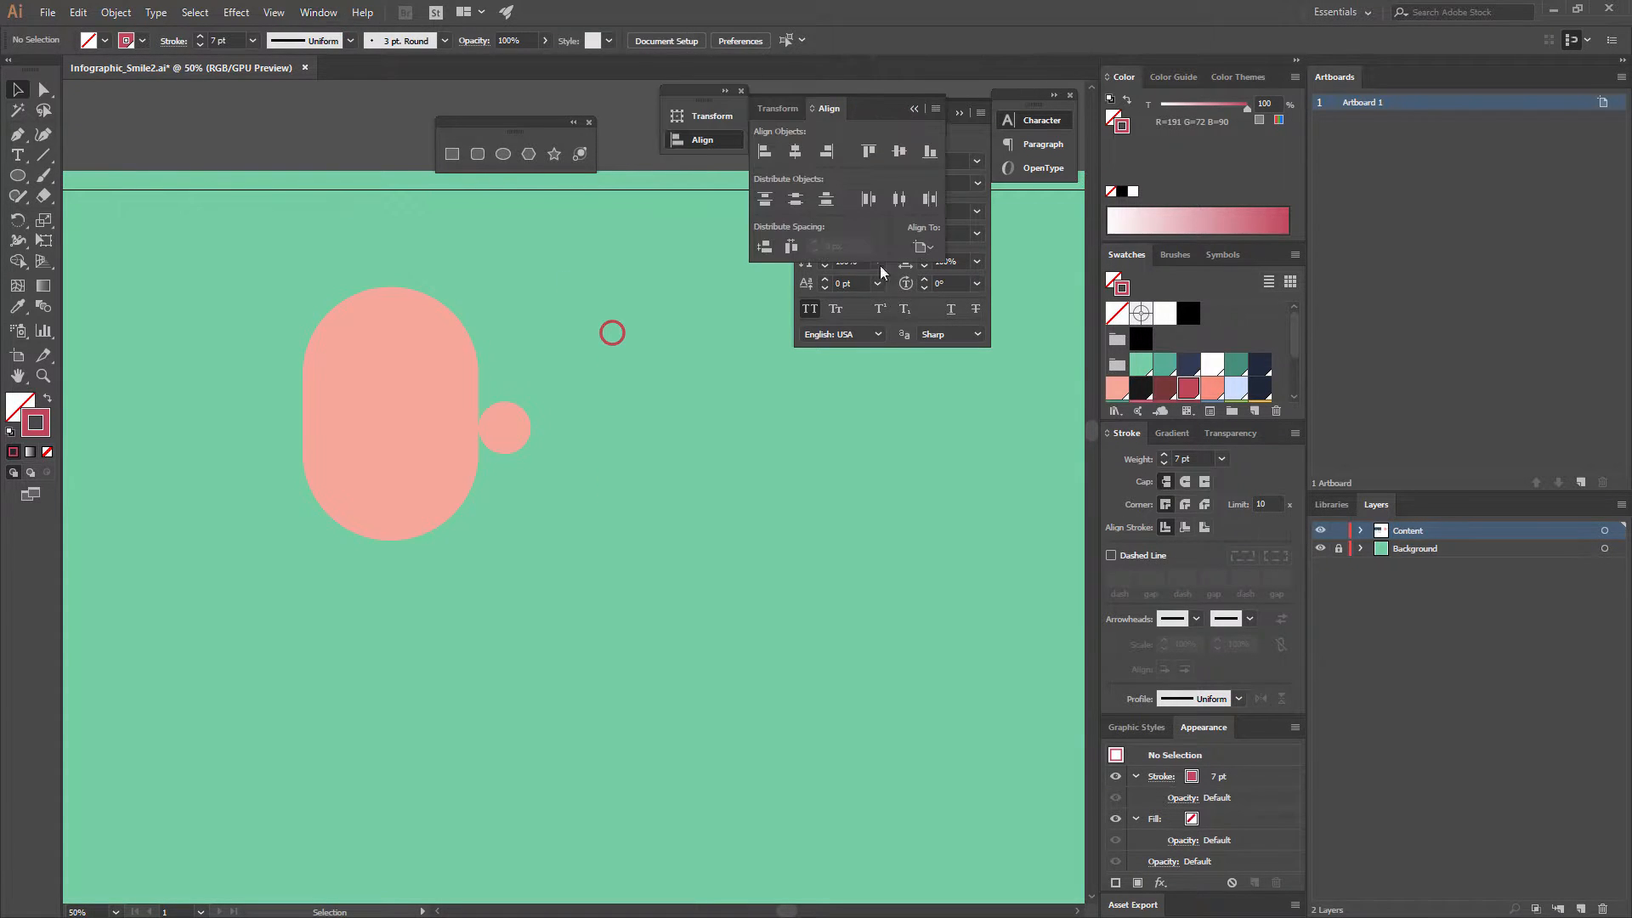
{"action": "left_click", "coordinate": [966, 142]}
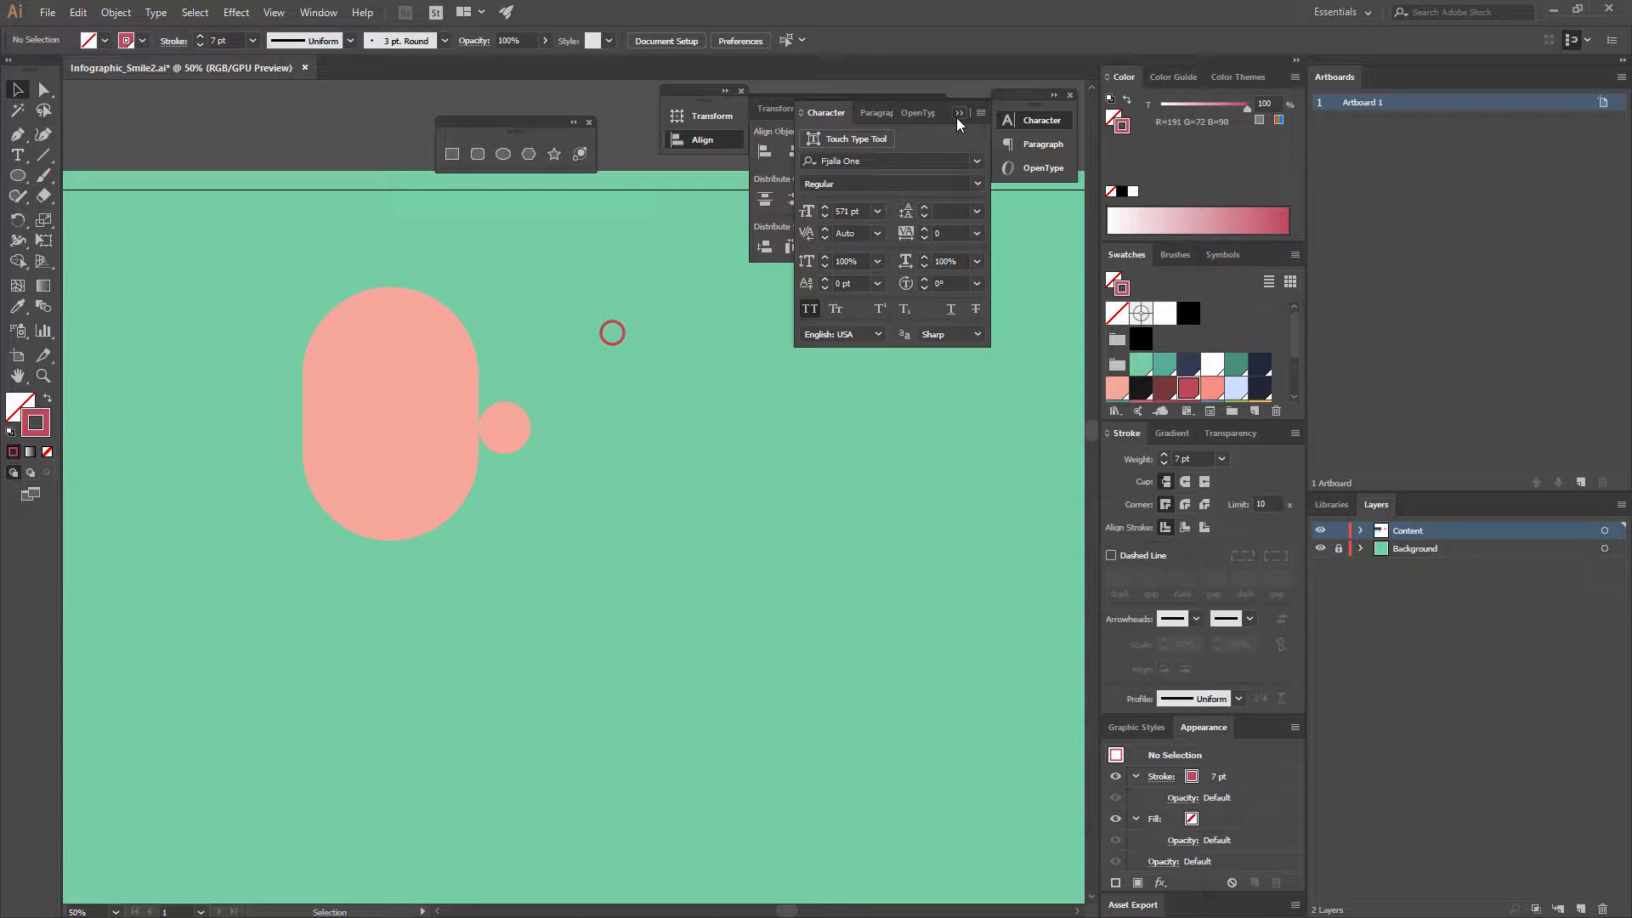
{"action": "left_click", "coordinate": [958, 114]}
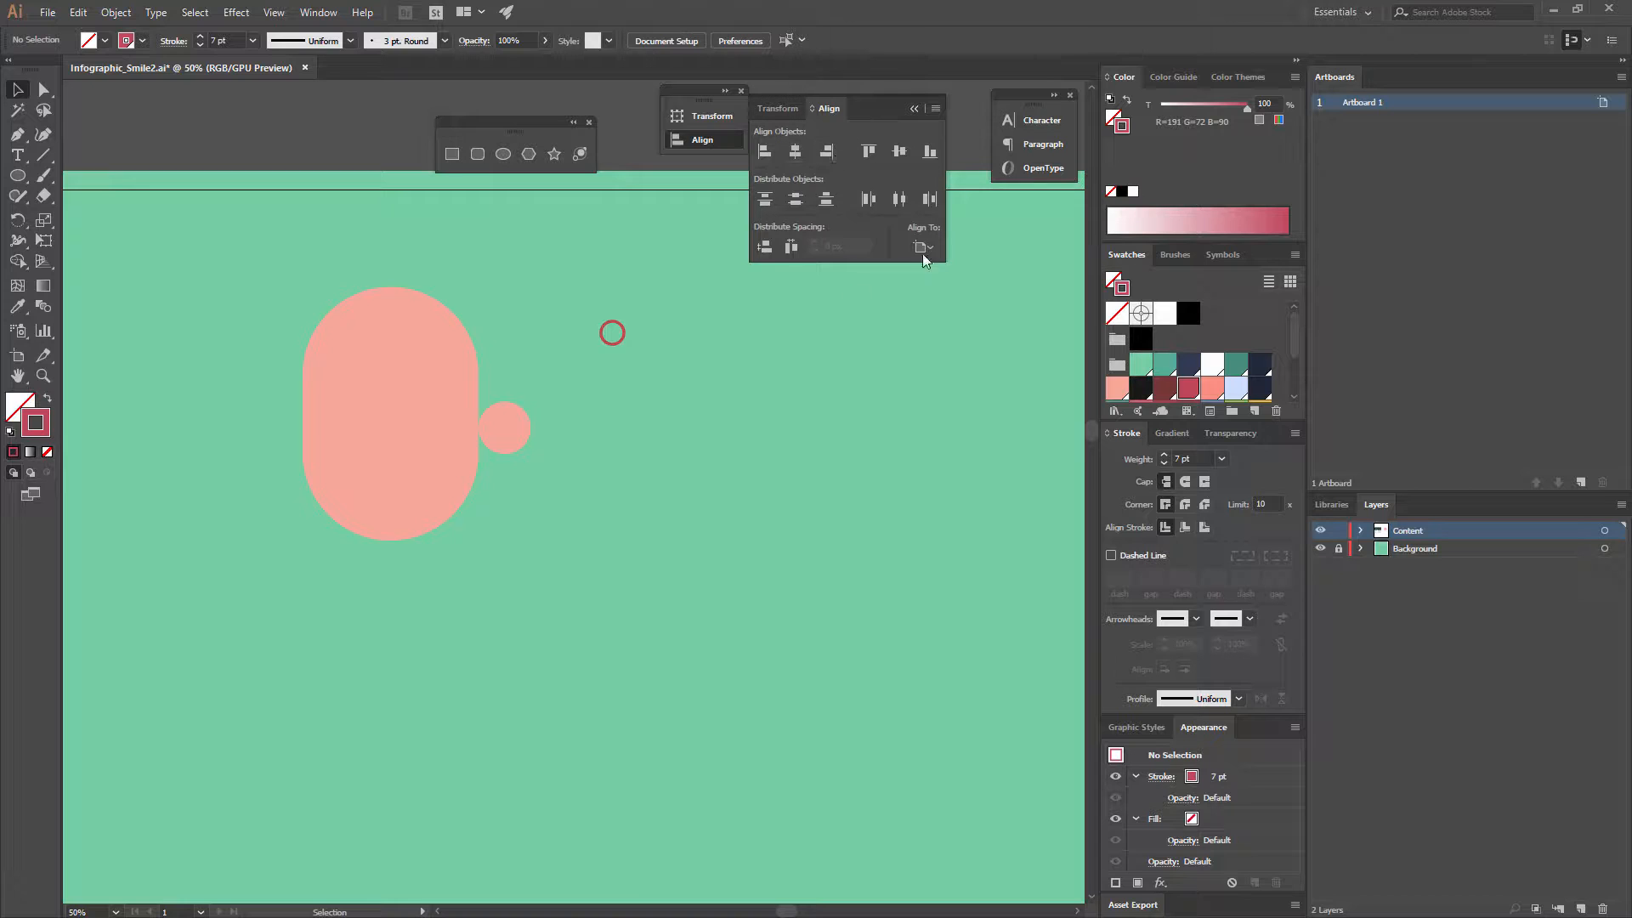
Select the pink circle and the red outlined circle and center both horizontally and vertically on the artboard.
{"action": "left_click", "coordinate": [512, 423]}
{"action": "left_click", "coordinate": [624, 335], "text": "shift"}
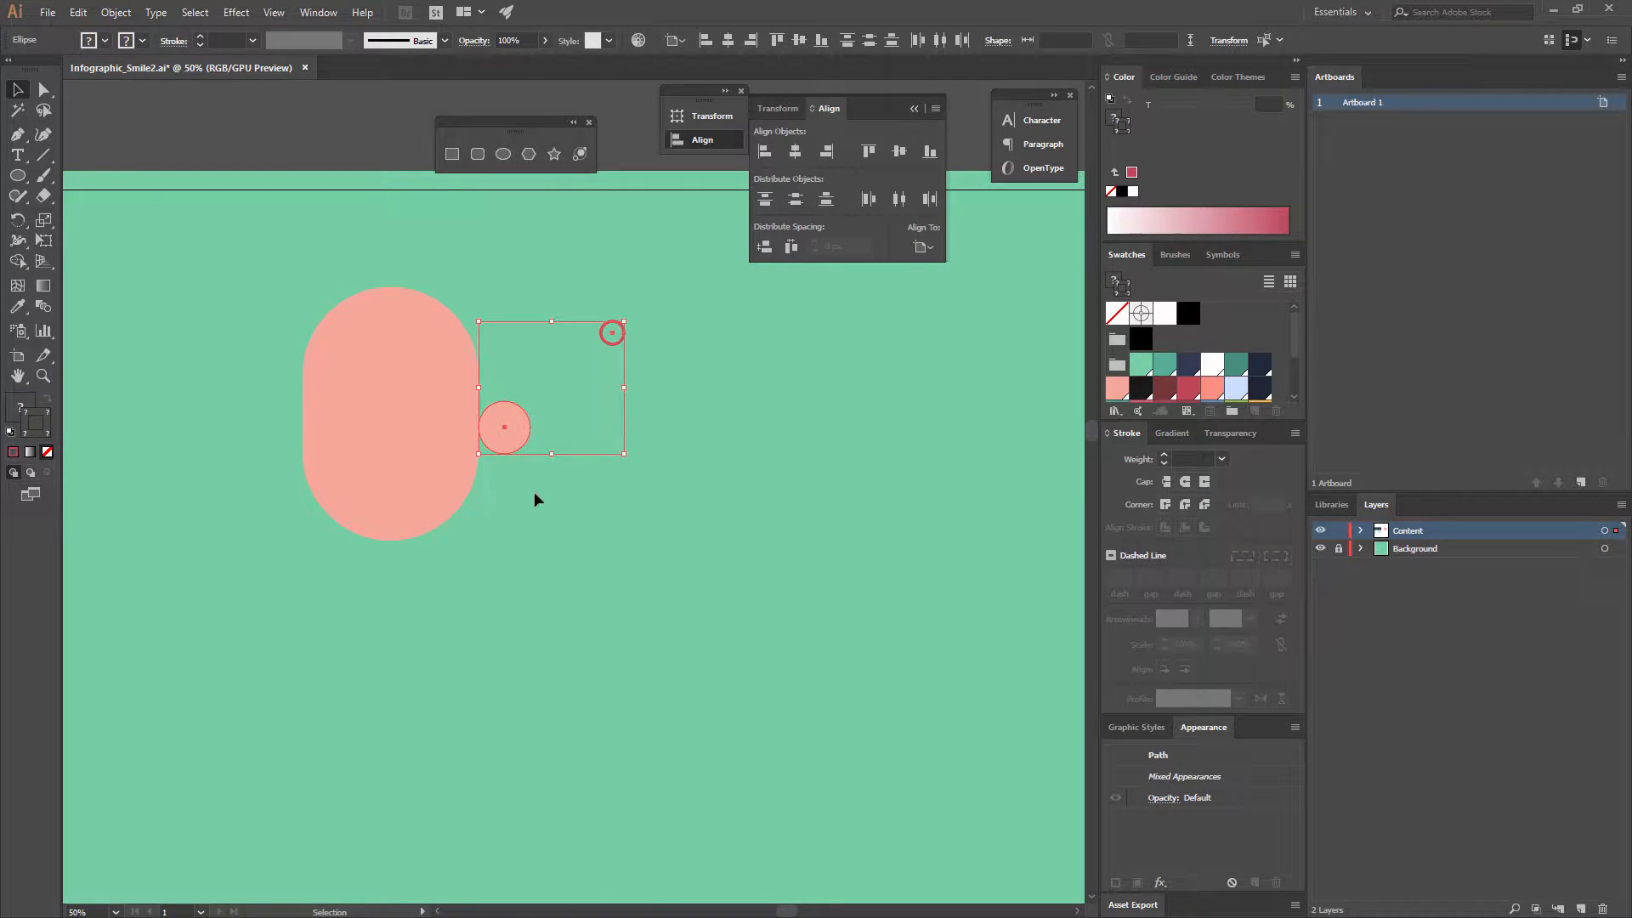
{"action": "left_click", "coordinate": [796, 153]}
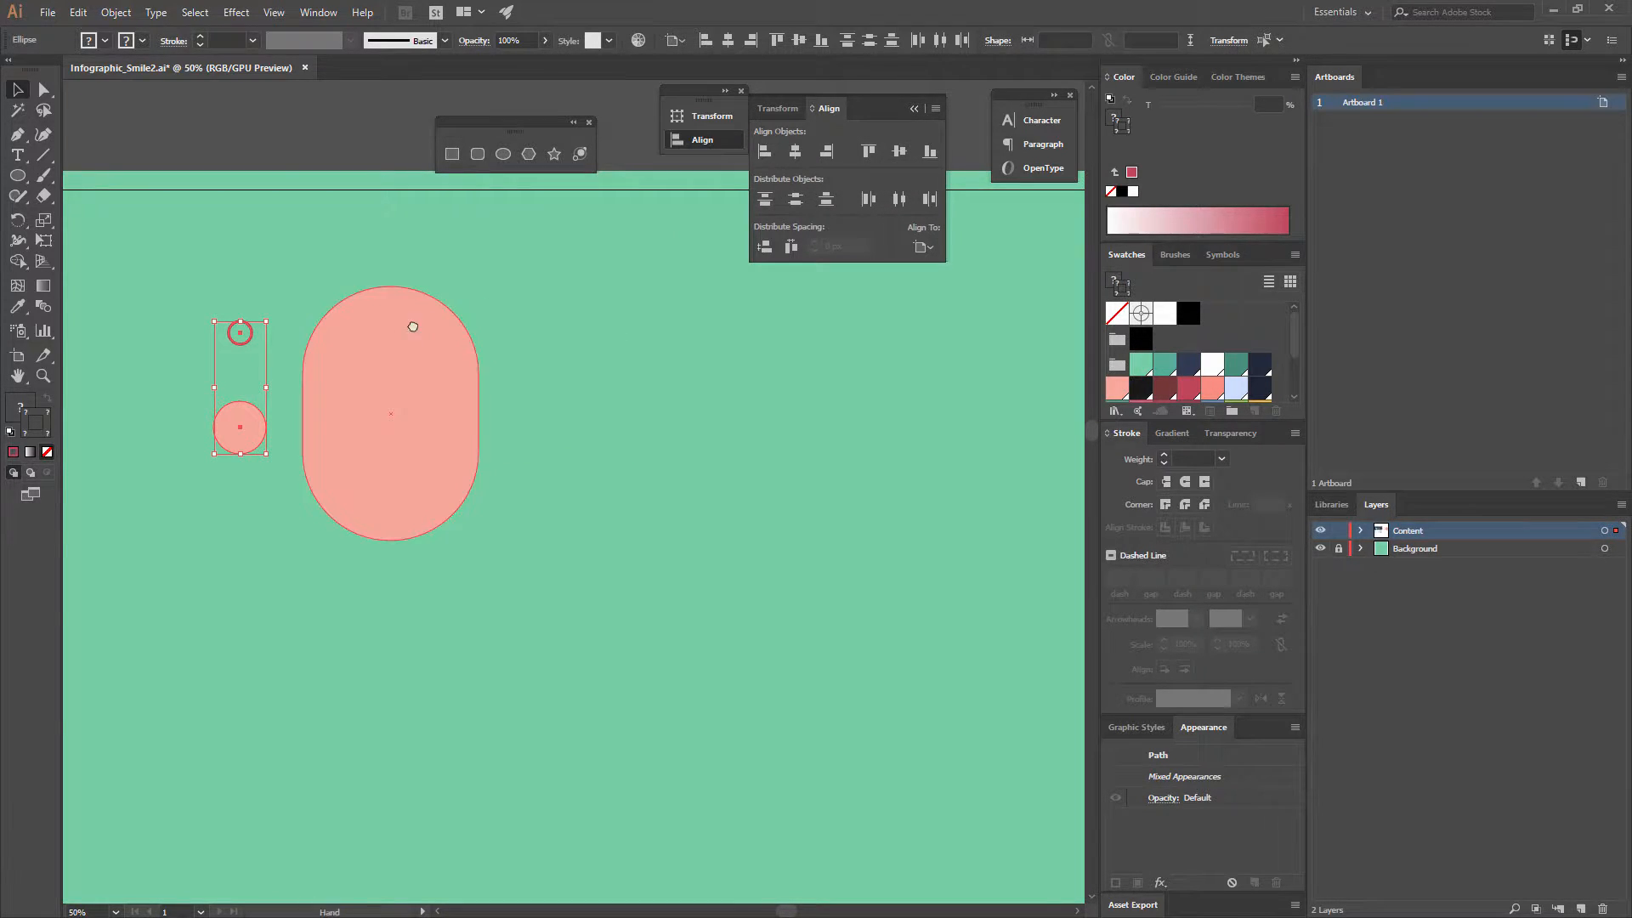
{"action": "left_click_drag", "start_coordinate": [393, 330], "coordinate": [678, 297]}
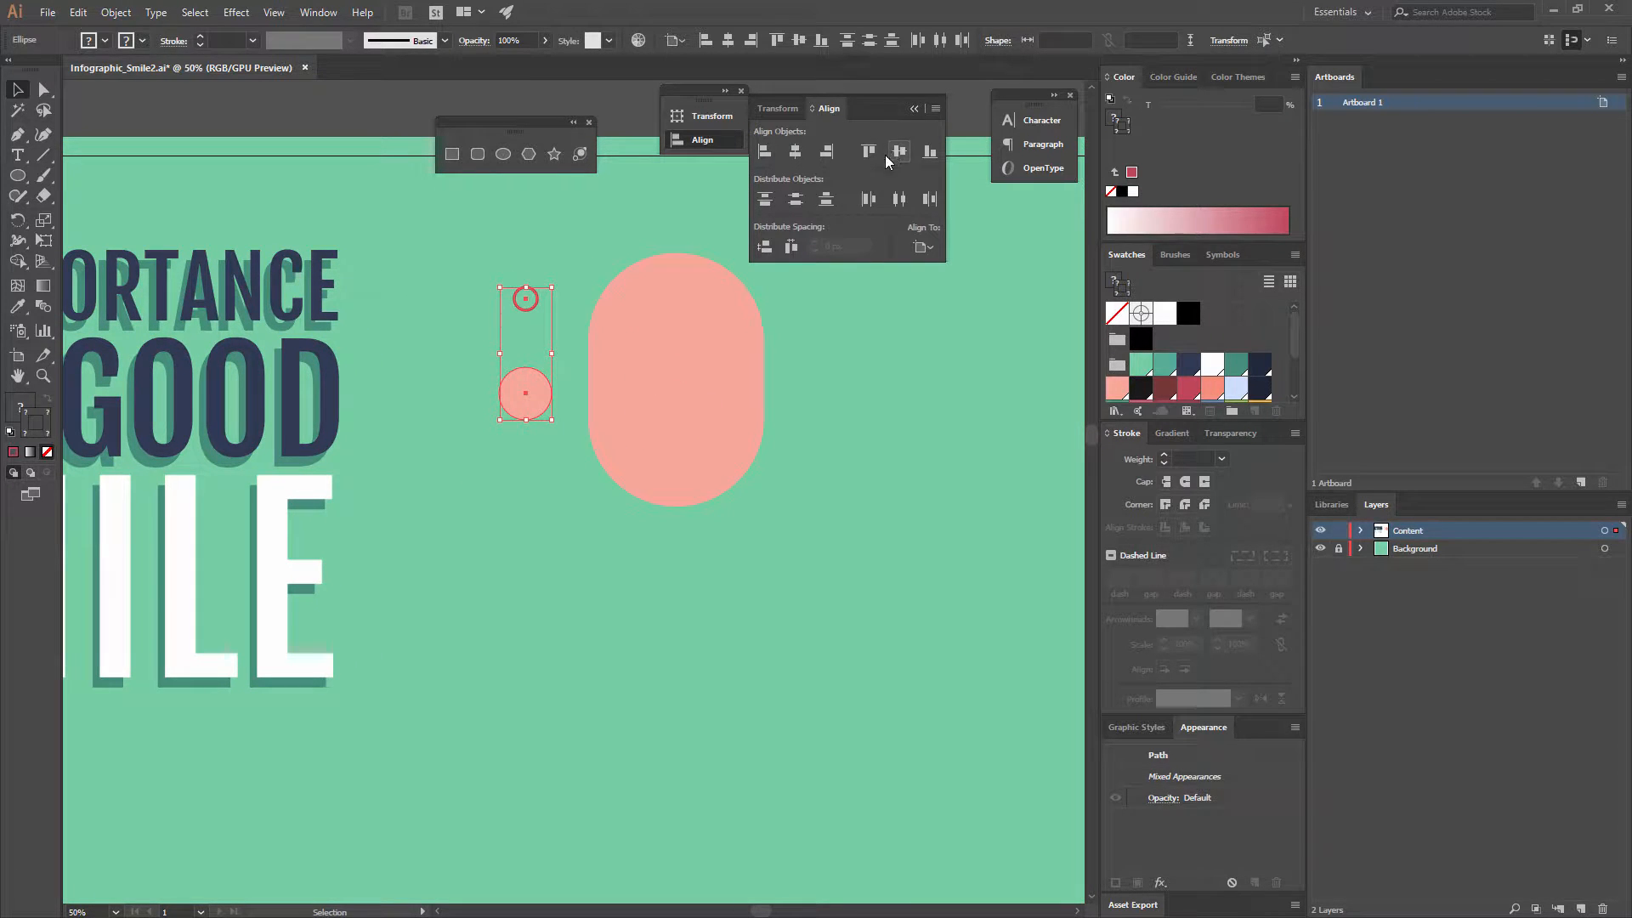
{"action": "key", "text": "Delete"}
Examine where the two aligned circles sit relative to the whole artboard.
{"action": "key", "text": "ctrl+minus"}
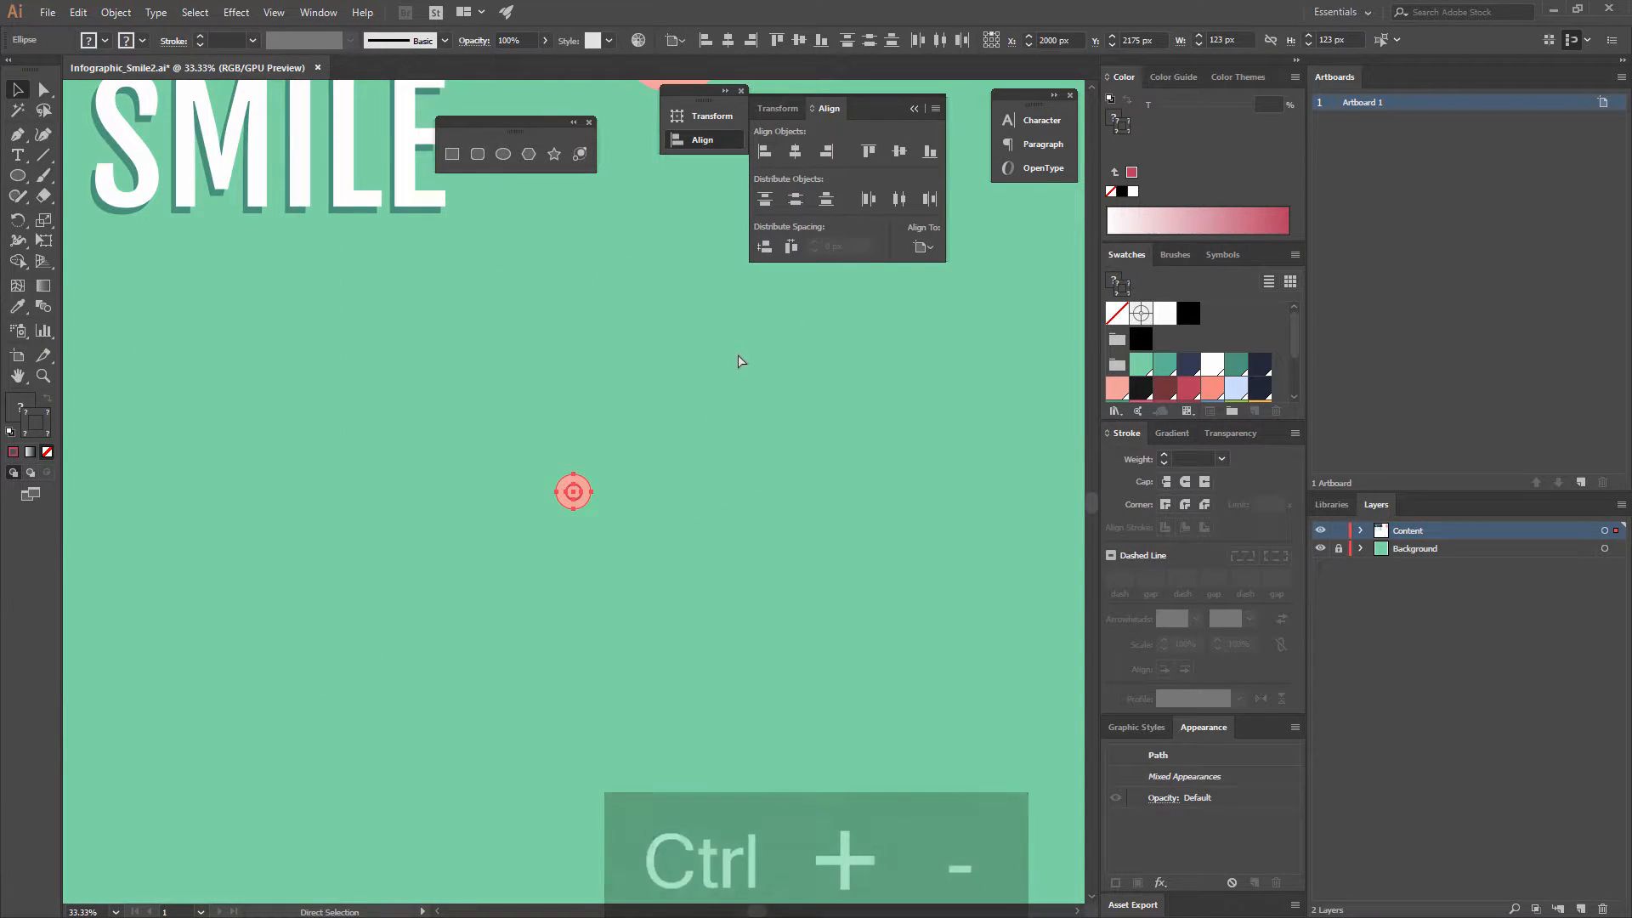
{"action": "left_click_drag", "start_coordinate": [712, 405], "coordinate": [701, 446]}
{"action": "key", "text": "ctrl+minus"}
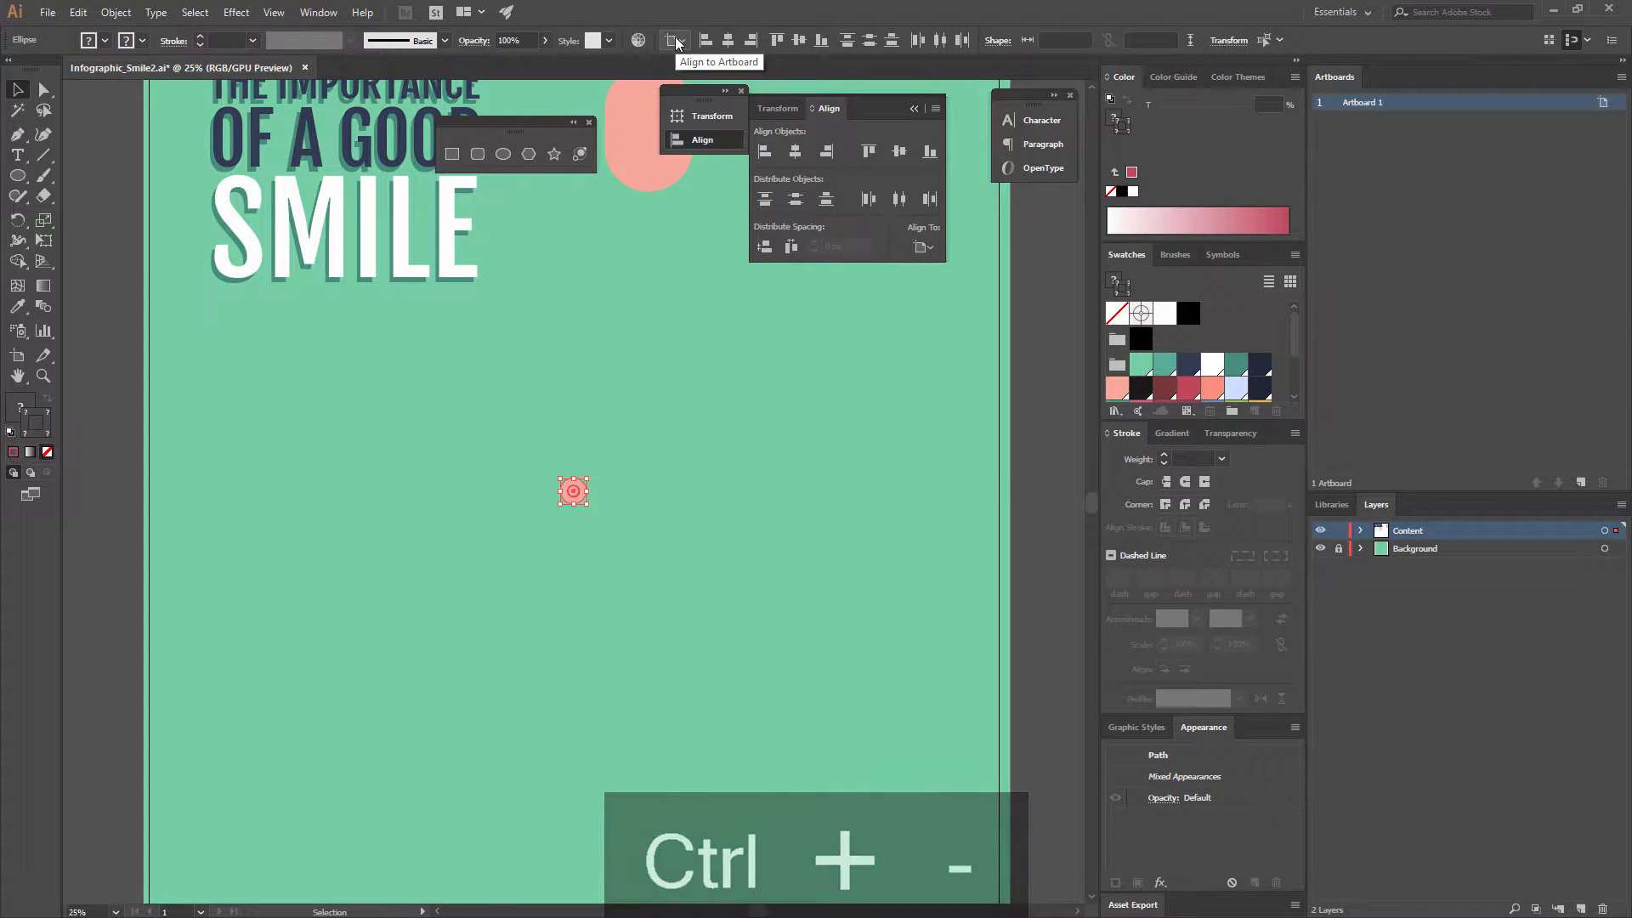
{"action": "left_click_drag", "start_coordinate": [682, 410], "coordinate": [651, 531]}
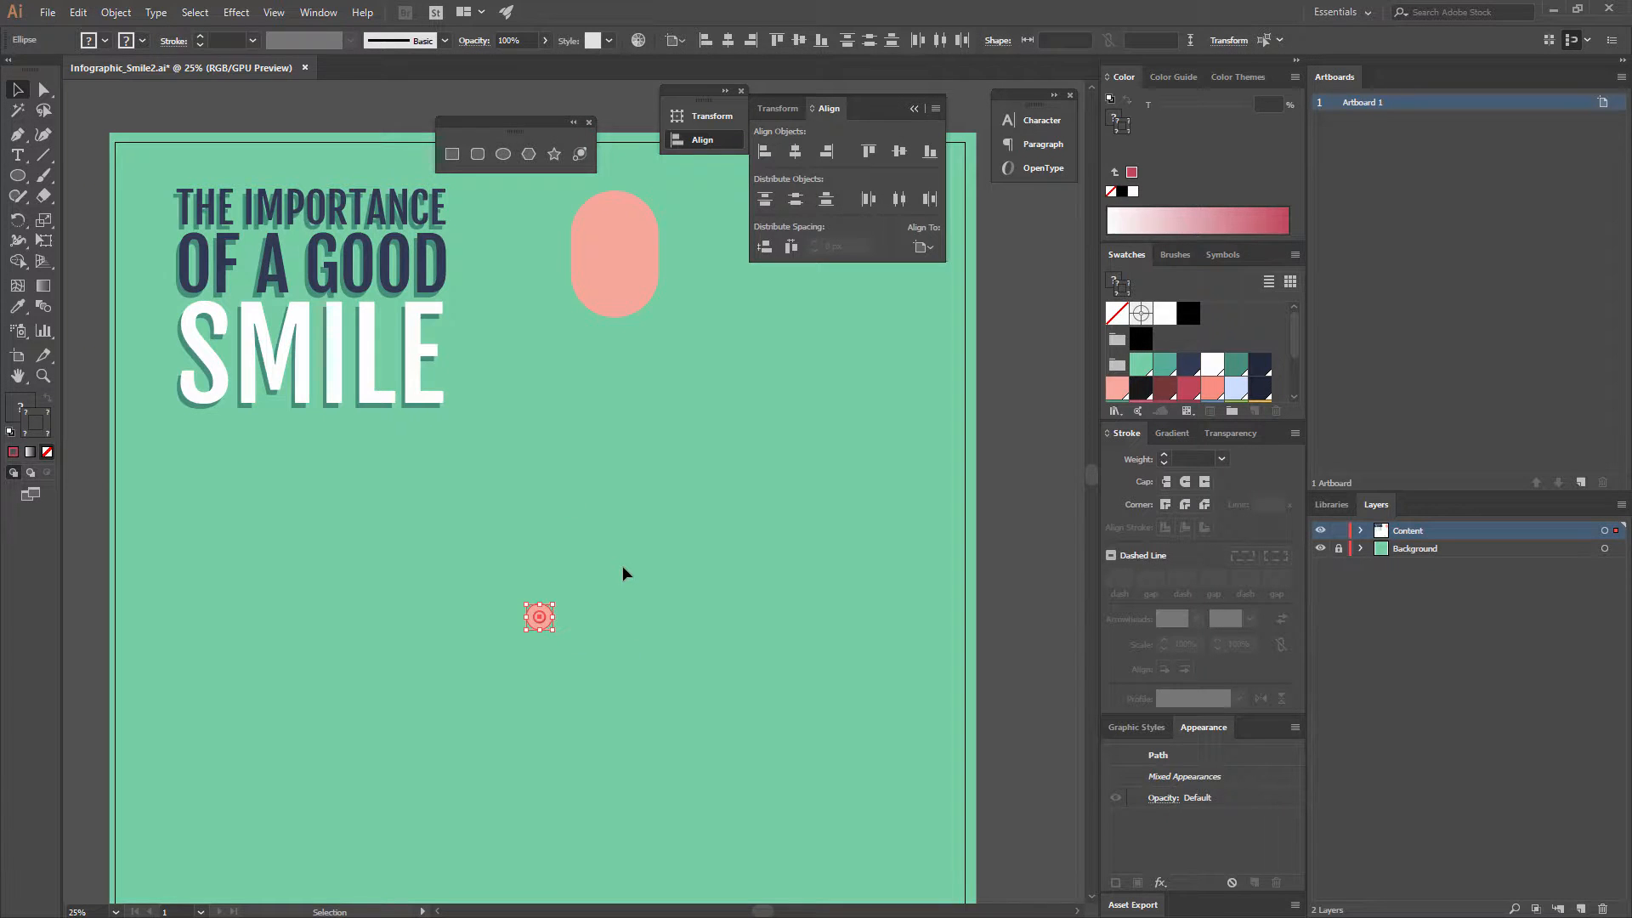
{"action": "key", "text": "ctrl+minus"}
{"action": "key", "text": "ctrl+minus"}
{"action": "key", "text": "ctrl+="}
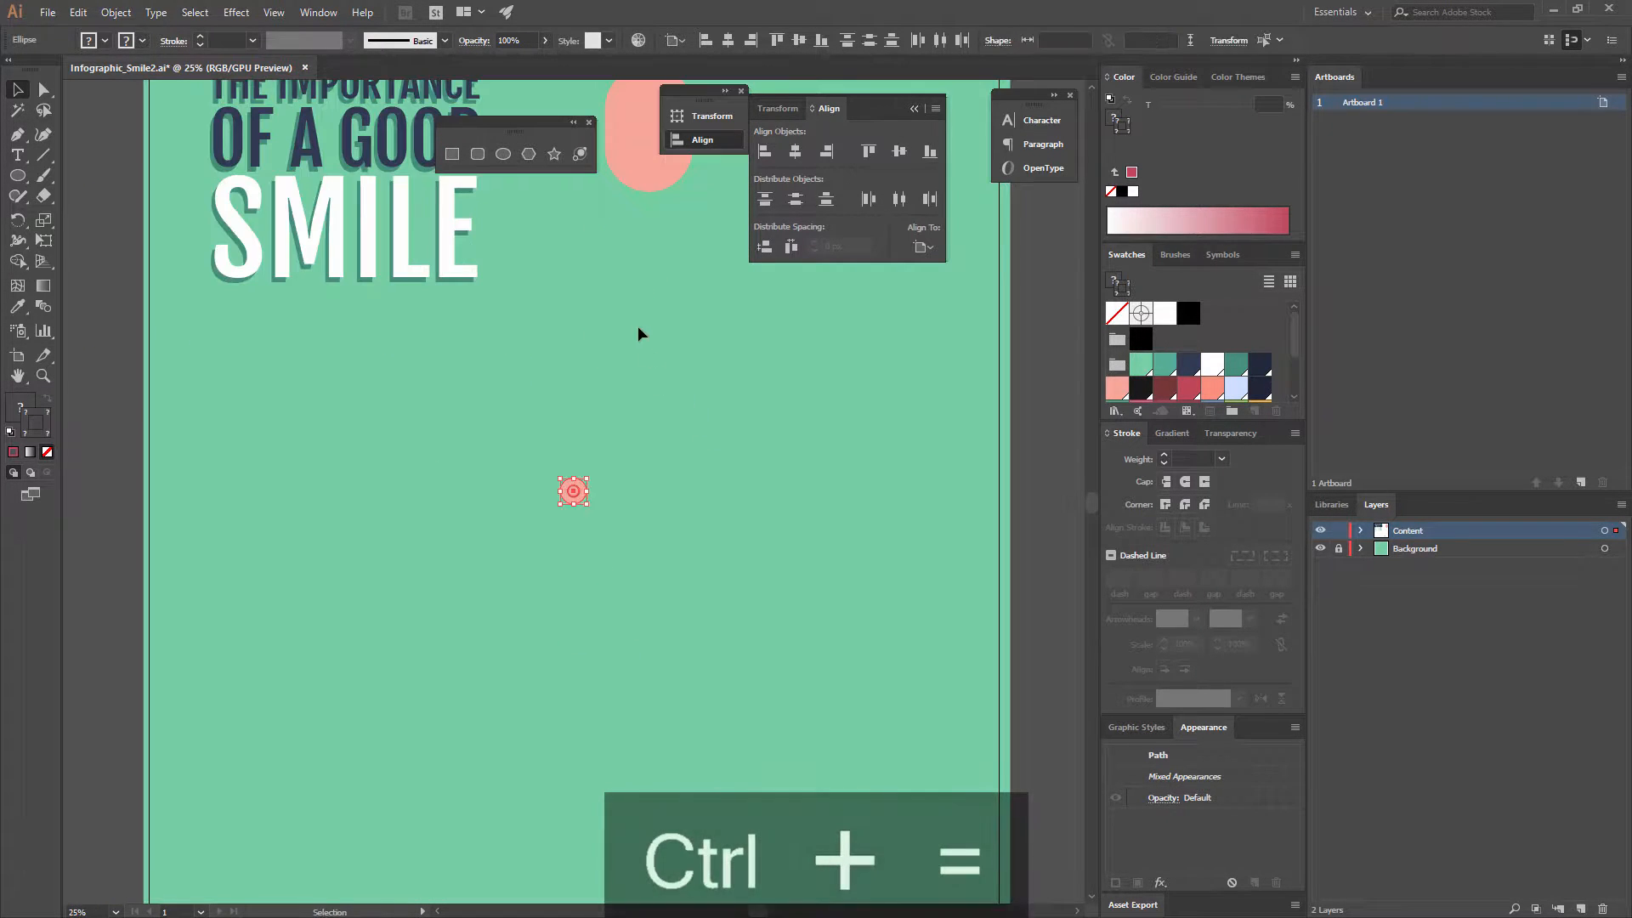
Place the pink circle and red outlined circle at the right edge of the head shape as an ear.
{"action": "left_click_drag", "start_coordinate": [649, 326], "coordinate": [604, 528]}
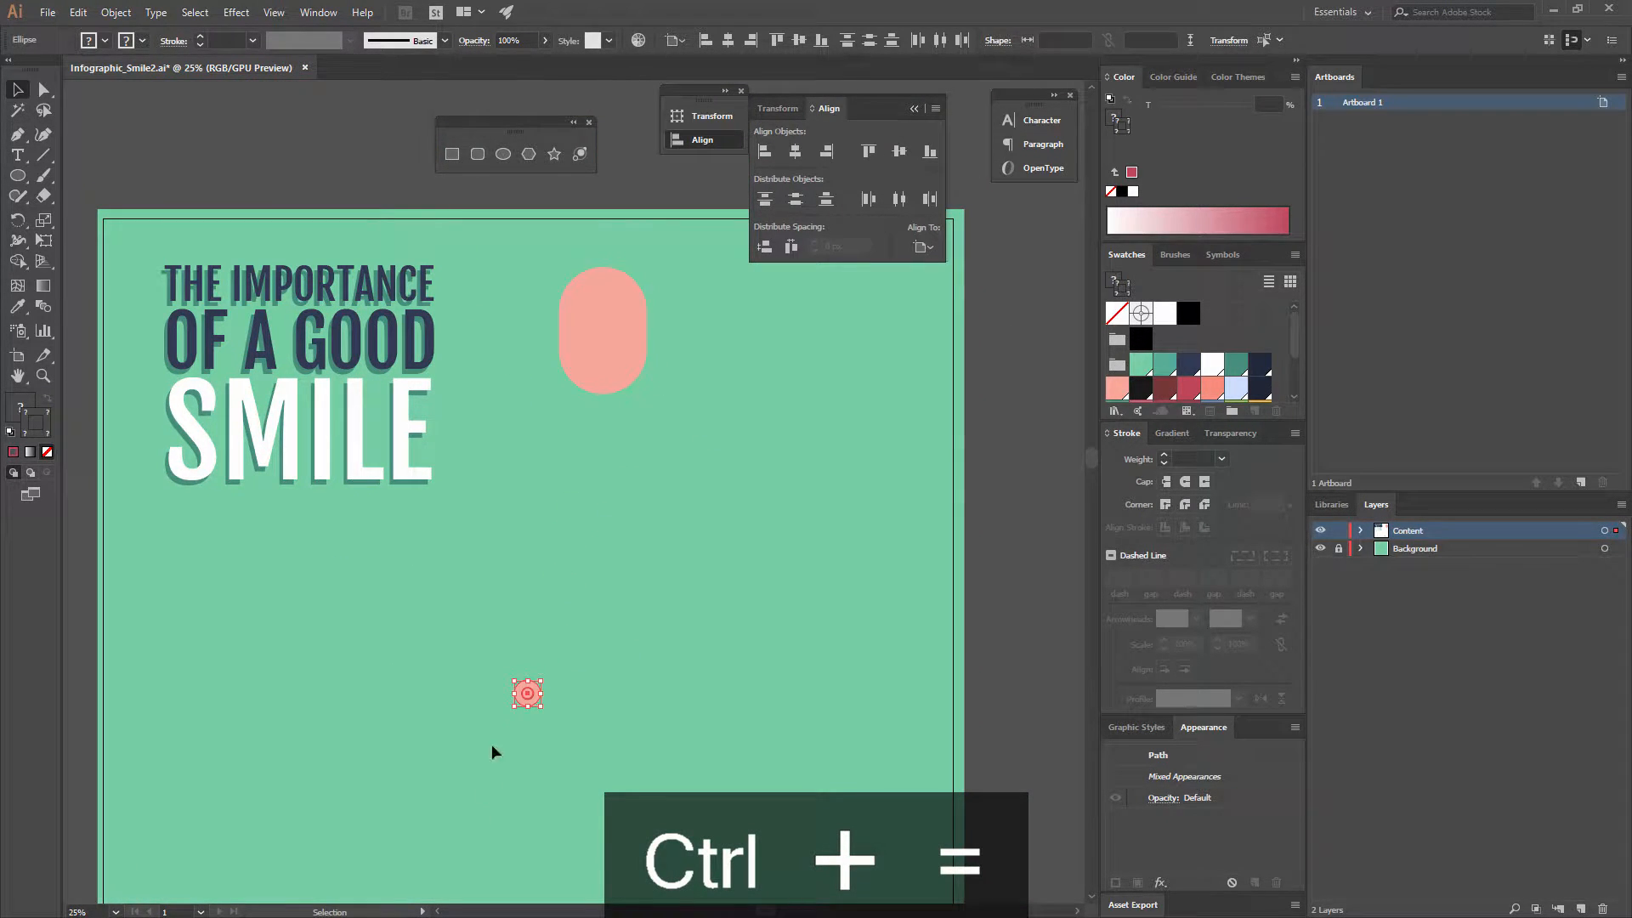
{"action": "left_click_drag", "start_coordinate": [526, 702], "coordinate": [650, 330]}
{"action": "left_click", "coordinate": [695, 338]}
{"action": "key", "text": "ctrl+equal"}
{"action": "key", "text": "ctrl+equal"}
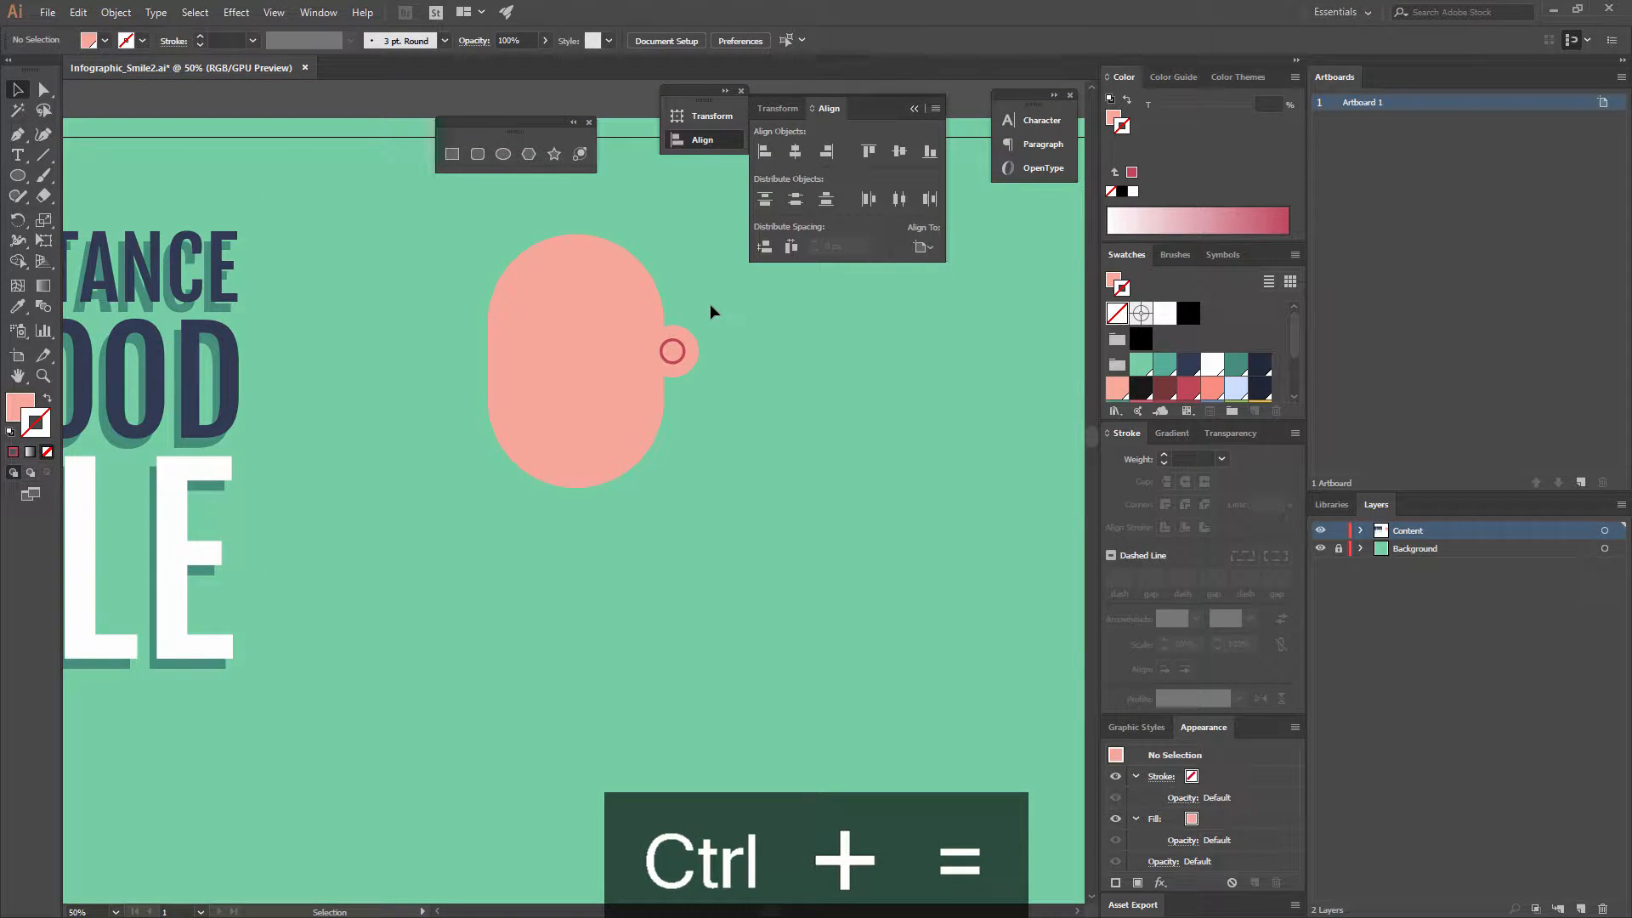
Nudge the ear's two circles slightly inward so the pink circle overlaps the head more.
{"action": "scroll", "coordinate": [698, 383], "scroll_direction": "up", "scroll_amount": 3}
{"action": "left_click", "coordinate": [661, 468]}
{"action": "left_click_drag", "start_coordinate": [661, 468], "coordinate": [653, 457]}
{"action": "left_click", "coordinate": [692, 489]}
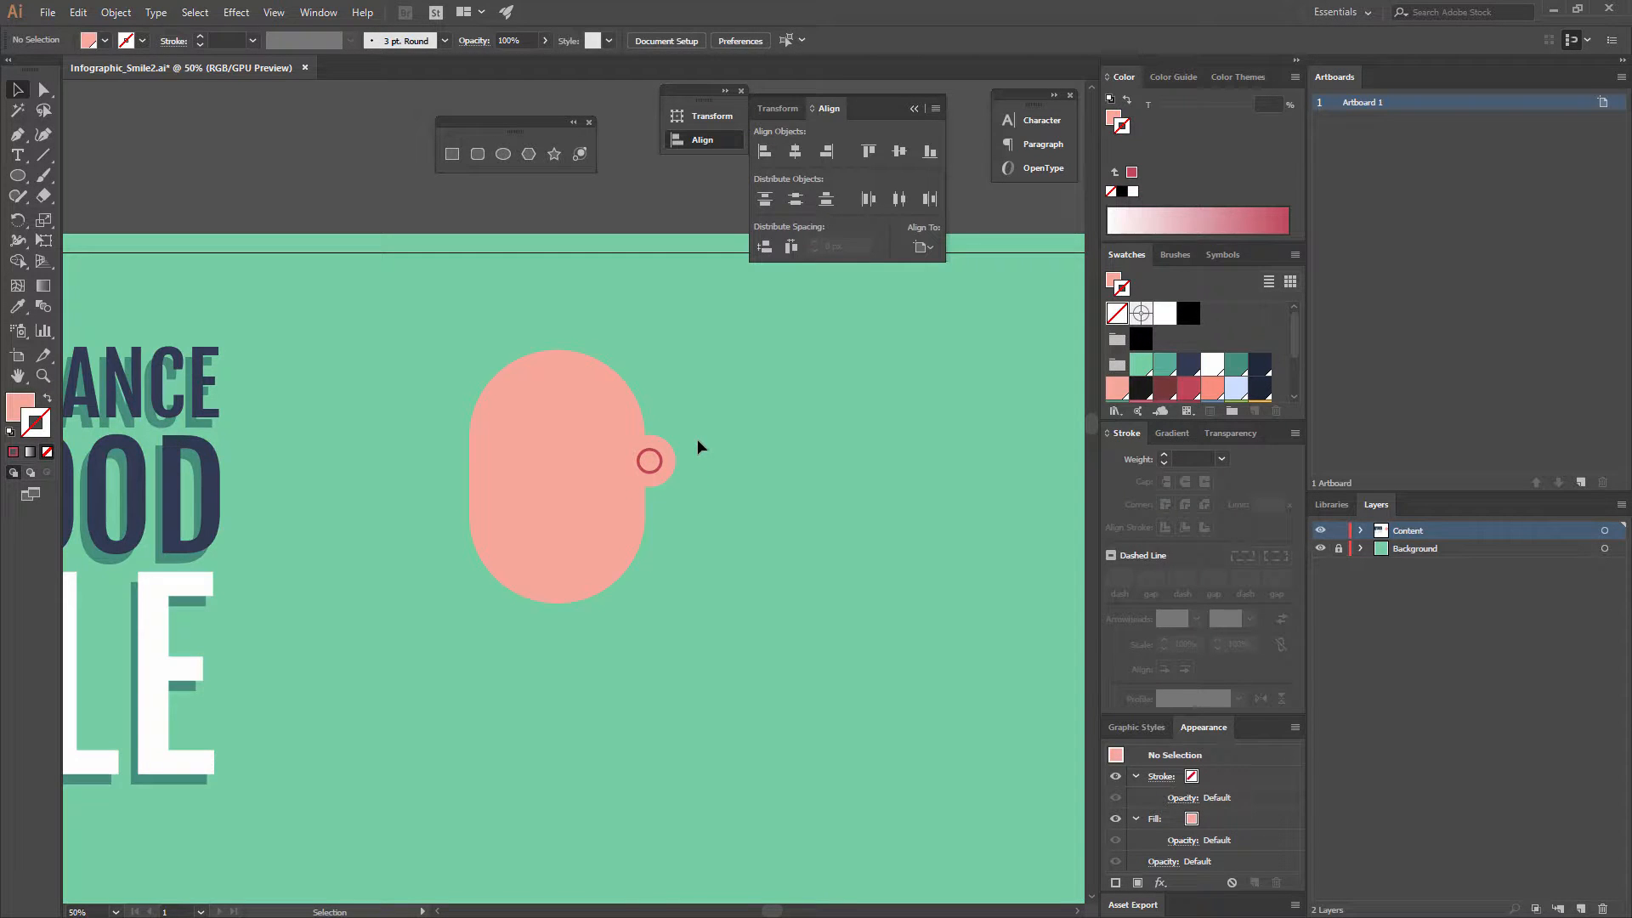
Delete the rightmost anchor point of the red outlined circle, leaving an open arc inside the ear.
{"action": "key", "text": "ctrl+equal"}
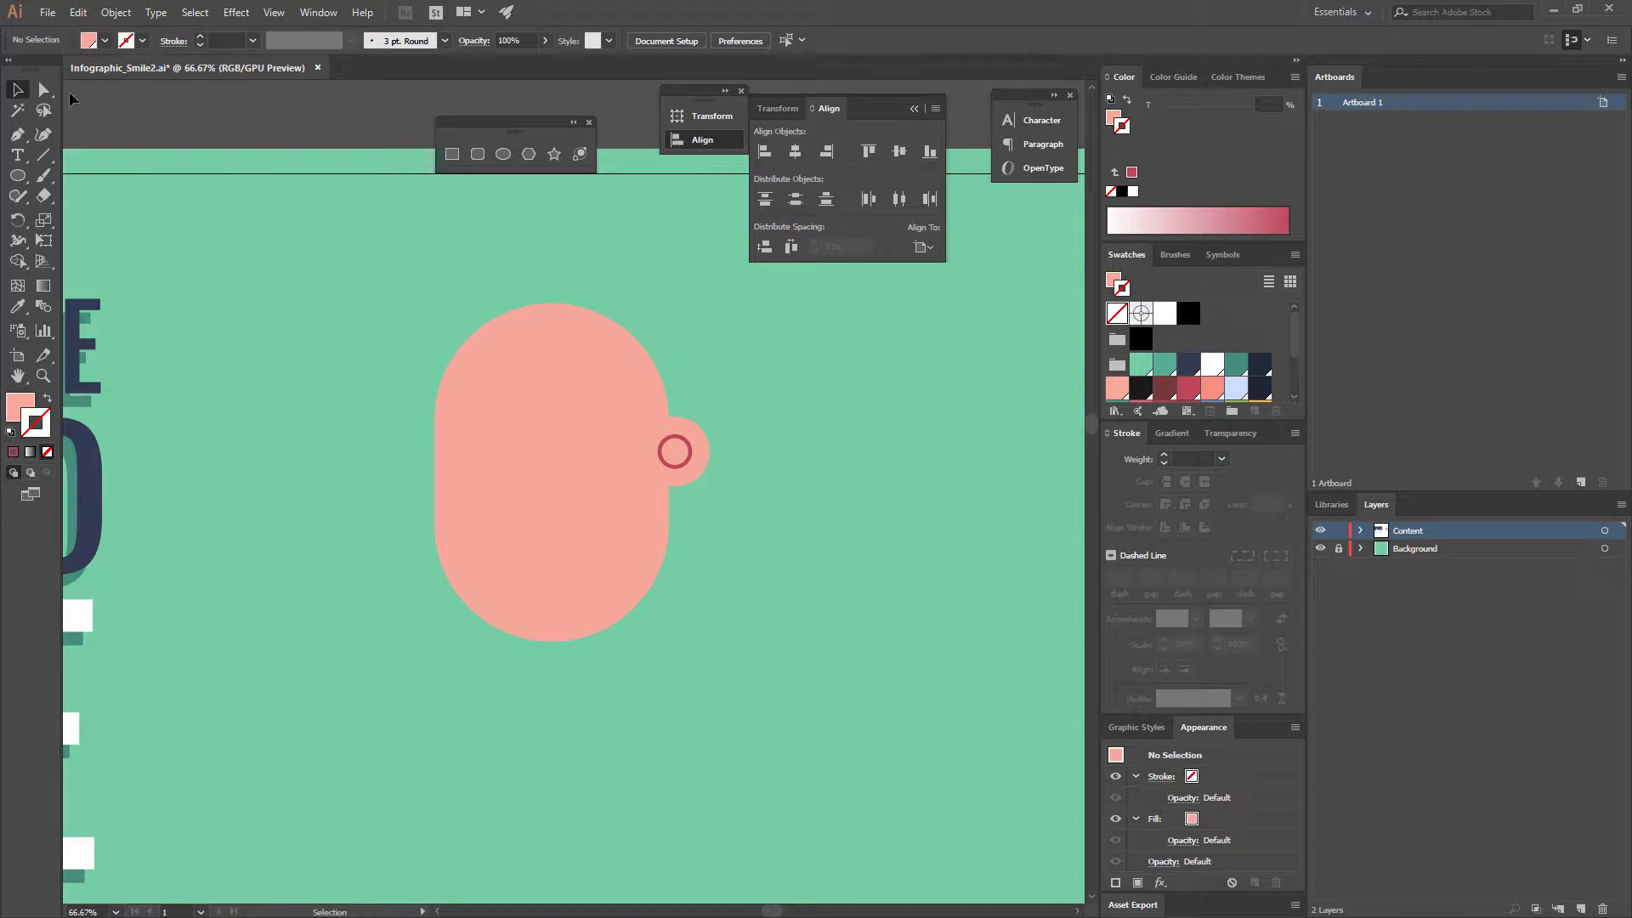
{"action": "left_click", "coordinate": [41, 91]}
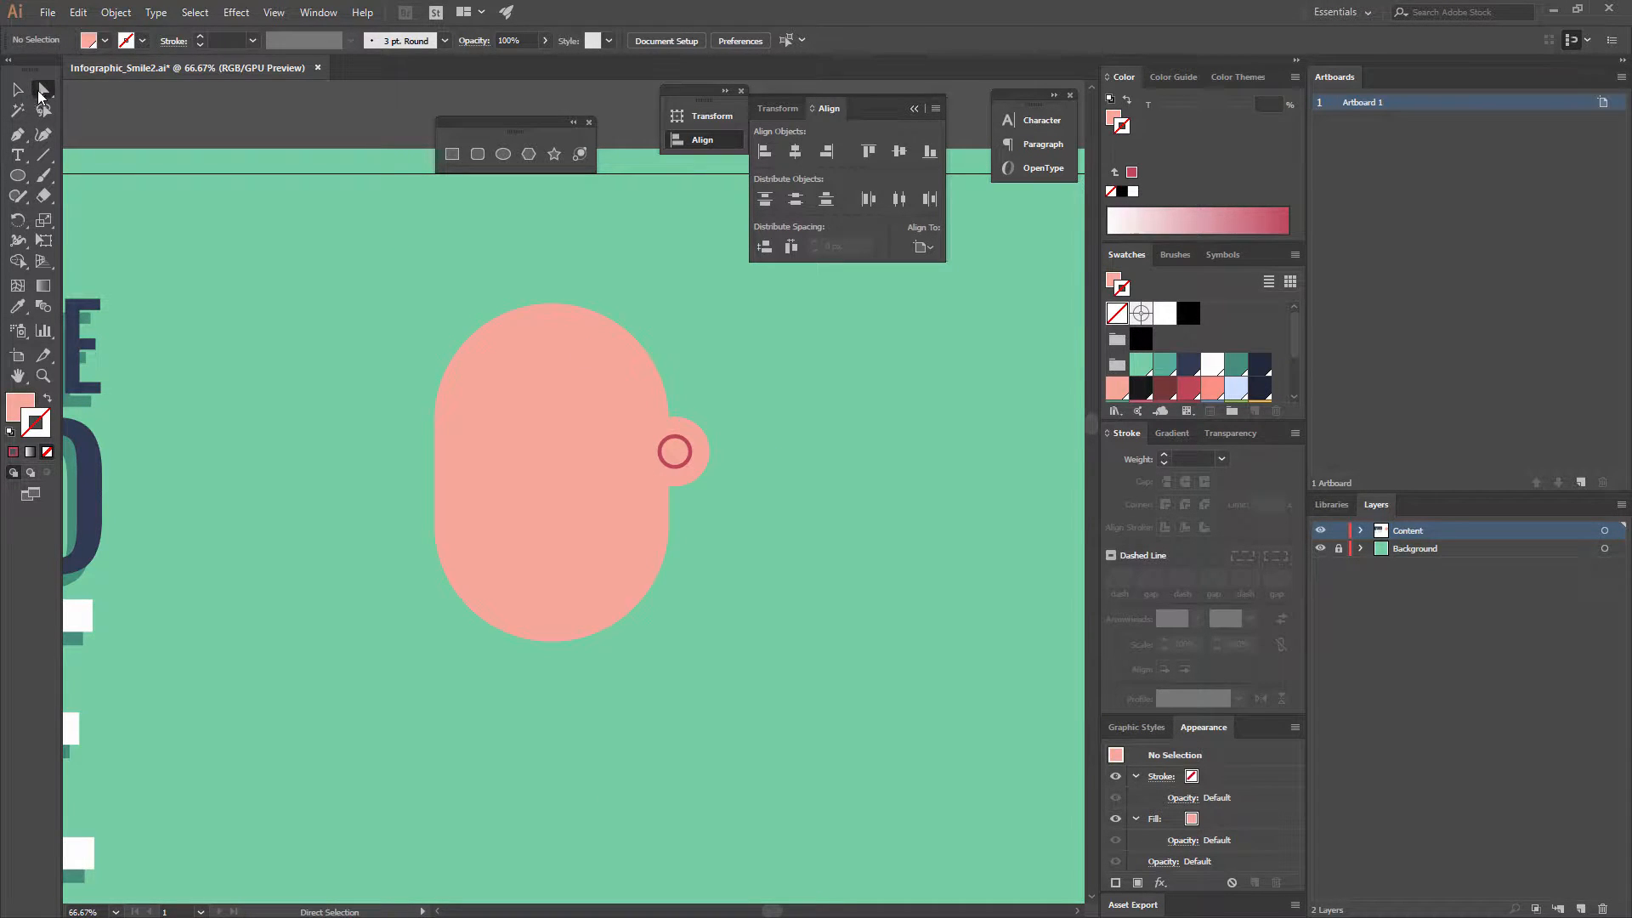
{"action": "left_click", "coordinate": [691, 456]}
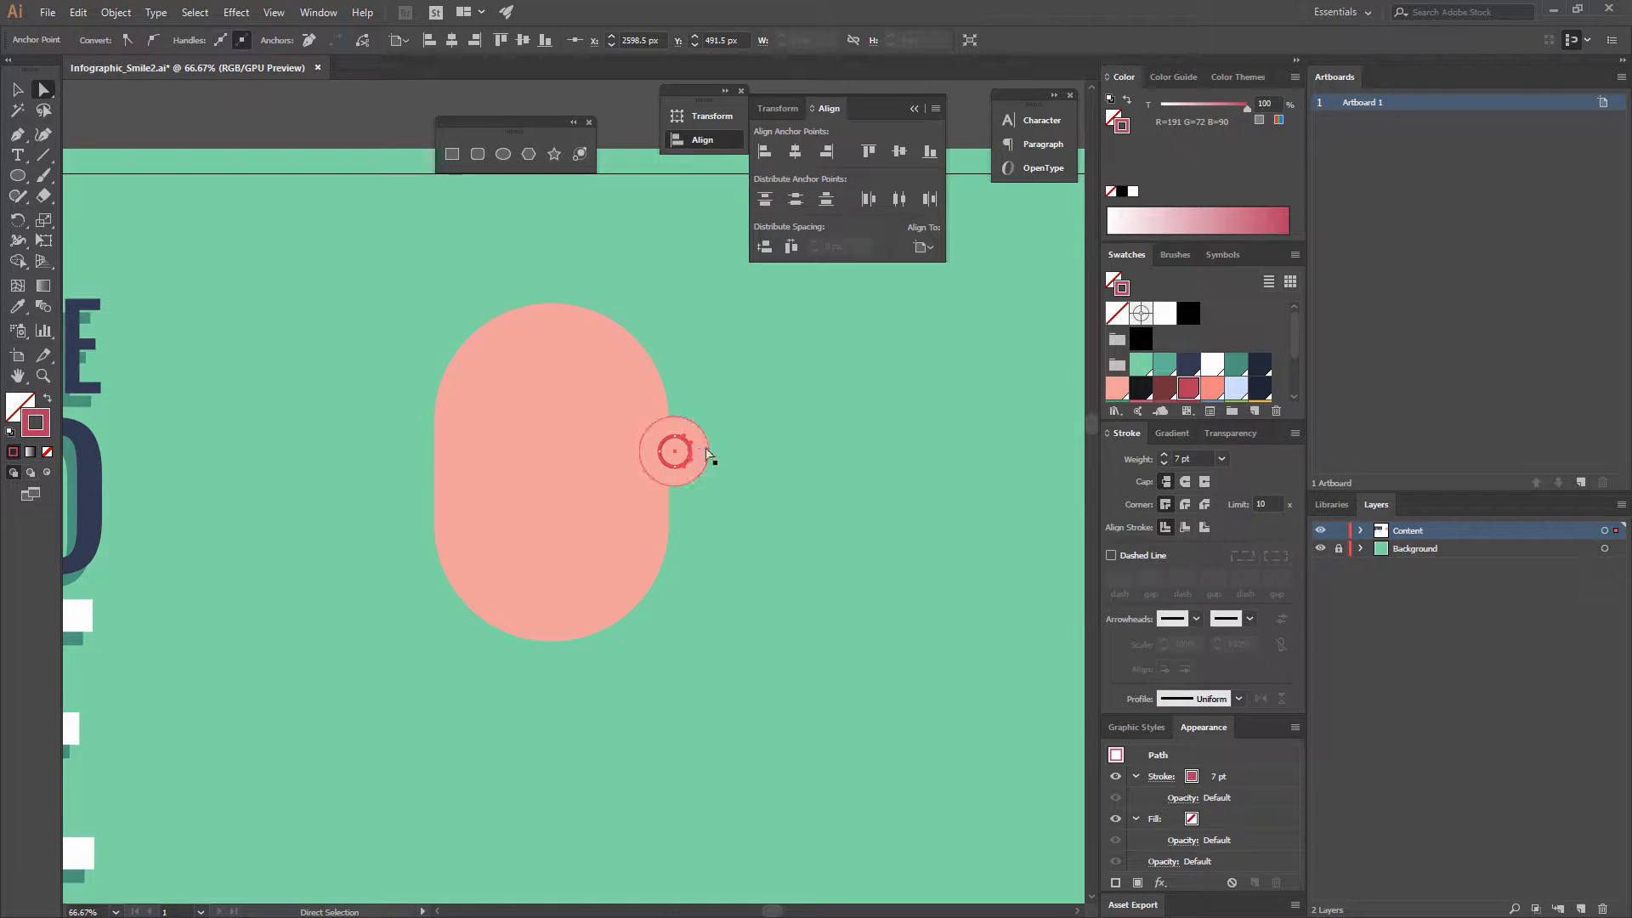
{"action": "key", "text": "Delete"}
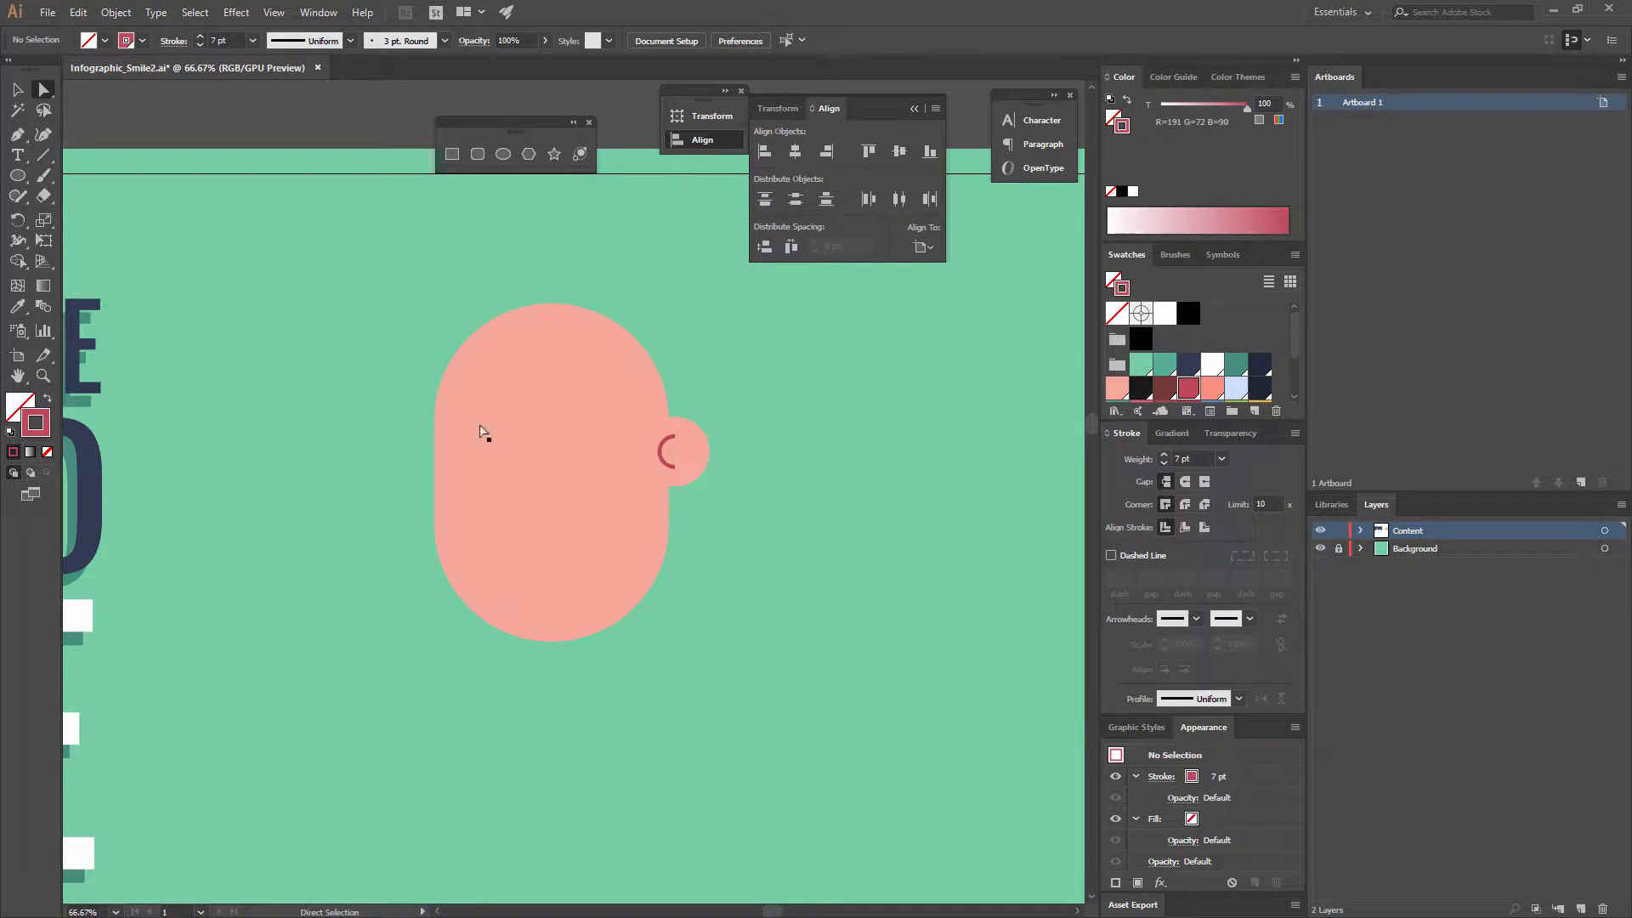
Apply Width Profile 3 to the stroke of the red ear arc.
{"action": "left_click", "coordinate": [17, 89]}
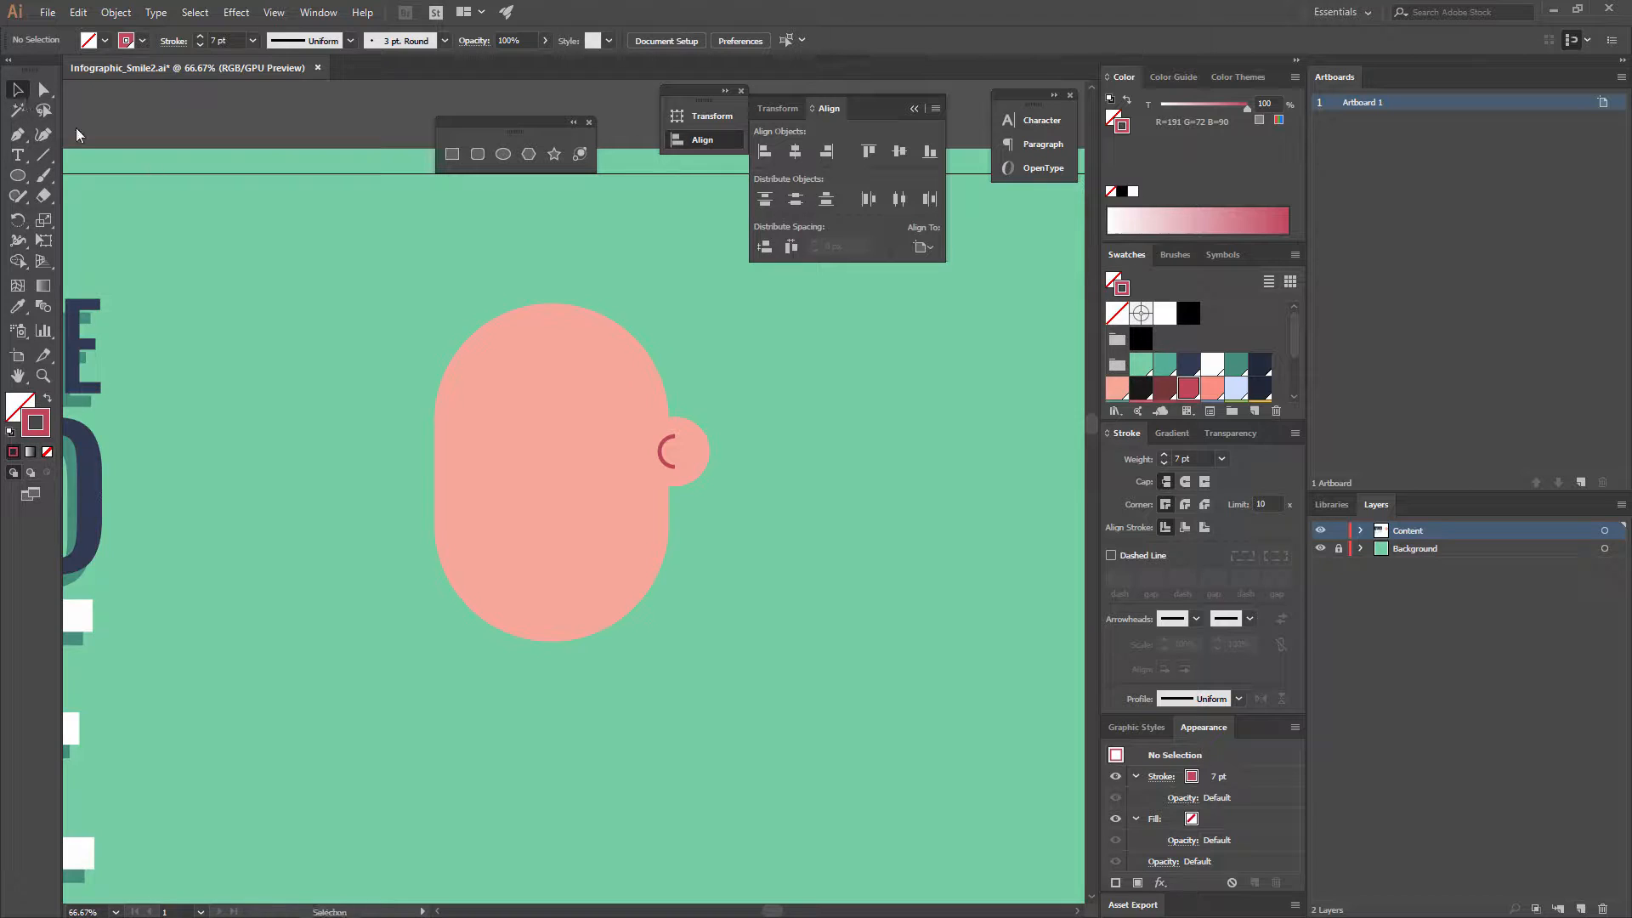
{"action": "left_click", "coordinate": [666, 459]}
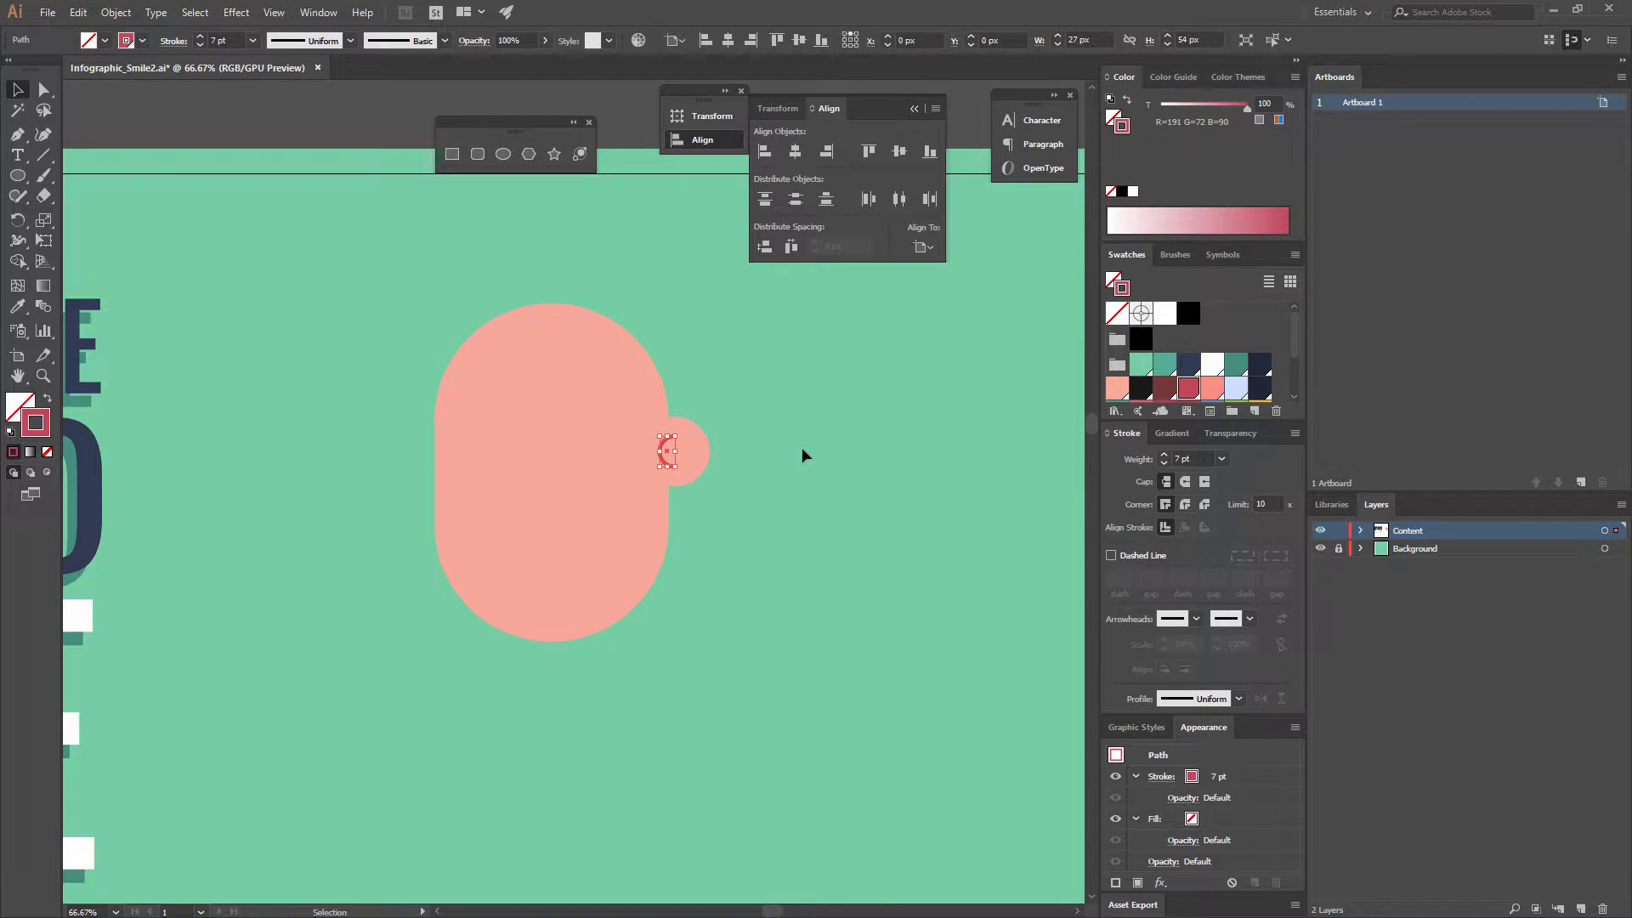
{"action": "left_click", "coordinate": [1221, 459]}
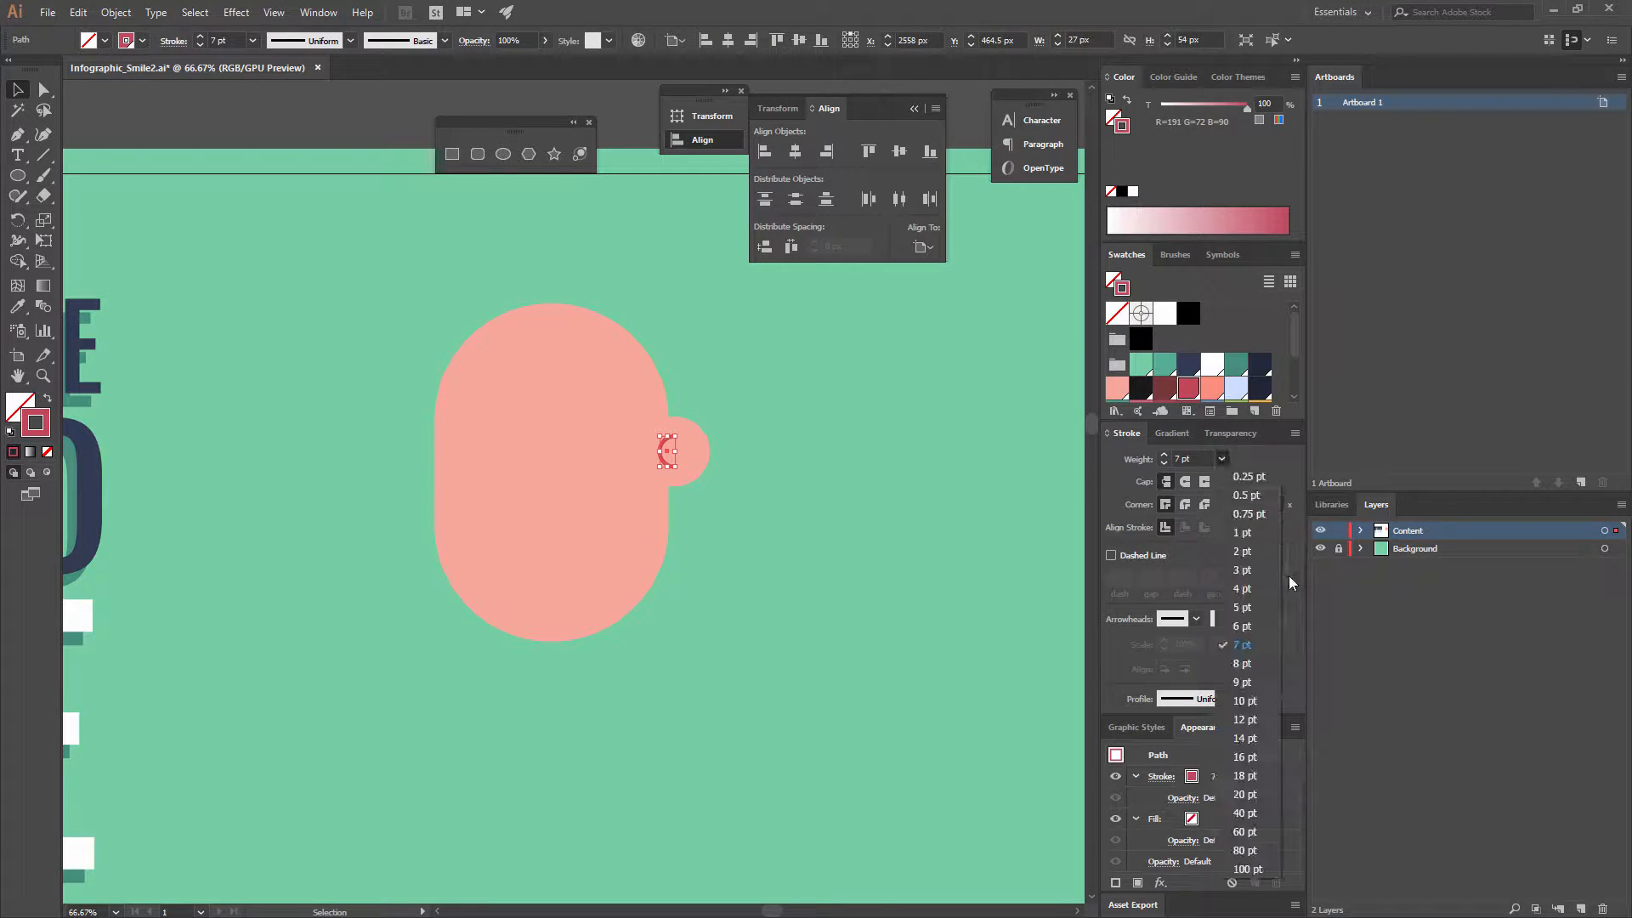
{"action": "left_click", "coordinate": [1119, 613]}
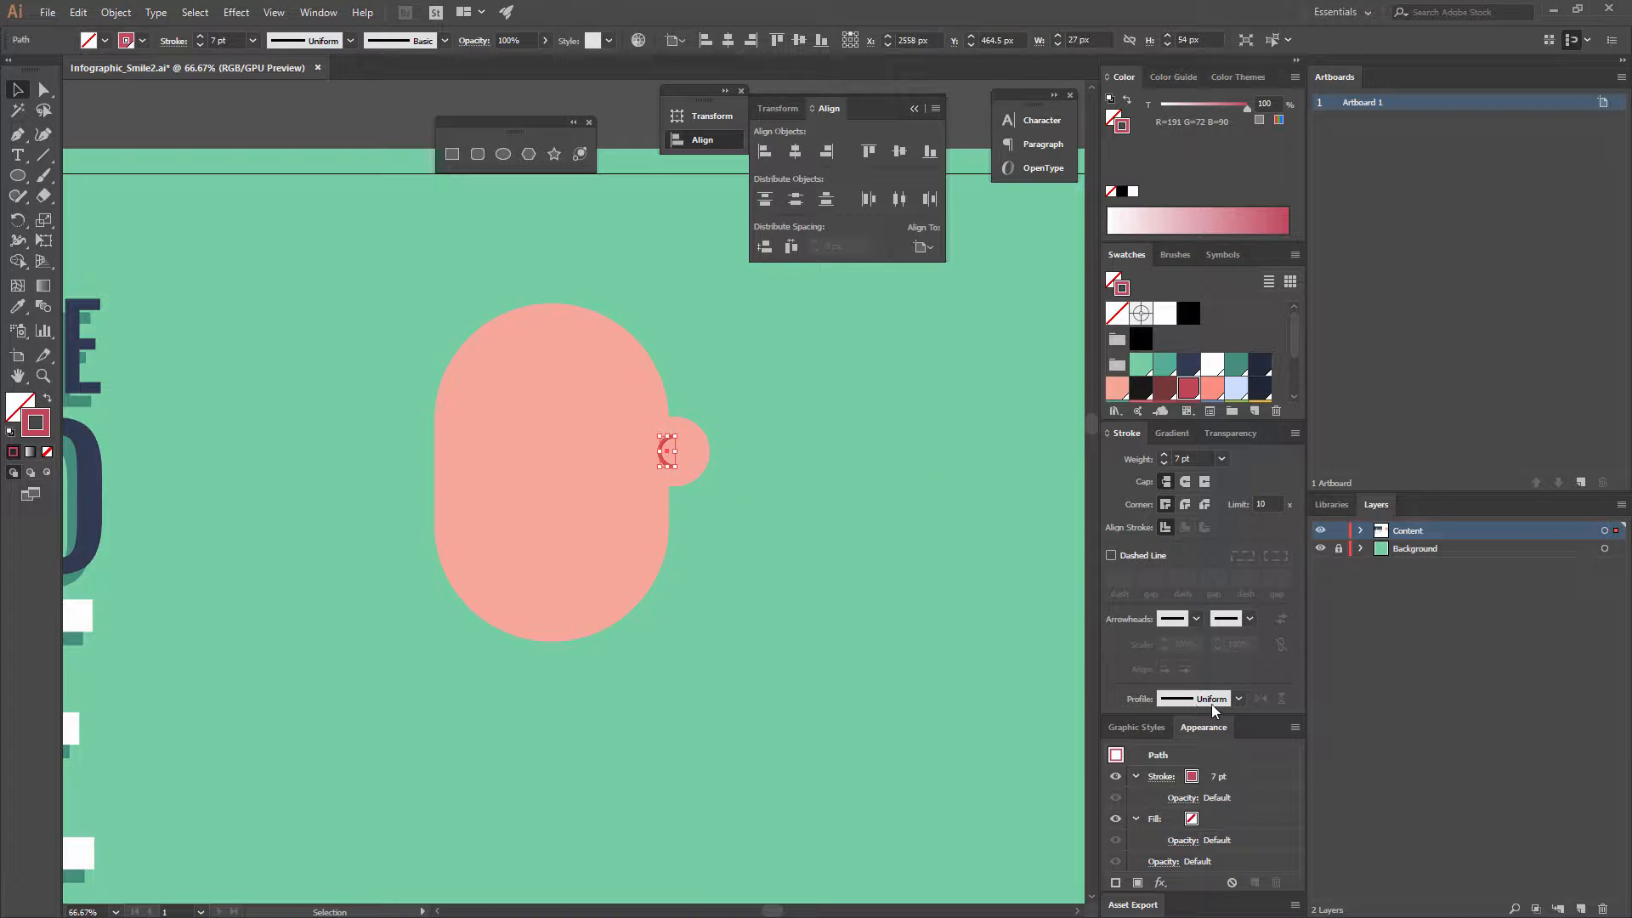
{"action": "left_click", "coordinate": [1182, 701]}
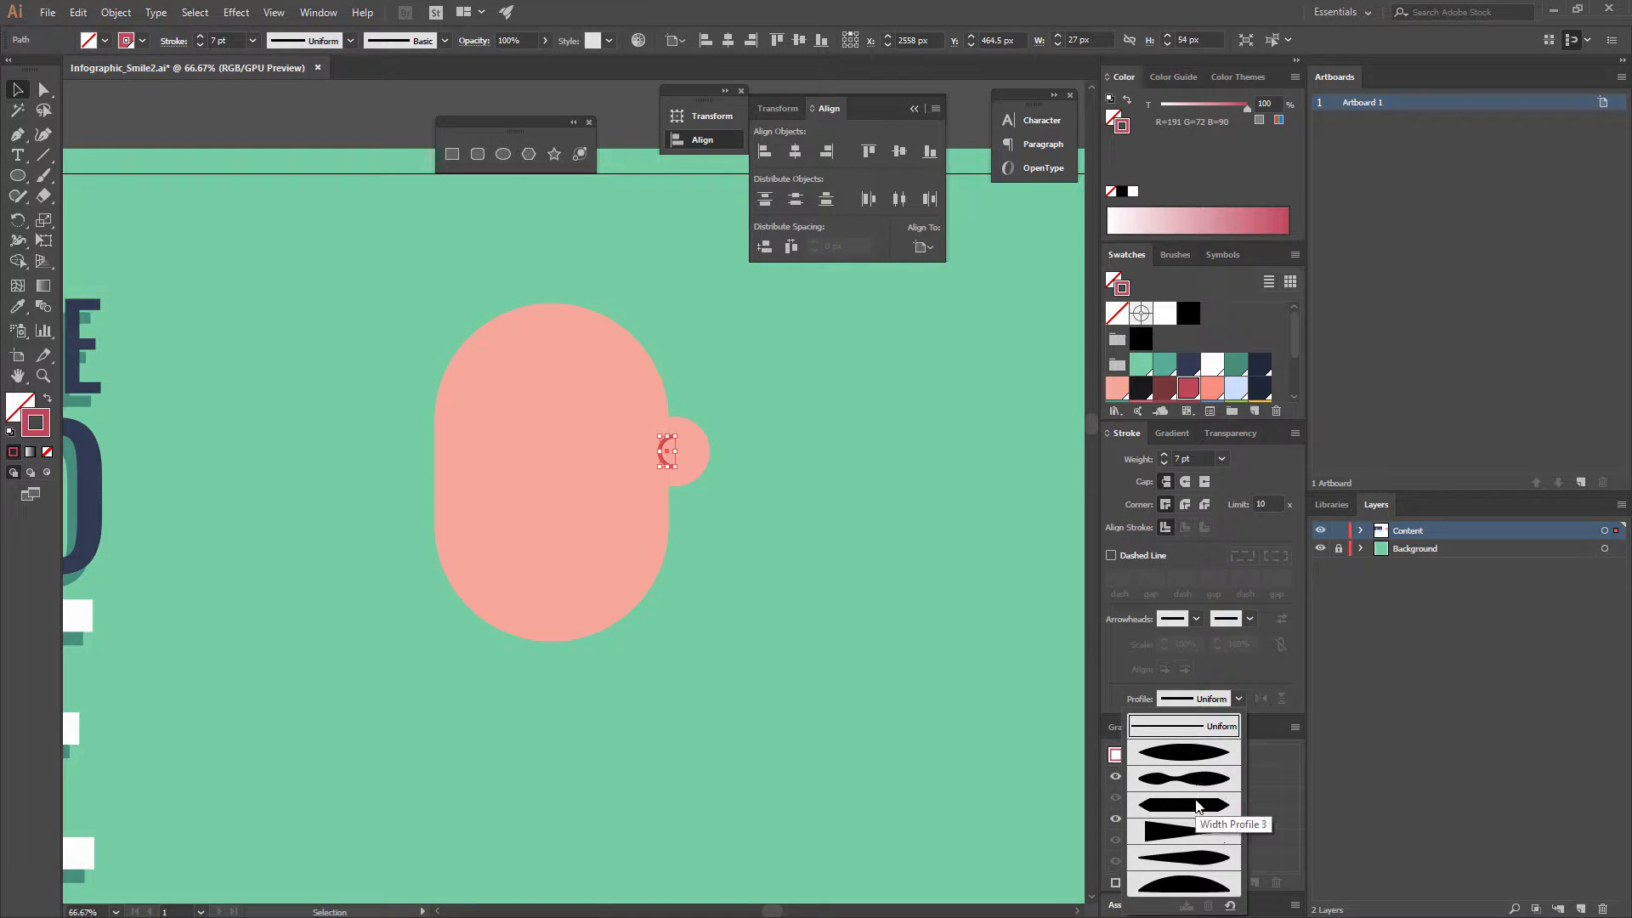
{"action": "left_click", "coordinate": [1200, 755]}
{"action": "left_click", "coordinate": [977, 715]}
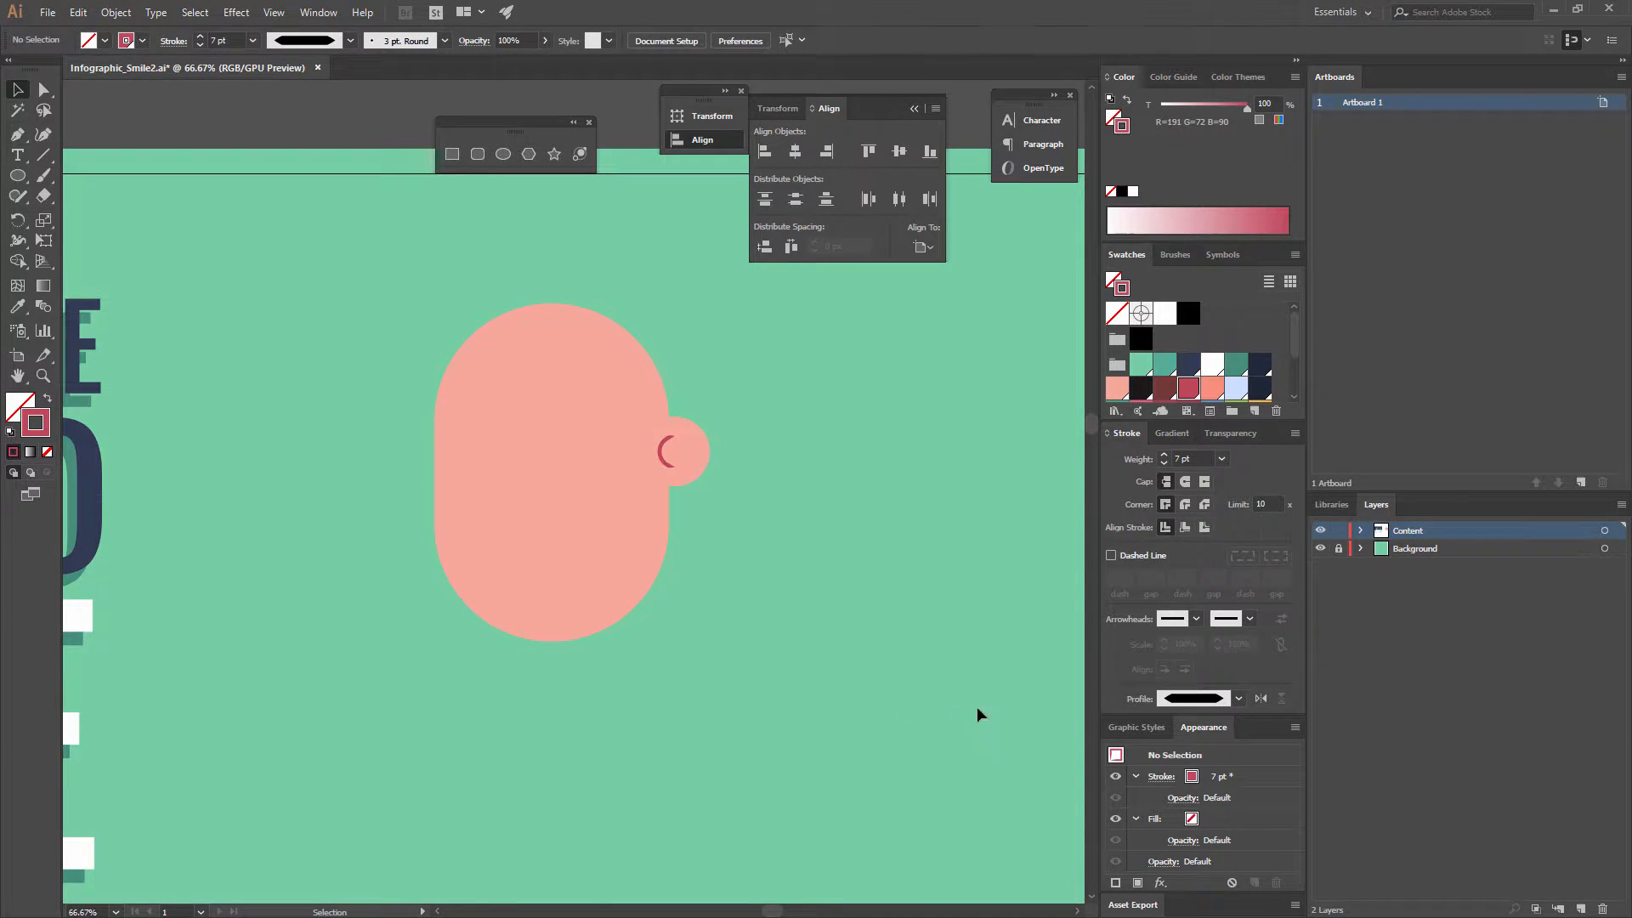
Give the red ear arc's stroke the asymmetric width profile that tapers to points at both ends.
{"action": "left_click", "coordinate": [673, 468]}
{"action": "left_click", "coordinate": [1238, 698]}
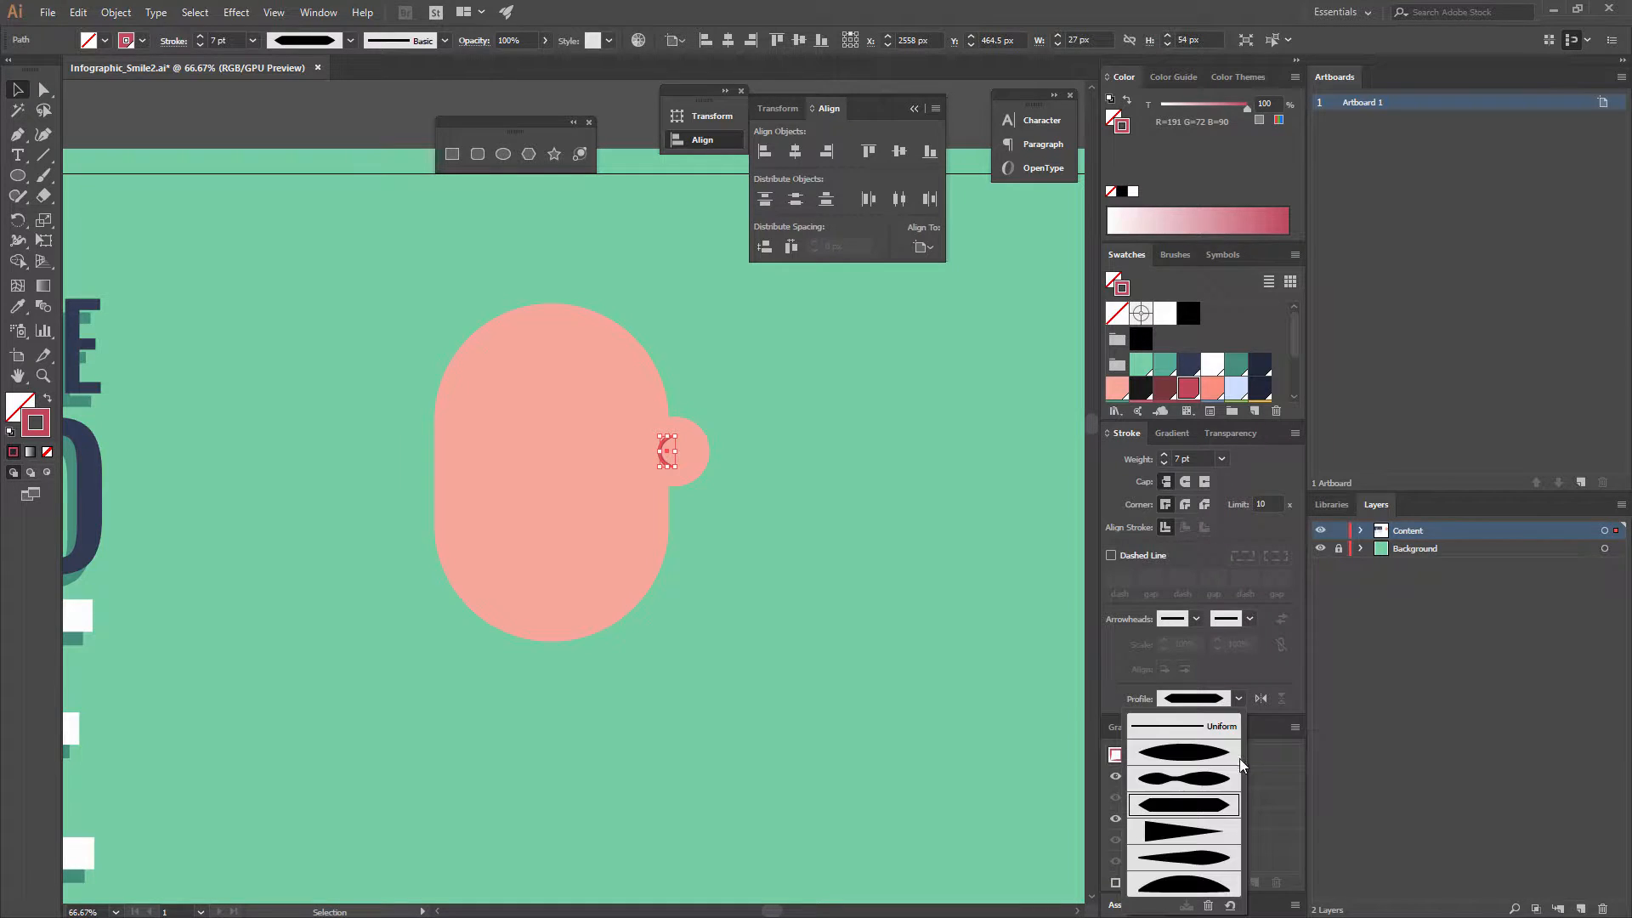
{"action": "left_click", "coordinate": [1201, 856]}
{"action": "left_click", "coordinate": [873, 684]}
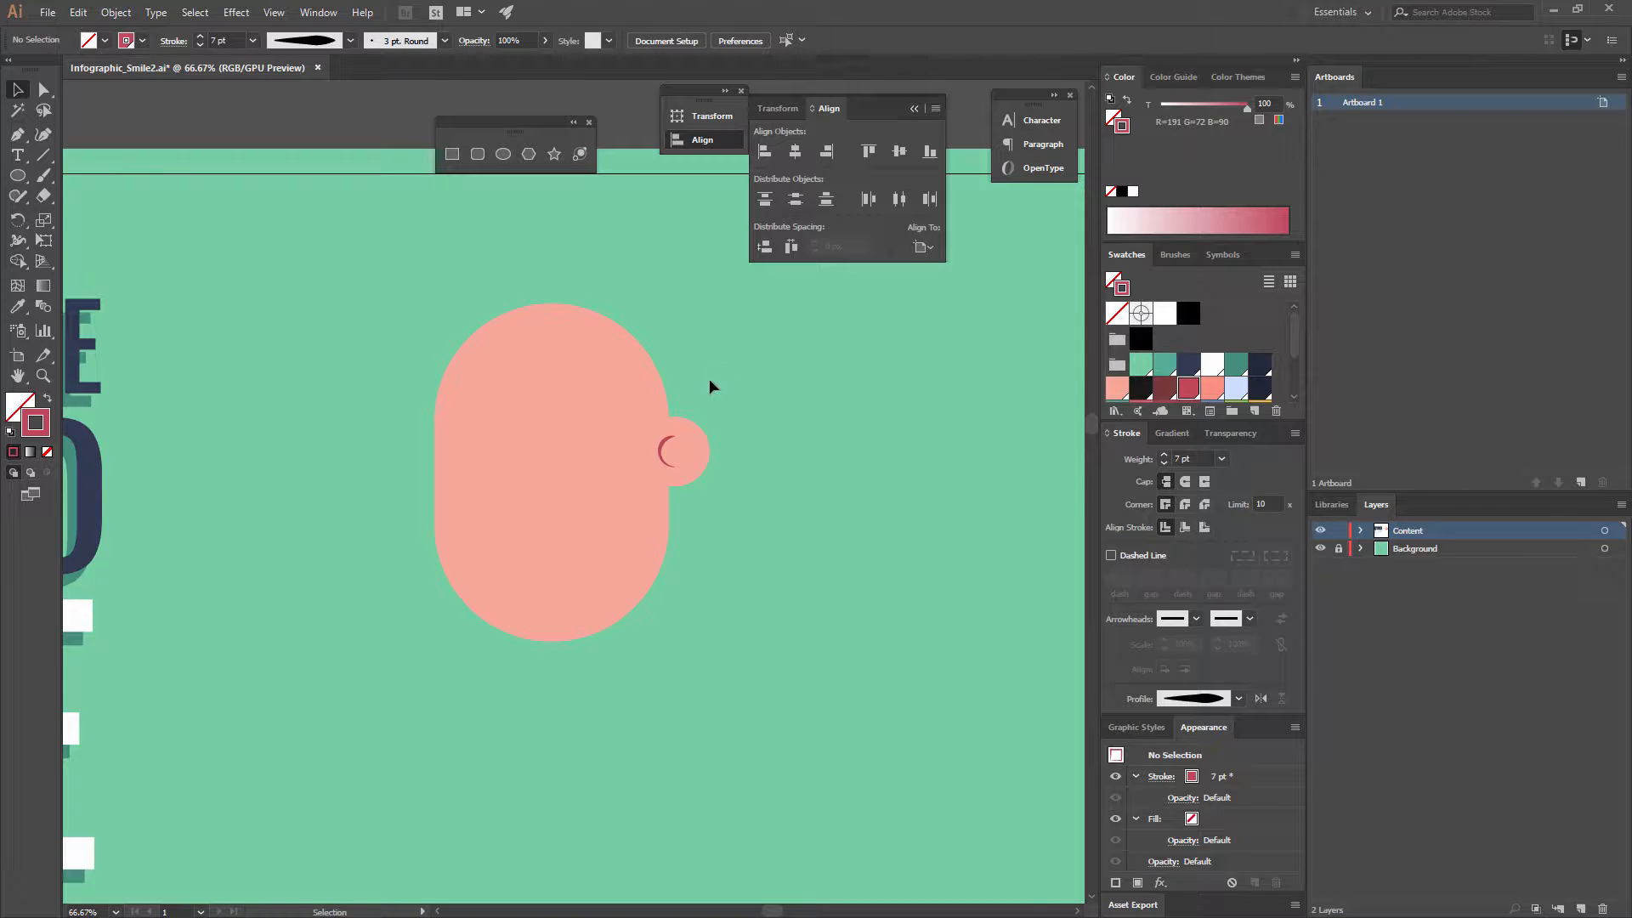
Select the ear circle with its red arc and lower both slightly, close to the head's mid-height.
{"action": "left_click_drag", "start_coordinate": [568, 470], "coordinate": [661, 523]}
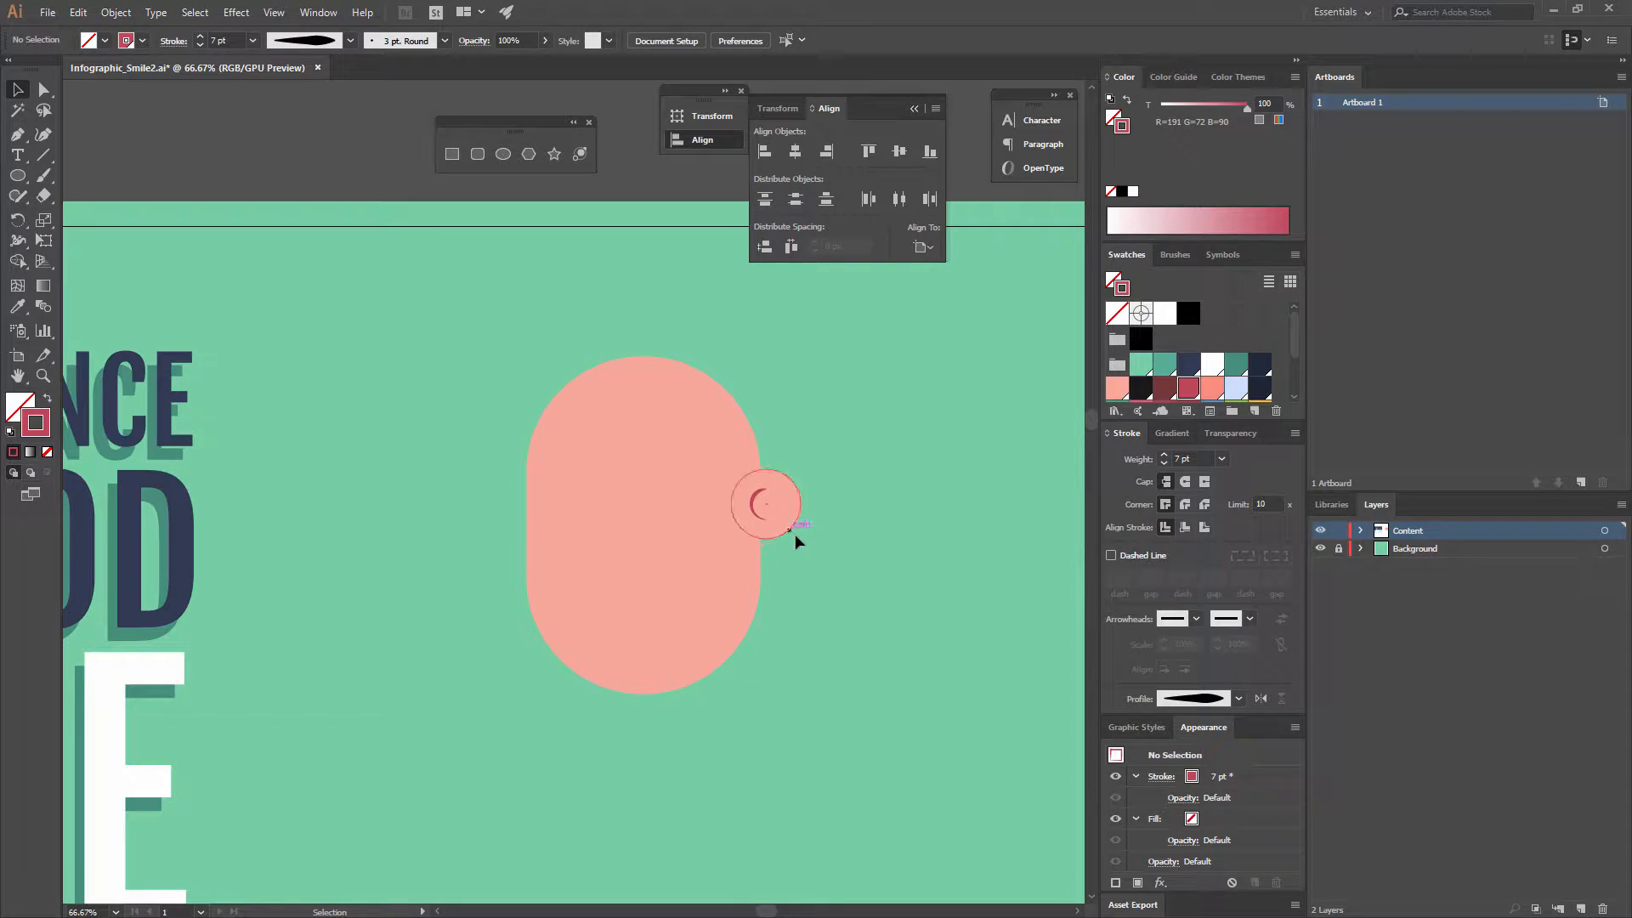
{"action": "left_click", "coordinate": [786, 520]}
{"action": "left_click", "coordinate": [752, 503], "text": "shift"}
{"action": "left_click_drag", "start_coordinate": [787, 502], "coordinate": [867, 520]}
{"action": "left_click", "coordinate": [838, 513]}
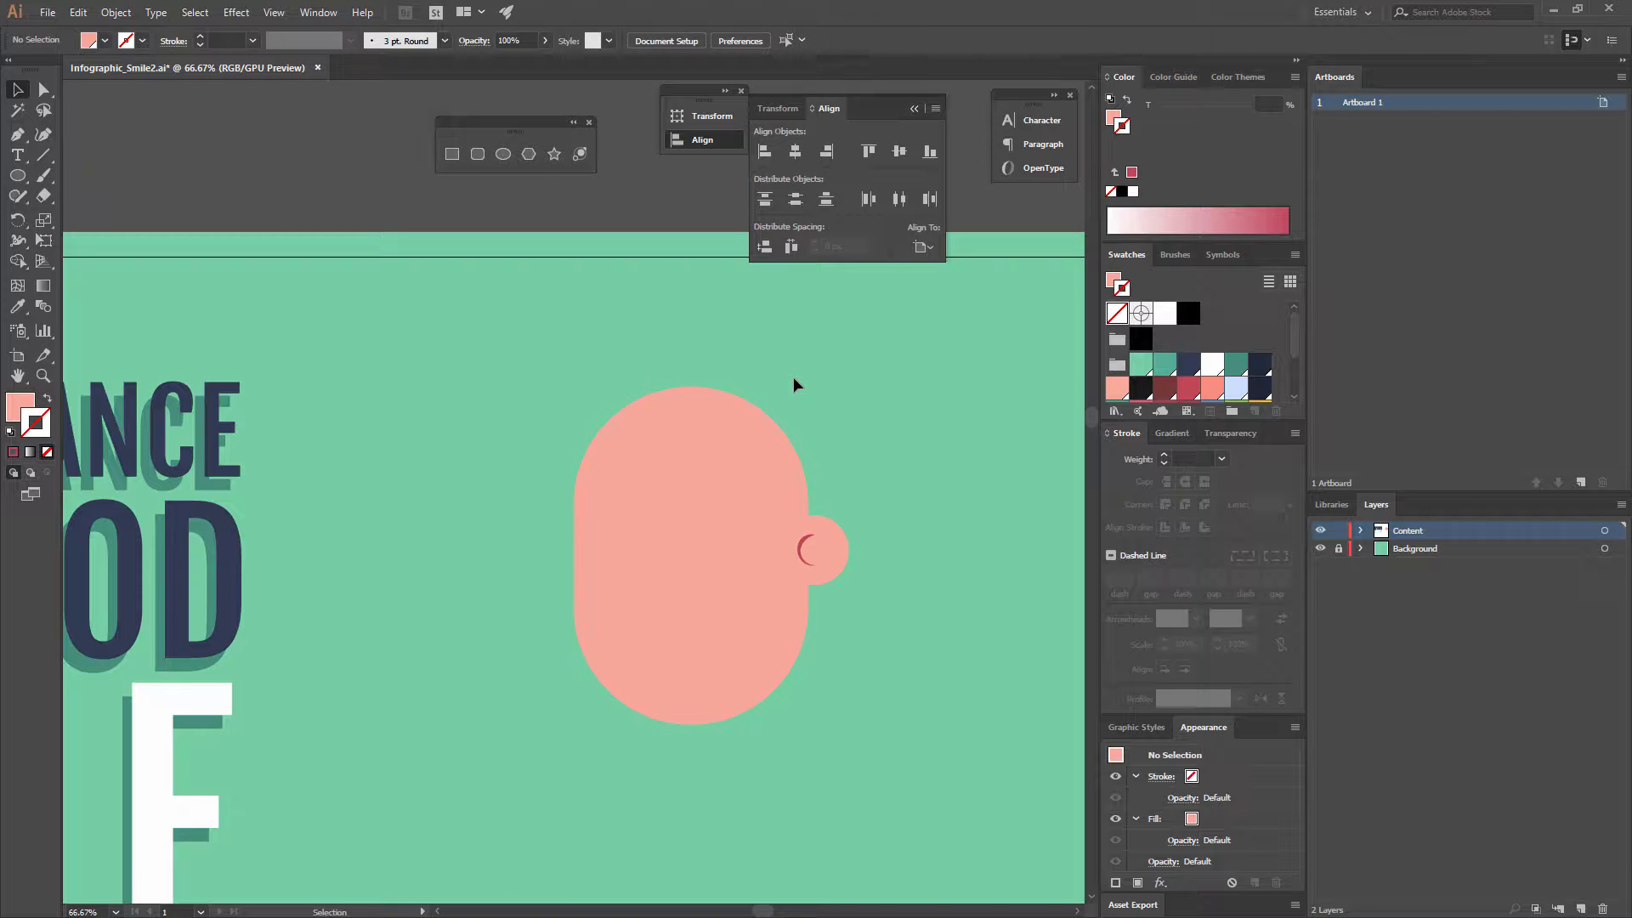
Unite the ear circle and the head into one shape with Pathfinder.
{"action": "left_click", "coordinate": [314, 13]}
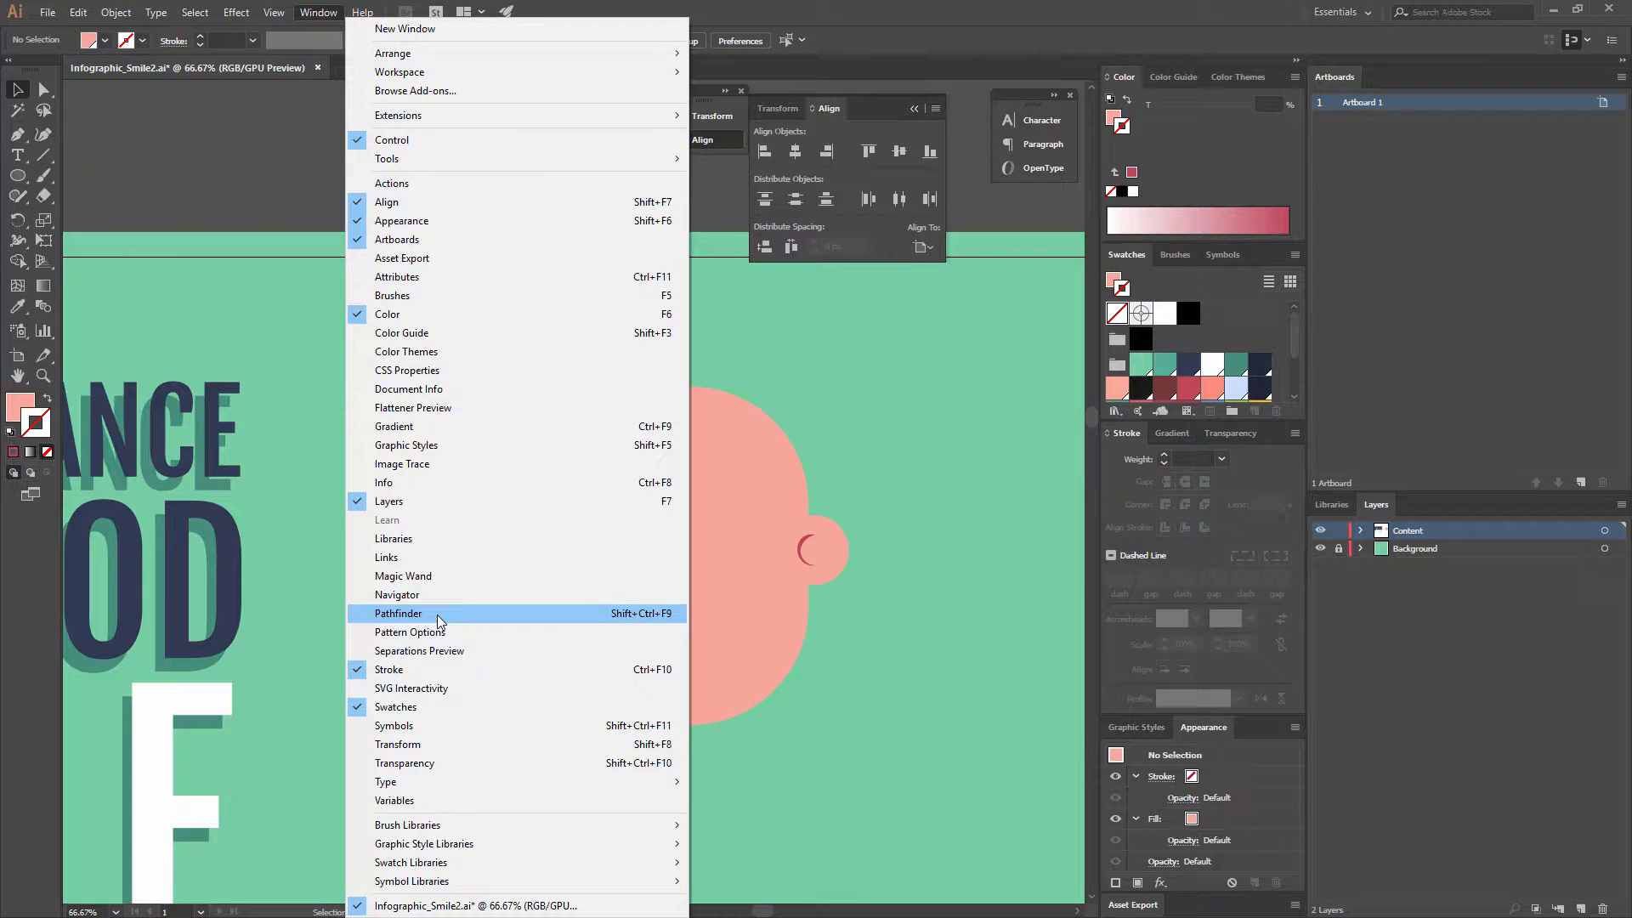
{"action": "left_click", "coordinate": [440, 620]}
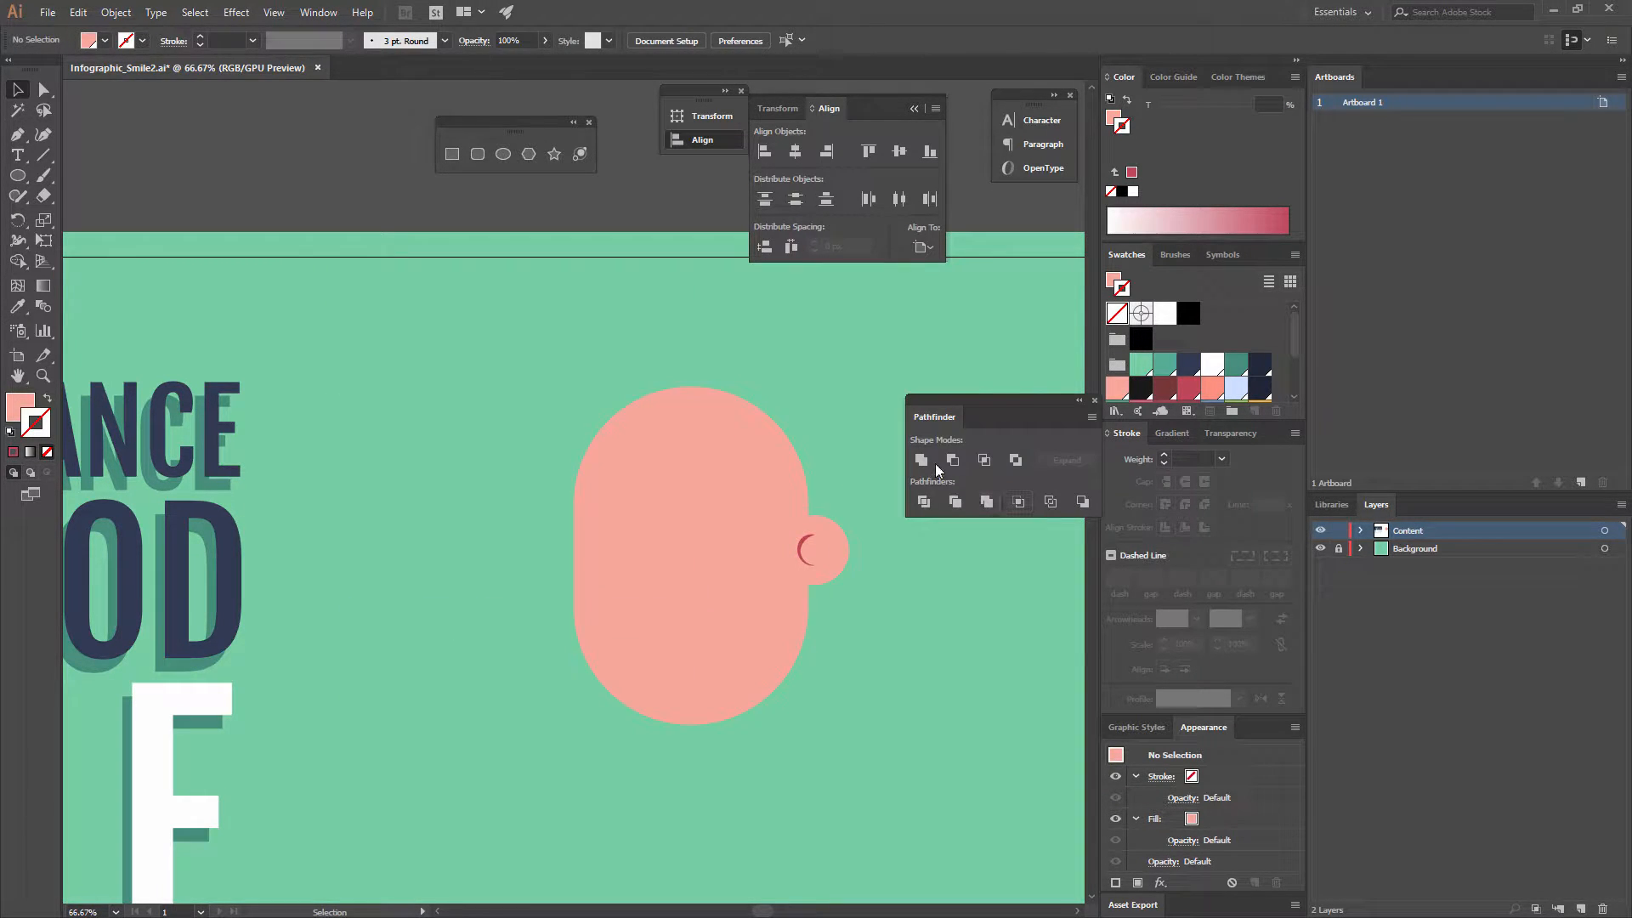
{"action": "left_click_drag", "start_coordinate": [1007, 396], "coordinate": [943, 309]}
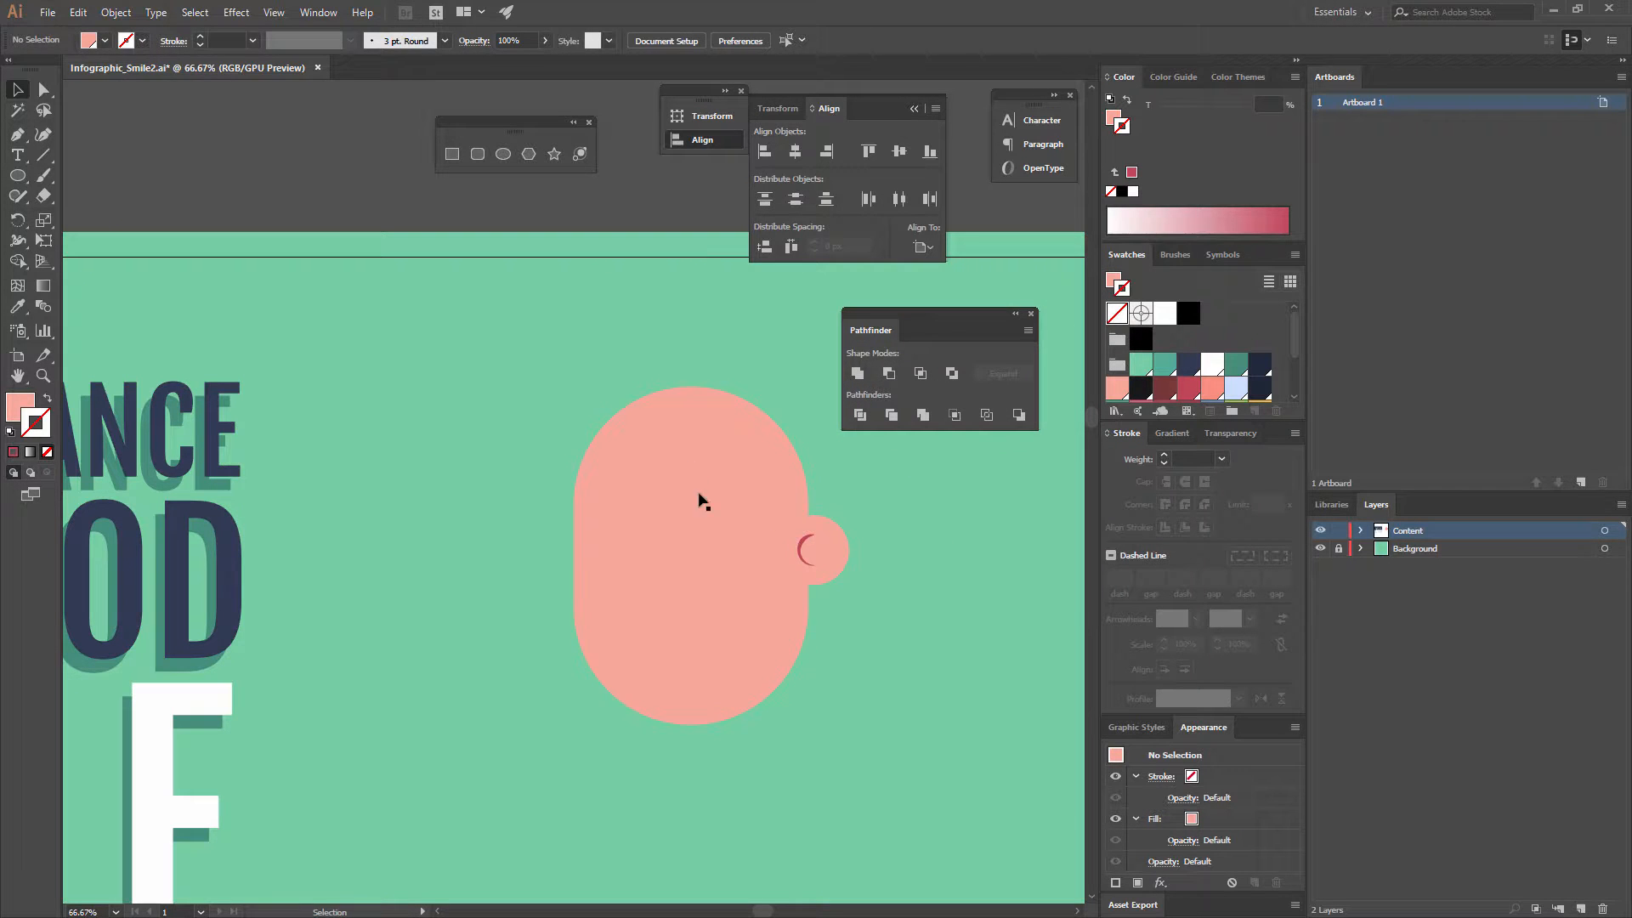
{"action": "left_click", "coordinate": [837, 543]}
{"action": "left_click", "coordinate": [780, 496], "text": "shift"}
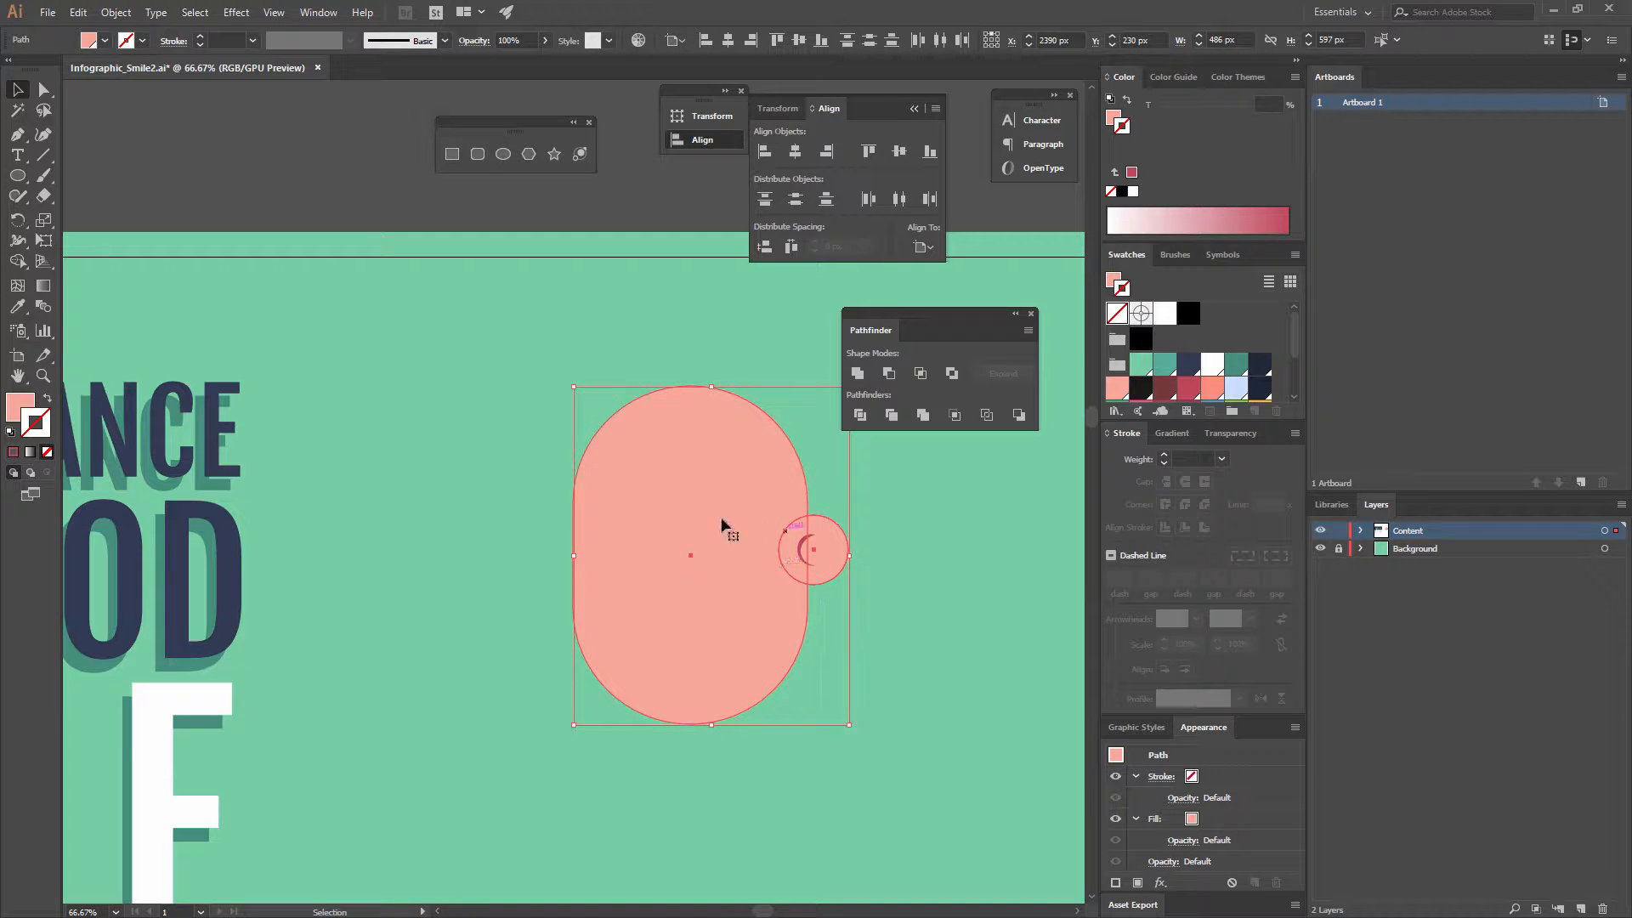
{"action": "left_click", "coordinate": [857, 374]}
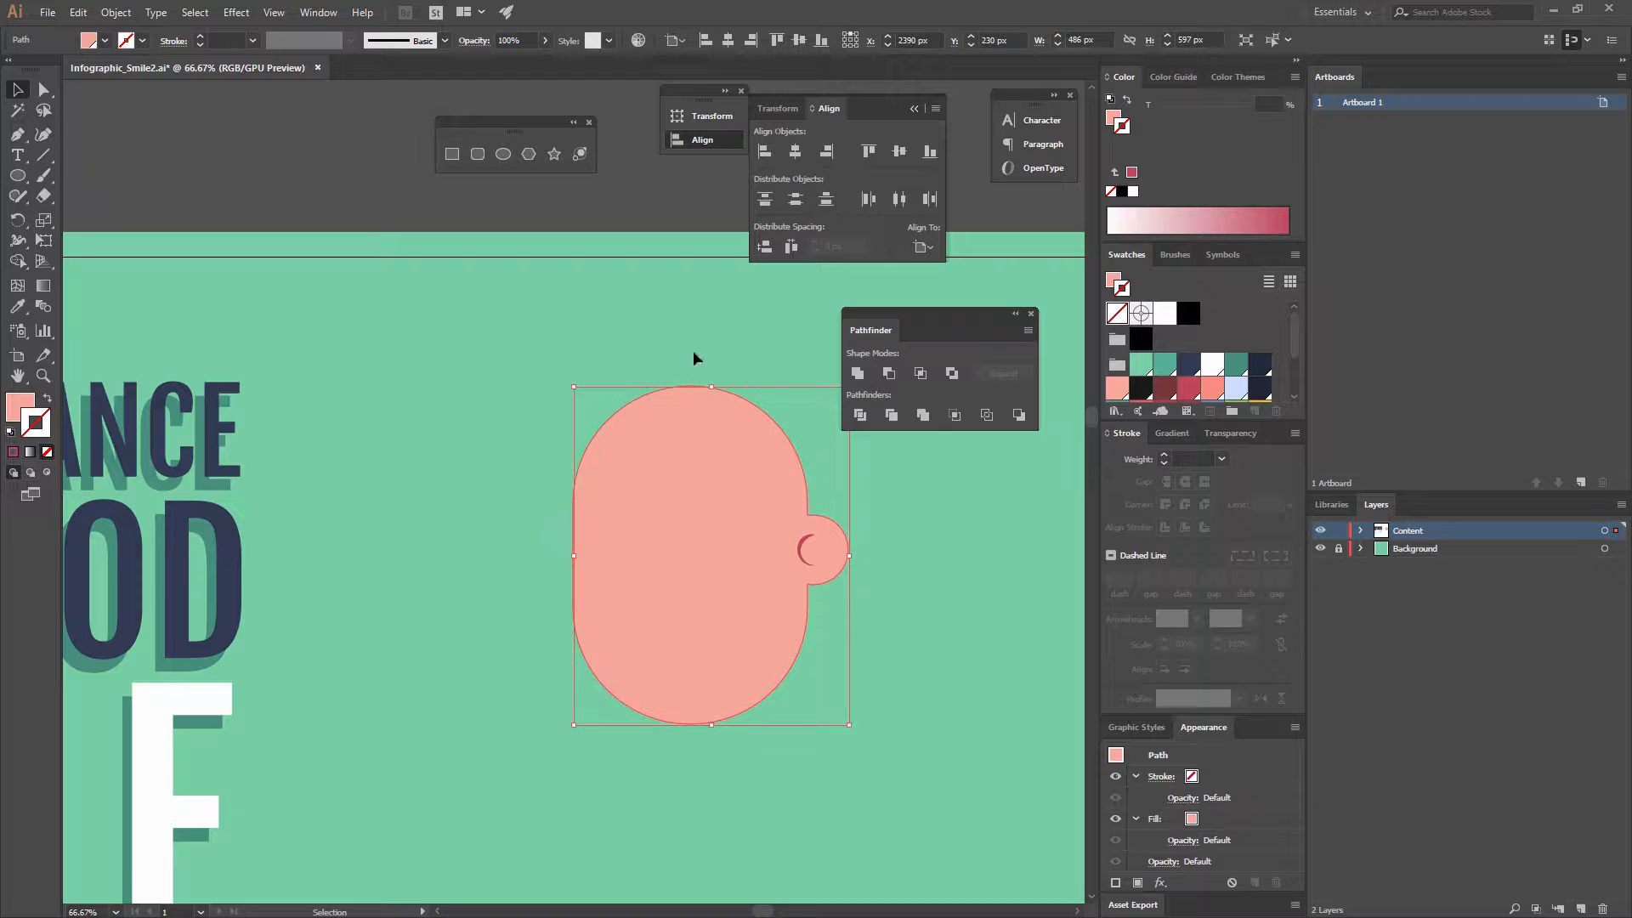
{"action": "left_click", "coordinate": [938, 578]}
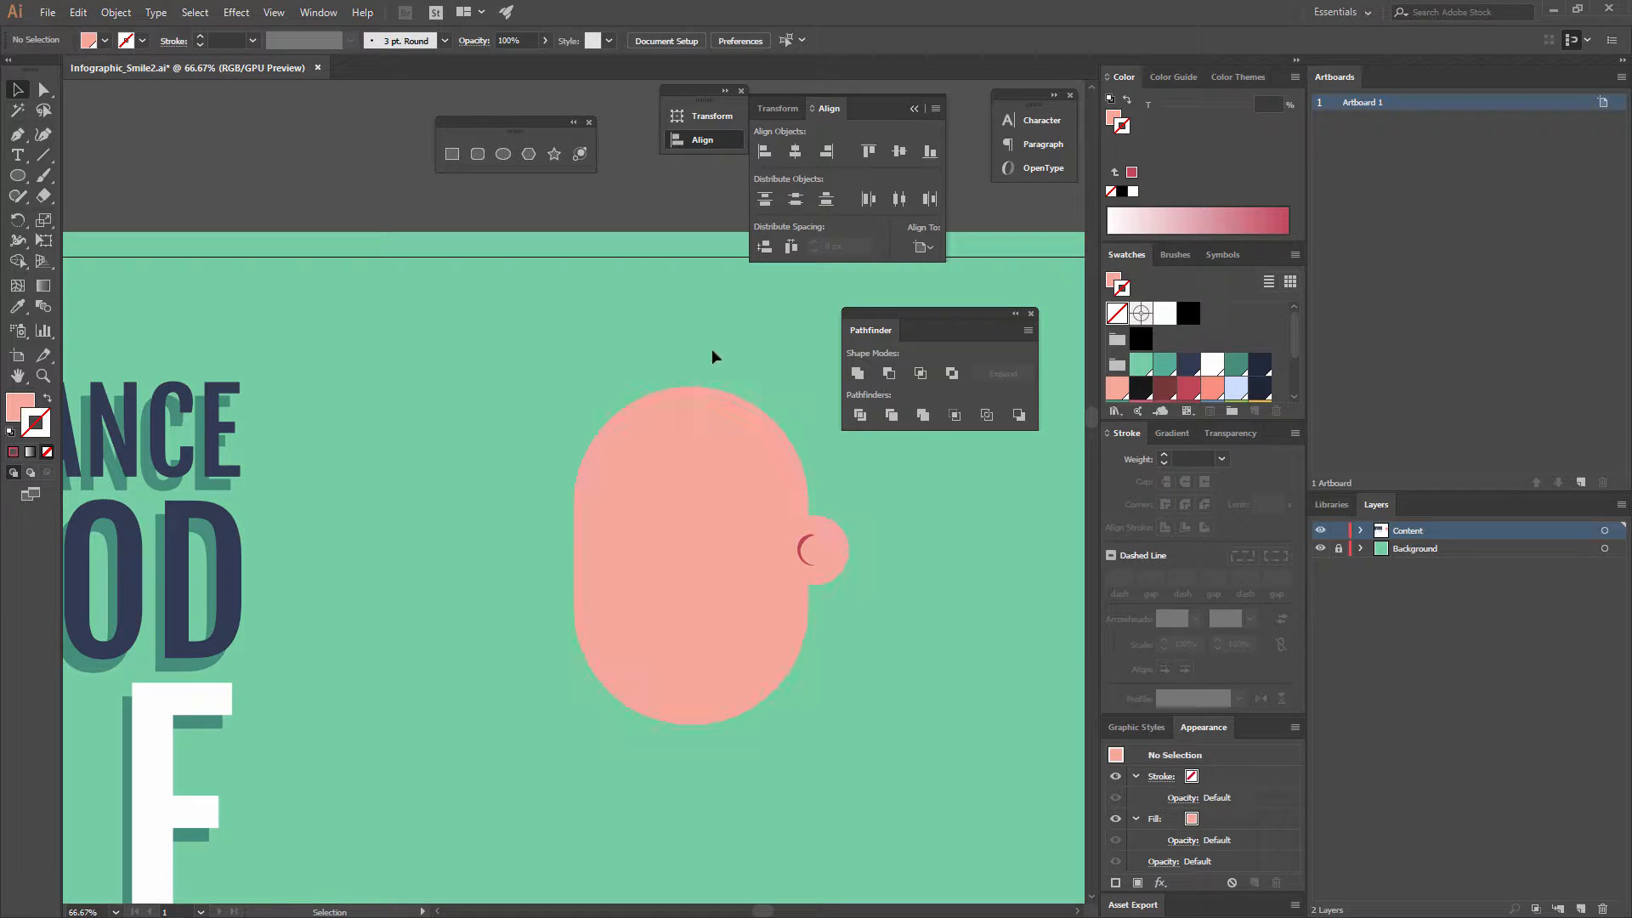
Draw an unfilled dark navy Pen curve, about 465 by 165 px, across the upper head and shift it slightly upward.
{"action": "left_click_drag", "start_coordinate": [733, 455], "coordinate": [670, 461]}
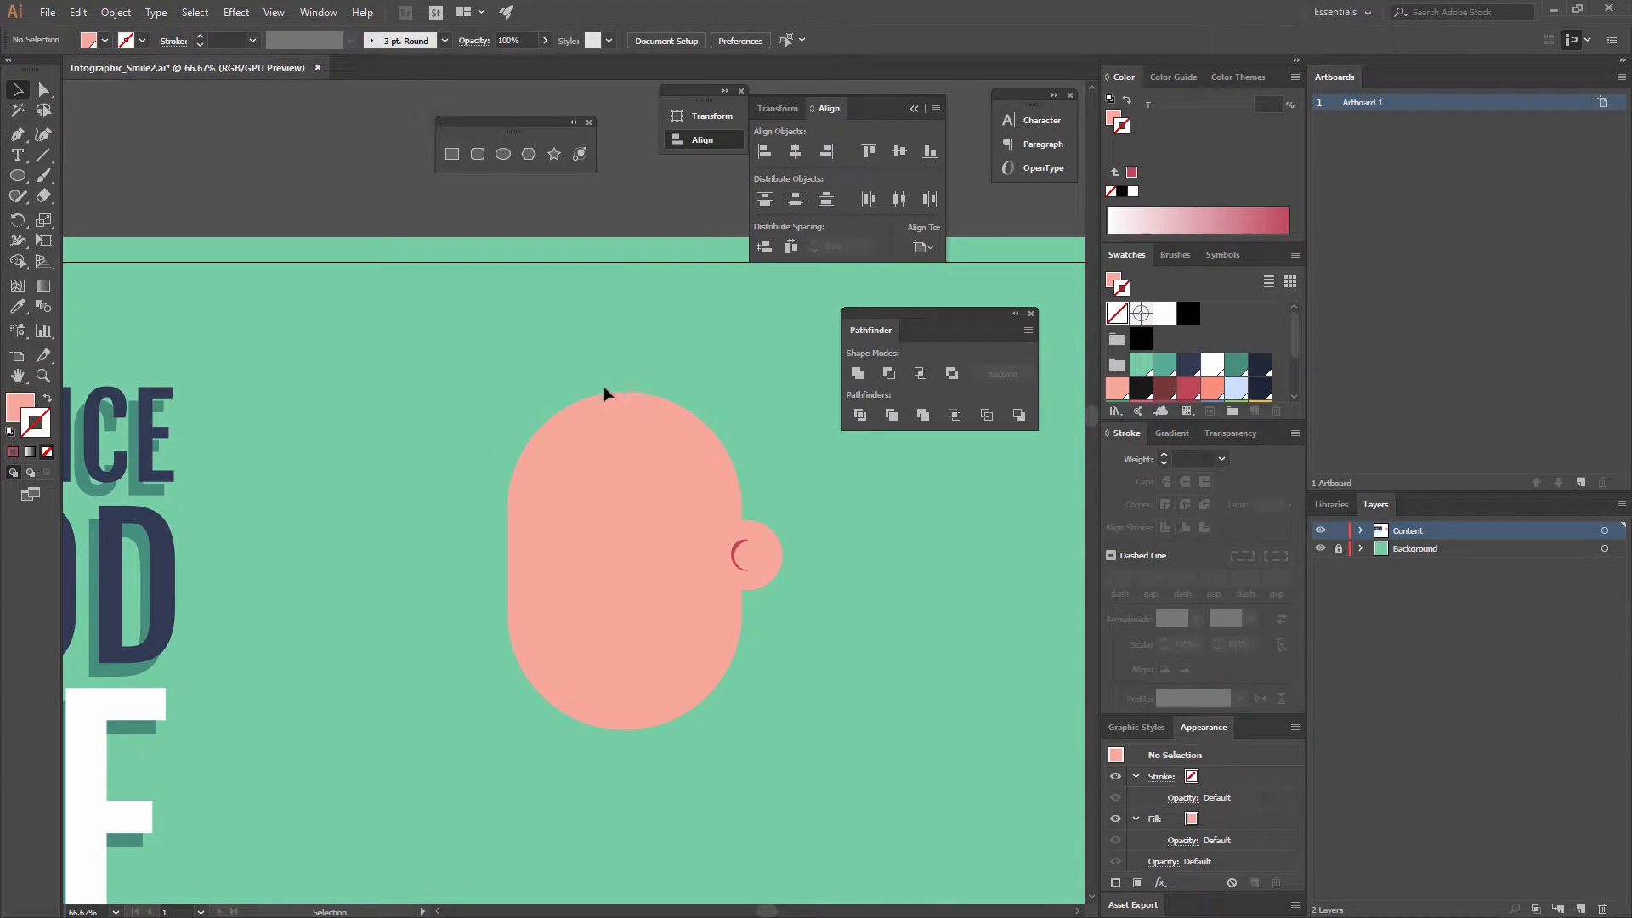
{"action": "left_click", "coordinate": [16, 136]}
{"action": "left_click", "coordinate": [47, 399]}
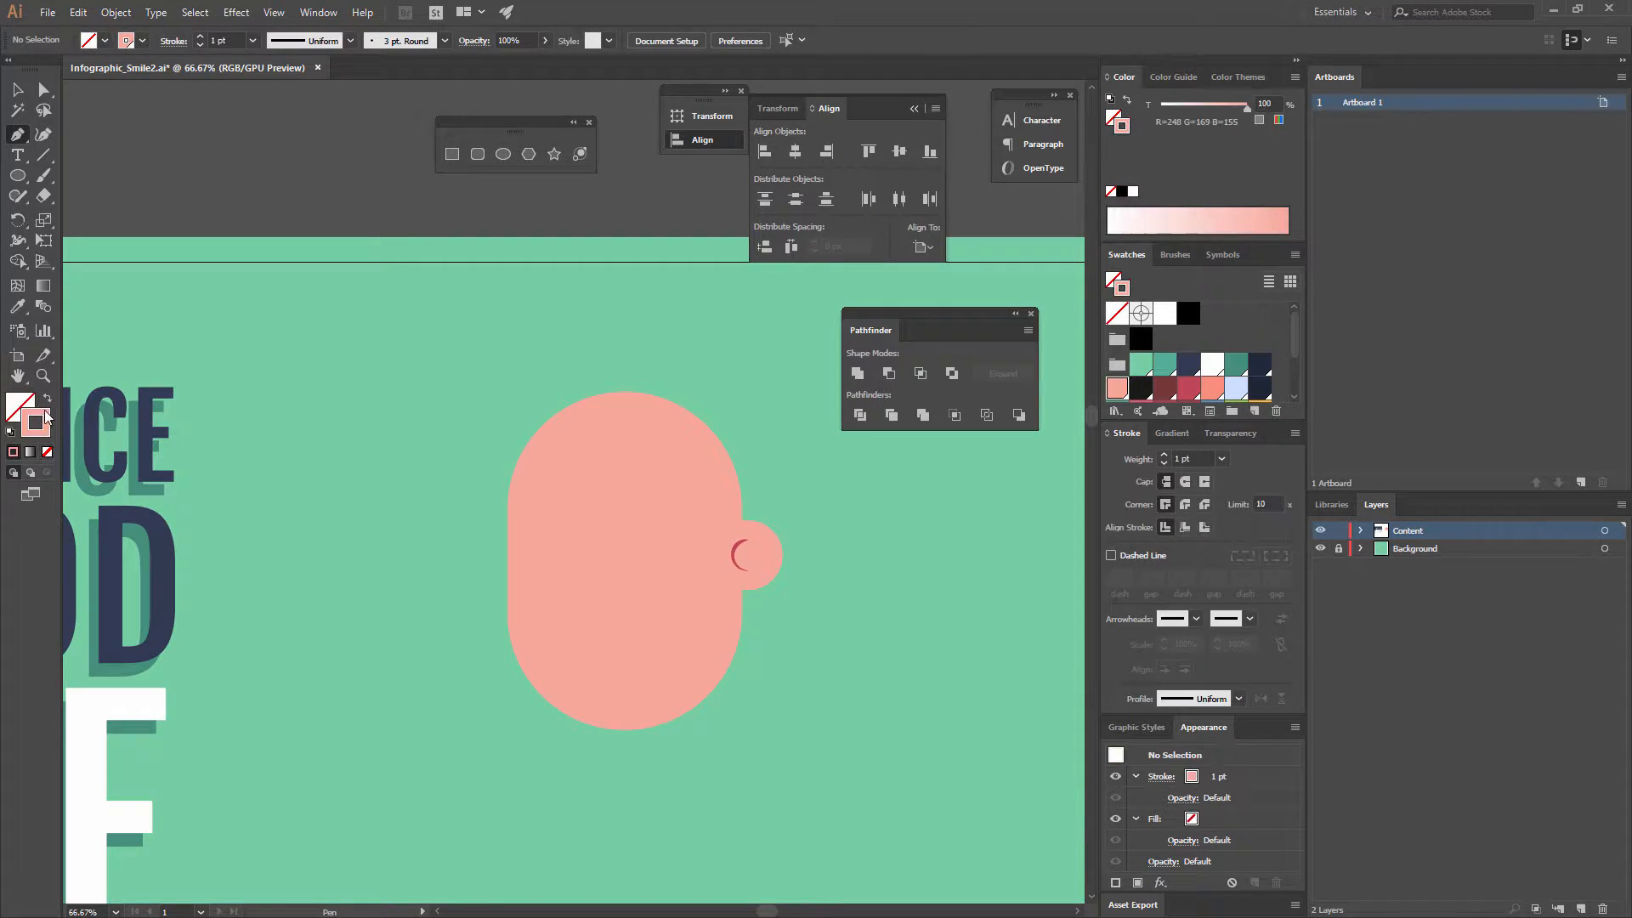
{"action": "left_click", "coordinate": [1203, 367]}
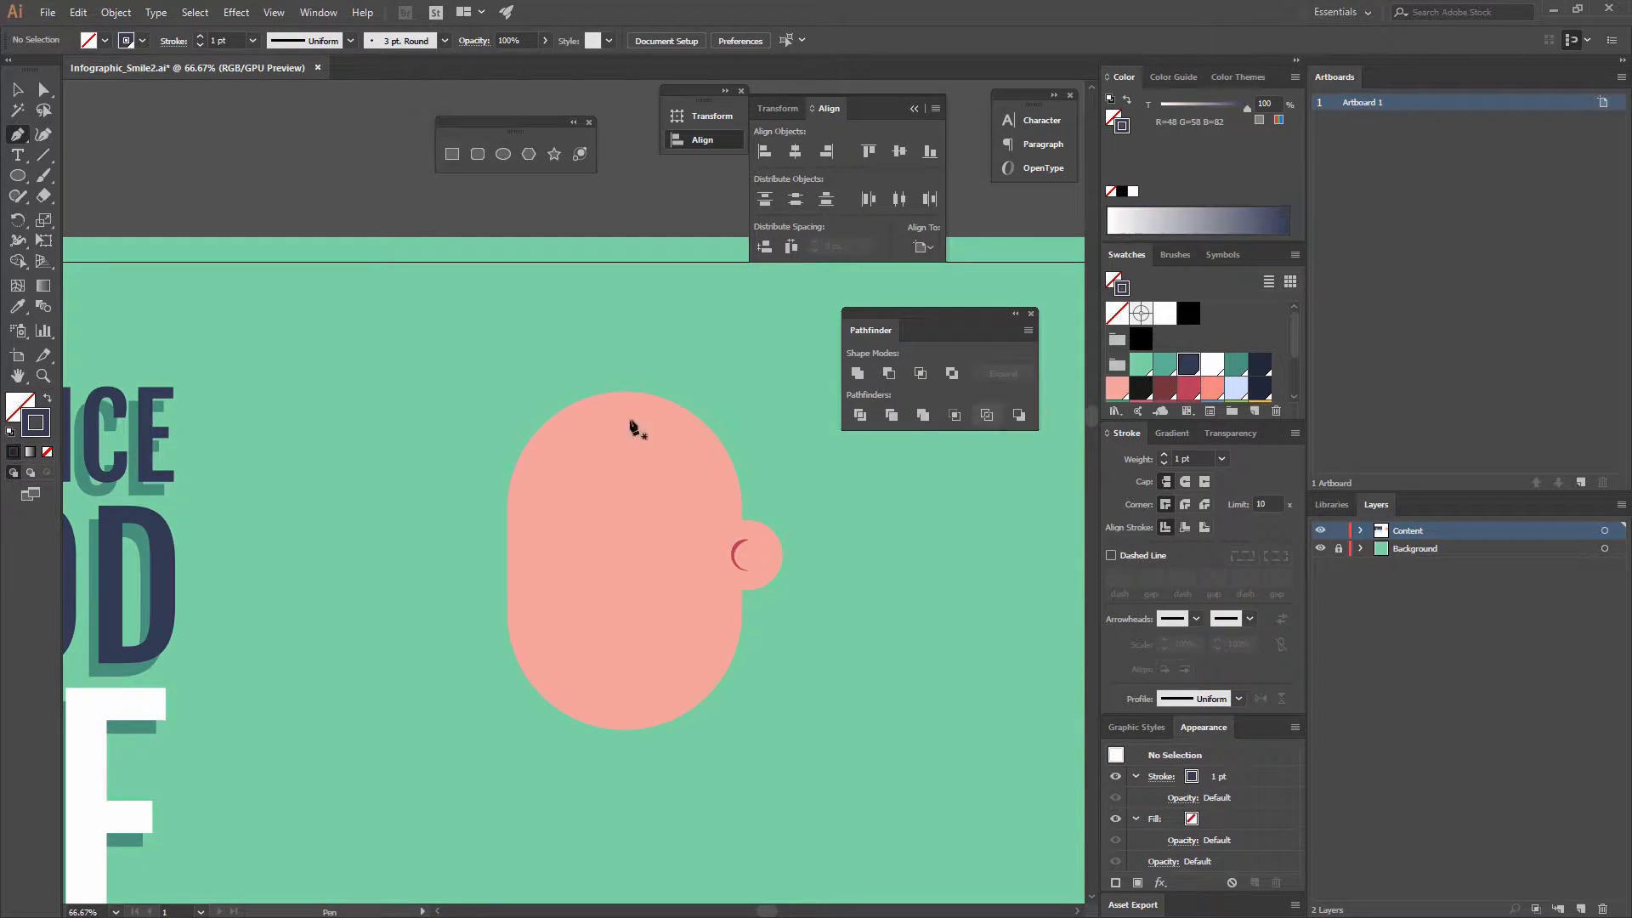
{"action": "left_click", "coordinate": [732, 407]}
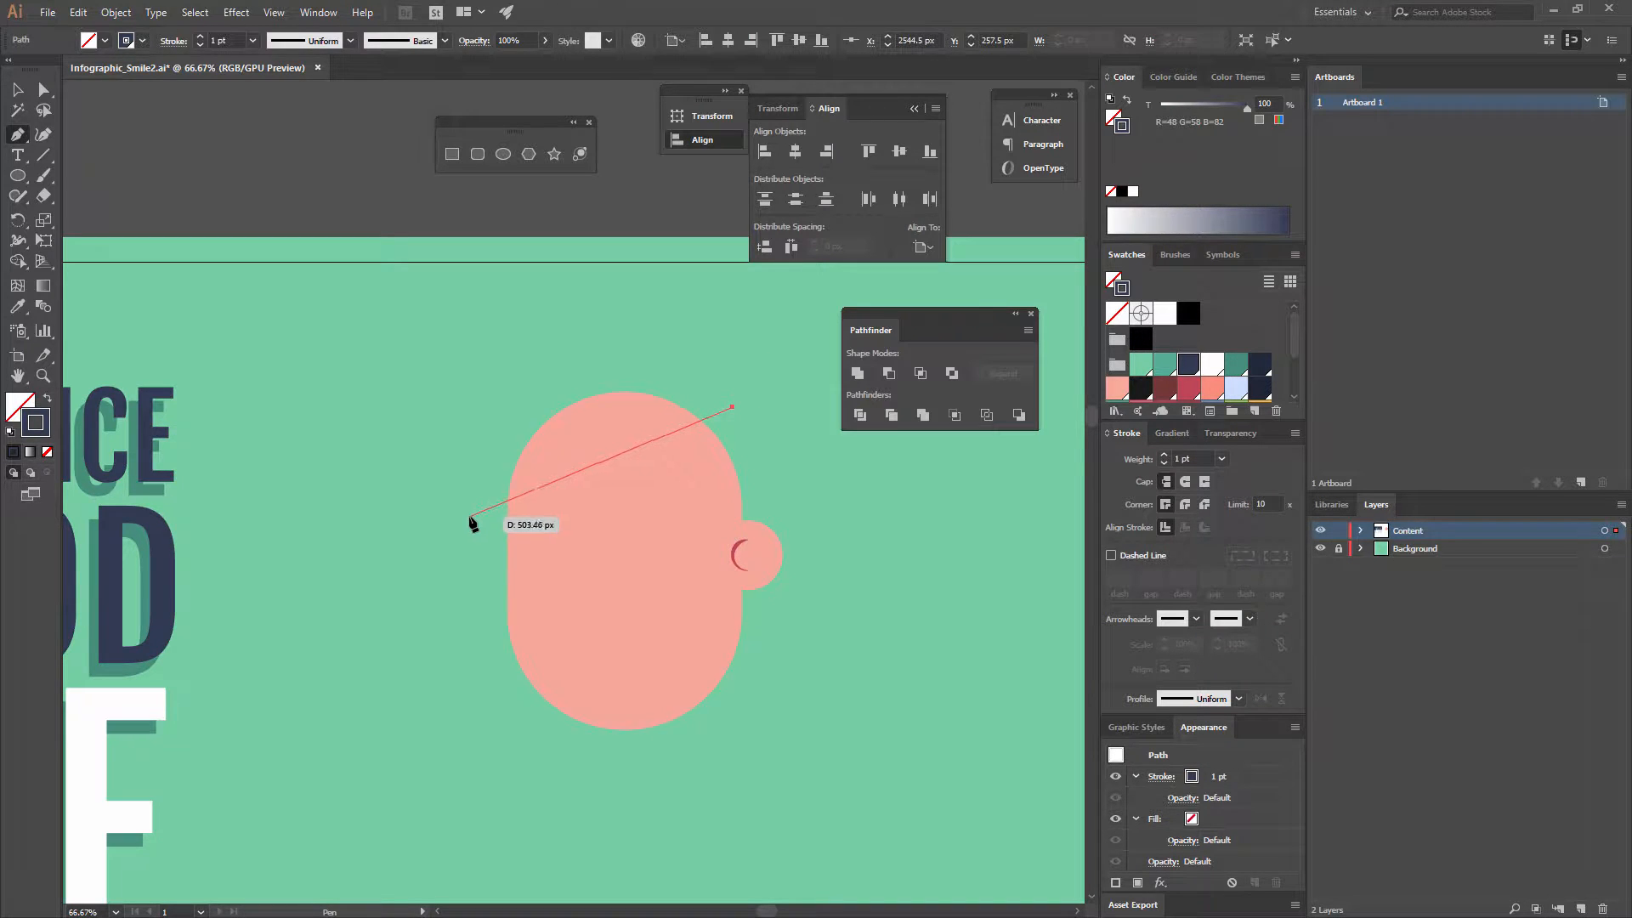
{"action": "left_click_drag", "start_coordinate": [469, 501], "coordinate": [309, 503]}
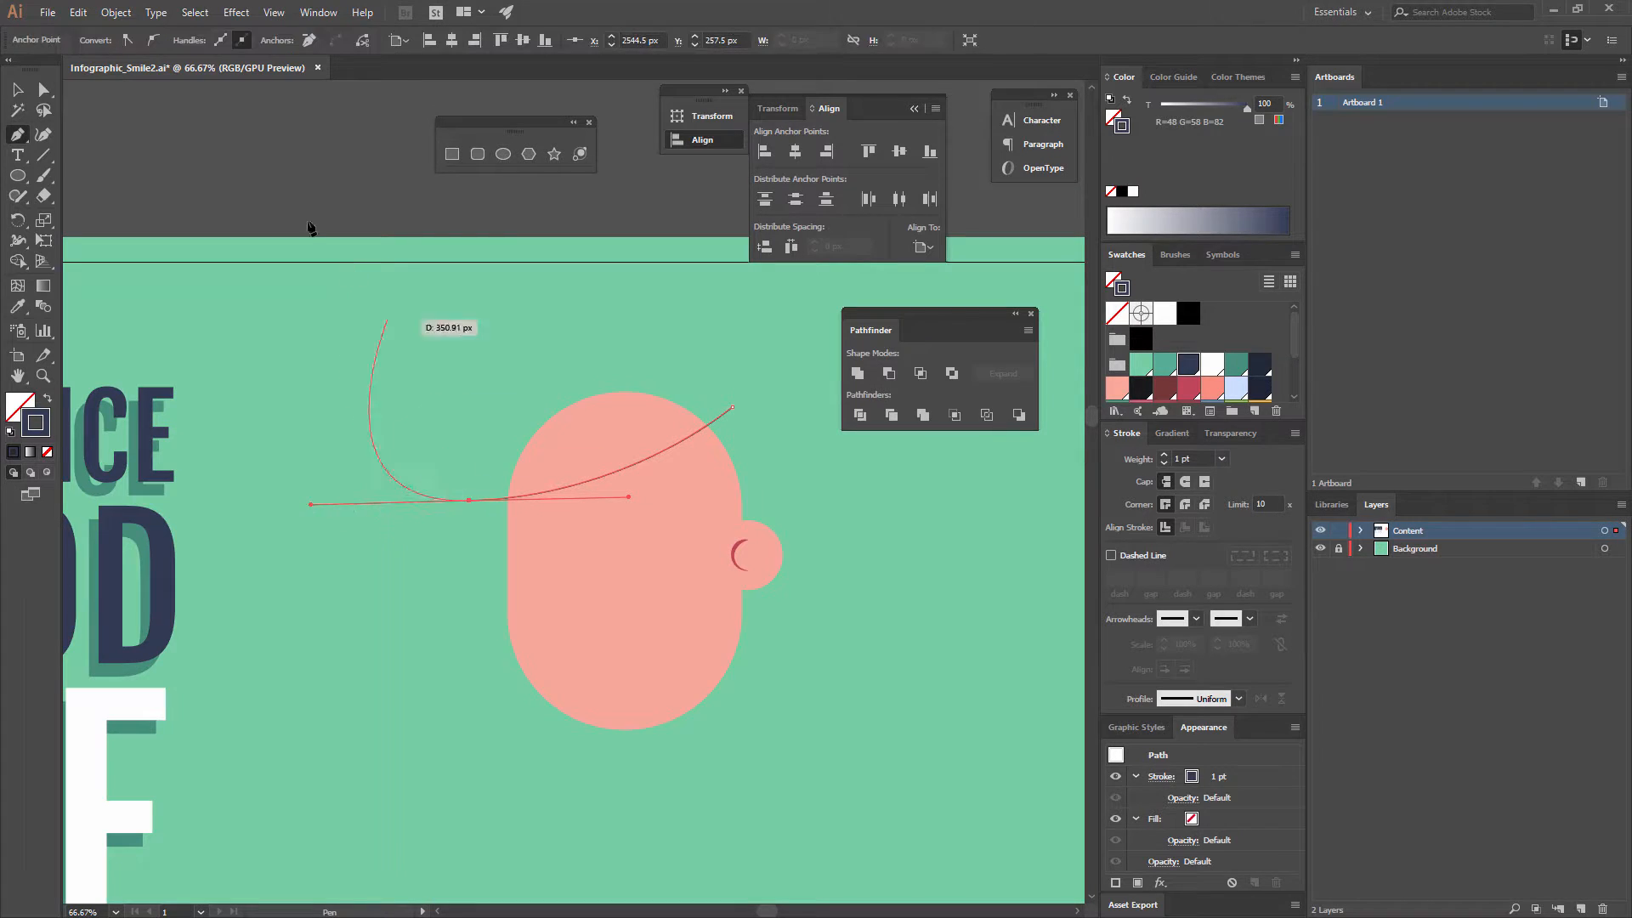
{"action": "left_click", "coordinate": [17, 88]}
{"action": "left_click", "coordinate": [792, 430]}
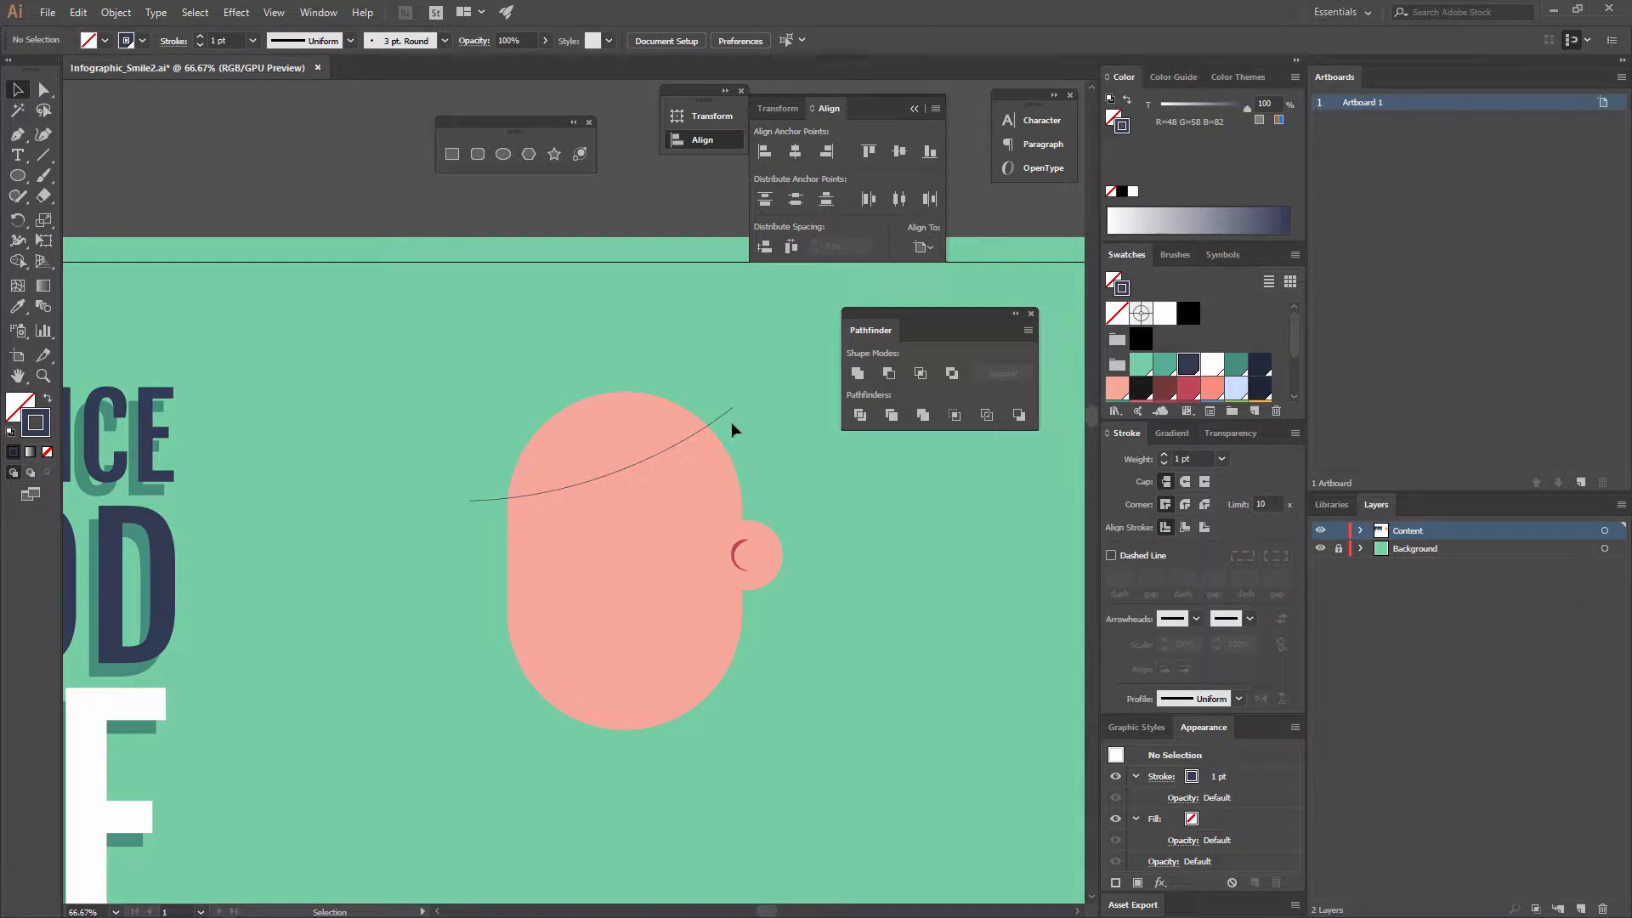
{"action": "left_click_drag", "start_coordinate": [723, 413], "coordinate": [719, 397]}
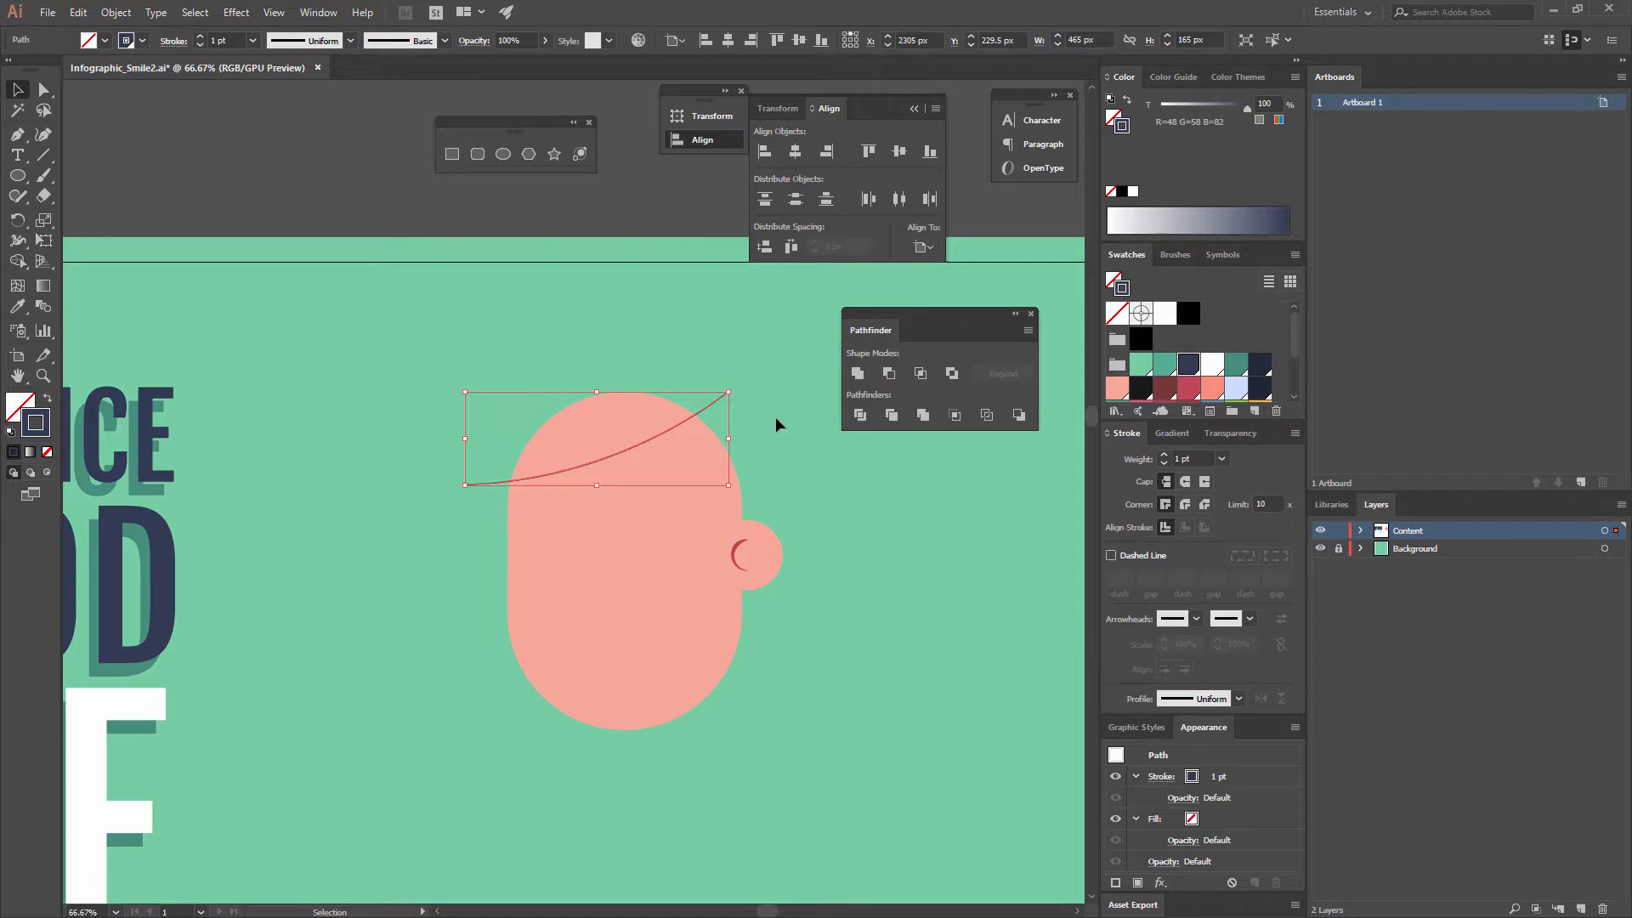
{"action": "left_click", "coordinate": [776, 423]}
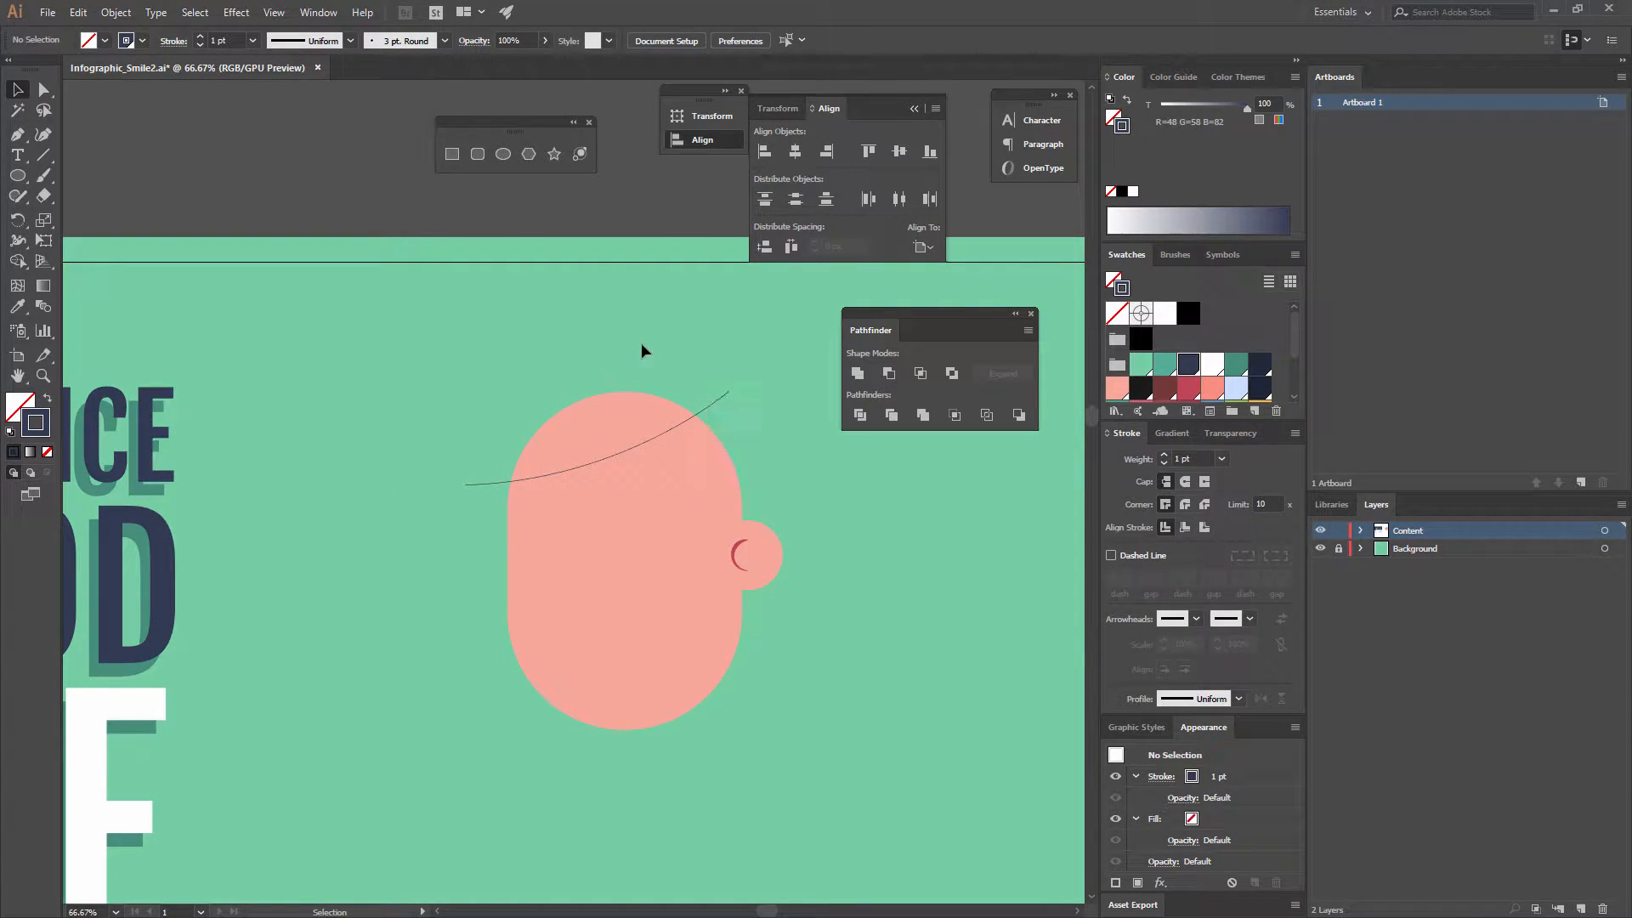
Divide the united head shape along the curved line with Pathfinder Divide.
{"action": "key", "text": "ctrl+a"}
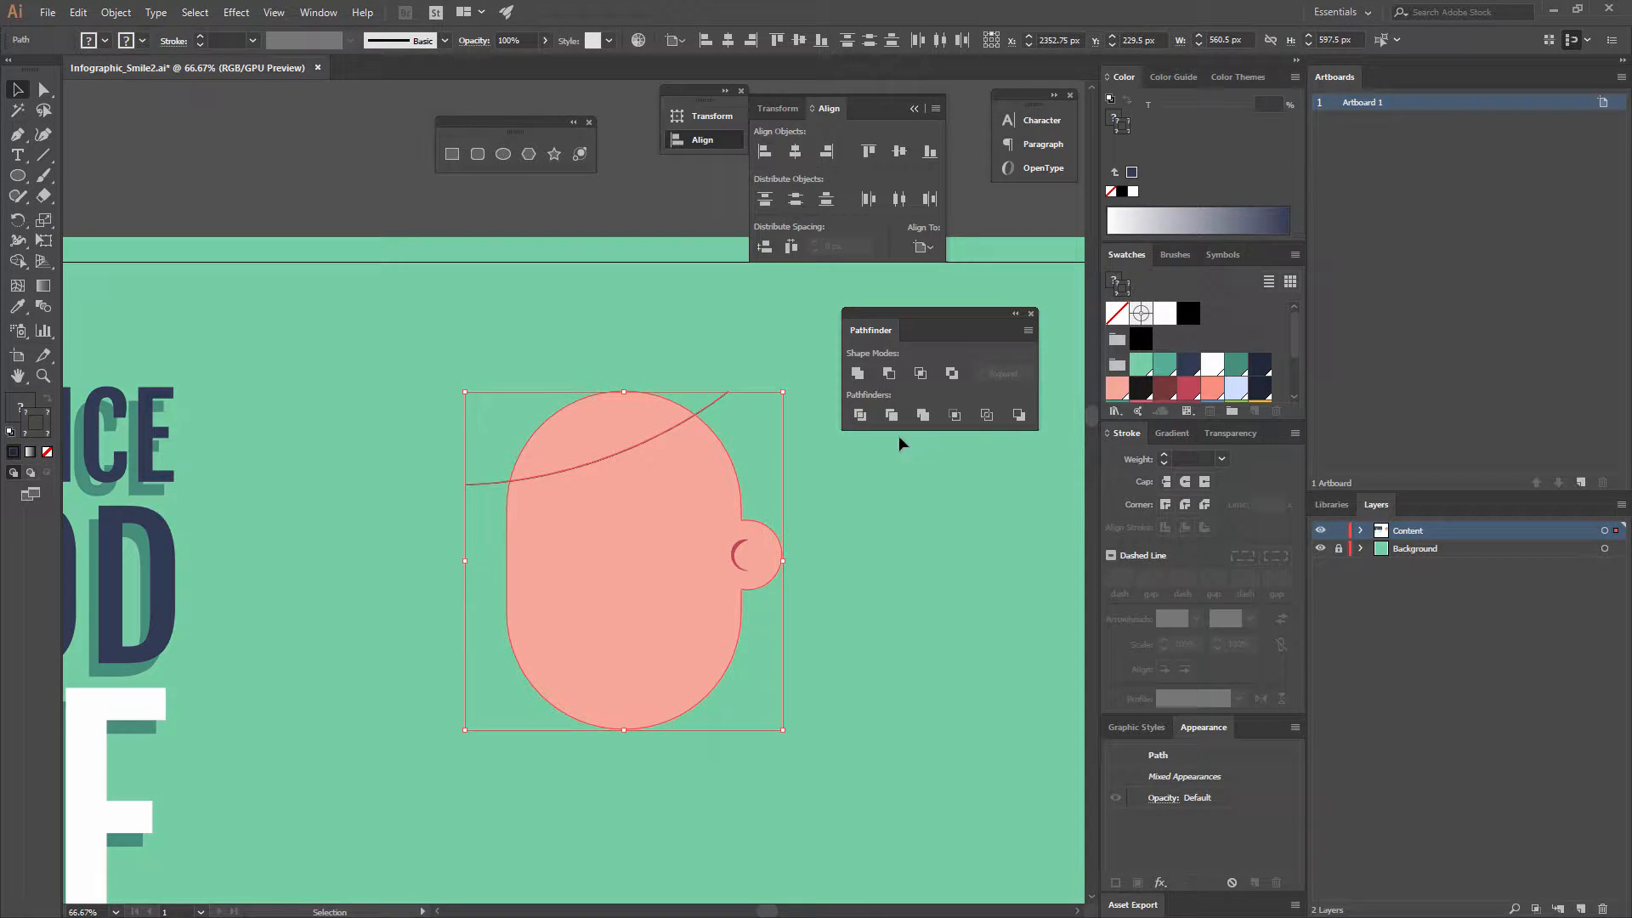
{"action": "left_click", "coordinate": [860, 415]}
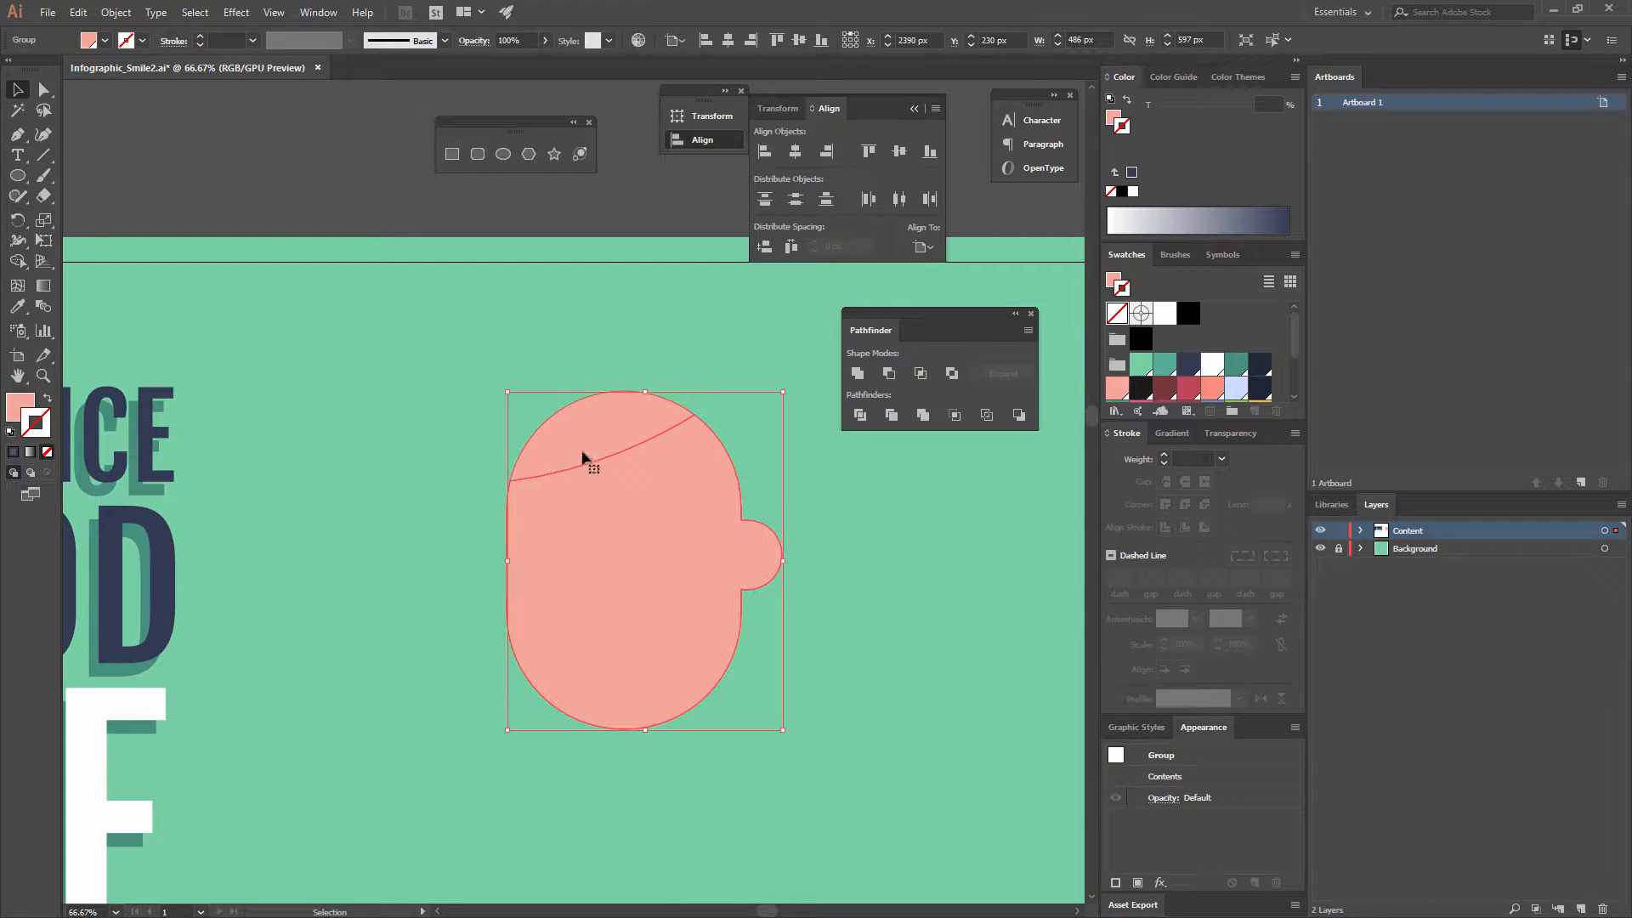
{"action": "left_click_drag", "start_coordinate": [651, 472], "coordinate": [682, 303]}
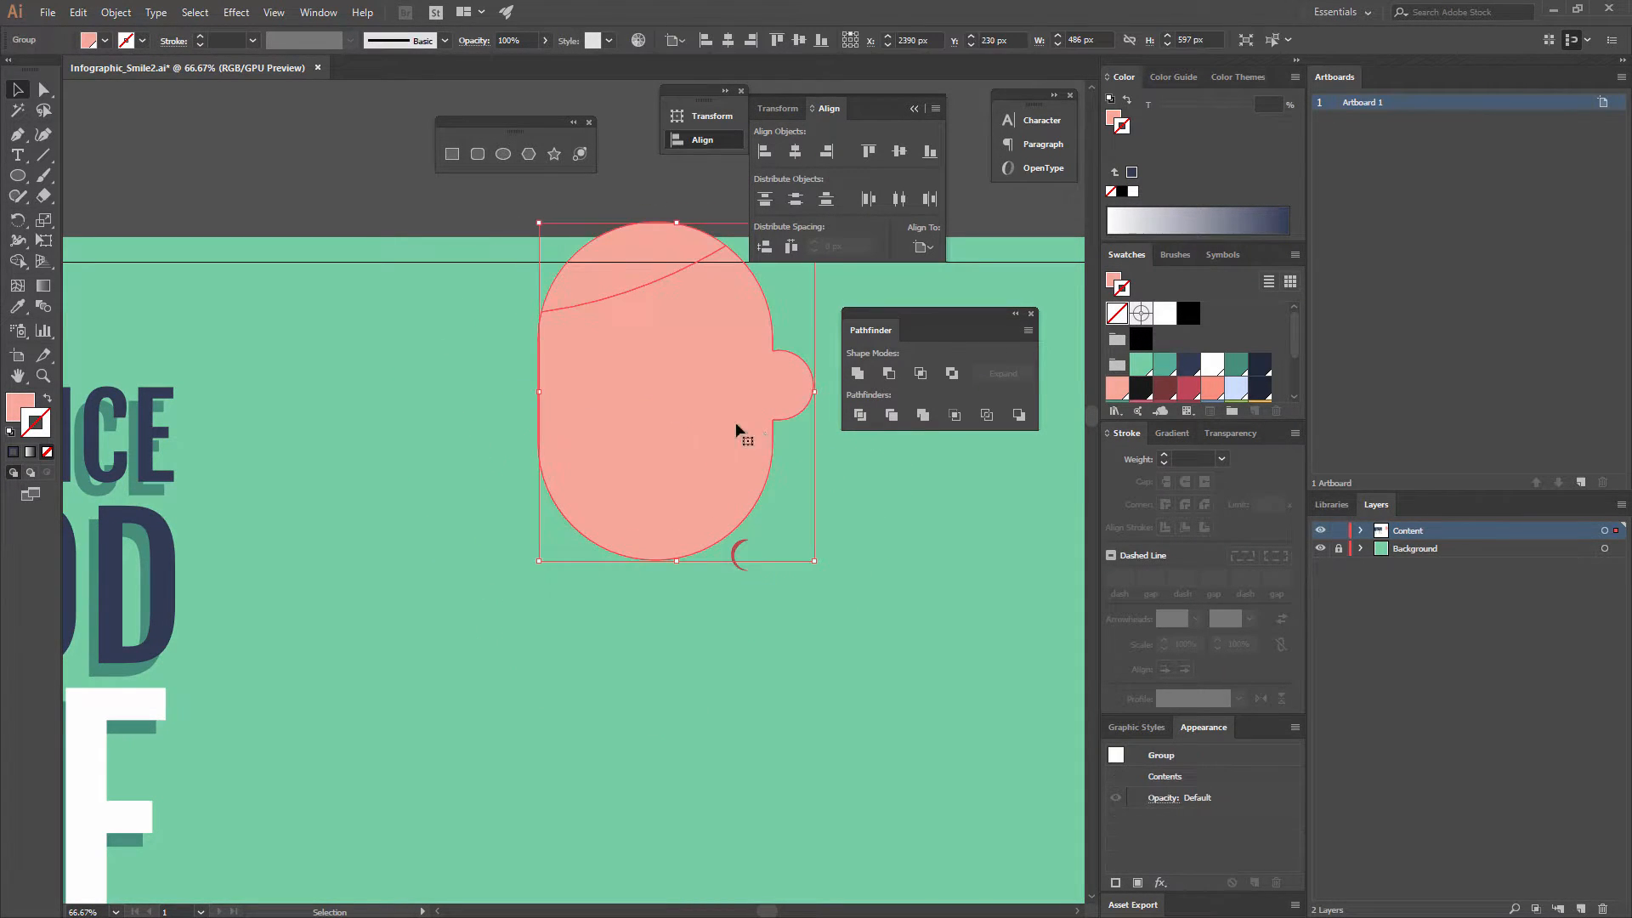
{"action": "key", "text": "ctrl+z"}
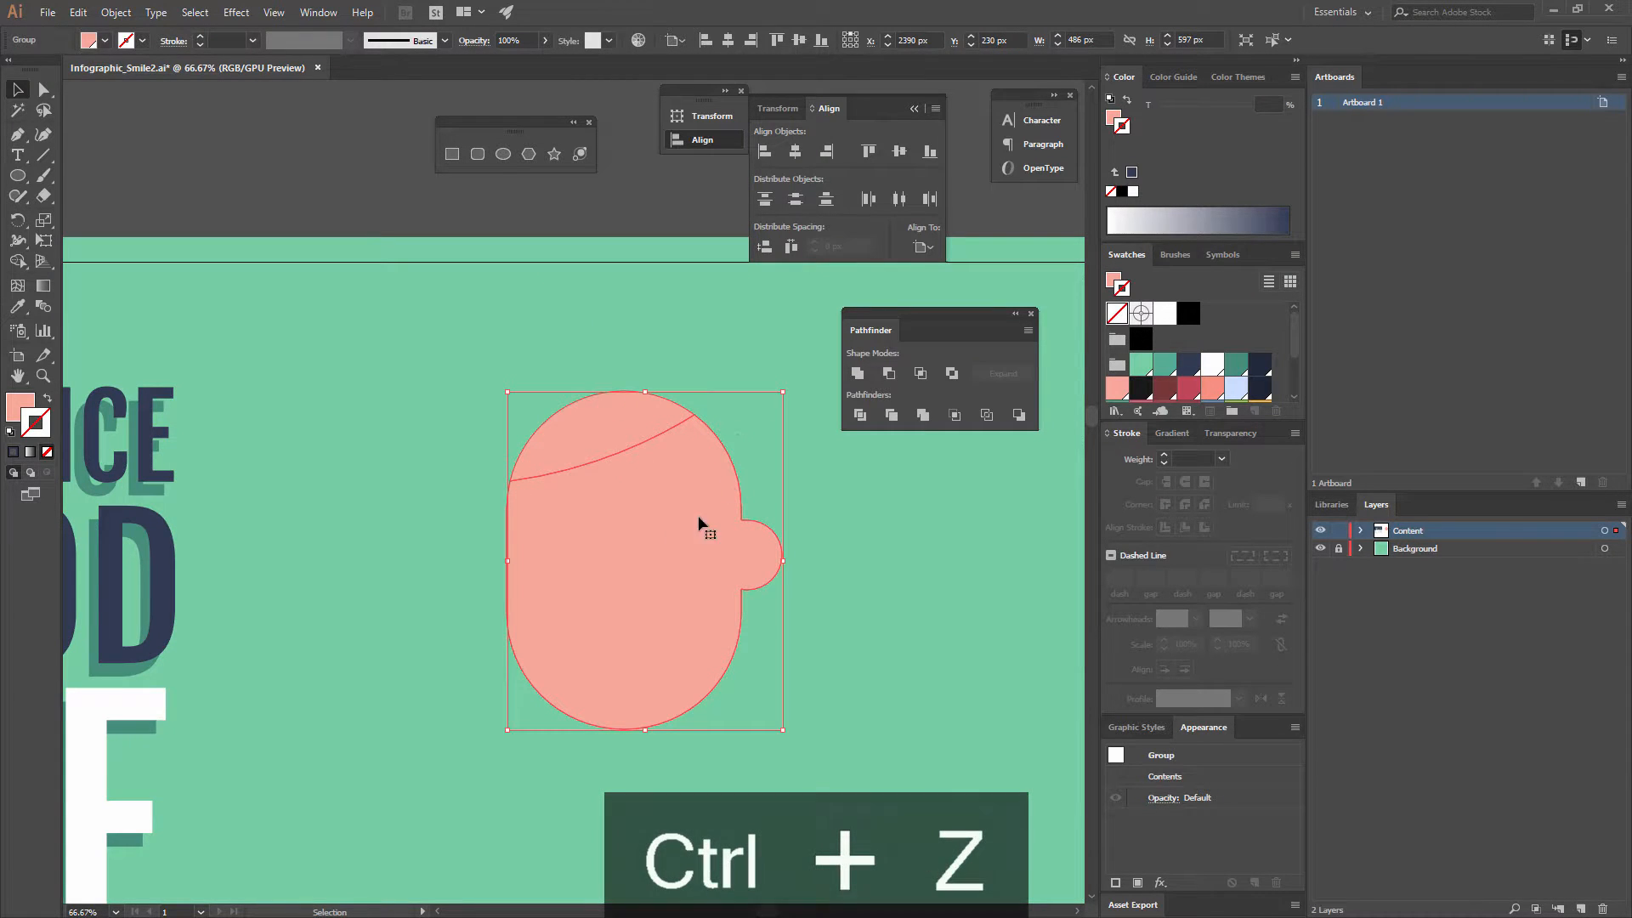
Ungroup the divided head and delete the separate piece above the curved line.
{"action": "right_click", "coordinate": [667, 482]}
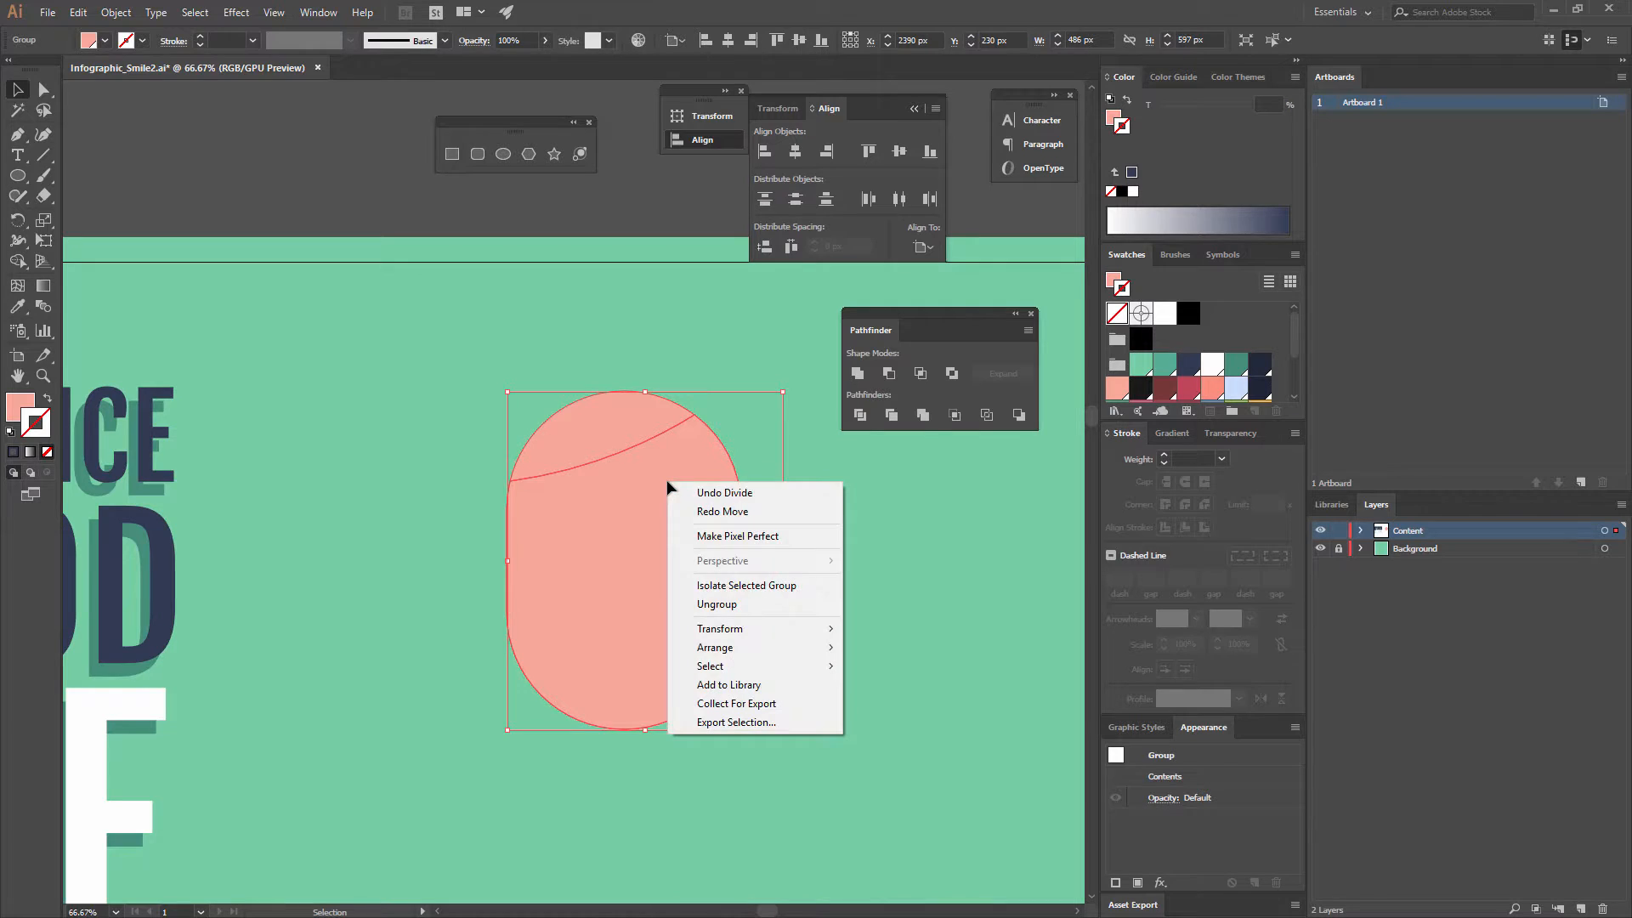
{"action": "left_click", "coordinate": [720, 606]}
{"action": "left_click", "coordinate": [594, 427]}
{"action": "left_click_drag", "start_coordinate": [593, 427], "coordinate": [375, 297]}
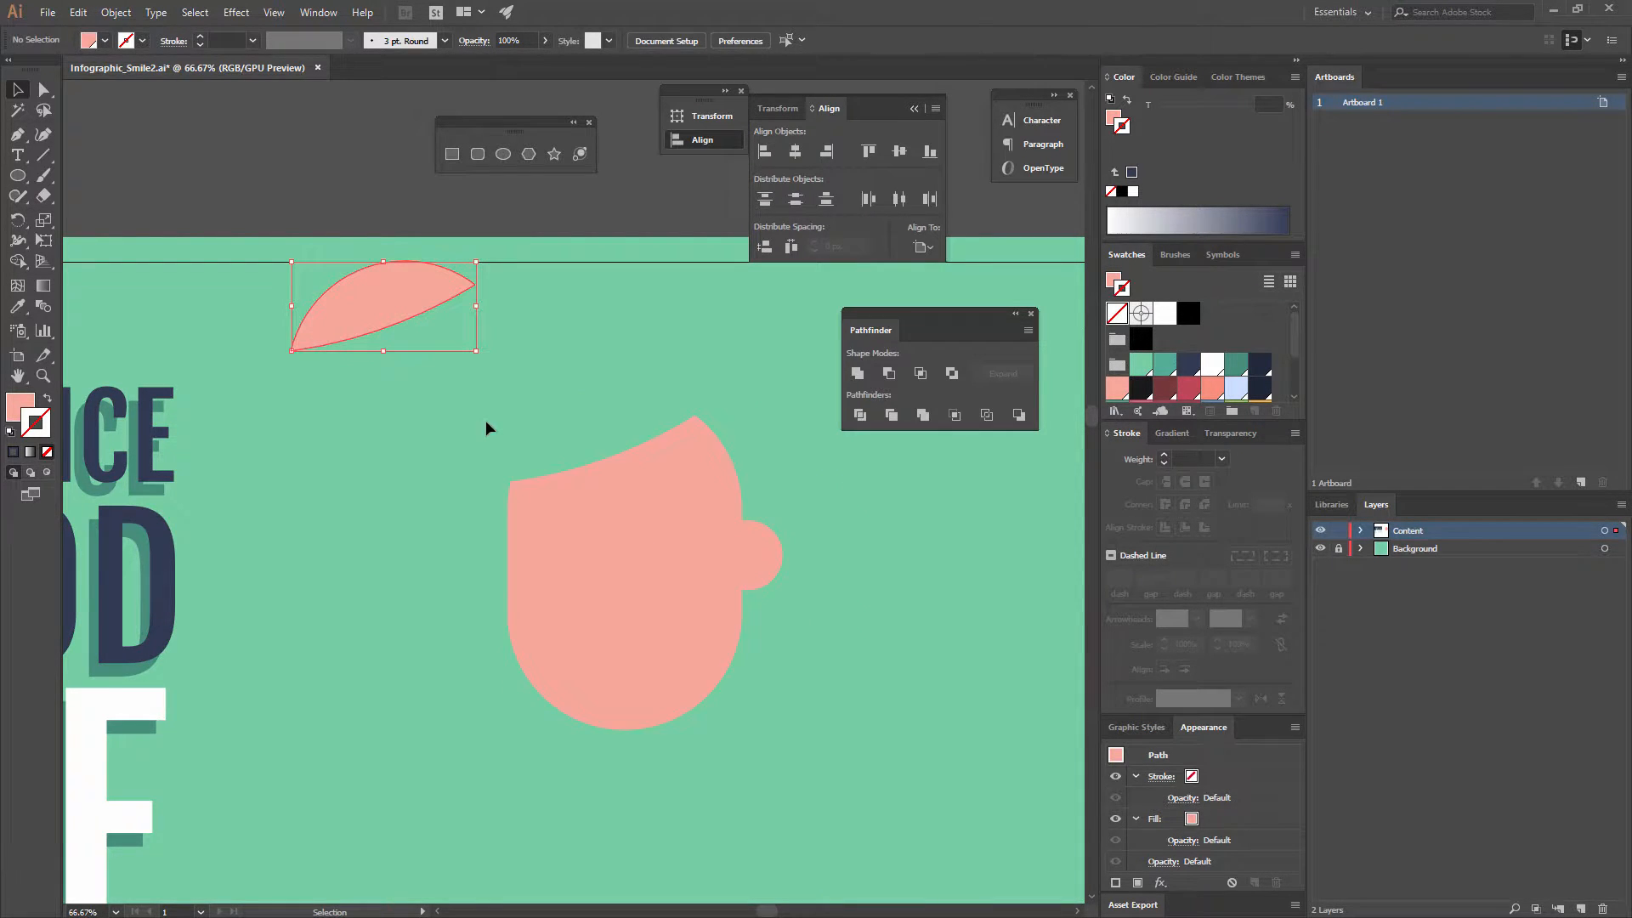
{"action": "key", "text": "ctrl+z"}
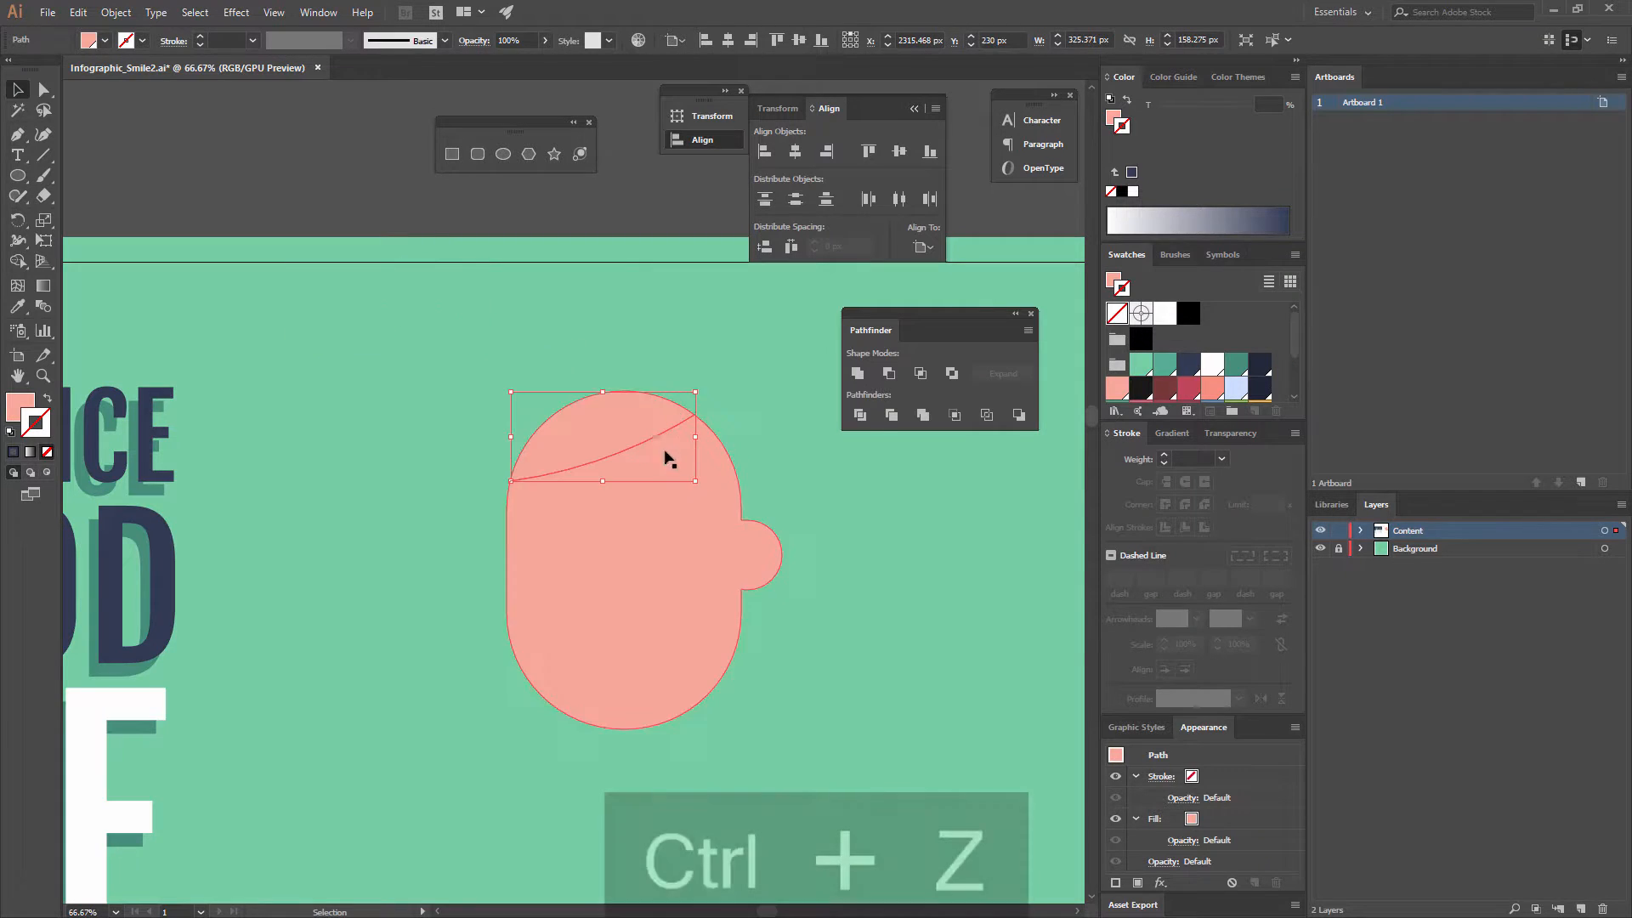
{"action": "key", "text": "ctrl+z"}
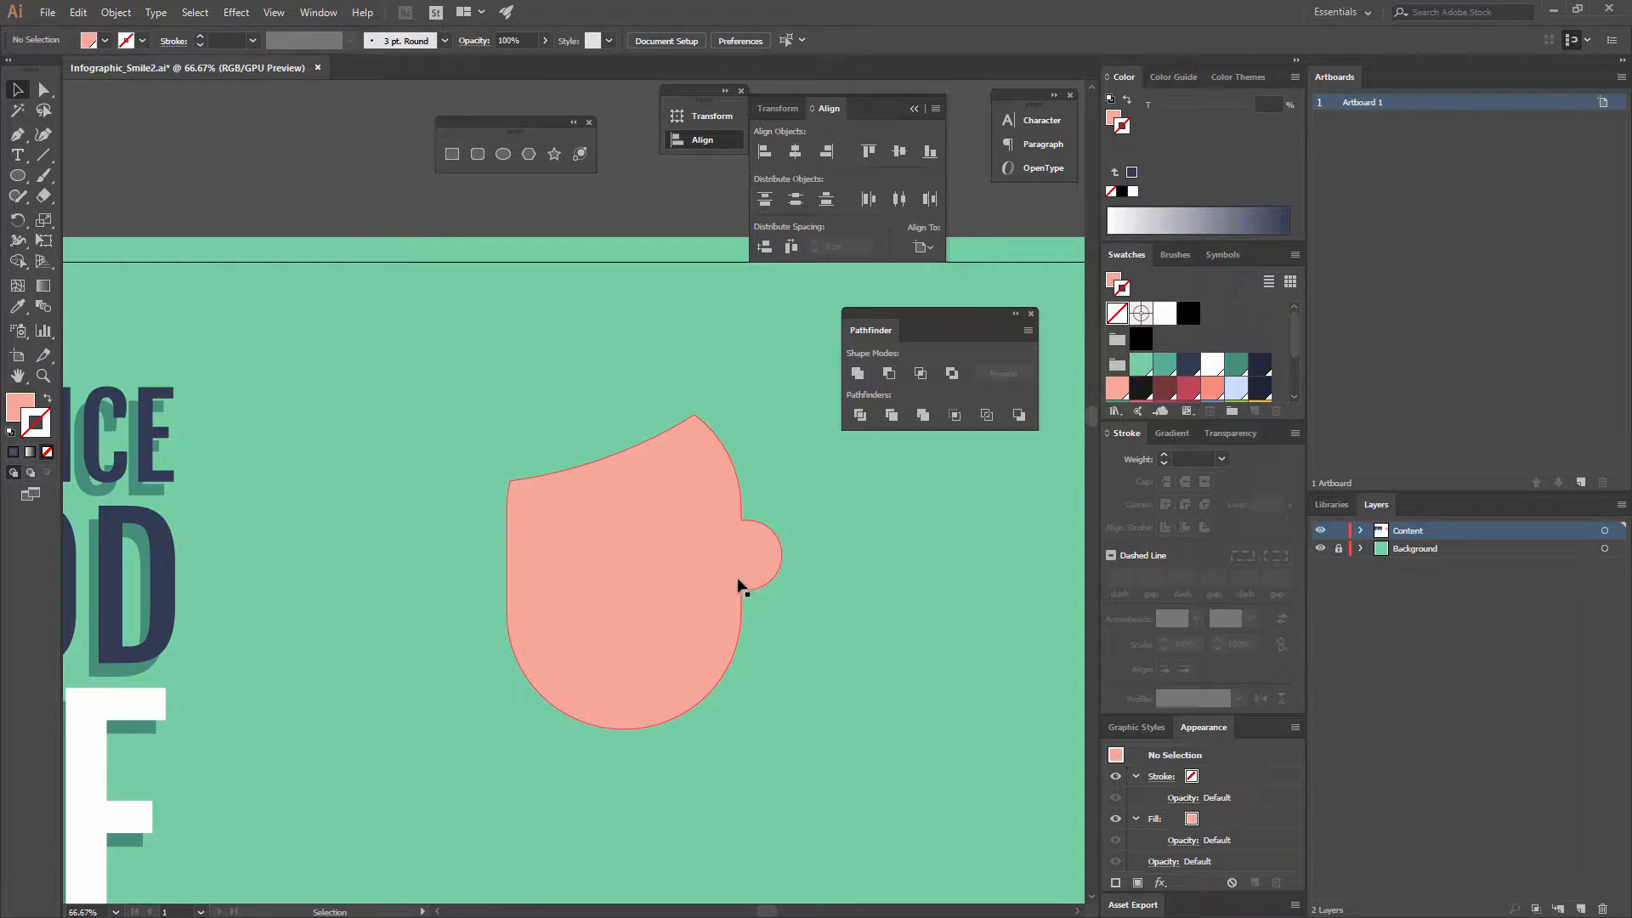
Send the remaining face shape to the back, behind the red ear arc.
{"action": "left_click", "coordinate": [685, 509]}
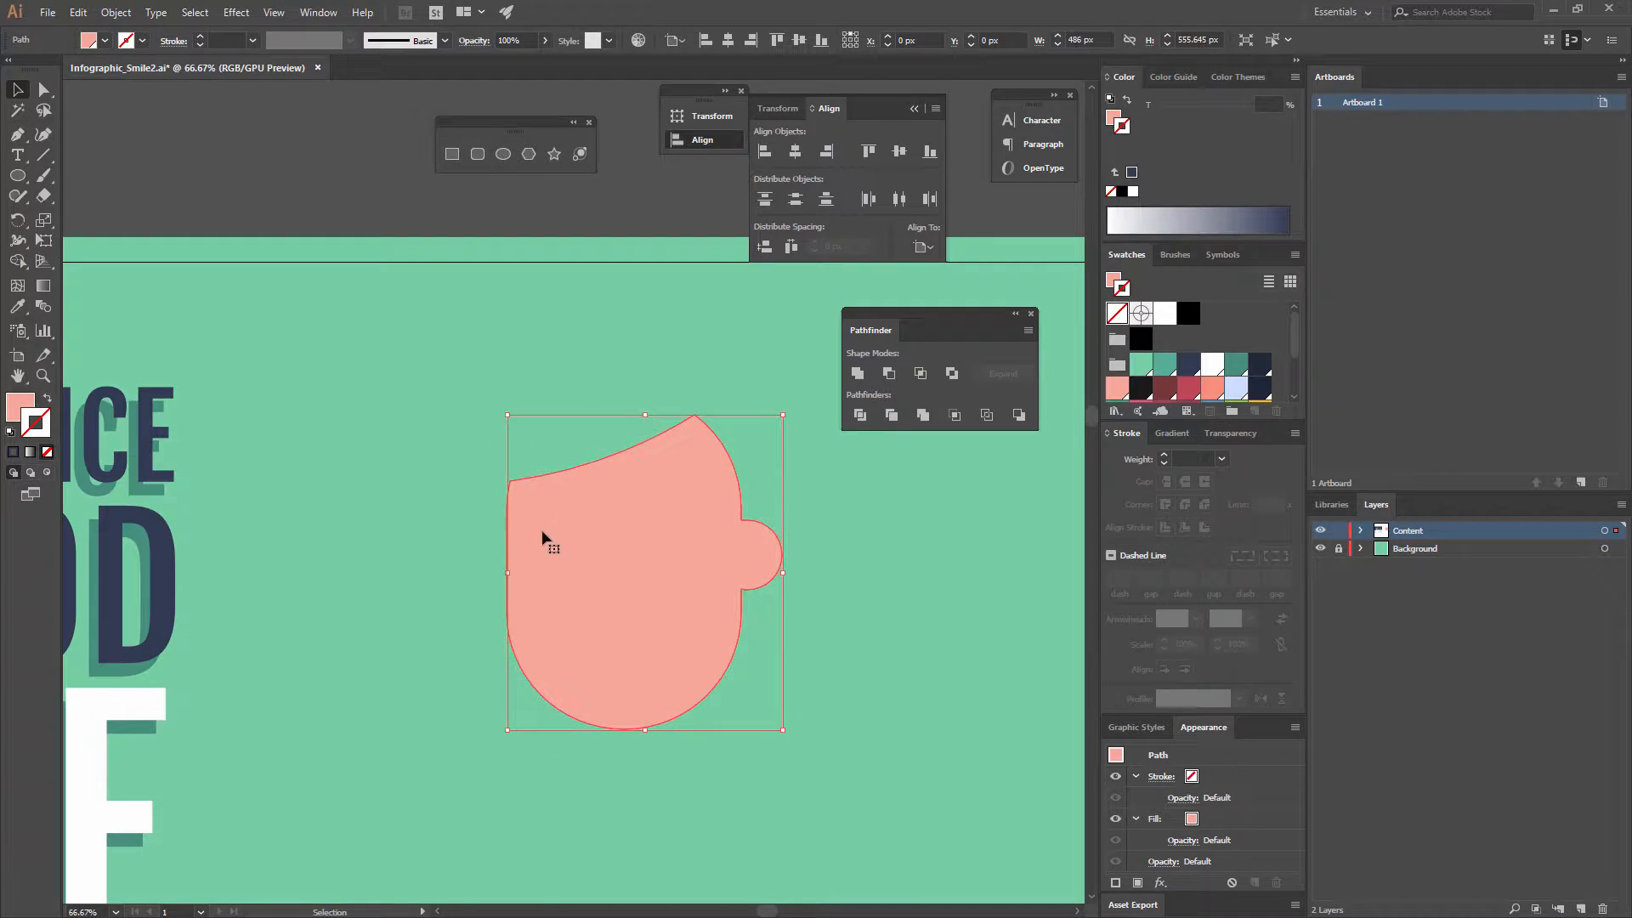
{"action": "right_click", "coordinate": [710, 492]}
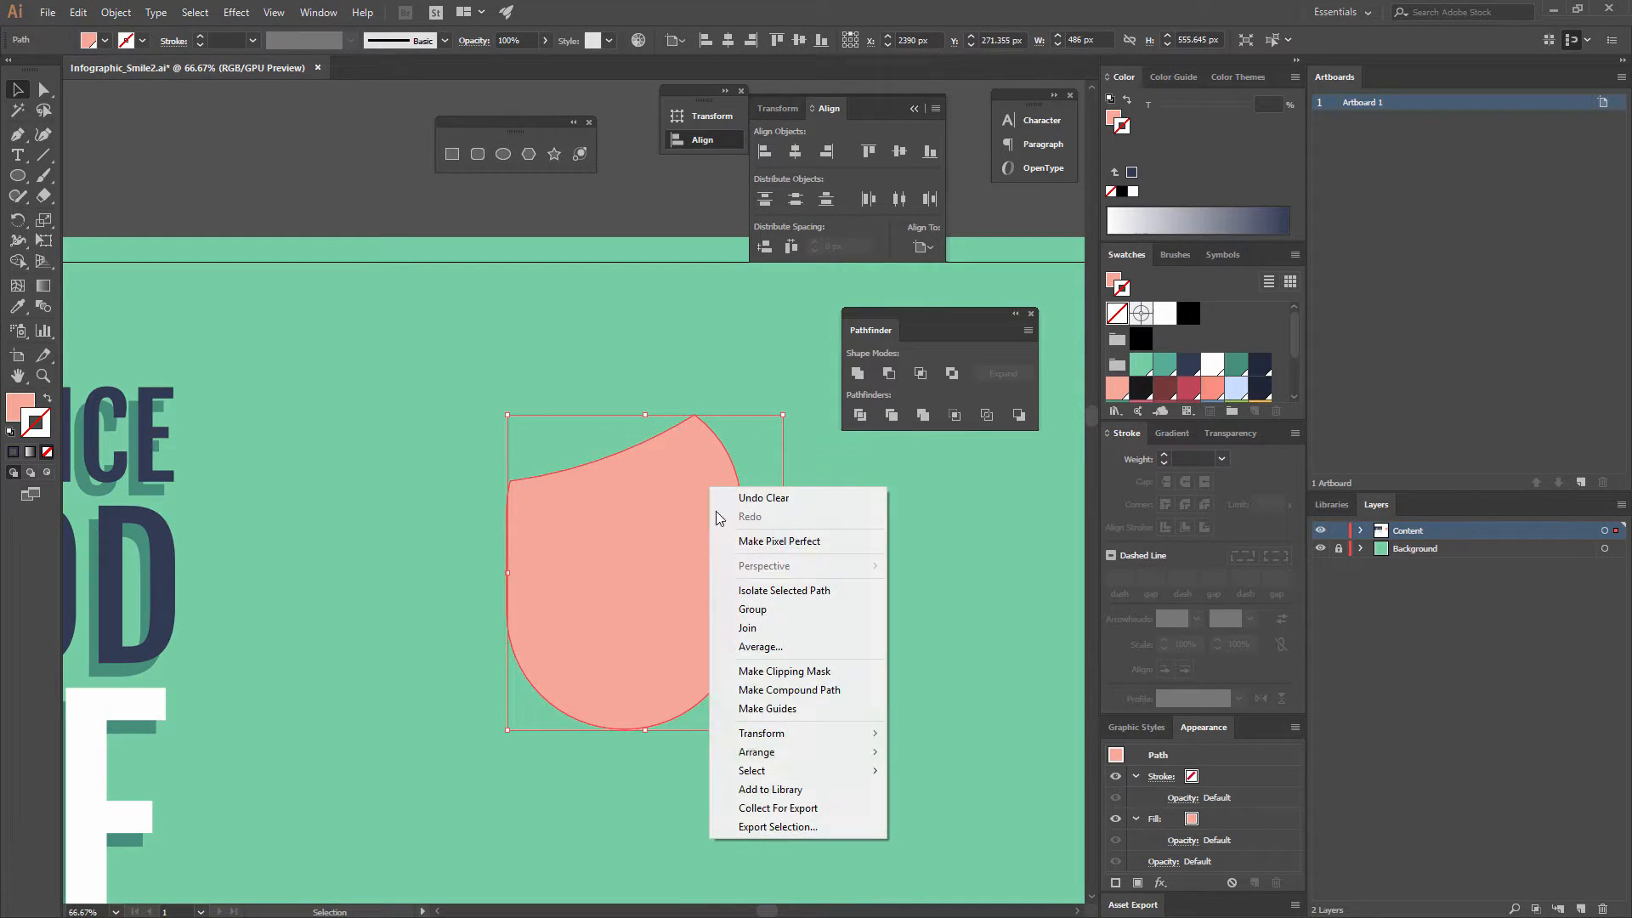
{"action": "mouse_move", "coordinate": [765, 752]}
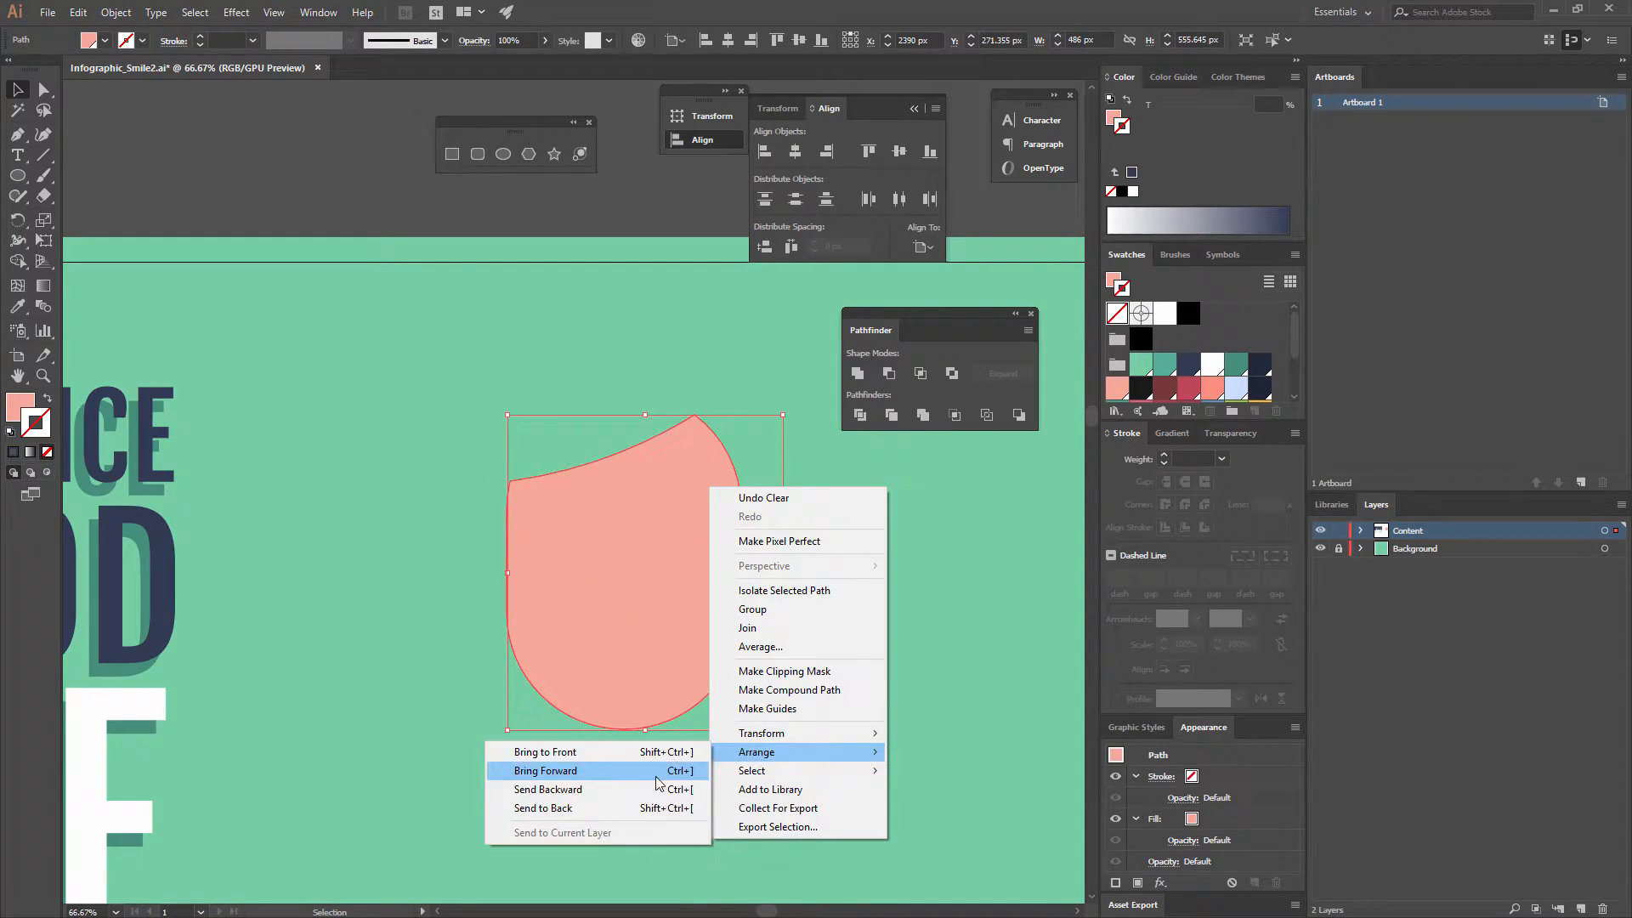
{"action": "left_click", "coordinate": [592, 807]}
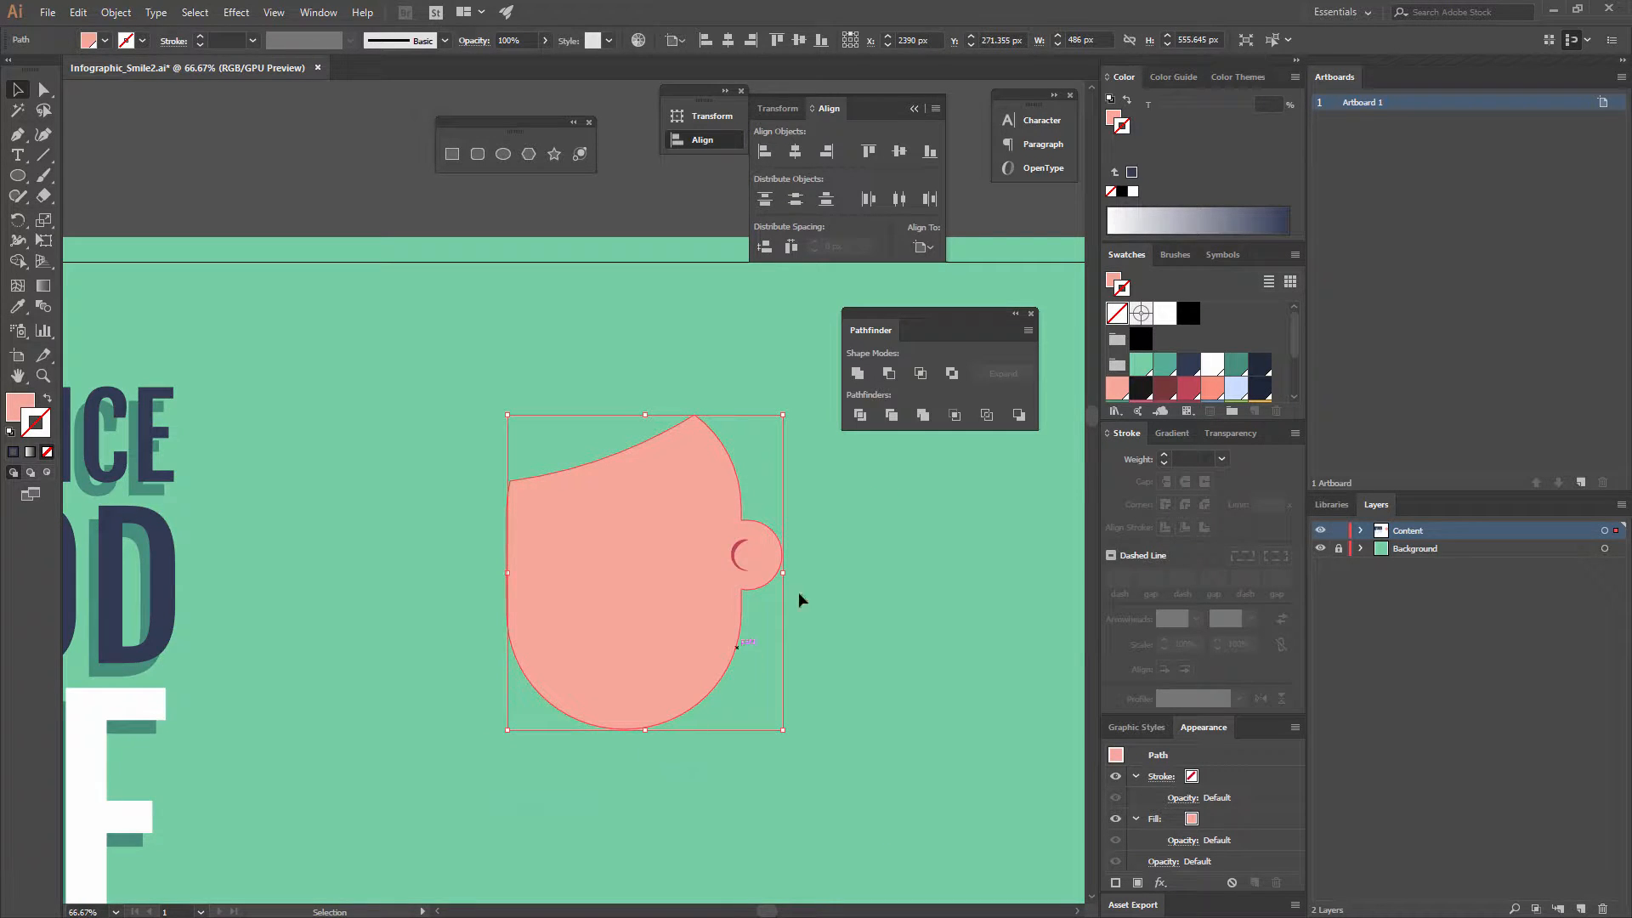
{"action": "left_click", "coordinate": [824, 563]}
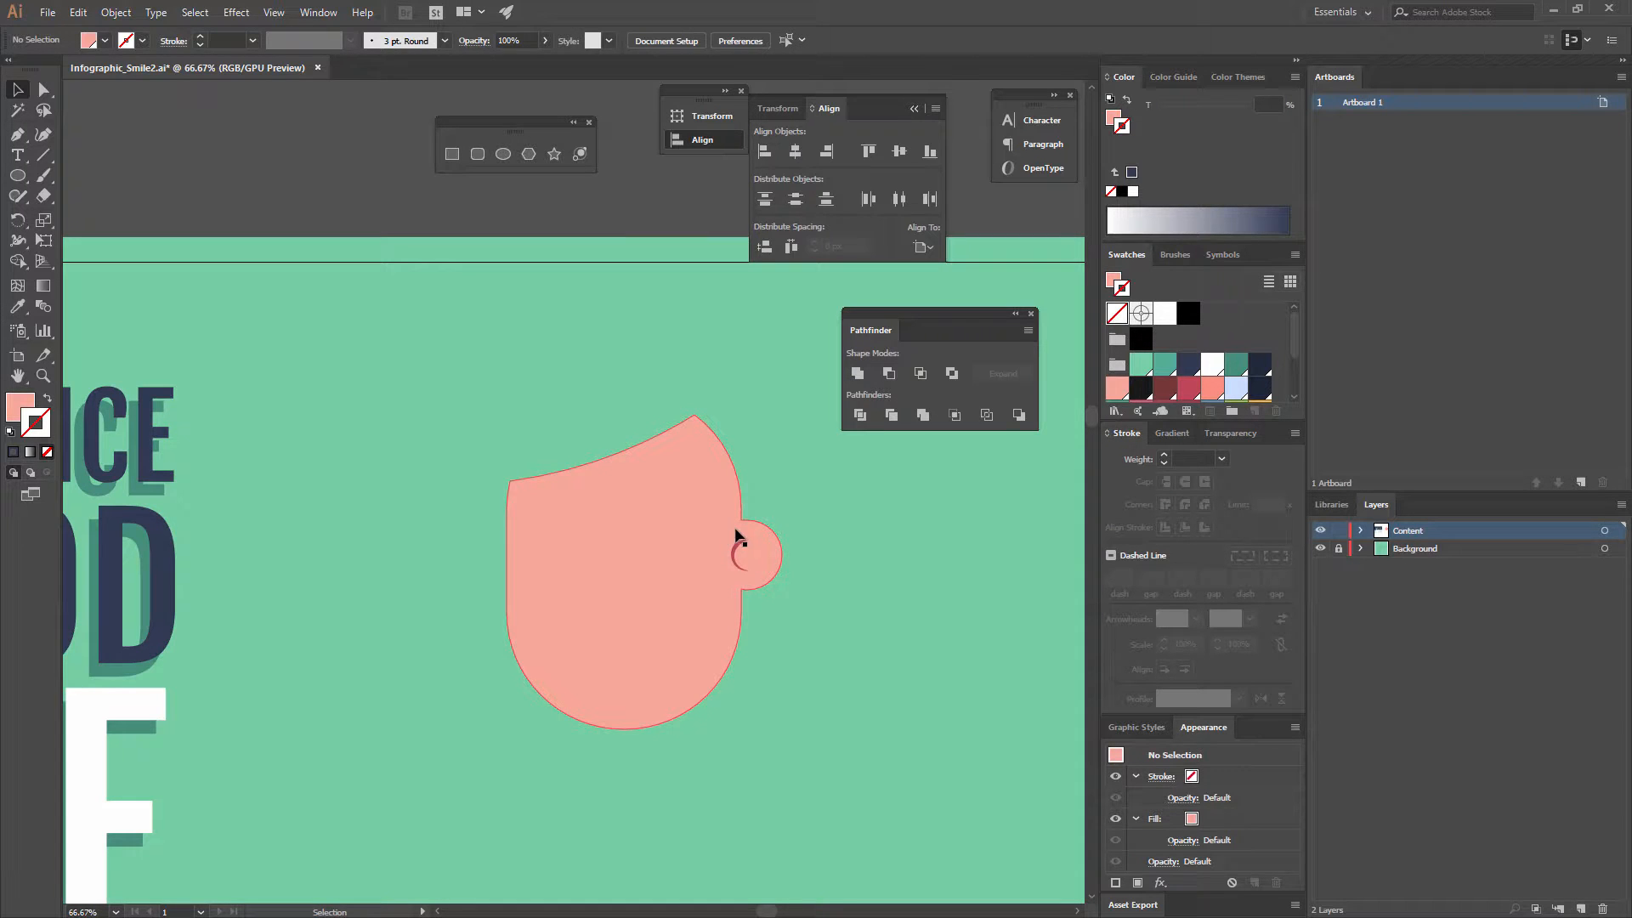
Draw a closed dark navy hair shape with the Pen tool, about 495 by 330 px, covering the upper head down to the ear.
{"action": "key", "text": "space"}
{"action": "left_click_drag", "start_coordinate": [759, 572], "coordinate": [798, 608]}
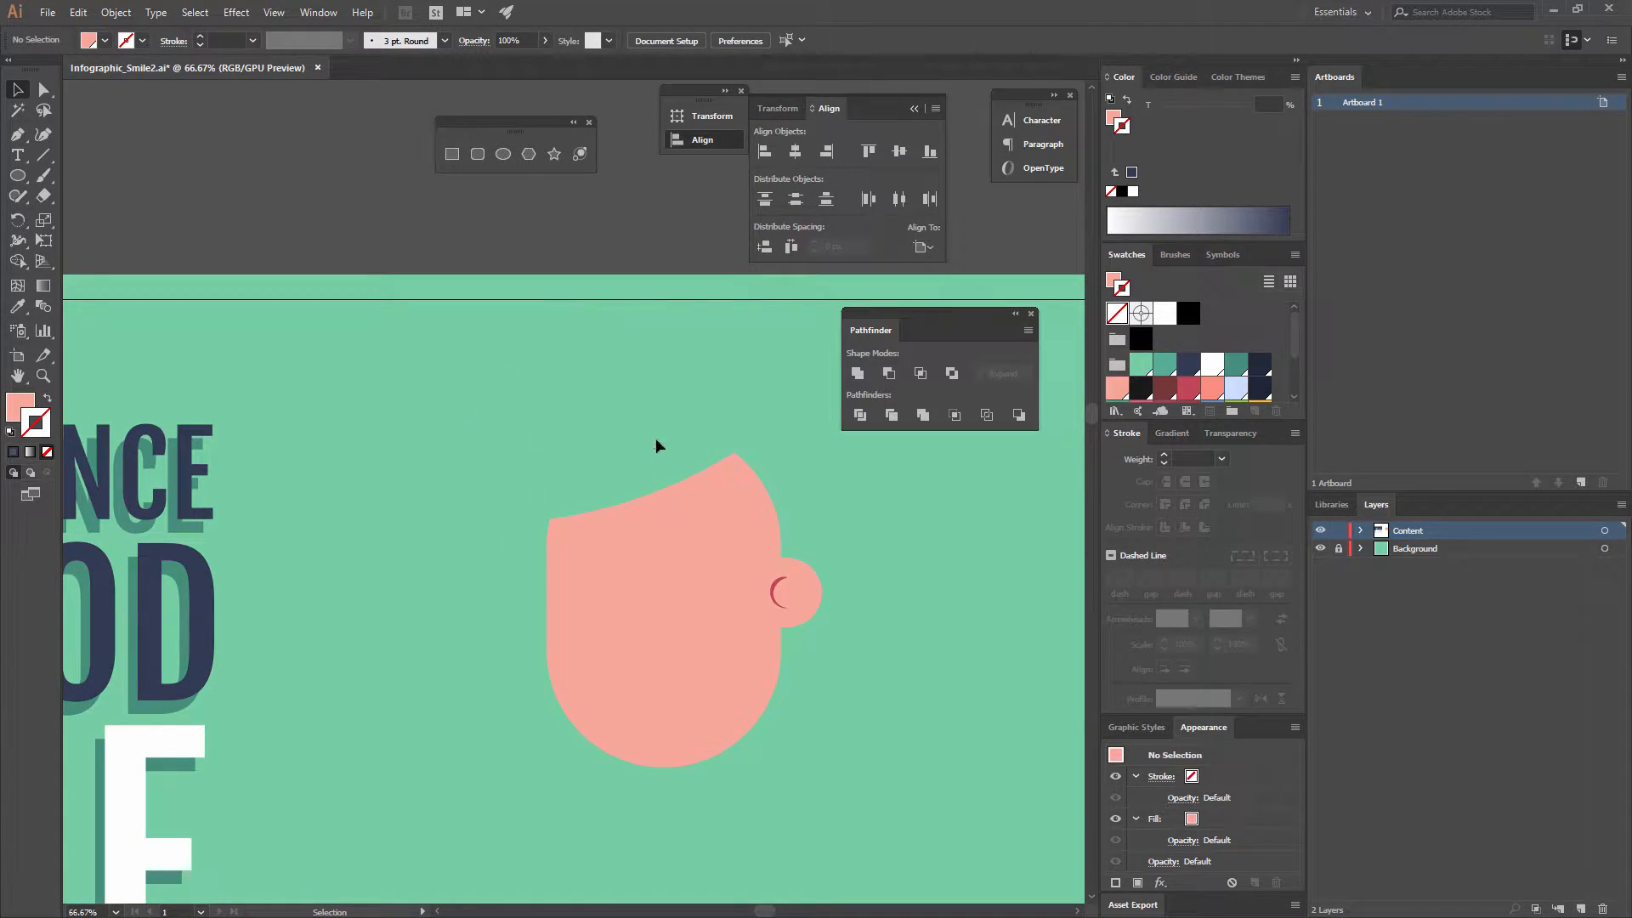
{"action": "key", "text": "space"}
{"action": "left_click_drag", "start_coordinate": [655, 440], "coordinate": [612, 440]}
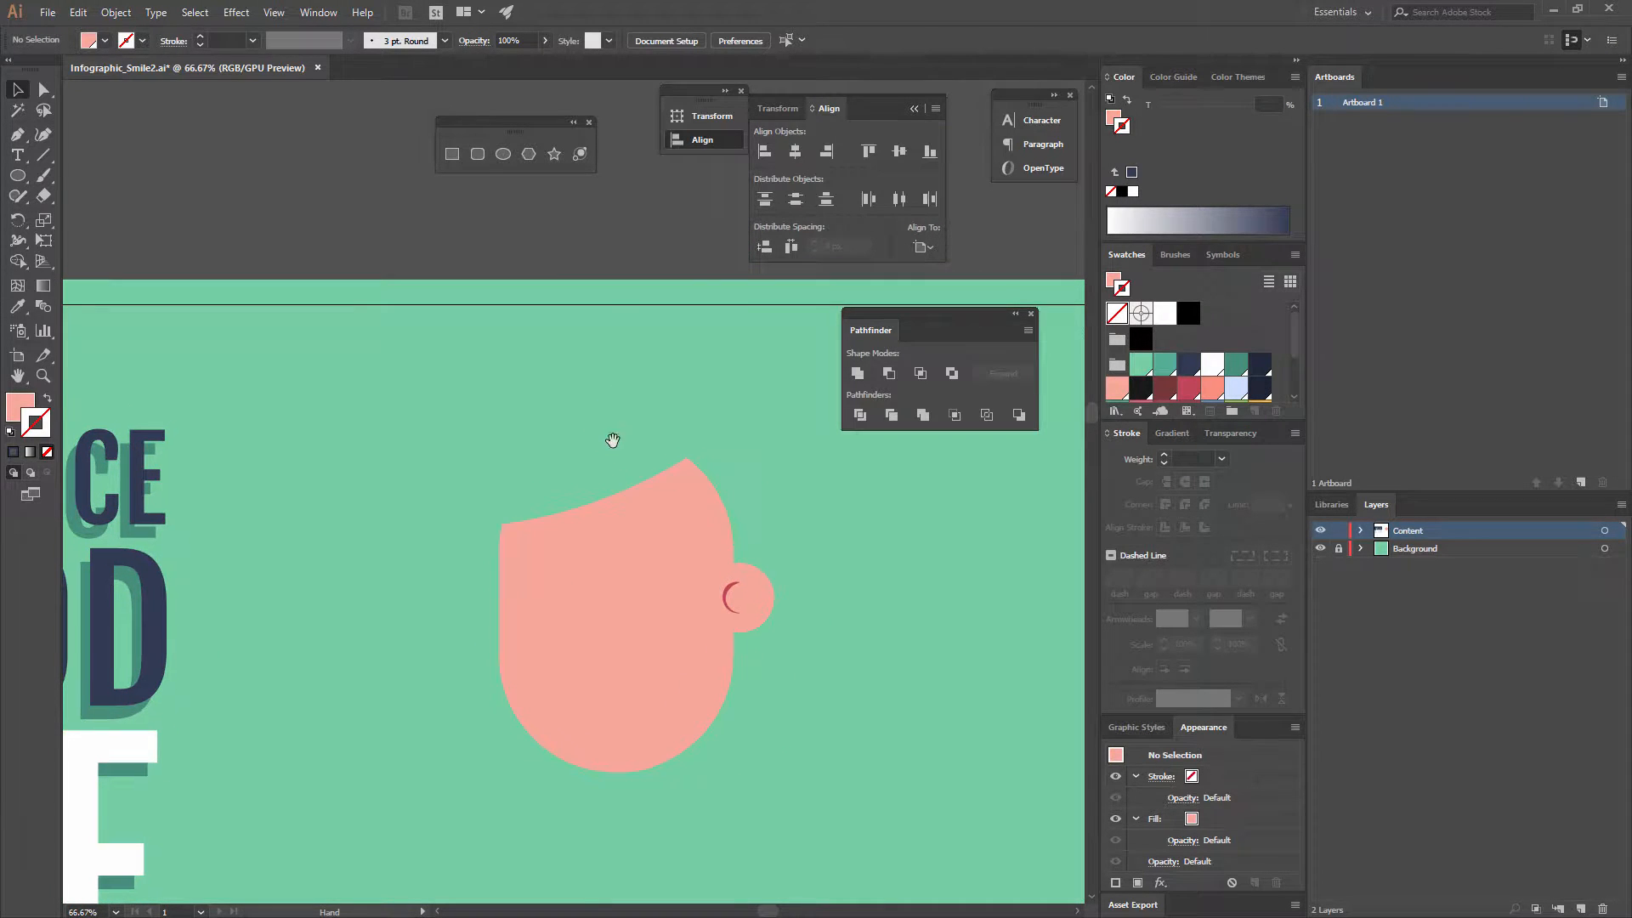
{"action": "left_click", "coordinate": [17, 134]}
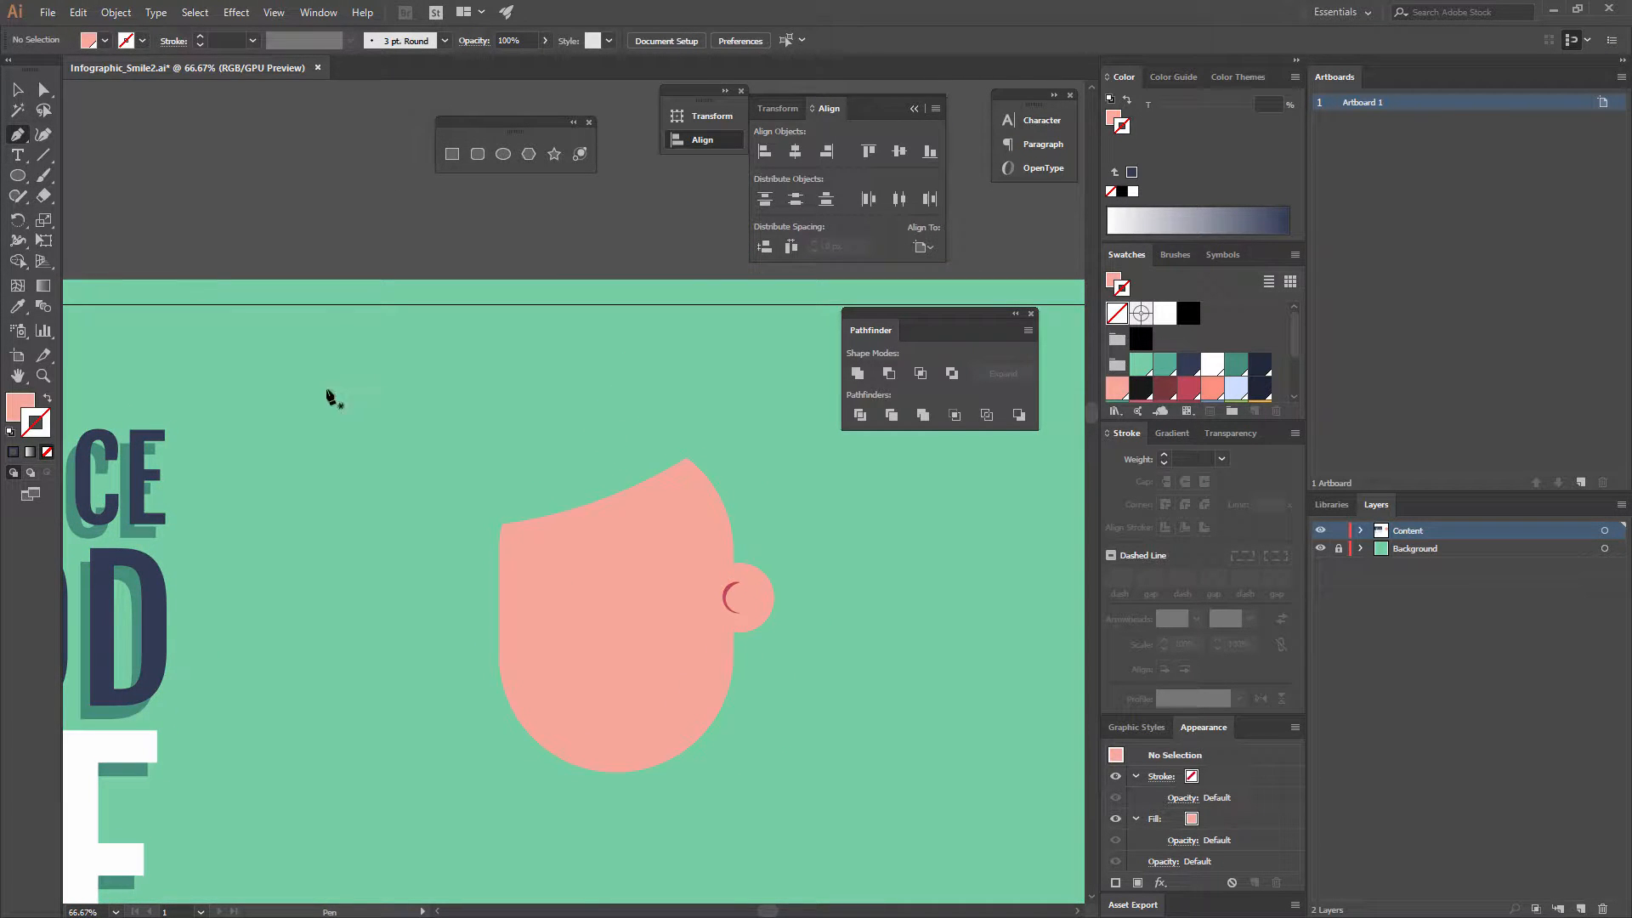
{"action": "left_click", "coordinate": [28, 405]}
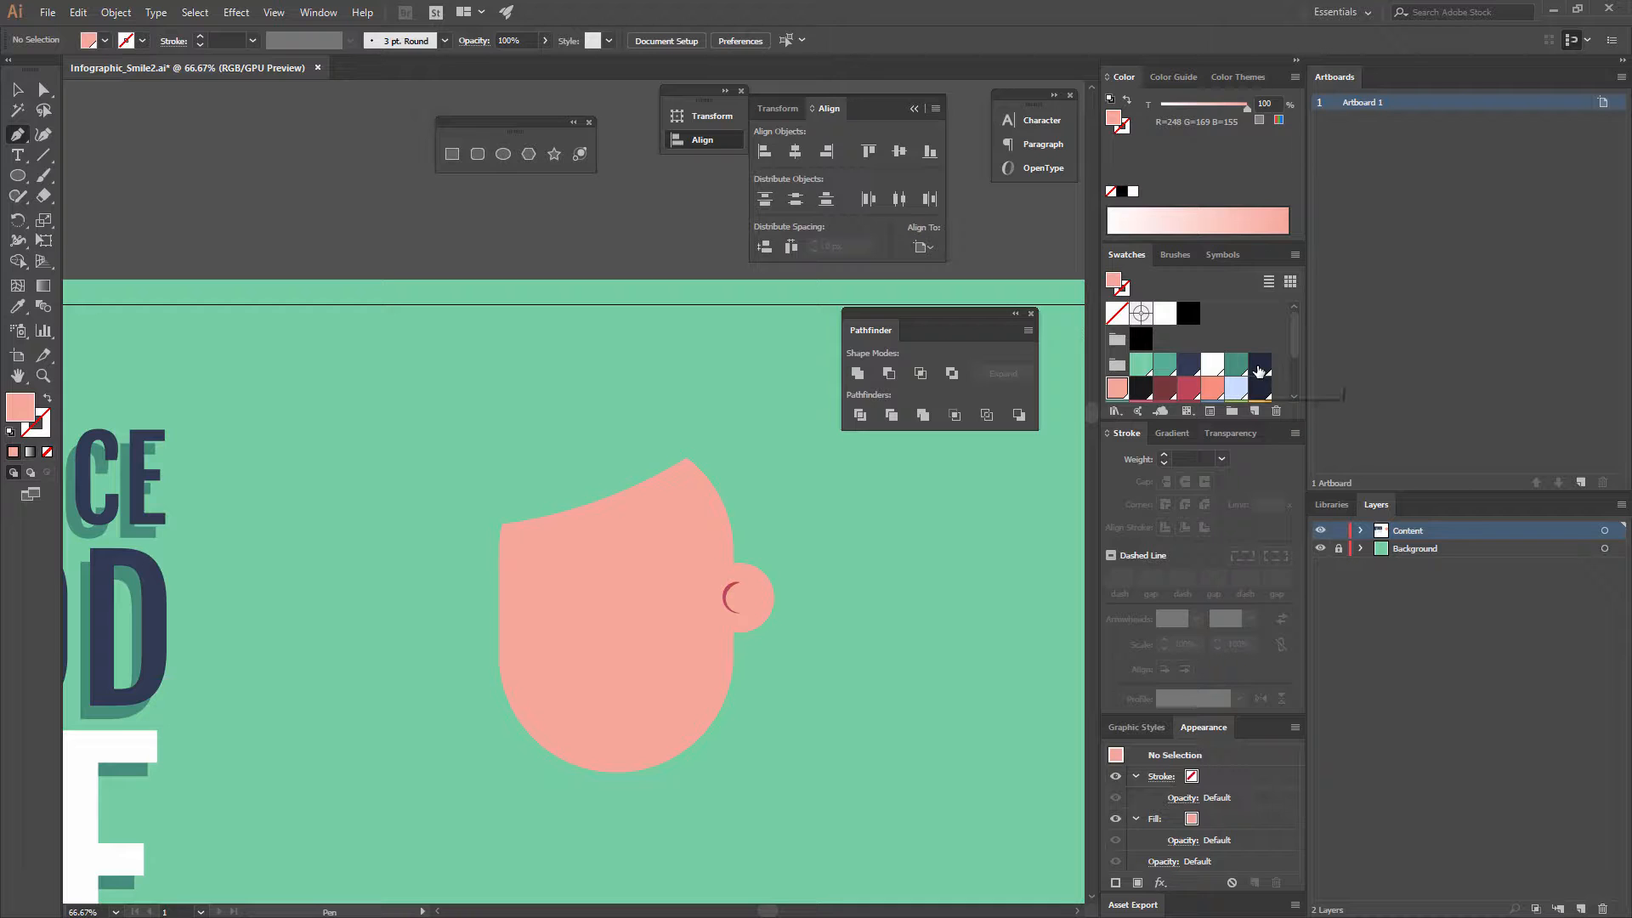
{"action": "left_click", "coordinate": [1188, 368]}
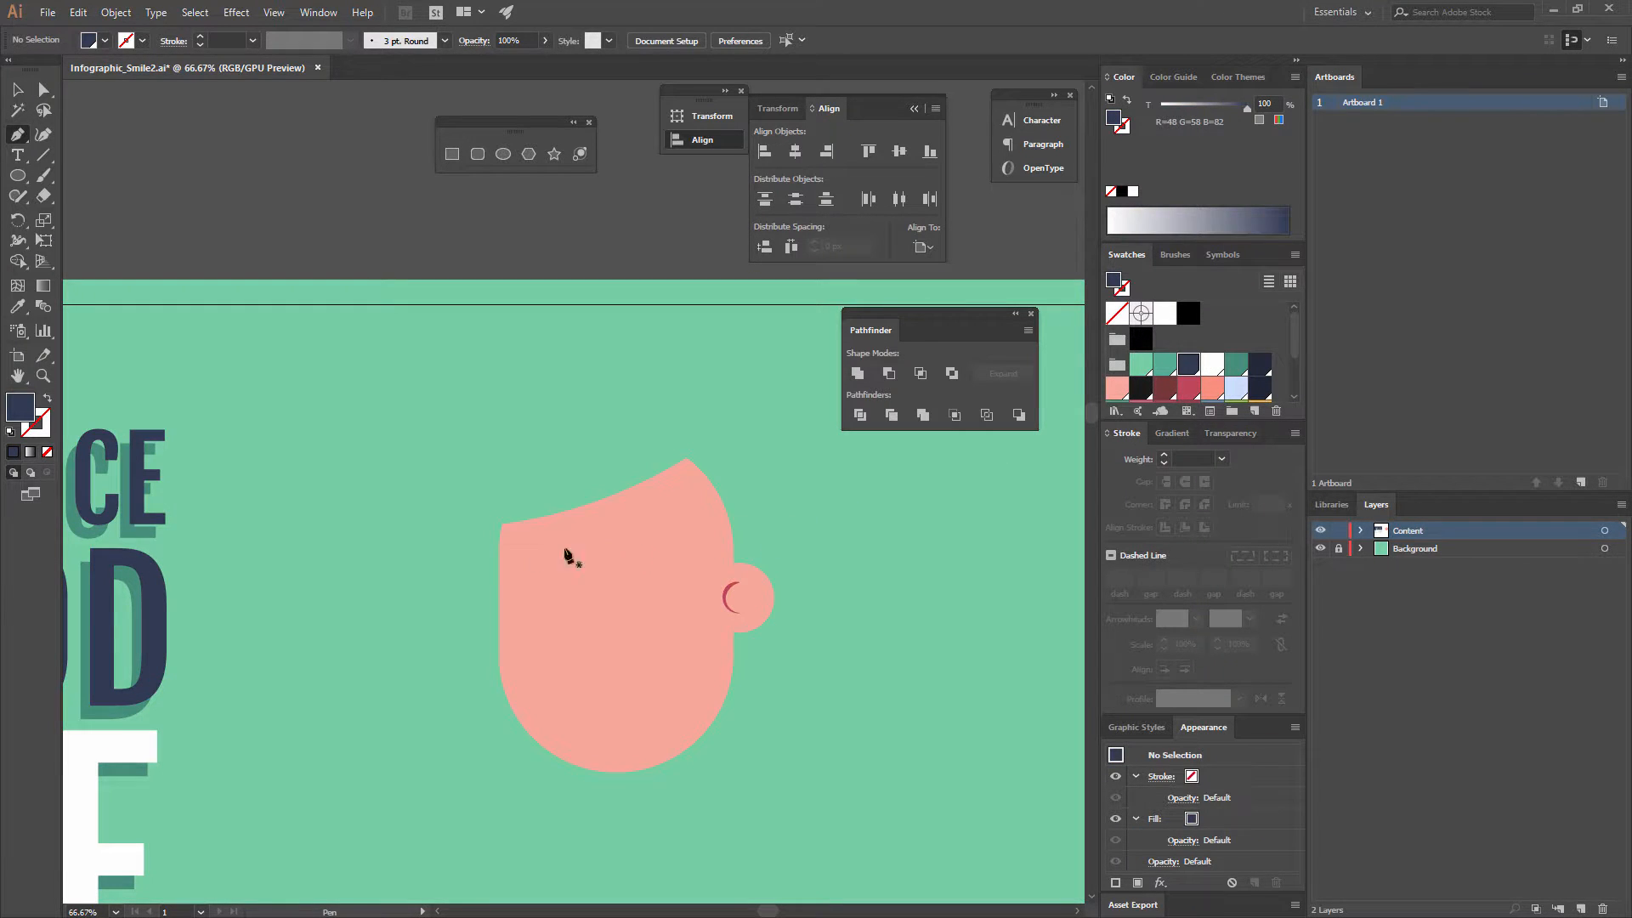
{"action": "left_click", "coordinate": [499, 601]}
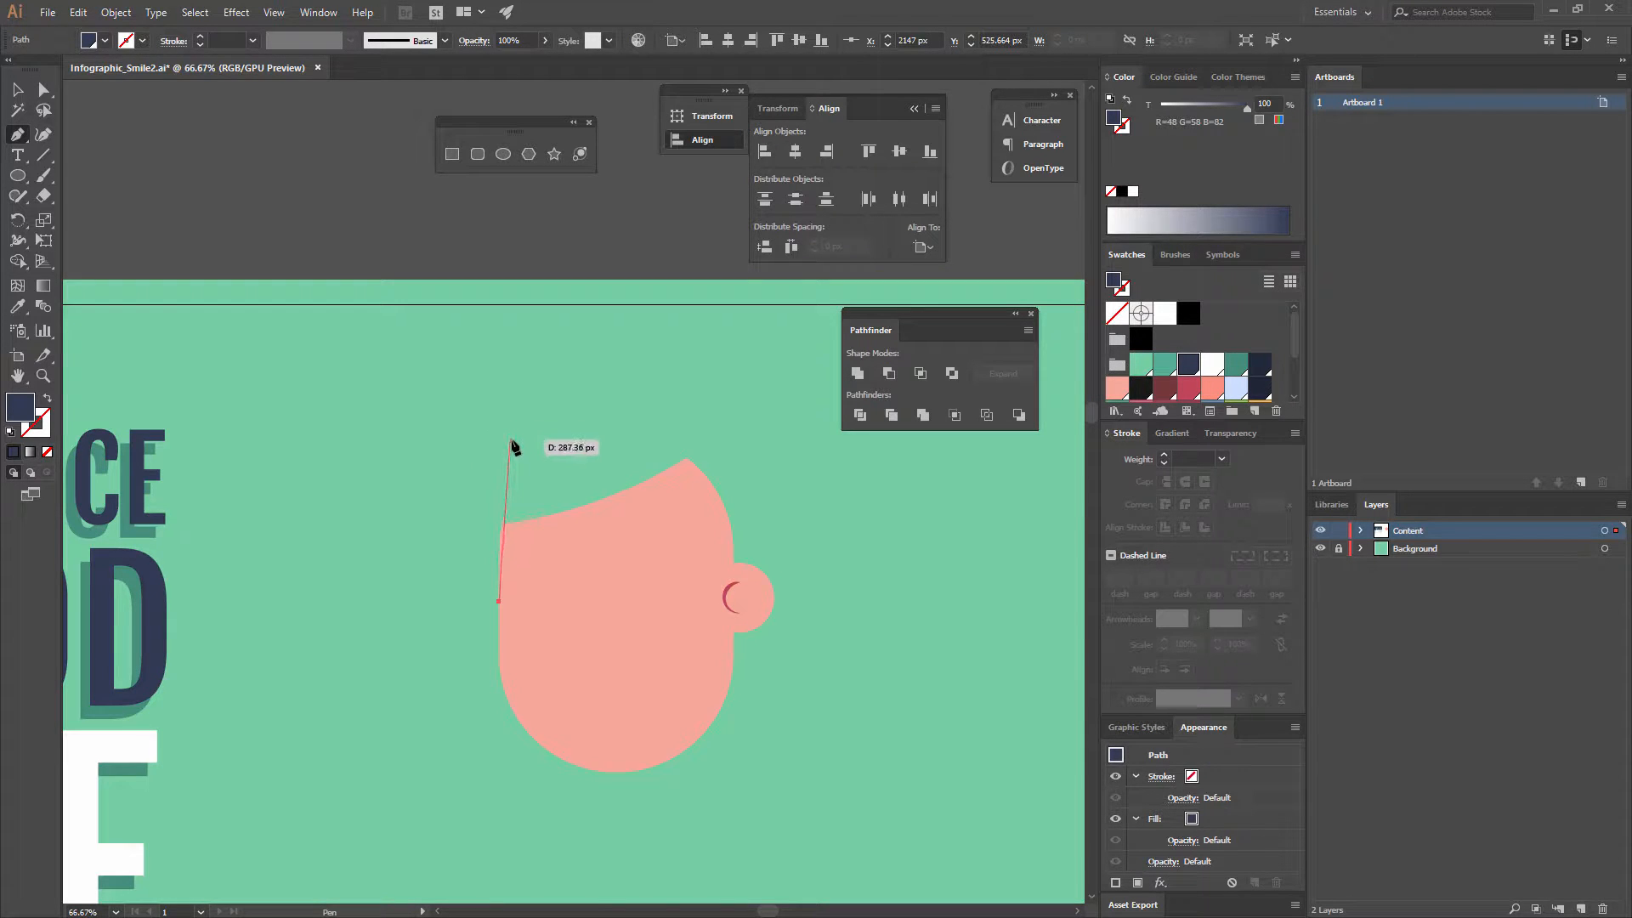
{"action": "left_click_drag", "start_coordinate": [517, 444], "coordinate": [593, 386]}
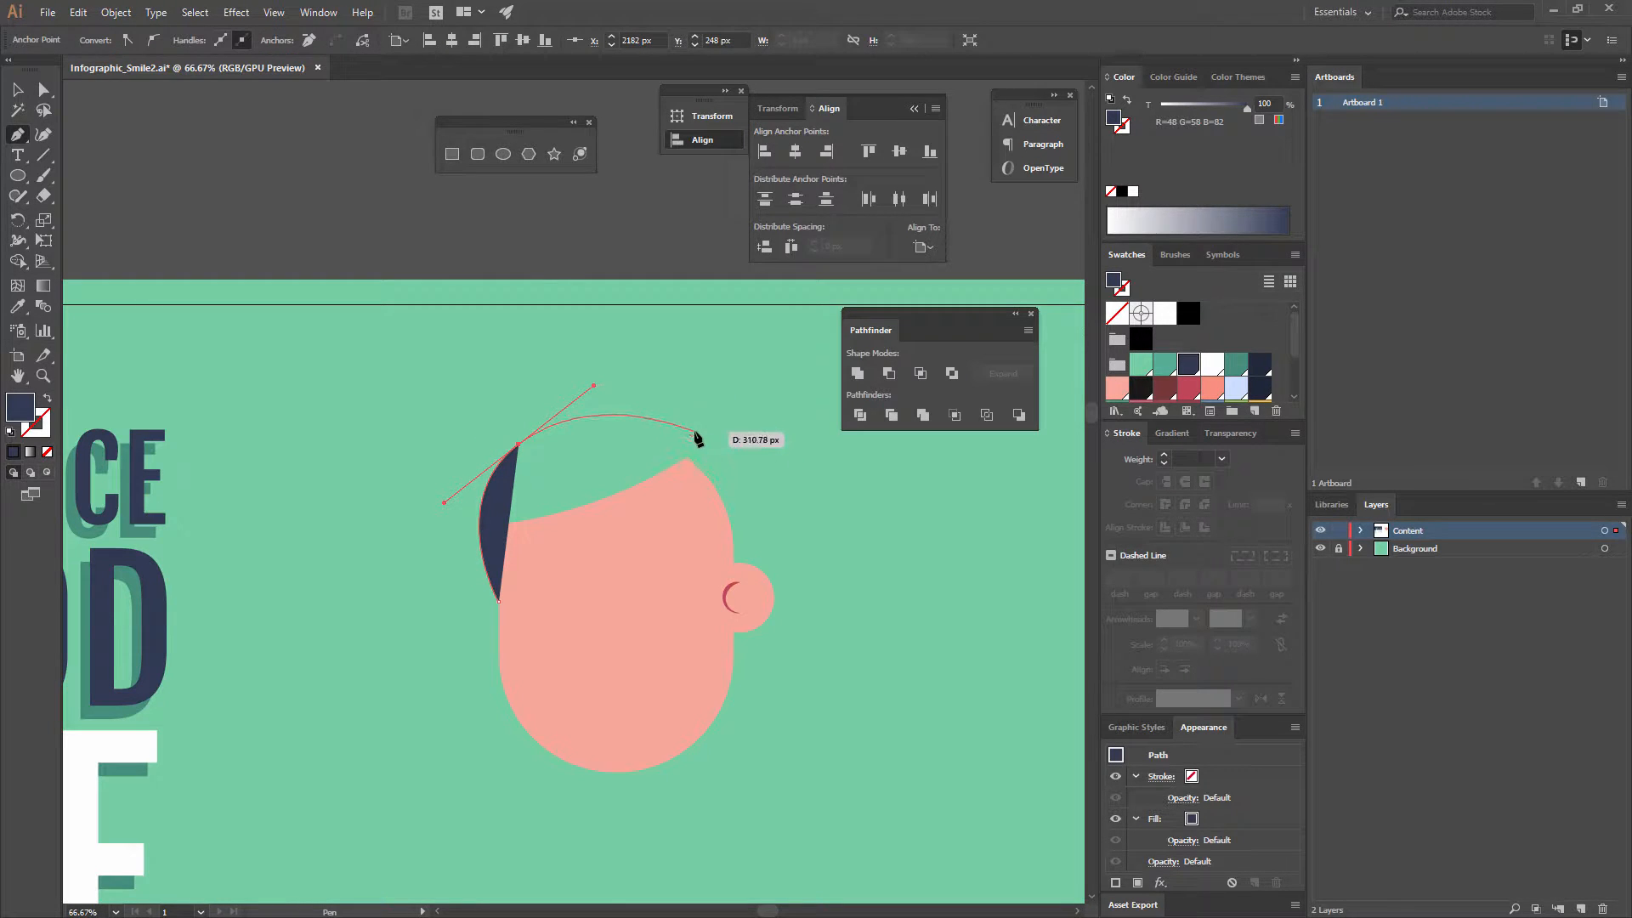
{"action": "left_click_drag", "start_coordinate": [693, 431], "coordinate": [756, 464]}
{"action": "left_click_drag", "start_coordinate": [751, 458], "coordinate": [773, 516]}
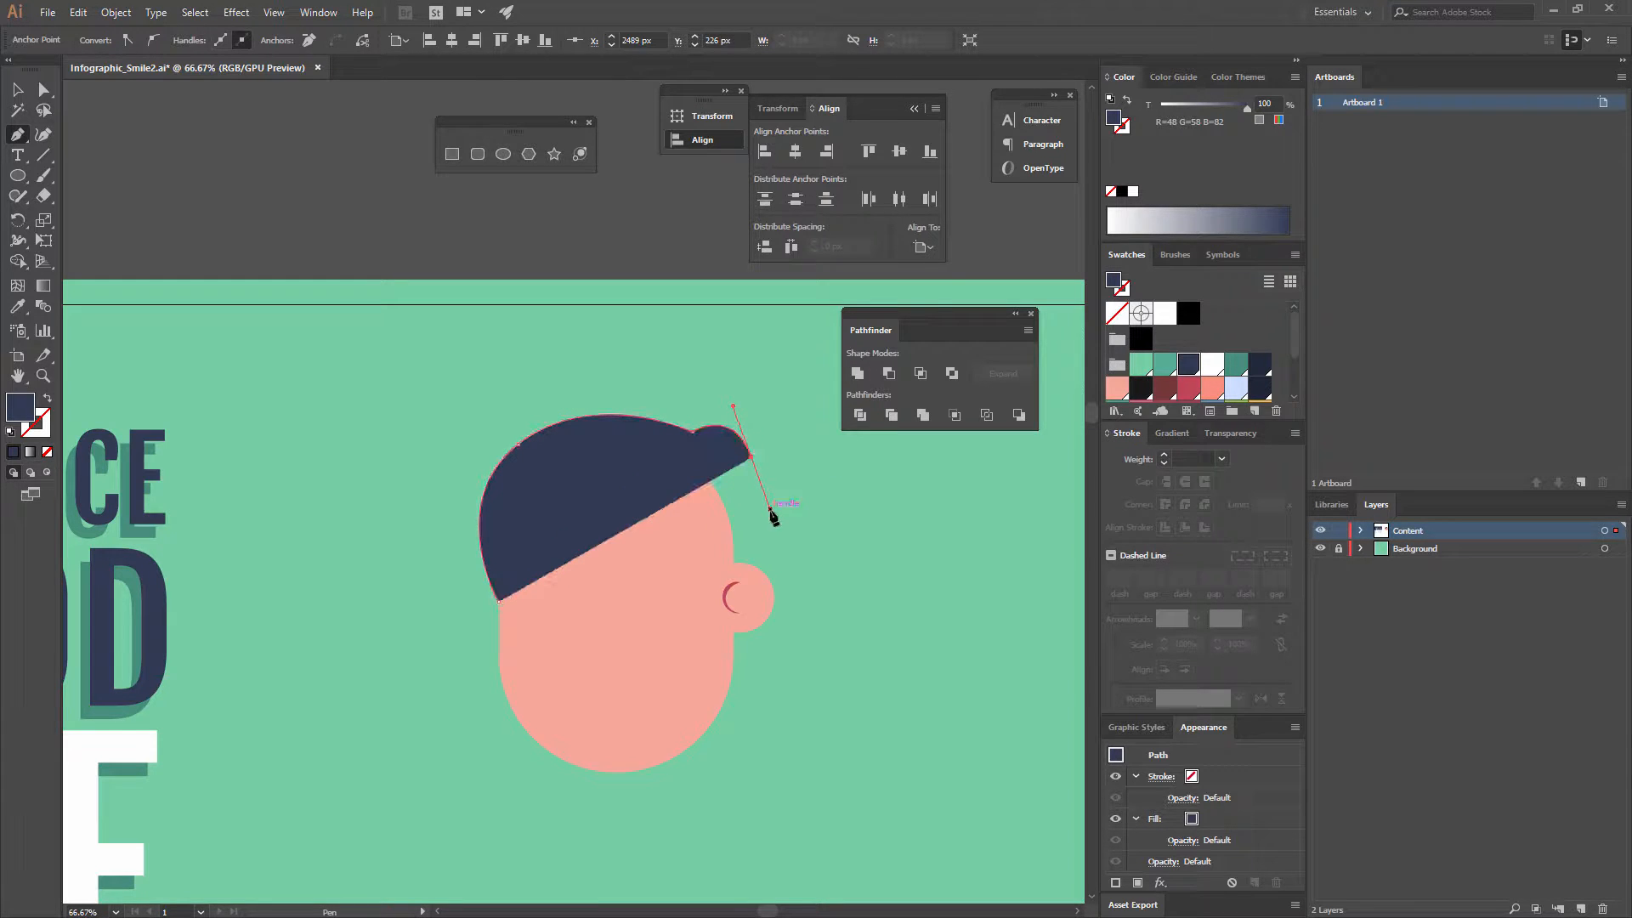
{"action": "left_click", "coordinate": [751, 581]}
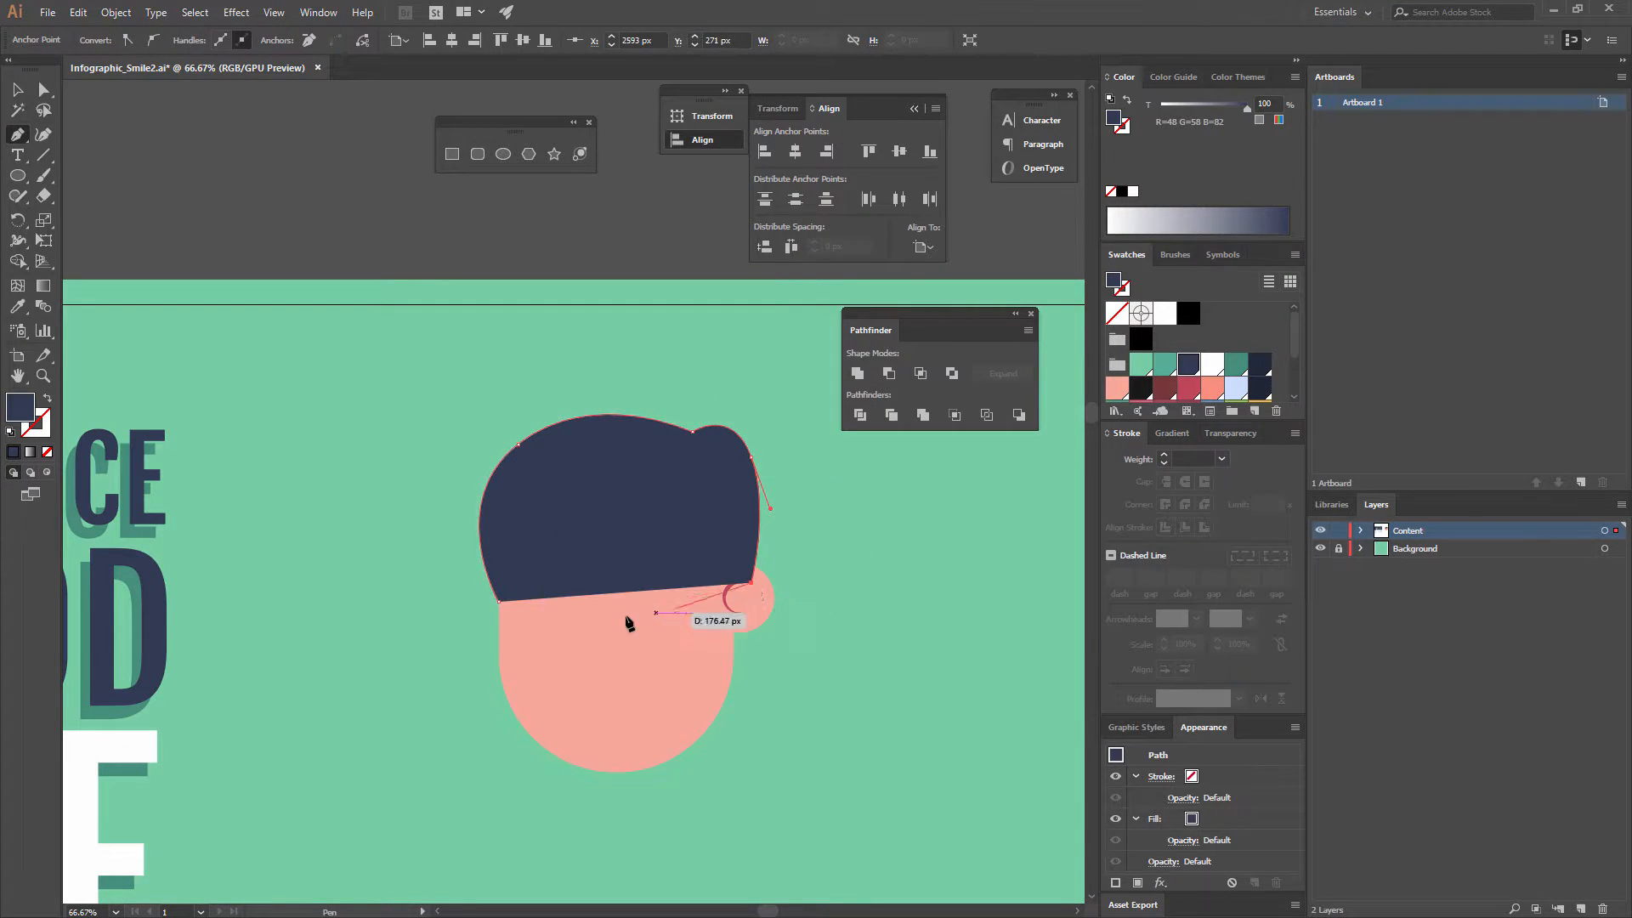
{"action": "left_click", "coordinate": [500, 601]}
{"action": "key", "text": "v"}
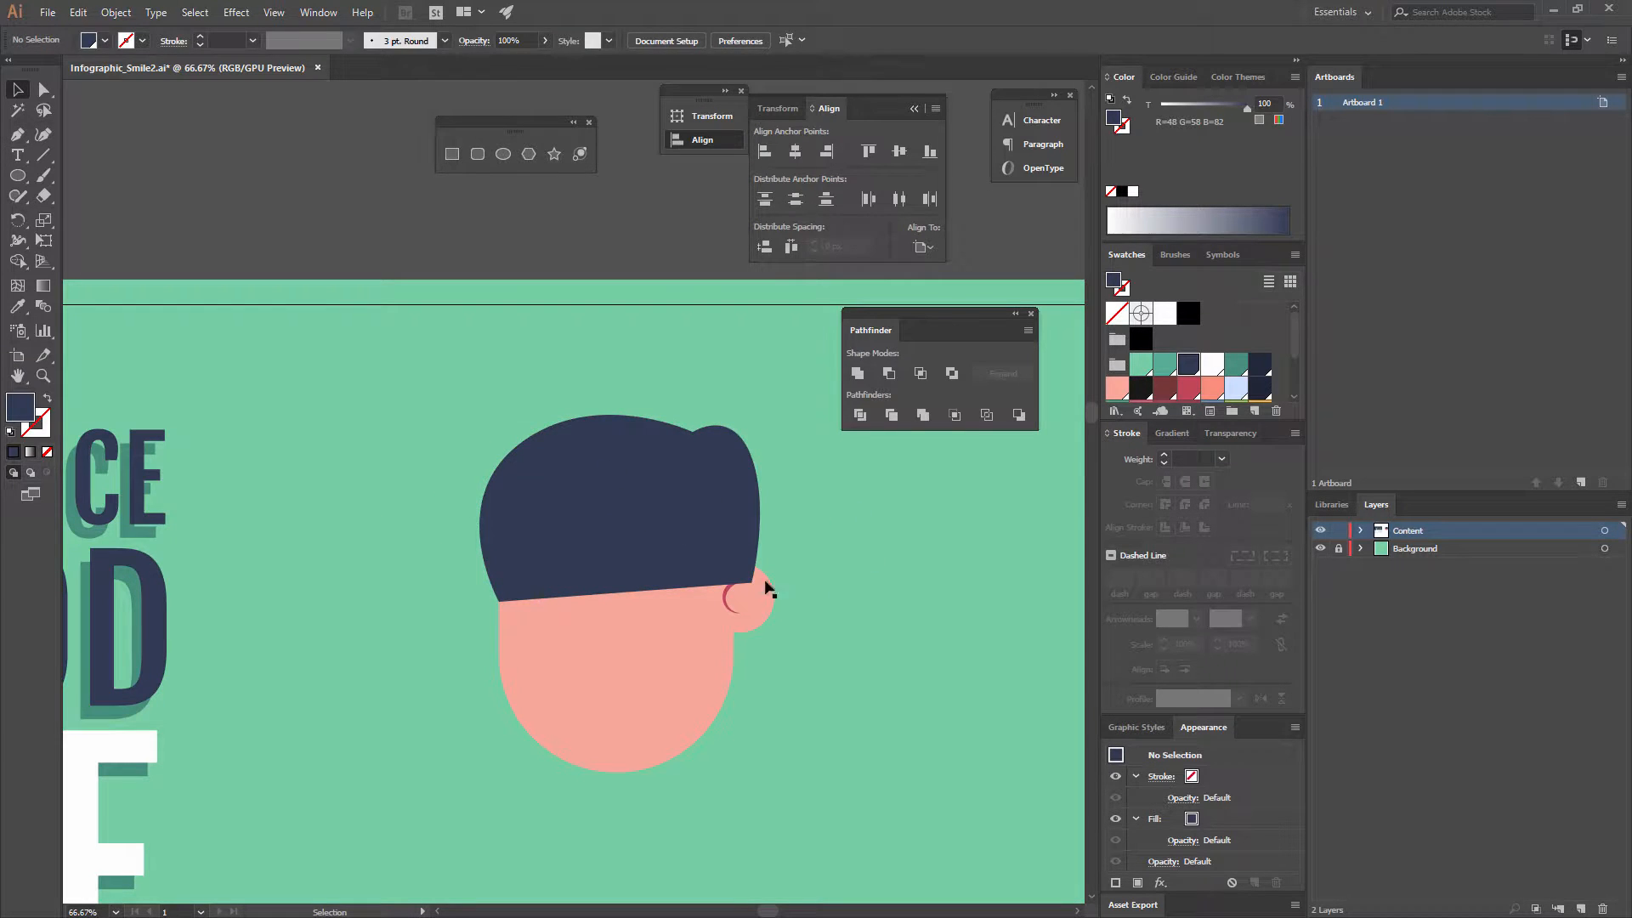
Send the hair shape to the back, behind the face and ear.
{"action": "right_click", "coordinate": [677, 484]}
{"action": "mouse_move", "coordinate": [723, 748]}
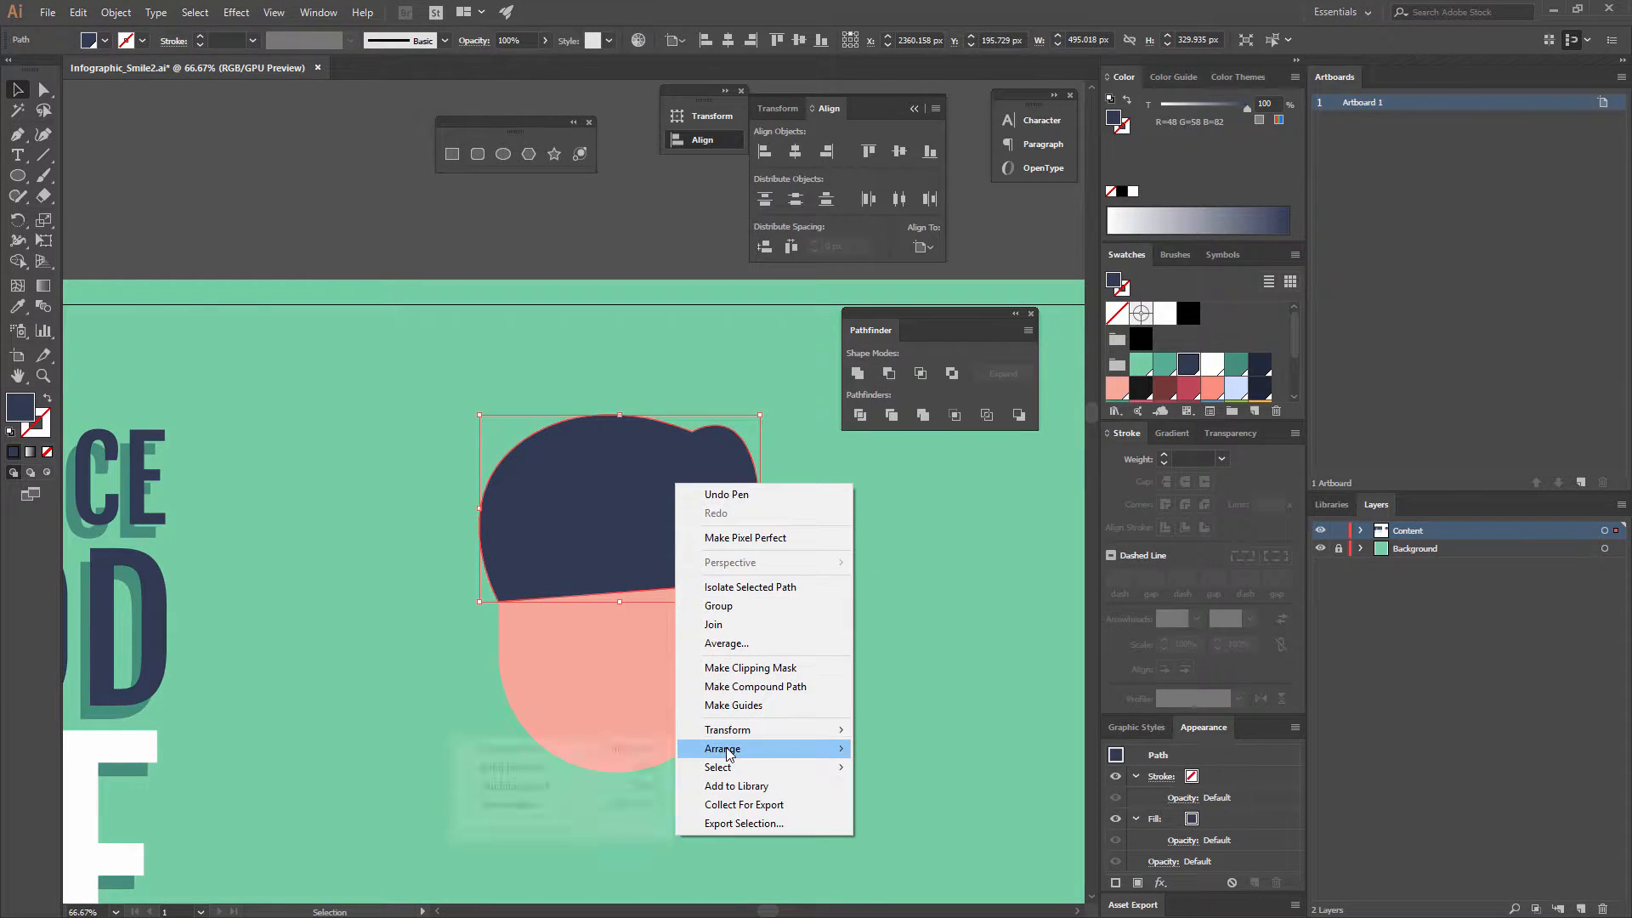
{"action": "left_click", "coordinate": [629, 808]}
{"action": "left_click", "coordinate": [872, 671]}
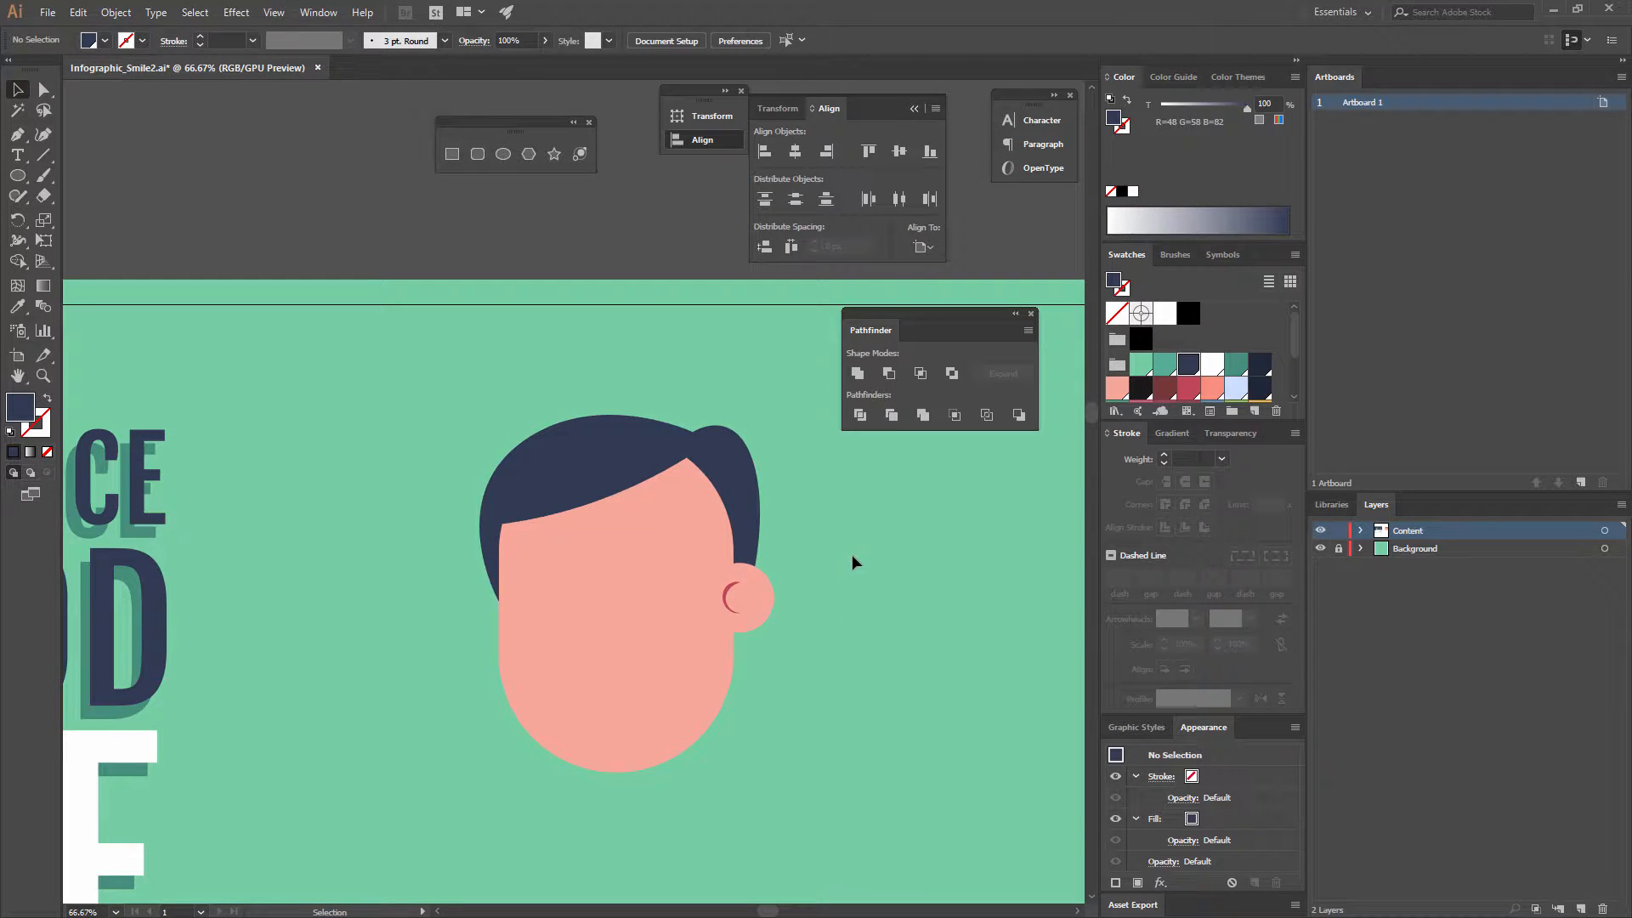
Draw a dark navy ellipse eye, about 24 by 41 px, on the left side of the face.
{"action": "left_click_drag", "start_coordinate": [830, 553], "coordinate": [831, 451]}
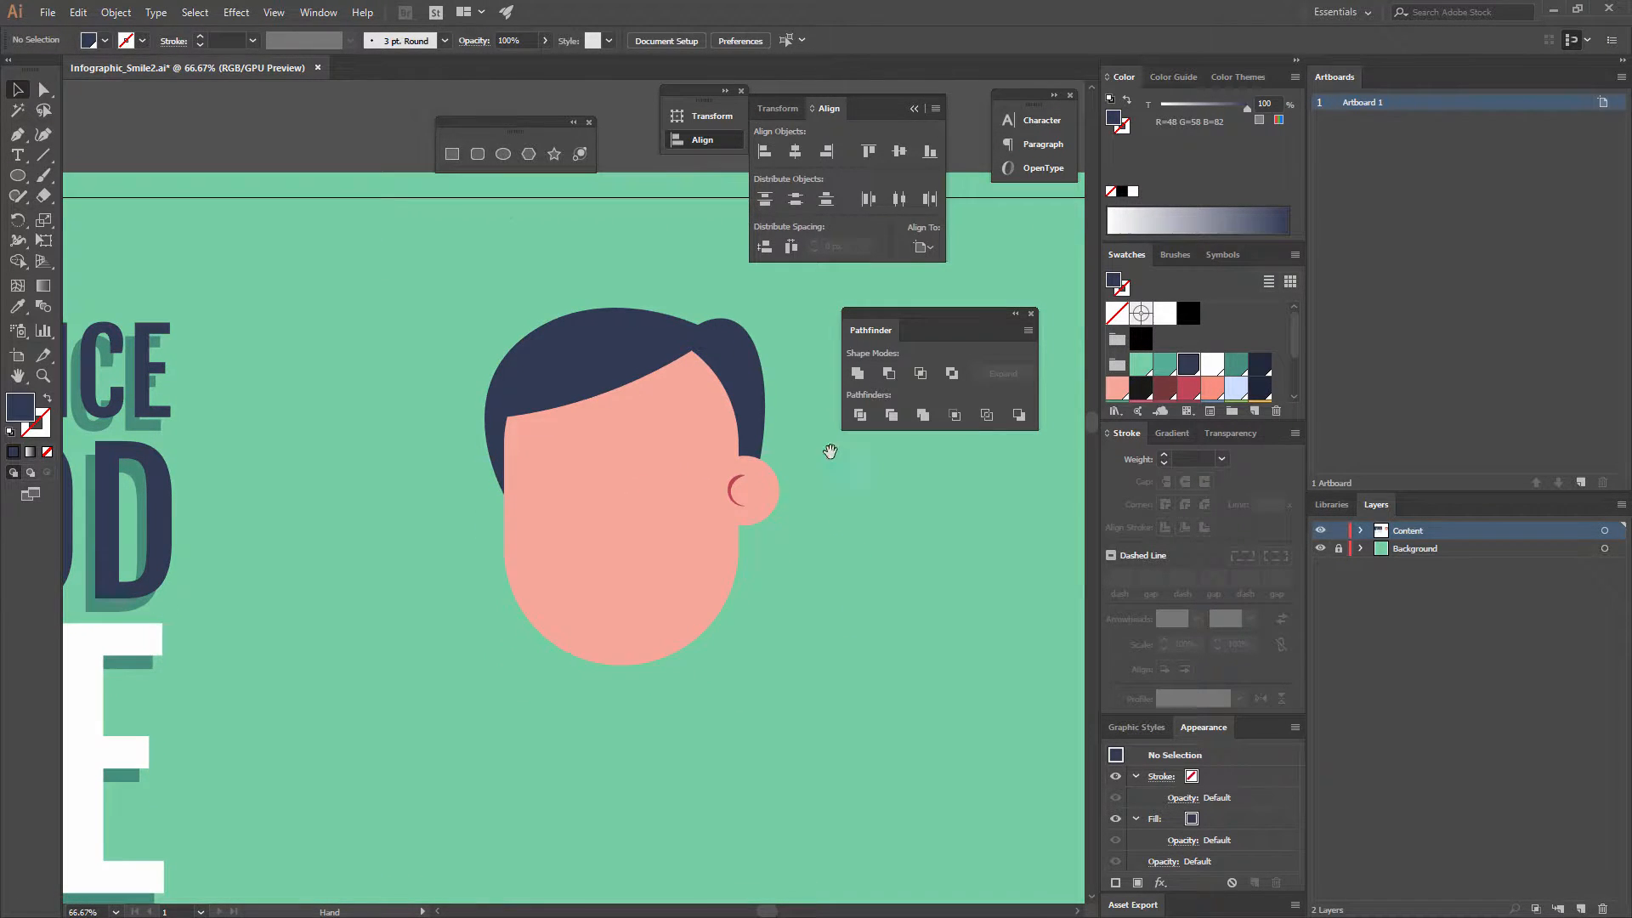
{"action": "left_click", "coordinate": [502, 154]}
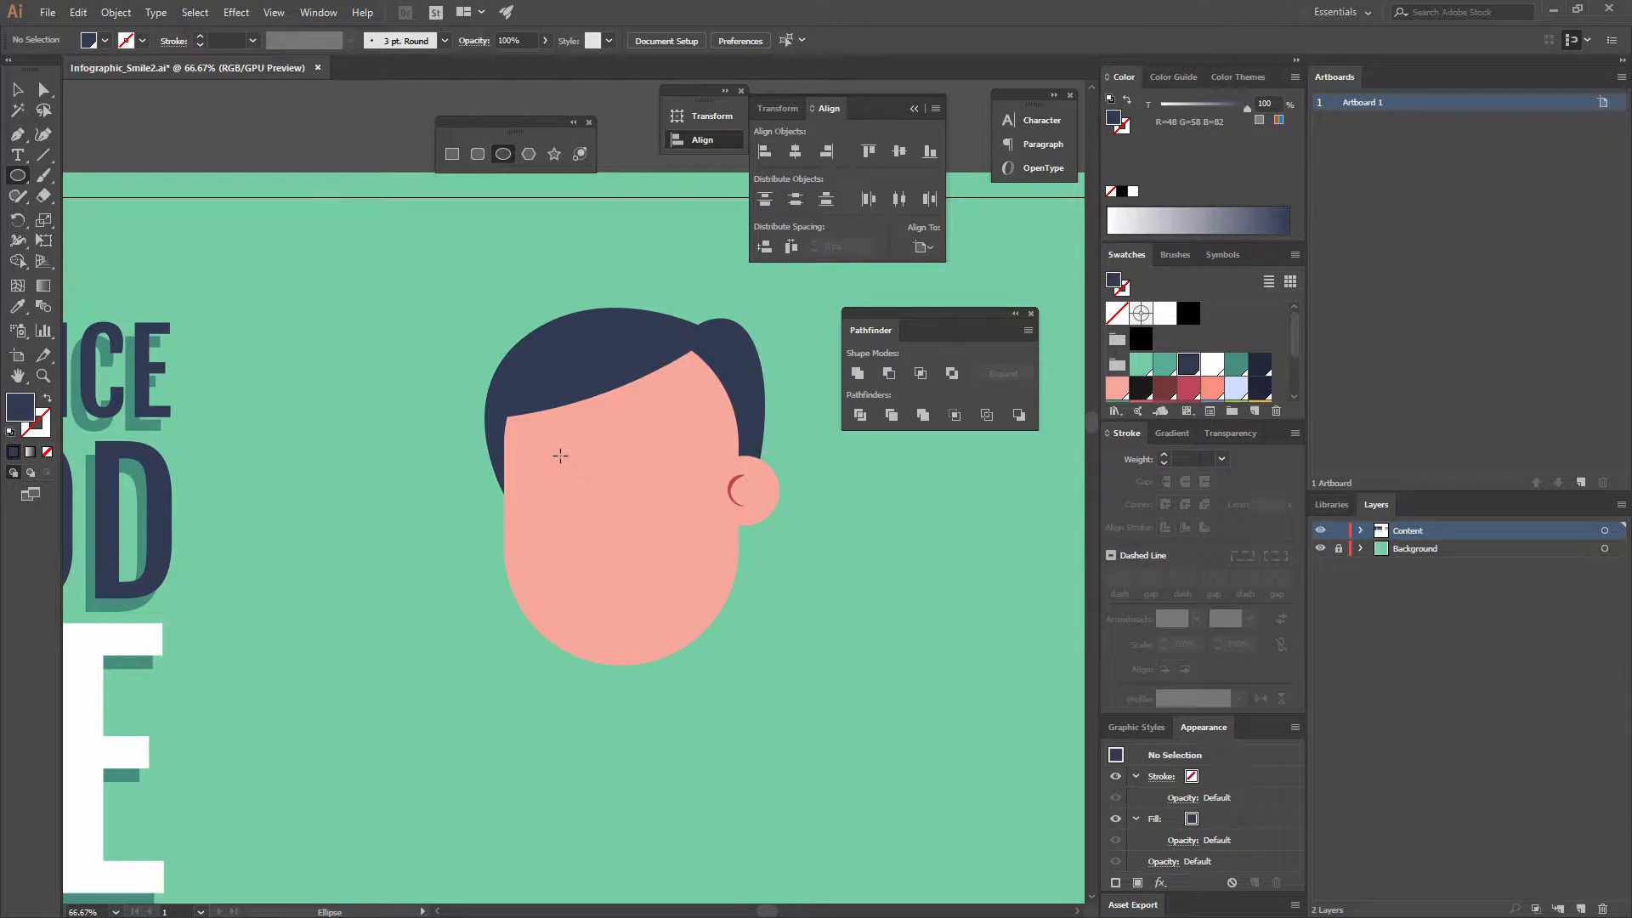
{"action": "left_click_drag", "start_coordinate": [560, 455], "coordinate": [574, 480]}
{"action": "left_click", "coordinate": [17, 88]}
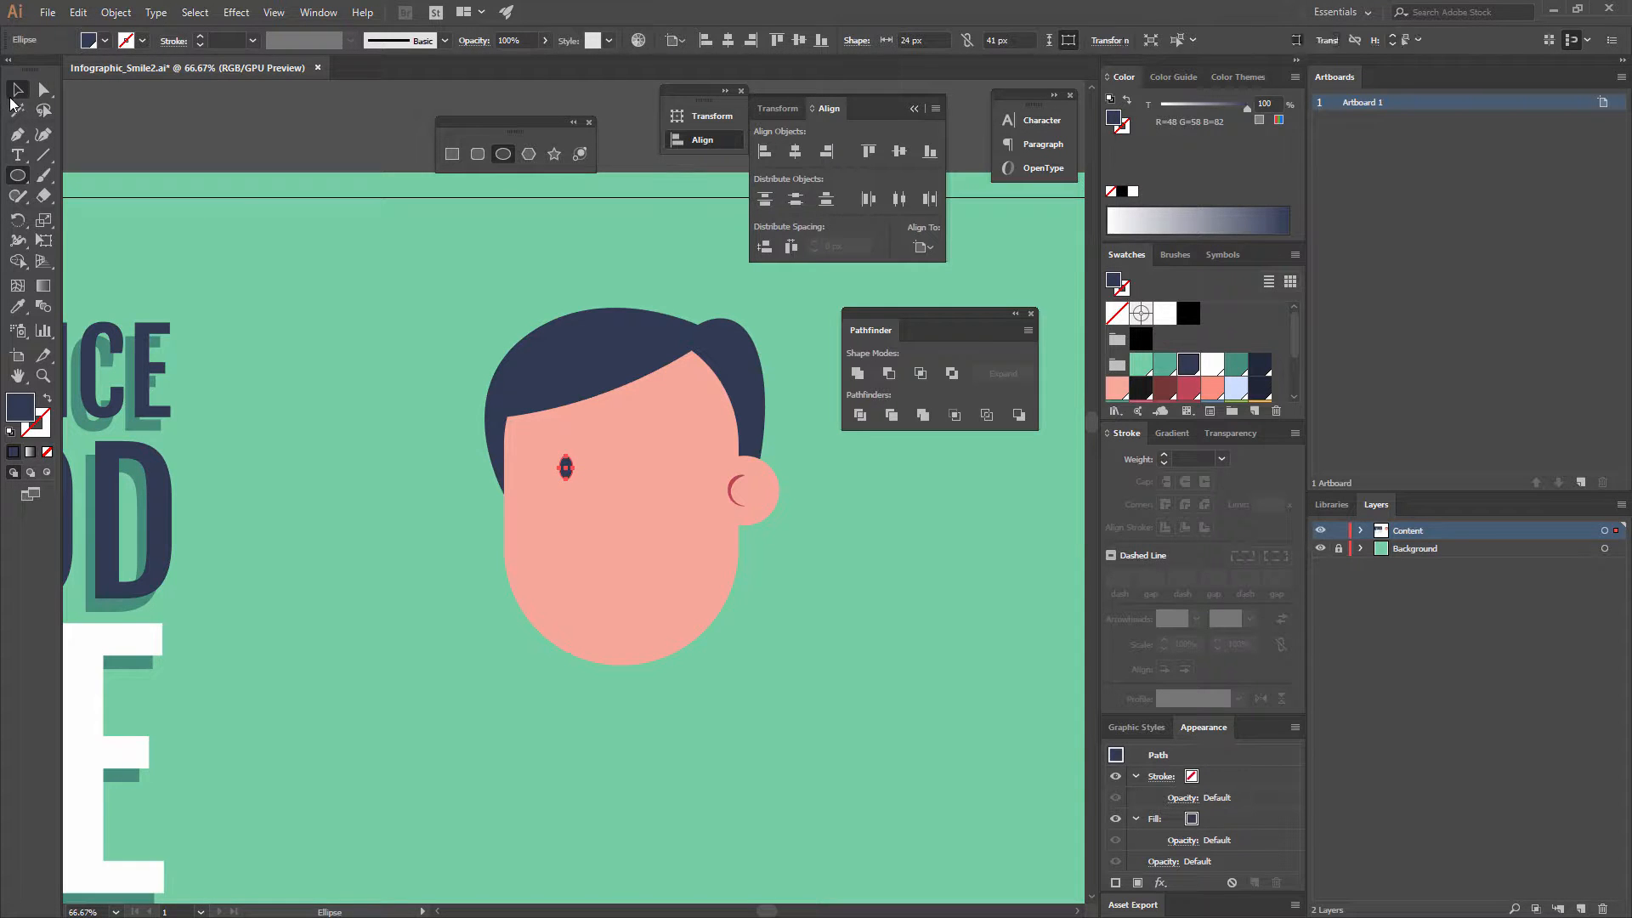
{"action": "left_click", "coordinate": [338, 237]}
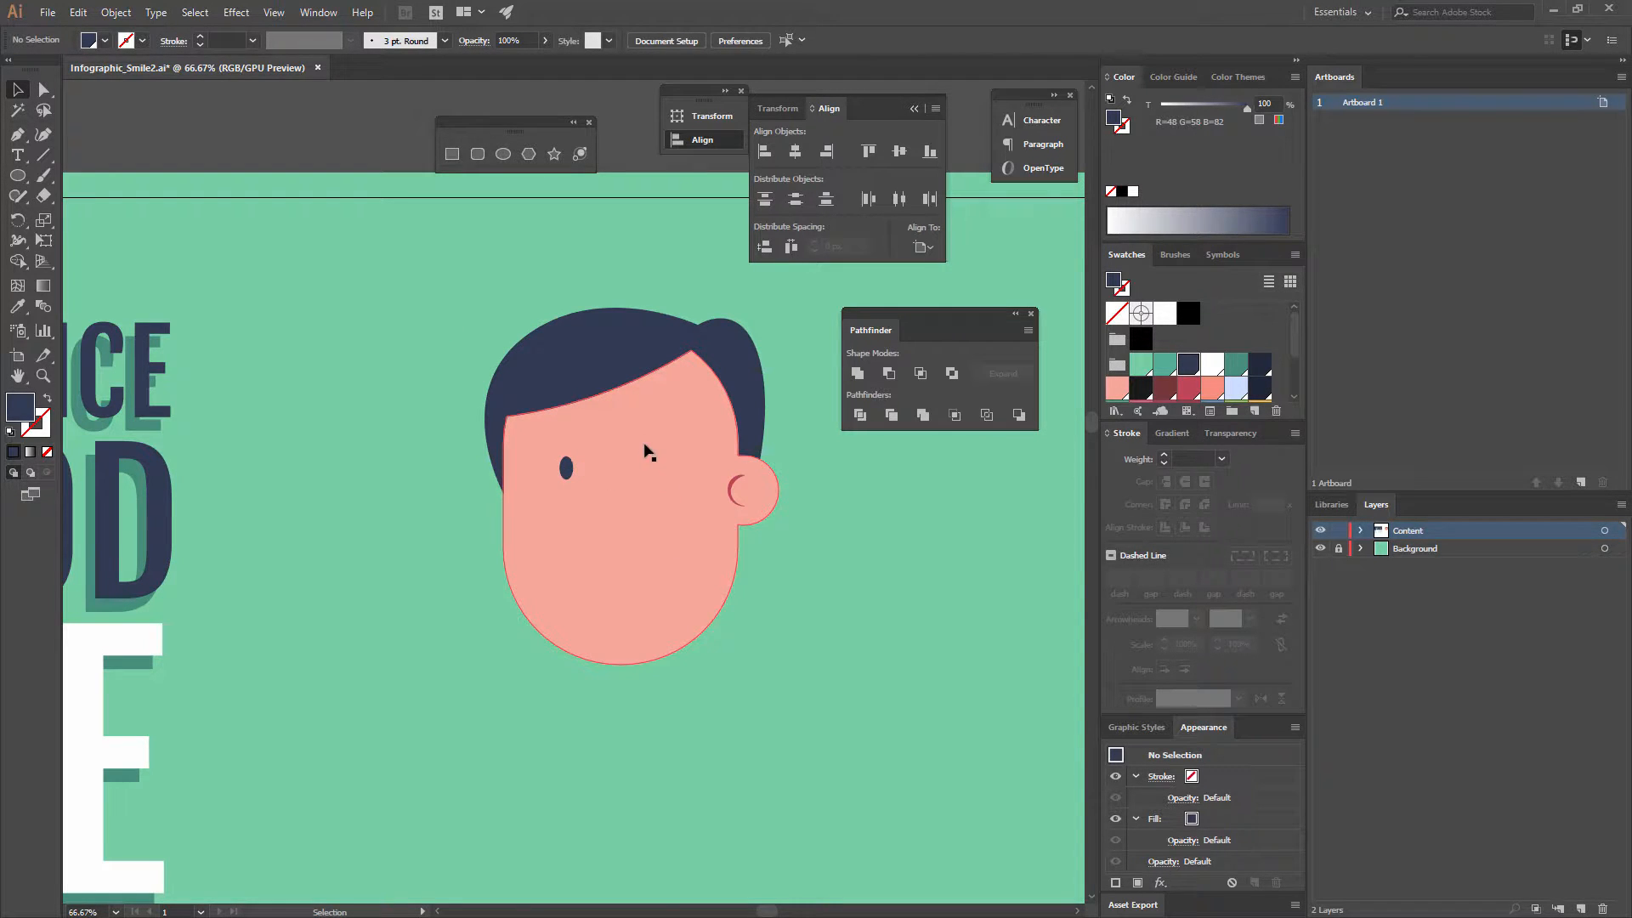
Duplicate the eye horizontally to the right to form the second eye.
{"action": "key", "text": "ctrl+equal"}
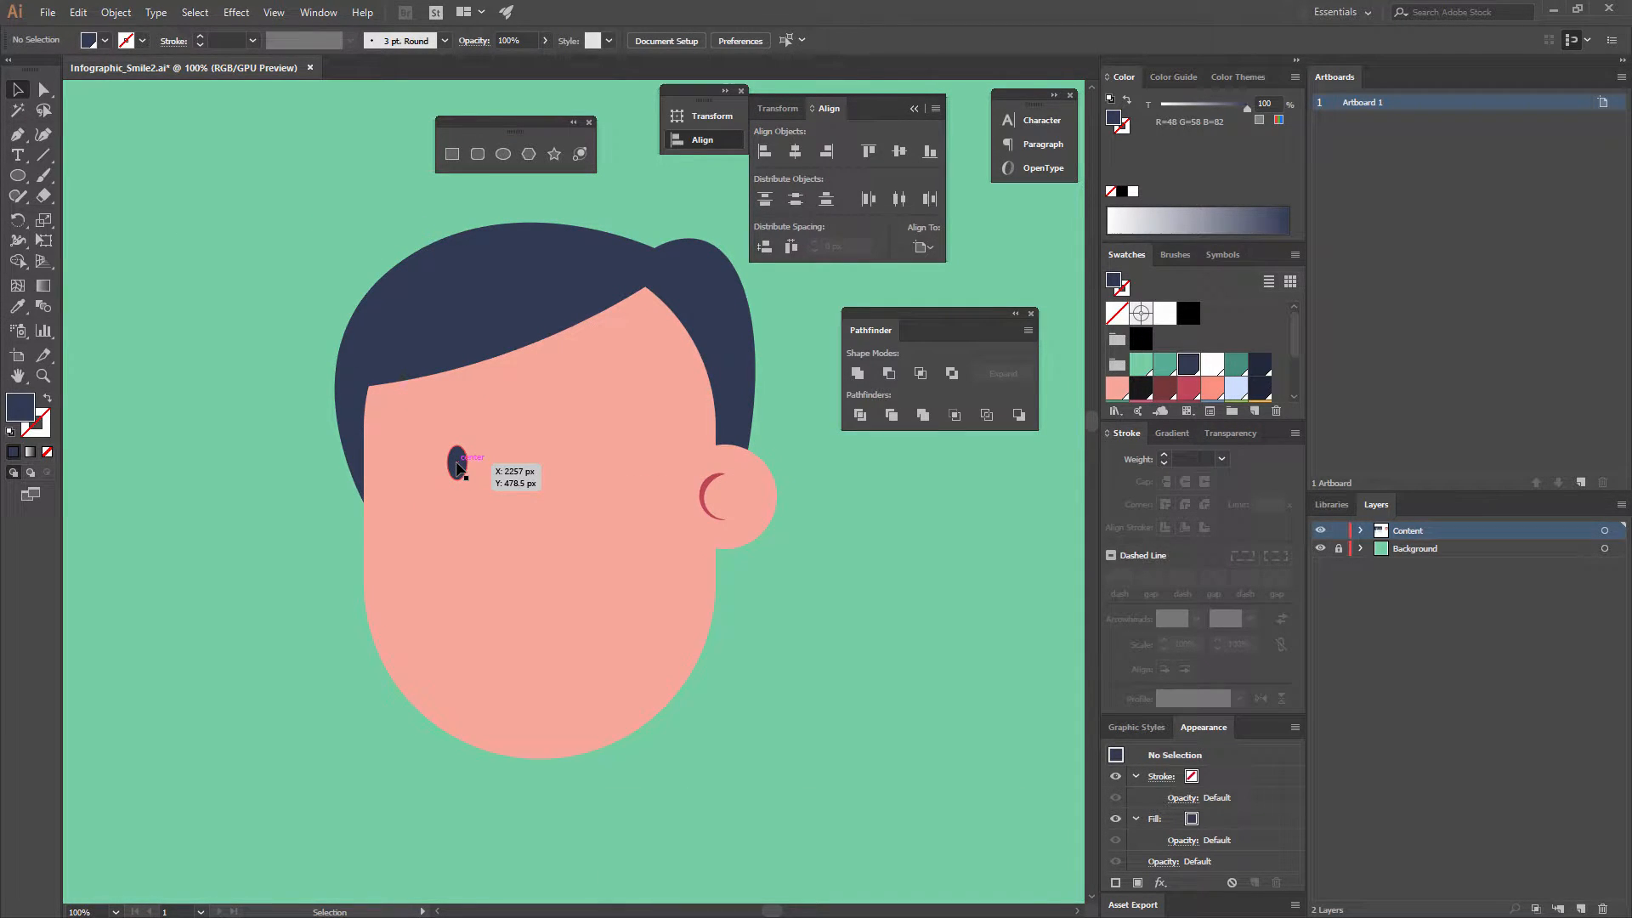
{"action": "left_click_drag", "start_coordinate": [457, 467], "coordinate": [594, 466]}
{"action": "left_click", "coordinate": [823, 563]}
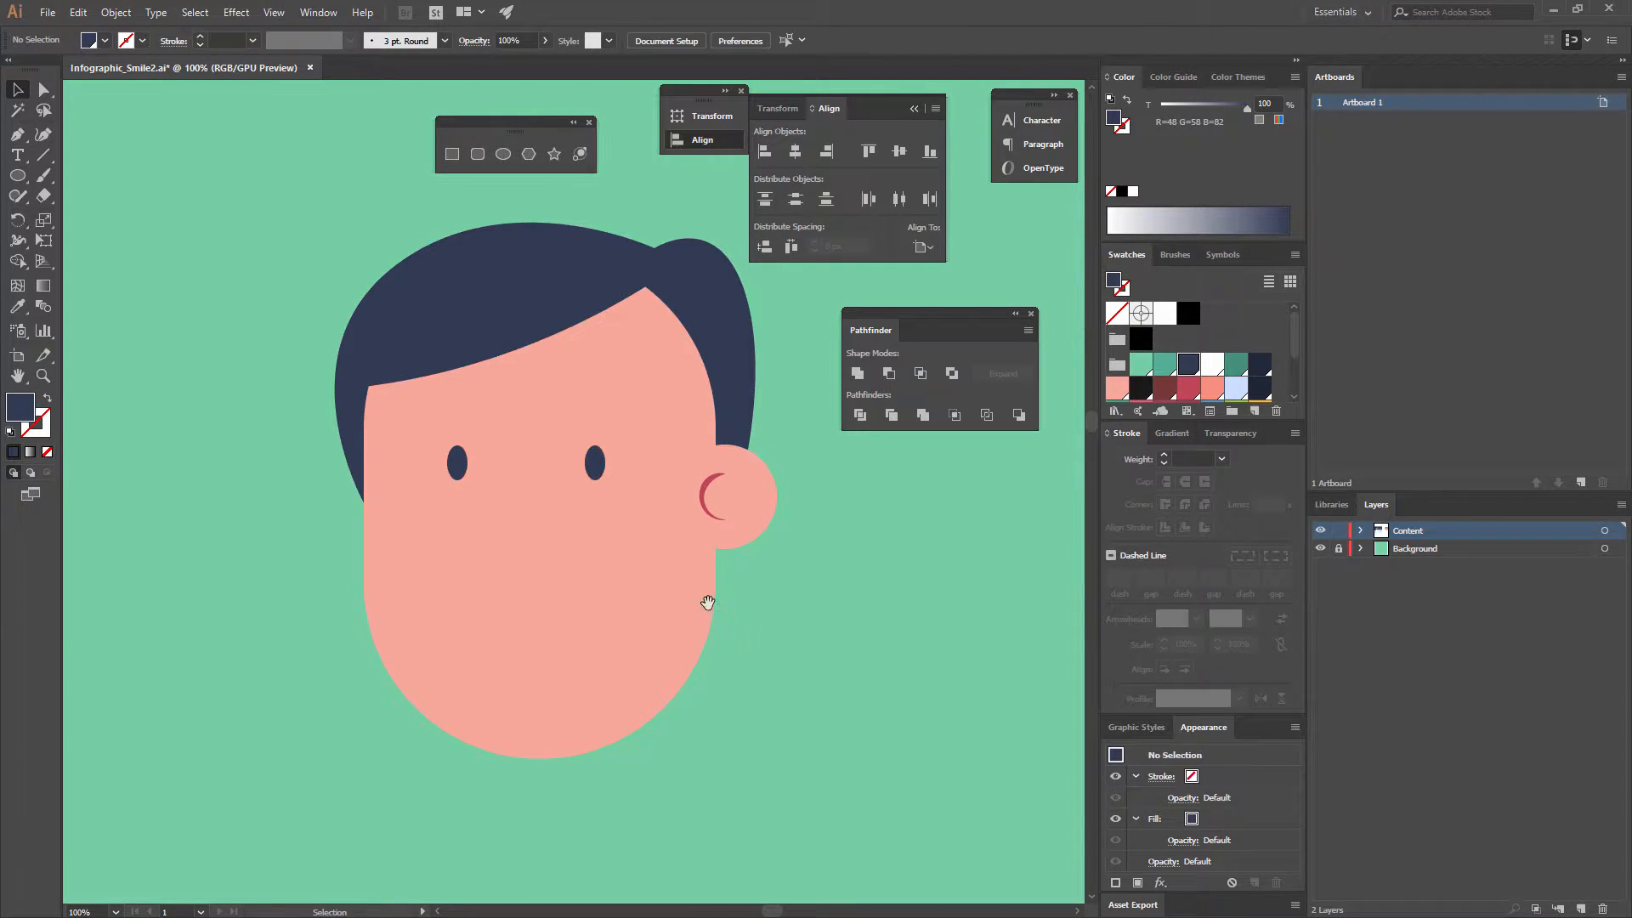
Draw a slanted Pen line about 78 px long above the left eye, with a dark navy stroke and no fill.
{"action": "left_click_drag", "start_coordinate": [707, 601], "coordinate": [754, 540]}
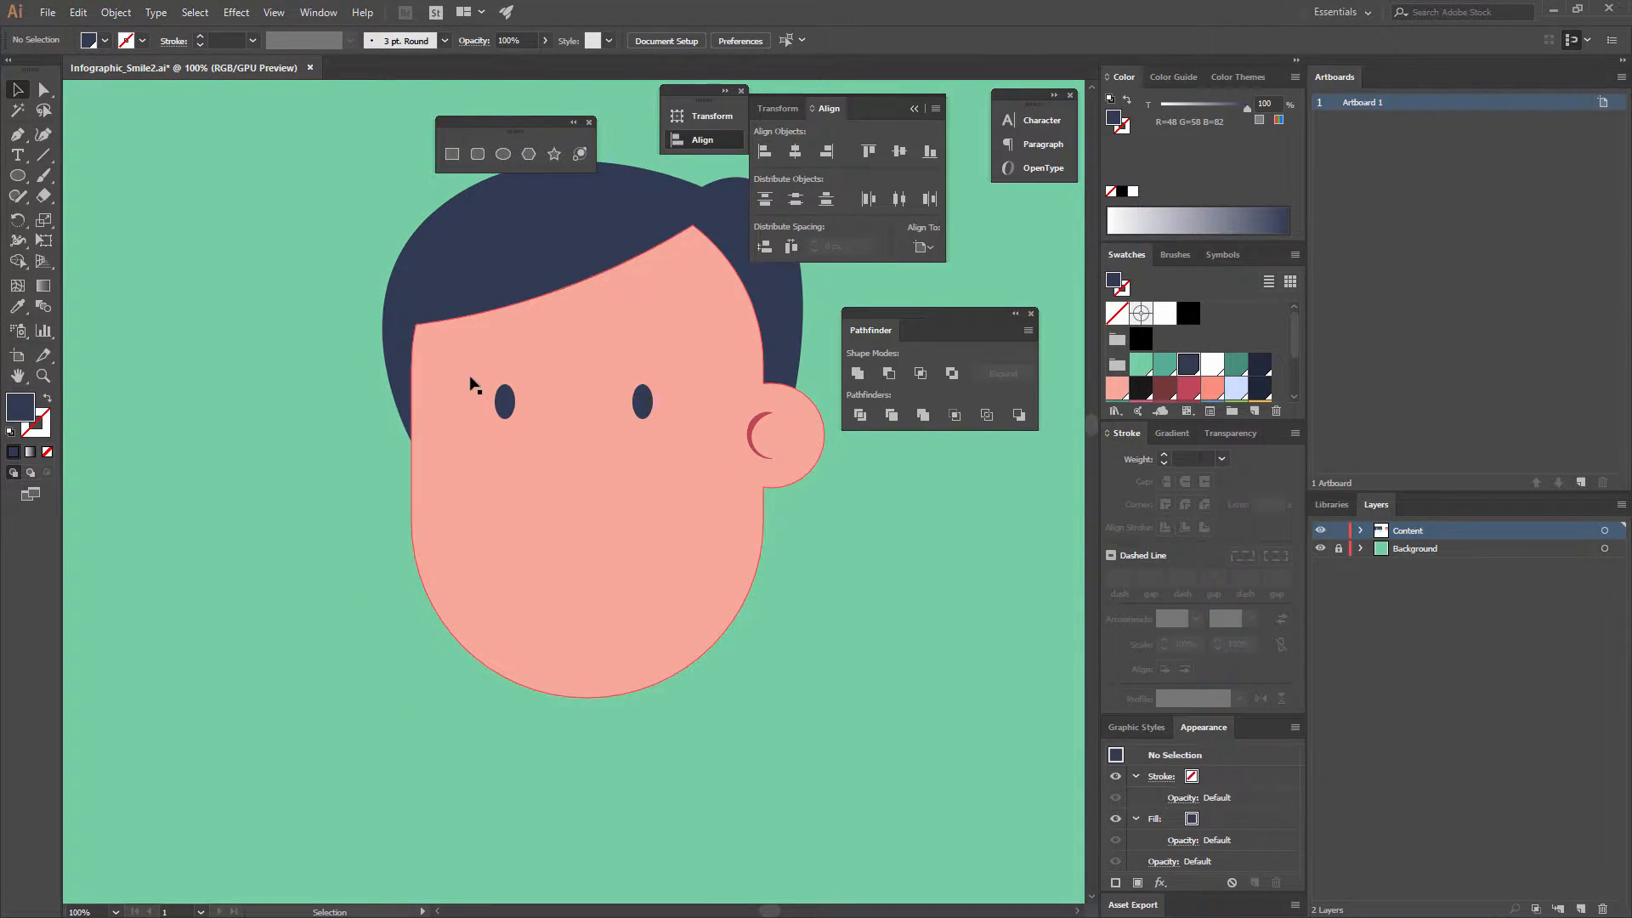
{"action": "left_click", "coordinate": [22, 136]}
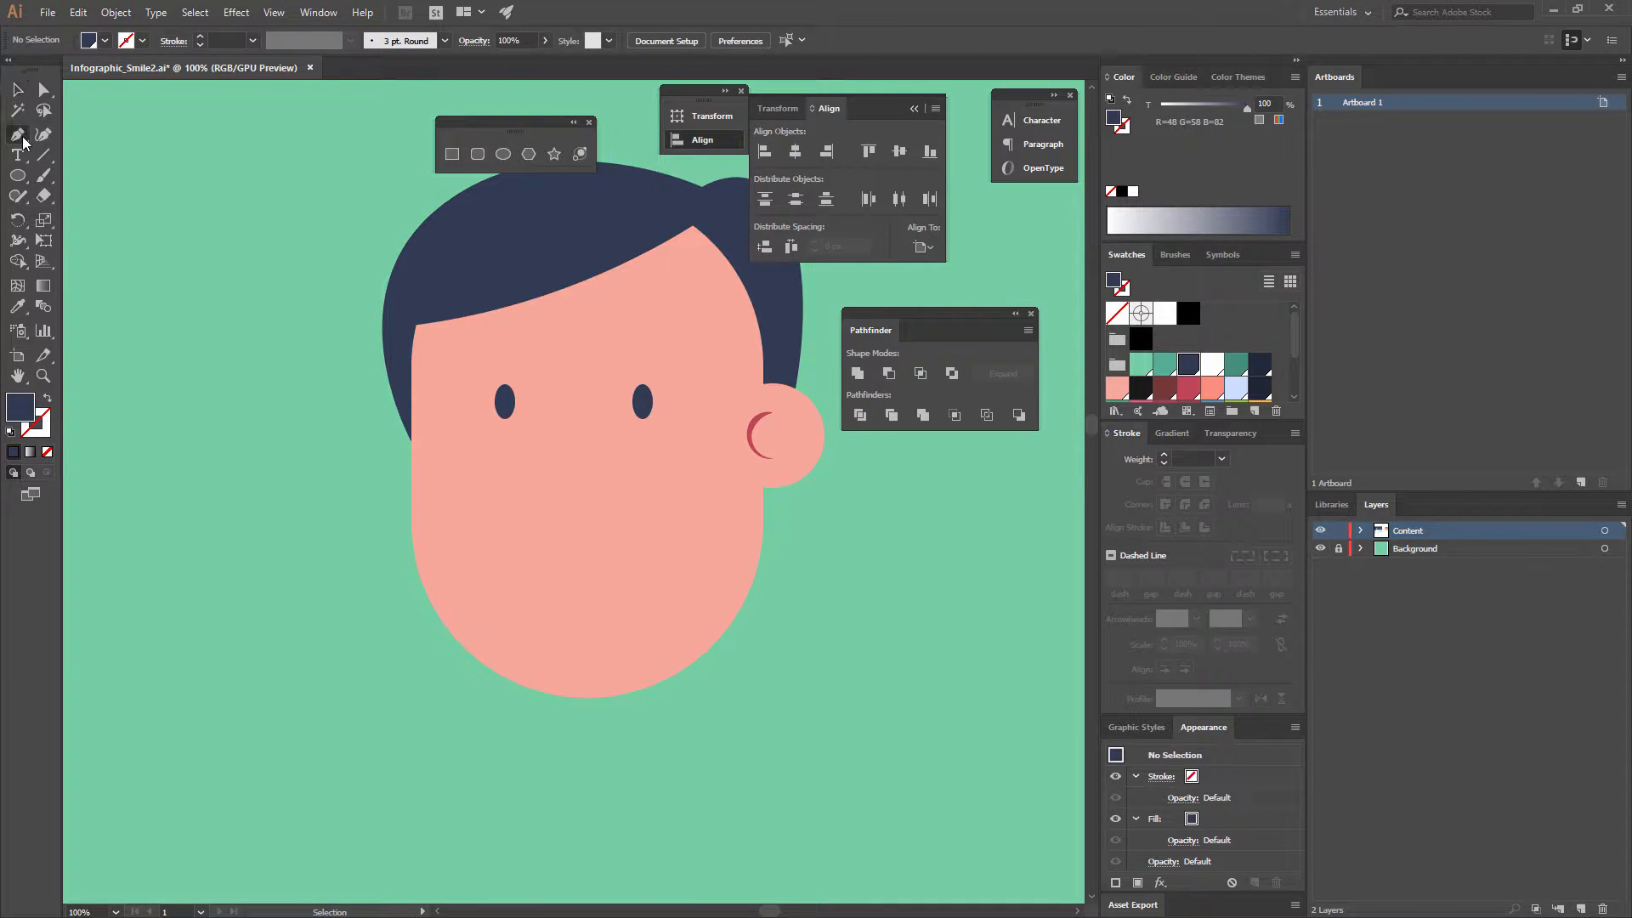
{"action": "left_click", "coordinate": [469, 354]}
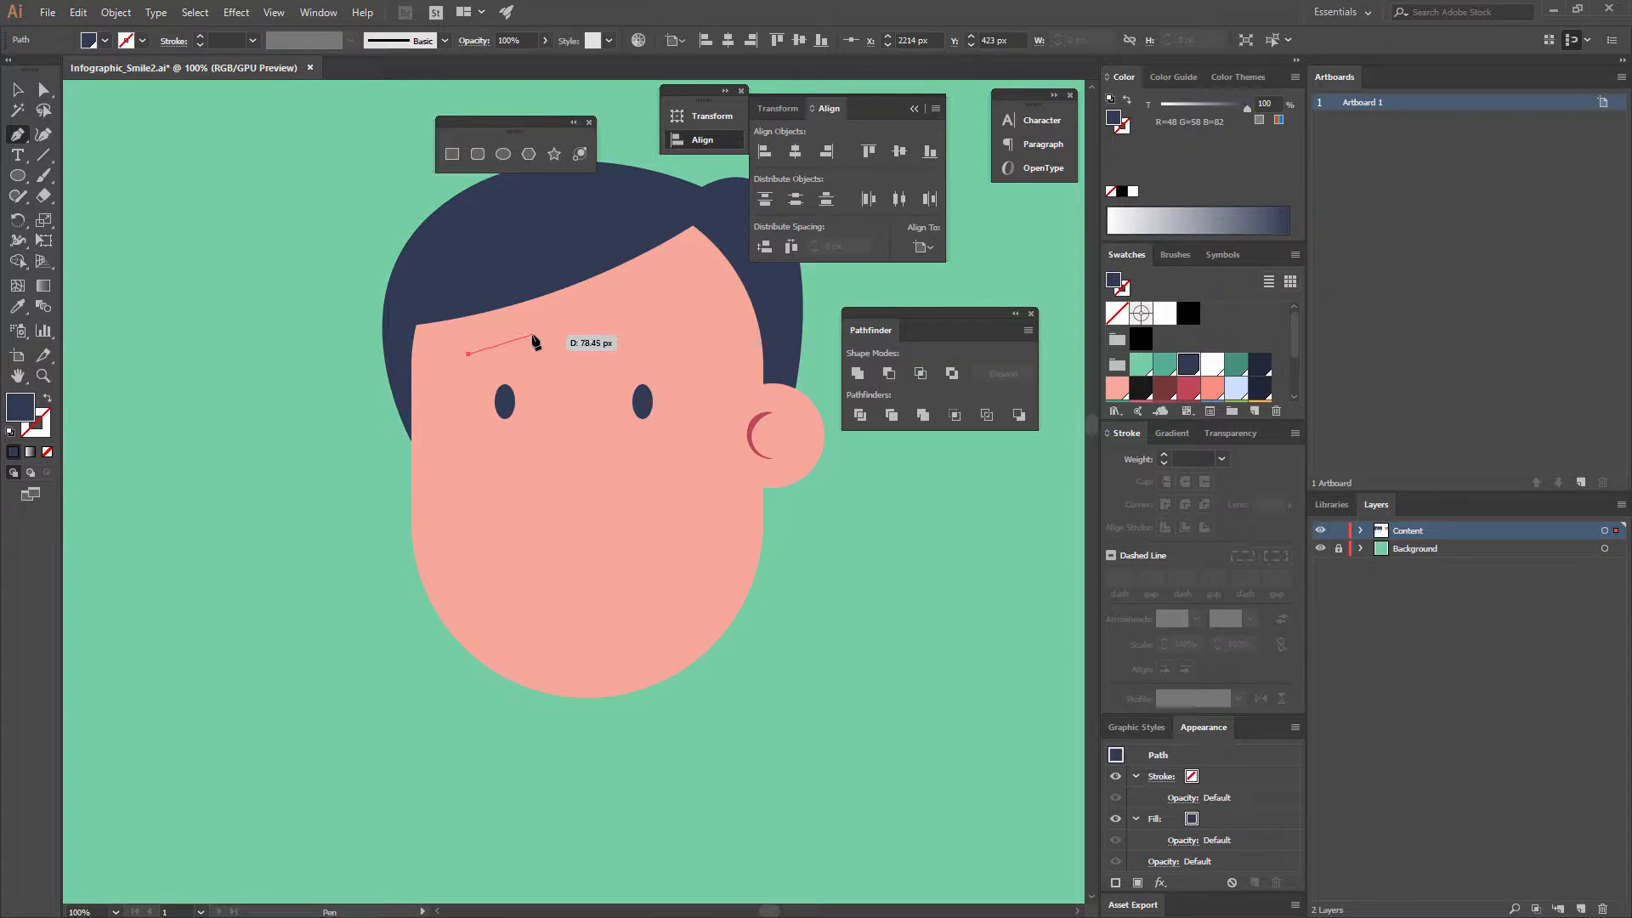
{"action": "left_click", "coordinate": [531, 335]}
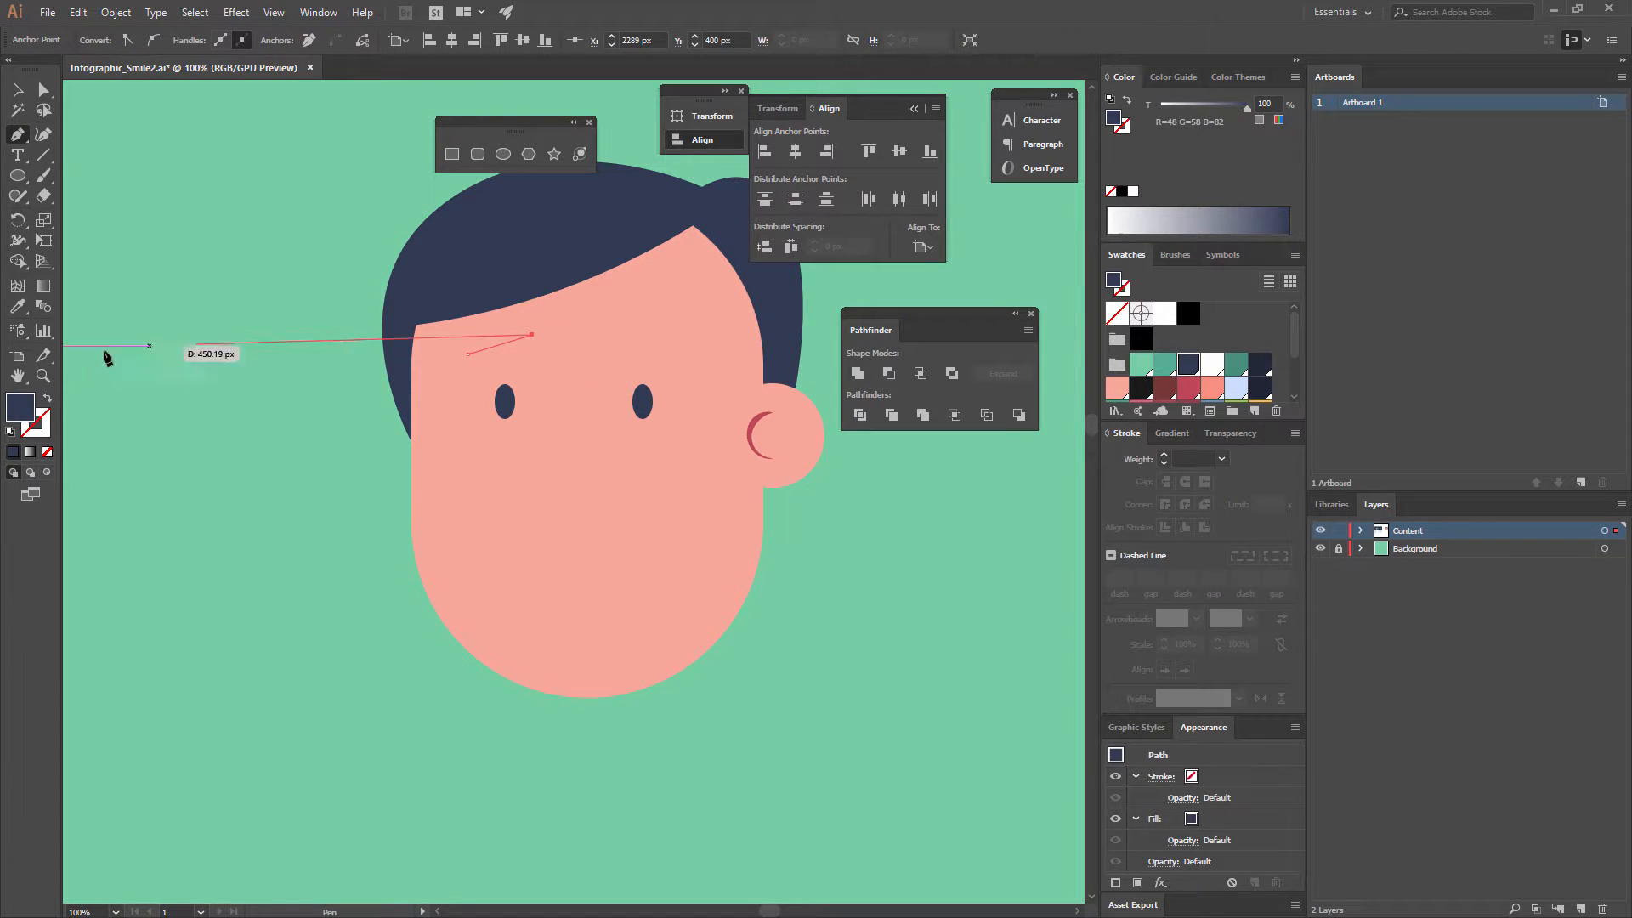
{"action": "left_click", "coordinate": [49, 399]}
{"action": "left_click", "coordinate": [49, 422]}
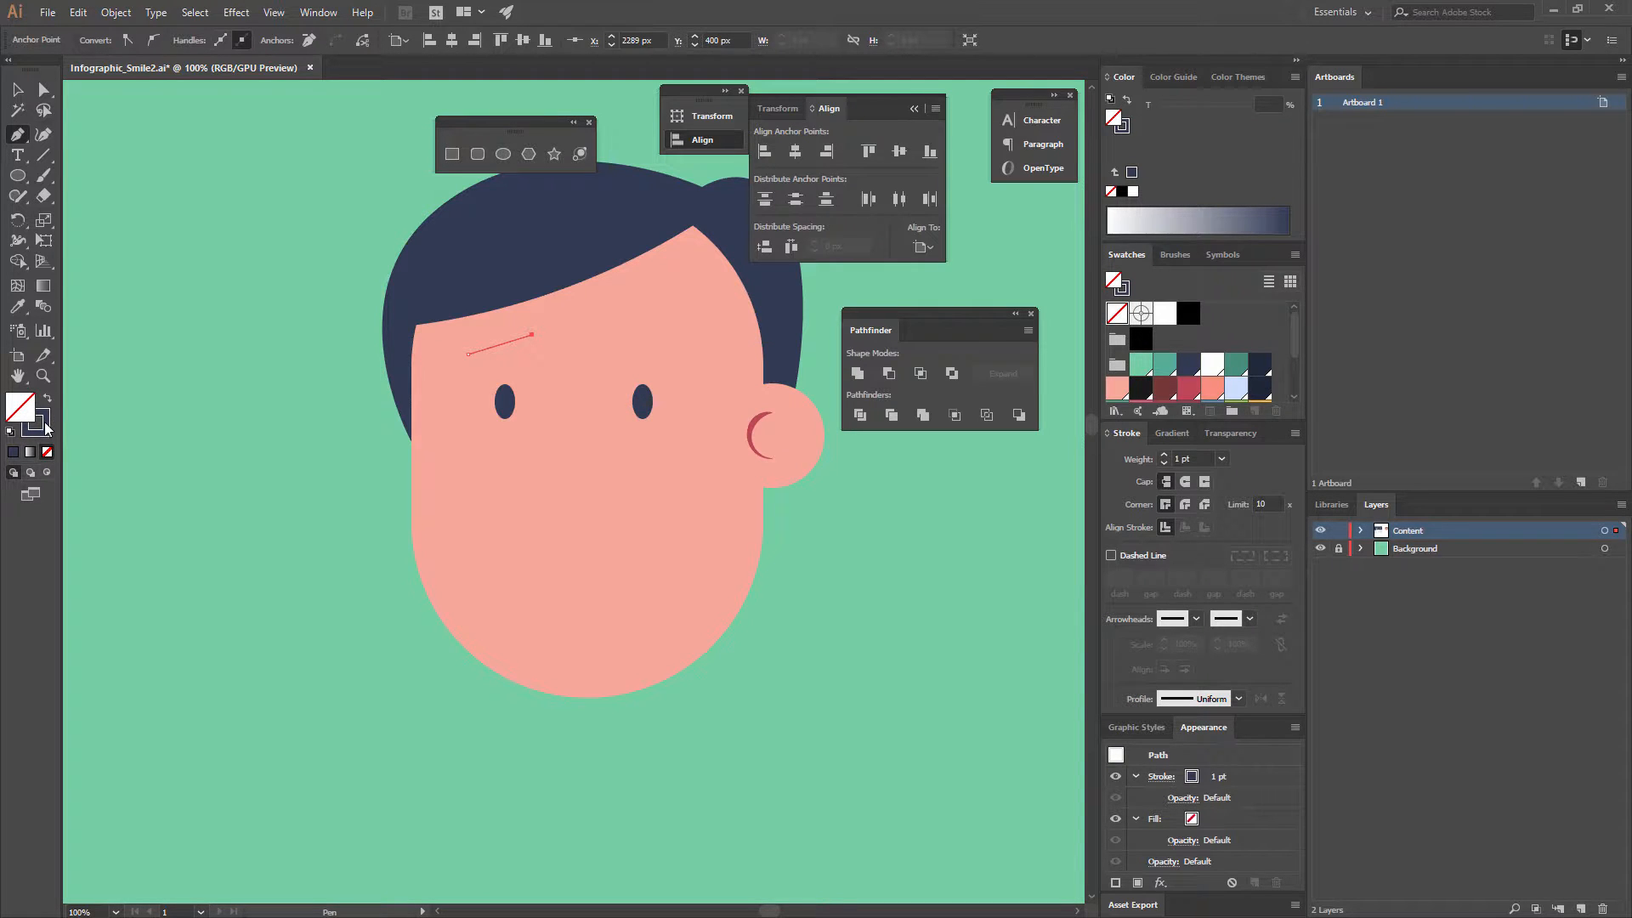
Set the eyebrow line's stroke weight to 18 pt.
{"action": "left_click", "coordinate": [1221, 457]}
{"action": "left_click", "coordinate": [1243, 679]}
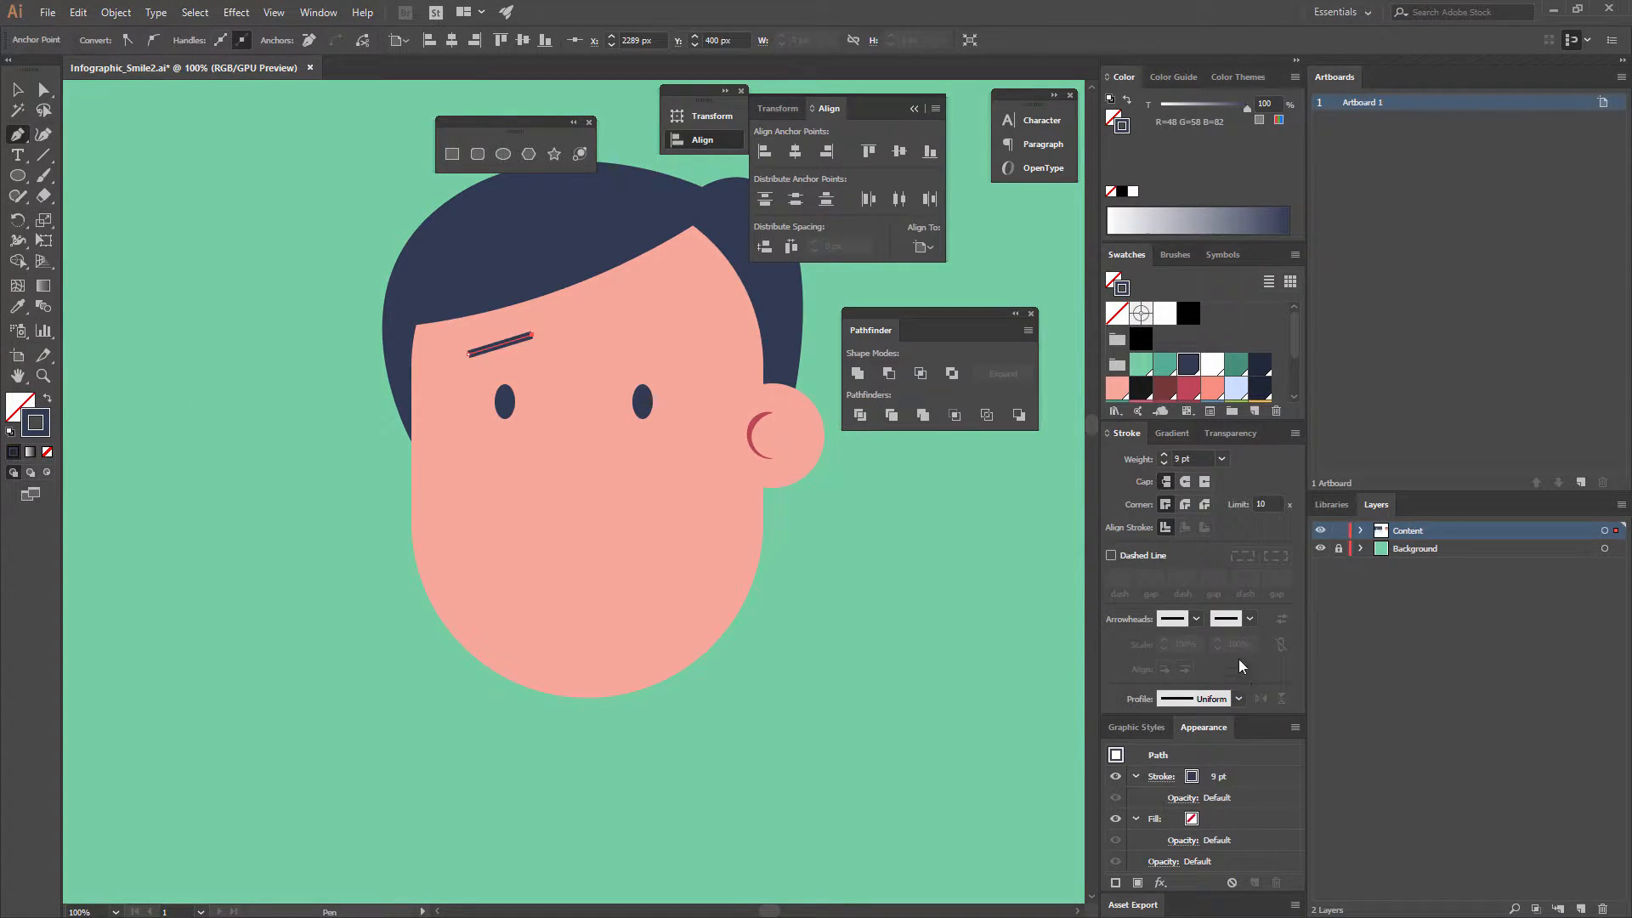
{"action": "left_click", "coordinate": [1223, 460]}
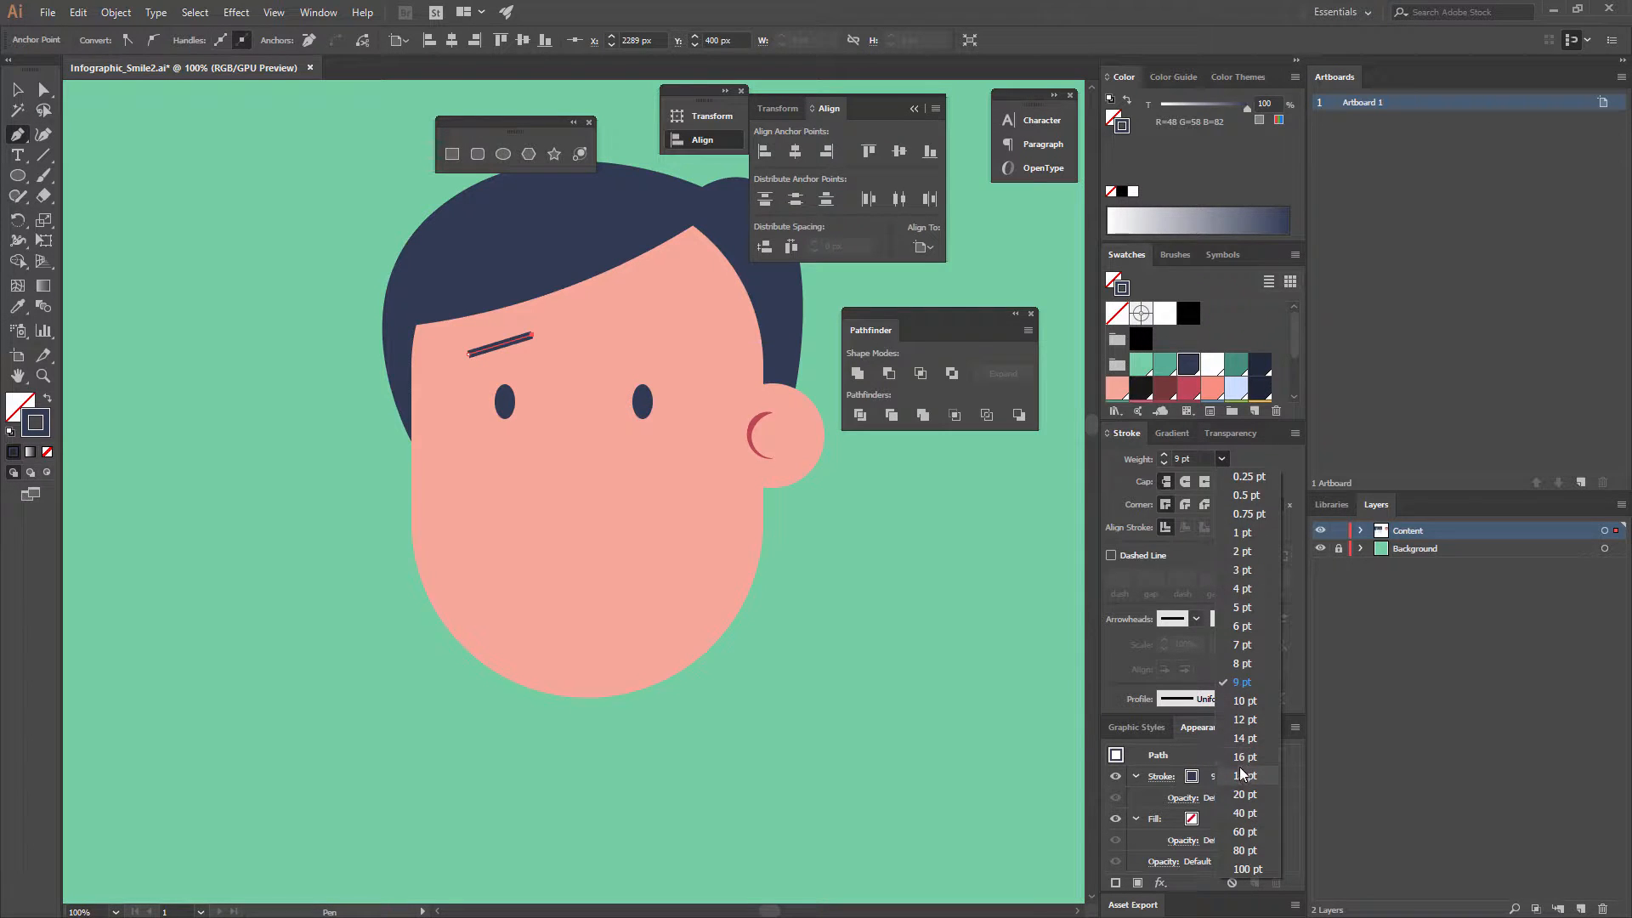
{"action": "left_click", "coordinate": [1239, 767]}
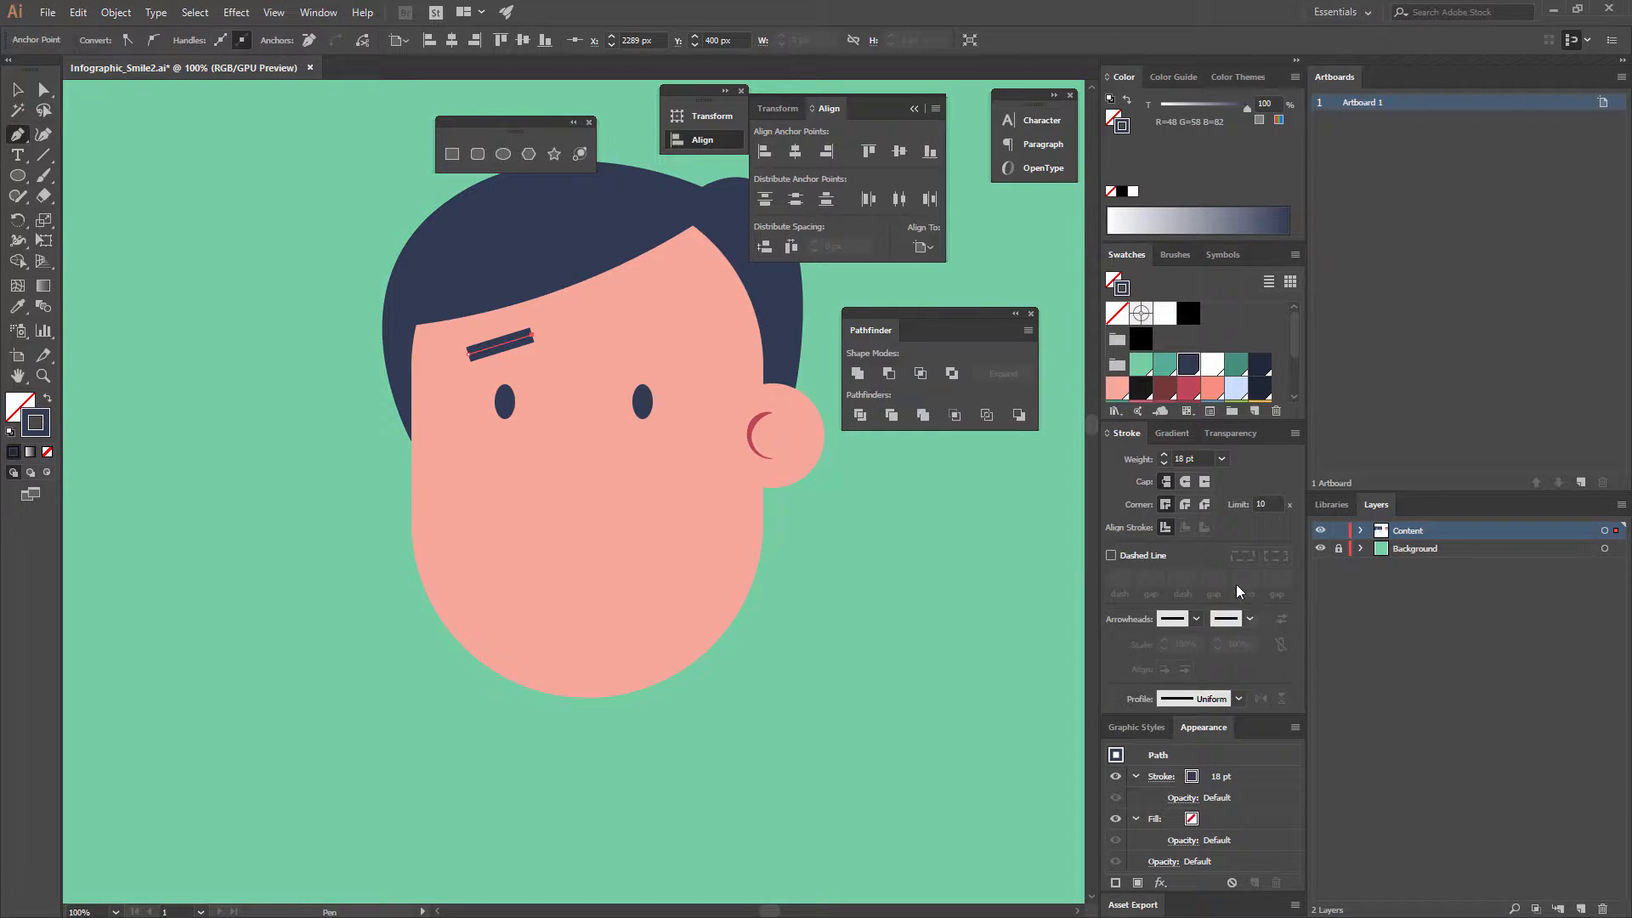
Give the eyebrow line round caps and deselect it.
{"action": "left_click", "coordinate": [1184, 481]}
{"action": "left_click", "coordinate": [19, 90]}
{"action": "left_click", "coordinate": [216, 430]}
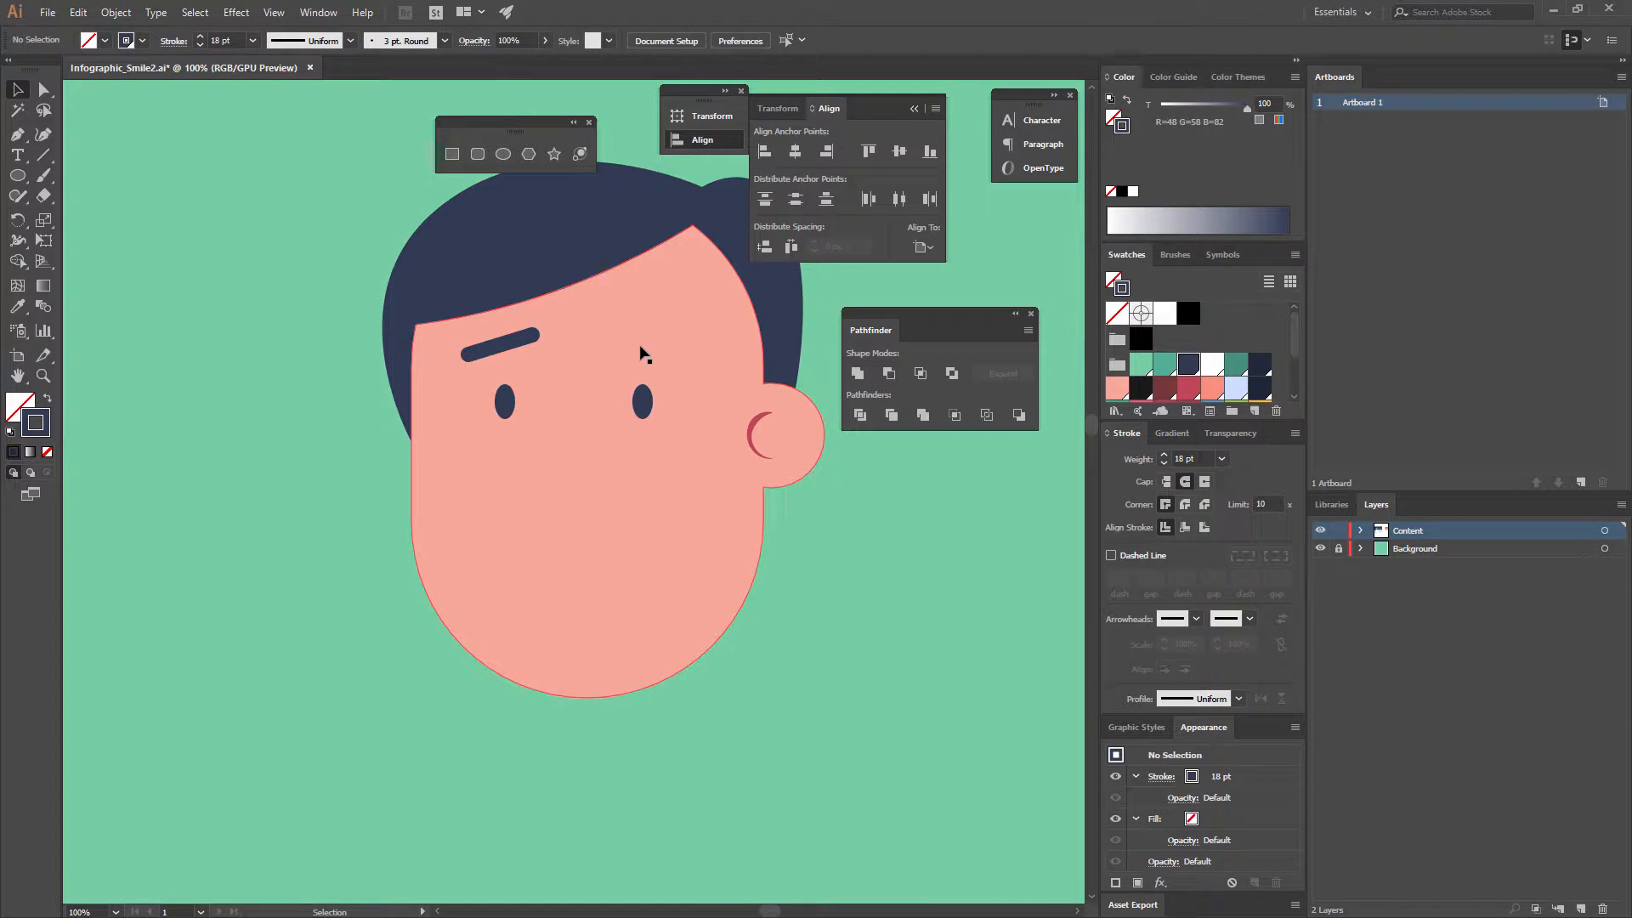
Create a copy of the eyebrow reflected across the vertical axis and place it above the right eye.
{"action": "left_click", "coordinate": [481, 355]}
{"action": "right_click", "coordinate": [499, 345]}
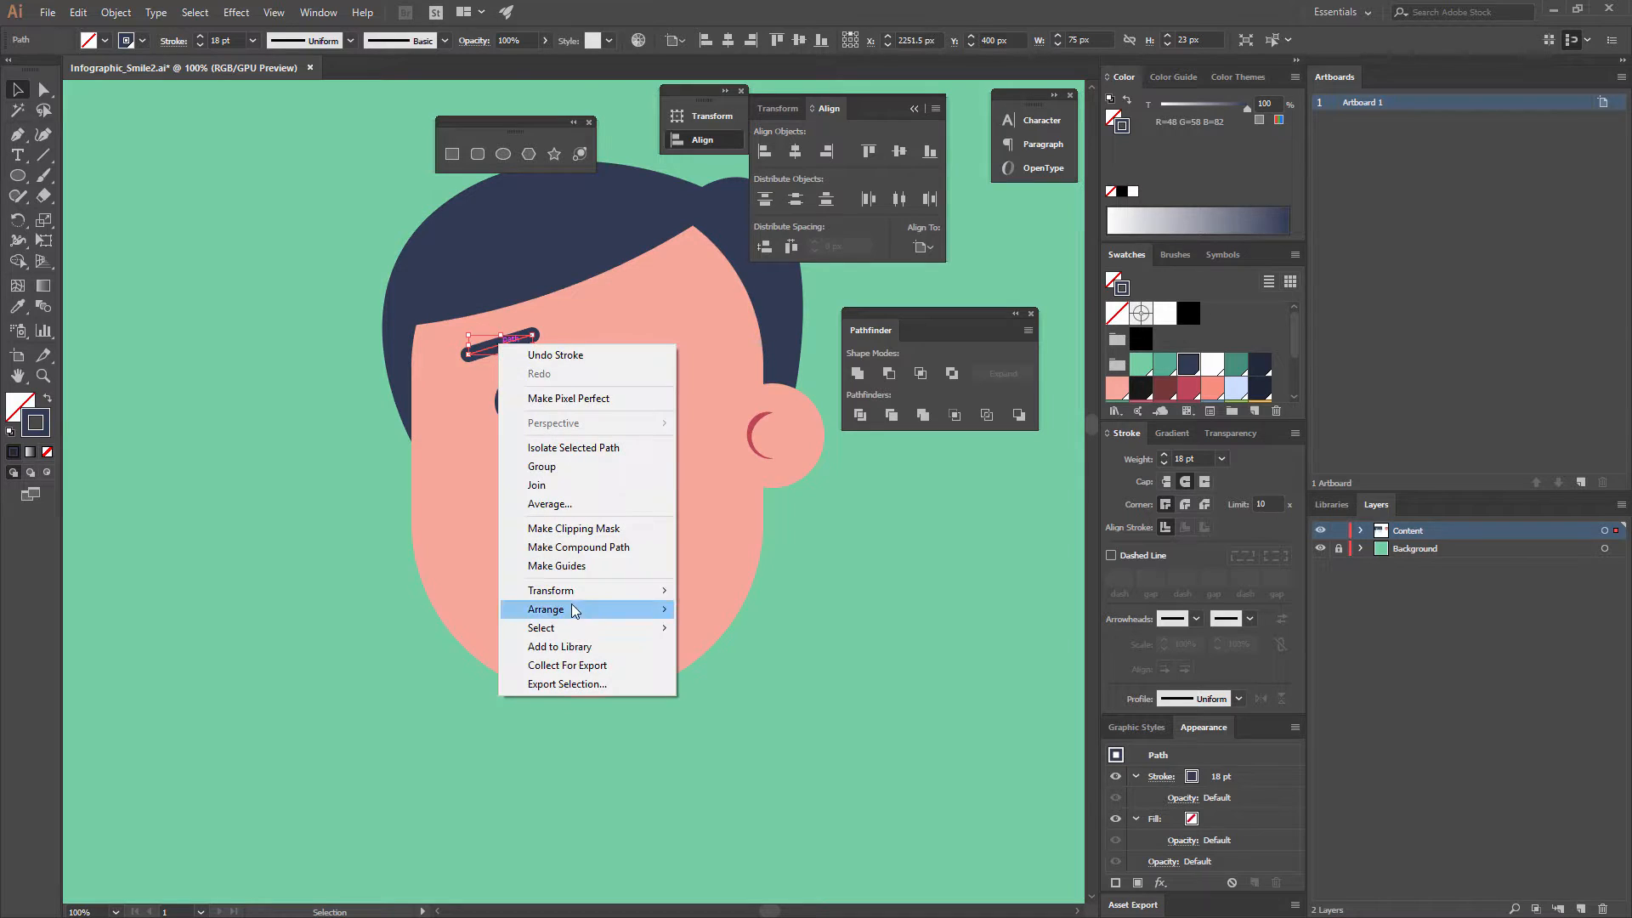
{"action": "mouse_move", "coordinate": [565, 595]}
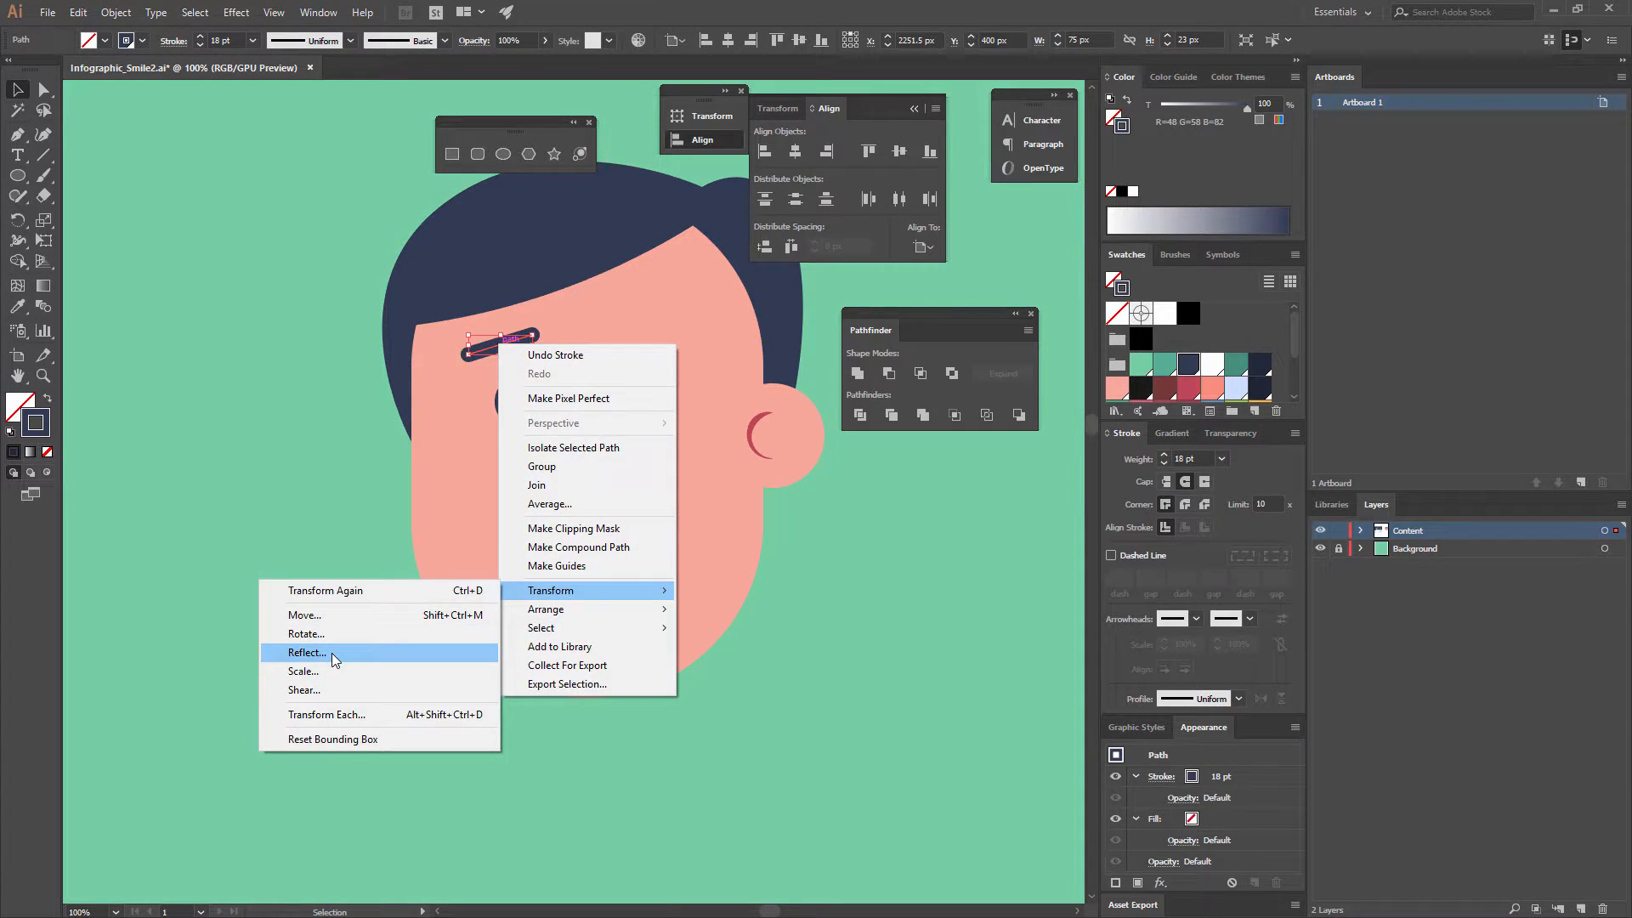
{"action": "left_click", "coordinate": [332, 654]}
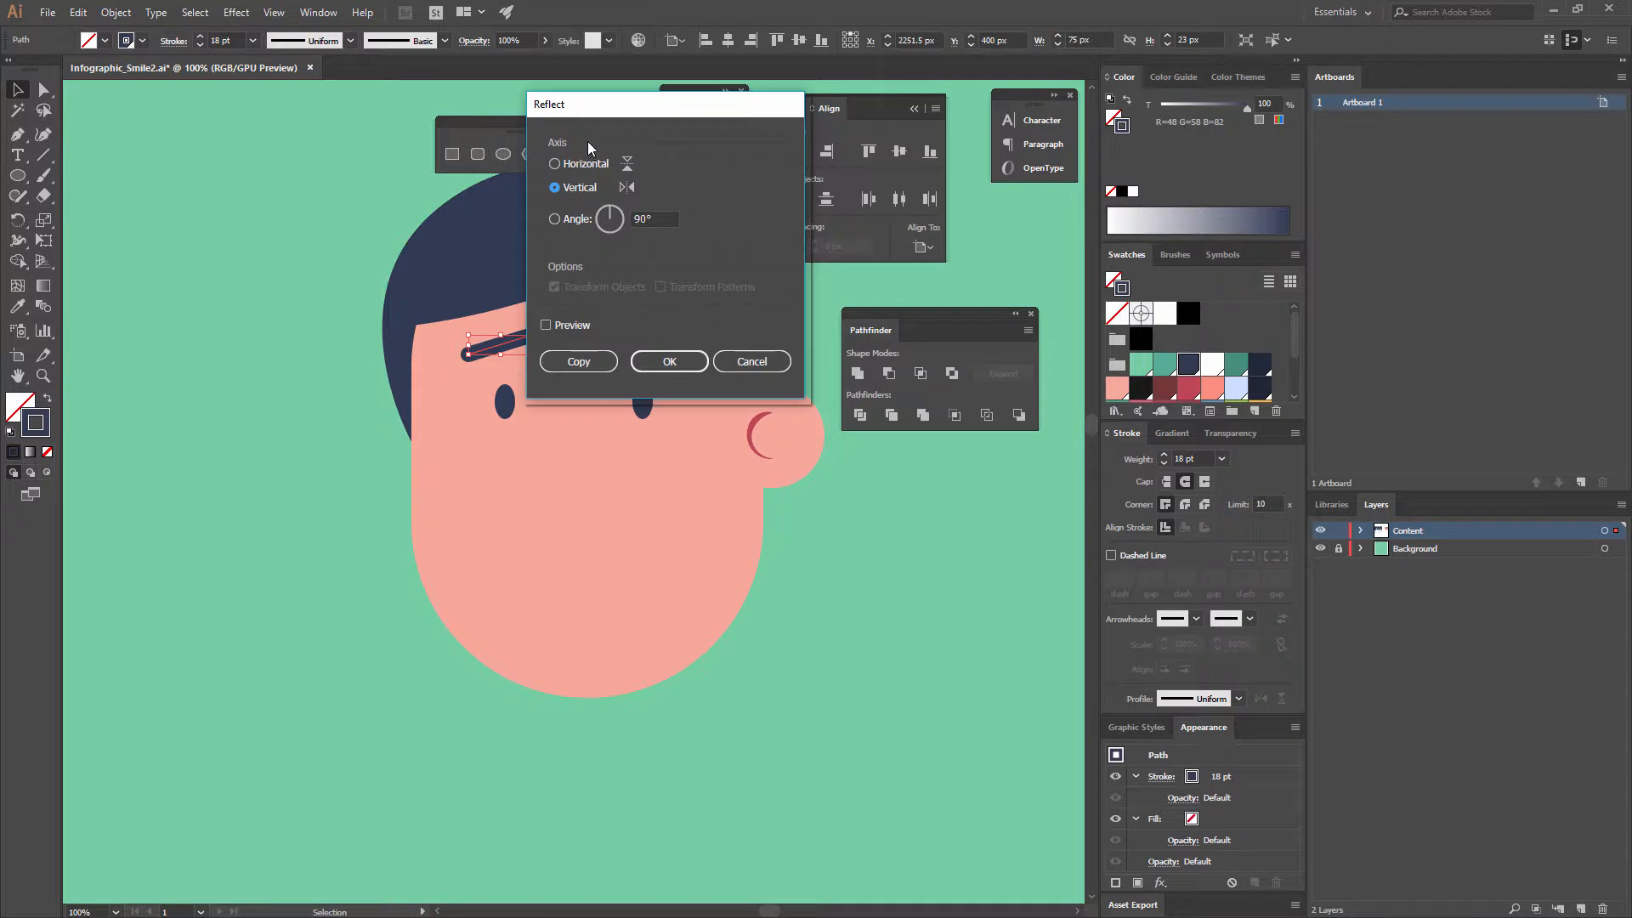
{"action": "left_click", "coordinate": [566, 327]}
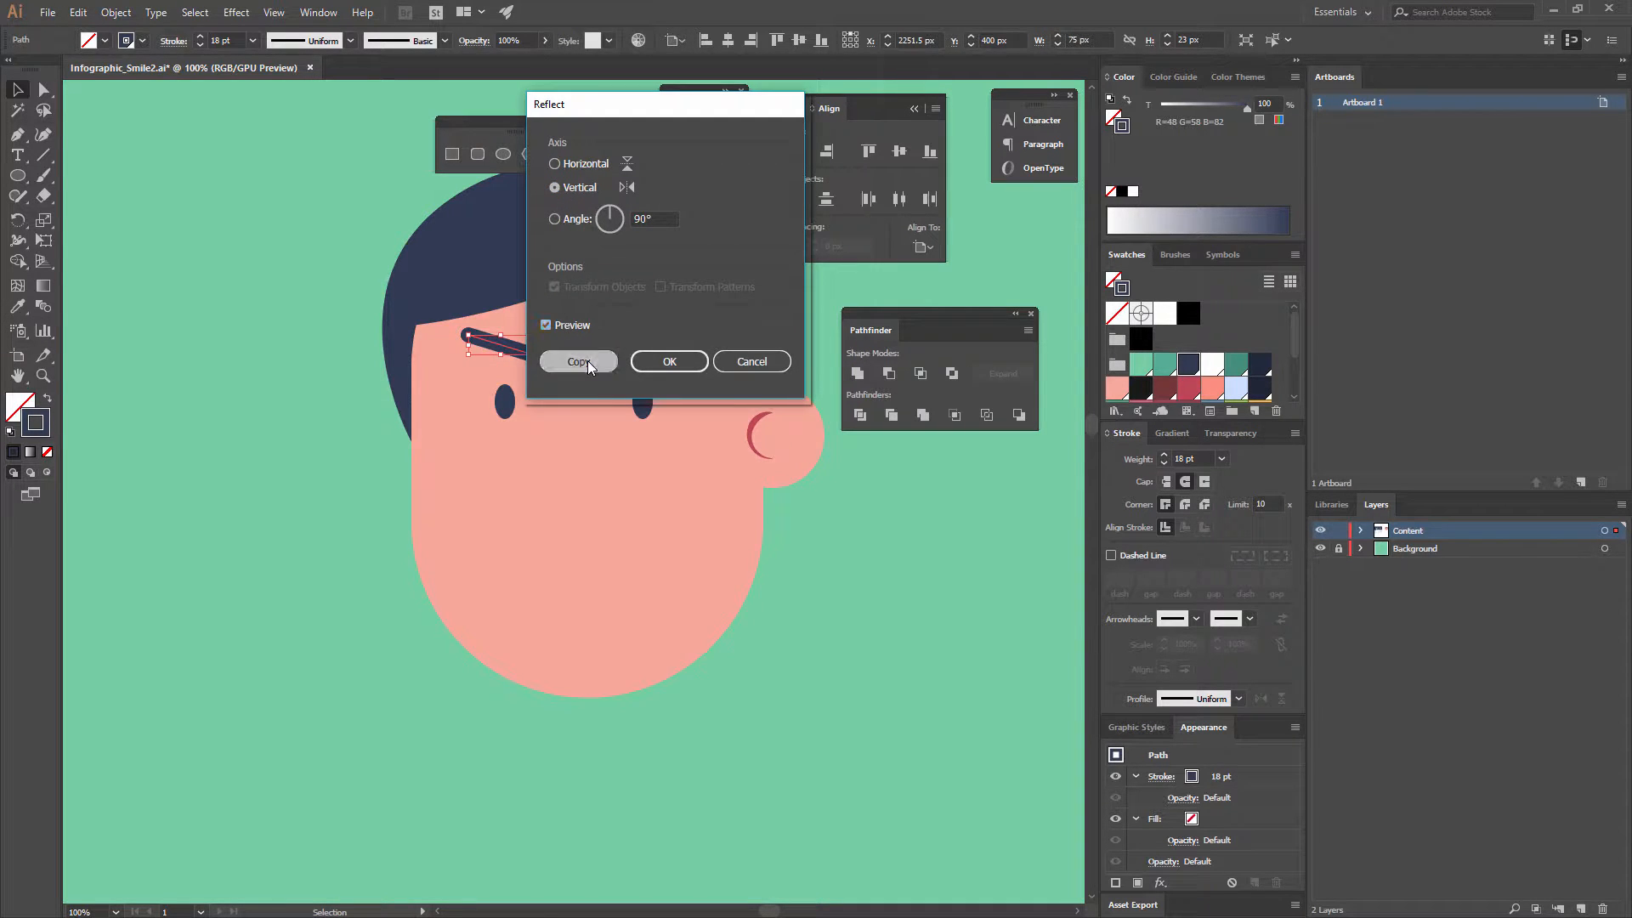
{"action": "left_click", "coordinate": [588, 360]}
{"action": "left_click", "coordinate": [831, 507]}
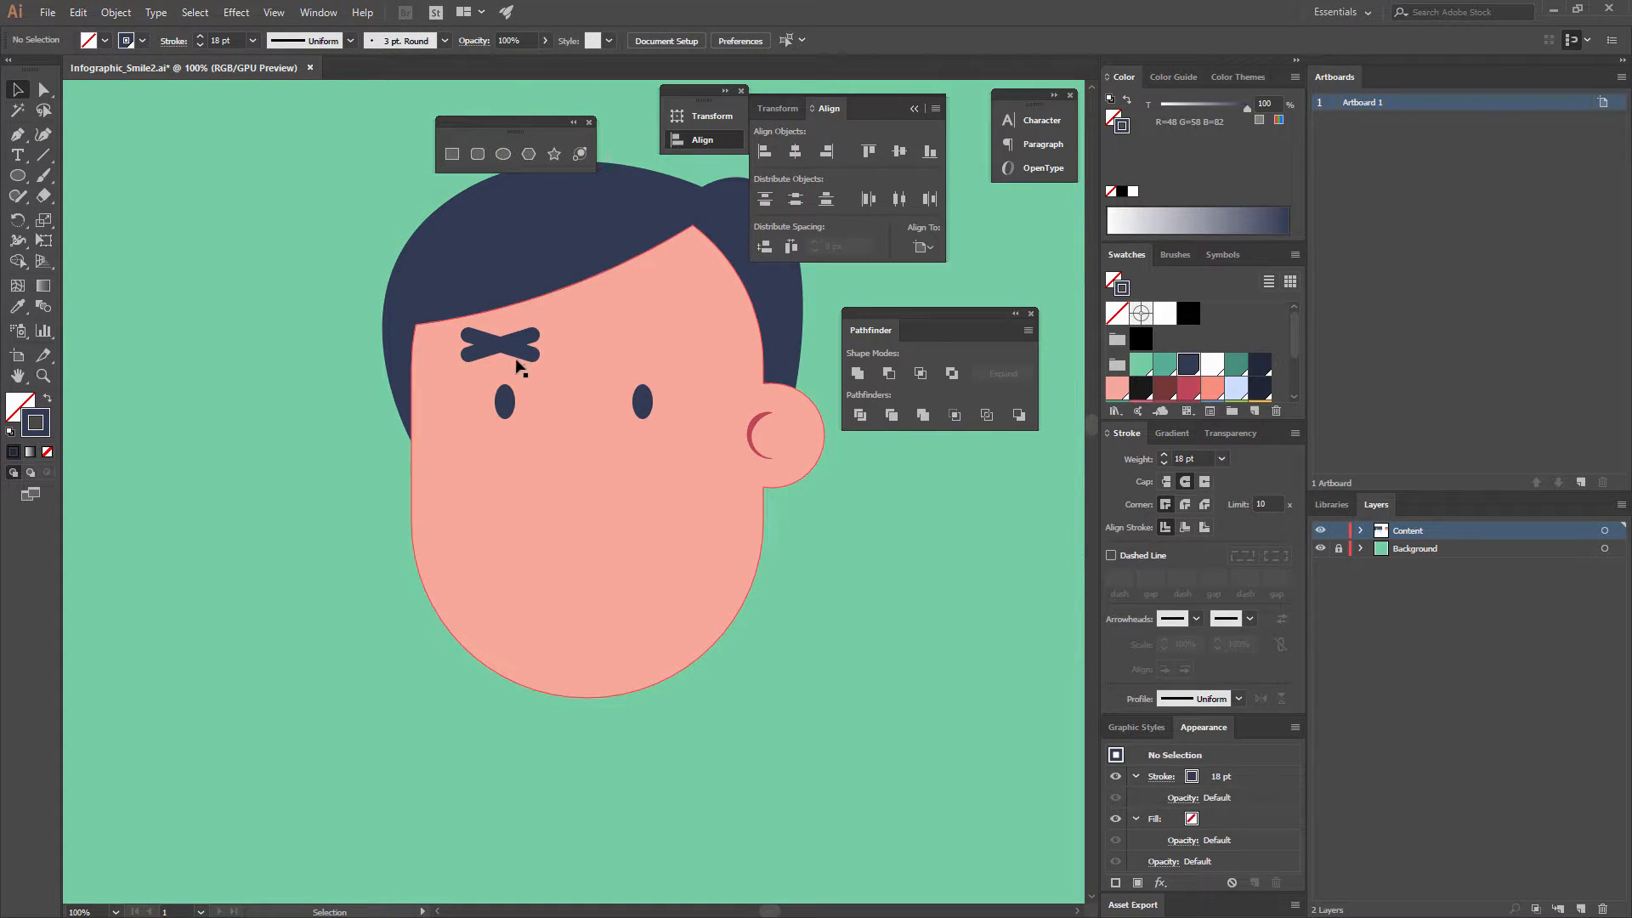
{"action": "mouse_move", "coordinate": [515, 345]}
{"action": "left_mouse_down"}
{"action": "mouse_move", "coordinate": [674, 356]}
{"action": "mouse_move", "coordinate": [660, 349]}
{"action": "left_mouse_up"}
{"action": "left_click", "coordinate": [853, 528]}
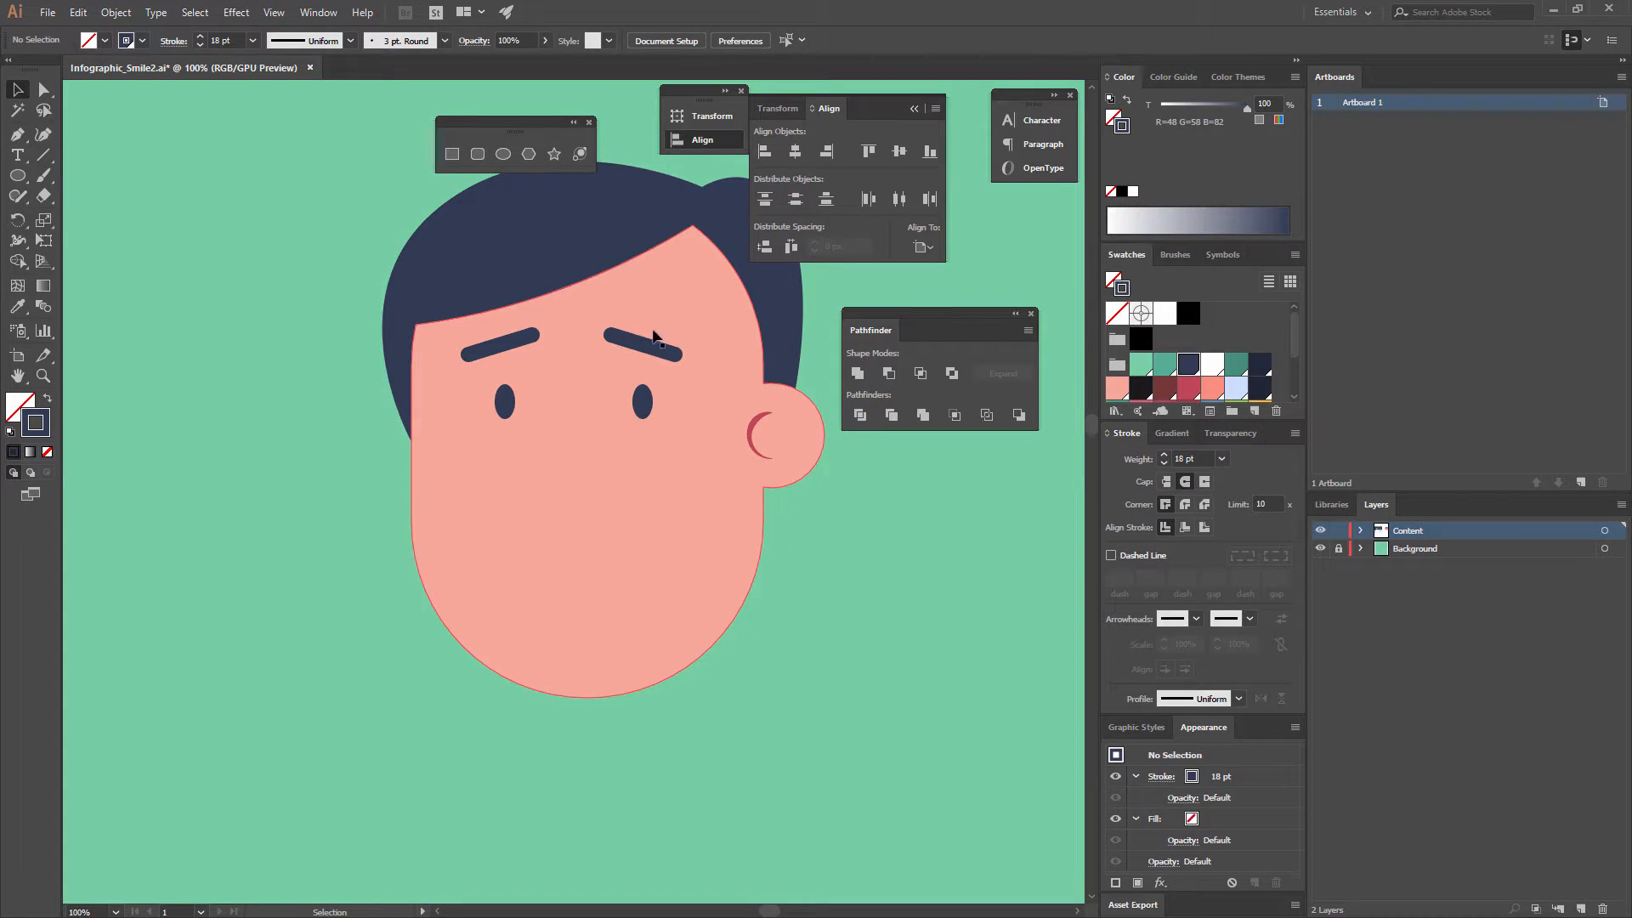
Draw a nose with the Pen tool between the eyes, a vertical line ending in a curved tip, about 50 by 109 px.
{"action": "left_click_drag", "start_coordinate": [637, 468], "coordinate": [675, 488]}
{"action": "left_click", "coordinate": [17, 135]}
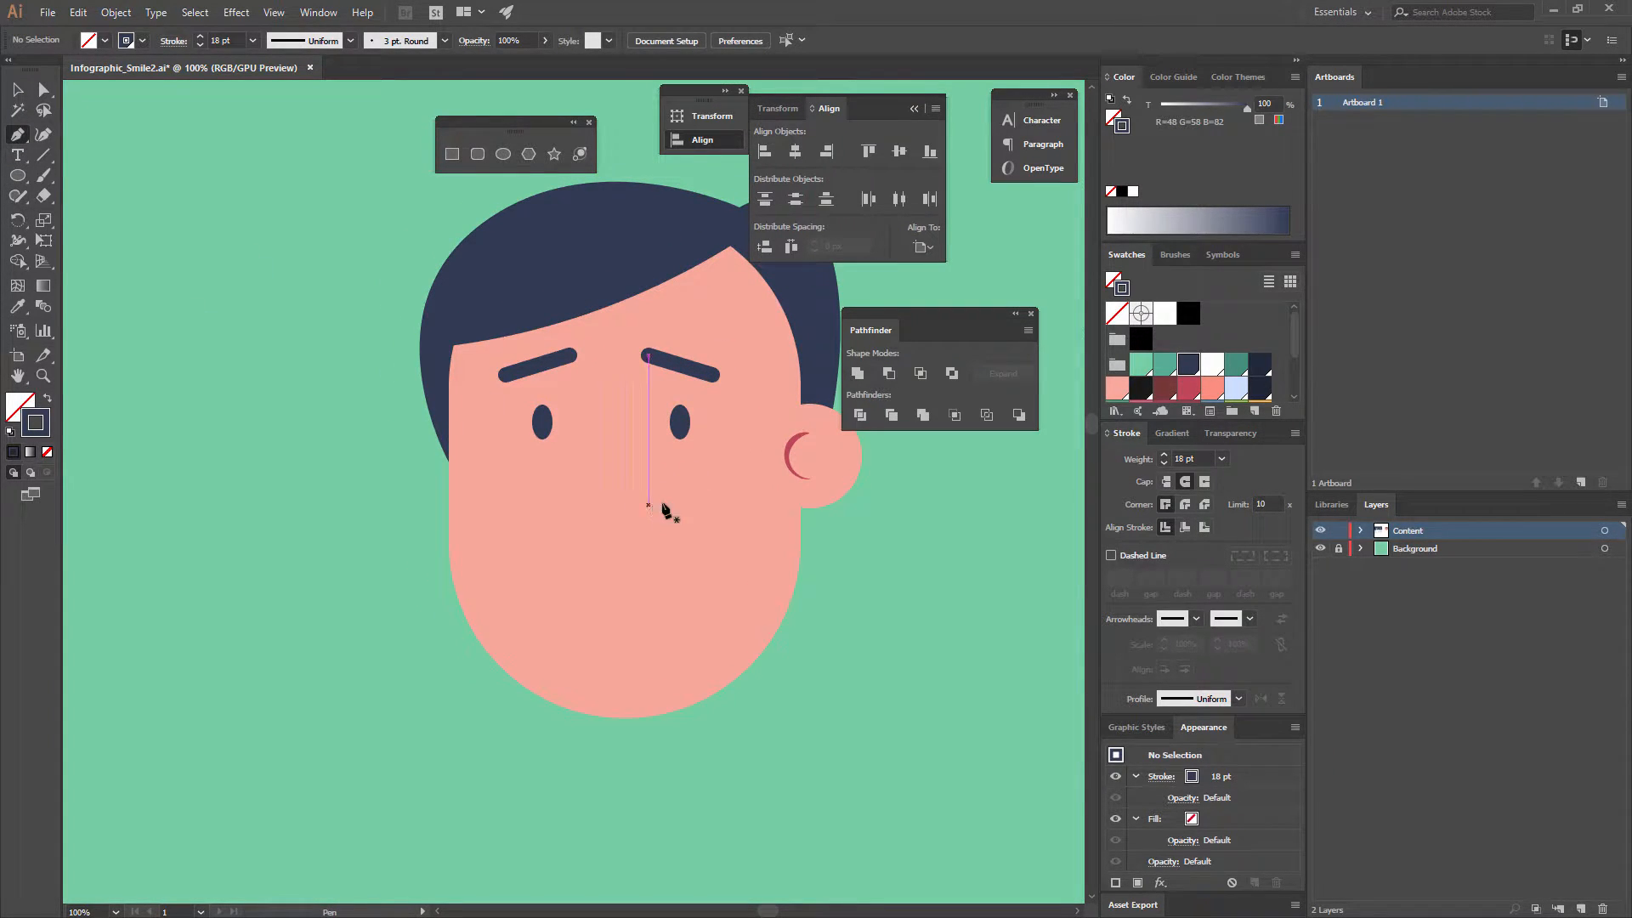
{"action": "left_click", "coordinate": [607, 448]}
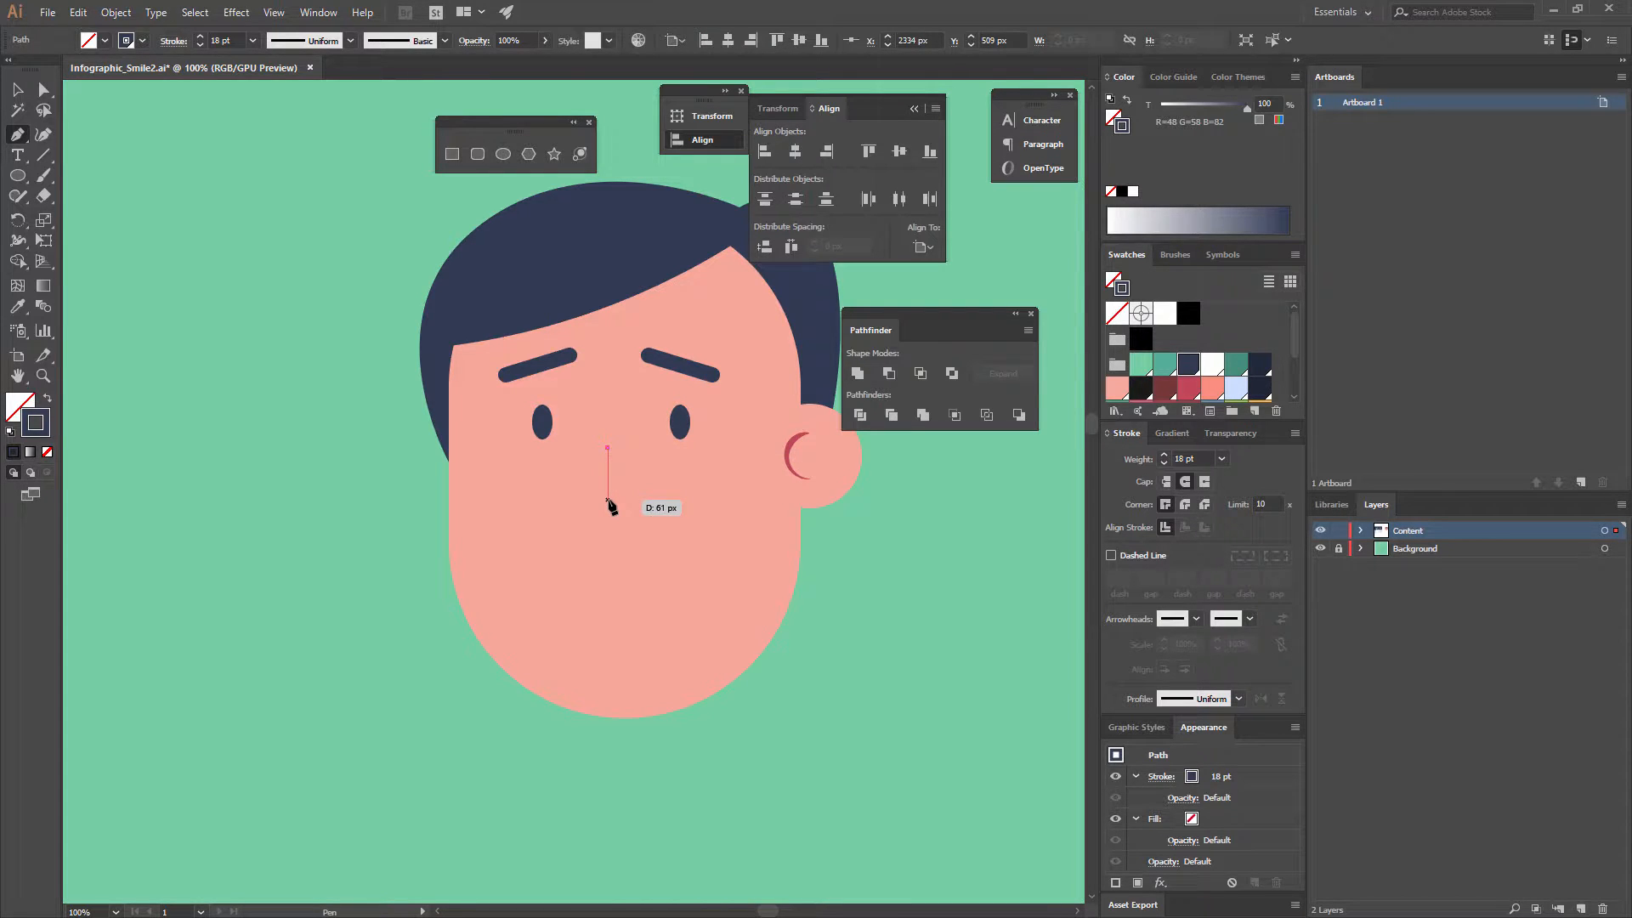
{"action": "left_click", "coordinate": [607, 501]}
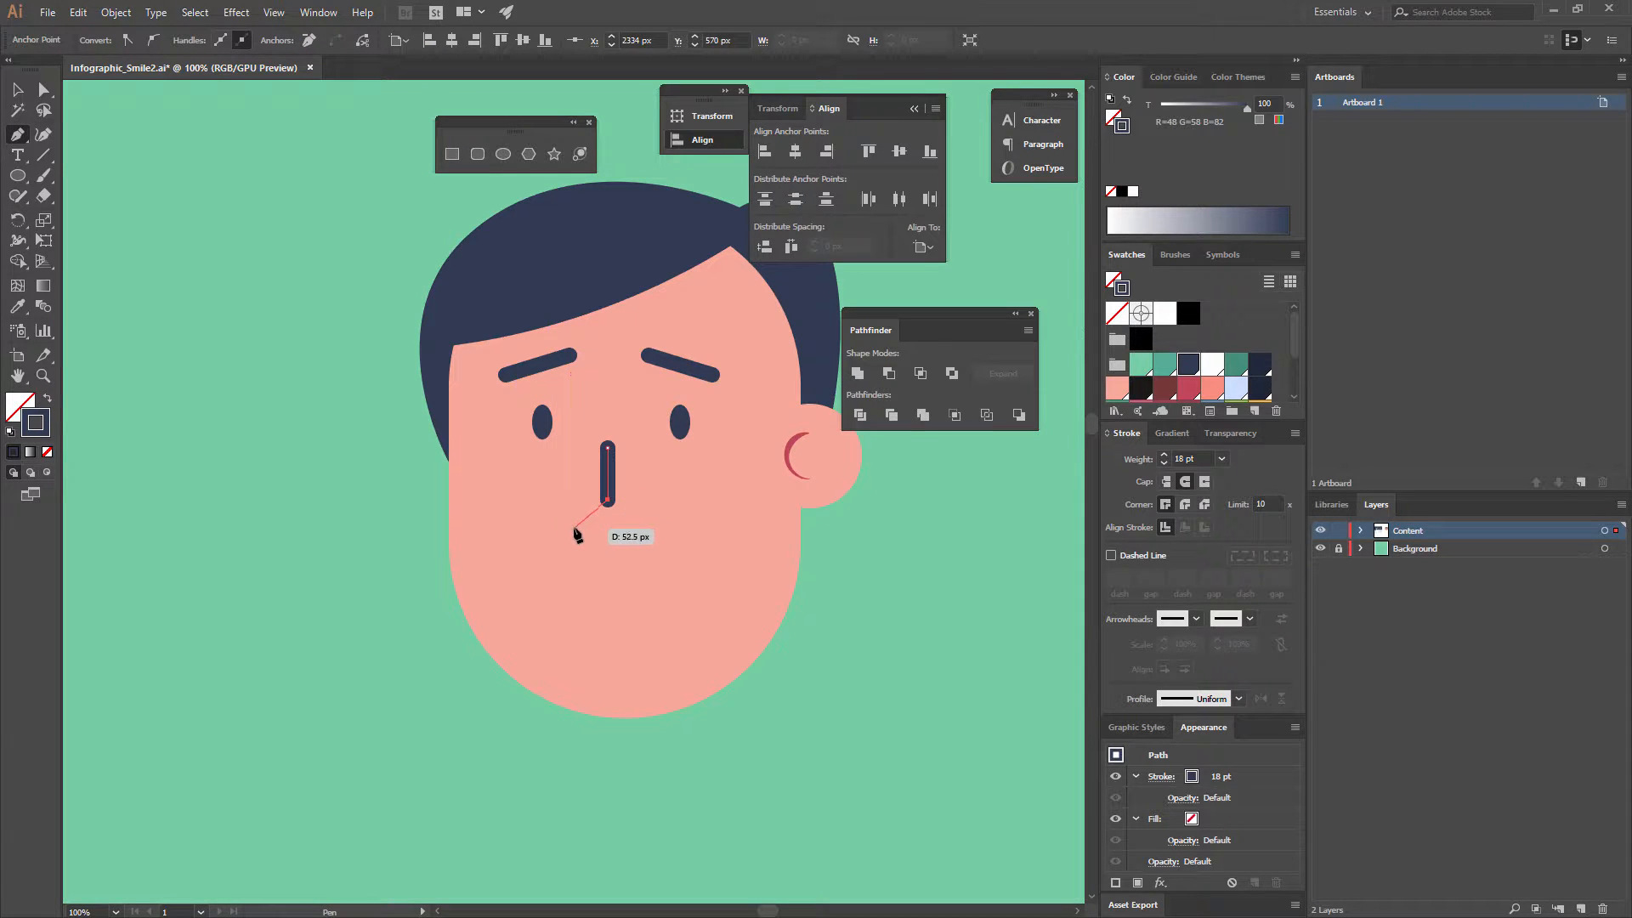
{"action": "left_click_drag", "start_coordinate": [577, 539], "coordinate": [636, 523]}
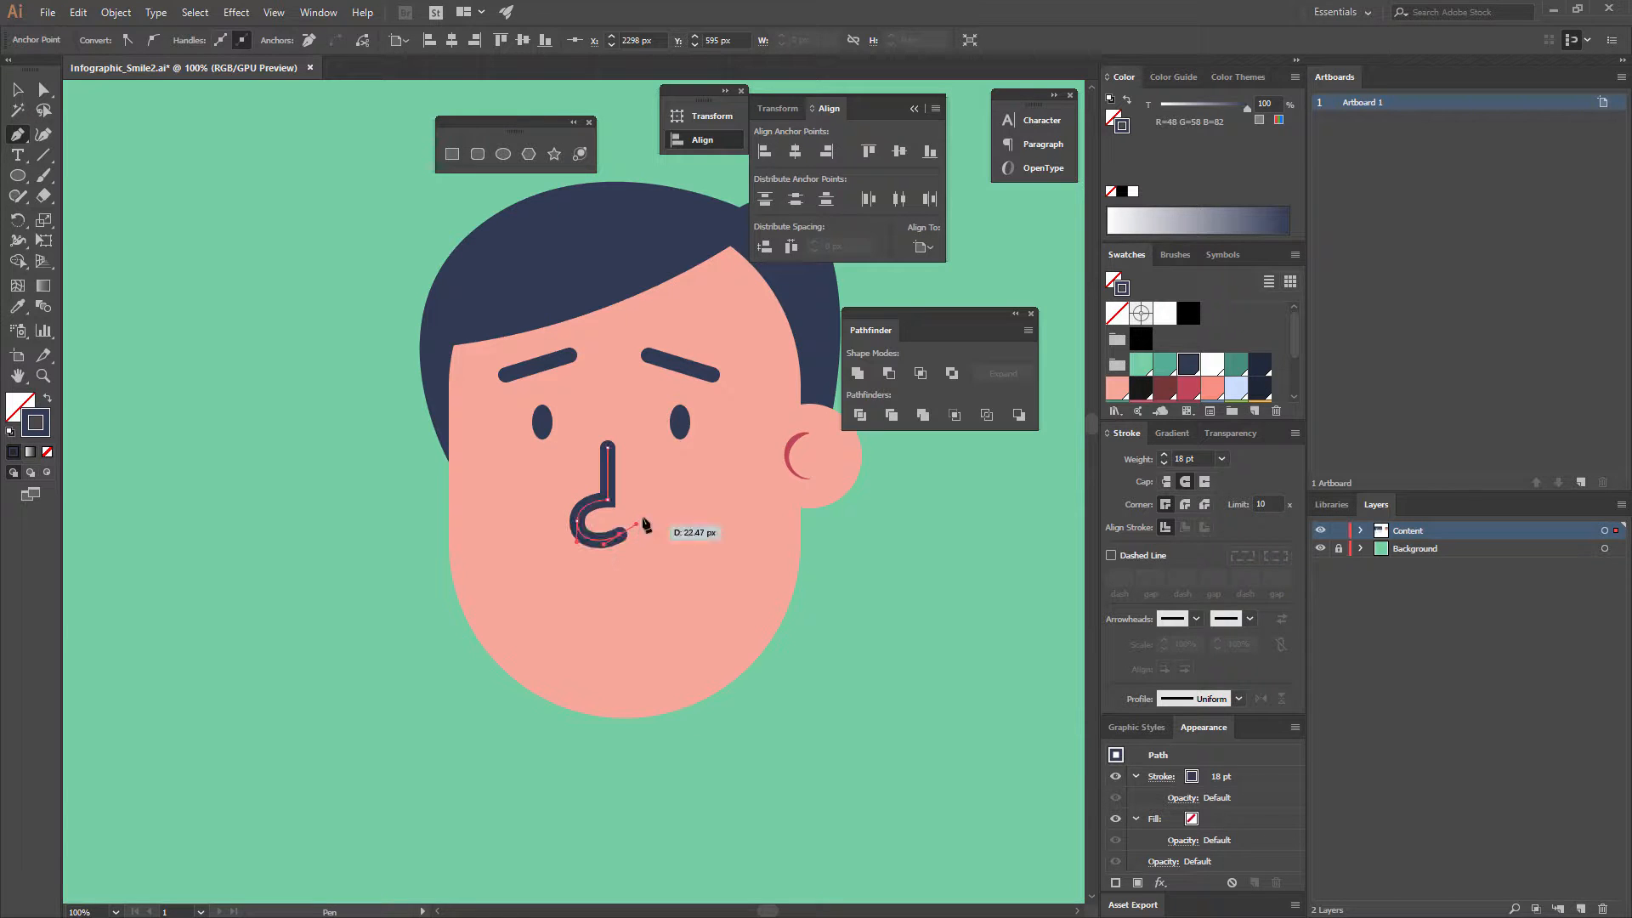
{"action": "left_click", "coordinate": [17, 89]}
{"action": "left_click", "coordinate": [308, 326]}
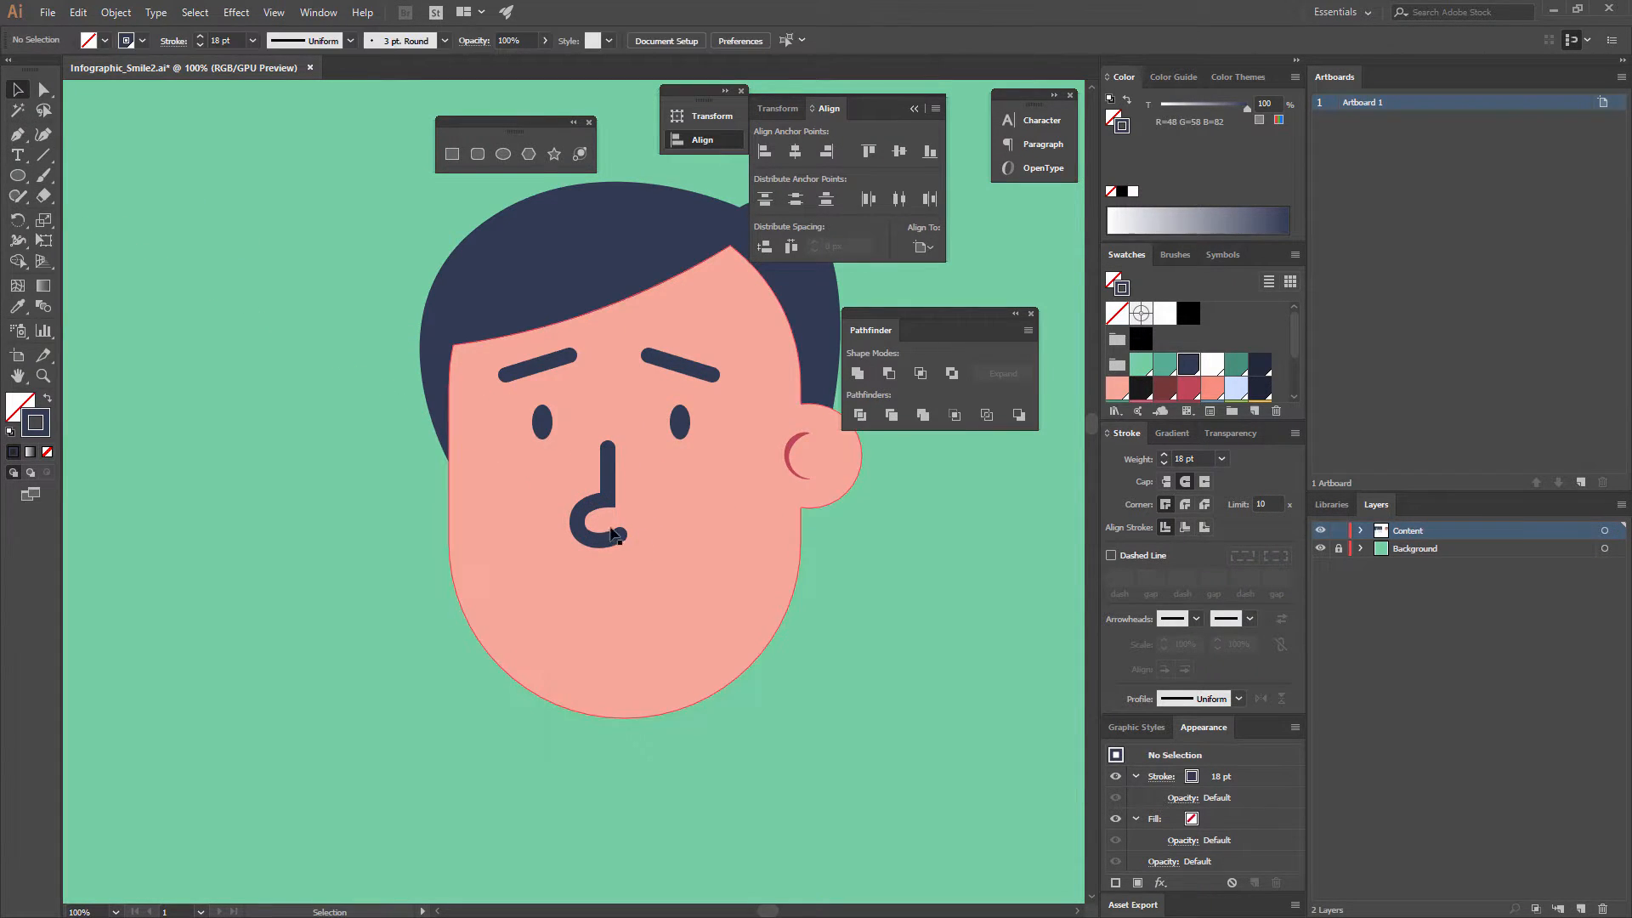
Copy the ear curve's red 7 pt stroke style onto the nose line with the Eyedropper.
{"action": "left_click", "coordinate": [610, 466]}
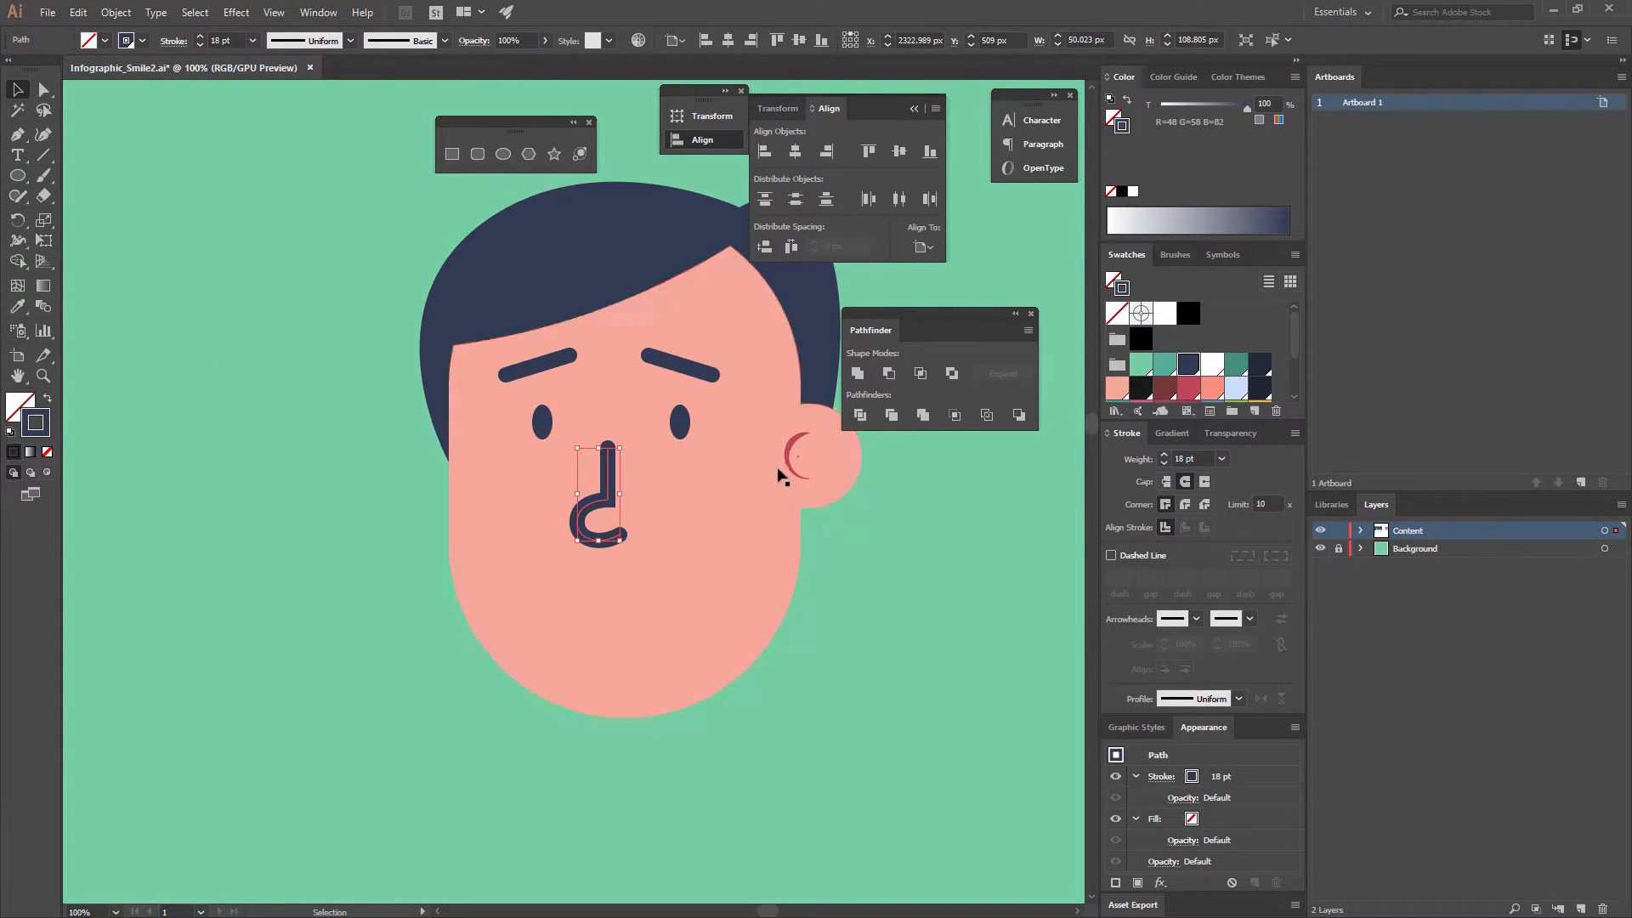
{"action": "left_click", "coordinate": [16, 308]}
{"action": "left_click", "coordinate": [796, 437]}
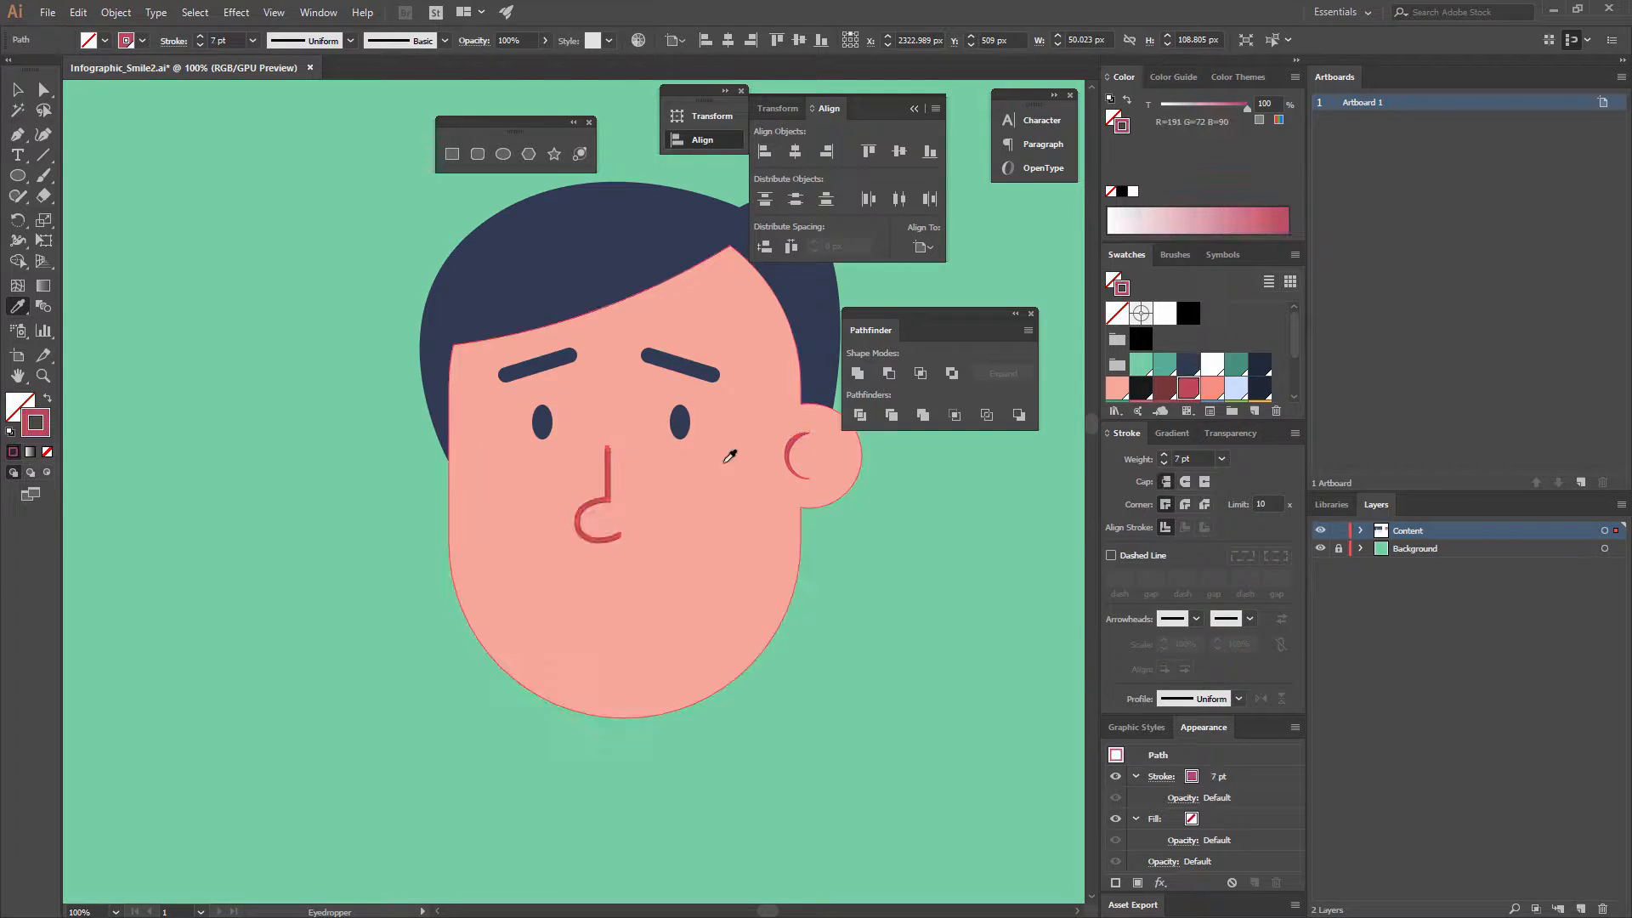
{"action": "left_click", "coordinate": [17, 89]}
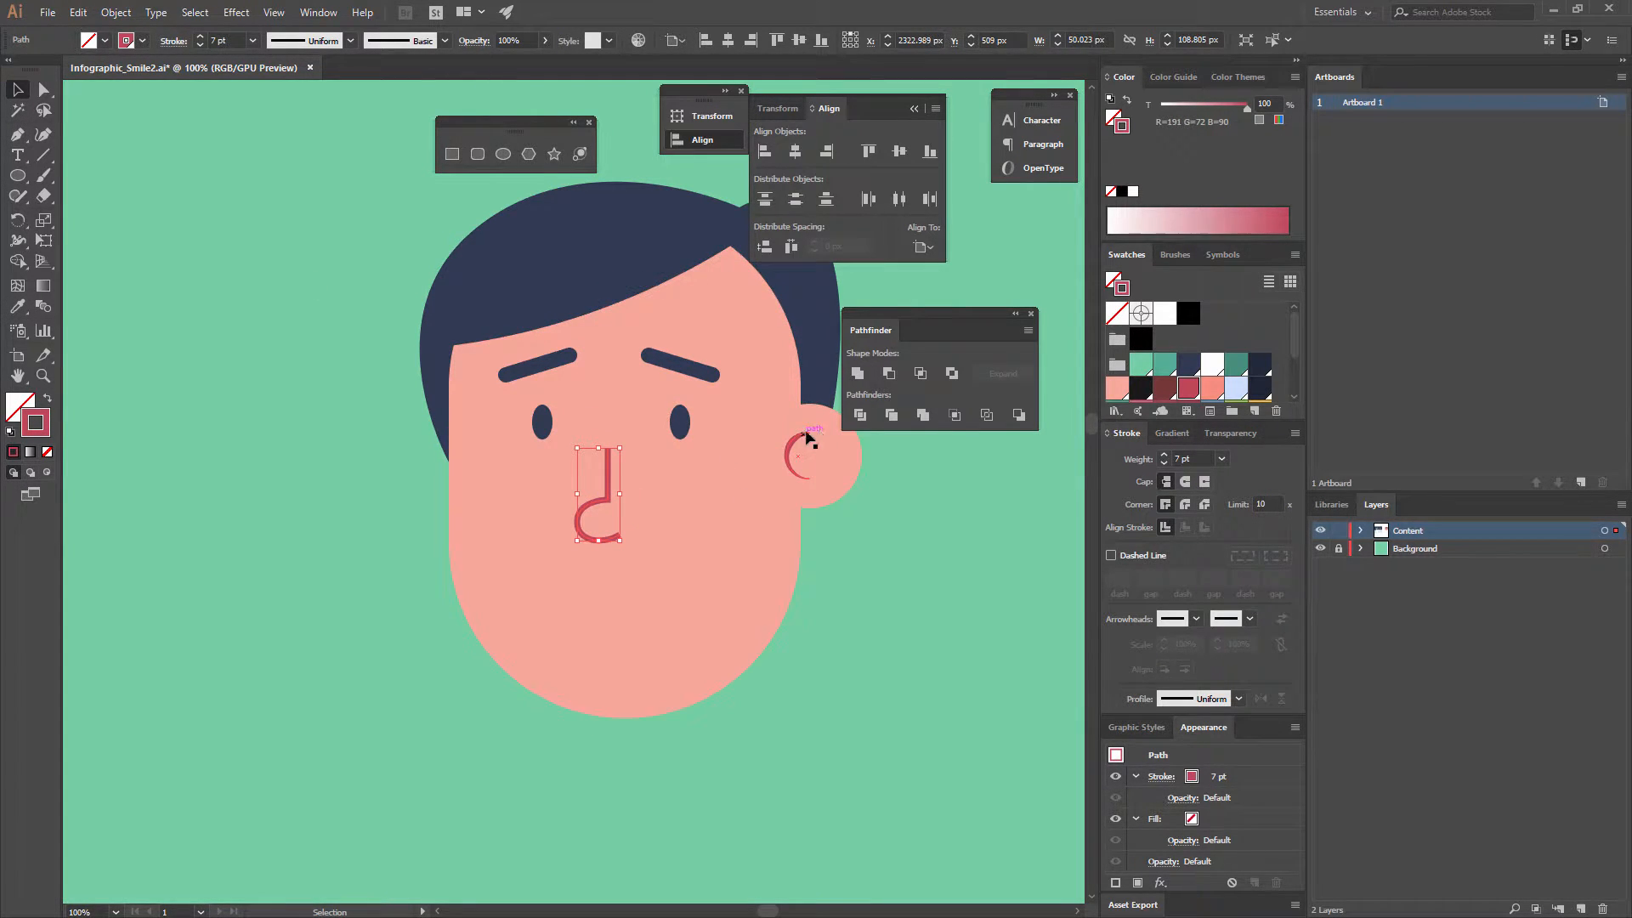
Apply the width profile tapered at both ends to the nose stroke.
{"action": "left_click", "coordinate": [1209, 701]}
{"action": "left_click", "coordinate": [1182, 865]}
{"action": "left_click", "coordinate": [956, 723]}
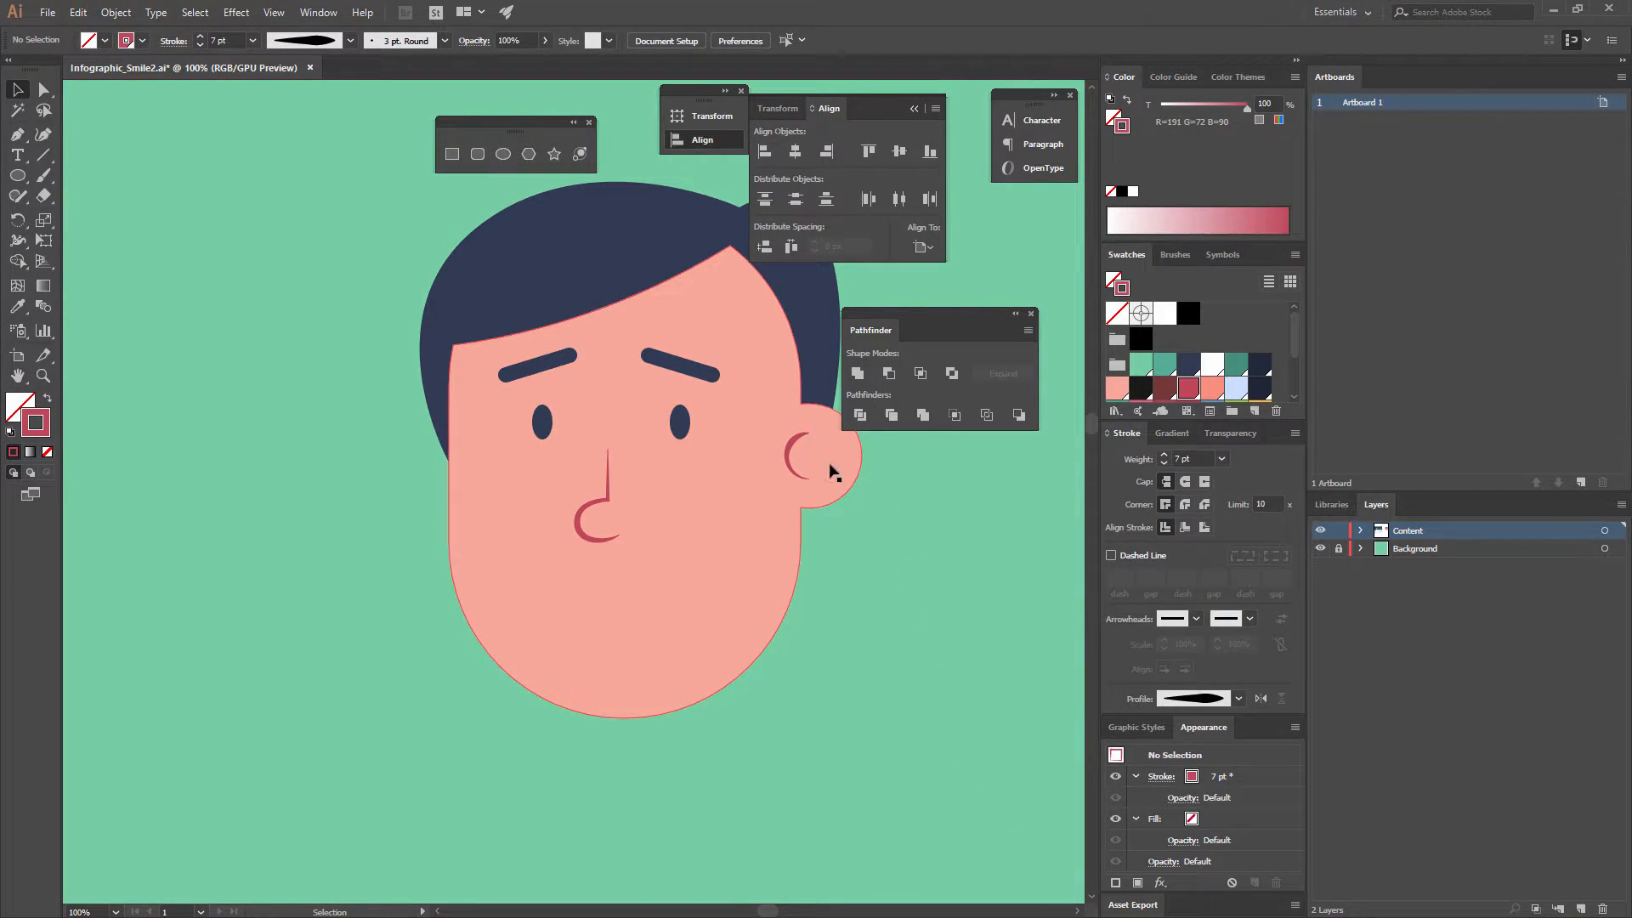
Select both eyes and both eyebrows and move them together slightly to the right.
{"action": "left_click", "coordinate": [549, 428]}
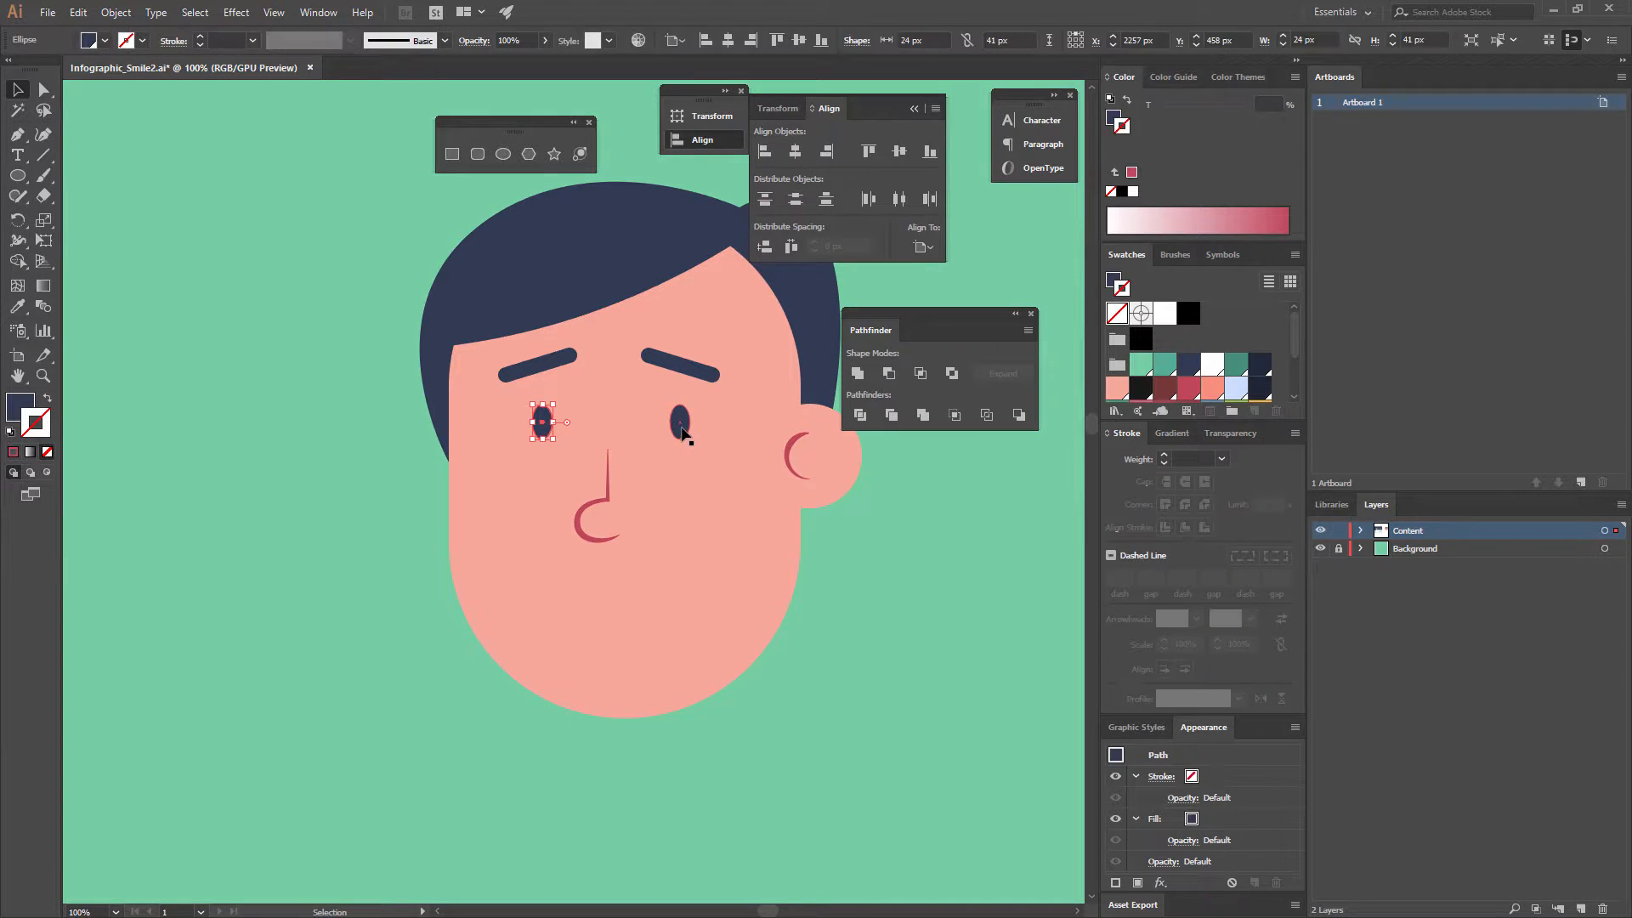
{"action": "left_click", "coordinate": [680, 423], "text": "shift"}
{"action": "left_click", "coordinate": [680, 364], "text": "shift"}
{"action": "left_click", "coordinate": [524, 366], "text": "shift"}
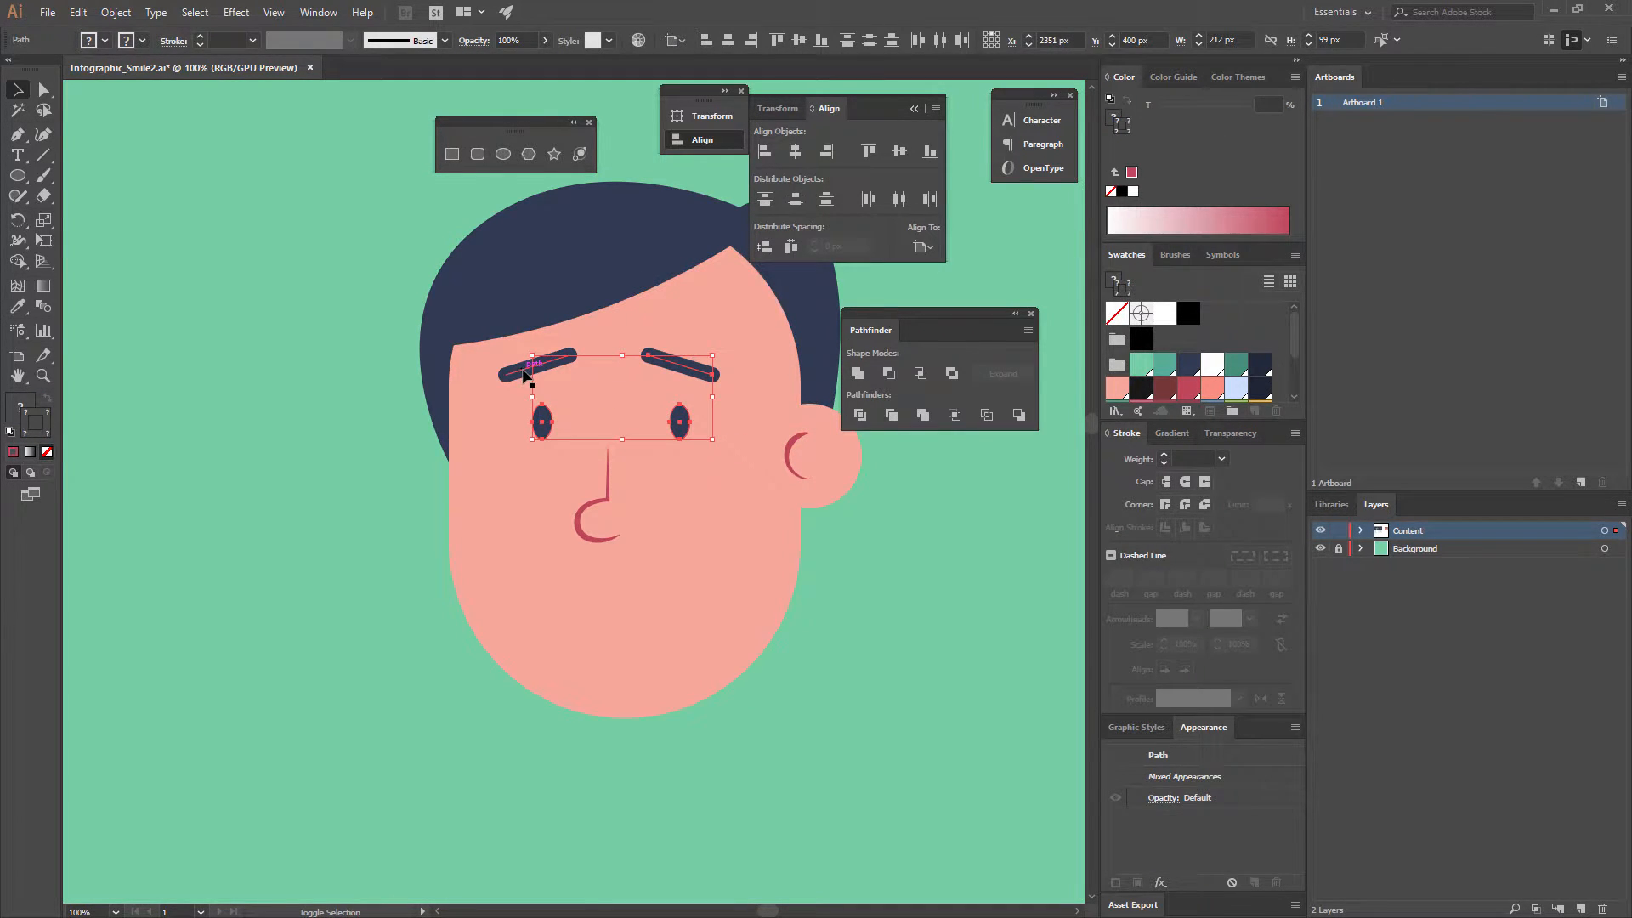
{"action": "left_click_drag", "start_coordinate": [678, 418], "coordinate": [688, 418]}
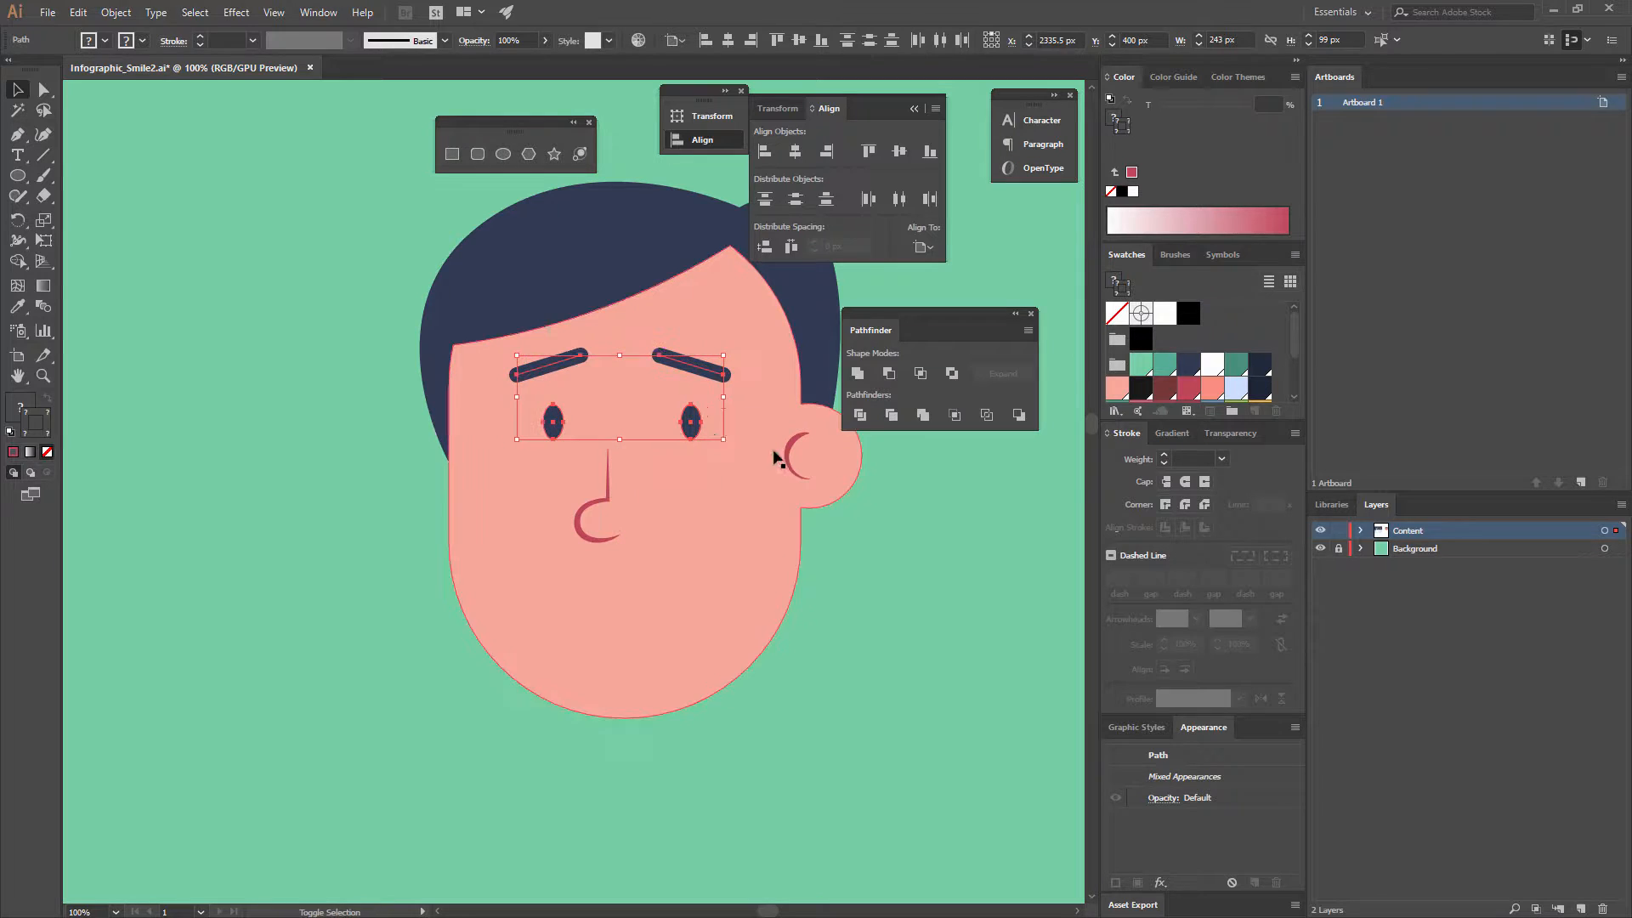
{"action": "left_click", "coordinate": [845, 514]}
Move the right eye and its eyebrow slightly further right, away from the left pair.
{"action": "left_click", "coordinate": [694, 423]}
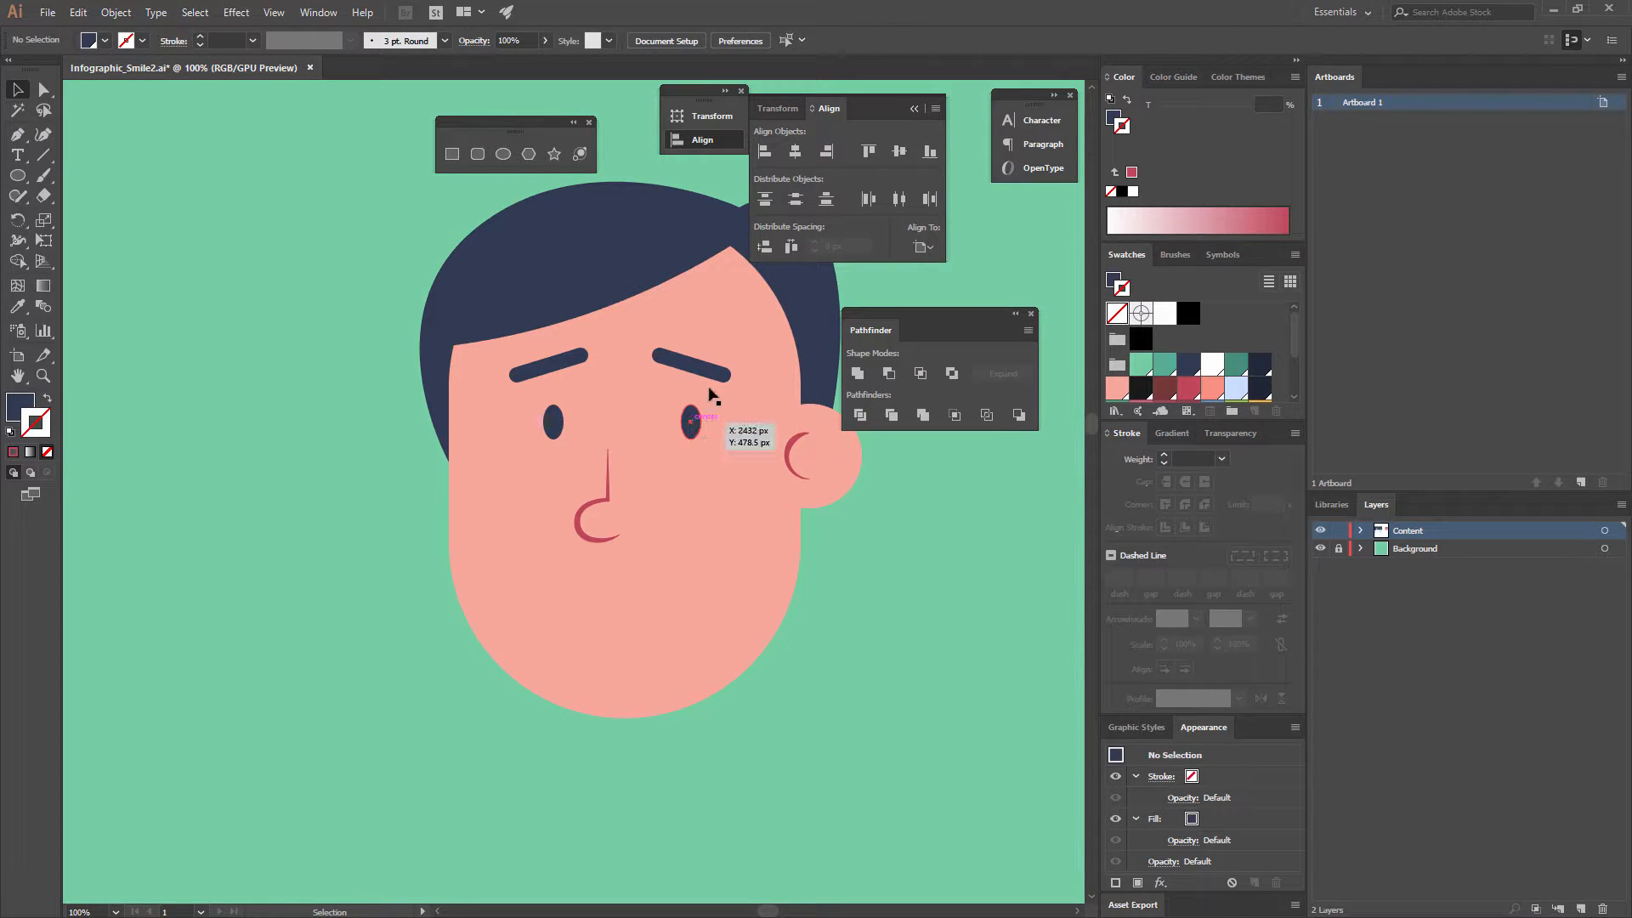
{"action": "left_click", "coordinate": [710, 372], "text": "shift"}
{"action": "left_click_drag", "start_coordinate": [694, 423], "coordinate": [704, 426]}
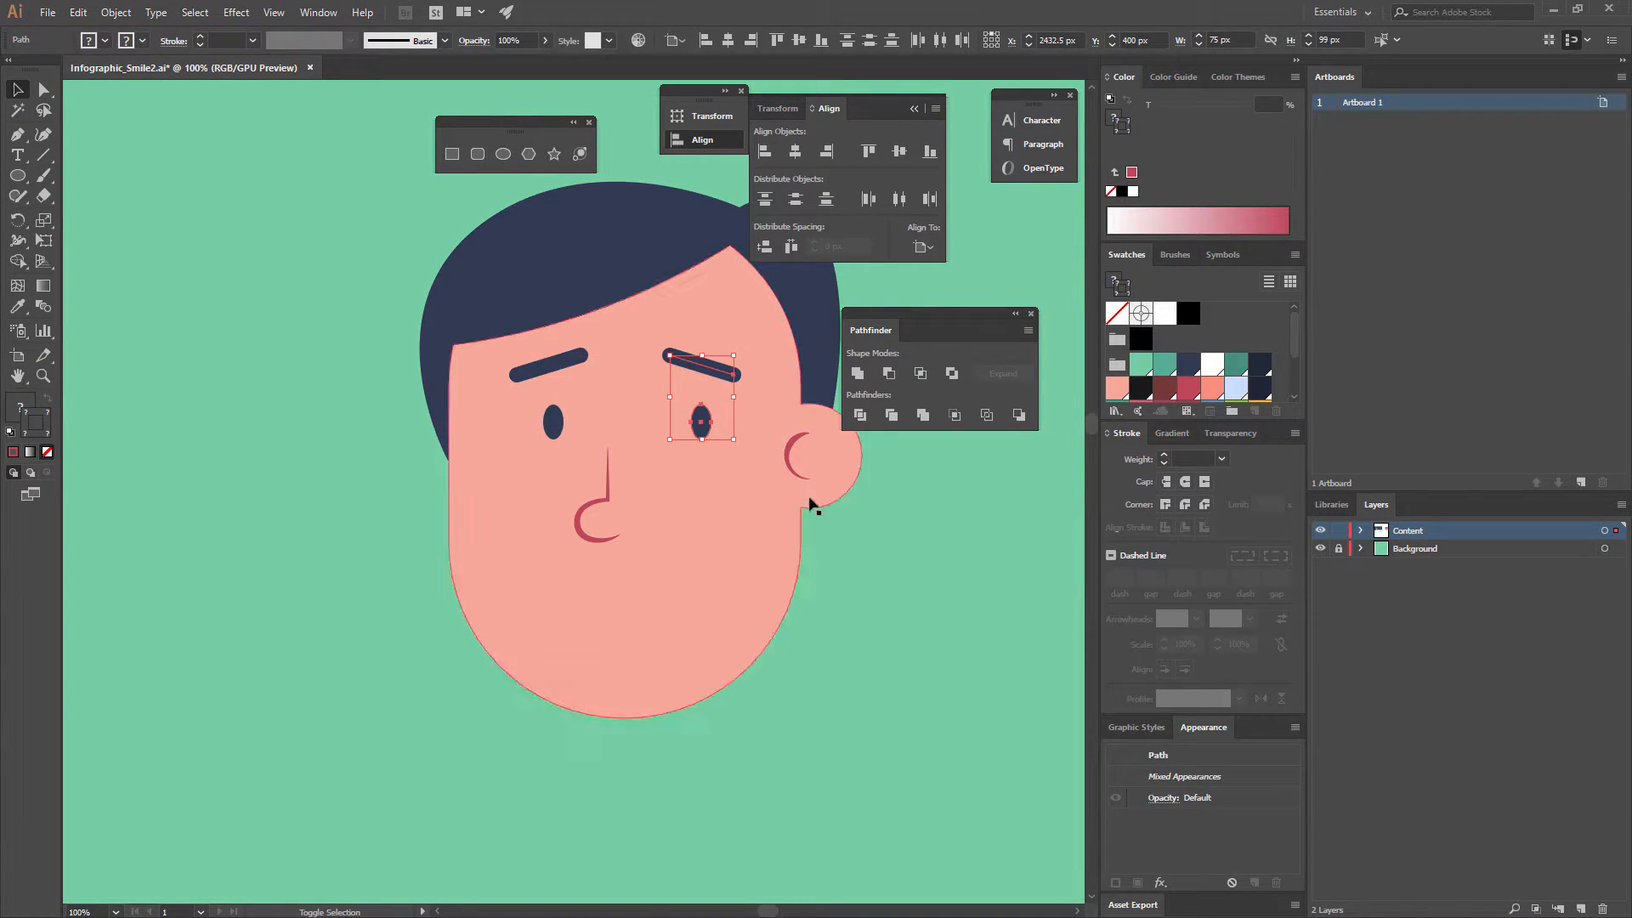
{"action": "left_click", "coordinate": [863, 522]}
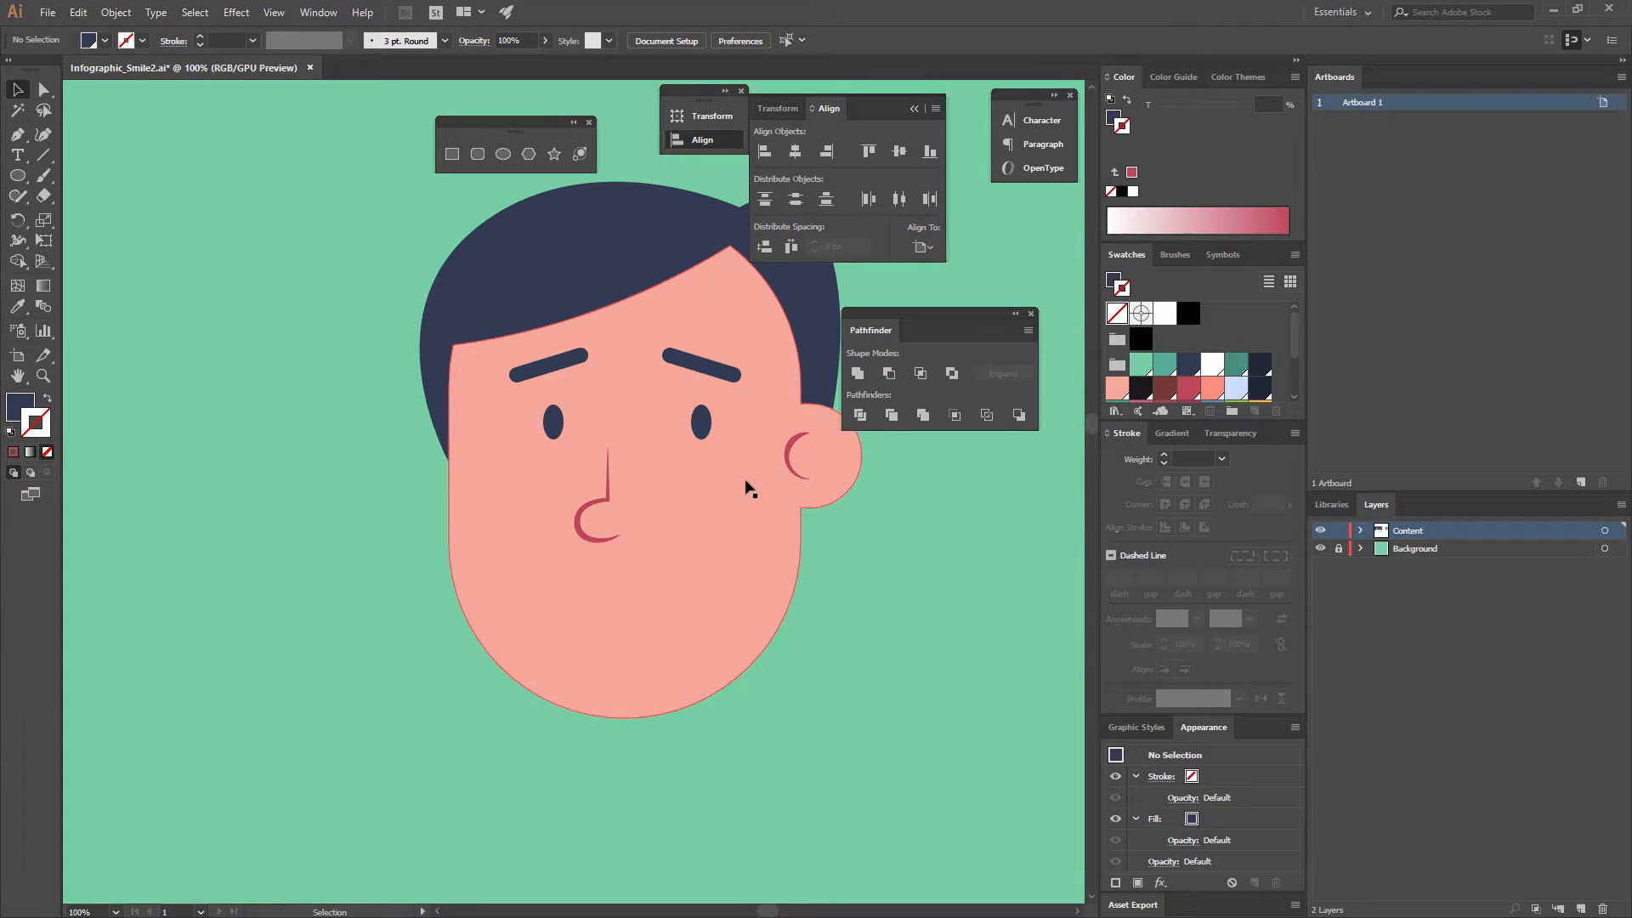
Draw a closed, slanted smiling mouth shape with the Pen tool below and right of the nose.
{"action": "left_click", "coordinate": [9, 141]}
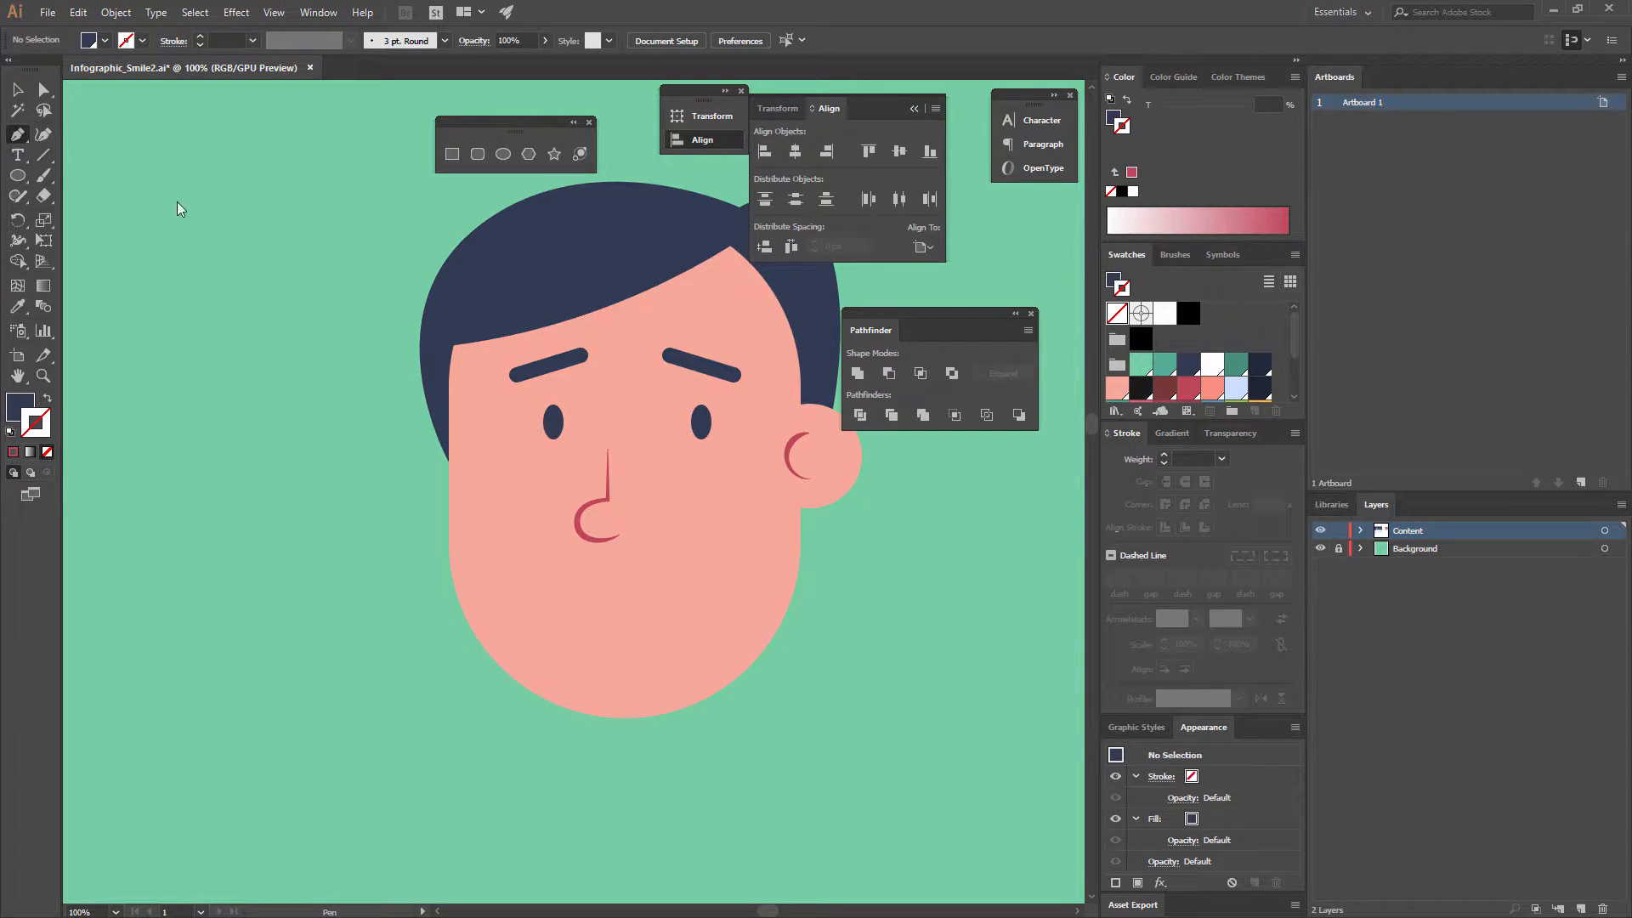
{"action": "left_click", "coordinate": [598, 589]}
{"action": "left_click_drag", "start_coordinate": [712, 525], "coordinate": [732, 458]}
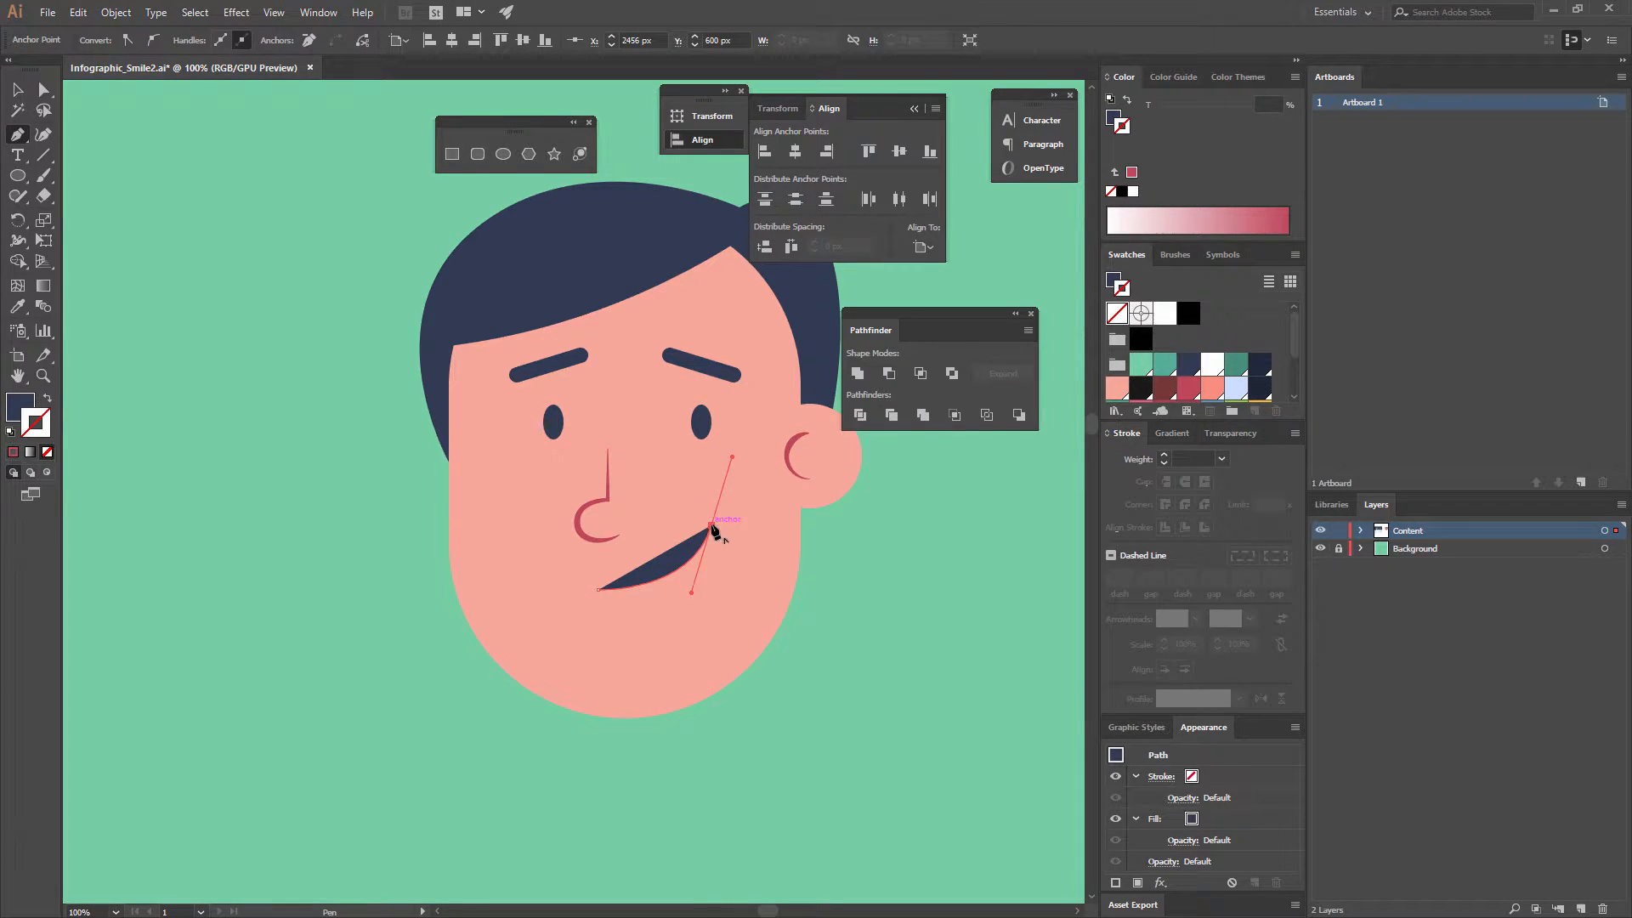
{"action": "left_click", "coordinate": [711, 527]}
{"action": "left_click_drag", "start_coordinate": [688, 630], "coordinate": [636, 649]}
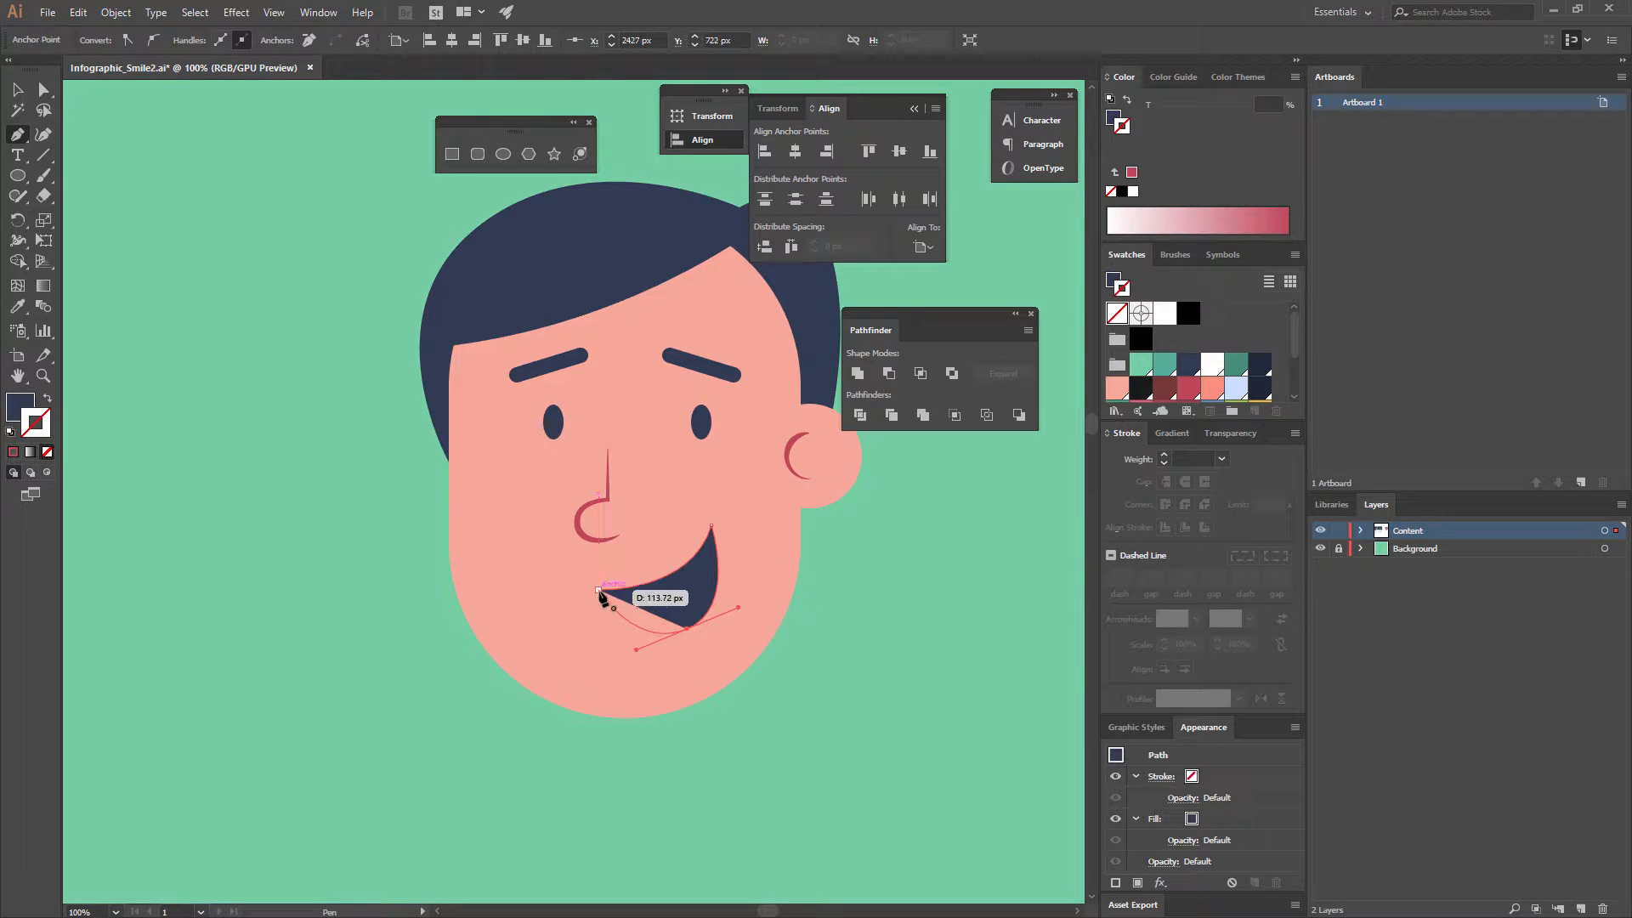
{"action": "left_click", "coordinate": [600, 591]}
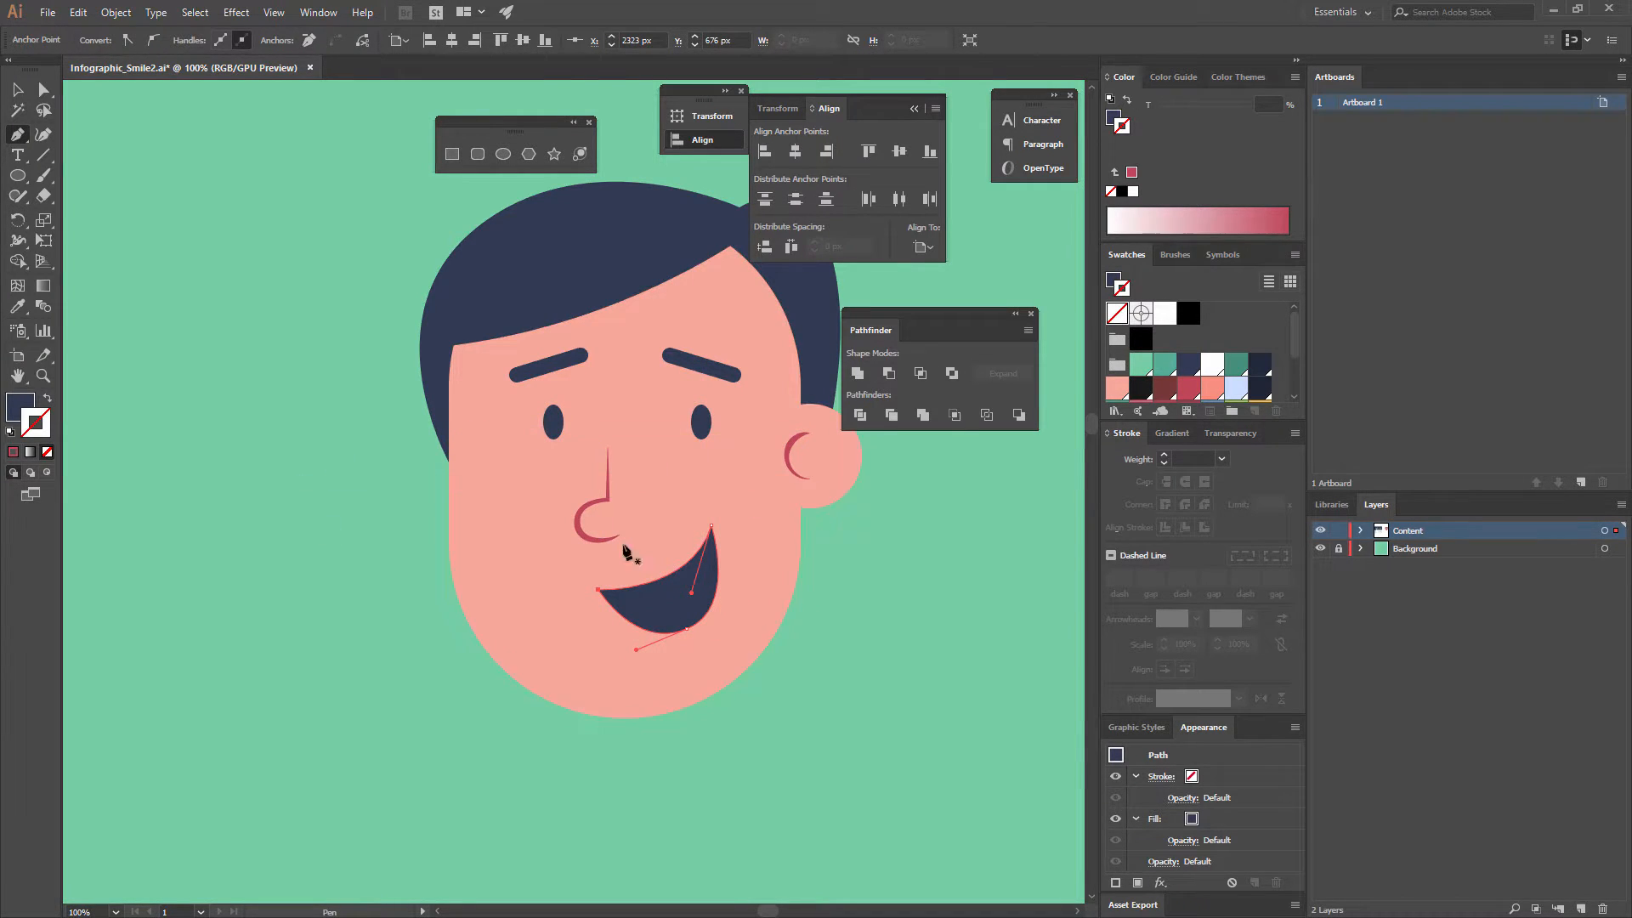
Fill the mouth shape with white and deselect it.
{"action": "left_click", "coordinate": [32, 409]}
{"action": "left_click", "coordinate": [1221, 375]}
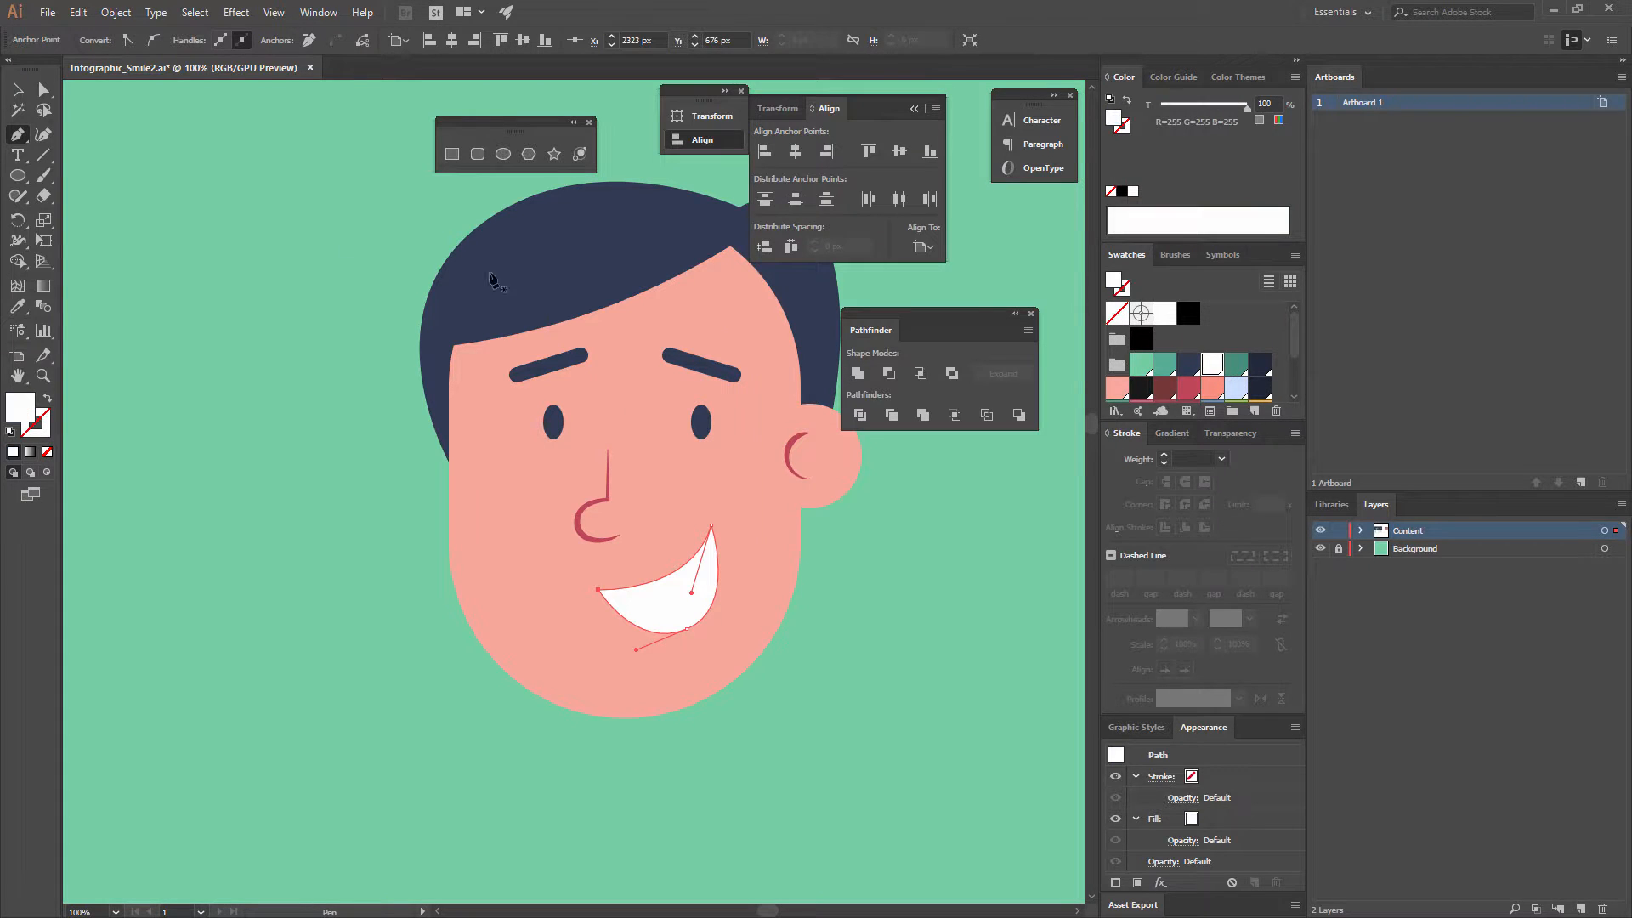
{"action": "left_click", "coordinate": [17, 90]}
{"action": "left_click", "coordinate": [158, 167]}
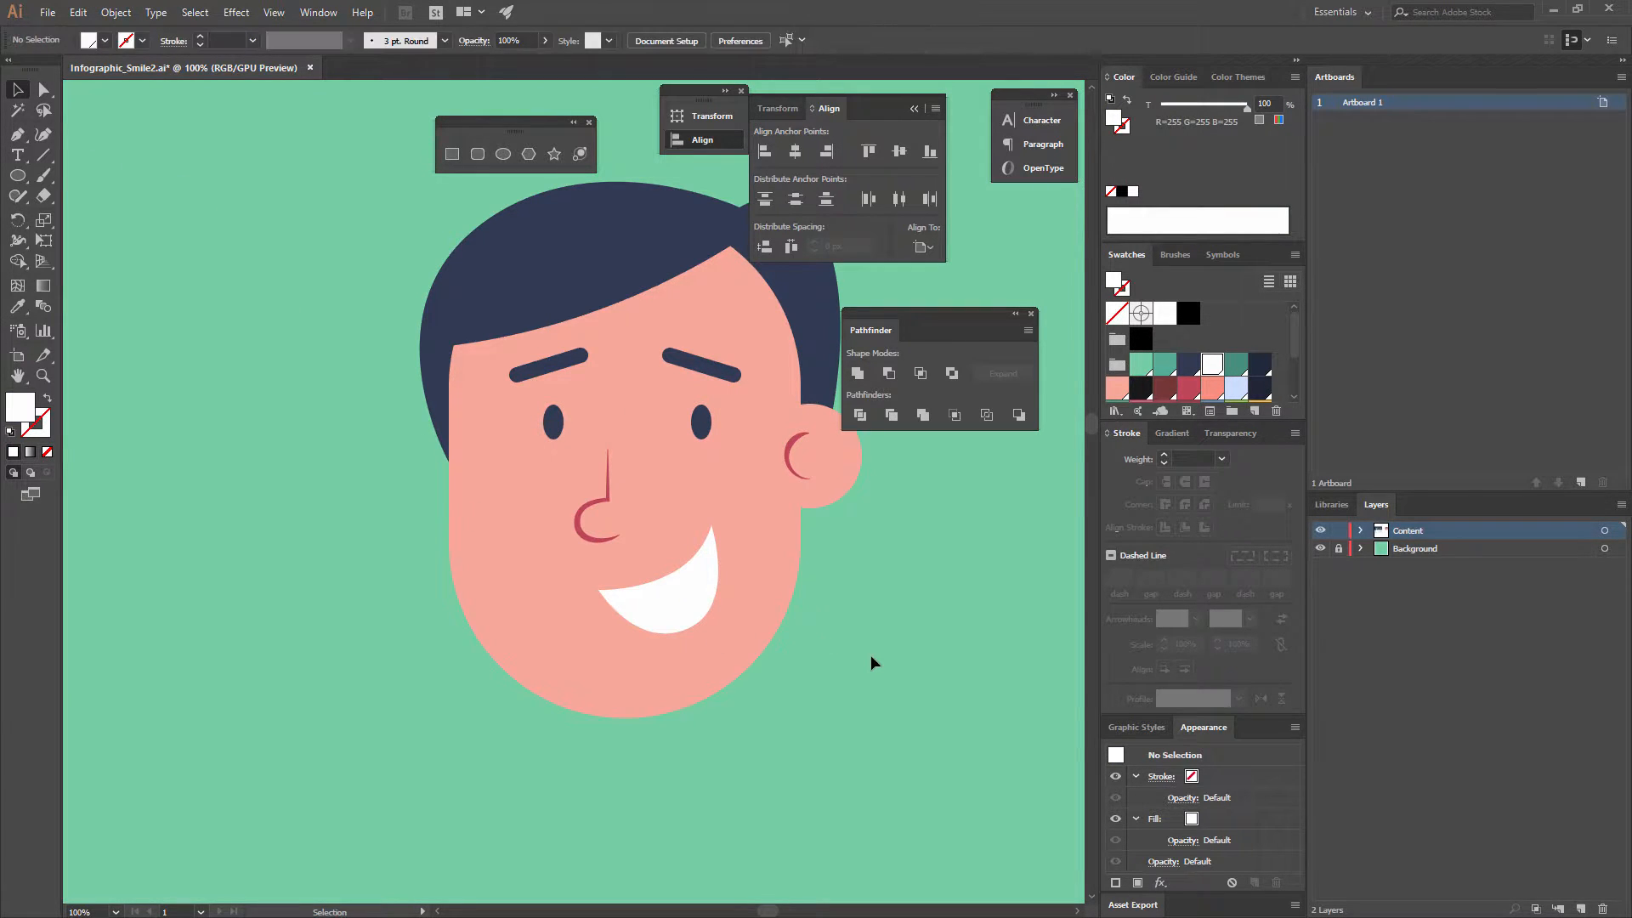
Move the hair shape's upper-left anchor slightly outward and lengthen its handle to round the top of the hair.
{"action": "left_click_drag", "start_coordinate": [848, 636], "coordinate": [755, 686]}
{"action": "key", "text": "a"}
{"action": "left_click", "coordinate": [425, 266]}
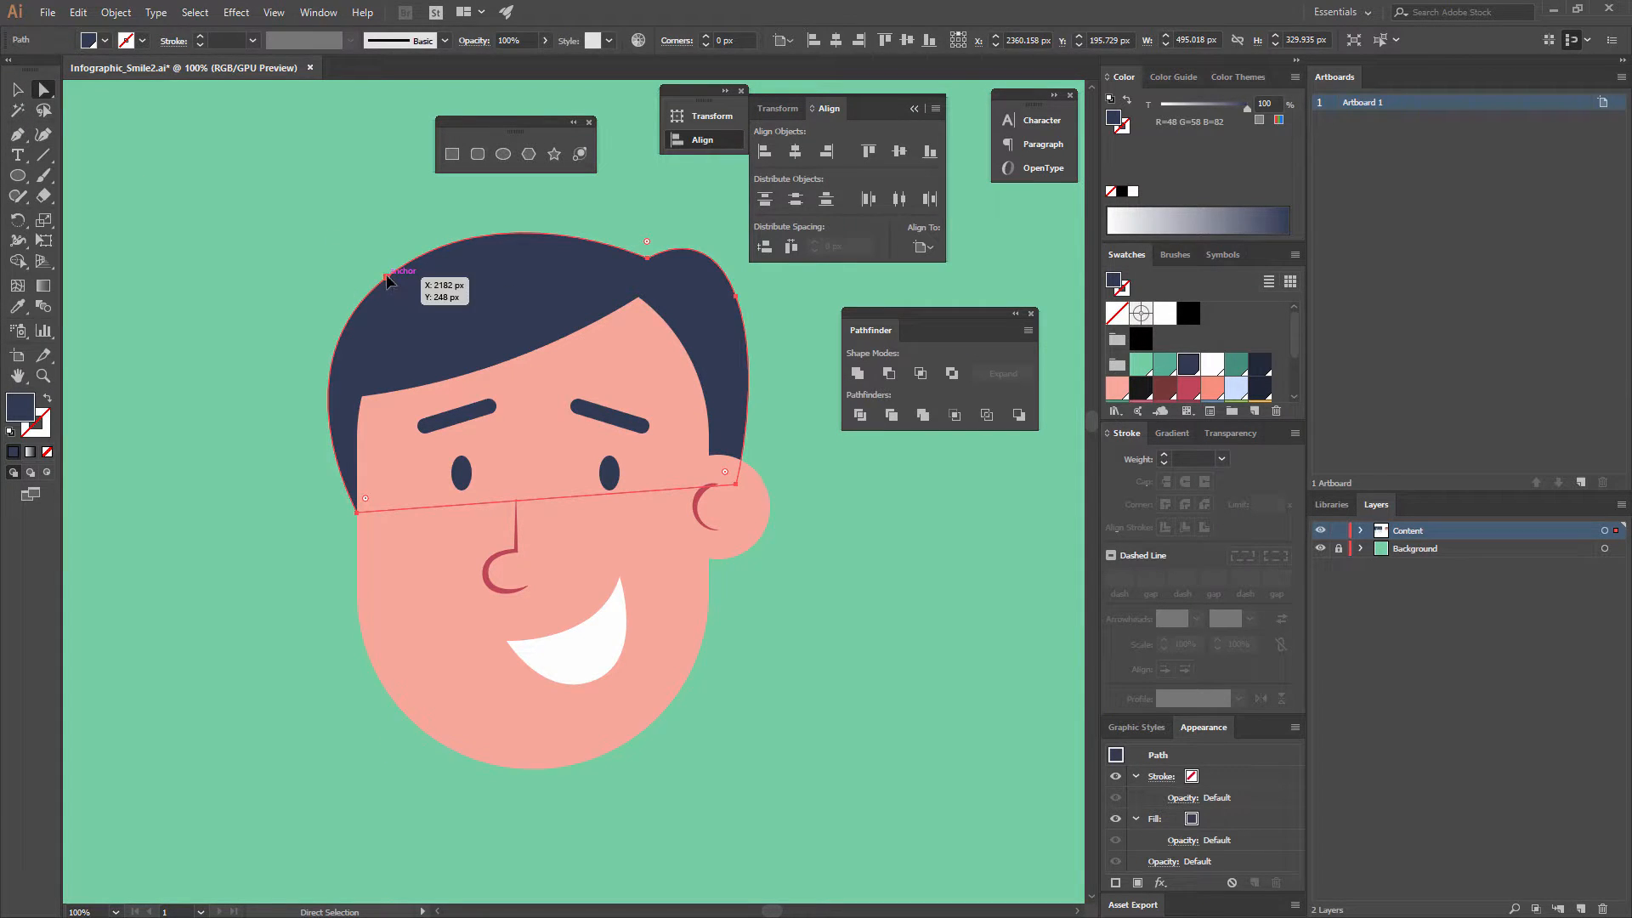
{"action": "left_click_drag", "start_coordinate": [387, 276], "coordinate": [380, 268]}
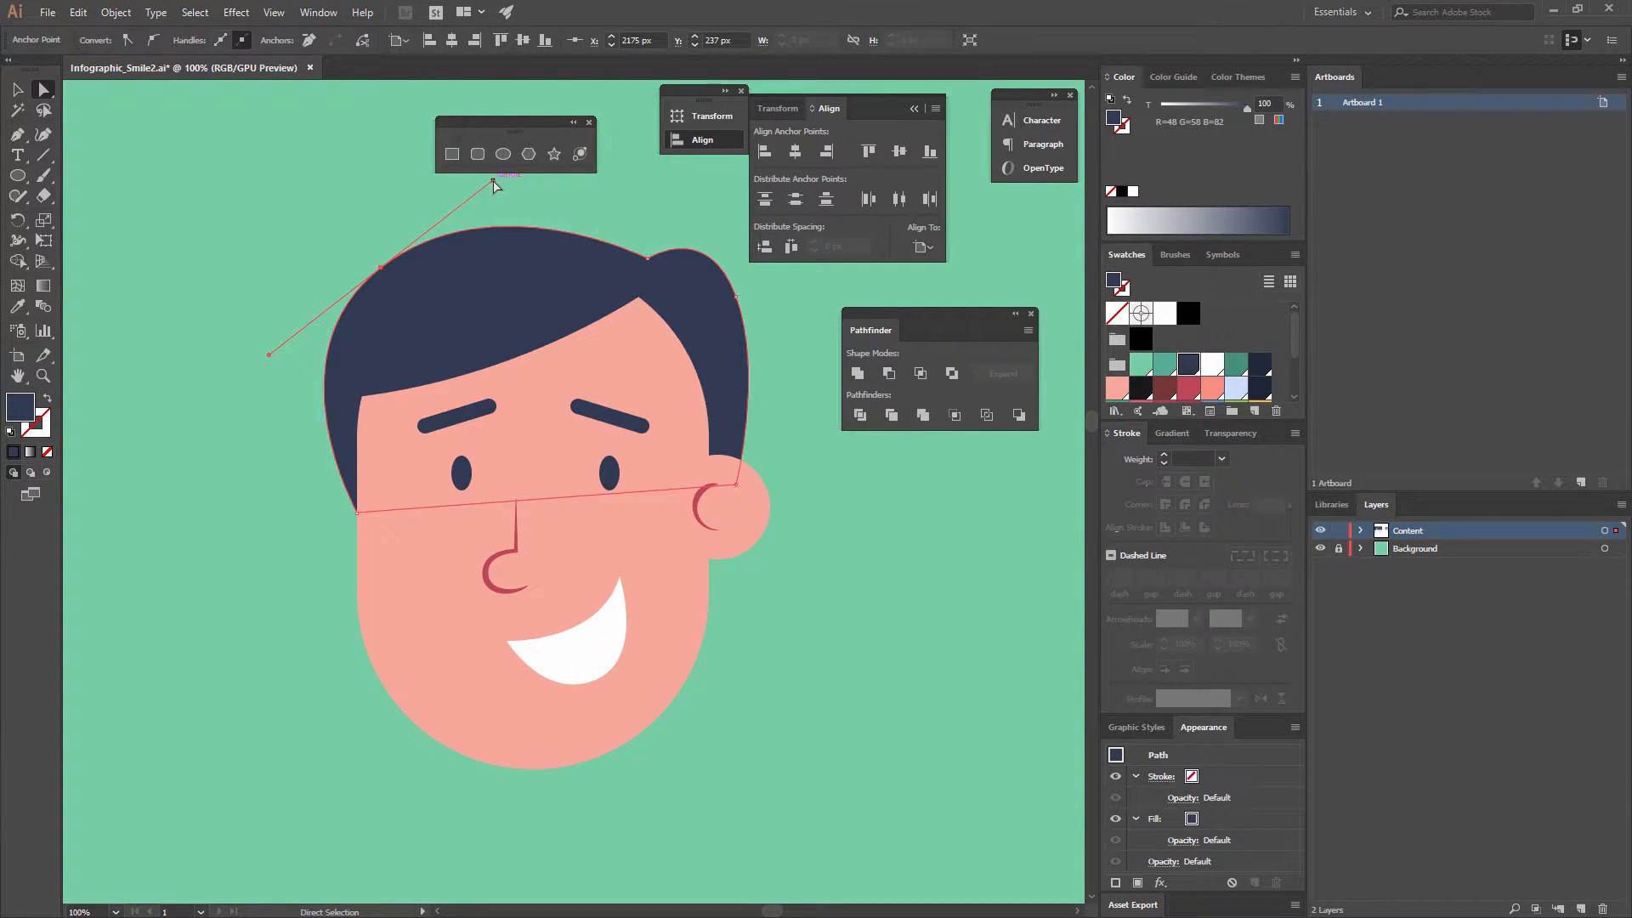
{"action": "left_click_drag", "start_coordinate": [493, 180], "coordinate": [510, 173]}
{"action": "left_click", "coordinate": [649, 223]}
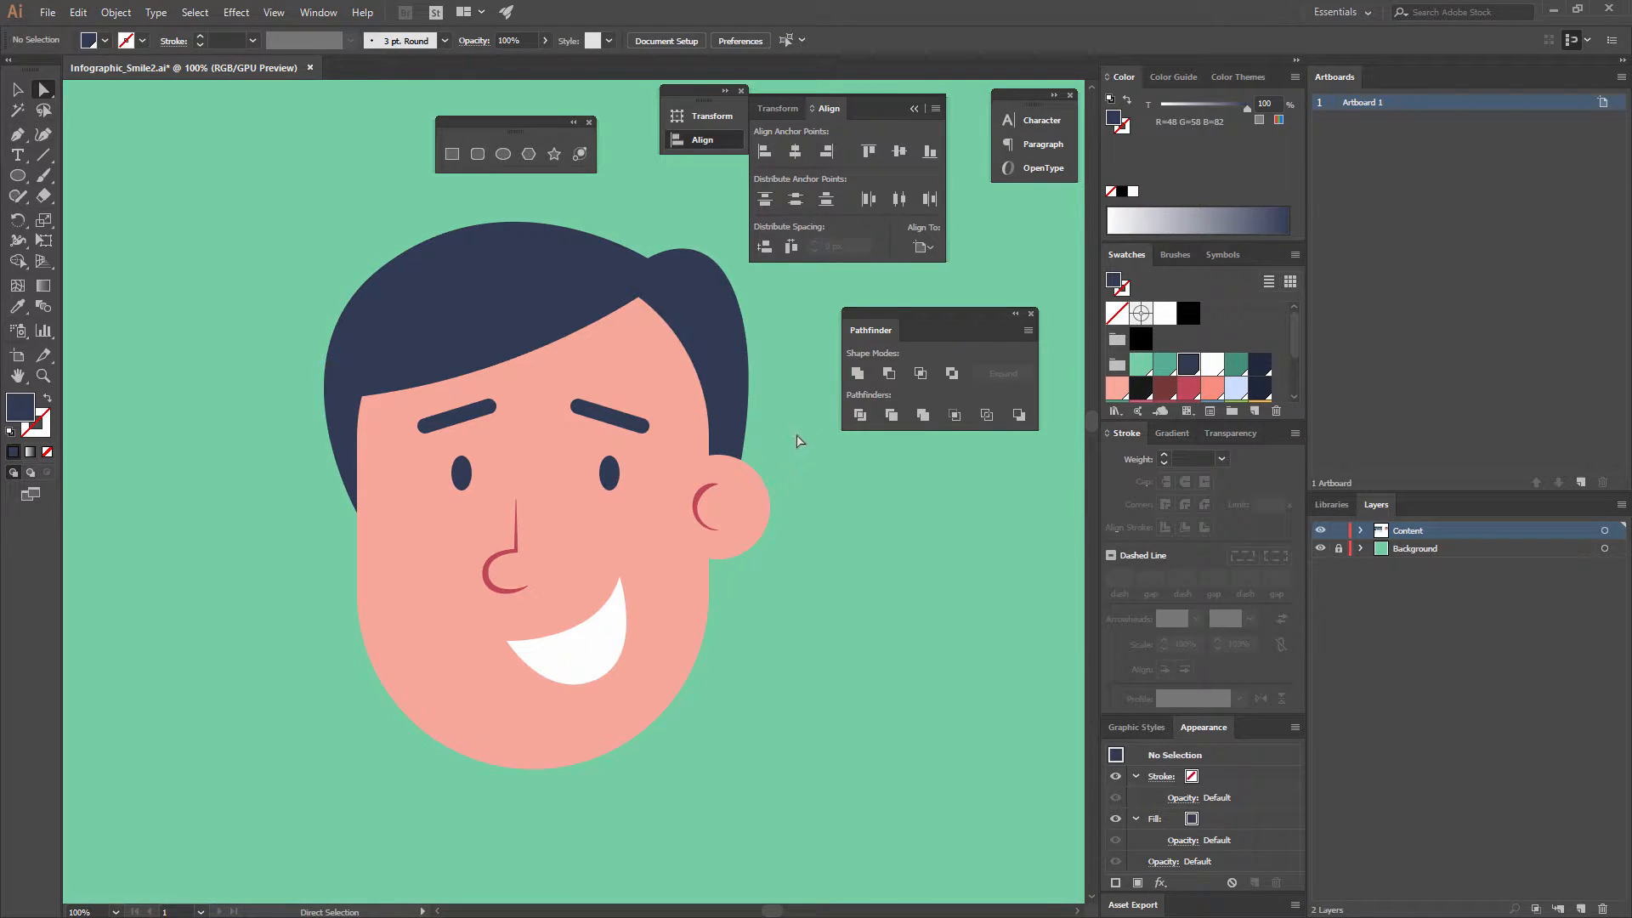
Draw a curved line across the mouth with the Pen tool, giving it no fill and a light blue stroke.
{"action": "left_click_drag", "start_coordinate": [651, 634], "coordinate": [676, 482]}
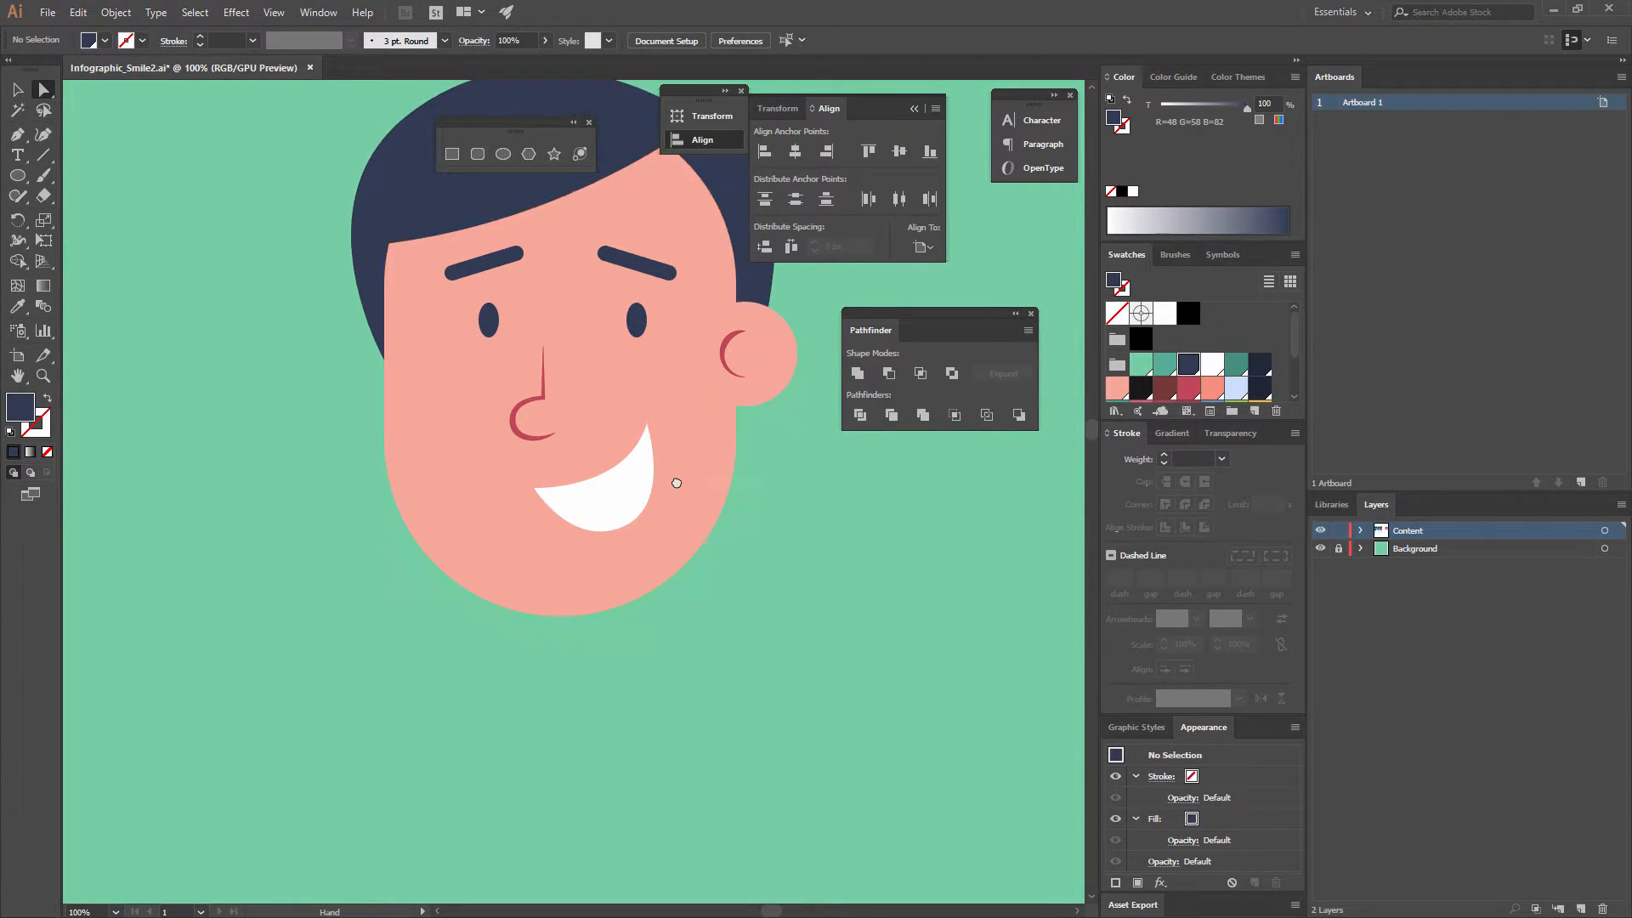
{"action": "key", "text": "ctrl+equal"}
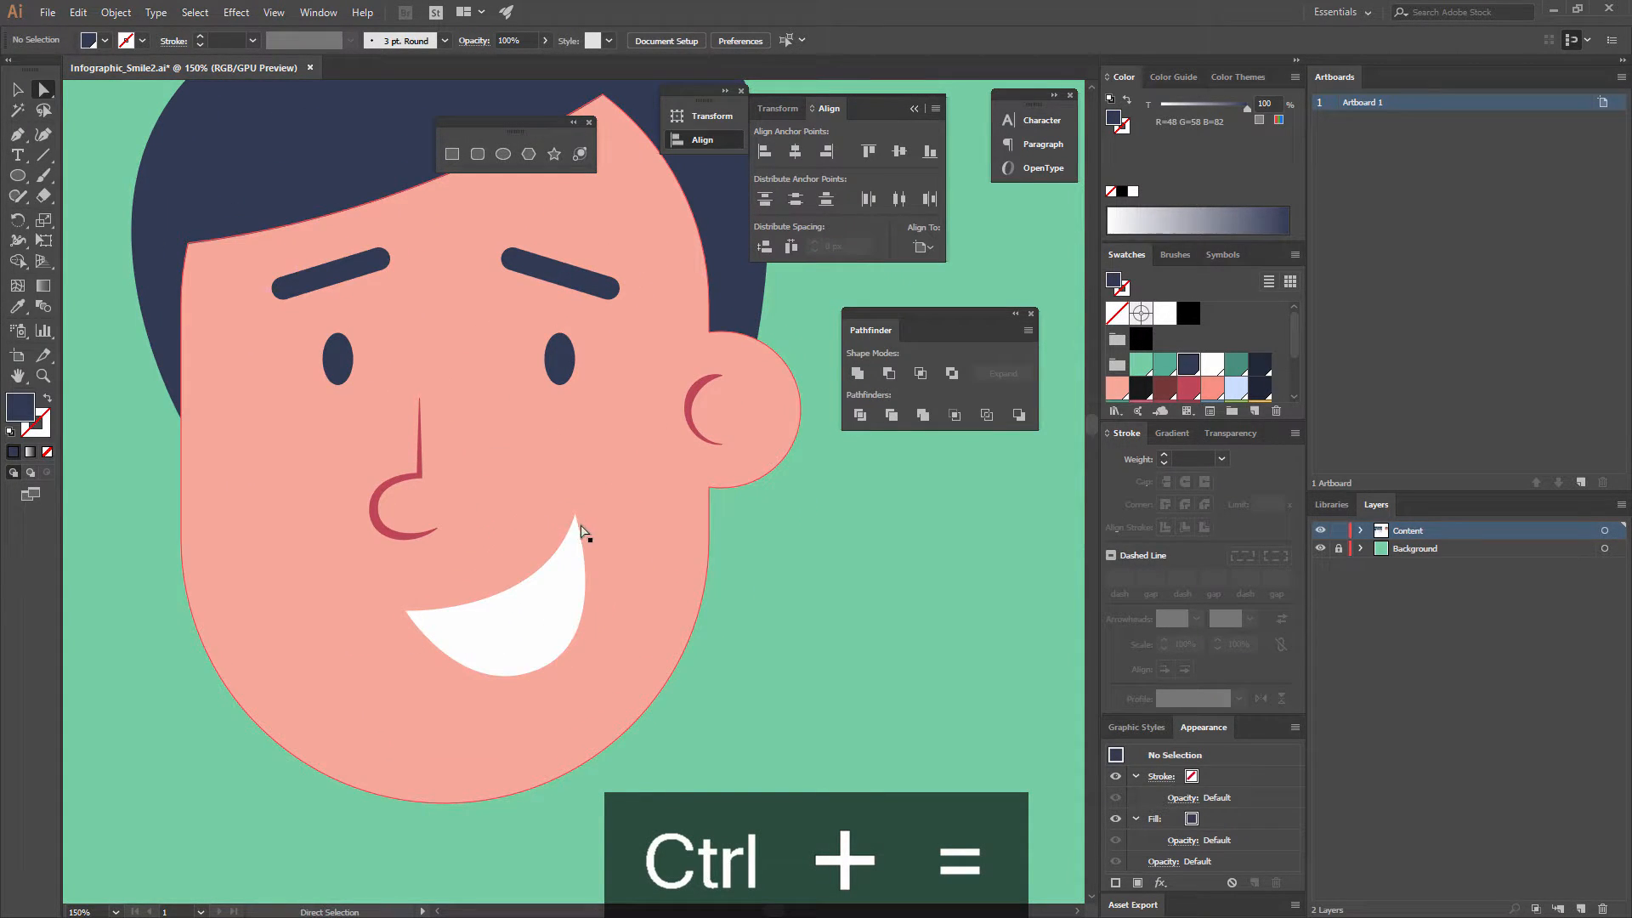
{"action": "key", "text": "p"}
{"action": "left_click", "coordinate": [444, 654]}
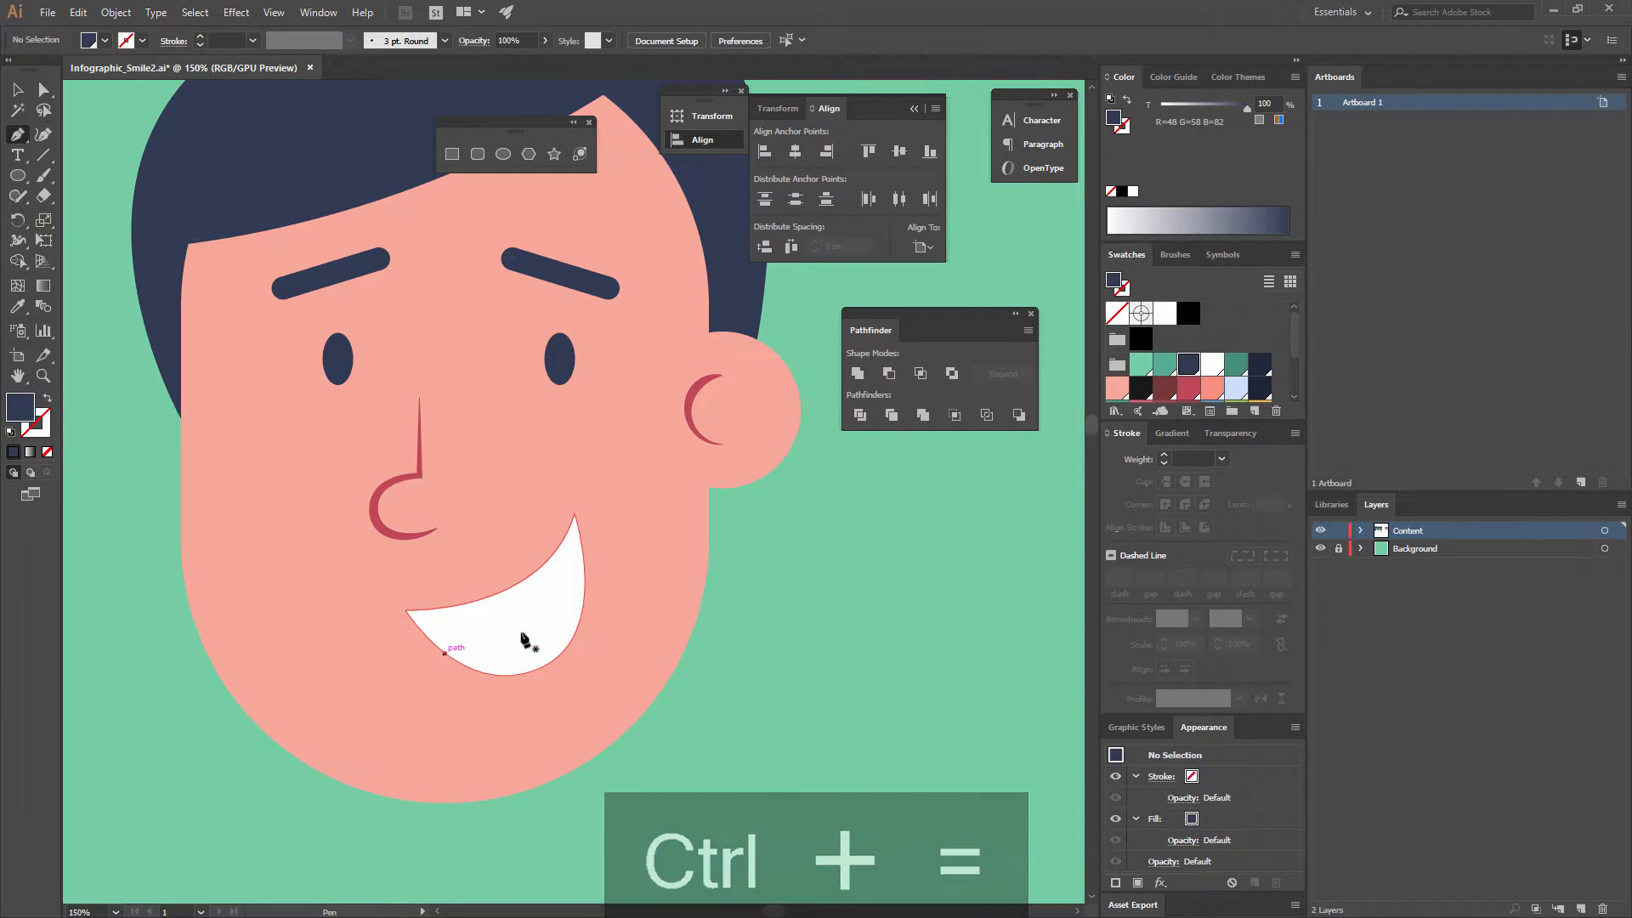
{"action": "left_click_drag", "start_coordinate": [585, 578], "coordinate": [623, 507]}
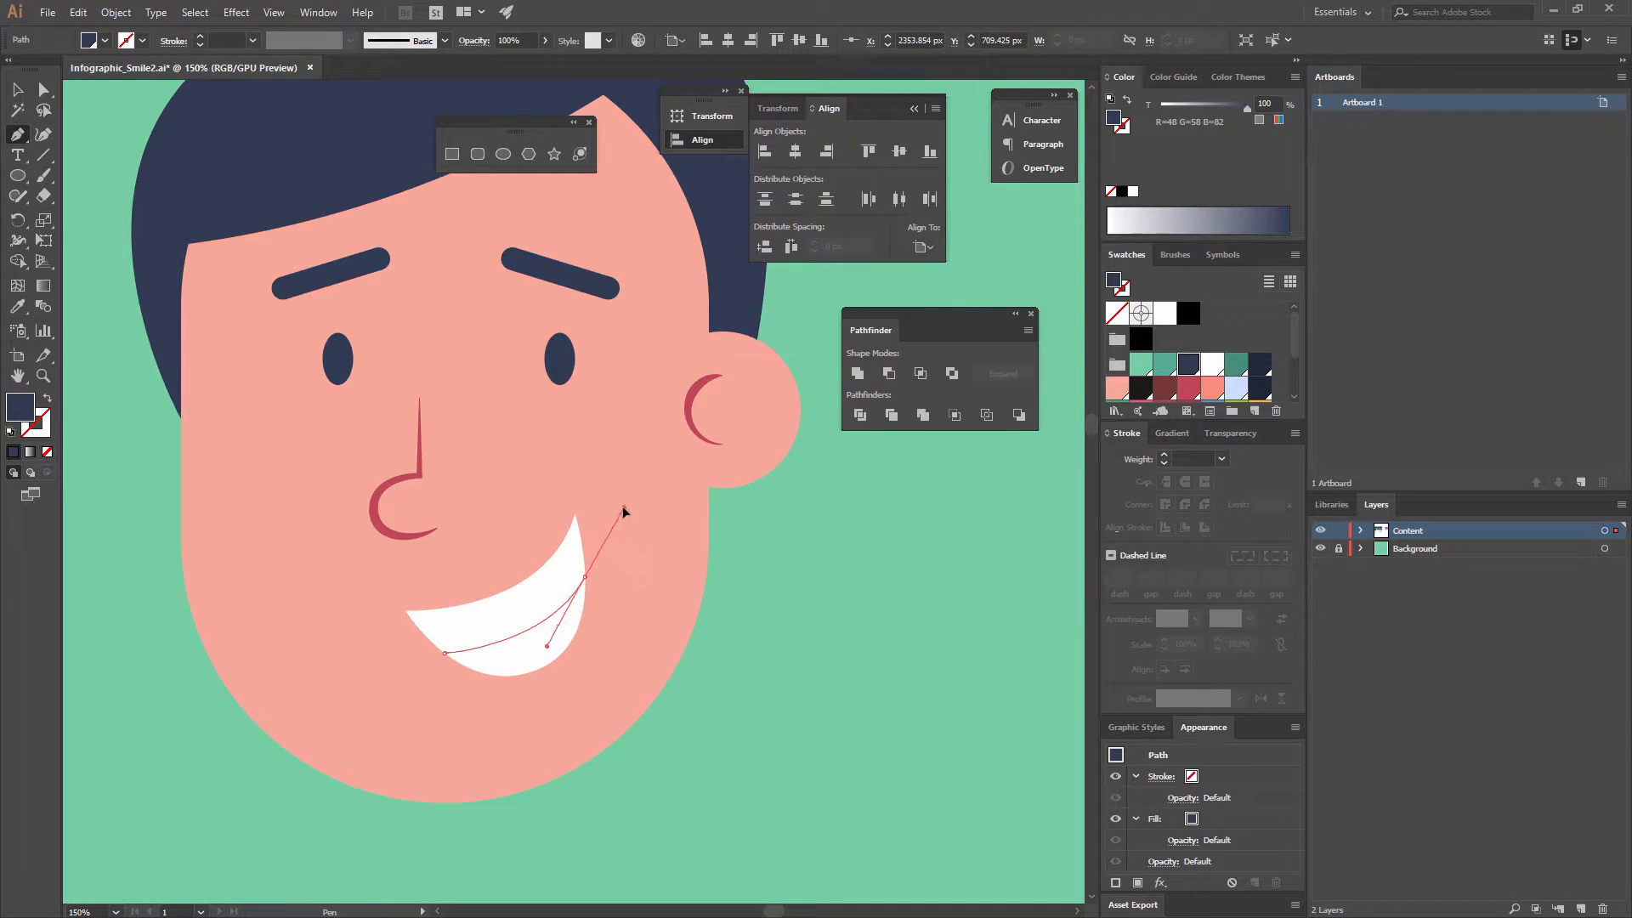
{"action": "left_click", "coordinate": [47, 398]}
{"action": "left_click", "coordinate": [1227, 388]}
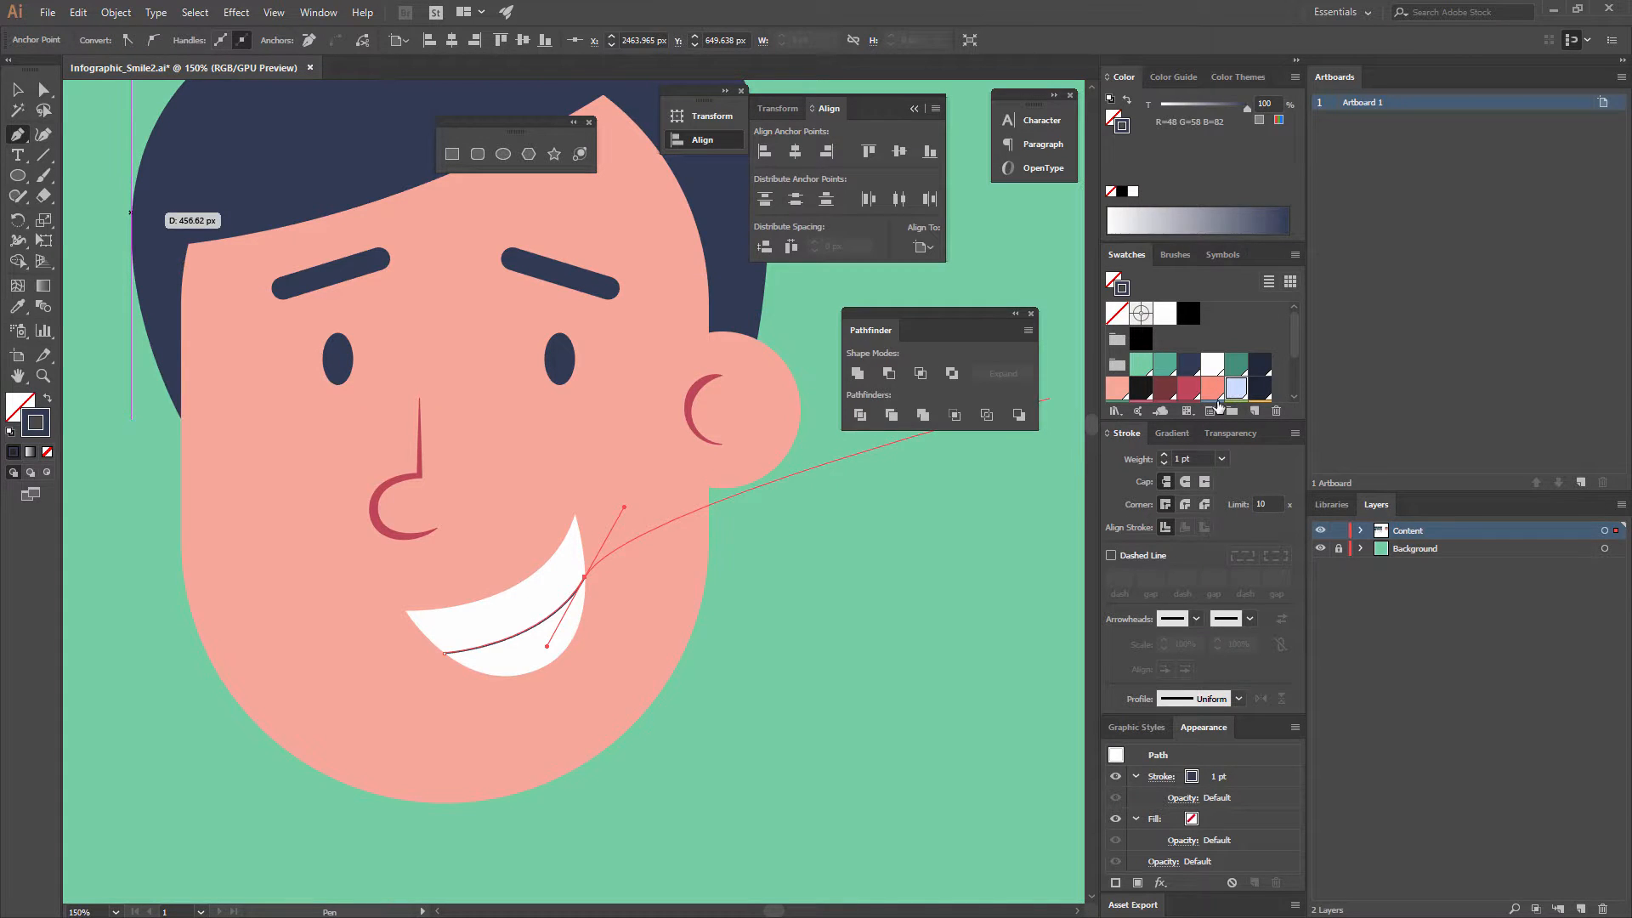
{"action": "left_click", "coordinate": [15, 100]}
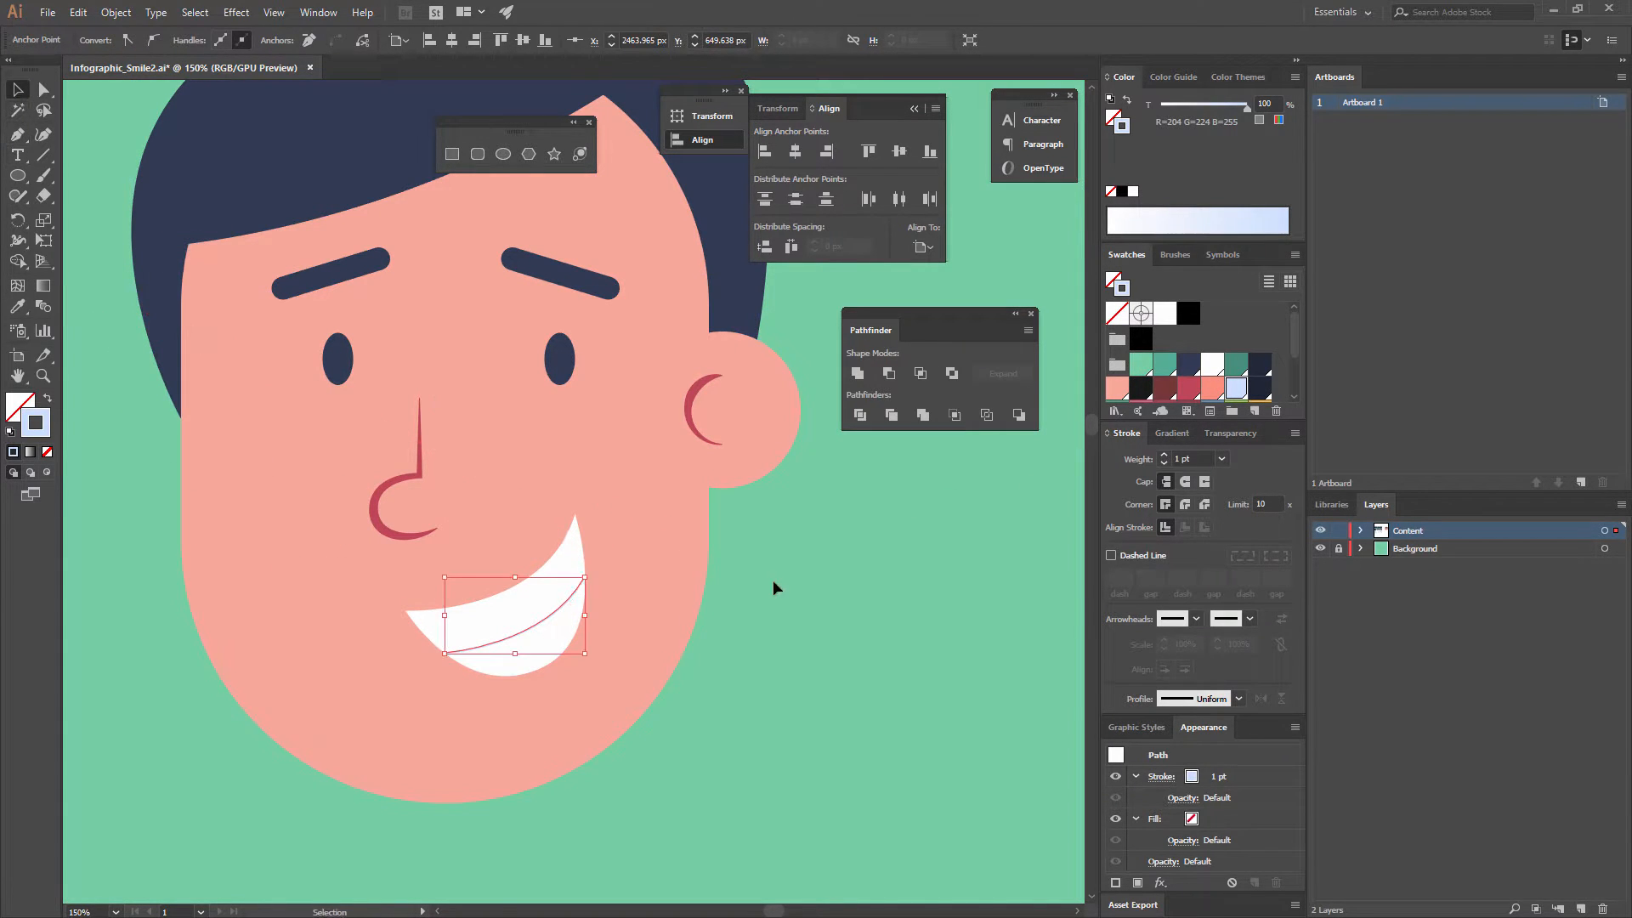
{"action": "left_click", "coordinate": [772, 580]}
Set the teeth line's stroke to 3 pt with a width profile tapered at both ends, and deselect it.
{"action": "left_click", "coordinate": [538, 633]}
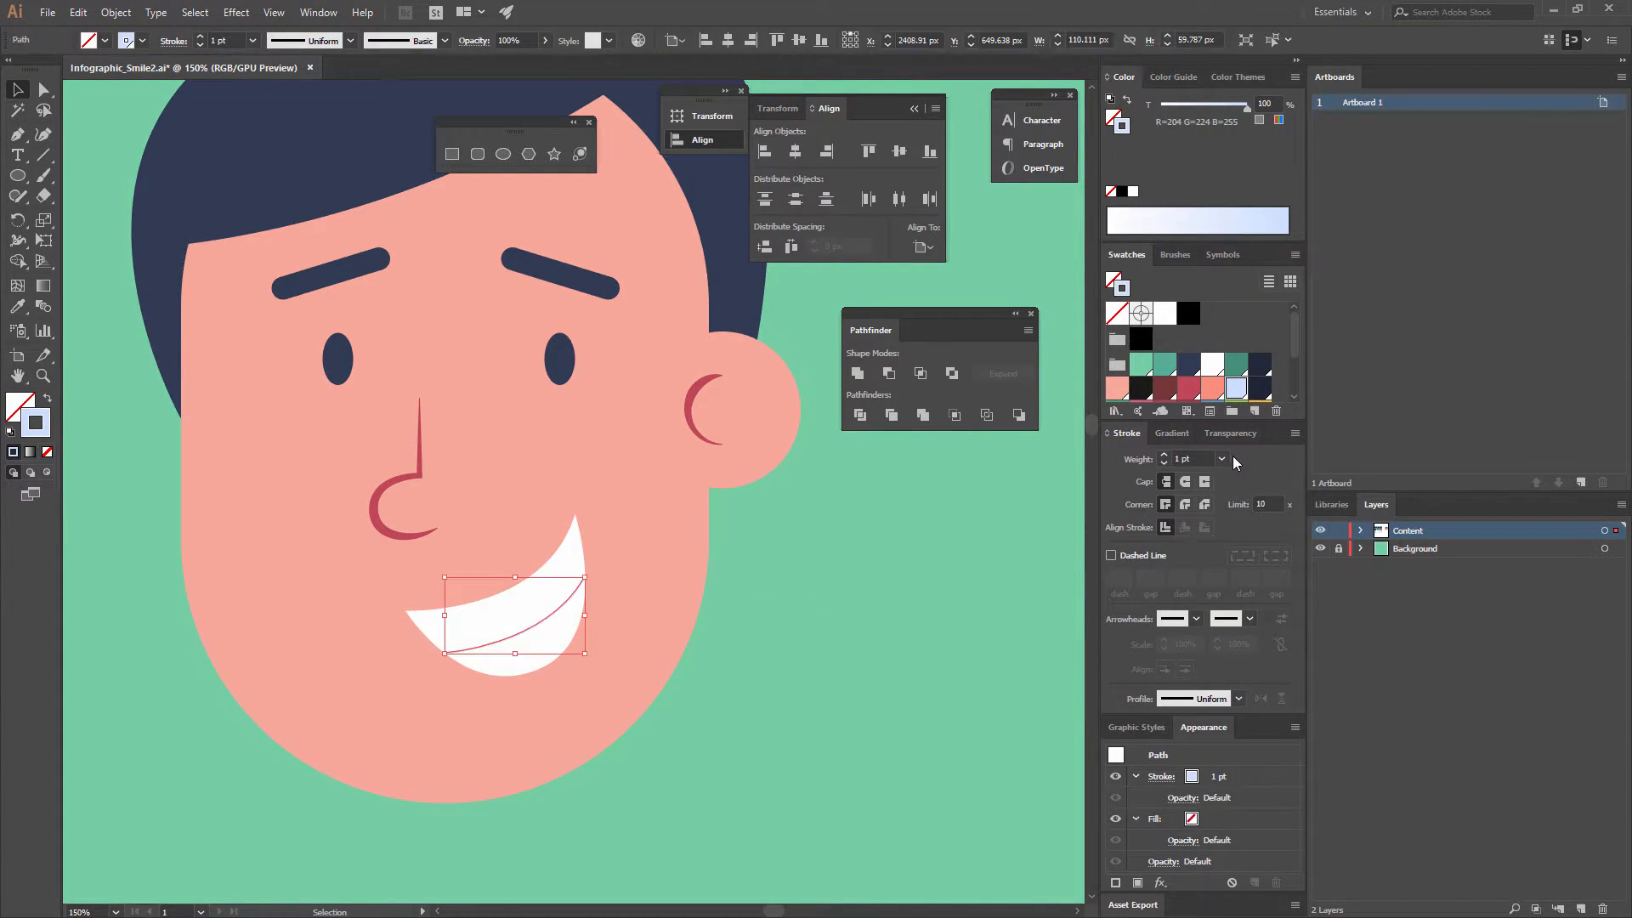
{"action": "left_click", "coordinate": [1222, 460]}
{"action": "left_click", "coordinate": [1241, 579]}
{"action": "left_click", "coordinate": [1236, 707]}
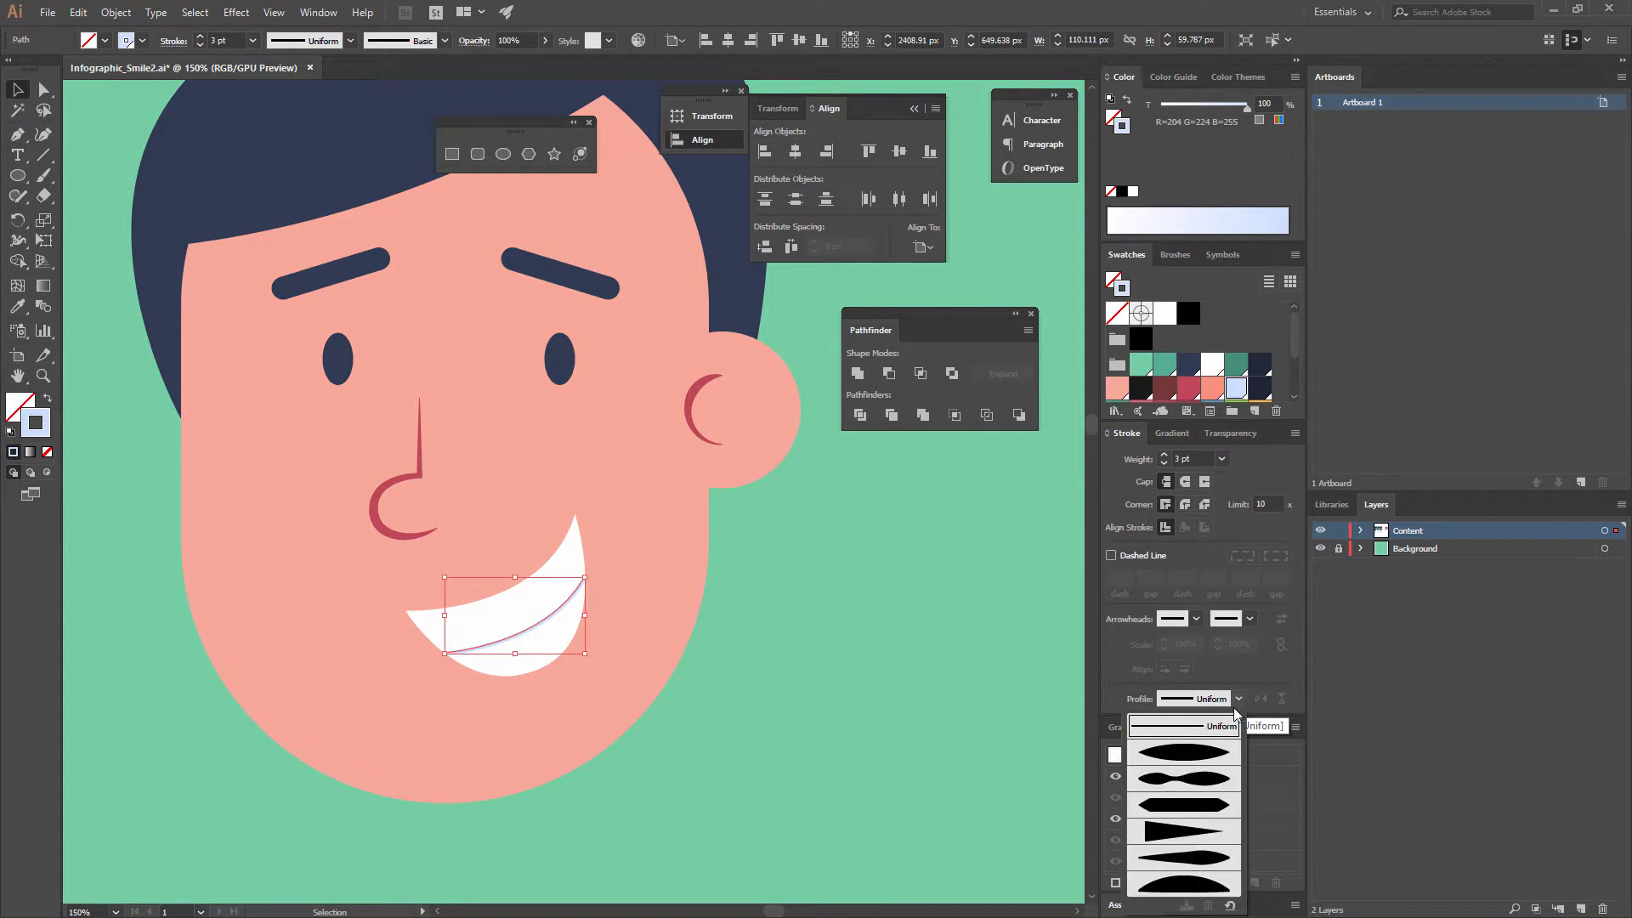
{"action": "left_click", "coordinate": [1183, 852]}
{"action": "left_click", "coordinate": [905, 726]}
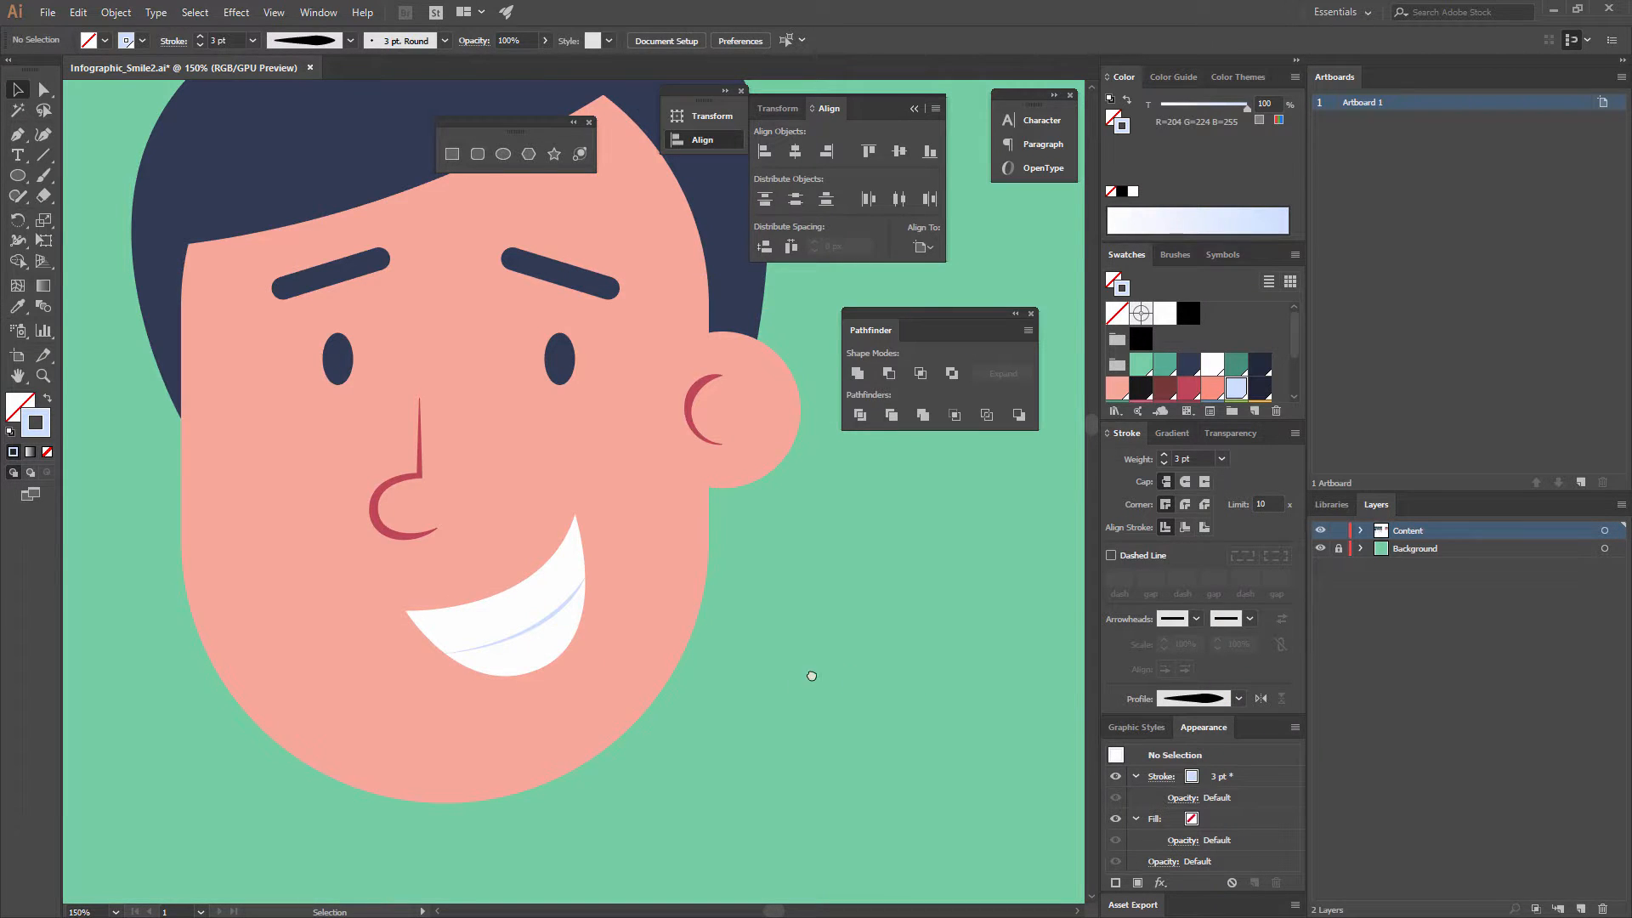
Draw a neck rectangle about 110 by 129 px overlapping the chin and give it the face's skin colour.
{"action": "left_click_drag", "start_coordinate": [812, 676], "coordinate": [906, 696]}
{"action": "key", "text": "ctrl+minus"}
{"action": "key", "text": "ctrl+minus"}
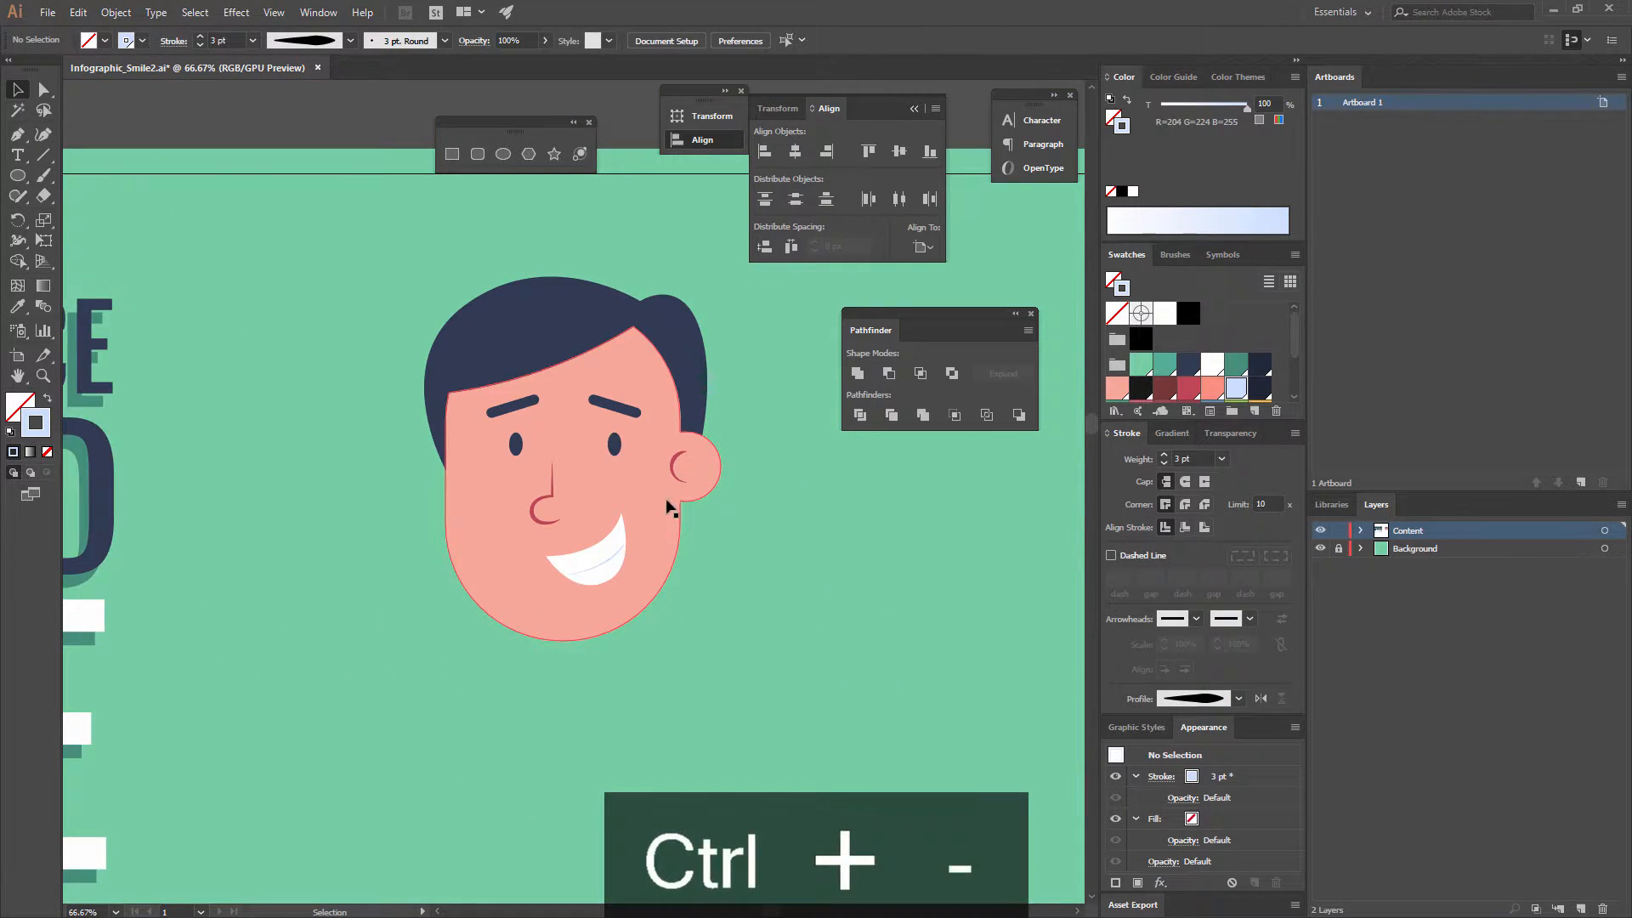
{"action": "left_click_drag", "start_coordinate": [705, 559], "coordinate": [757, 484]}
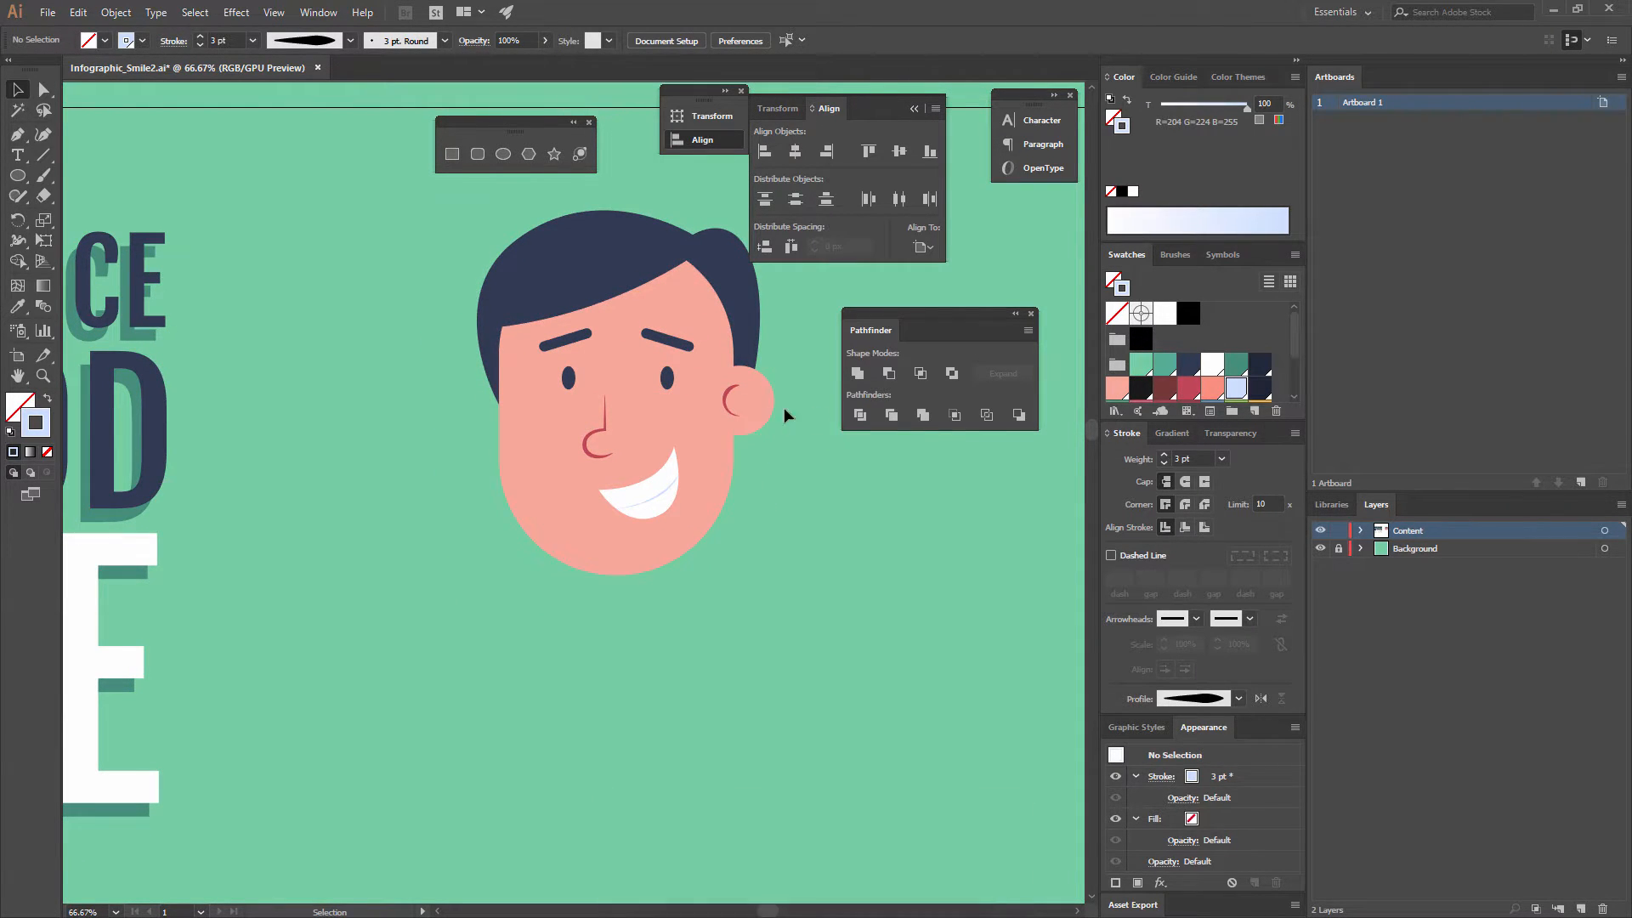
{"action": "left_click_drag", "start_coordinate": [753, 430], "coordinate": [778, 414]}
{"action": "left_click", "coordinate": [453, 154]}
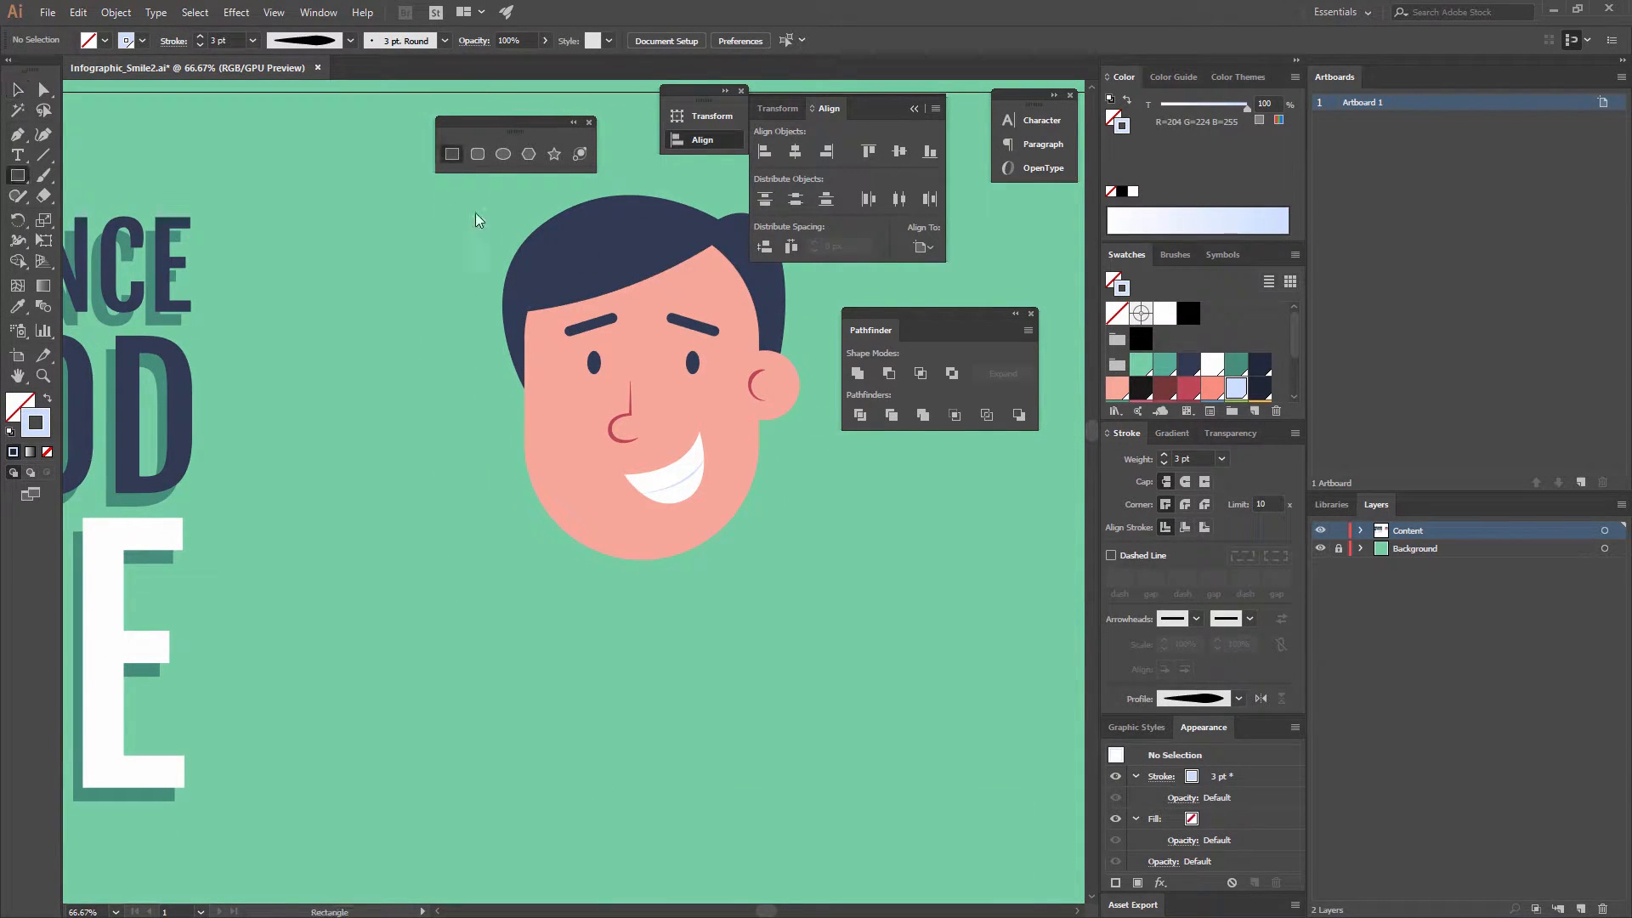
{"action": "left_click_drag", "start_coordinate": [608, 531], "coordinate": [672, 605]}
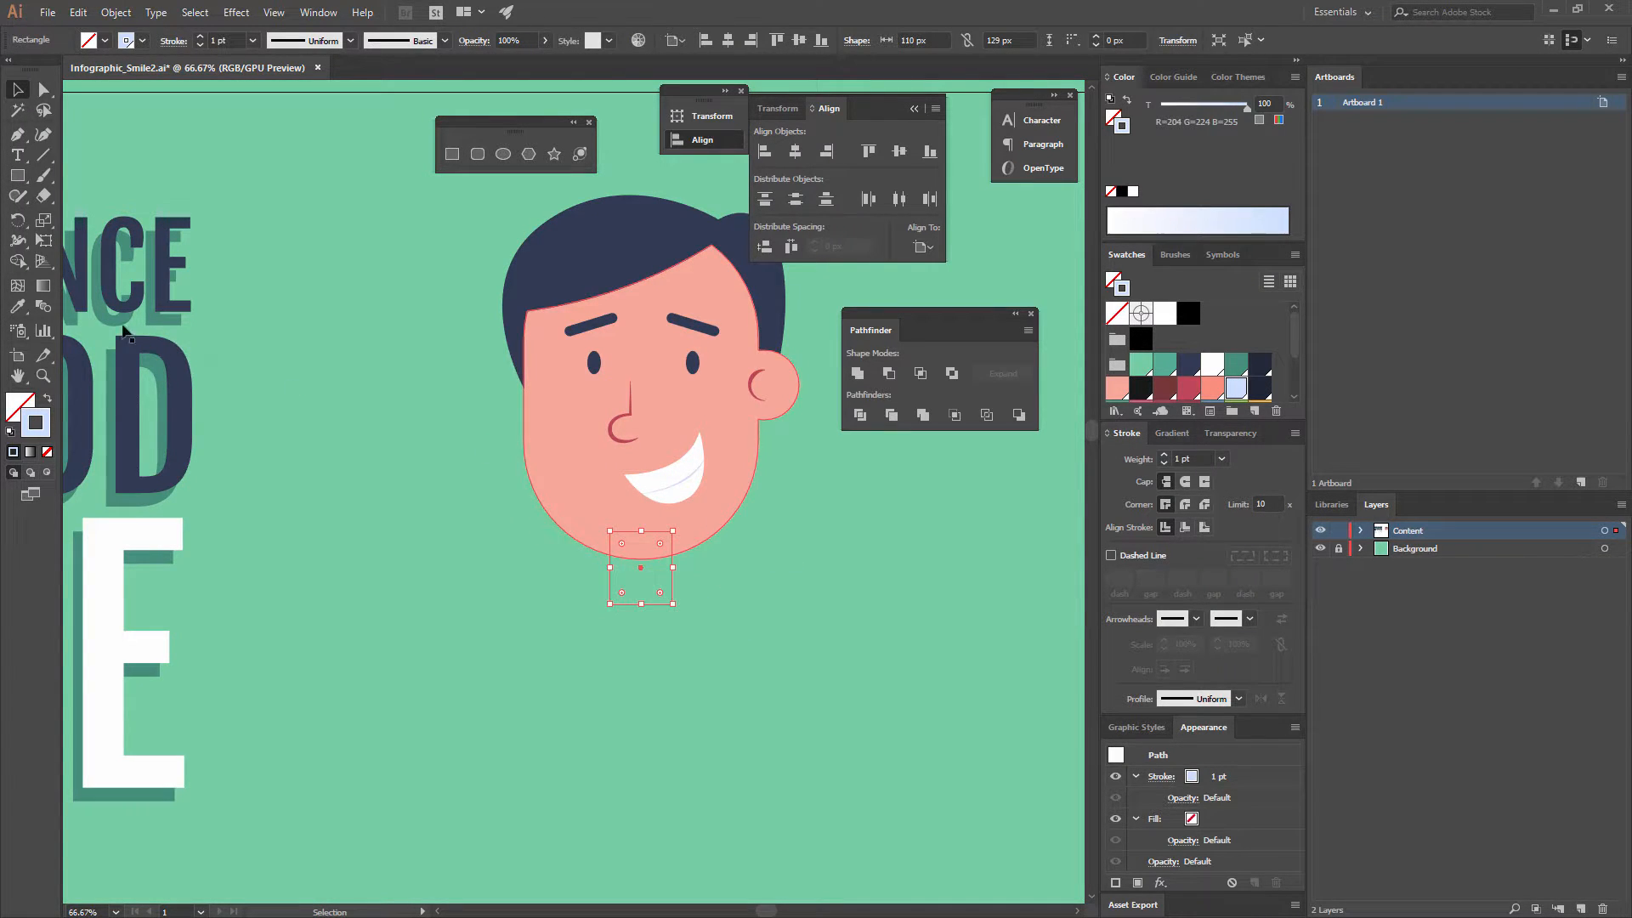
{"action": "key", "text": "i"}
{"action": "left_click", "coordinate": [738, 432]}
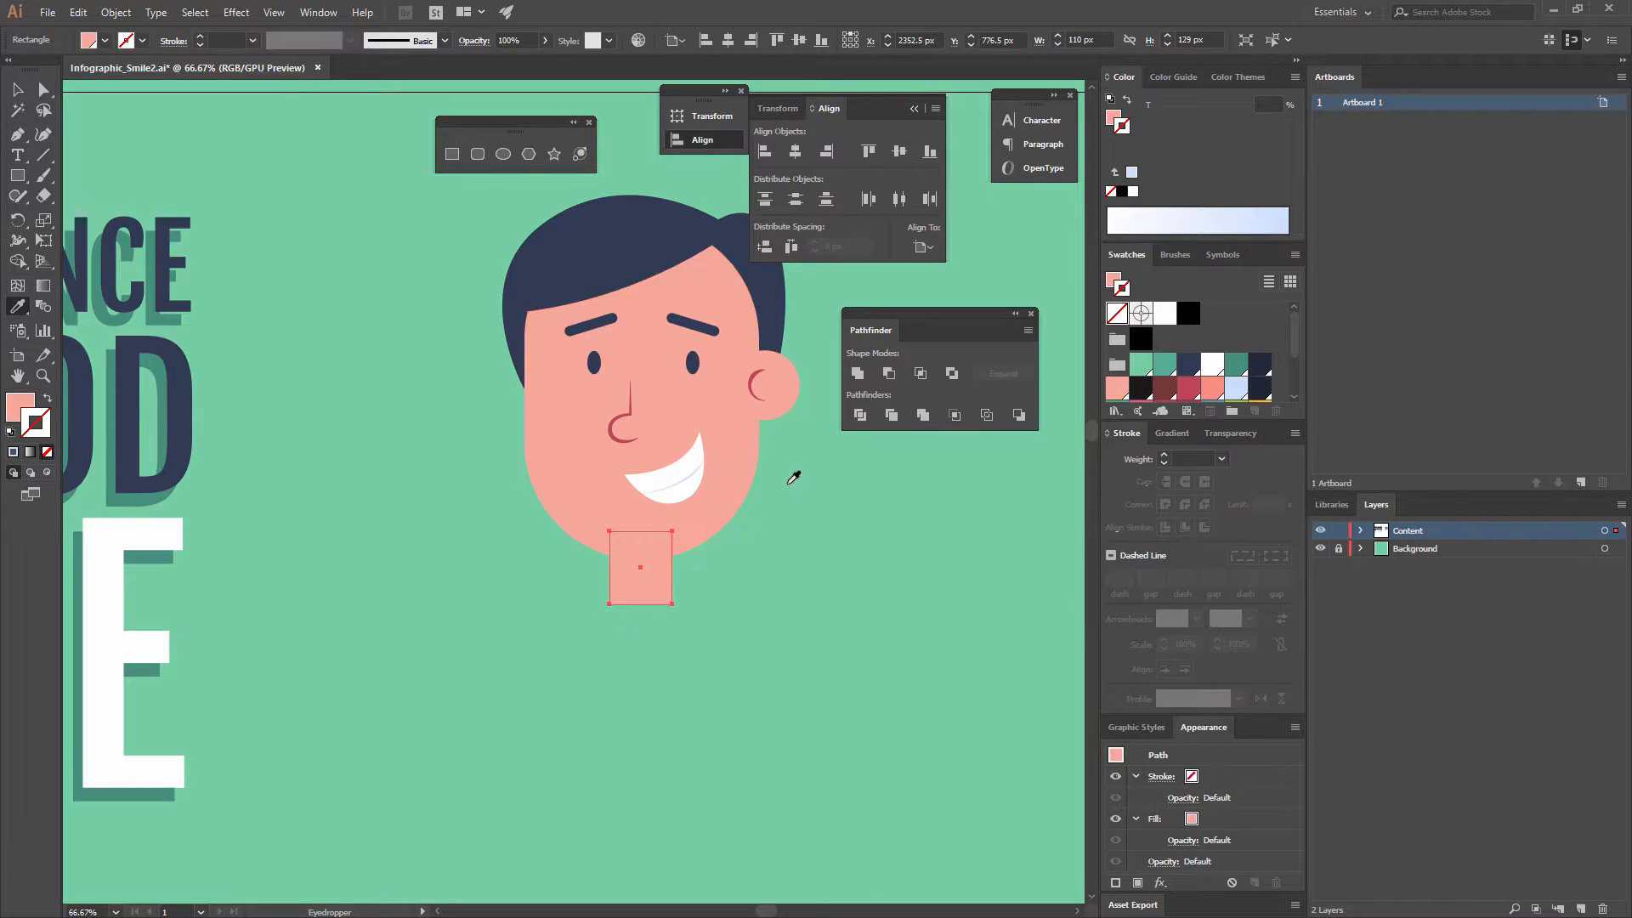
Move the neck rectangle slightly down and fill it with the darker salmon swatch, without a stroke.
{"action": "key", "text": "v"}
{"action": "left_click", "coordinate": [769, 485]}
{"action": "left_click_drag", "start_coordinate": [644, 583], "coordinate": [642, 591]}
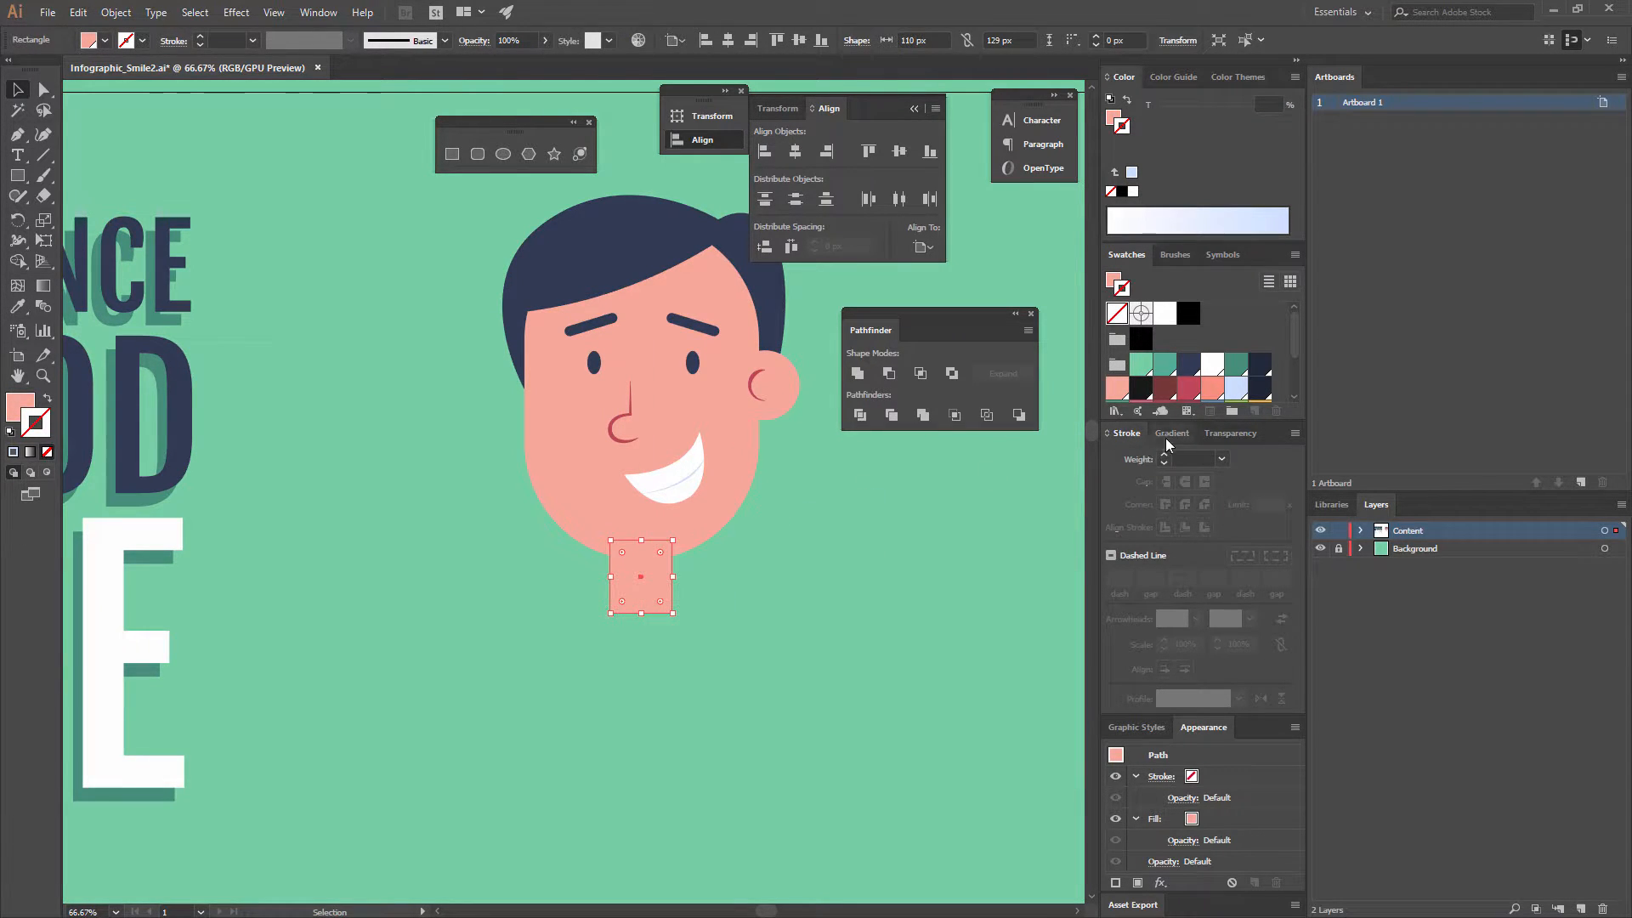
{"action": "left_click", "coordinate": [1214, 389]}
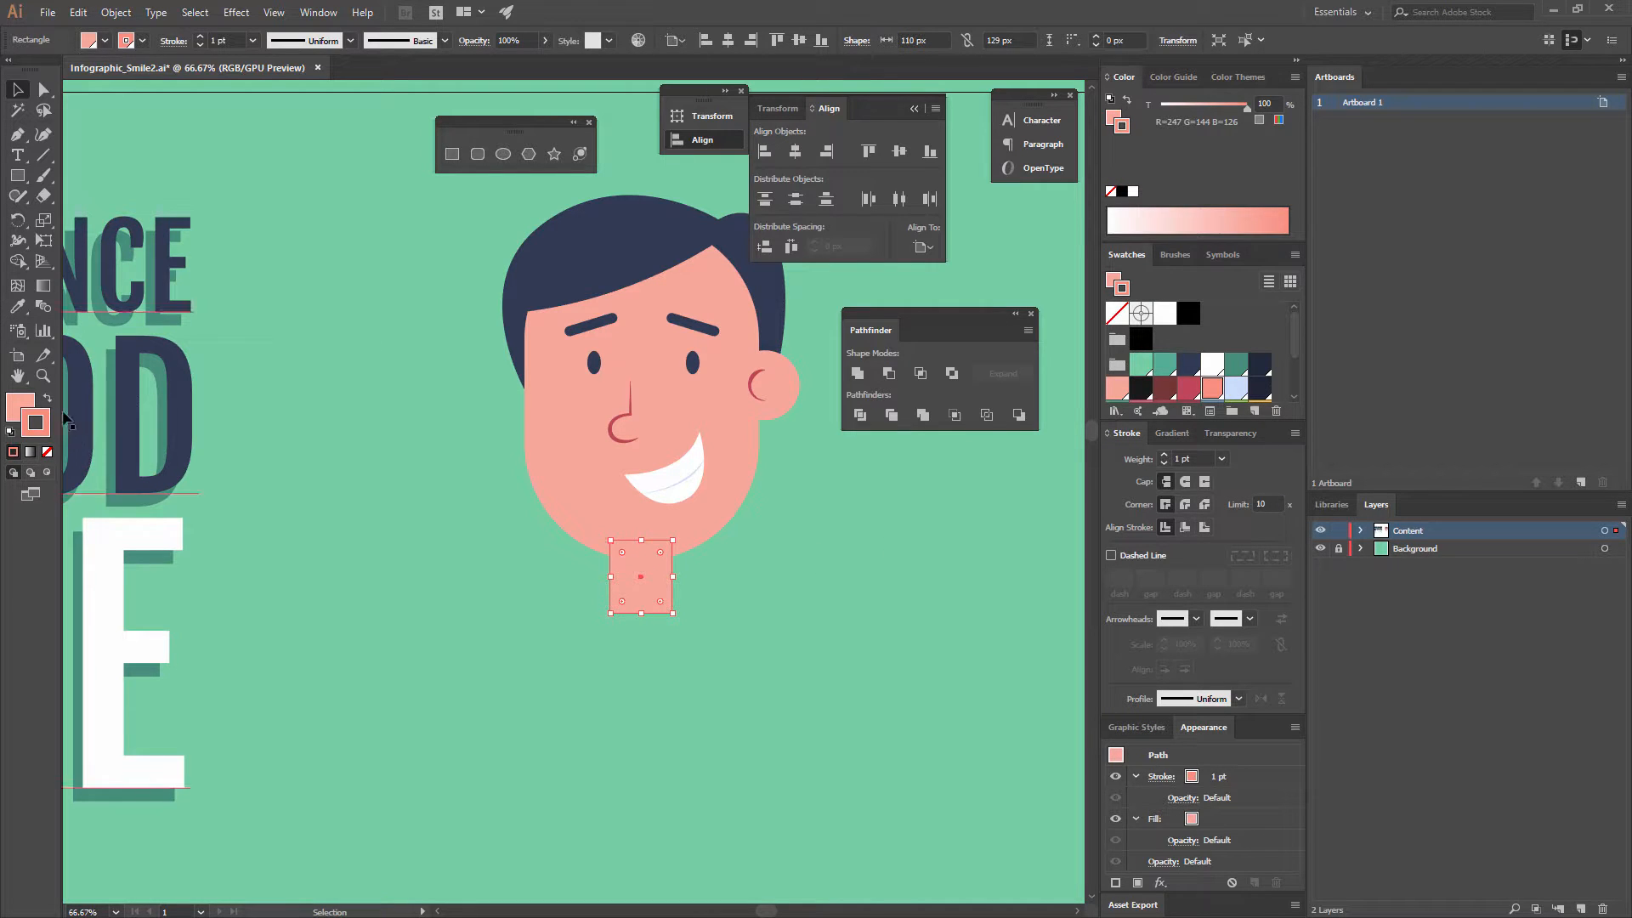
{"action": "left_click", "coordinate": [46, 451]}
{"action": "key", "text": "x"}
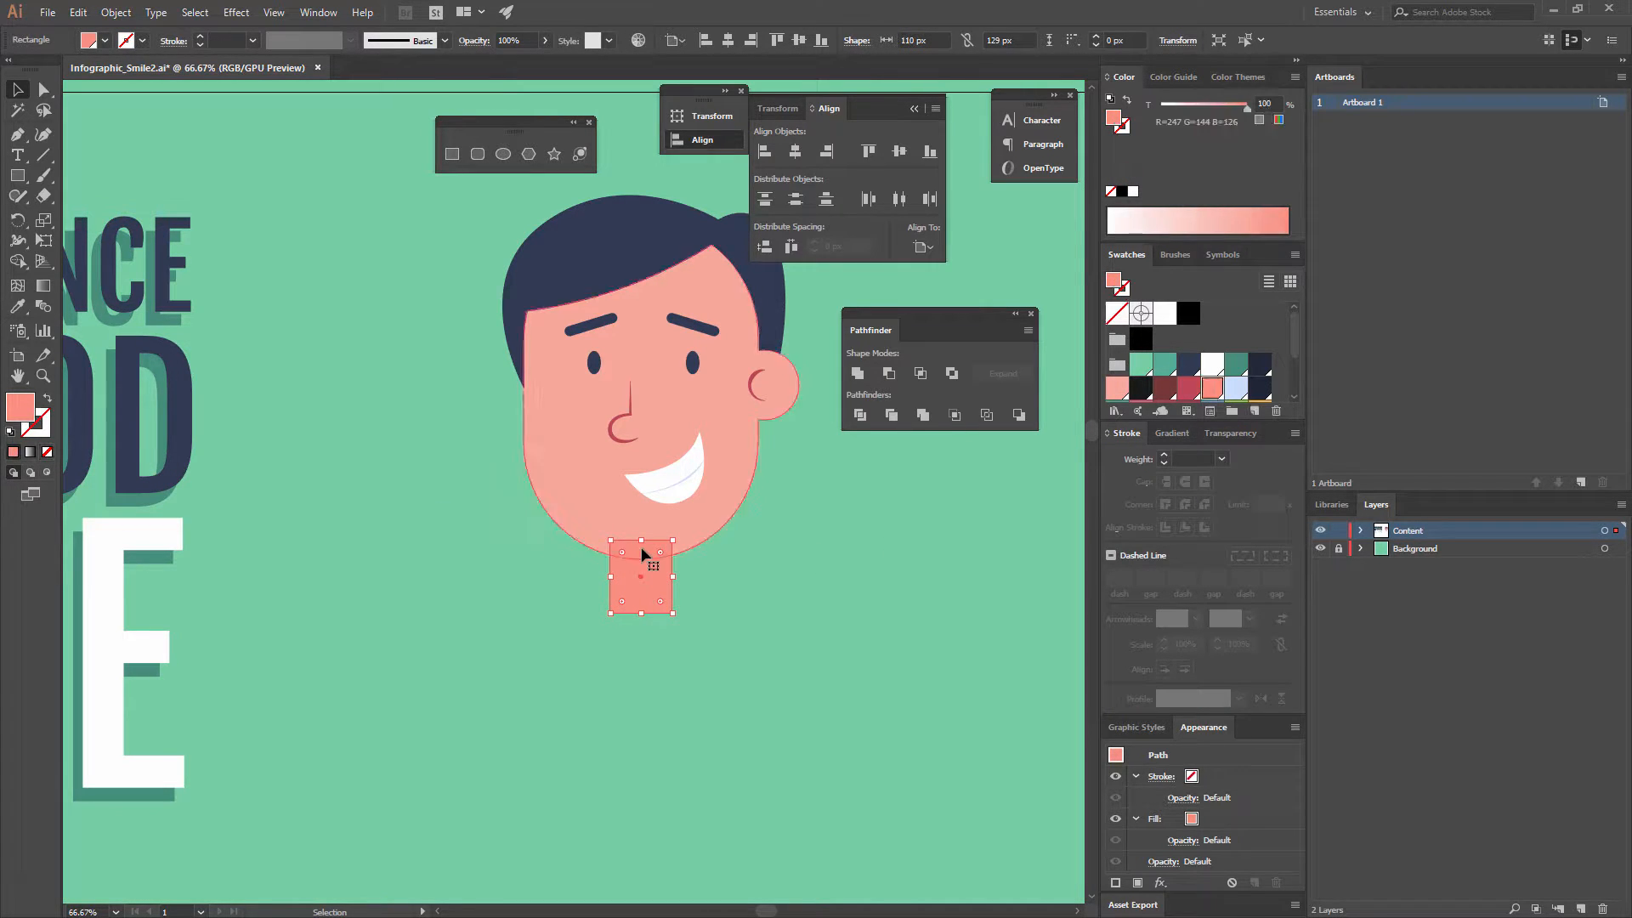
Send the neck to the back, behind the face, and deselect it.
{"action": "right_click", "coordinate": [639, 552]}
{"action": "mouse_move", "coordinate": [697, 815]}
{"action": "left_click", "coordinate": [477, 870]}
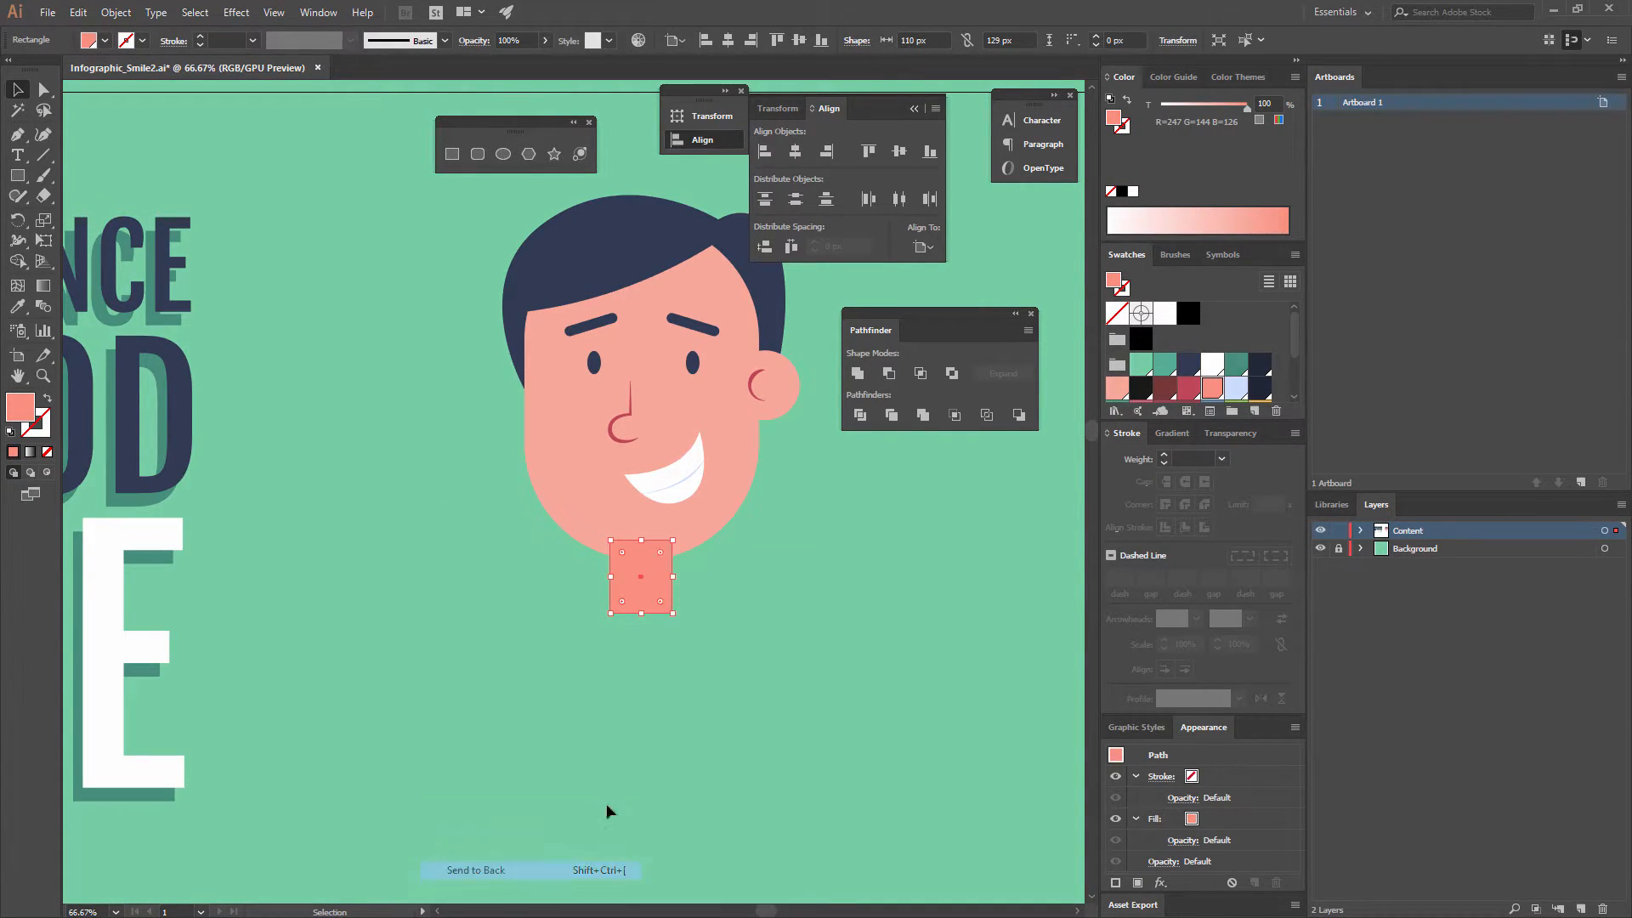
{"action": "left_click", "coordinate": [710, 693]}
{"action": "left_click_drag", "start_coordinate": [709, 686], "coordinate": [649, 670]}
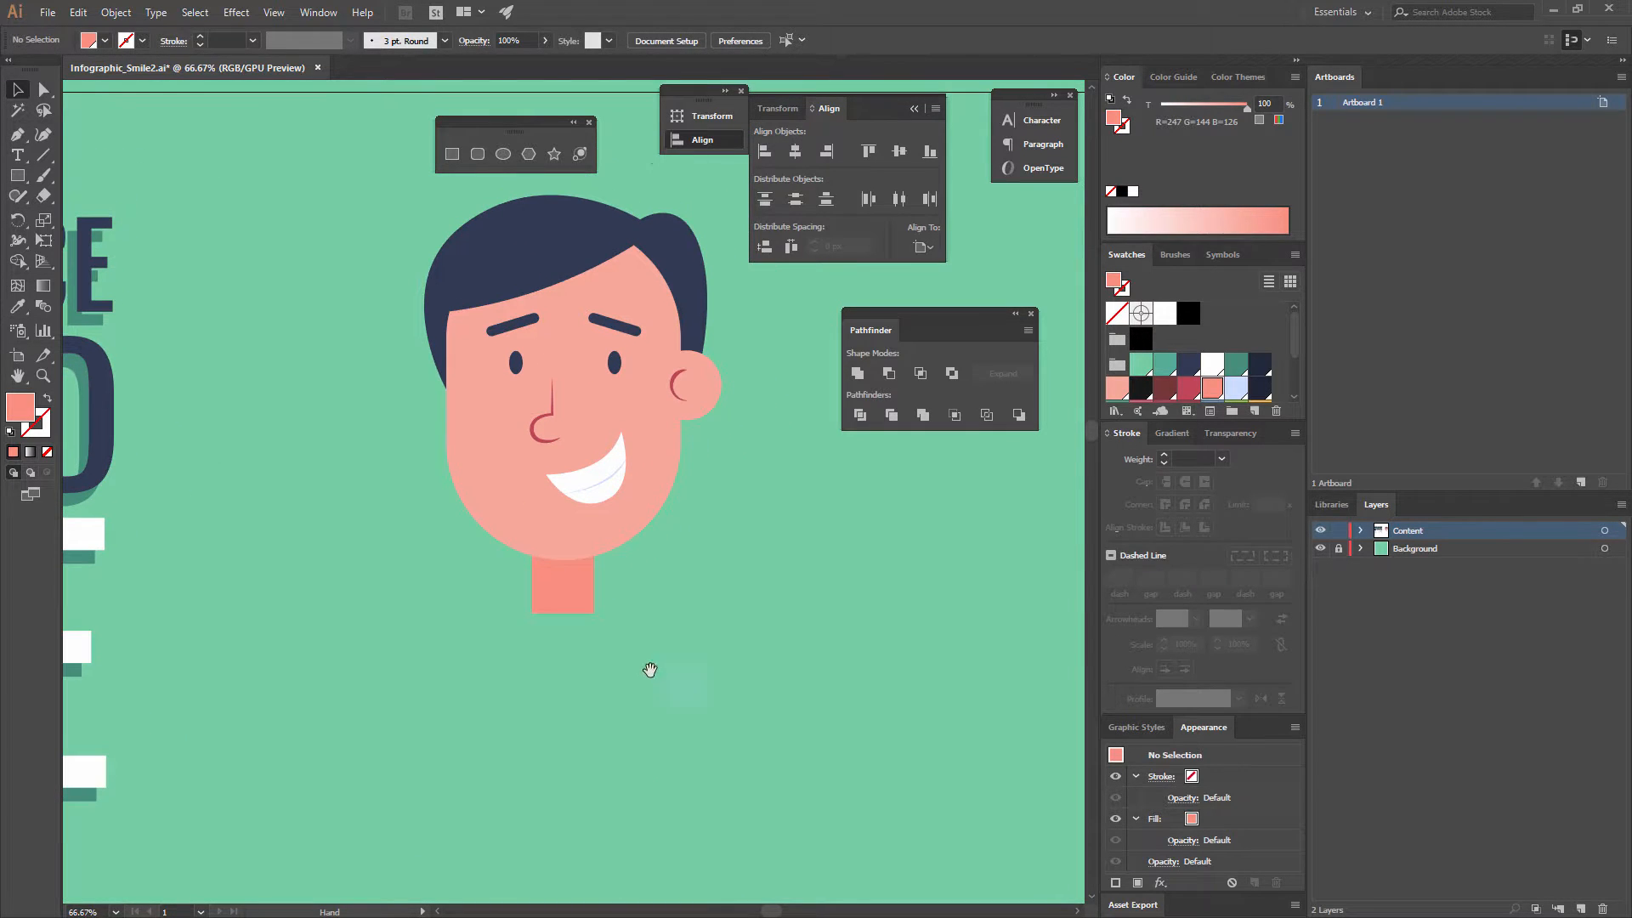
{"action": "left_click", "coordinate": [576, 602]}
{"action": "left_click_drag", "start_coordinate": [563, 615], "coordinate": [564, 615]}
{"action": "left_click", "coordinate": [677, 599]}
{"action": "mouse_move", "coordinate": [722, 564]}
{"action": "left_mouse_down"}
{"action": "mouse_move", "coordinate": [776, 547]}
{"action": "mouse_move", "coordinate": [725, 568]}
{"action": "left_mouse_up"}
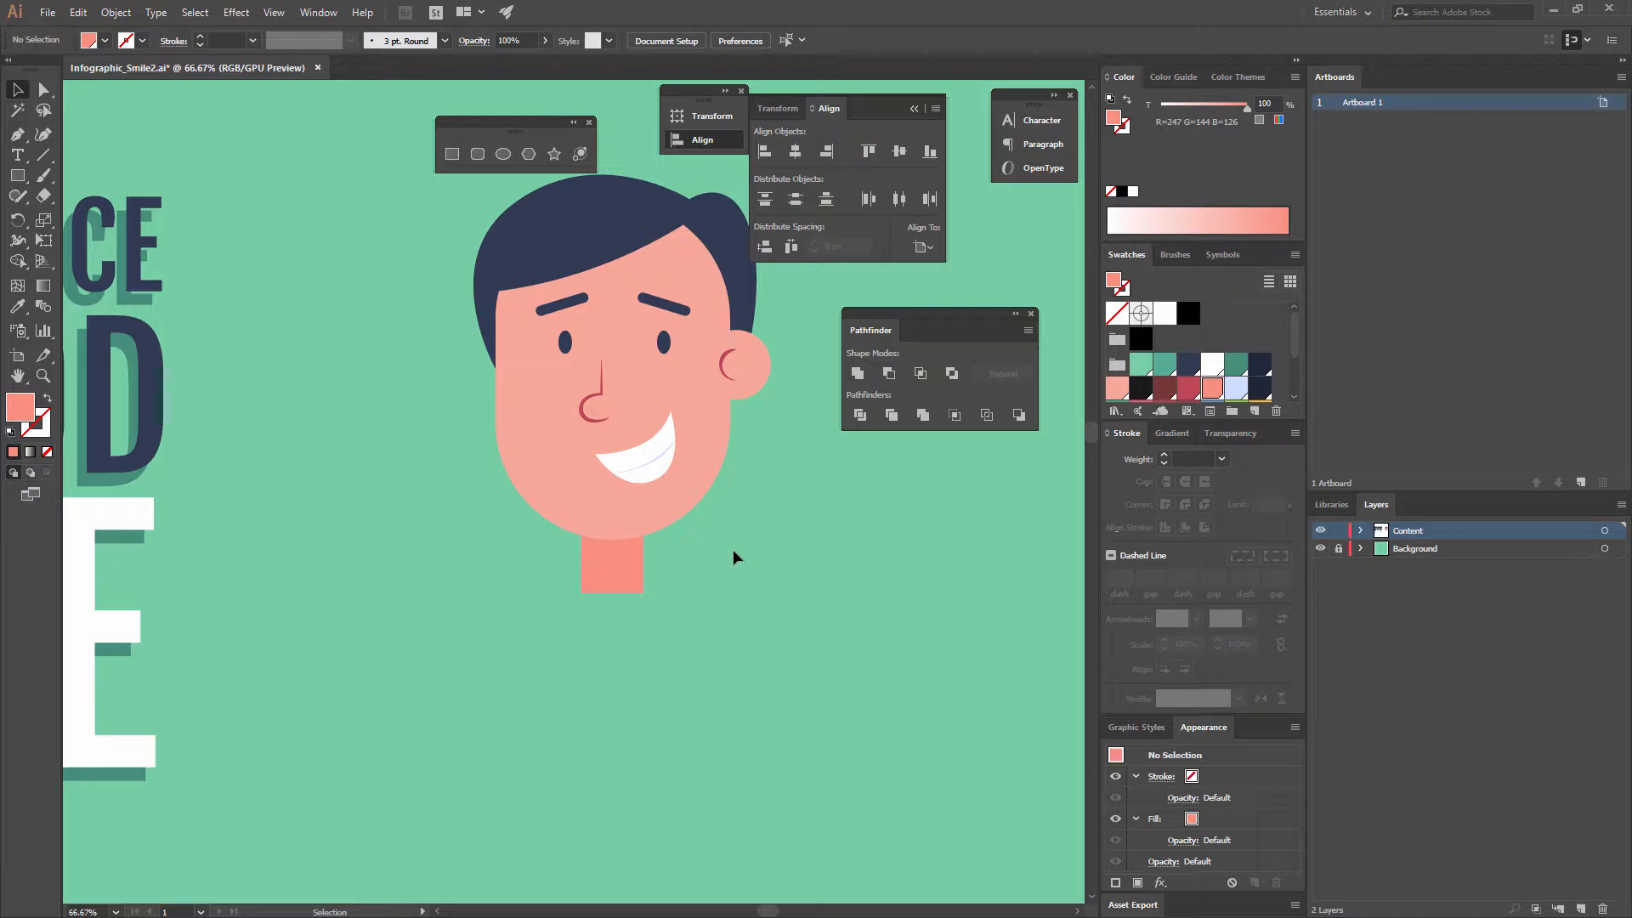
Draw a torso rectangle about 479 by 343 px centred below the neck, starting at its lower edge.
{"action": "key", "text": "ctrl+equal"}
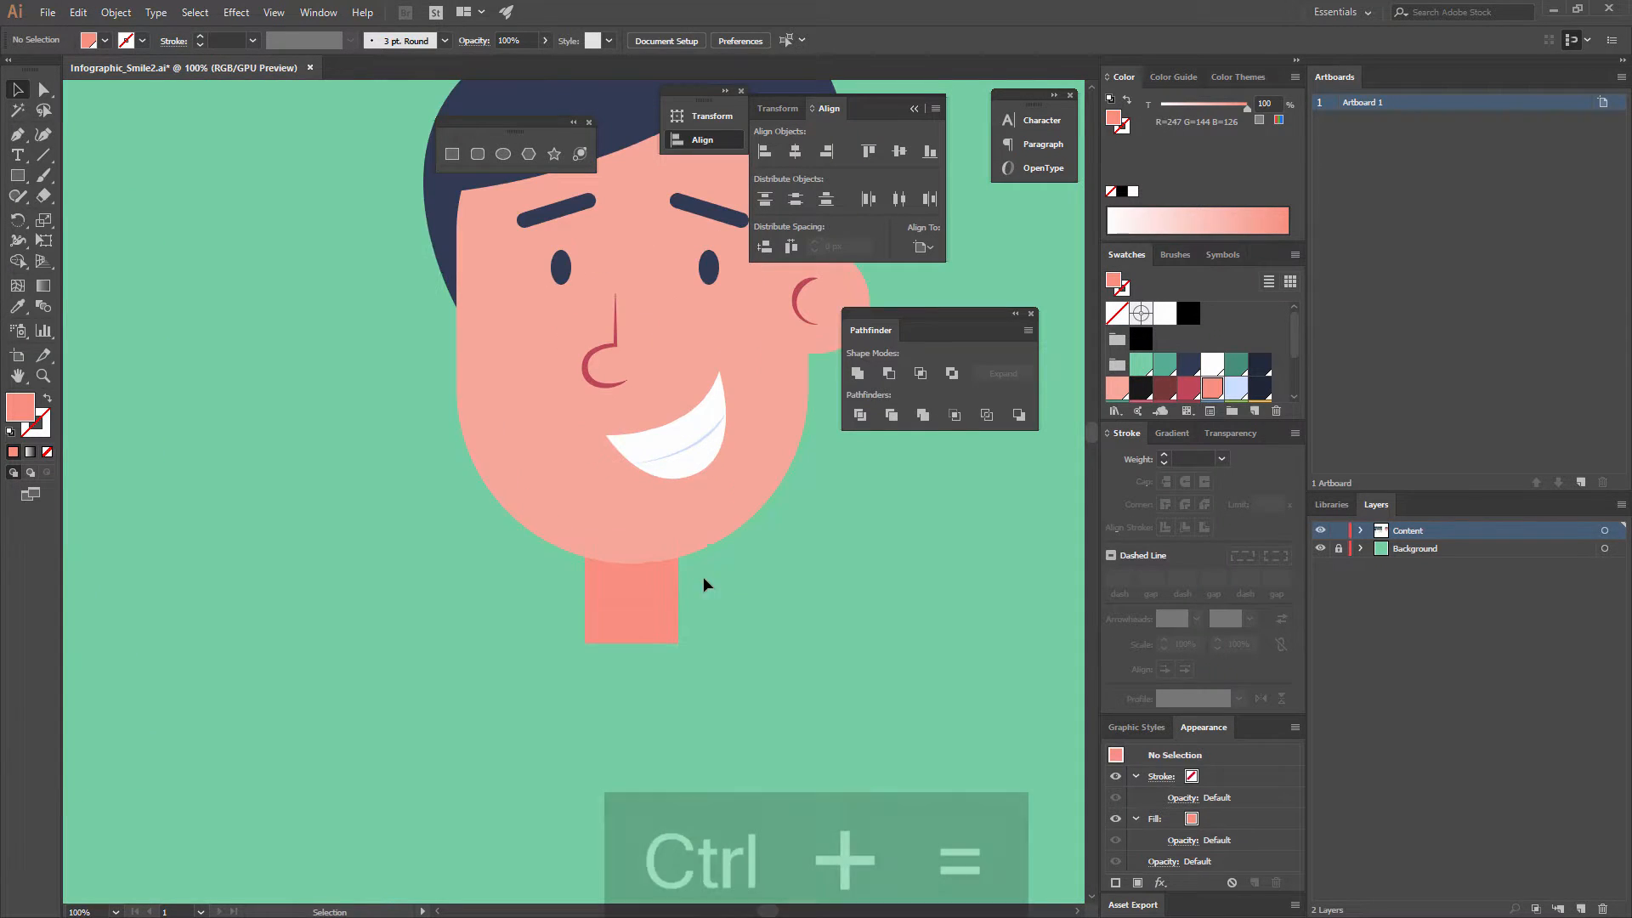
{"action": "left_click_drag", "start_coordinate": [604, 649], "coordinate": [576, 562]}
{"action": "left_click", "coordinate": [443, 156]}
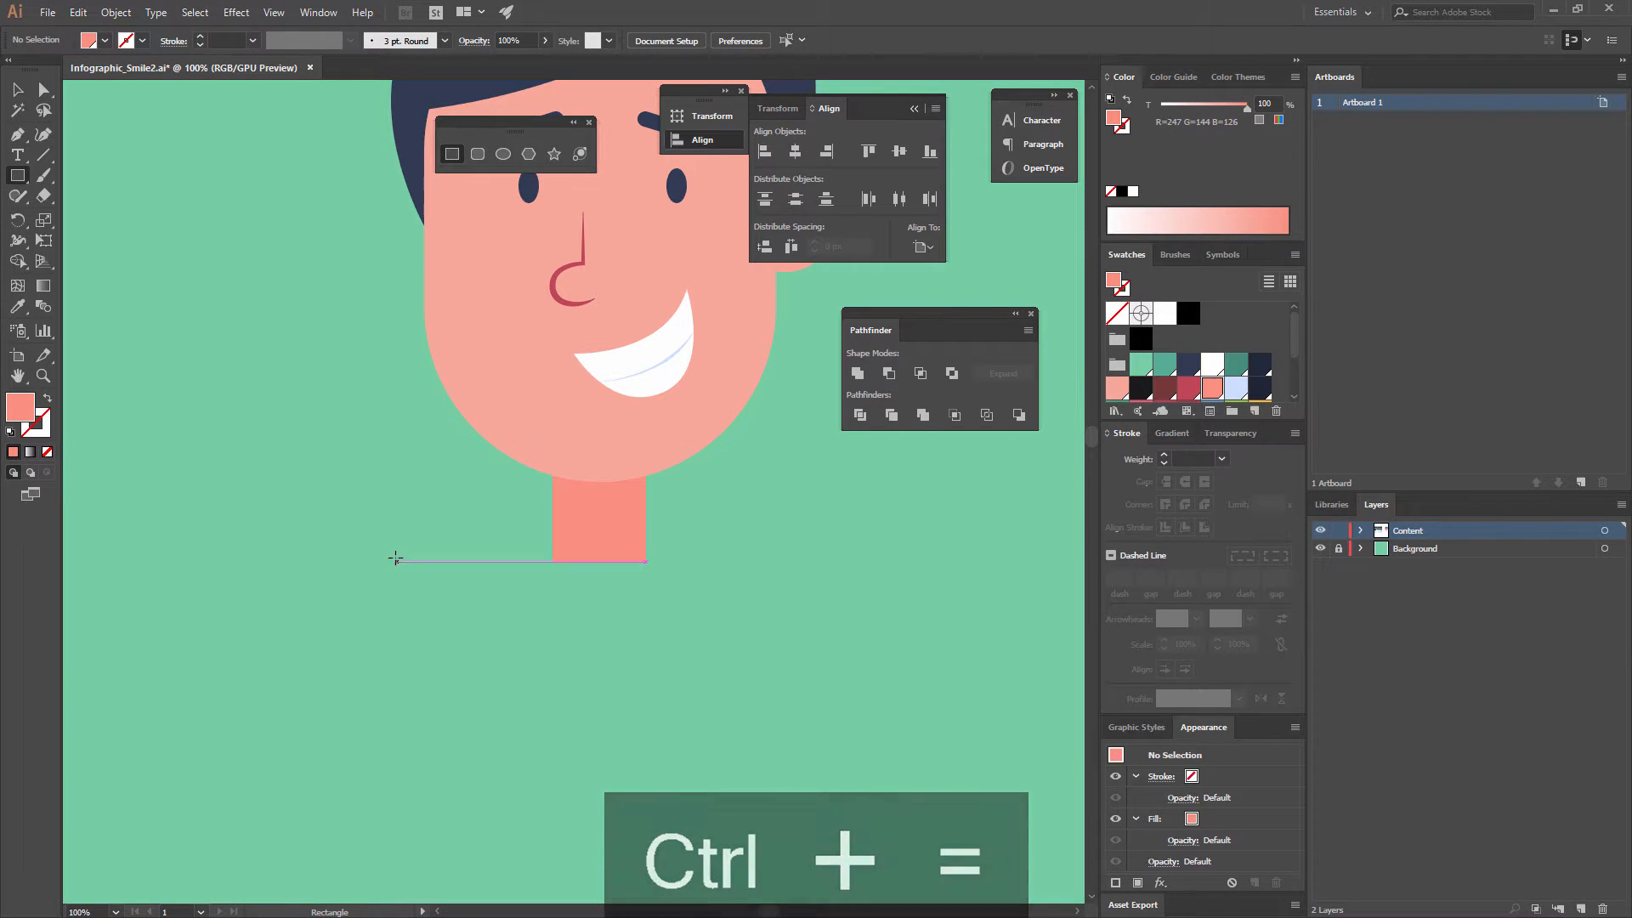
{"action": "left_click_drag", "start_coordinate": [395, 551], "coordinate": [791, 842]}
{"action": "left_click_drag", "start_coordinate": [777, 687], "coordinate": [661, 609]}
{"action": "key", "text": "v"}
{"action": "left_click", "coordinate": [709, 569]}
Fill the torso rectangle with the dark navy swatch and deselect it.
{"action": "key", "text": "ctrl+minus"}
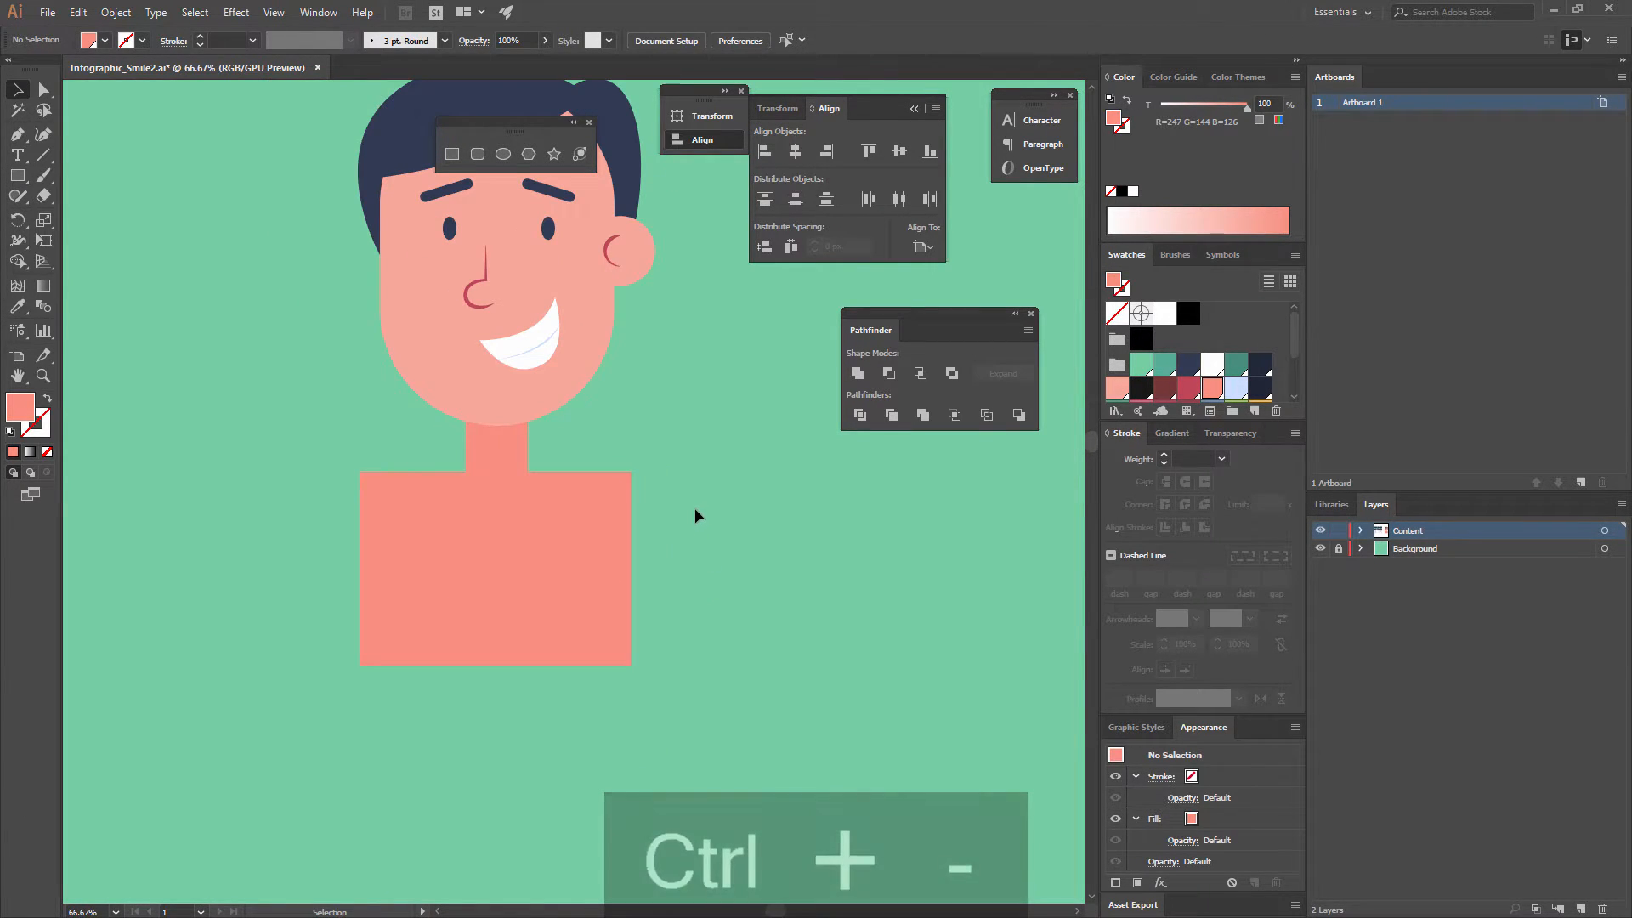
{"action": "left_click", "coordinate": [616, 503]}
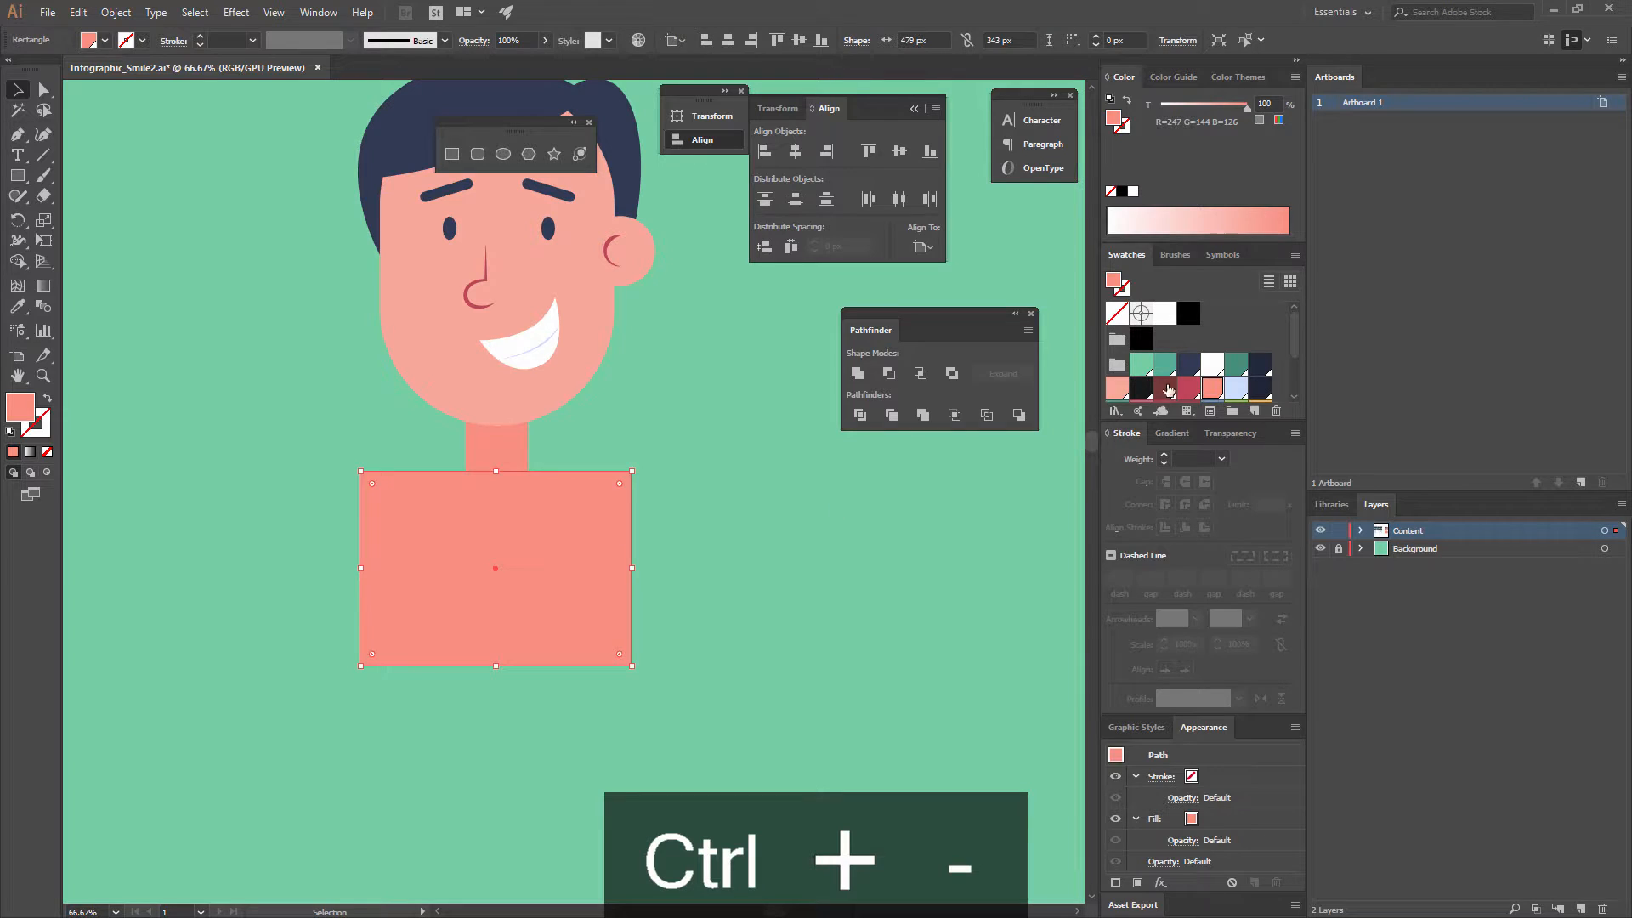
{"action": "left_click", "coordinate": [1188, 364]}
{"action": "left_click", "coordinate": [732, 513]}
{"action": "left_click_drag", "start_coordinate": [626, 547], "coordinate": [608, 590]}
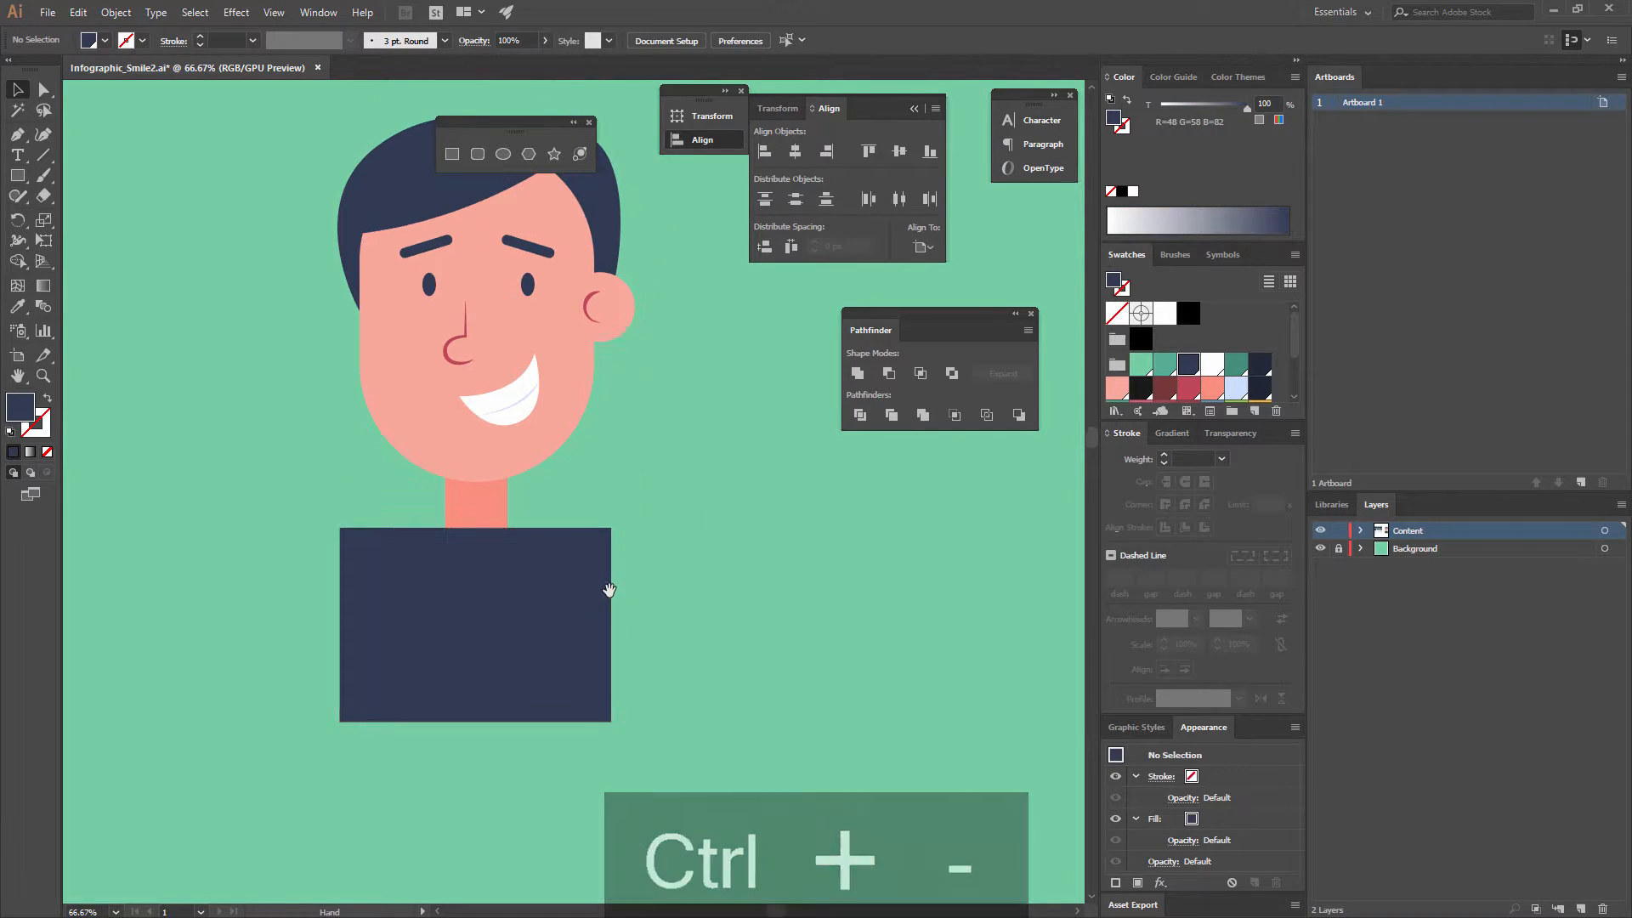
{"action": "left_click", "coordinate": [583, 587]}
{"action": "left_click", "coordinate": [620, 526]}
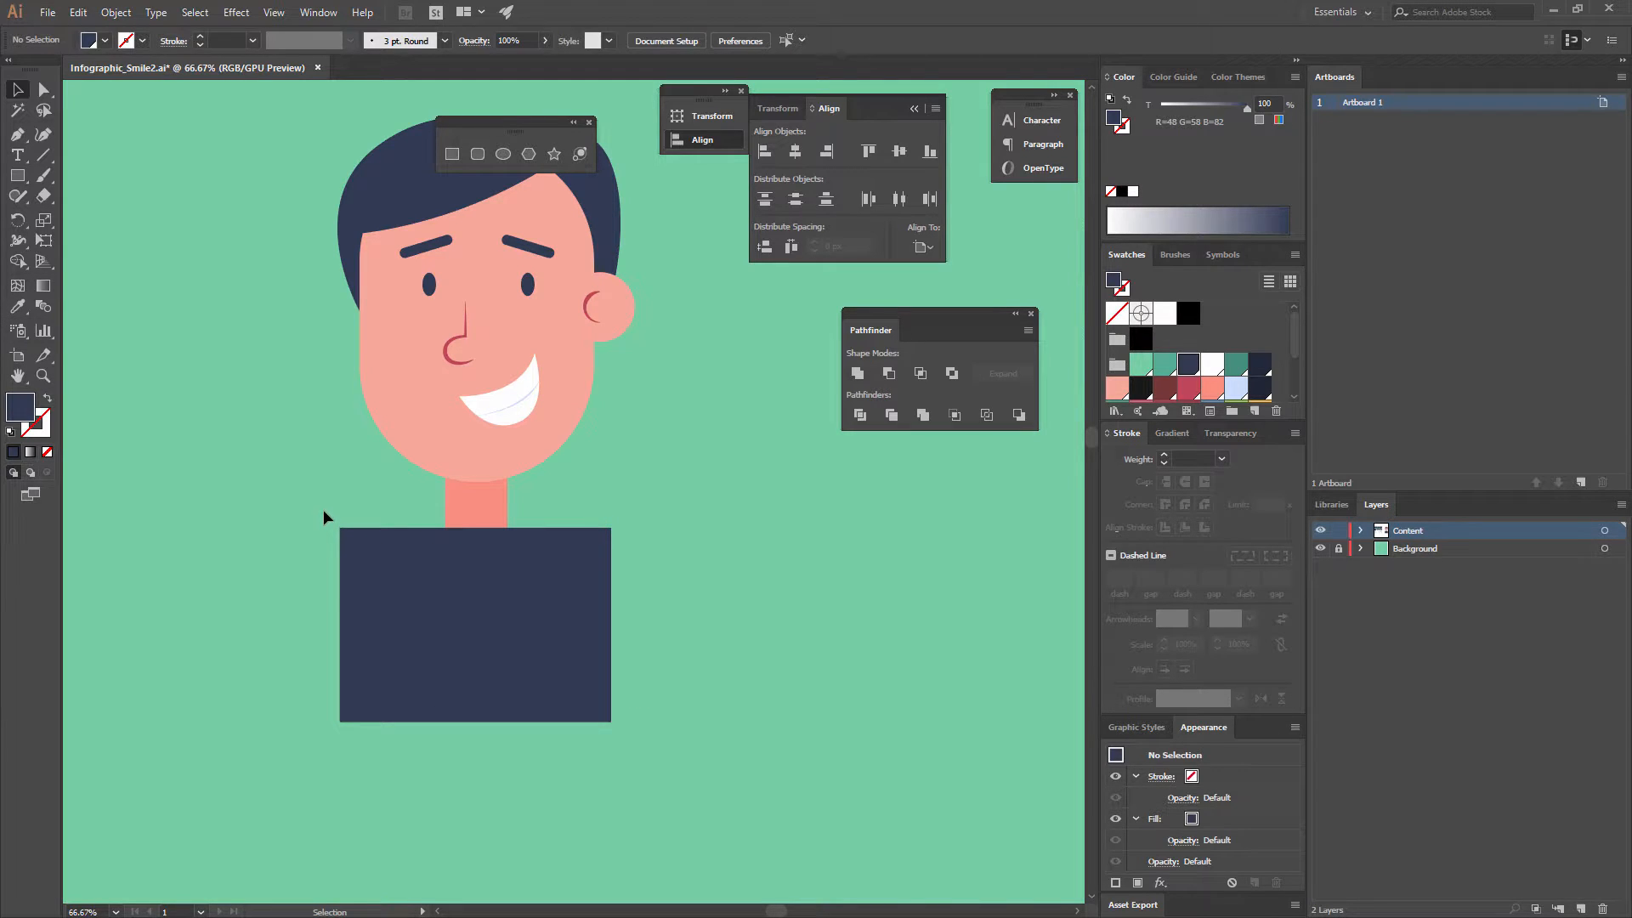
Round both upper corners of the torso into shoulders with a radius of about 83 px.
{"action": "left_click", "coordinate": [43, 89]}
{"action": "left_click_drag", "start_coordinate": [330, 504], "coordinate": [363, 547]}
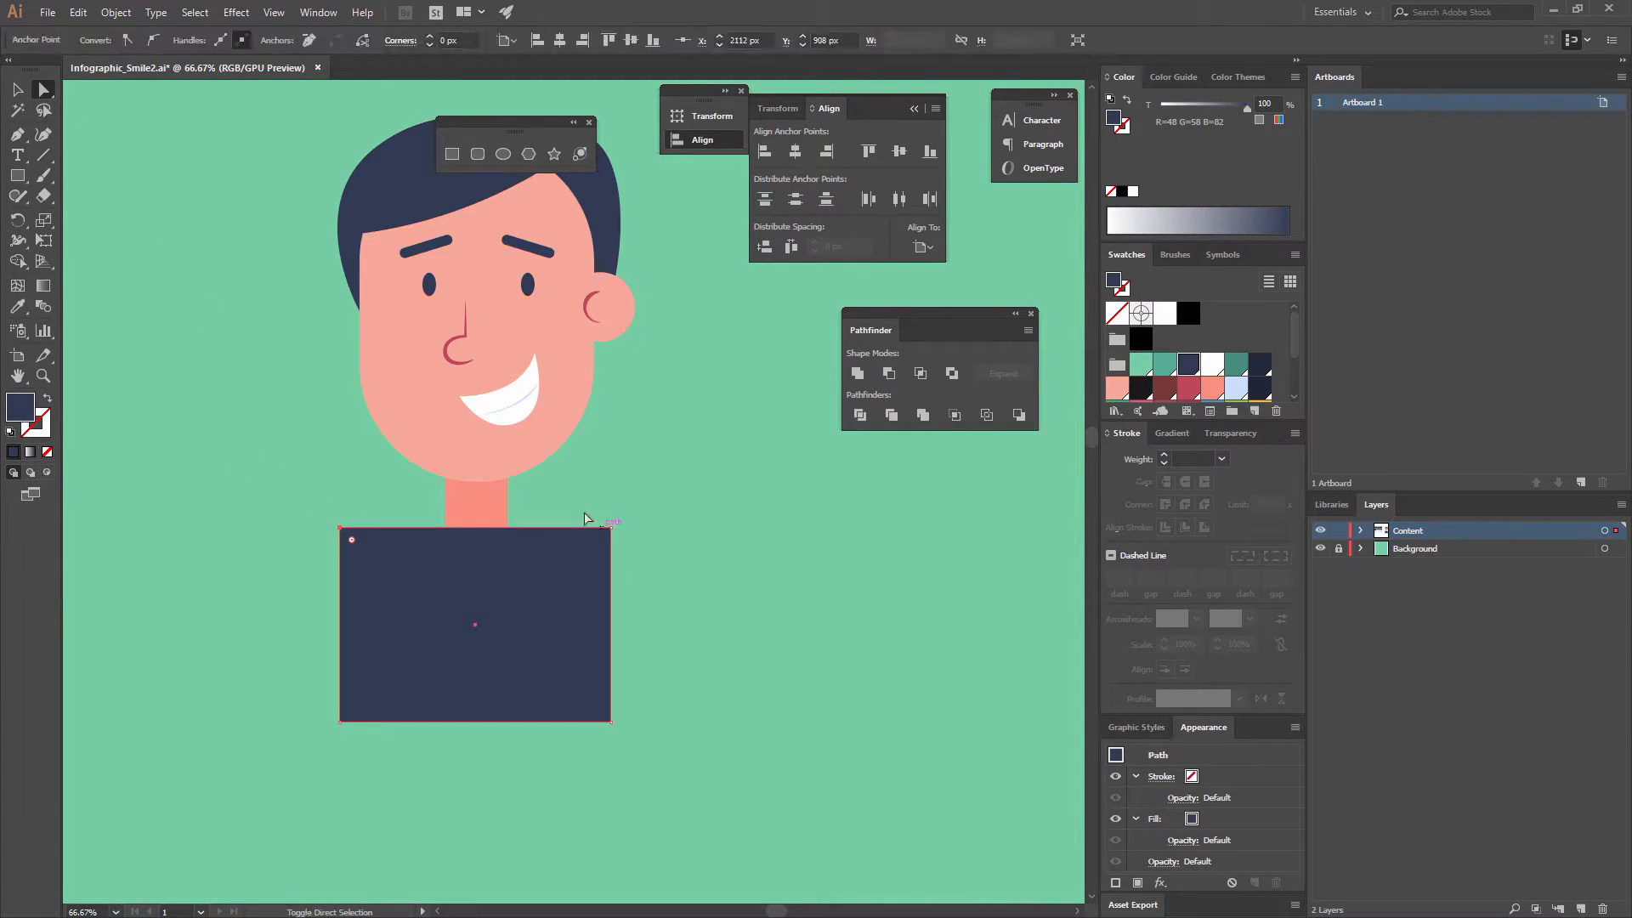
{"action": "left_click_drag", "start_coordinate": [604, 541], "coordinate": [566, 573]}
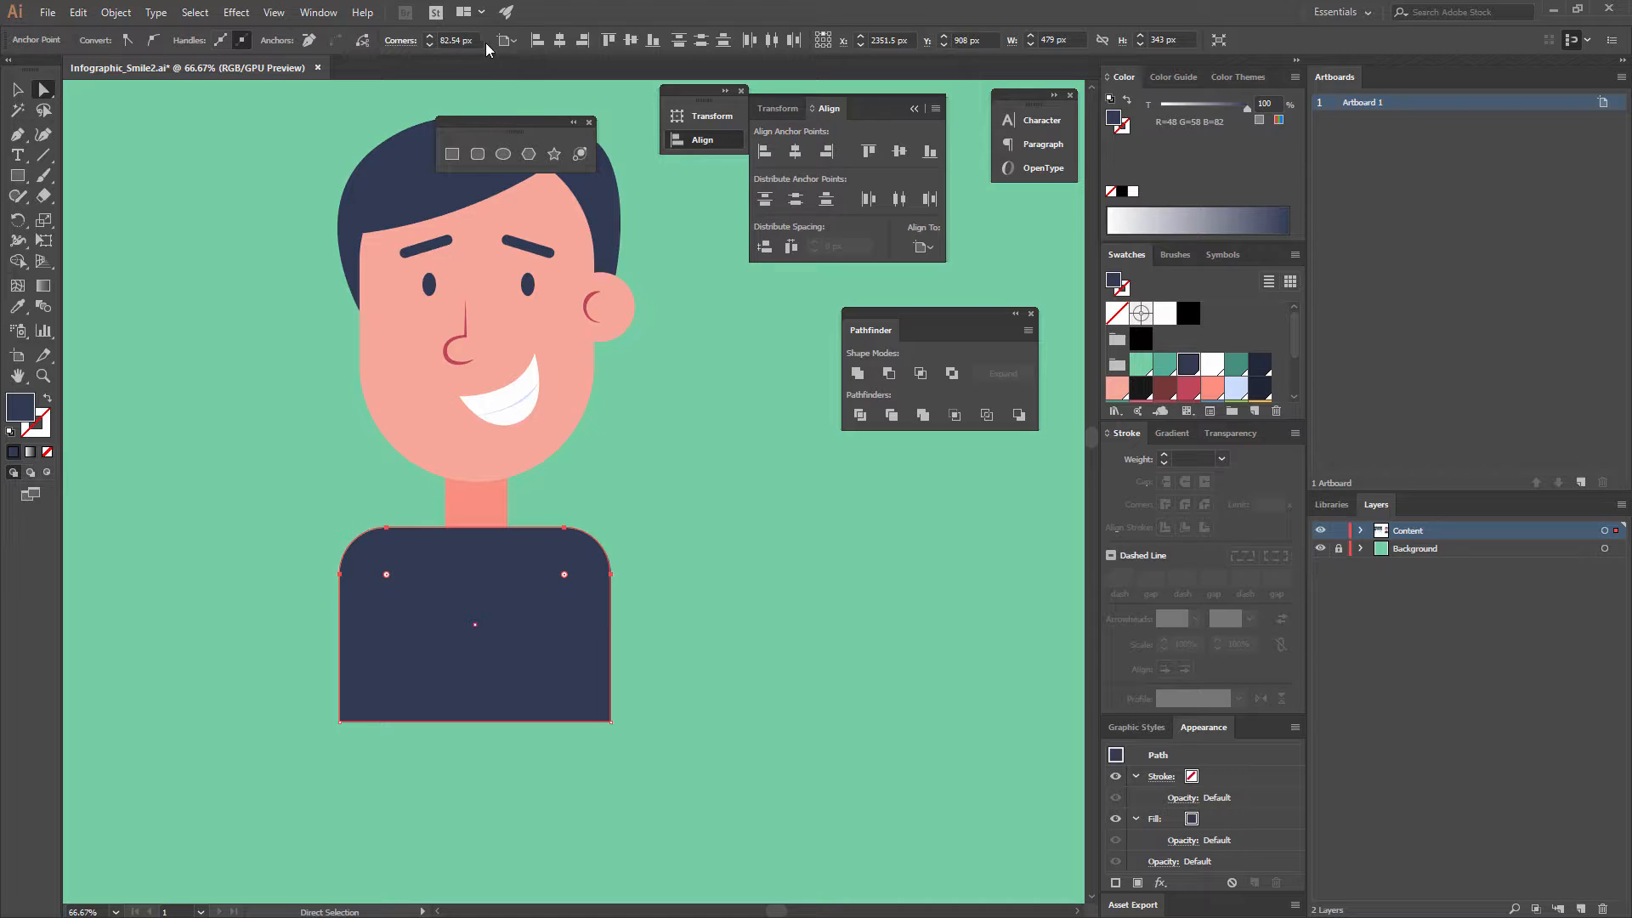
Send the torso to the back, behind the neck, and deselect it.
{"action": "left_click", "coordinate": [17, 92]}
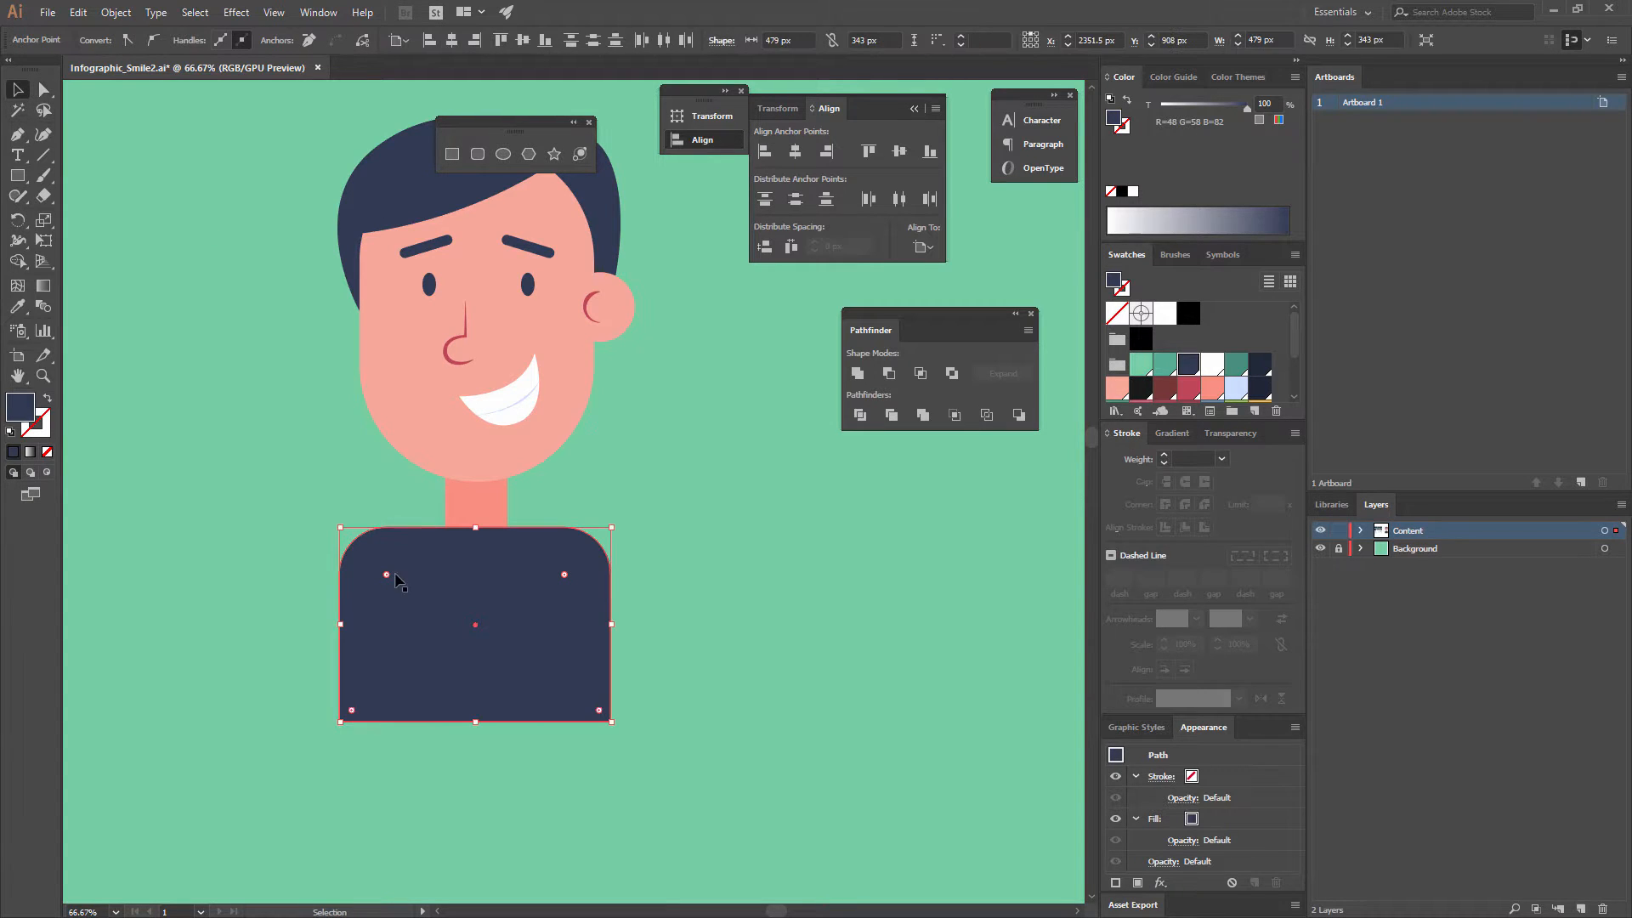
{"action": "right_click", "coordinate": [449, 576]}
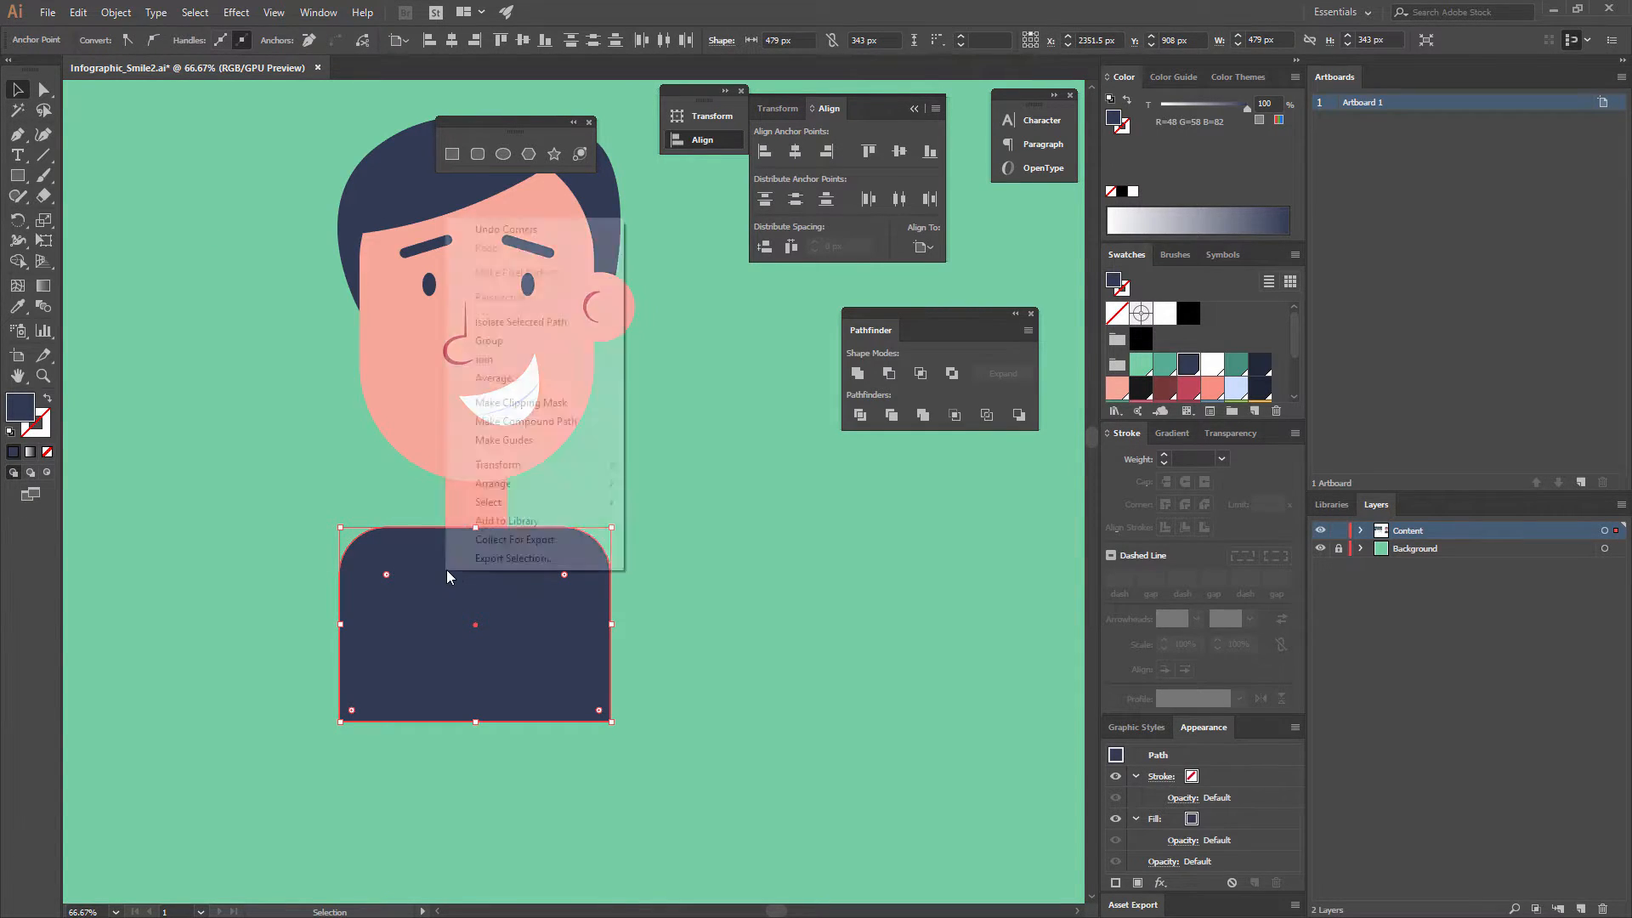
{"action": "mouse_move", "coordinate": [510, 485]}
{"action": "left_click", "coordinate": [357, 541]}
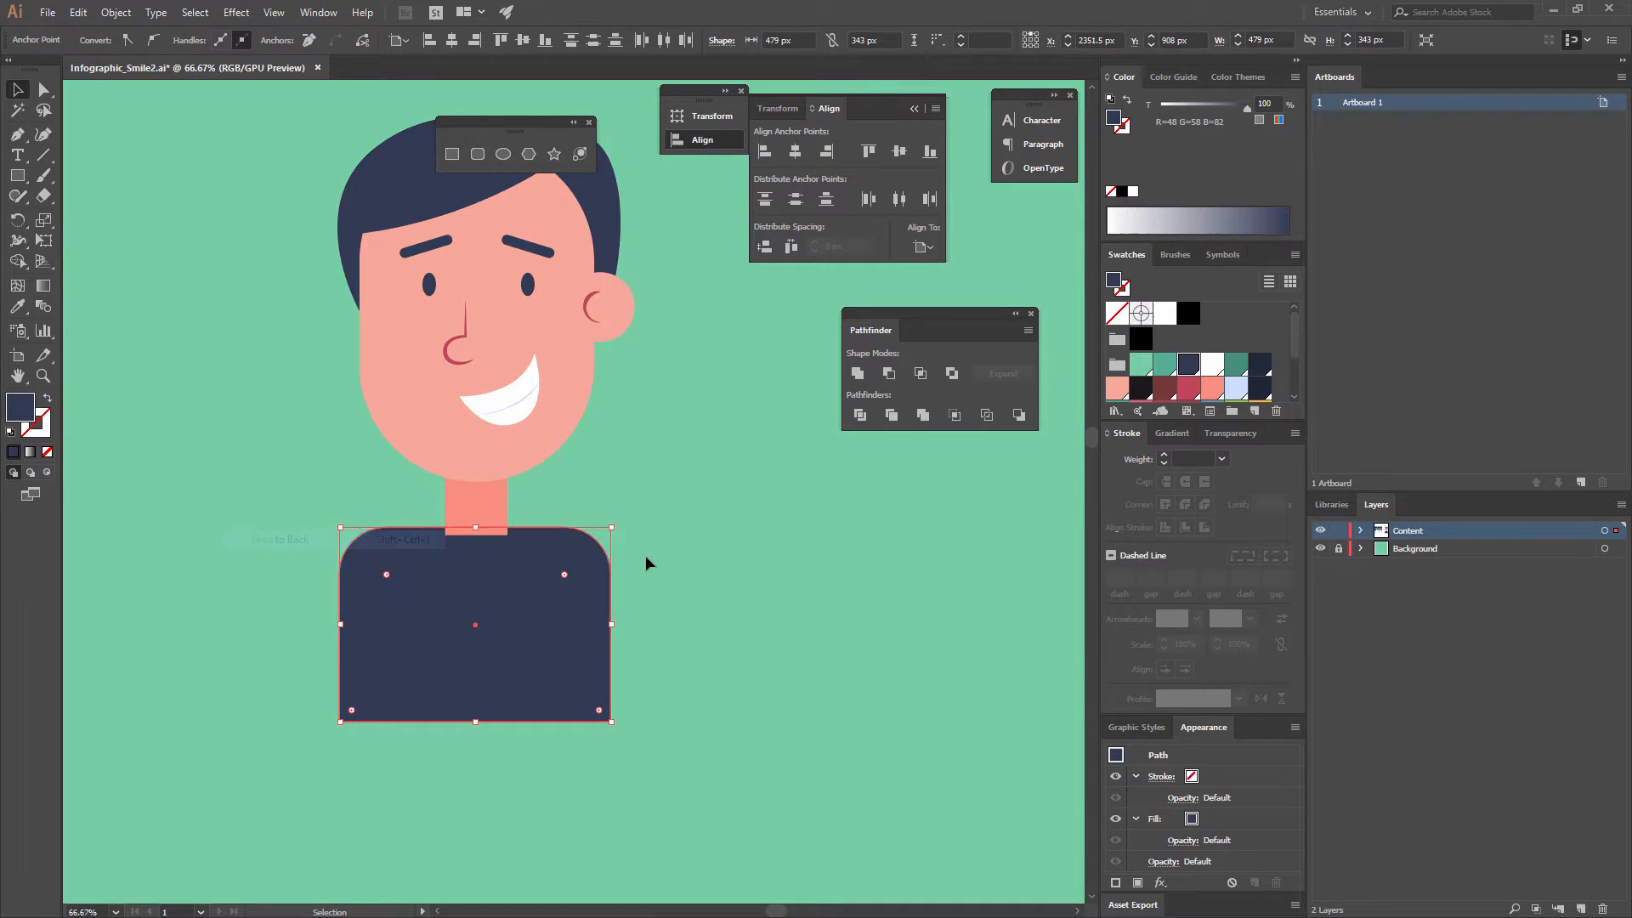
{"action": "left_click", "coordinate": [640, 554]}
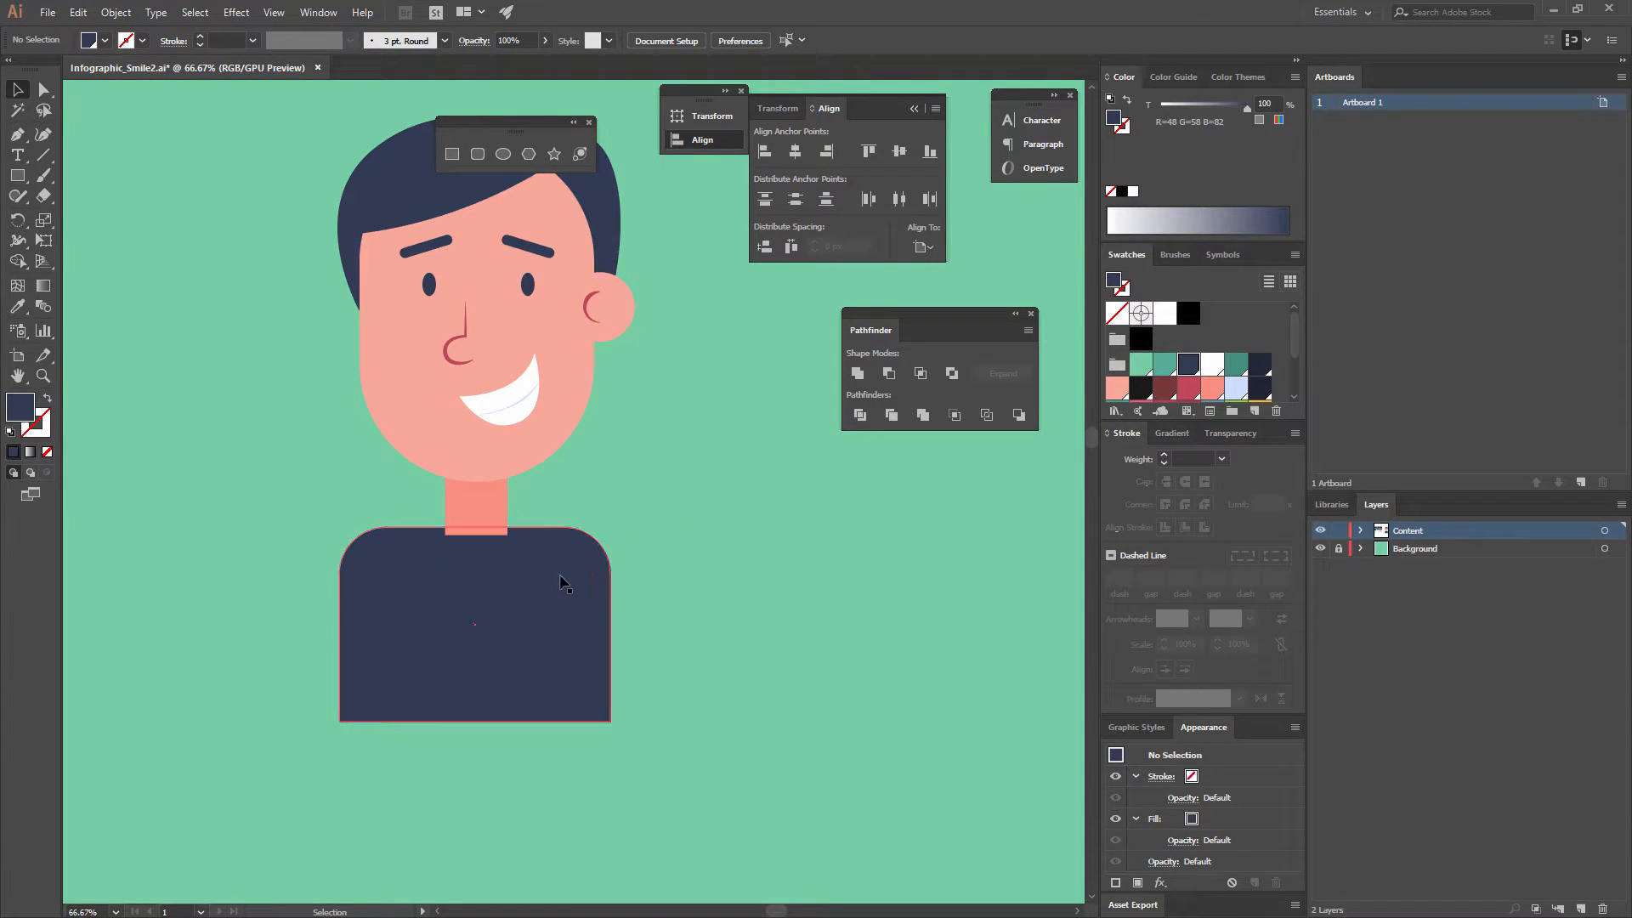
Draw a small horizontal navy rectangle on the torso, overlapping the lower-left corner of the neck.
{"action": "left_click_drag", "start_coordinate": [565, 576], "coordinate": [741, 547]}
{"action": "left_click", "coordinate": [639, 544]}
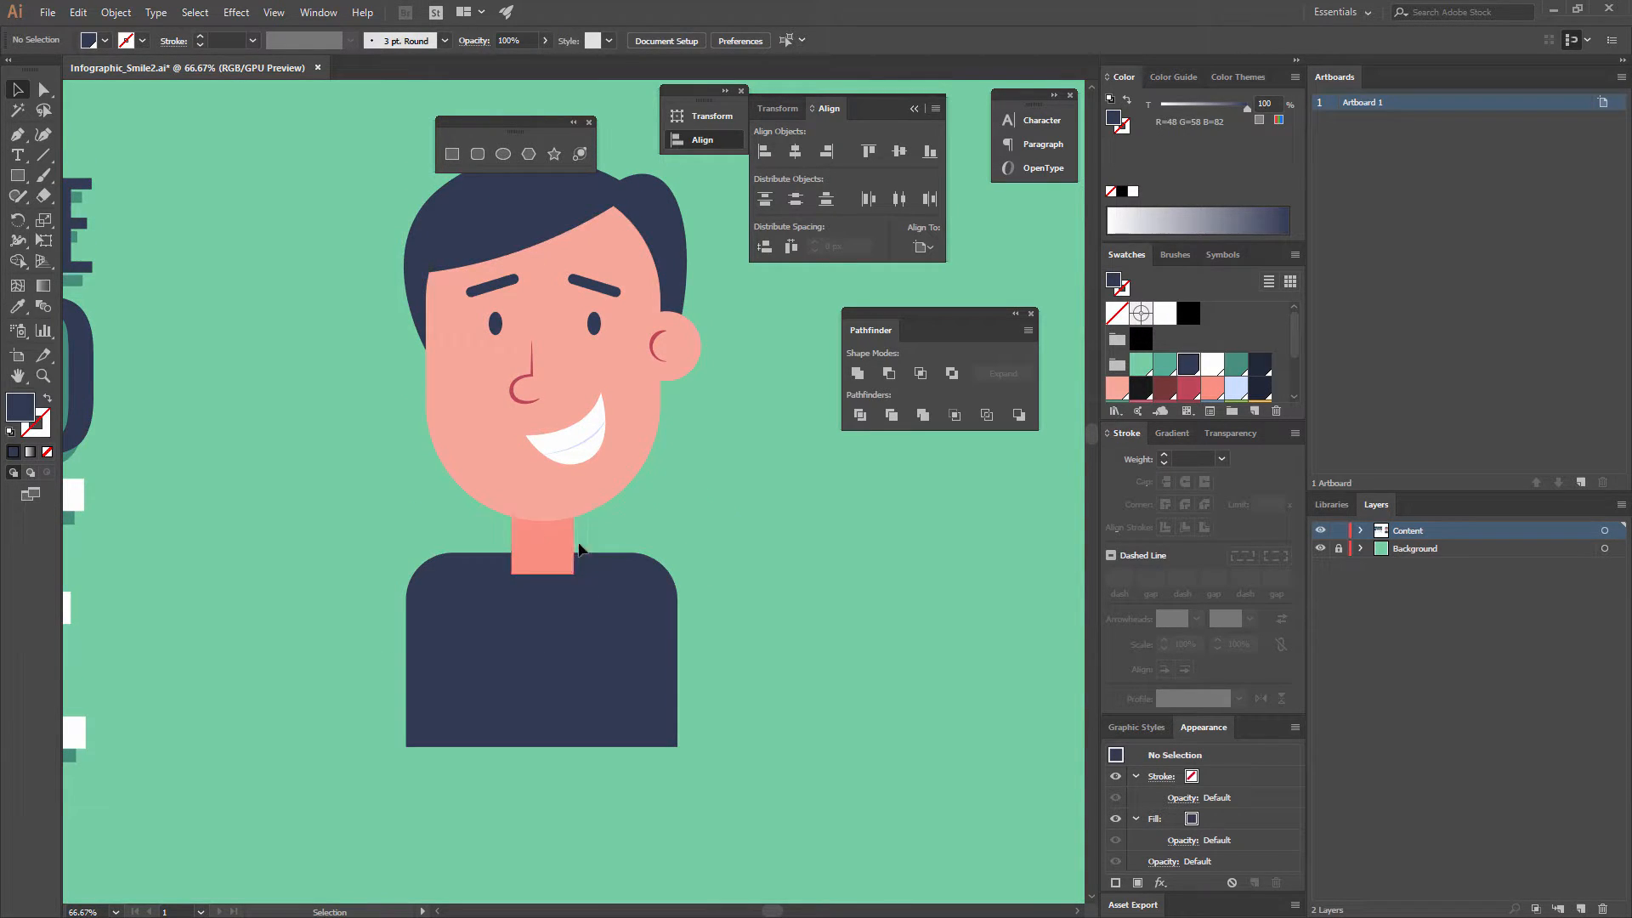
{"action": "key", "text": "ctrl+equal"}
{"action": "key", "text": "m"}
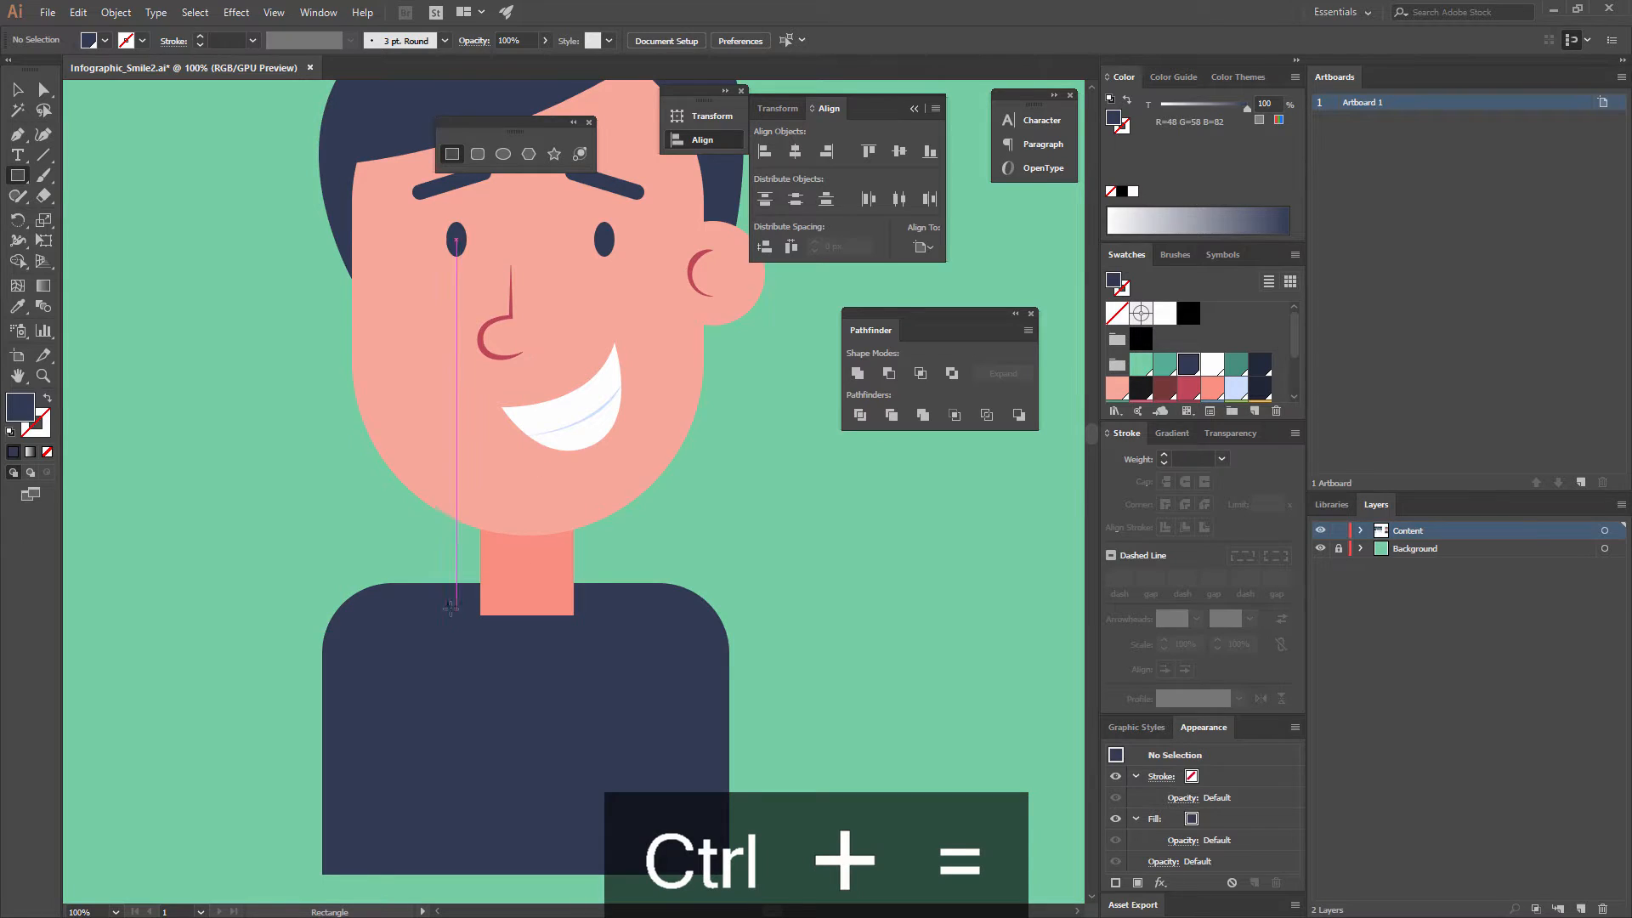
{"action": "left_click_drag", "start_coordinate": [421, 609], "coordinate": [501, 651]}
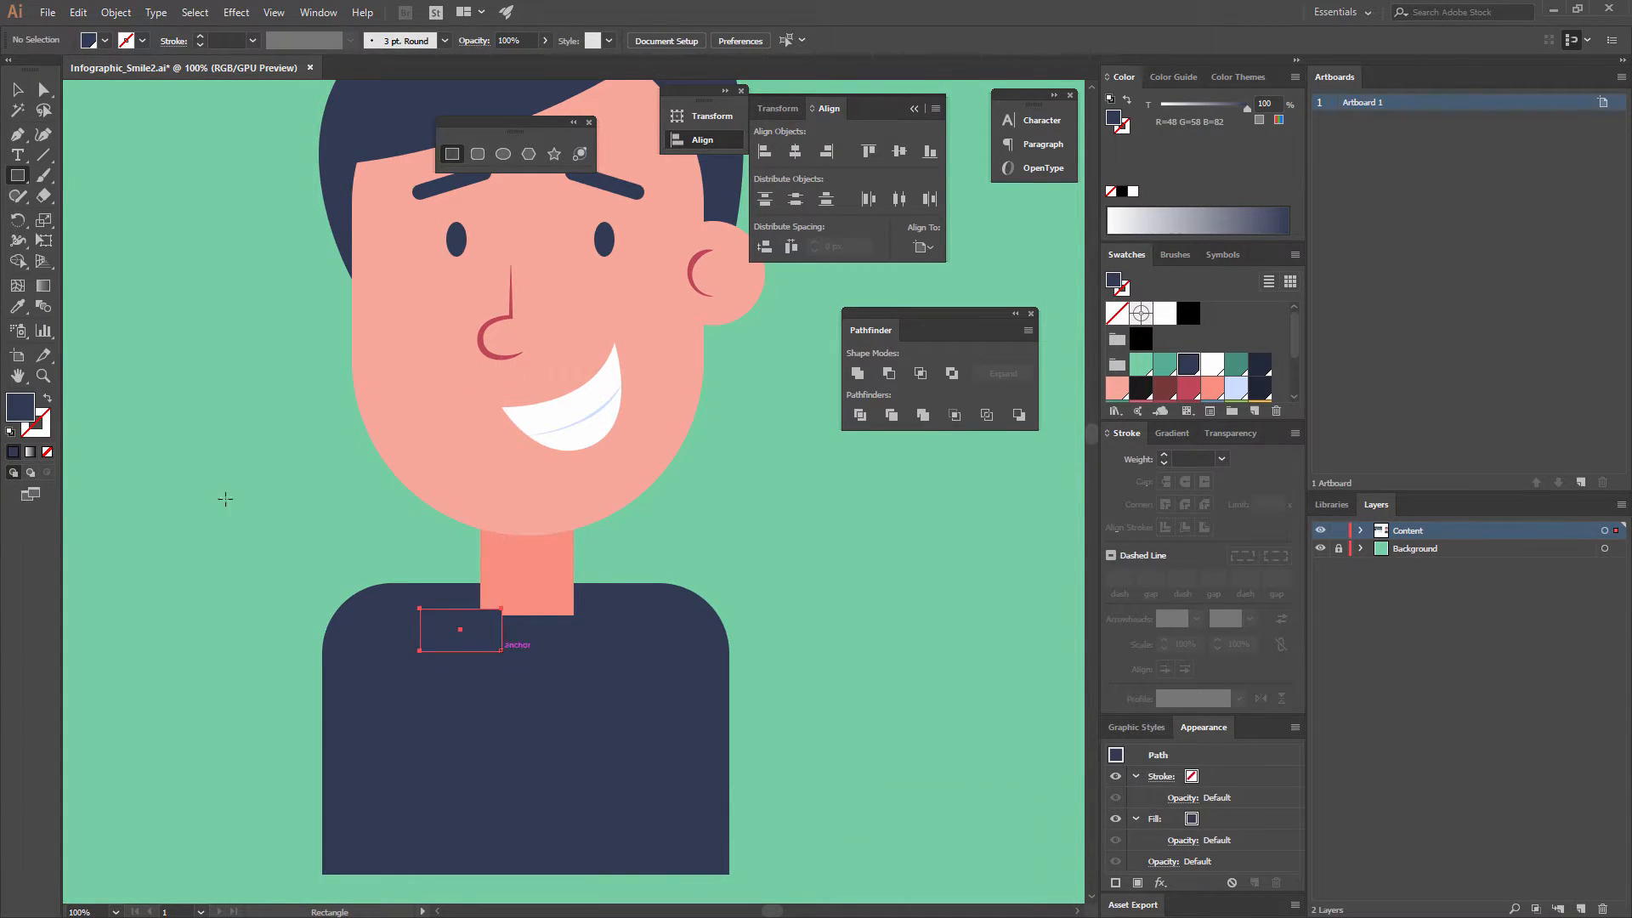
Fill the small rectangle on the torso with white and widen it to 114 px.
{"action": "left_click", "coordinate": [1211, 368]}
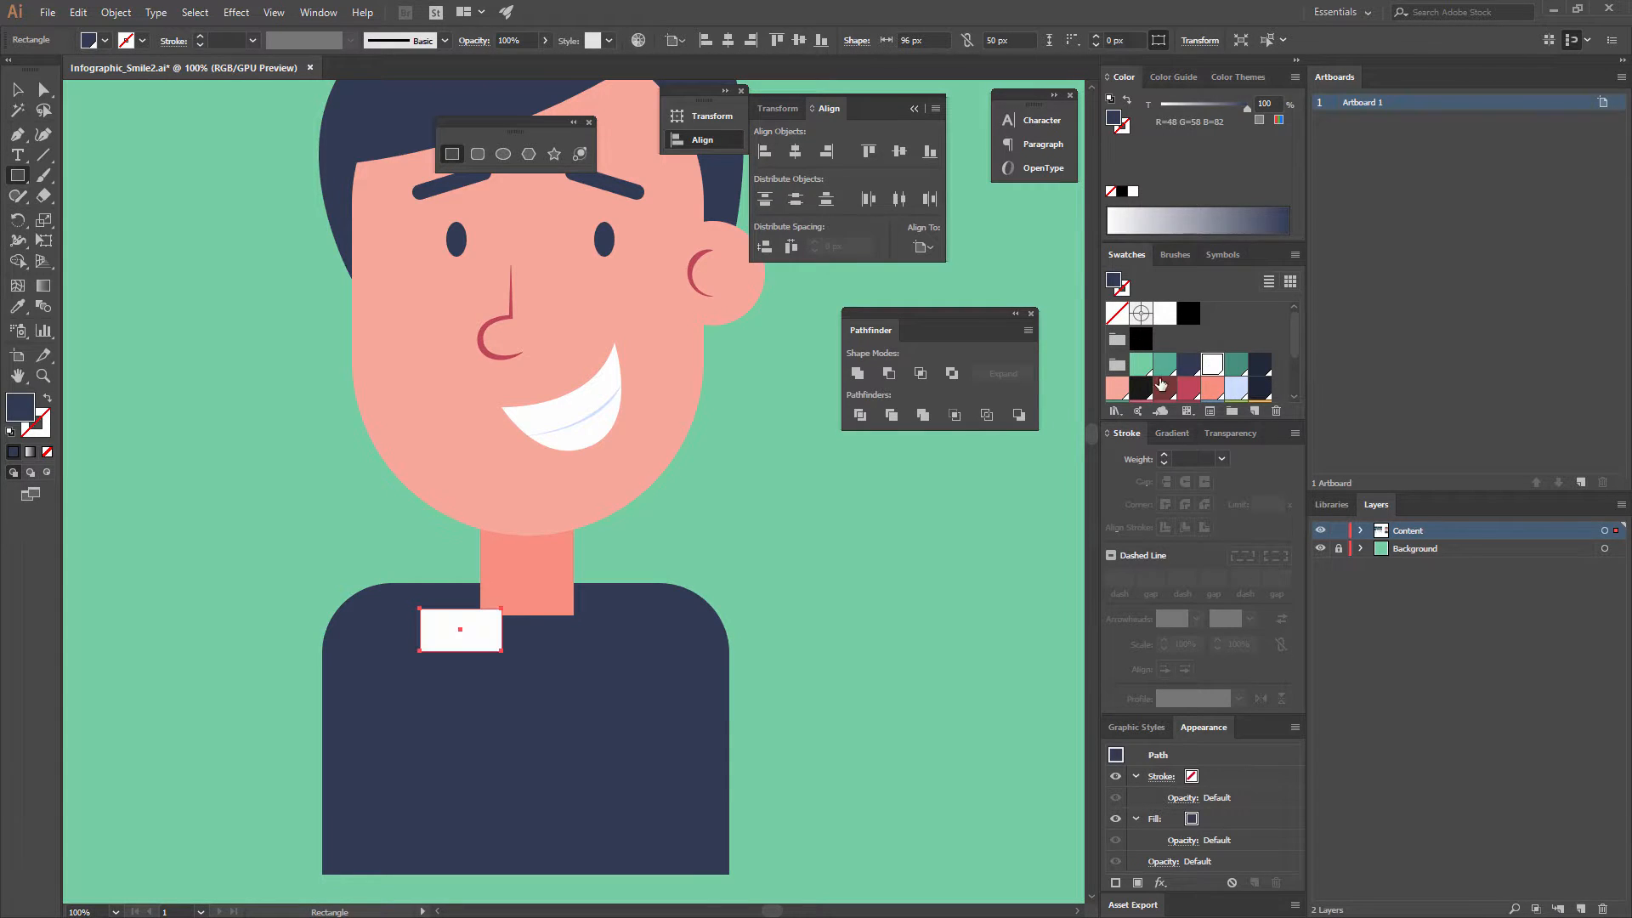
{"action": "key", "text": "v"}
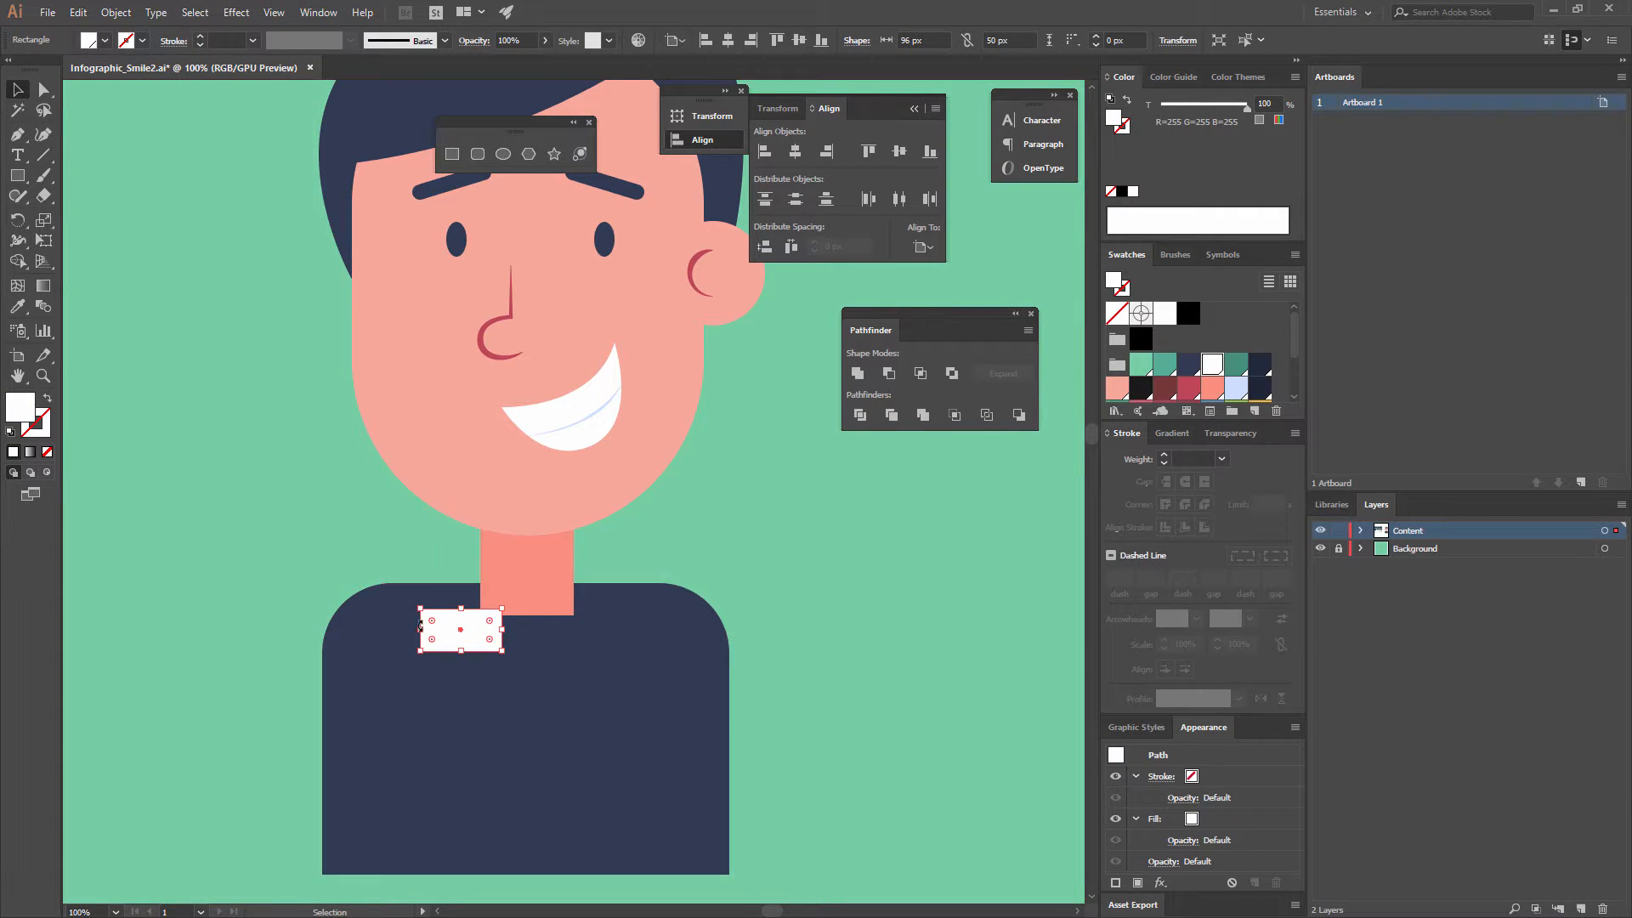
{"action": "left_click_drag", "start_coordinate": [419, 630], "coordinate": [404, 630]}
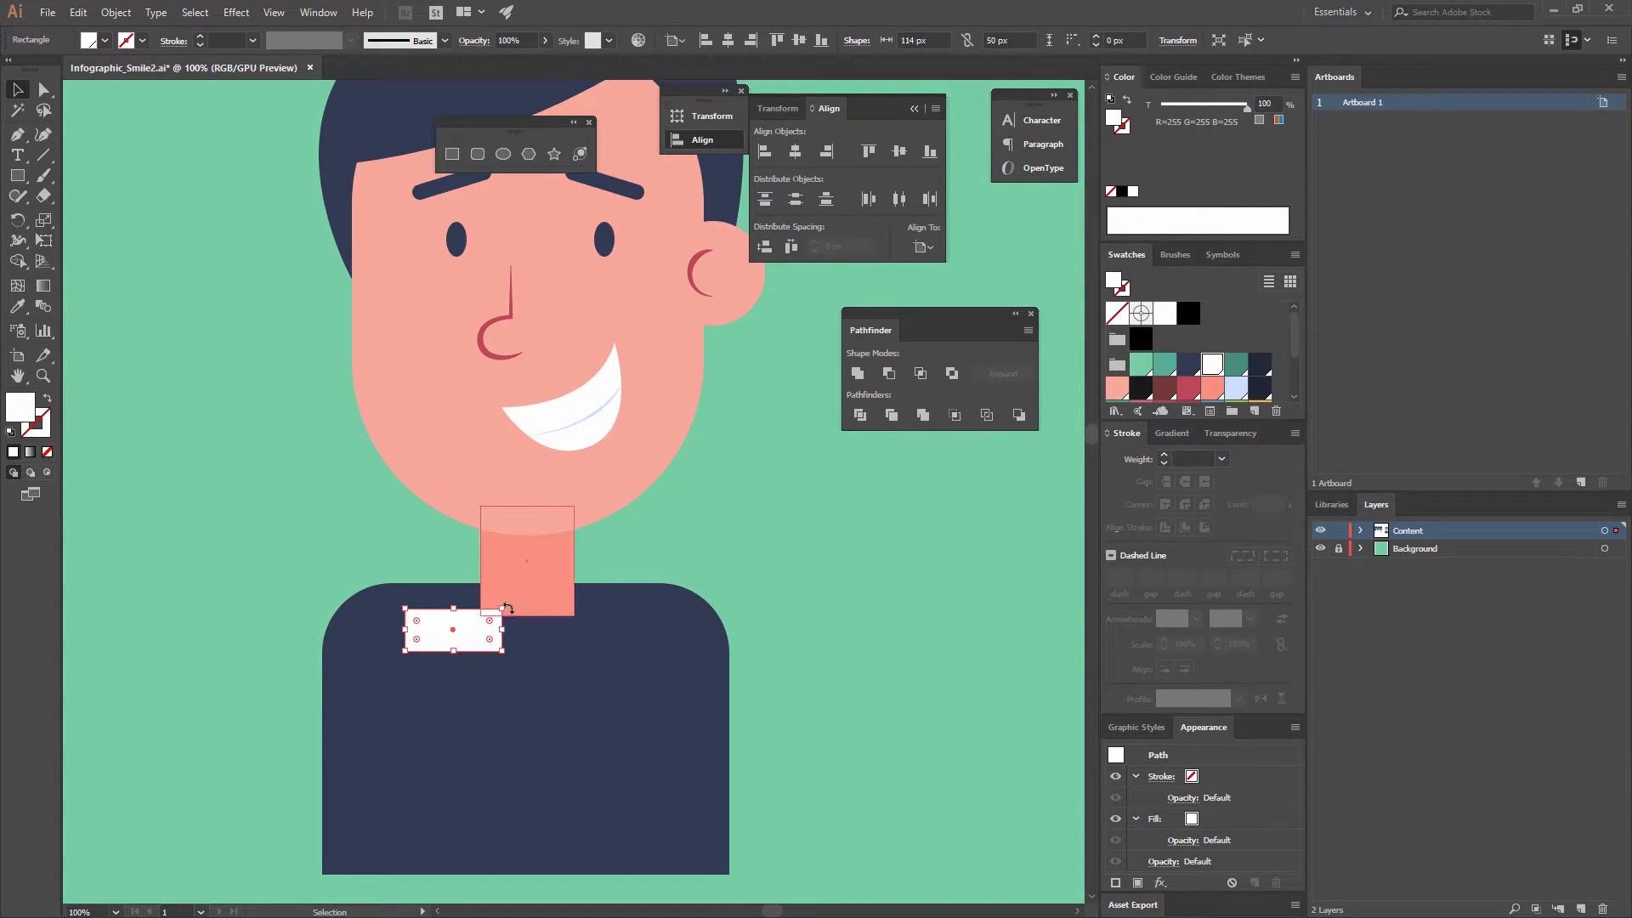
Rotate the white rectangle about 45° clockwise and place it over the neck's lower-left corner as one half of a collar.
{"action": "left_click_drag", "start_coordinate": [508, 607], "coordinate": [530, 653]}
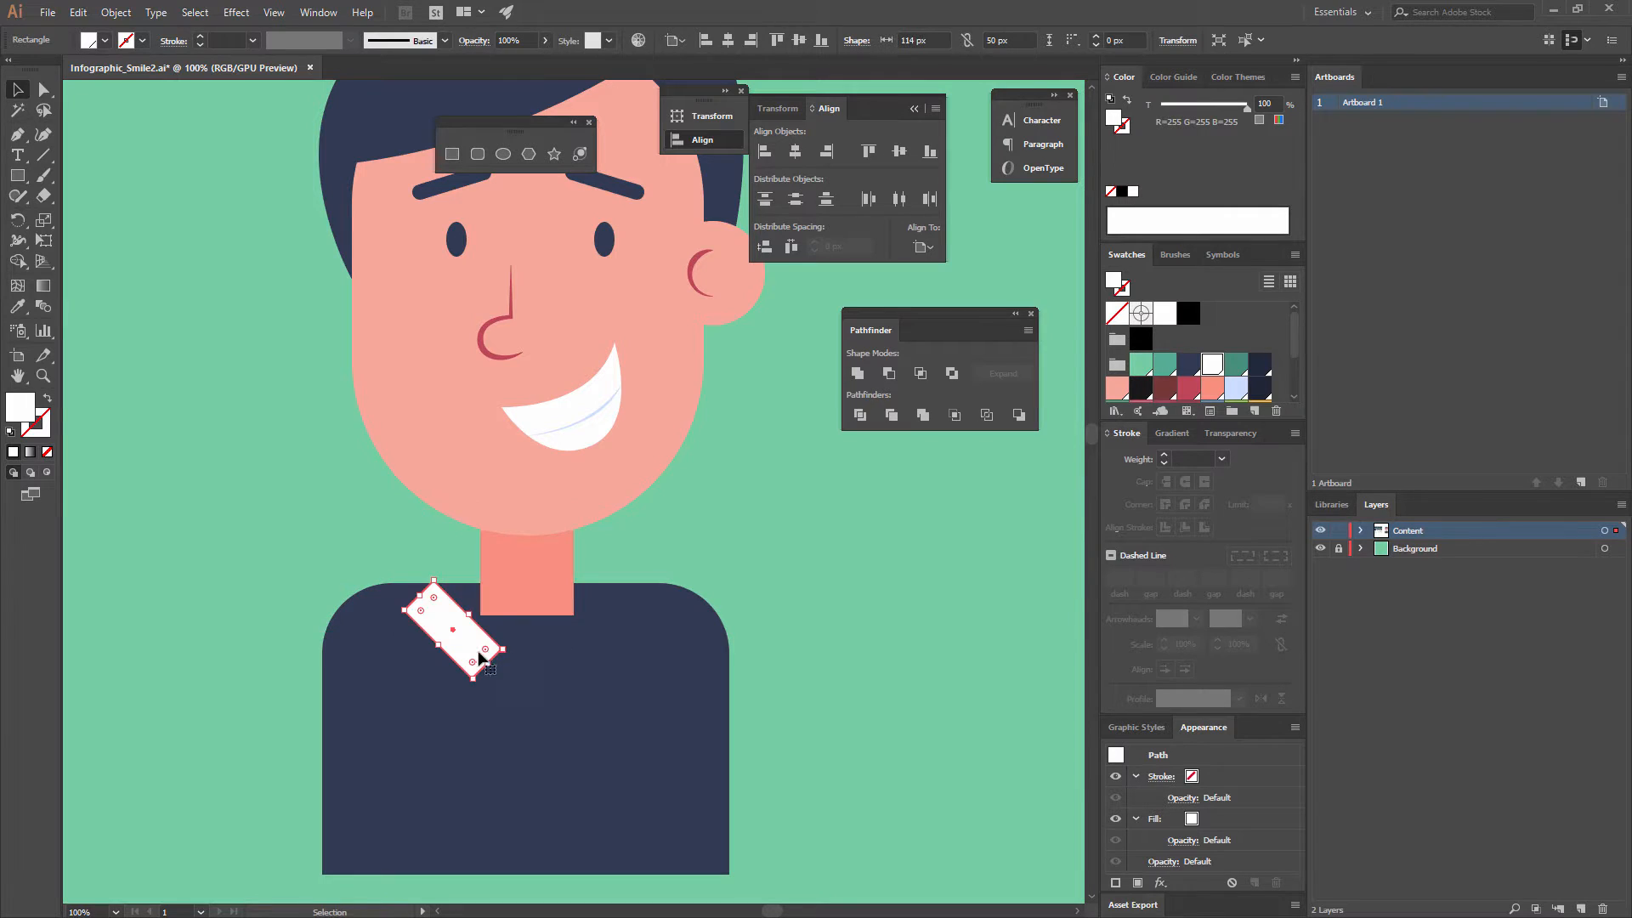
{"action": "key", "text": "ctrl+z"}
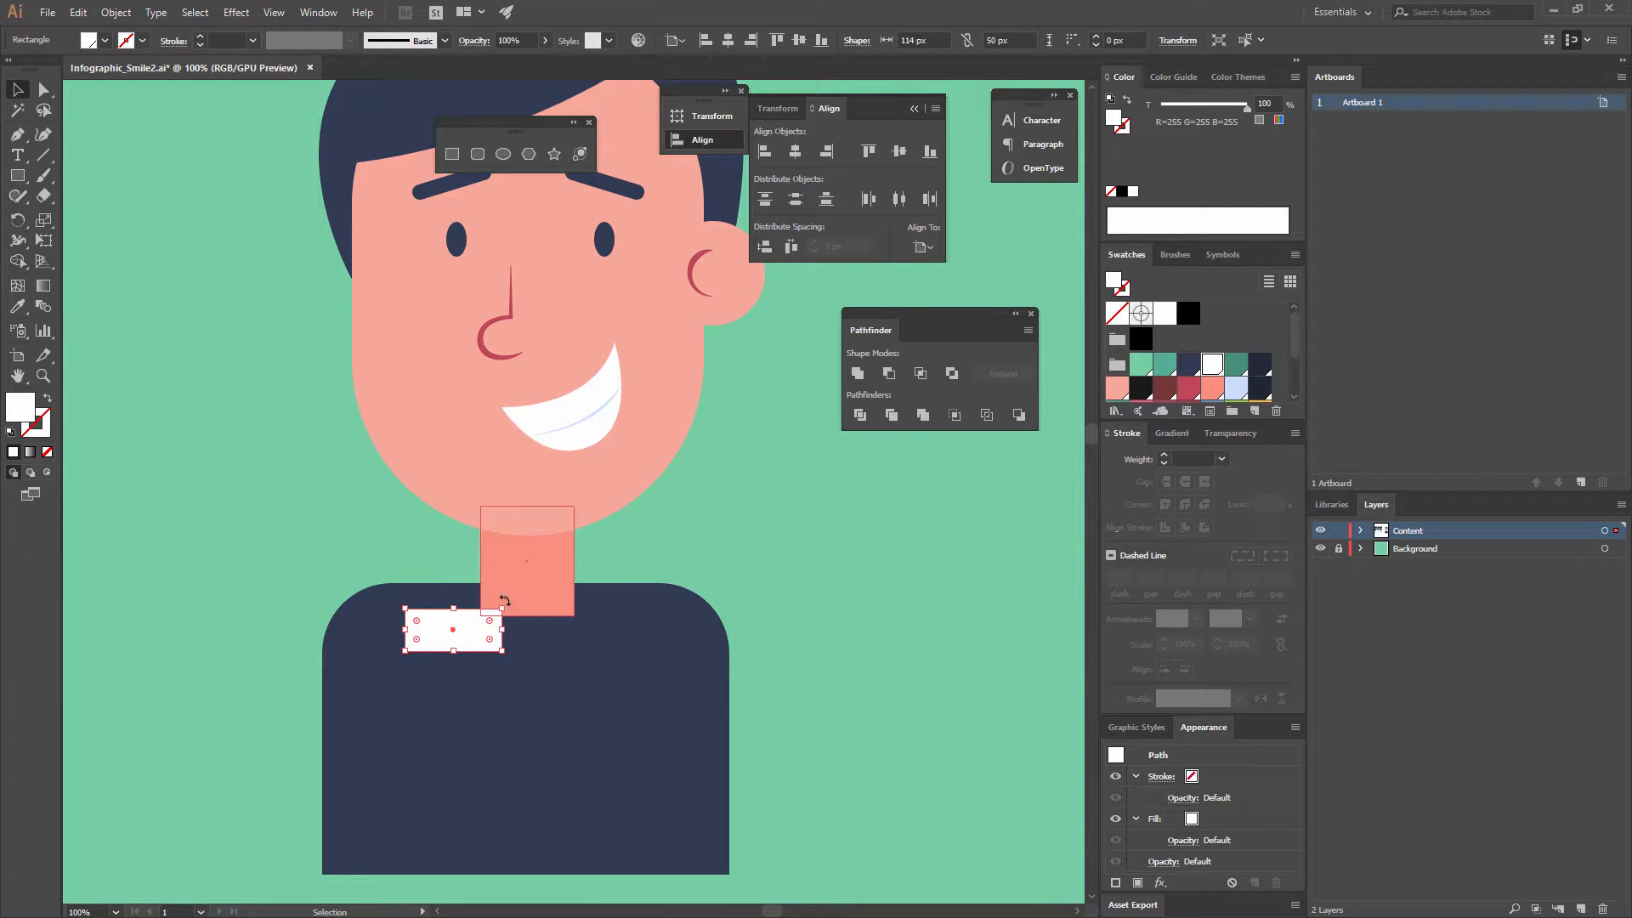
{"action": "mouse_move", "coordinate": [505, 601]}
{"action": "left_mouse_down"}
{"action": "mouse_move", "coordinate": [527, 642]}
{"action": "mouse_move", "coordinate": [485, 486]}
{"action": "mouse_move", "coordinate": [523, 657]}
{"action": "mouse_move", "coordinate": [509, 628]}
{"action": "left_mouse_up"}
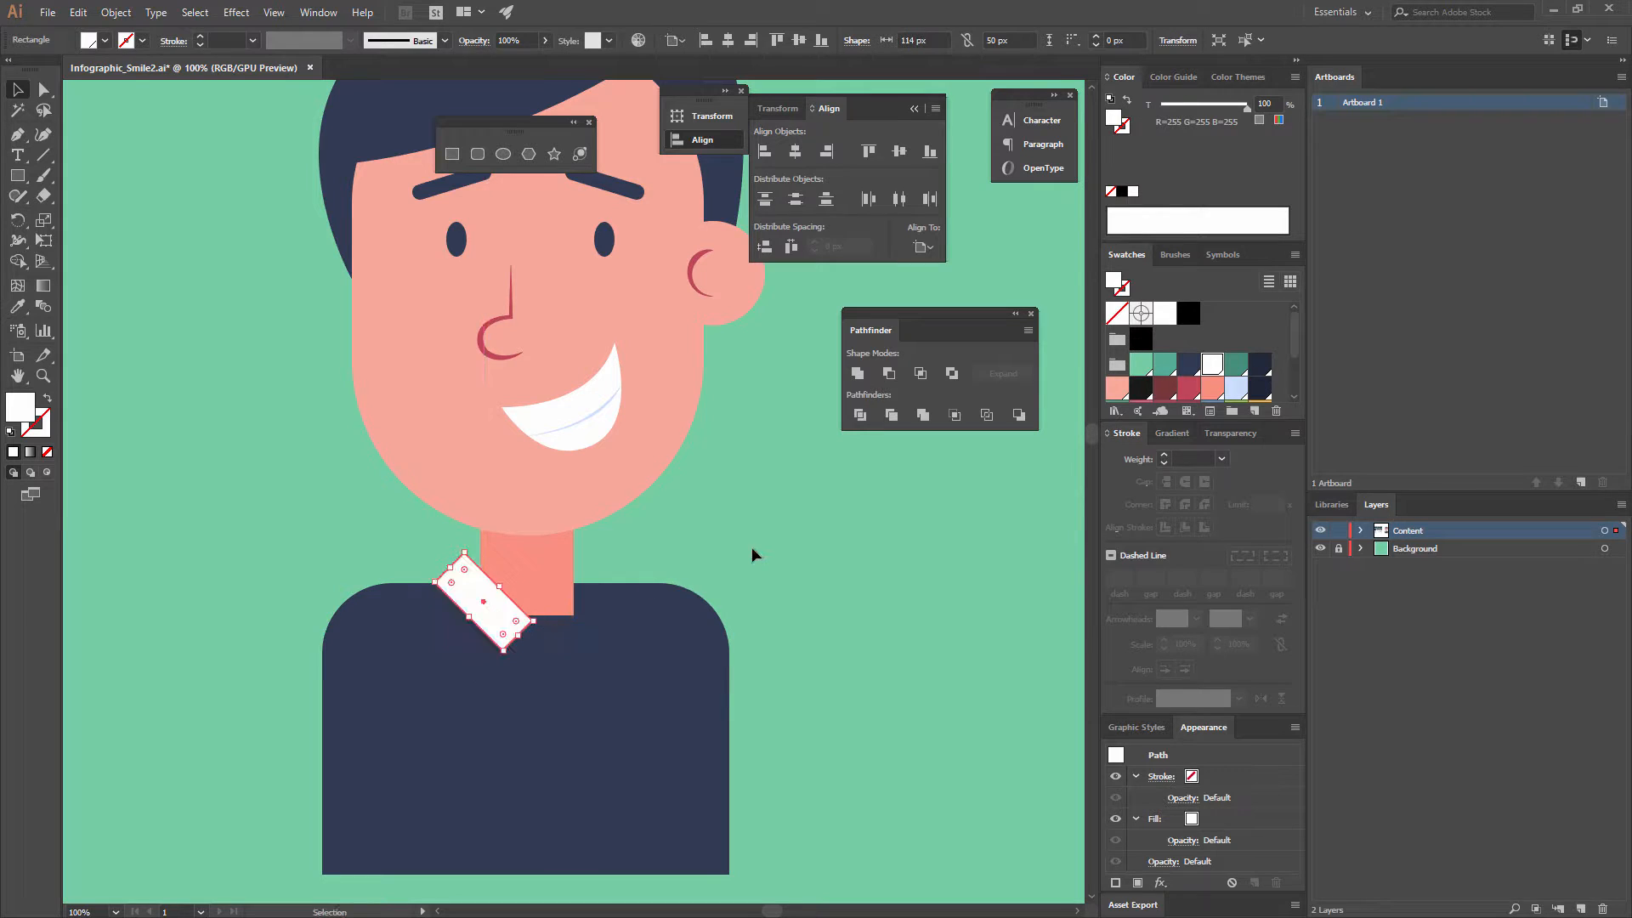
{"action": "left_click", "coordinate": [755, 544]}
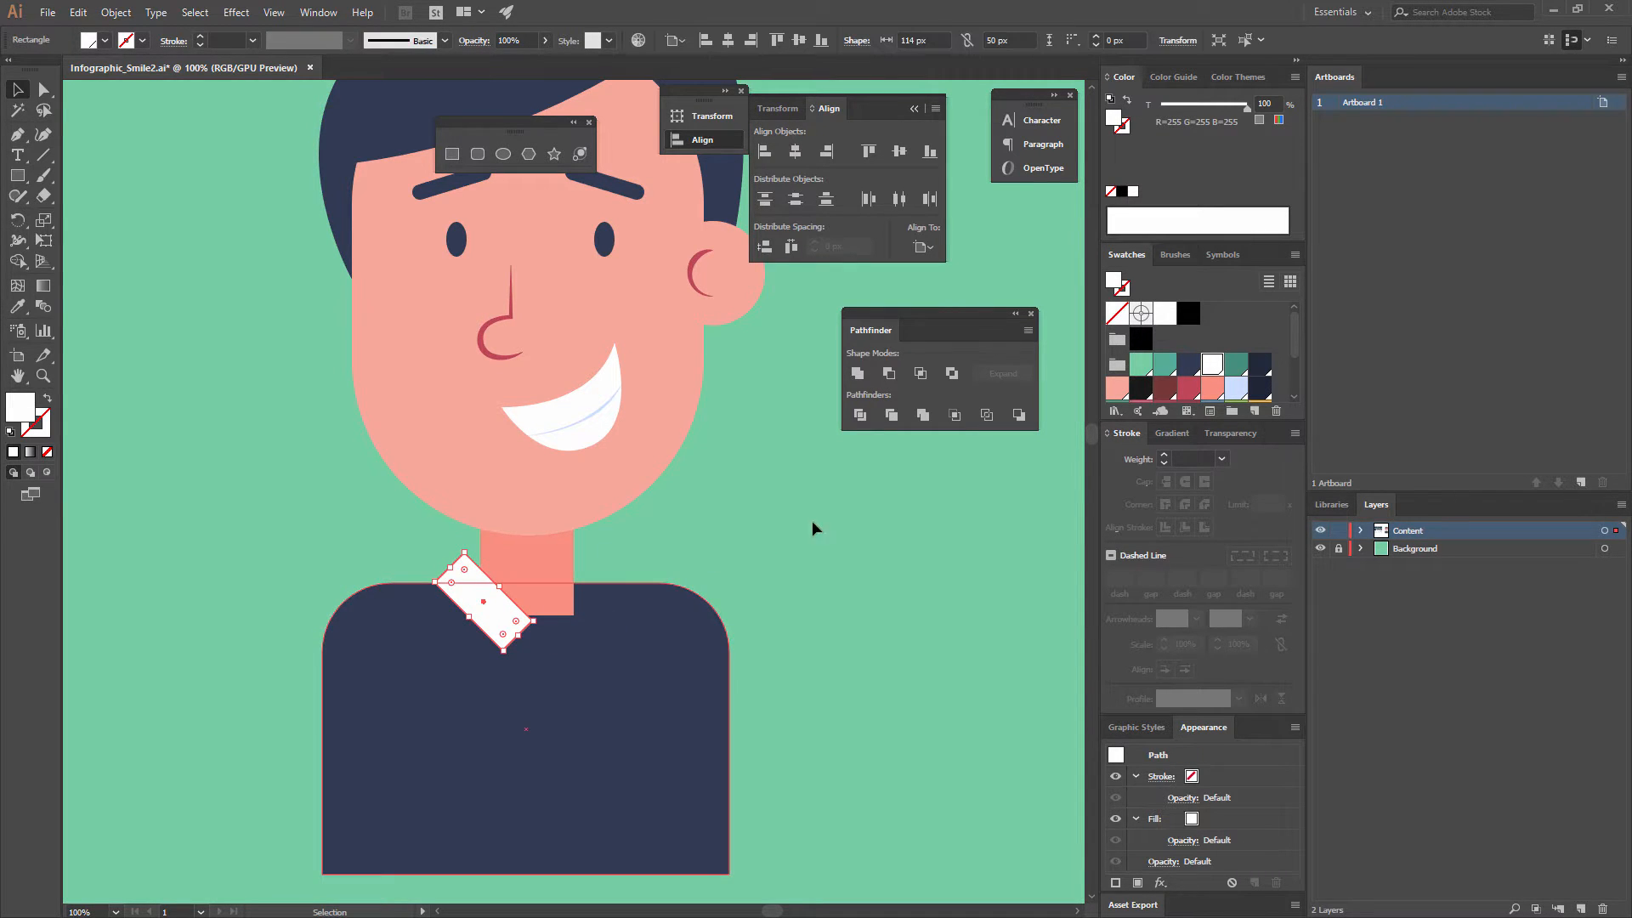
Reflect a copy of the collar piece across the vertical axis and move it to the neck's other side so both tips meet.
{"action": "right_click", "coordinate": [490, 609]}
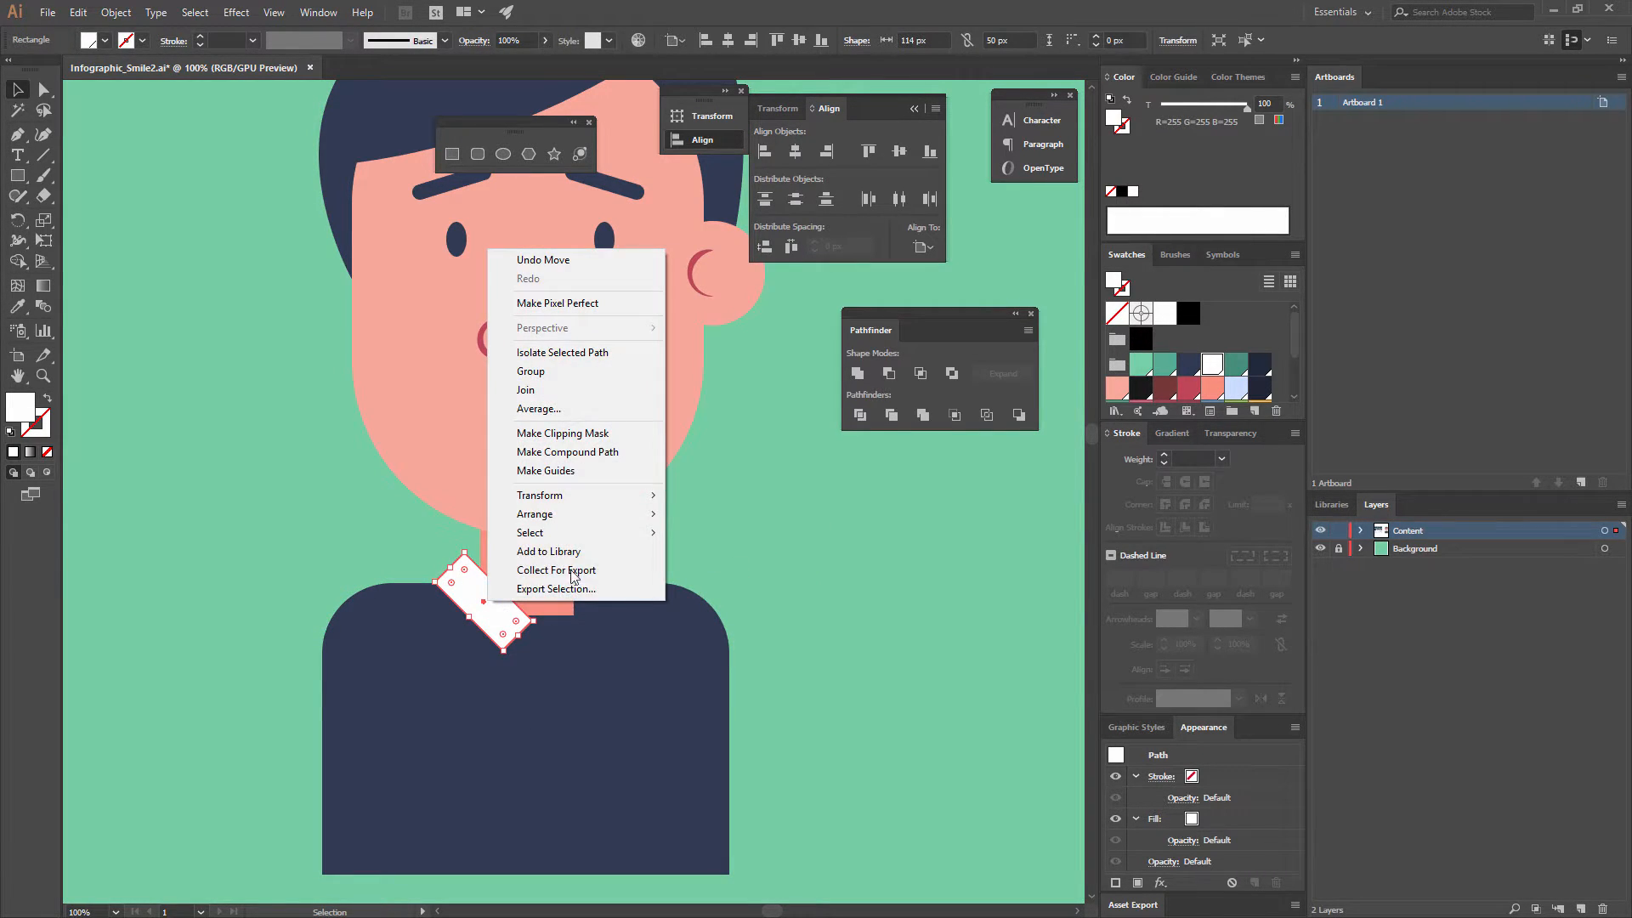
{"action": "mouse_move", "coordinate": [538, 519]}
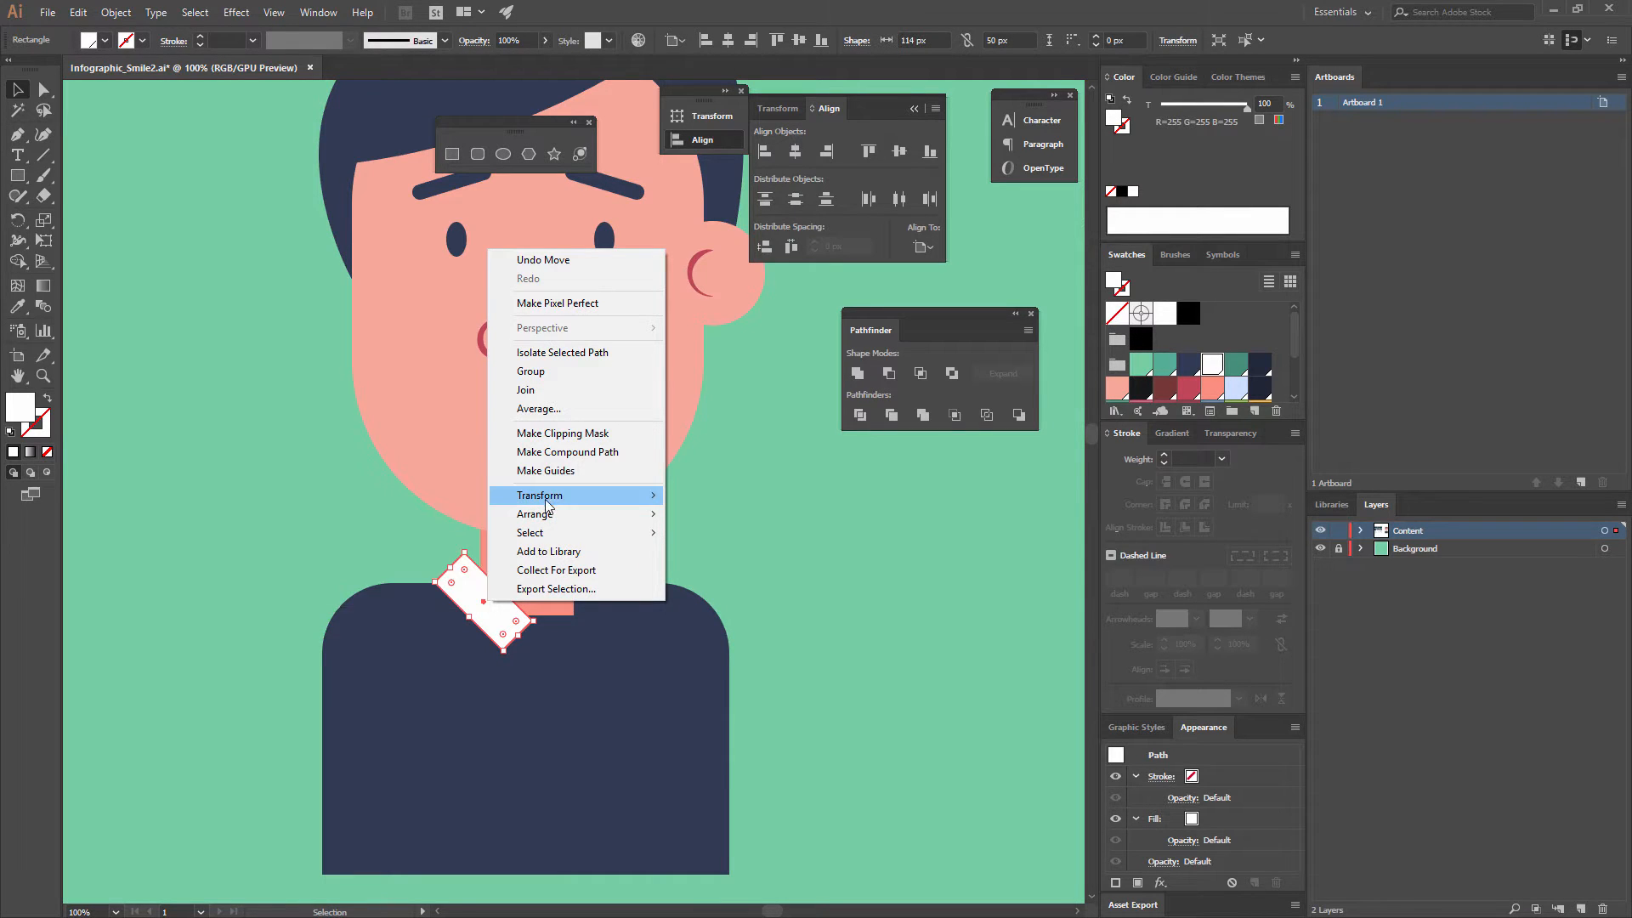
{"action": "left_click", "coordinate": [289, 558]}
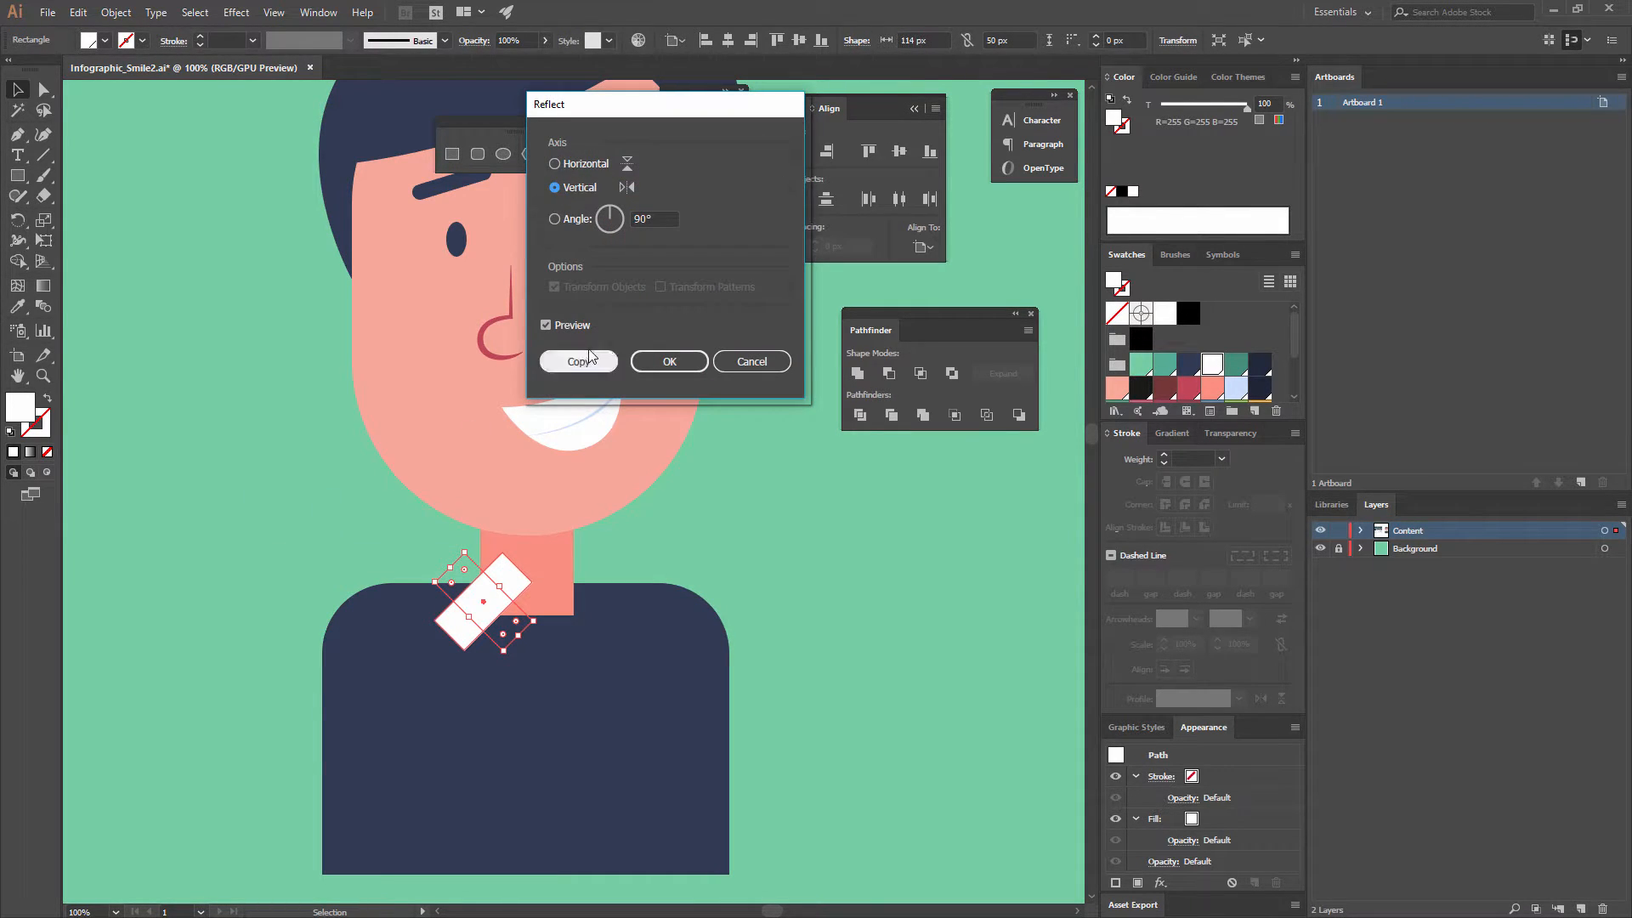
{"action": "left_click", "coordinate": [590, 357]}
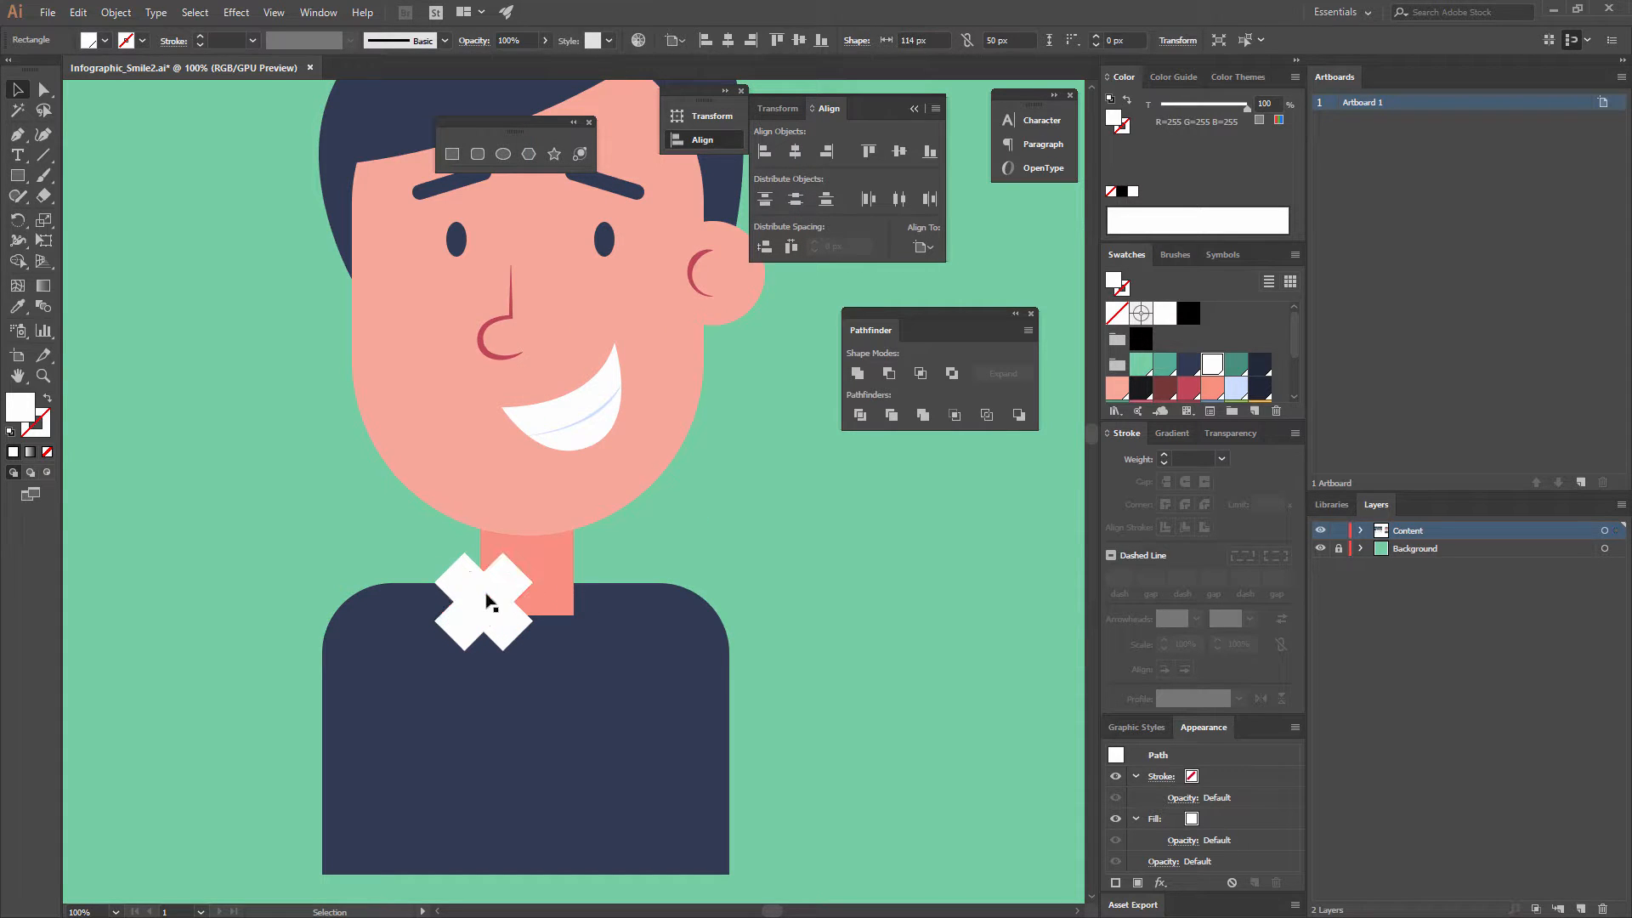
{"action": "left_click_drag", "start_coordinate": [487, 601], "coordinate": [578, 595]}
{"action": "left_click", "coordinate": [690, 520]}
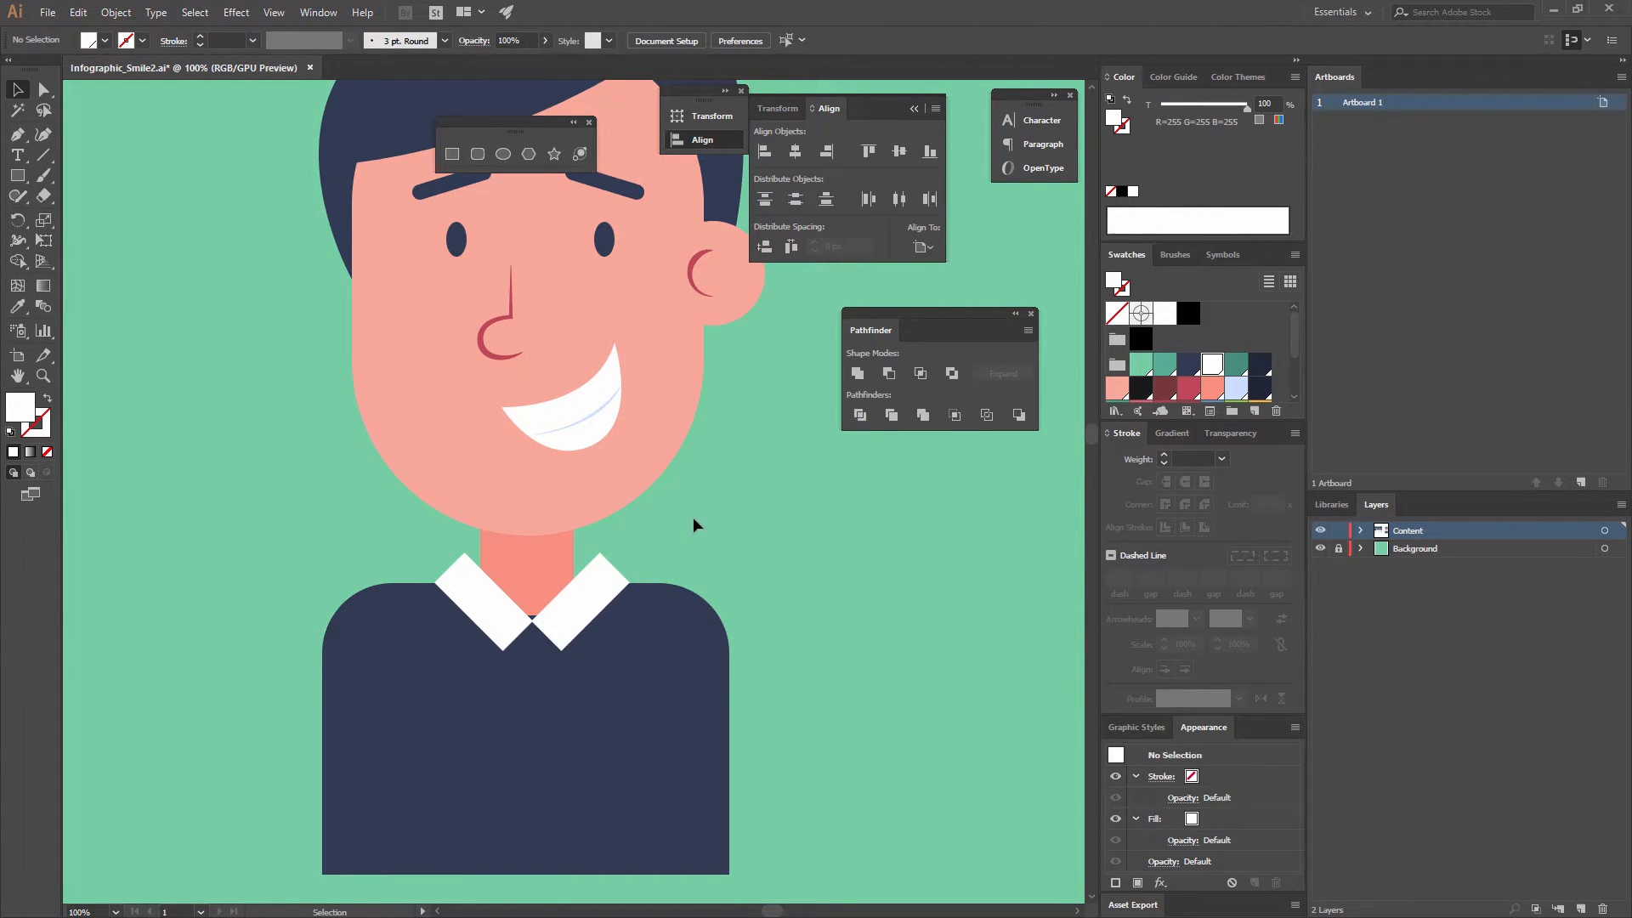
Group the two white collar pieces.
{"action": "left_click", "coordinate": [507, 617]}
{"action": "left_click", "coordinate": [586, 606], "text": "shift"}
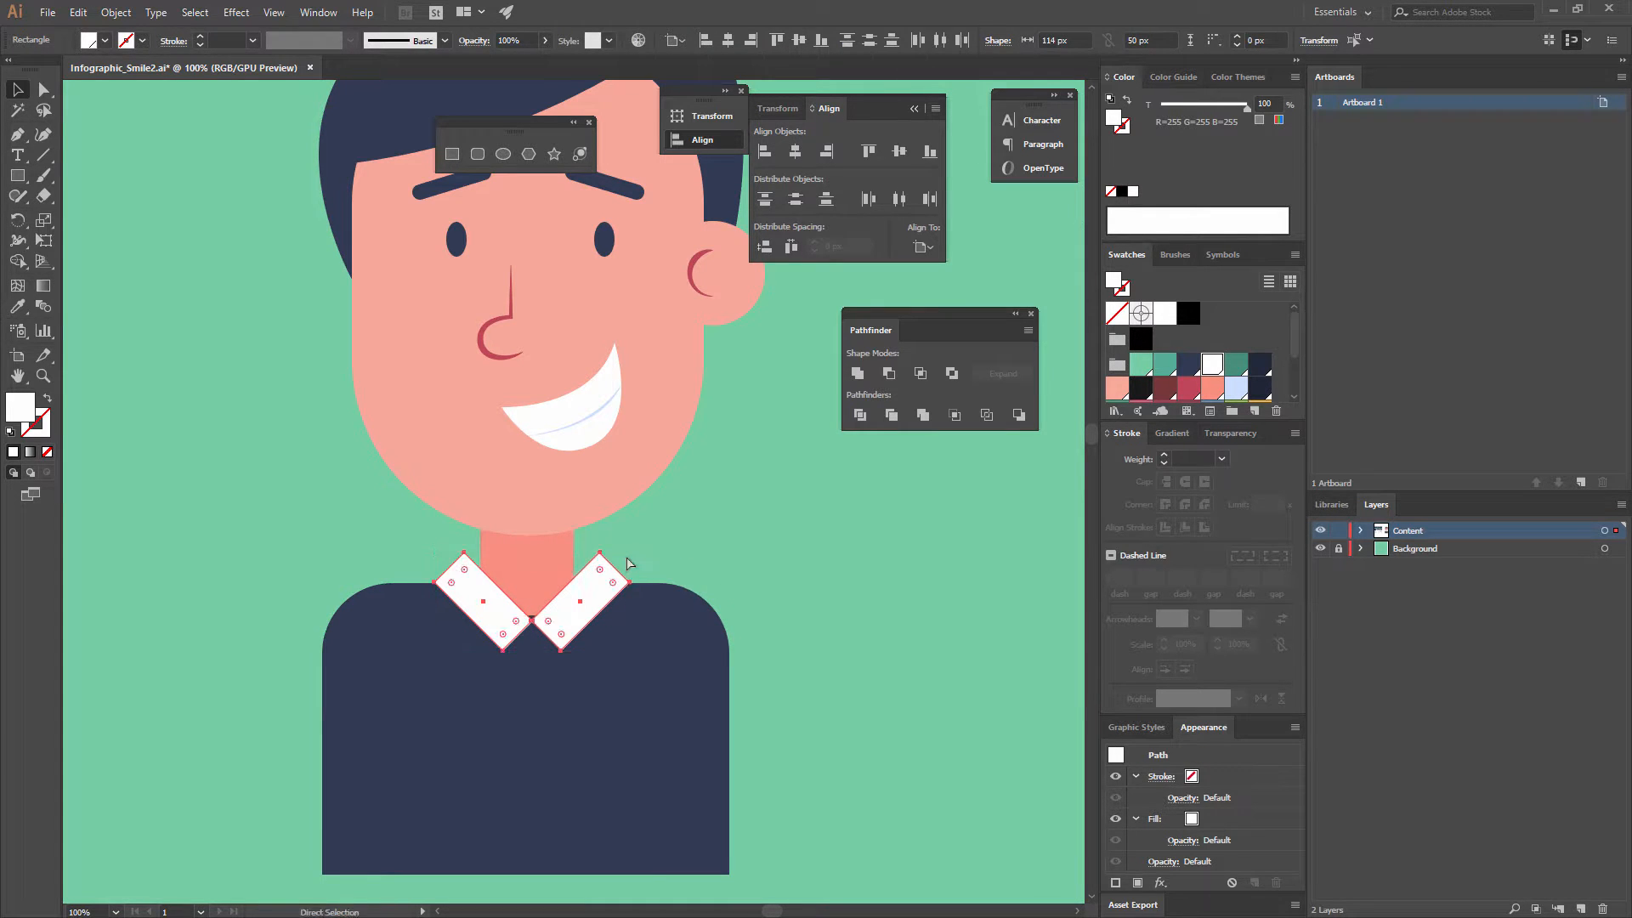
{"action": "key", "text": "ctrl+g"}
{"action": "left_click", "coordinate": [537, 598], "text": "shift"}
{"action": "left_click", "coordinate": [525, 578]}
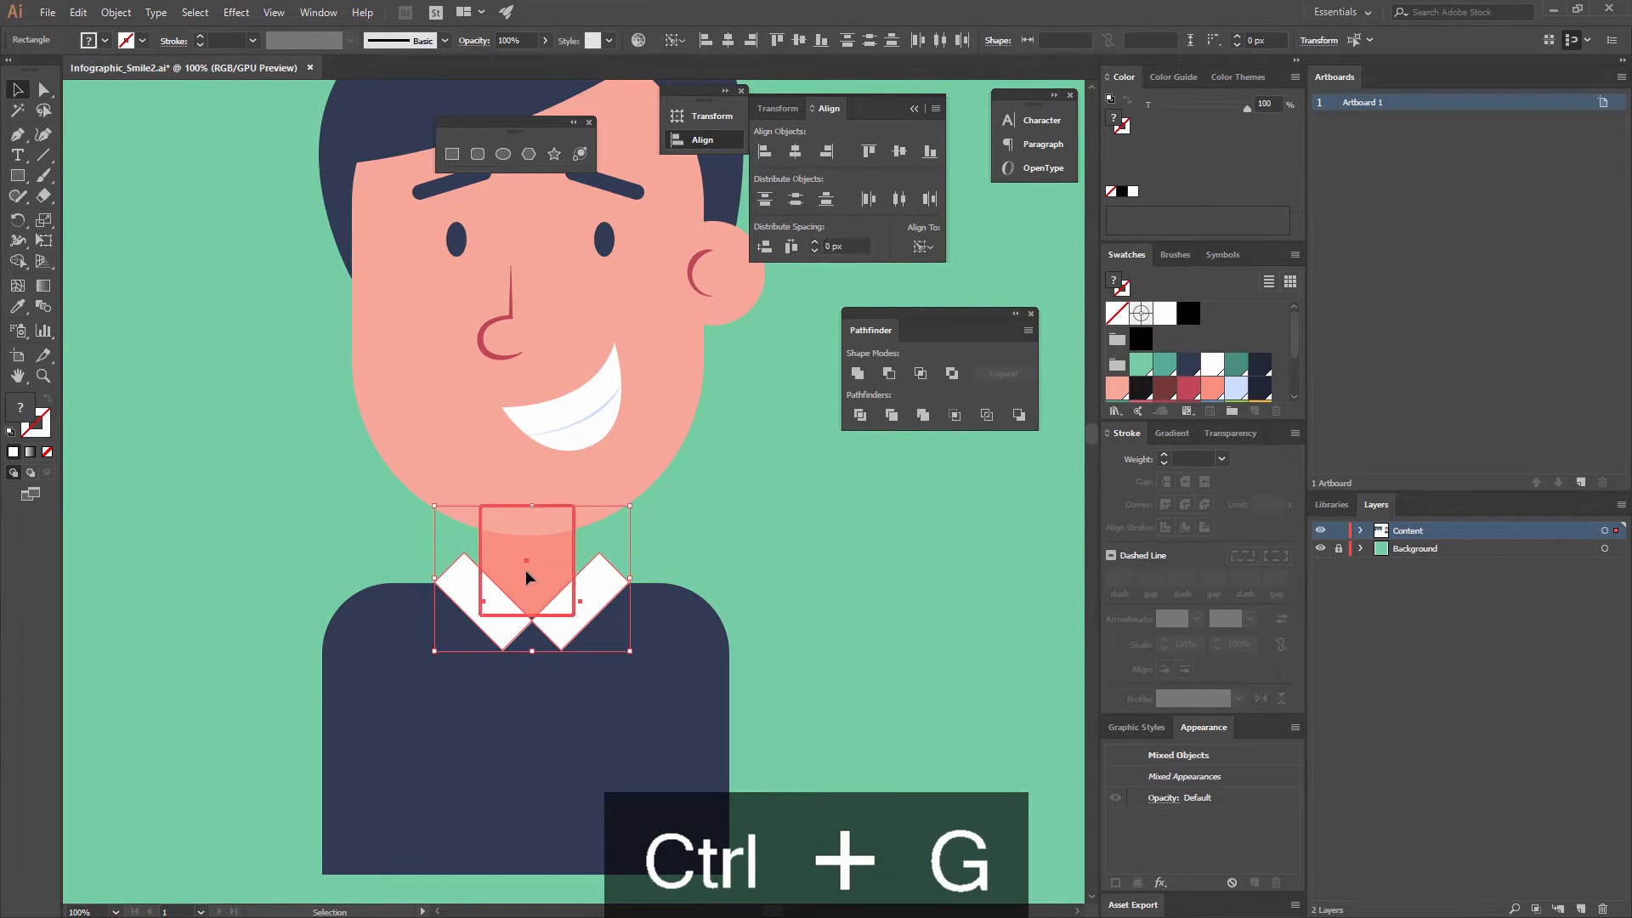
{"action": "left_click", "coordinate": [621, 575]}
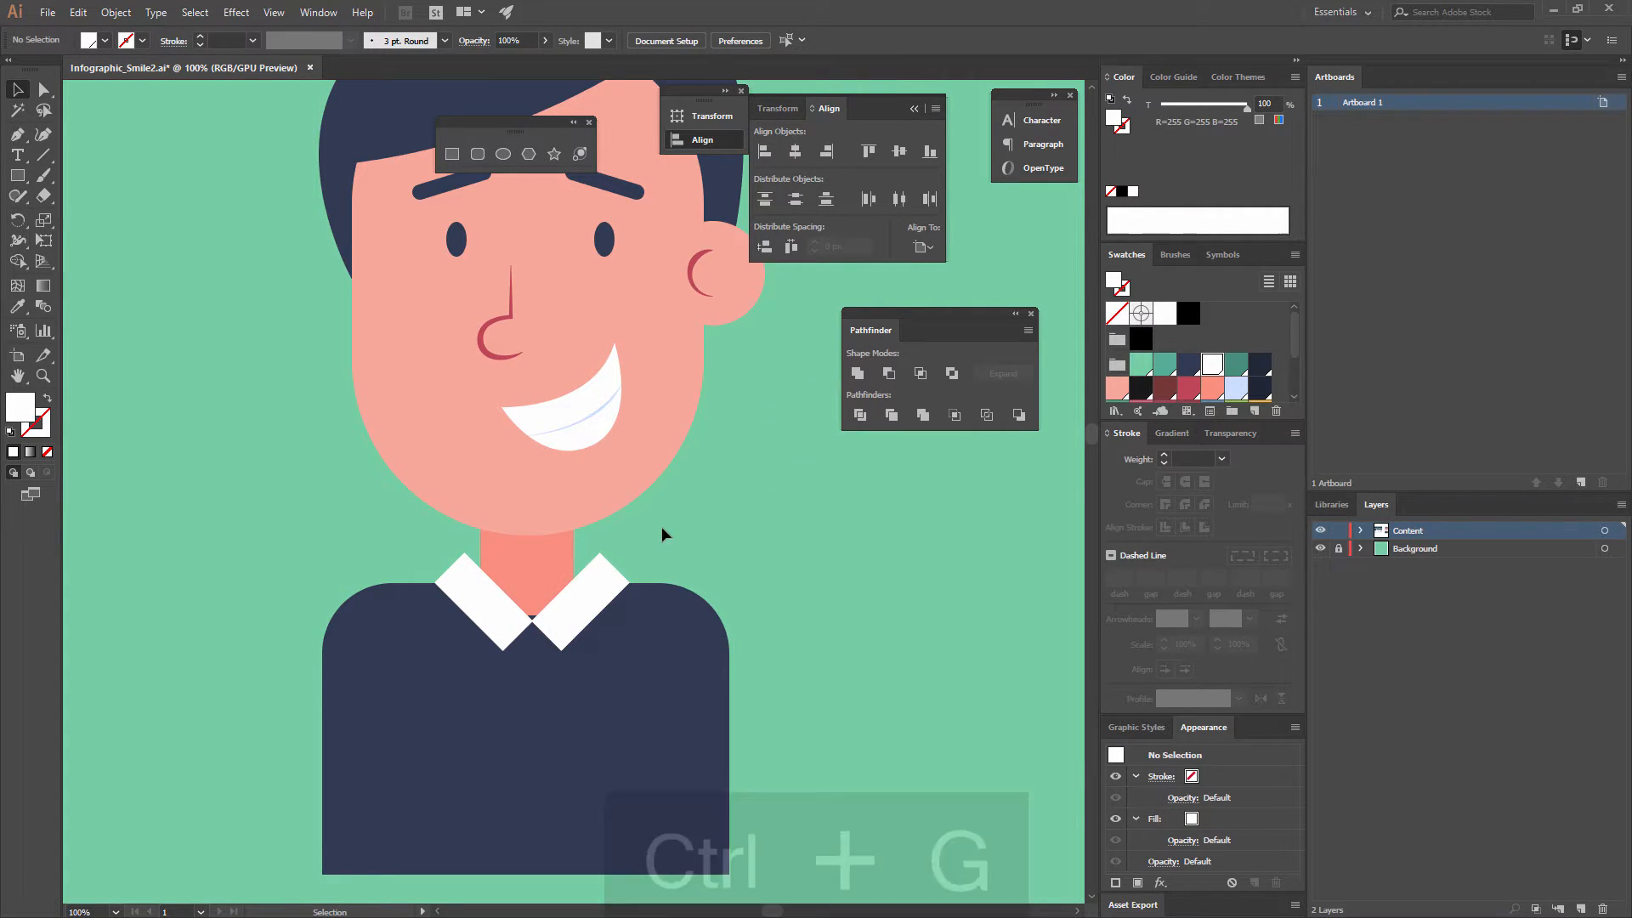
Center the collar group horizontally on the neck, using the neck as the key object.
{"action": "left_click", "coordinate": [575, 601]}
{"action": "left_click", "coordinate": [511, 573], "text": "shift"}
{"action": "left_click", "coordinate": [527, 562]}
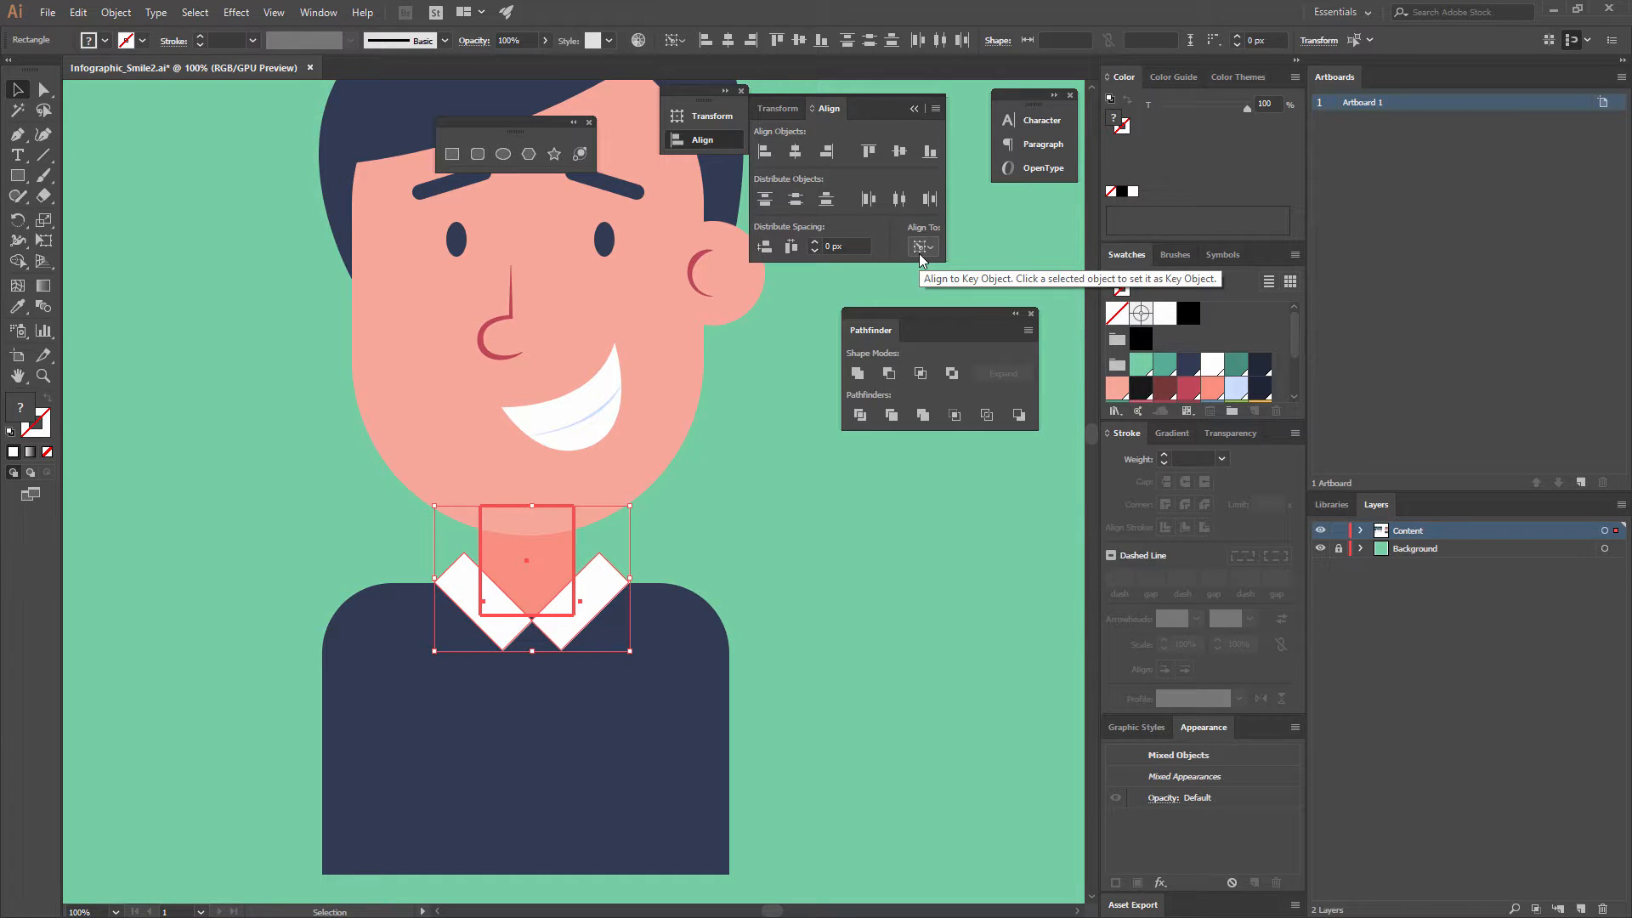
{"action": "left_click", "coordinate": [792, 153]}
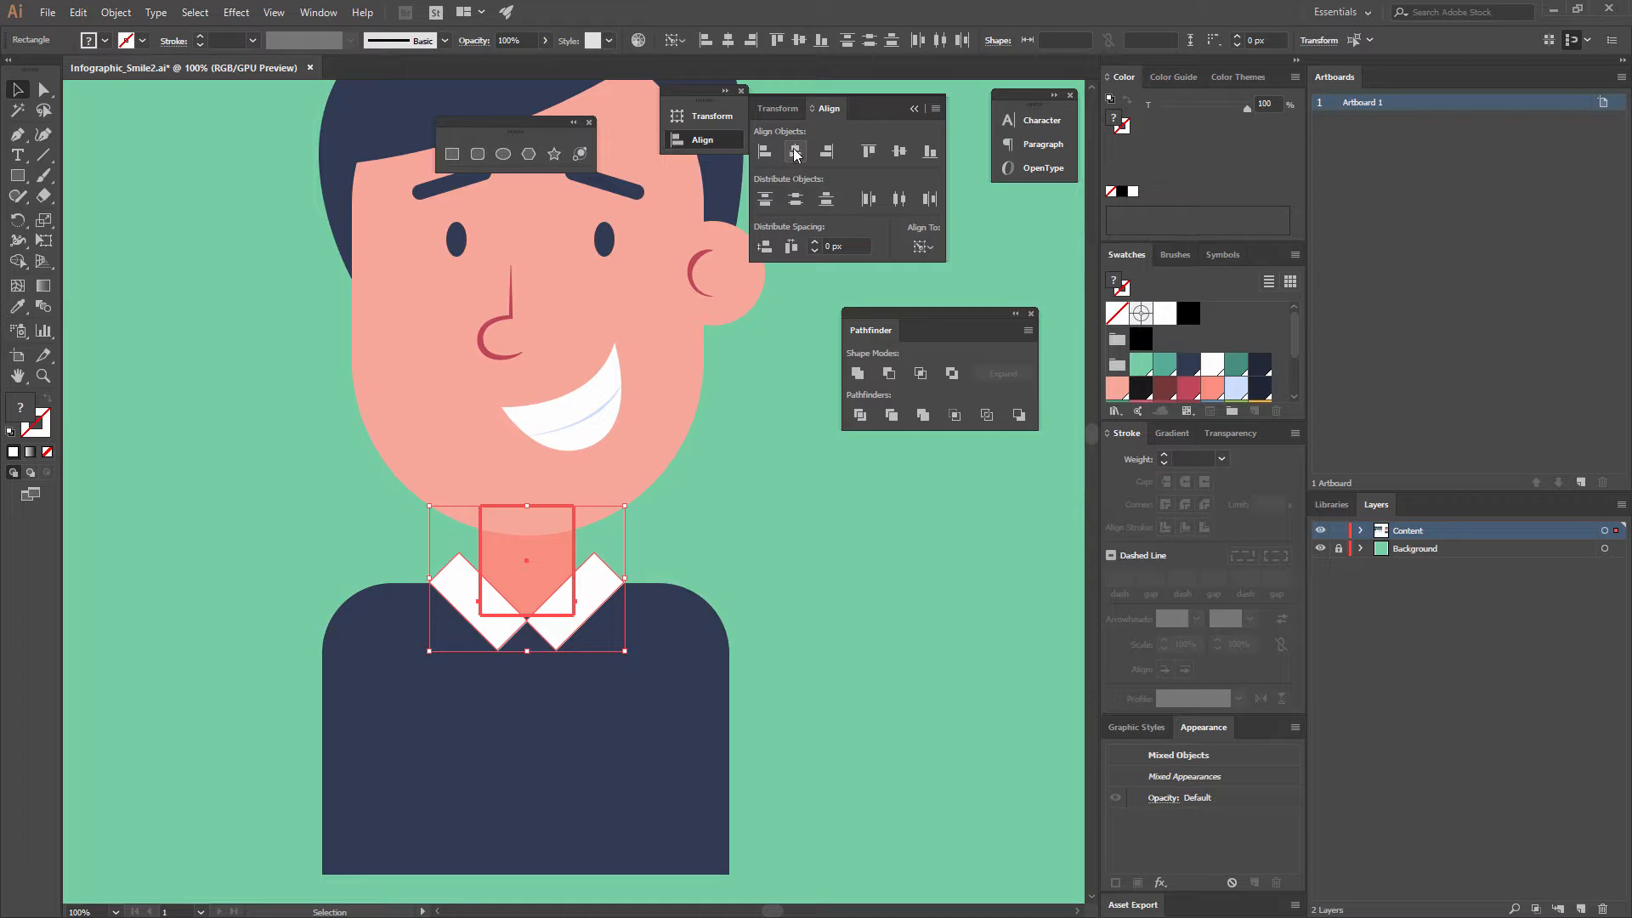
{"action": "left_click", "coordinate": [746, 692]}
Center the torso horizontally on the neck, using the neck as the key object.
{"action": "left_click", "coordinate": [672, 696]}
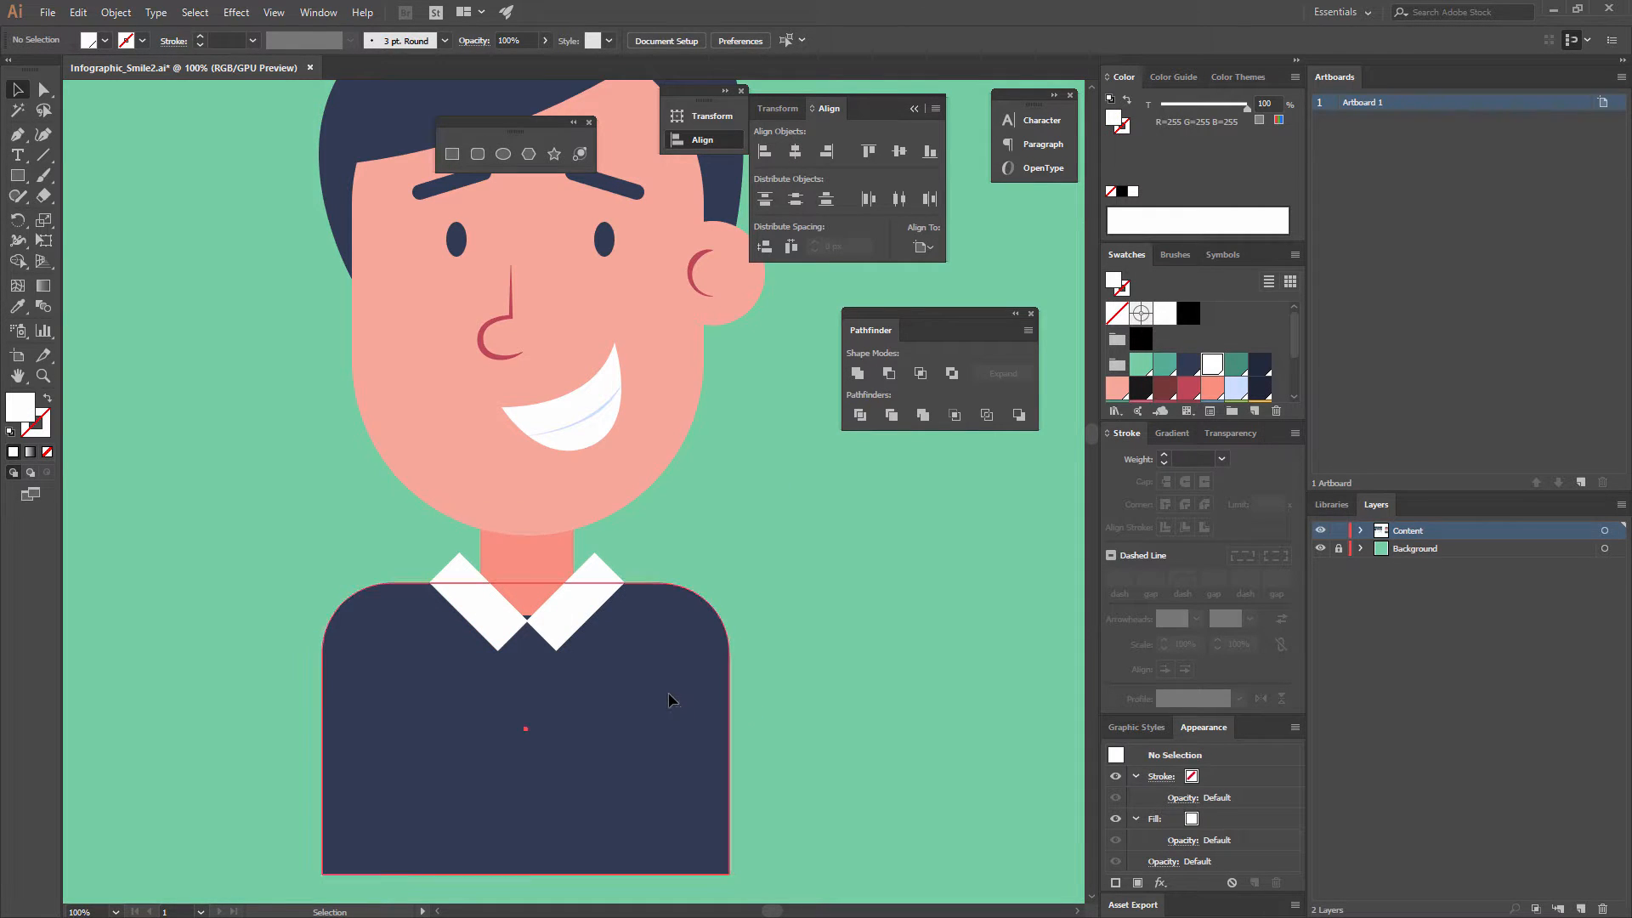
{"action": "left_click", "coordinate": [535, 571], "text": "shift"}
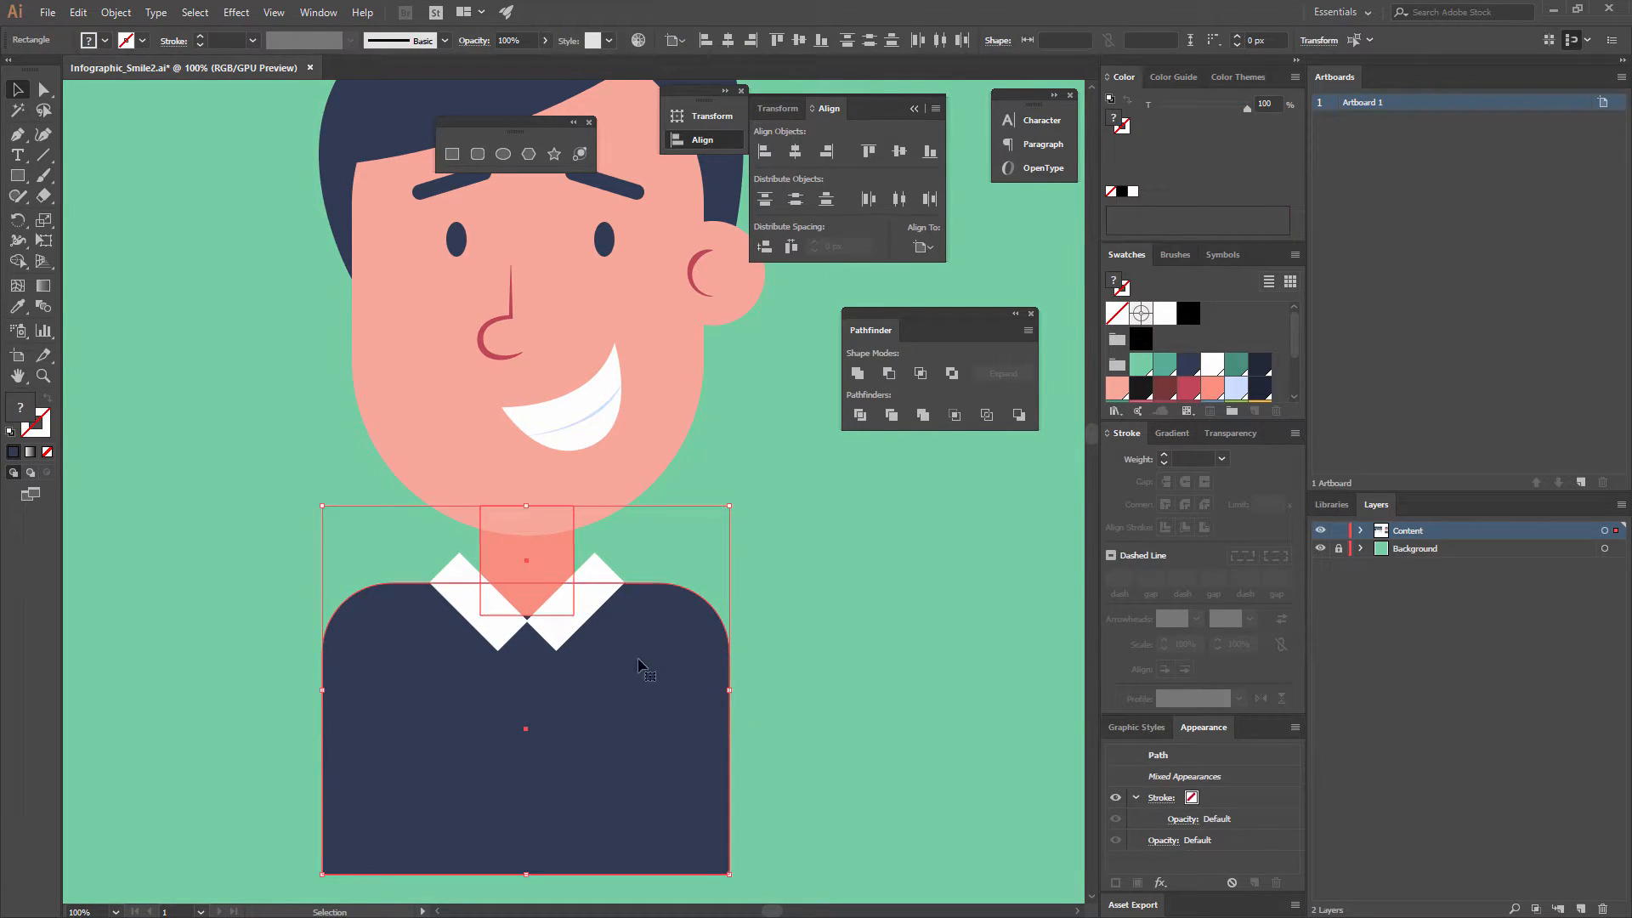
{"action": "left_click", "coordinate": [795, 153]}
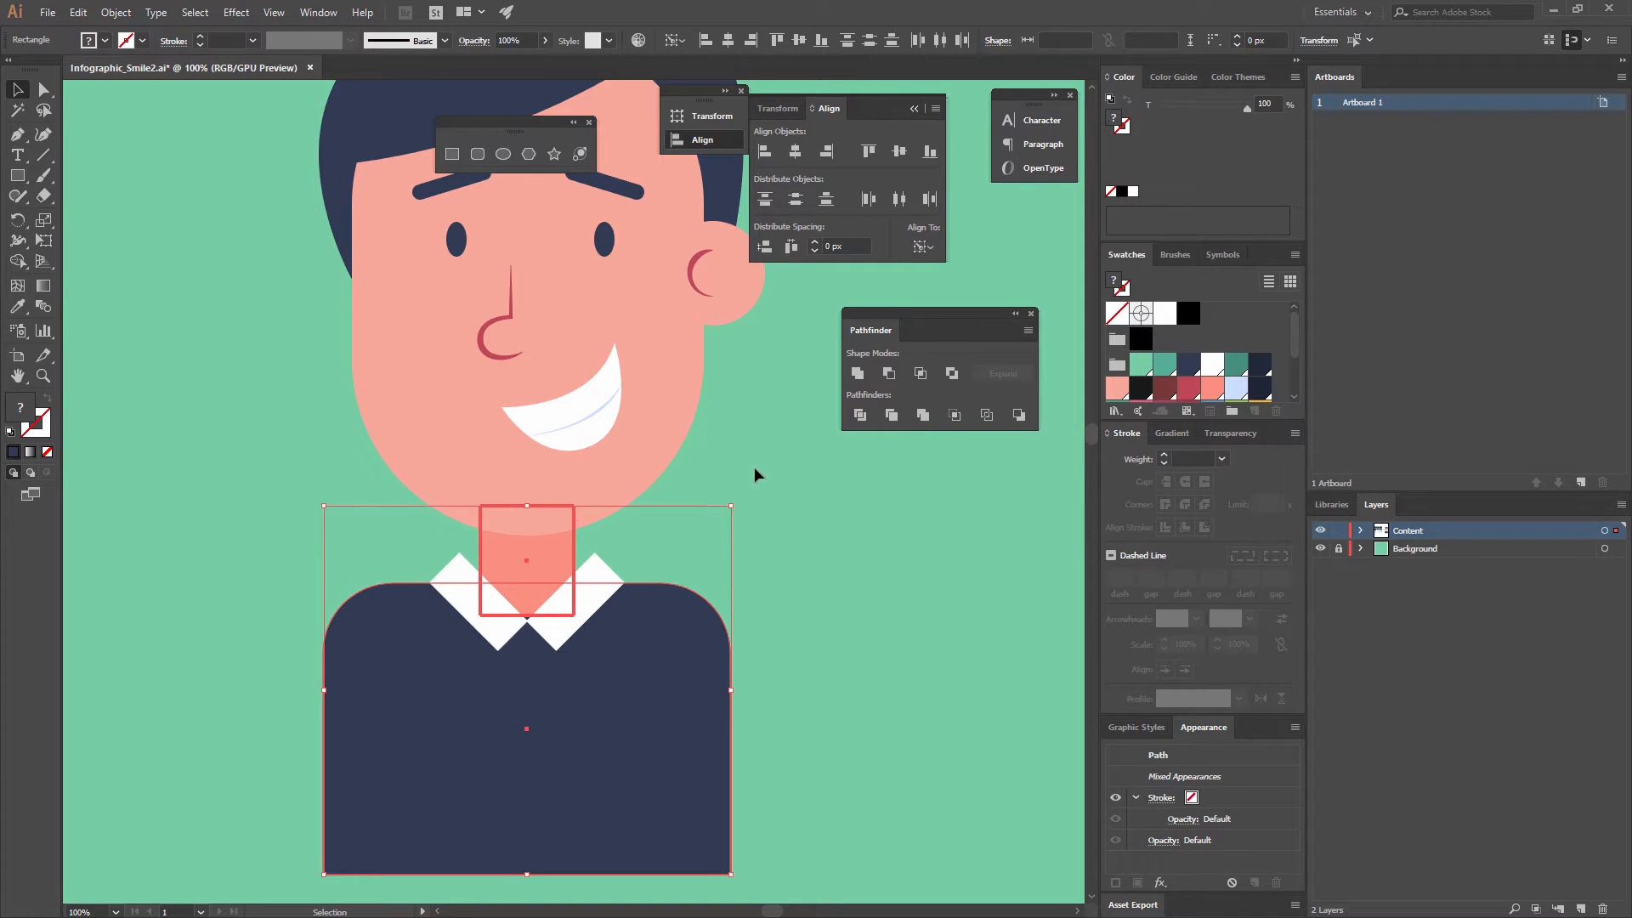
{"action": "left_click", "coordinate": [753, 466]}
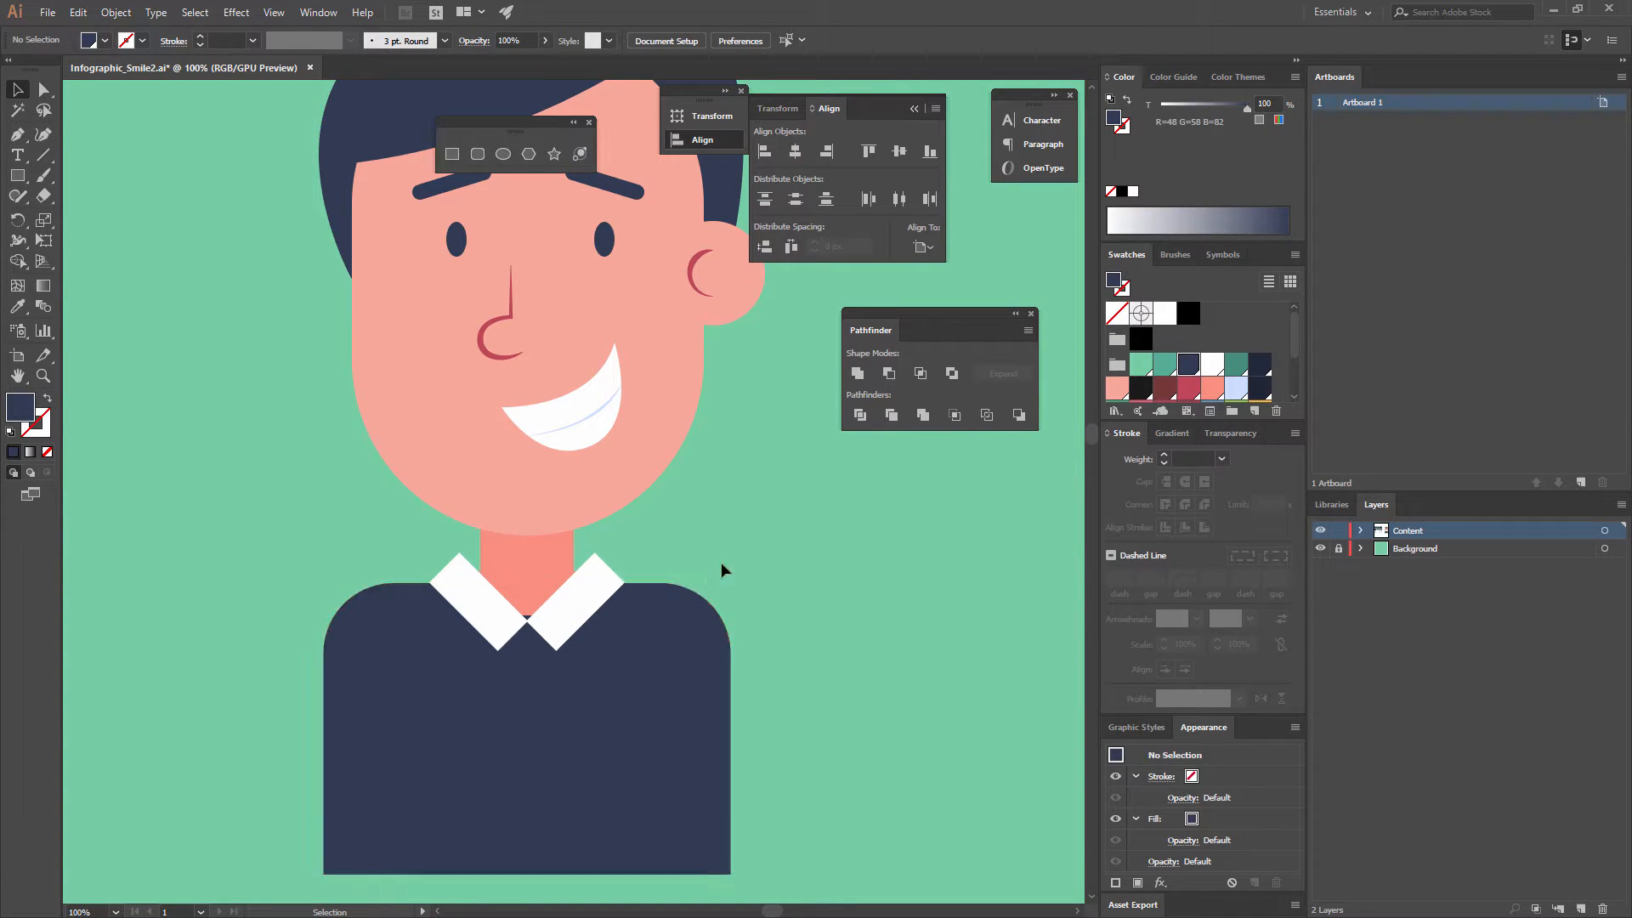
Move the collar group up slightly to close the gap below the neck, and deselect it.
{"action": "scroll", "coordinate": [675, 584], "scroll_direction": "down", "scroll_amount": 1}
{"action": "left_click", "coordinate": [596, 561]}
{"action": "left_click_drag", "start_coordinate": [592, 570], "coordinate": [592, 558]}
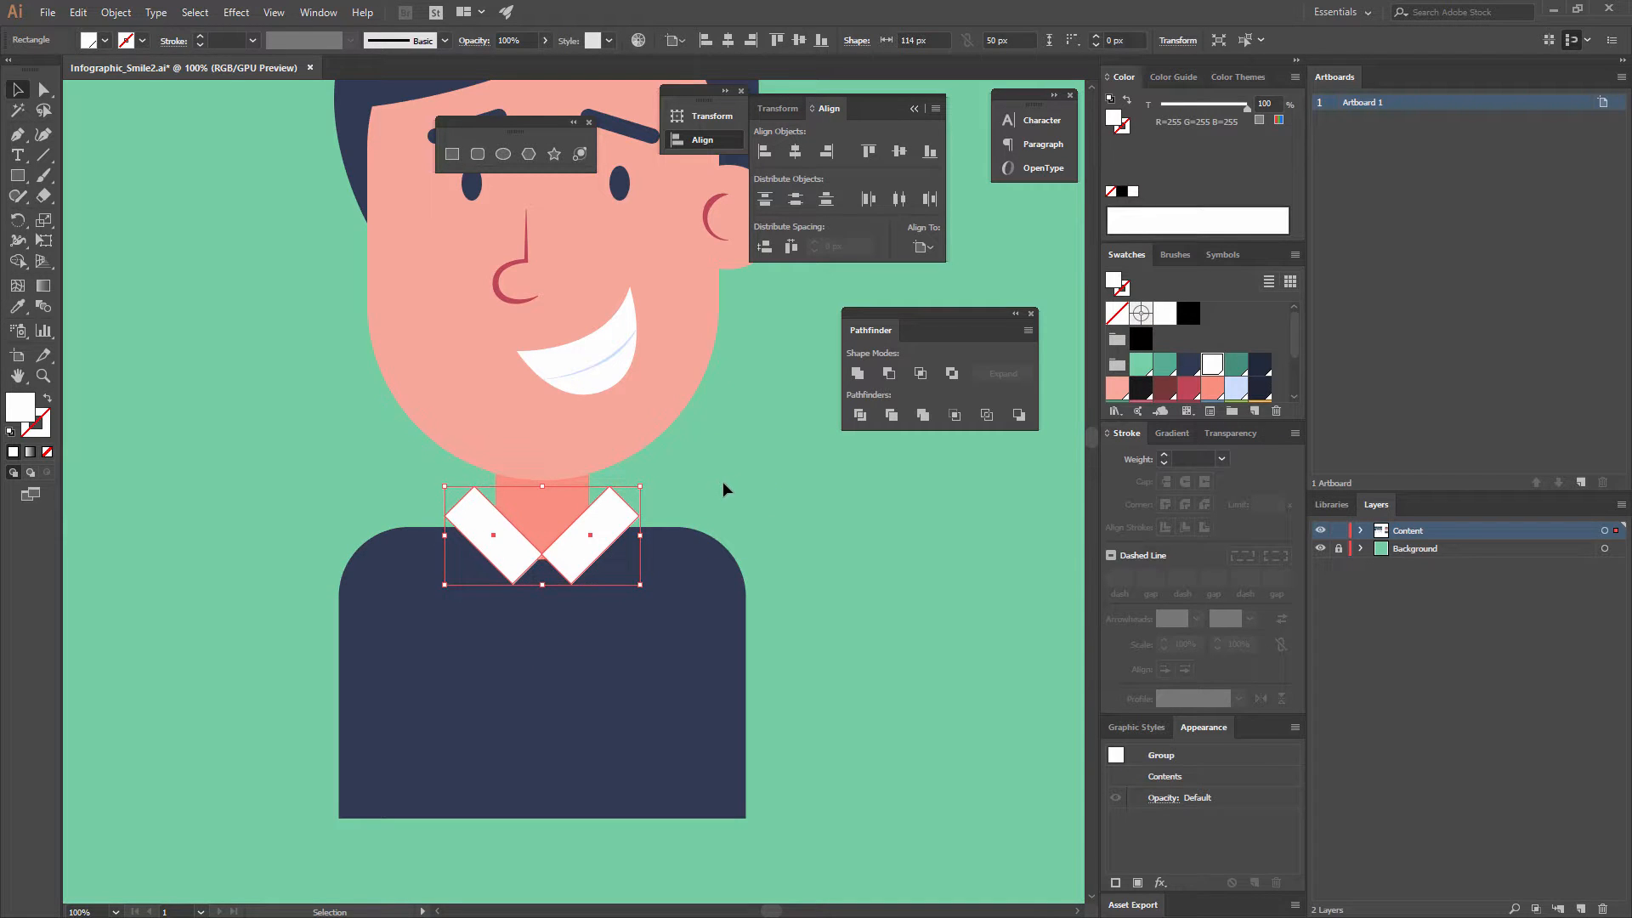
{"action": "left_click", "coordinate": [741, 465]}
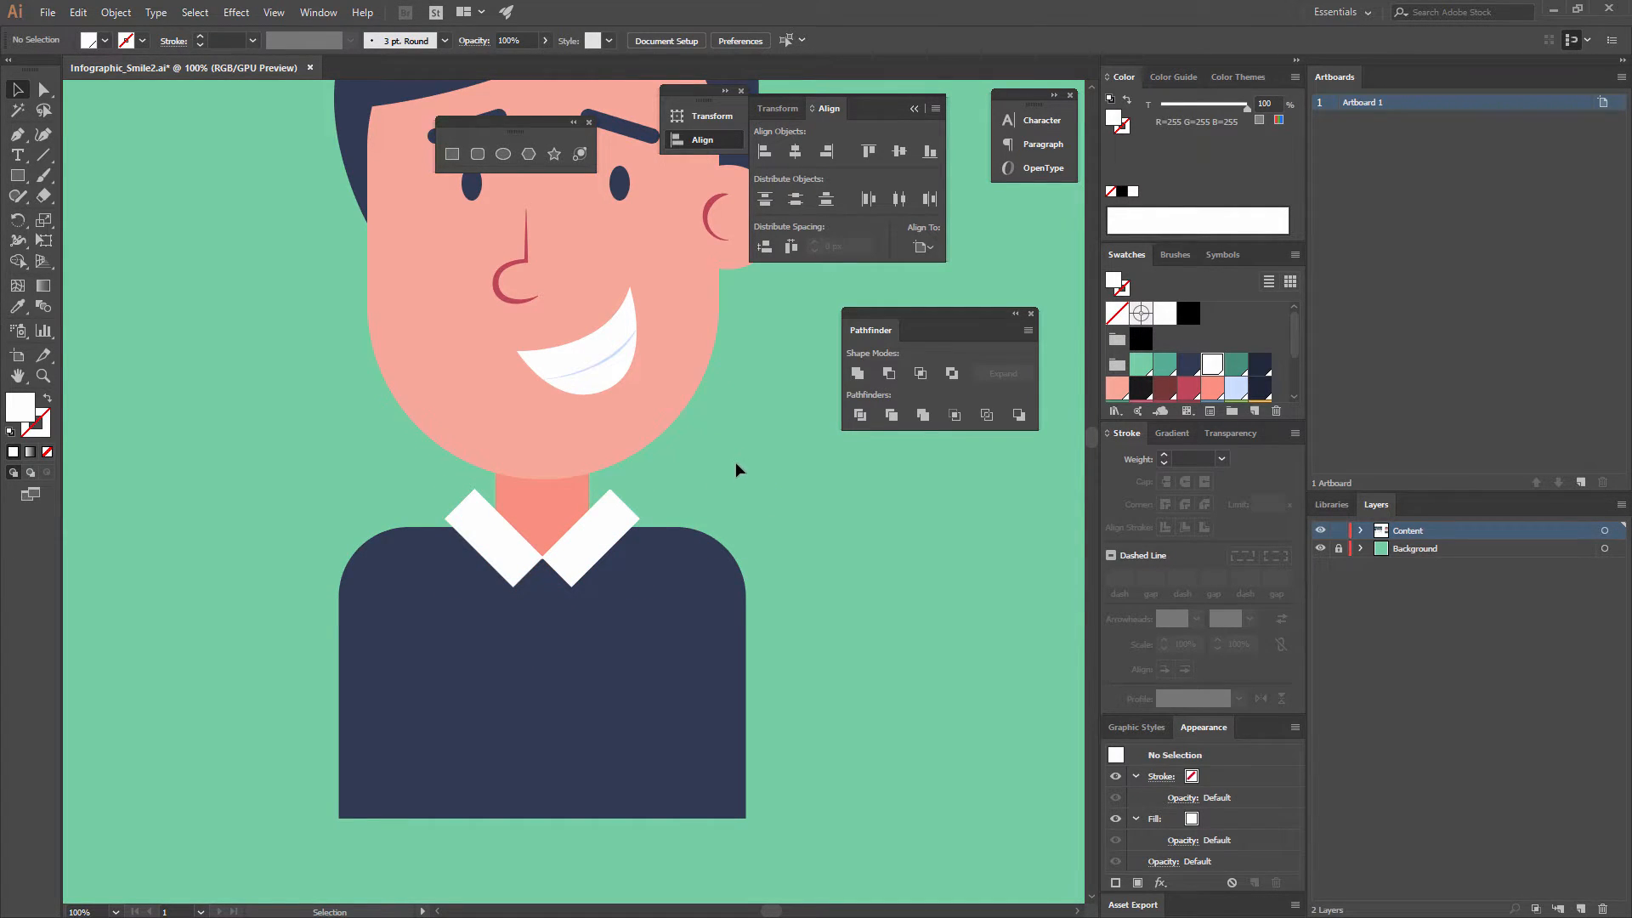
{"action": "mouse_move", "coordinate": [736, 467]}
{"action": "left_mouse_down"}
{"action": "mouse_move", "coordinate": [733, 572]}
{"action": "mouse_move", "coordinate": [740, 448]}
{"action": "left_mouse_up"}
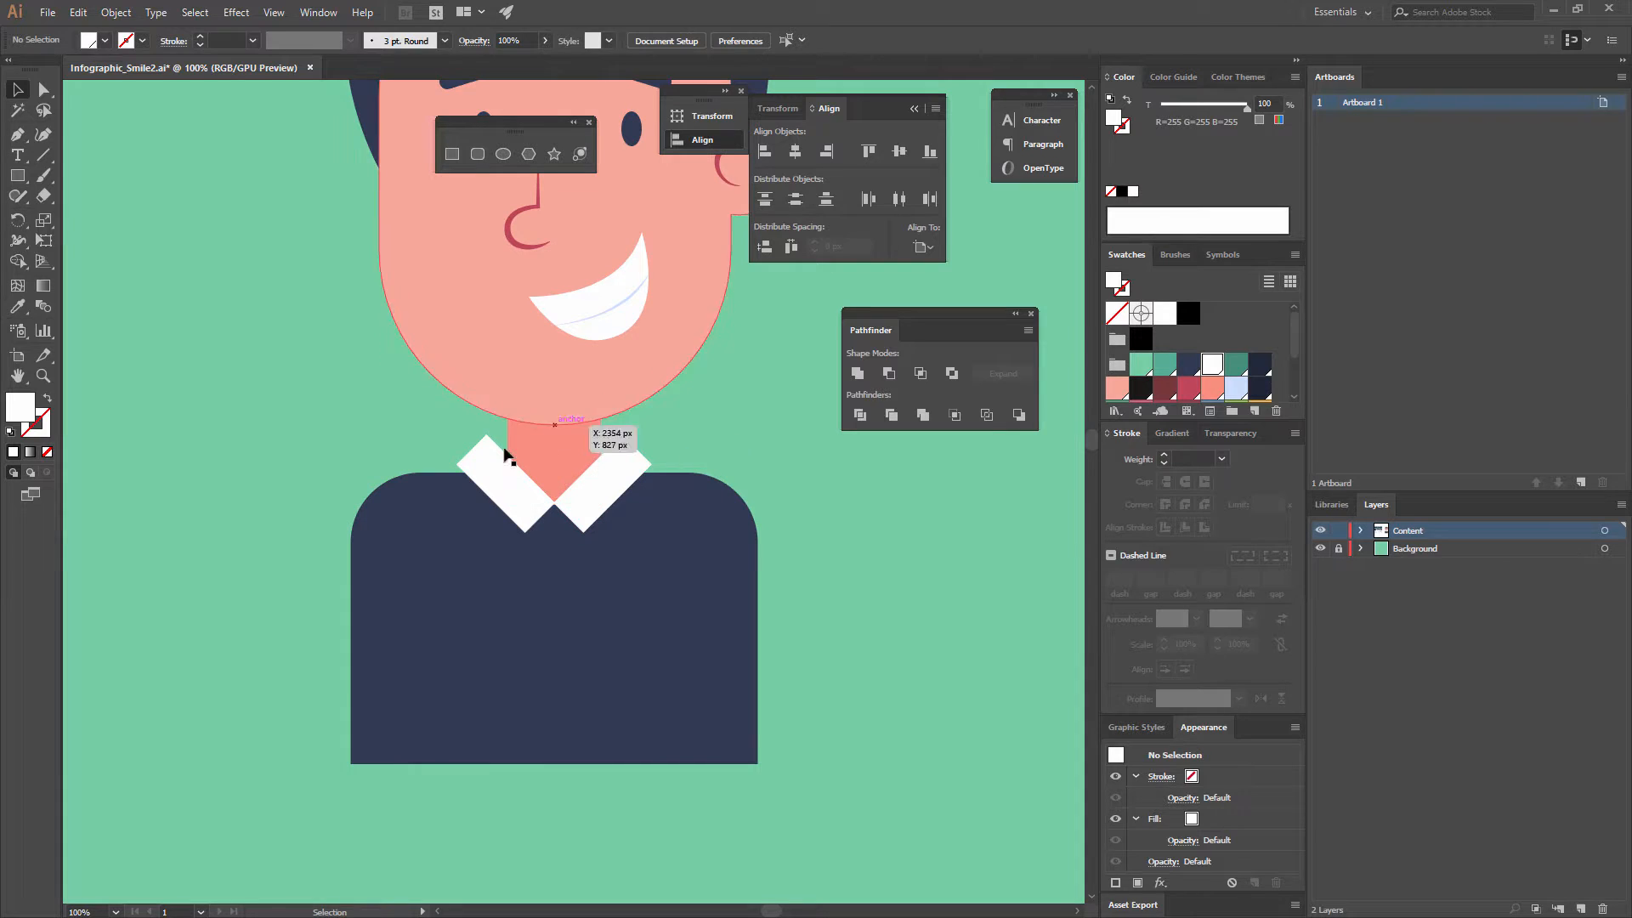
Create a white polygon with 3 sides and a radius of 50 px.
{"action": "left_click", "coordinate": [531, 153]}
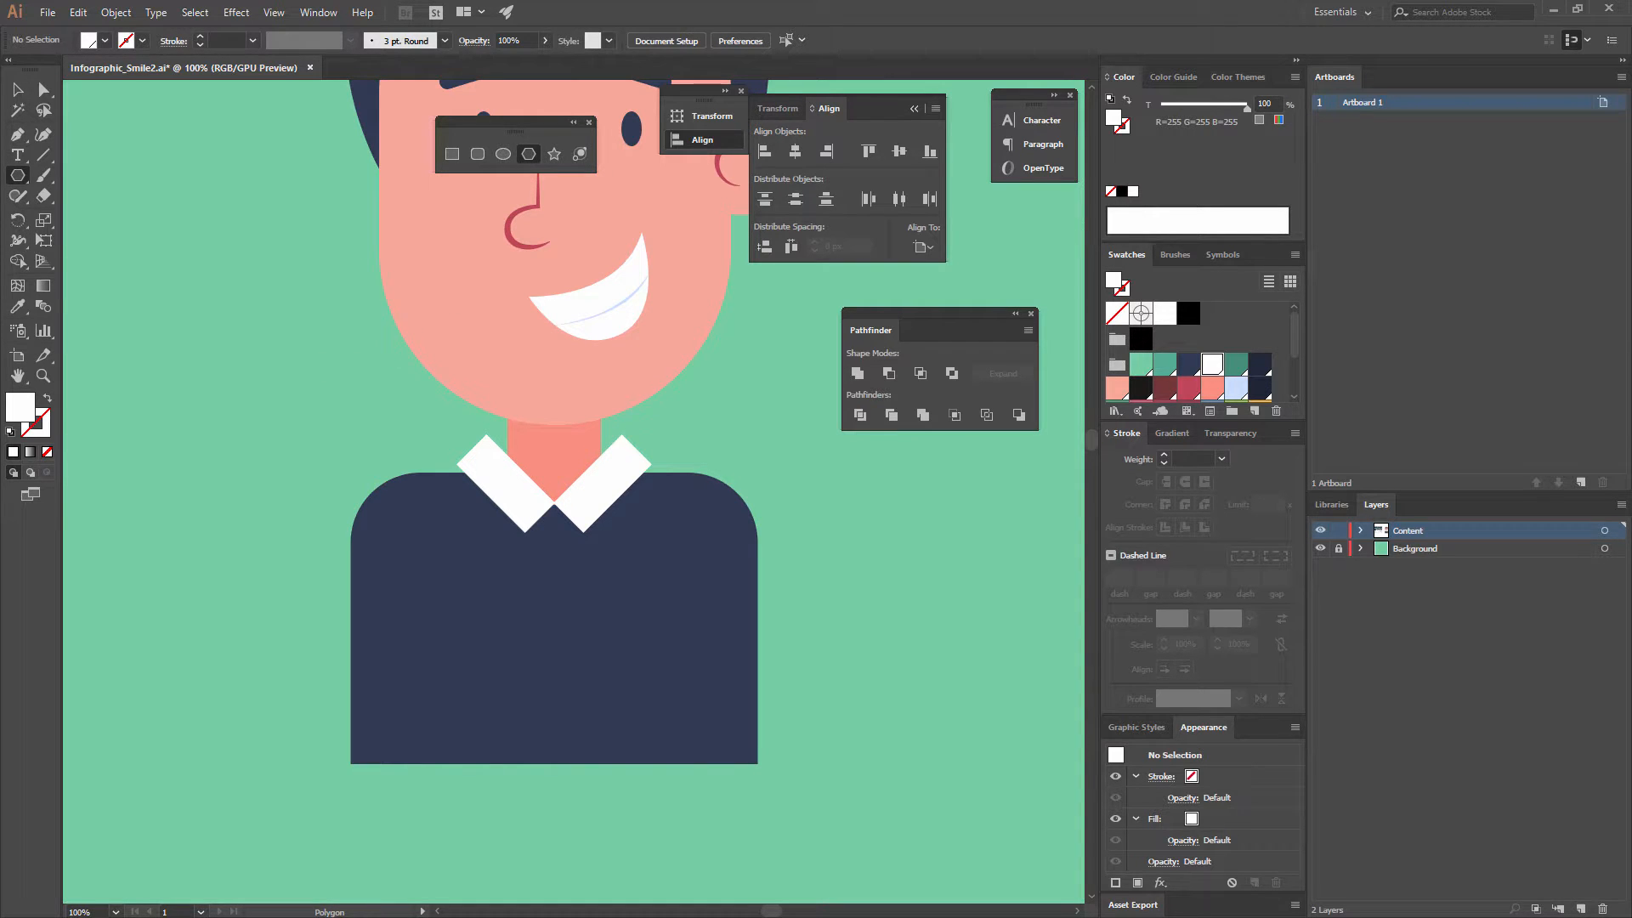
{"action": "left_click", "coordinate": [605, 229]}
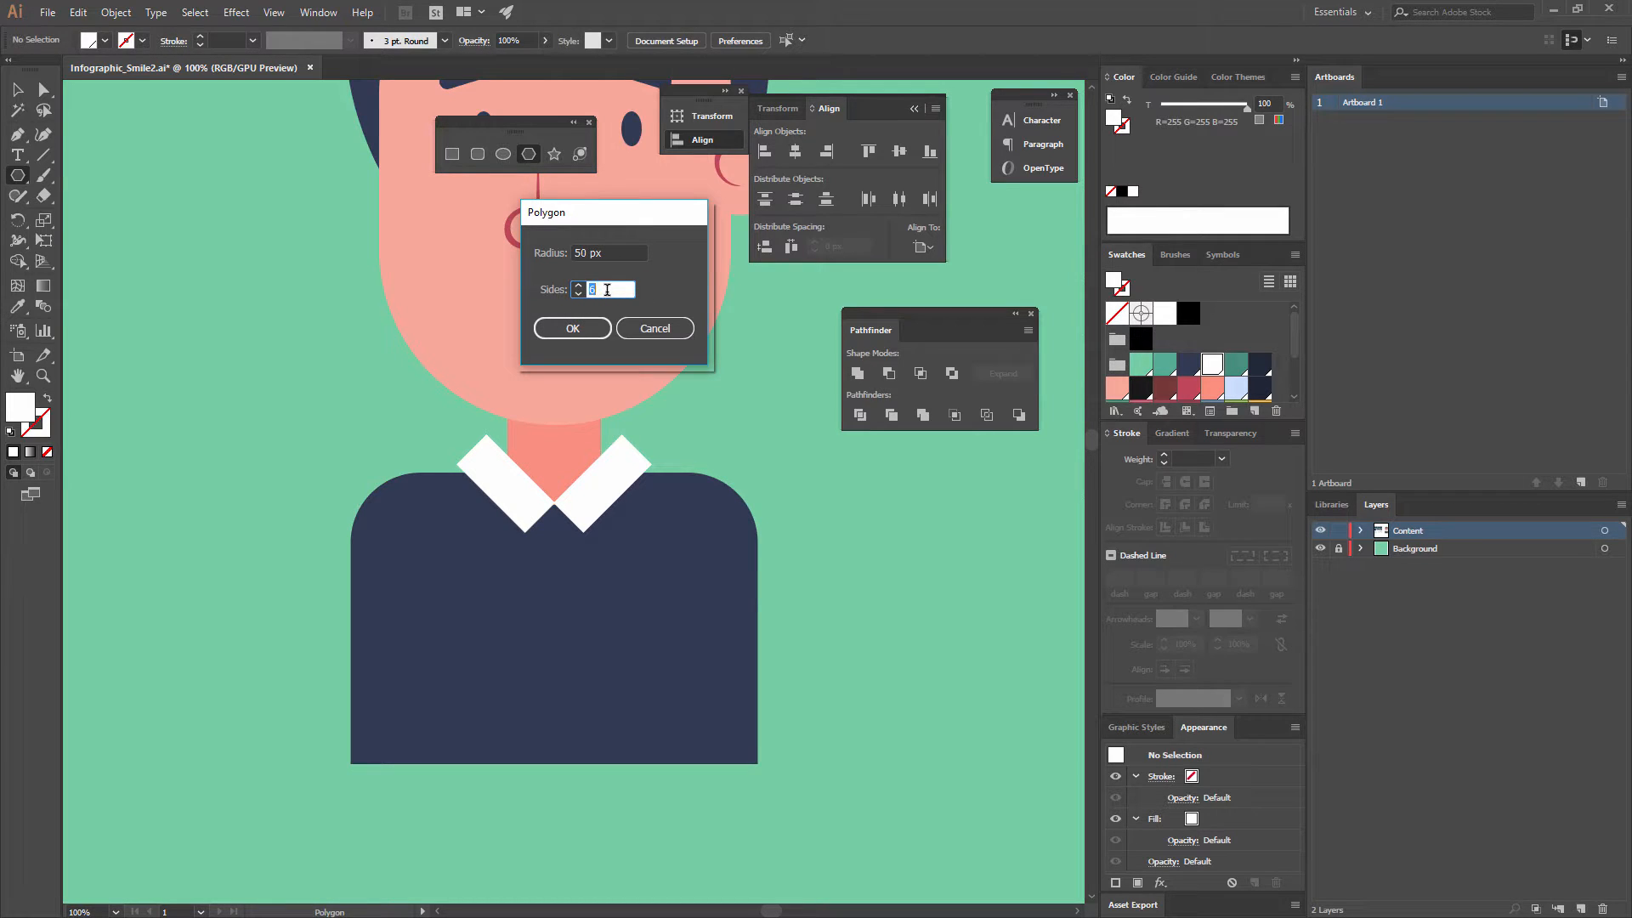
{"action": "left_click", "coordinate": [622, 248]}
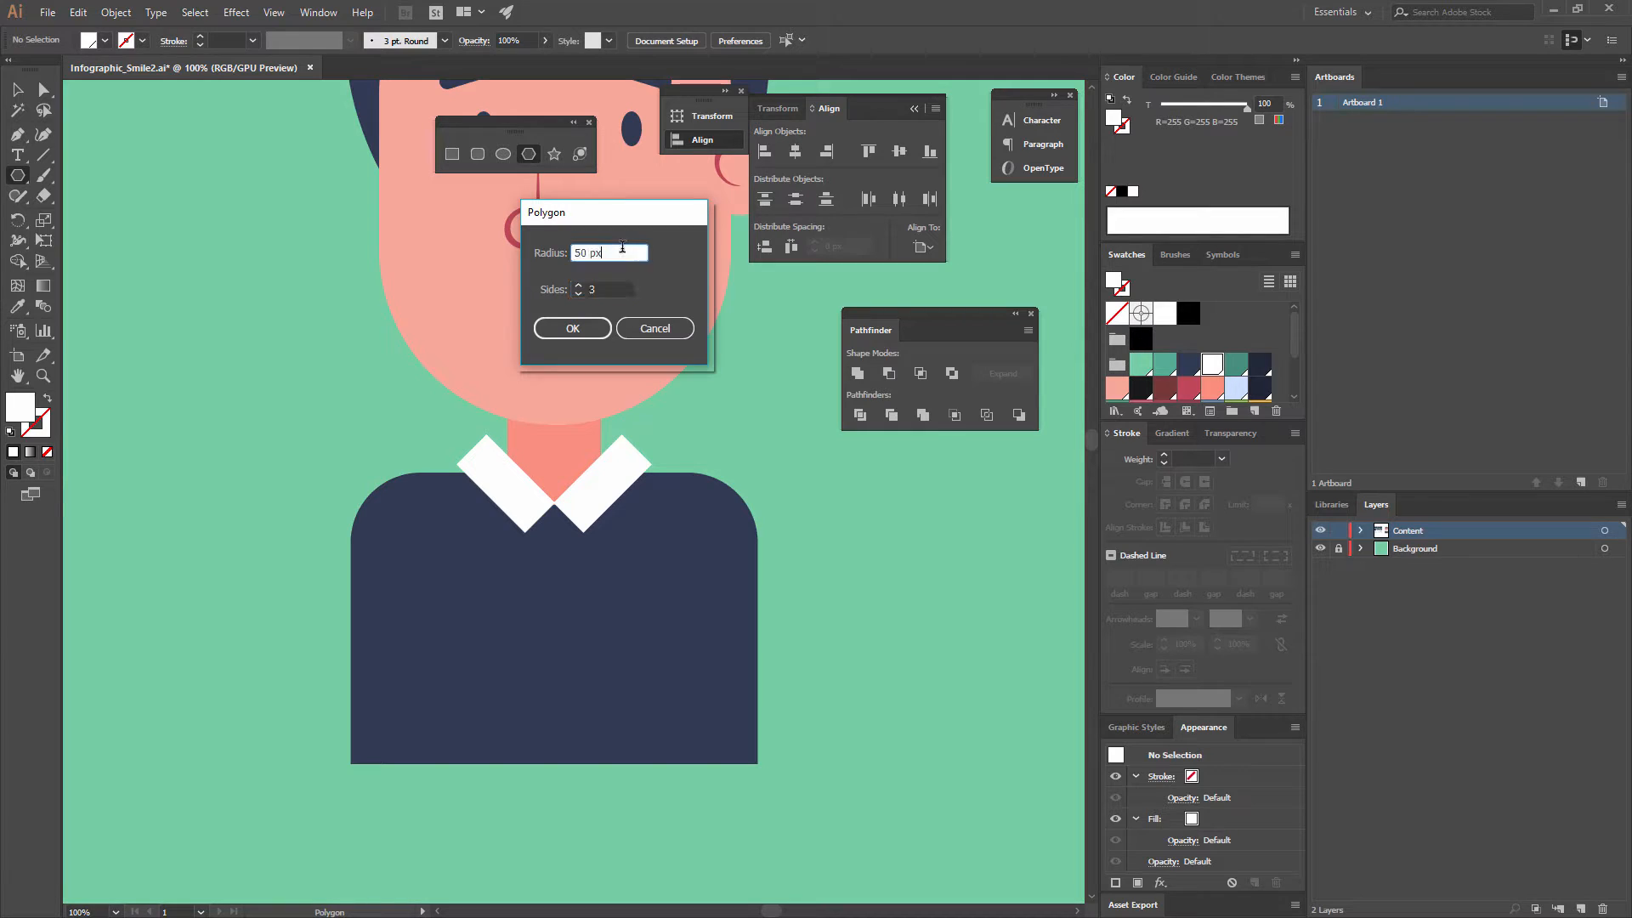
{"action": "left_click", "coordinate": [572, 327]}
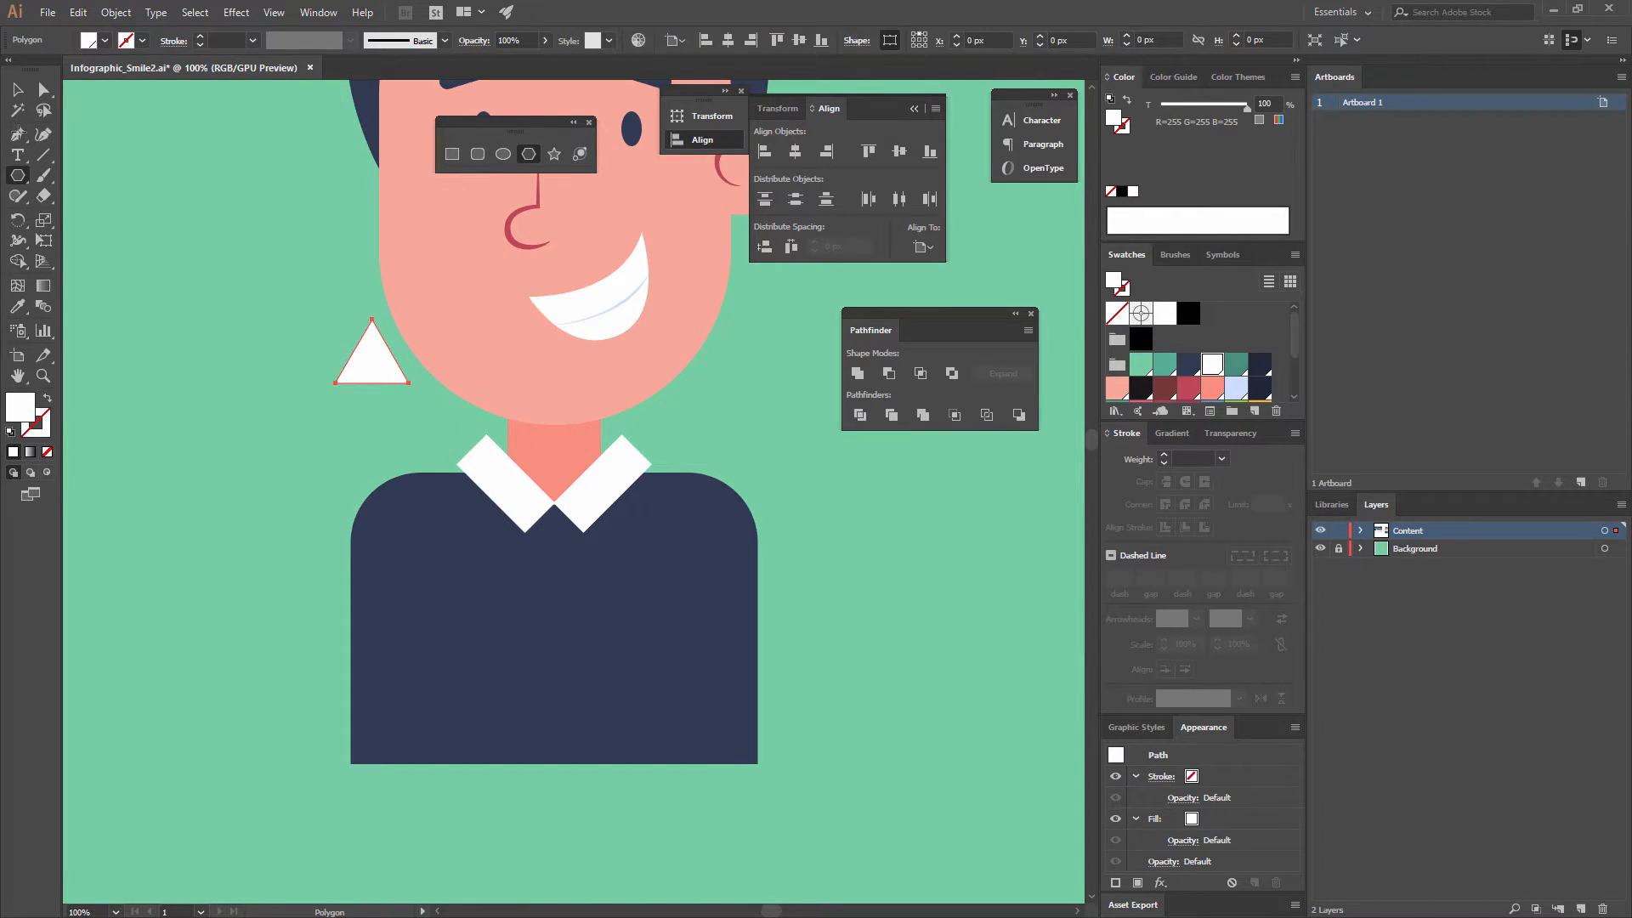
Rotate the white triangle to point downward and move it onto the torso where the collar tips meet.
{"action": "key", "text": "v"}
{"action": "left_click", "coordinate": [374, 357]}
{"action": "left_click_drag", "start_coordinate": [417, 312], "coordinate": [321, 429]}
{"action": "left_click_drag", "start_coordinate": [380, 364], "coordinate": [553, 520]}
Center the triangle horizontally on the torso, using the torso as the key object, and deselect both.
{"action": "left_click", "coordinate": [703, 572], "text": "shift"}
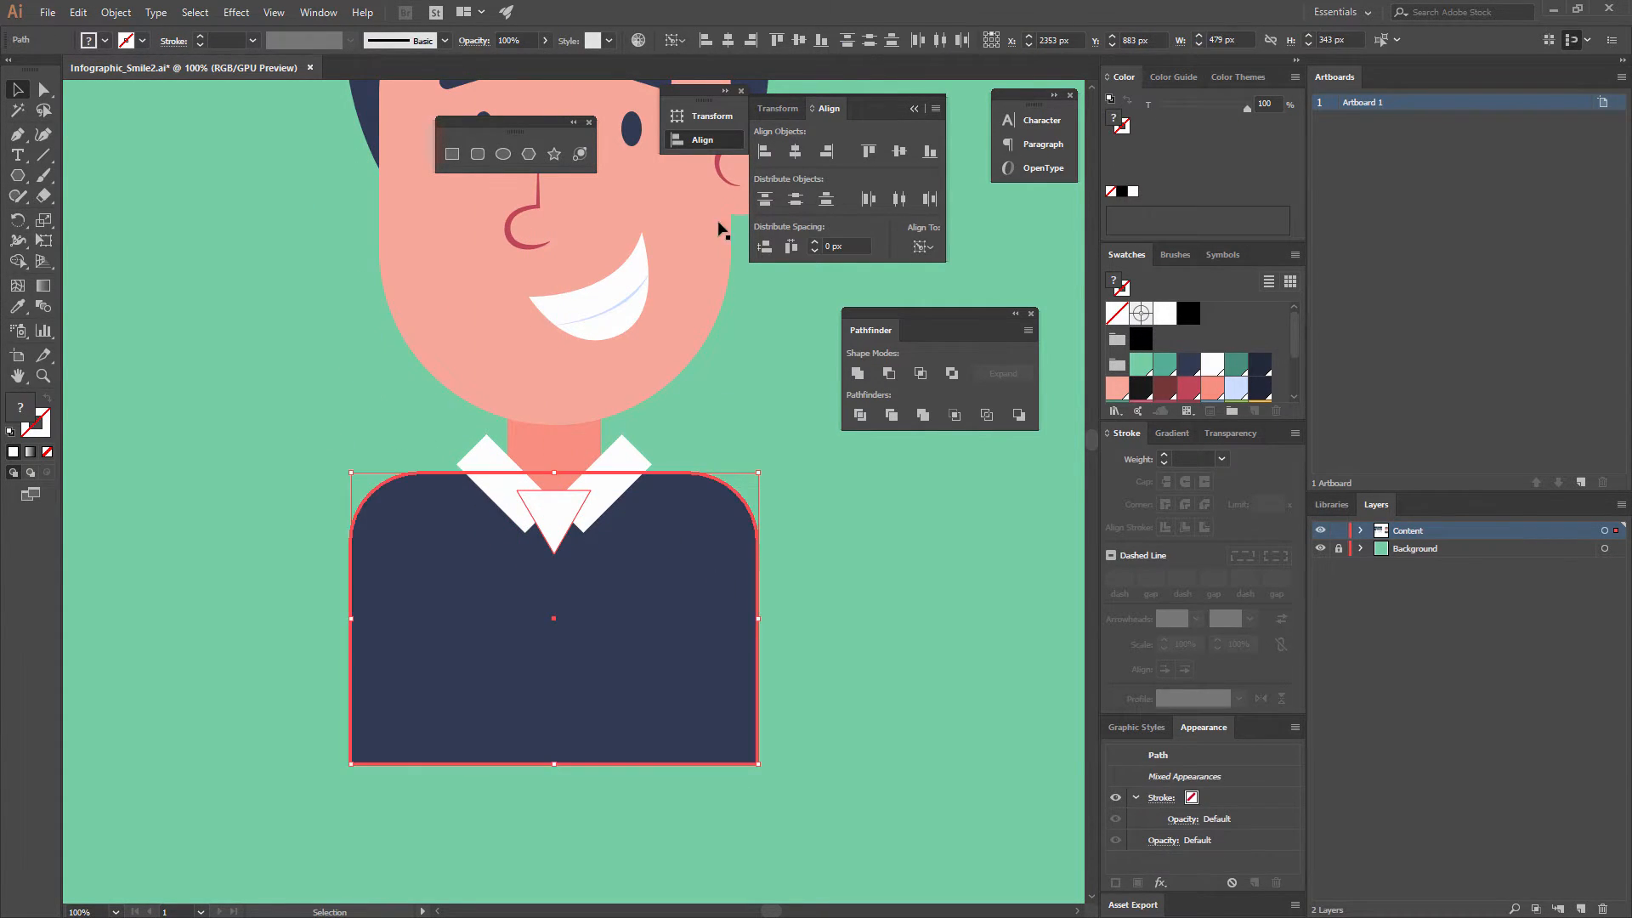
{"action": "left_click", "coordinate": [794, 151]}
{"action": "left_click", "coordinate": [728, 456]}
Reshape the triangle into a shirt front about 179 px wide and 272 px tall by extending its lower point and spreading its upper corners.
{"action": "key", "text": "a"}
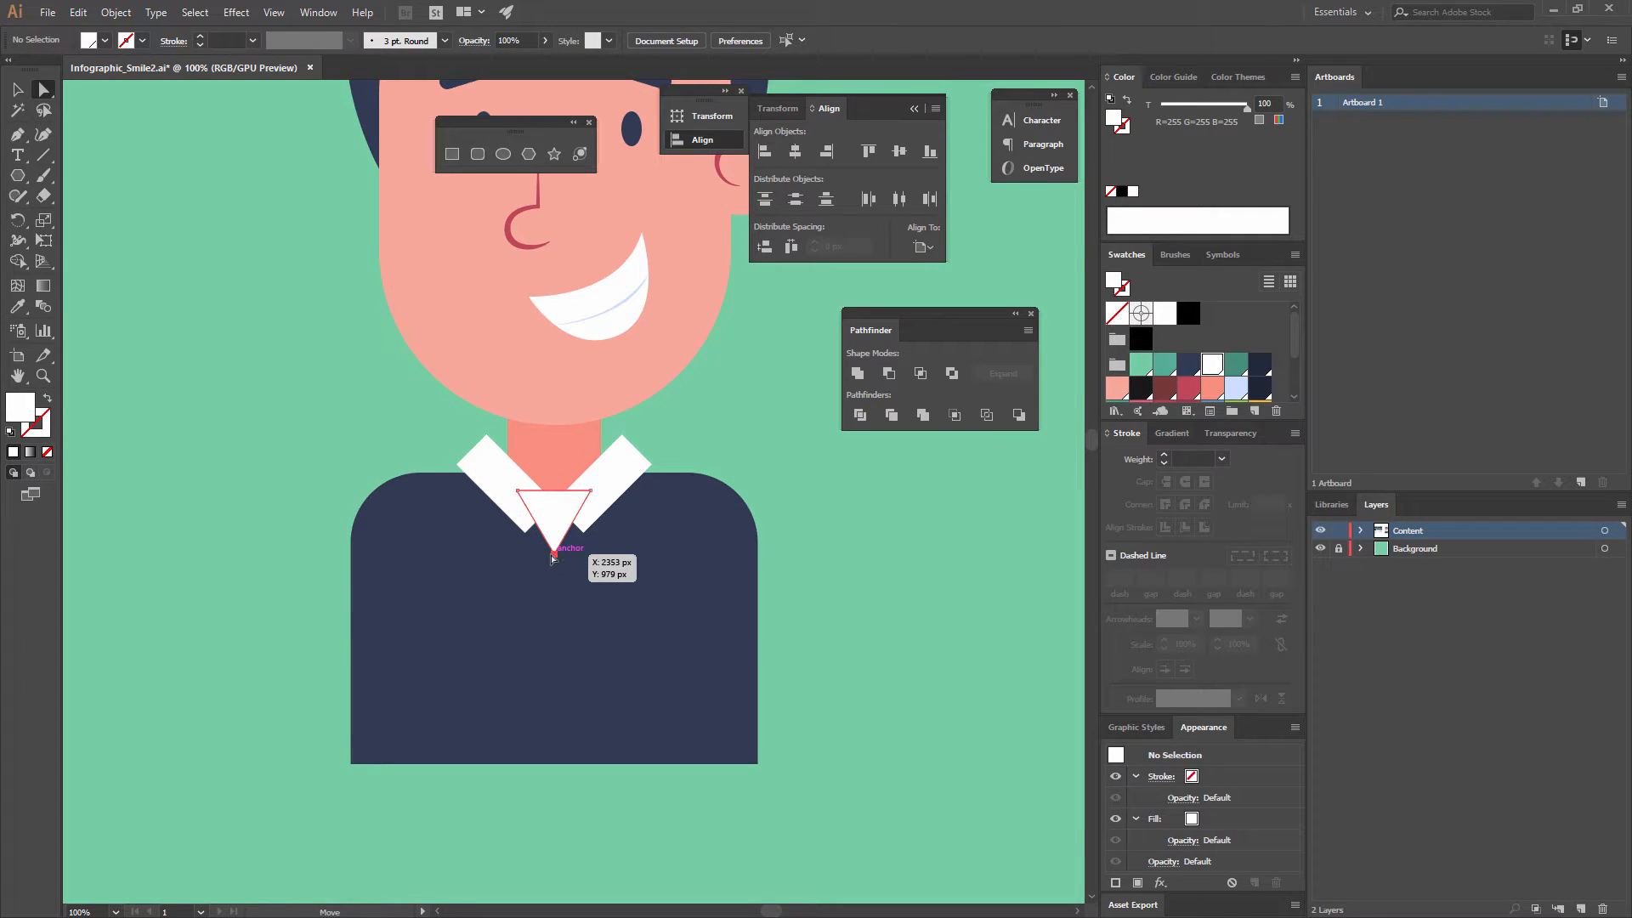
{"action": "left_click_drag", "start_coordinate": [553, 558], "coordinate": [553, 721]}
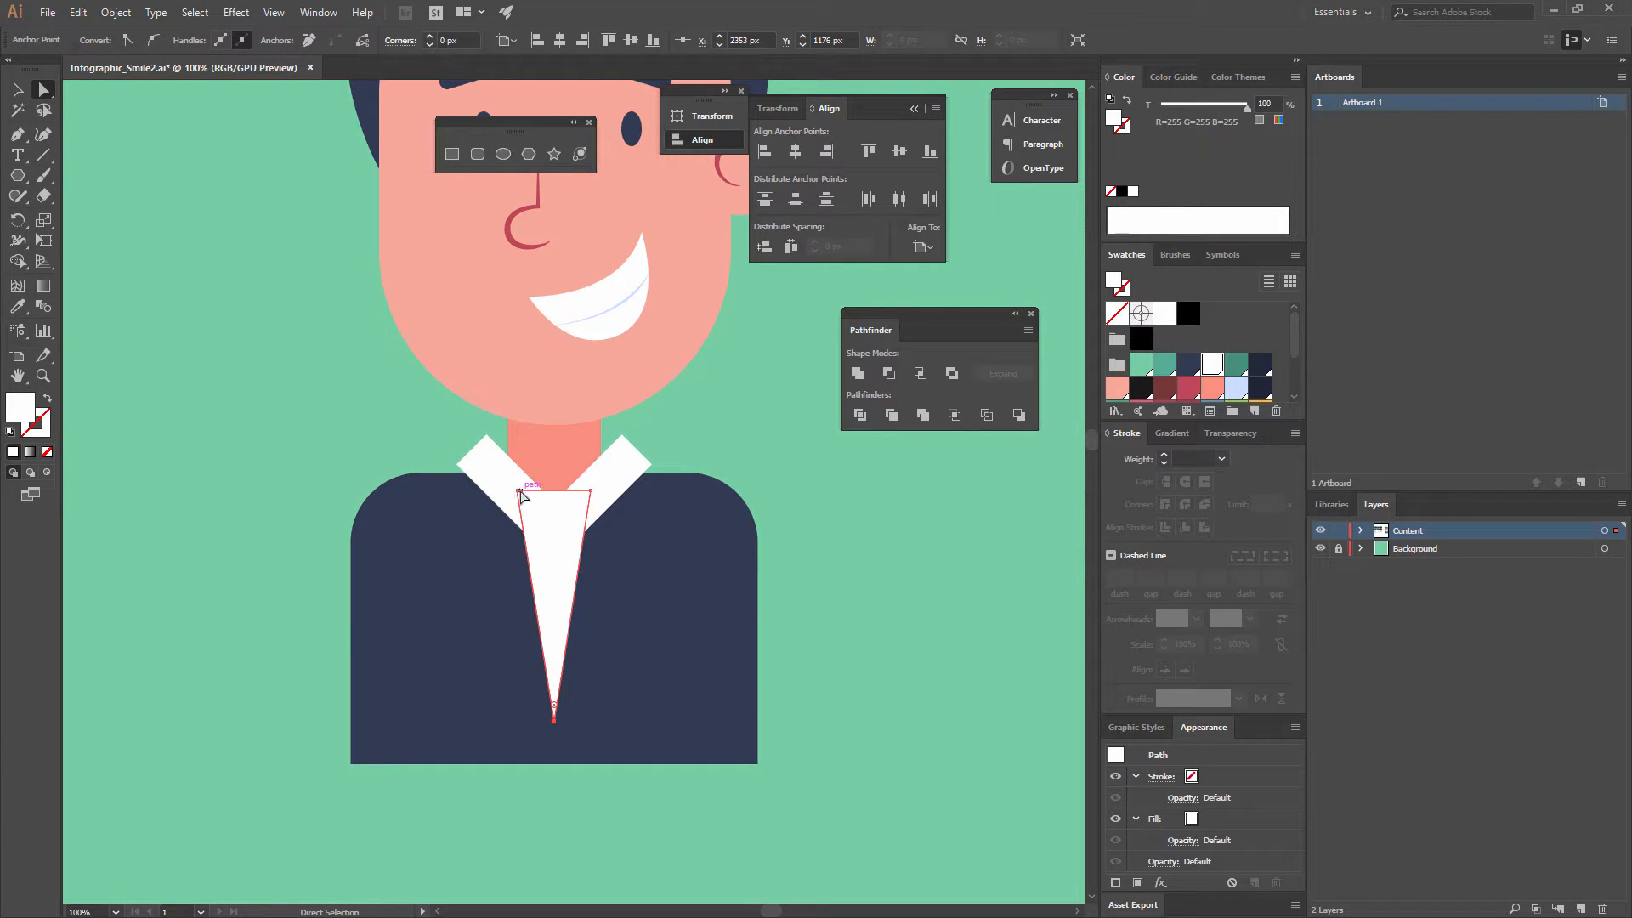
{"action": "left_click_drag", "start_coordinate": [520, 495], "coordinate": [481, 493]}
{"action": "left_click_drag", "start_coordinate": [592, 491], "coordinate": [630, 489]}
{"action": "left_click", "coordinate": [681, 426]}
{"action": "key", "text": "v"}
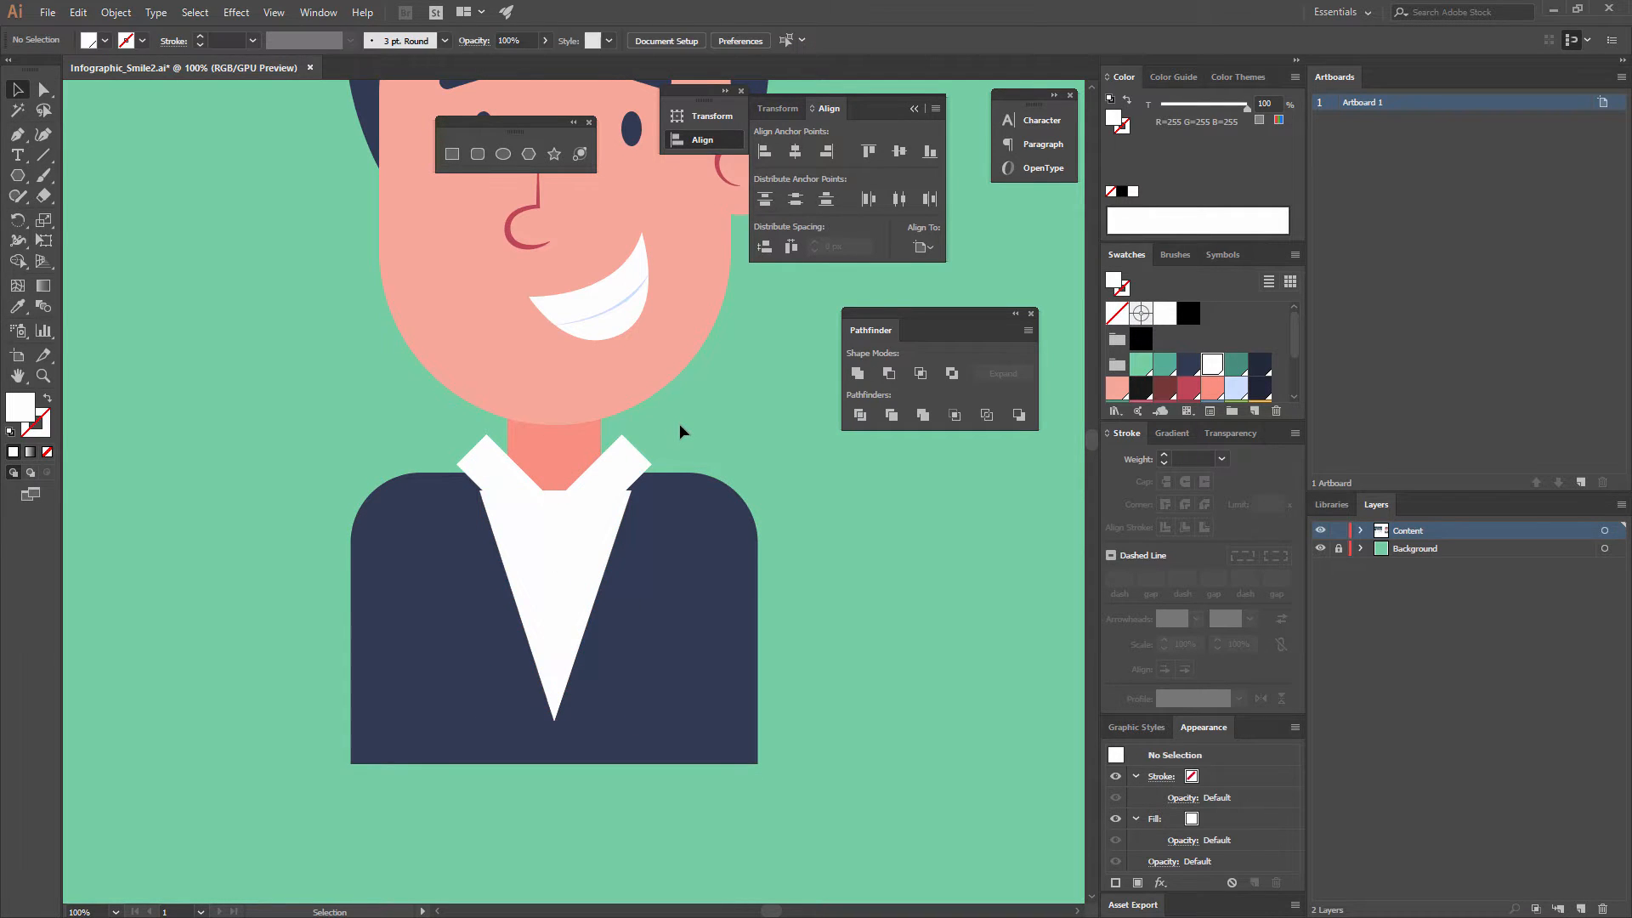
Enlarge the white shirt front to about 199 px wide and 293 px tall, extending its upper edge to the torso's top.
{"action": "left_click", "coordinate": [527, 557]}
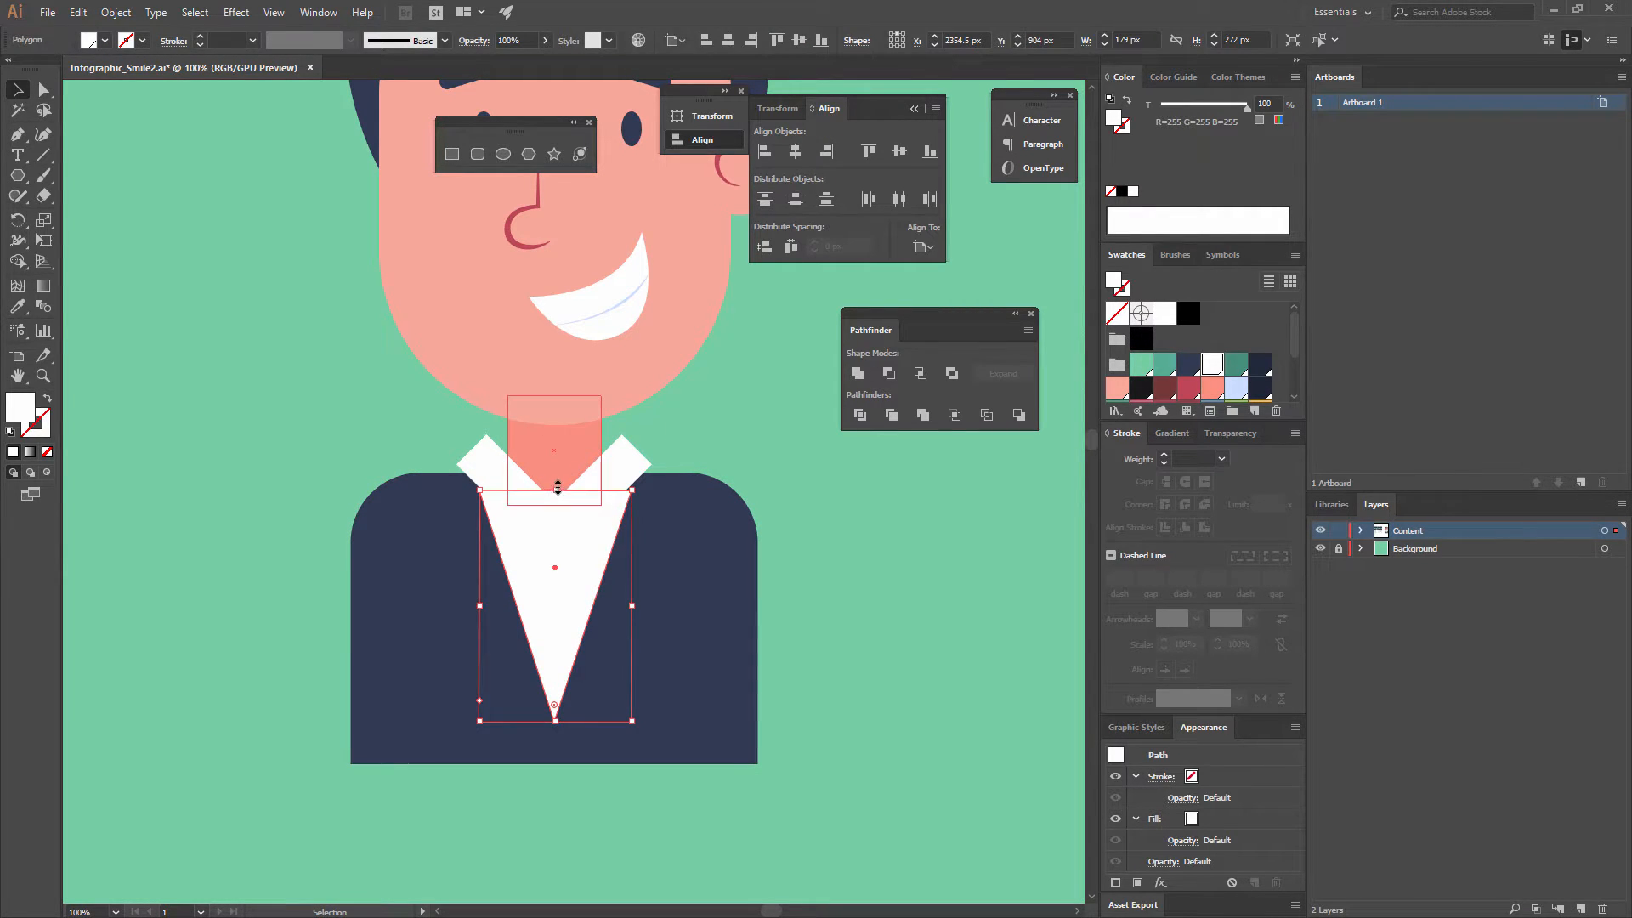
{"action": "mouse_move", "coordinate": [554, 486]}
{"action": "left_mouse_down"}
{"action": "mouse_move", "coordinate": [559, 452]}
{"action": "mouse_move", "coordinate": [558, 472]}
{"action": "left_mouse_up"}
{"action": "key", "text": "ctrl+z"}
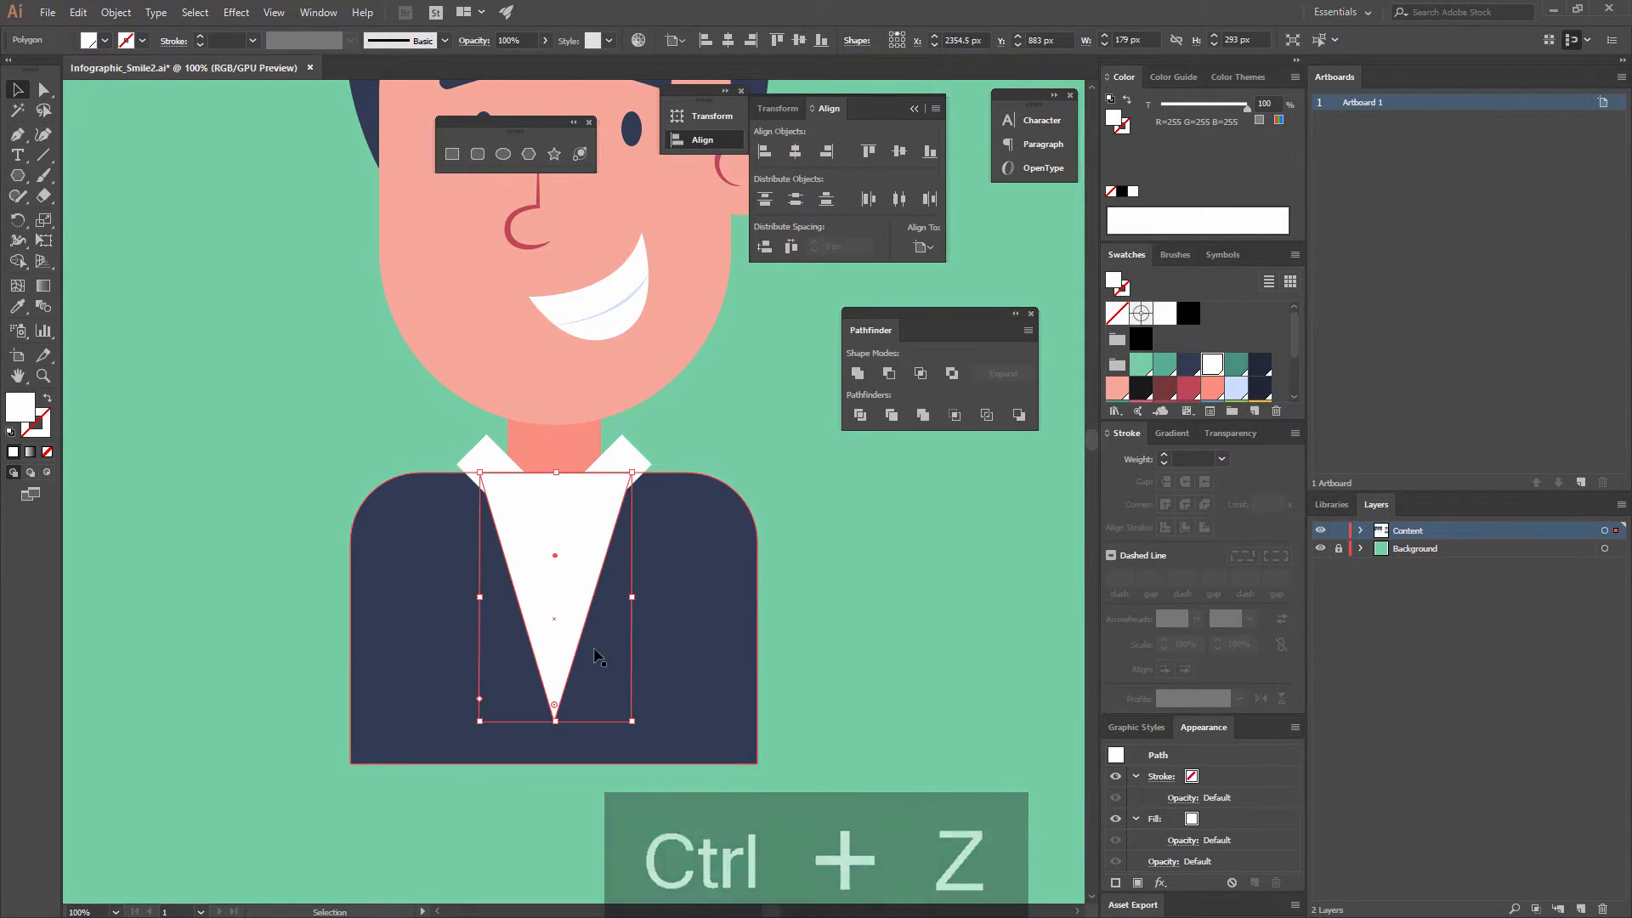
{"action": "mouse_move", "coordinate": [633, 596]}
{"action": "left_mouse_down"}
{"action": "mouse_move", "coordinate": [663, 593]}
{"action": "mouse_move", "coordinate": [650, 595]}
{"action": "left_mouse_up"}
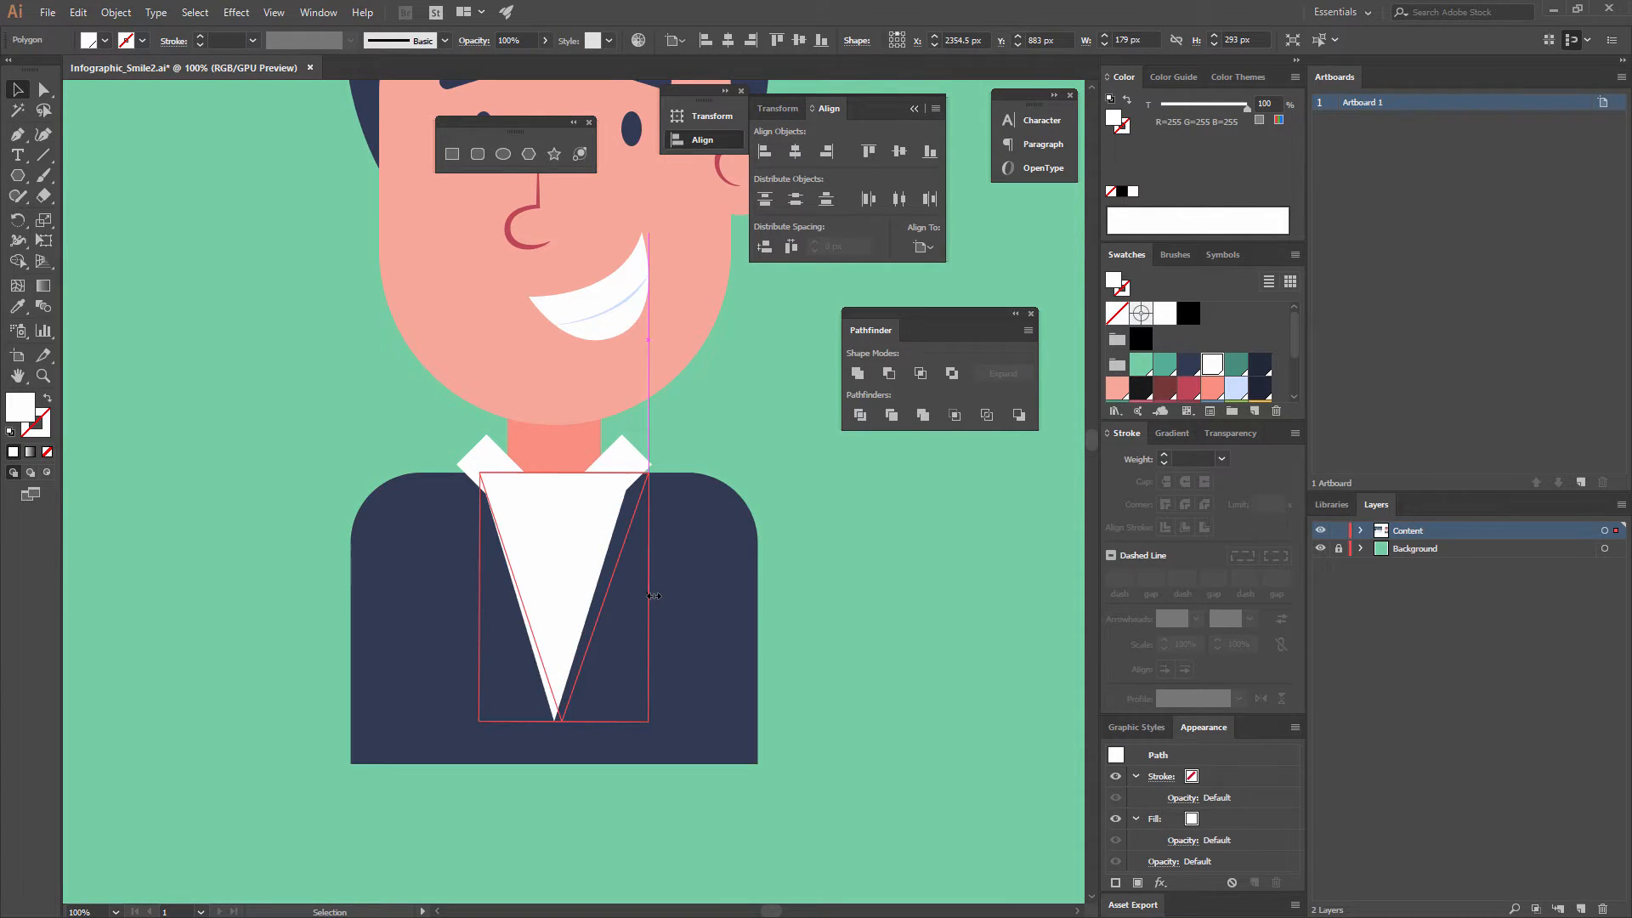
Center the shirt front horizontally on the torso and deselect both.
{"action": "left_click", "coordinate": [712, 568], "text": "shift"}
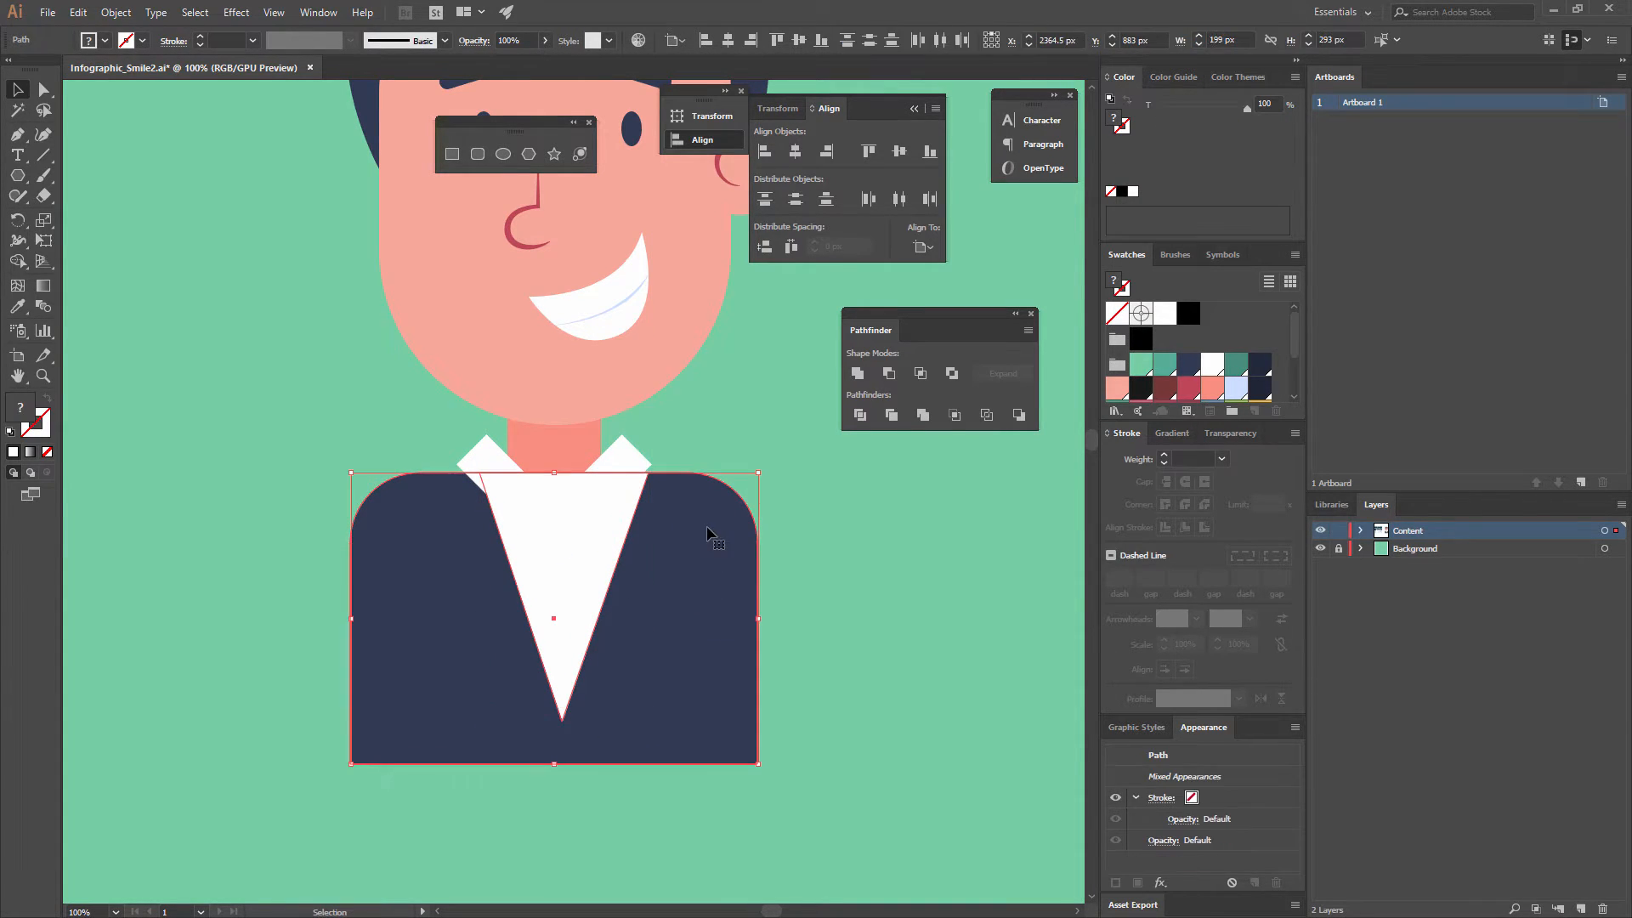
{"action": "left_click", "coordinate": [790, 159]}
{"action": "left_click", "coordinate": [784, 500]}
Fill the shirt front with the light blue swatch (R=204 G=224 B=255).
{"action": "left_click", "coordinate": [602, 540]}
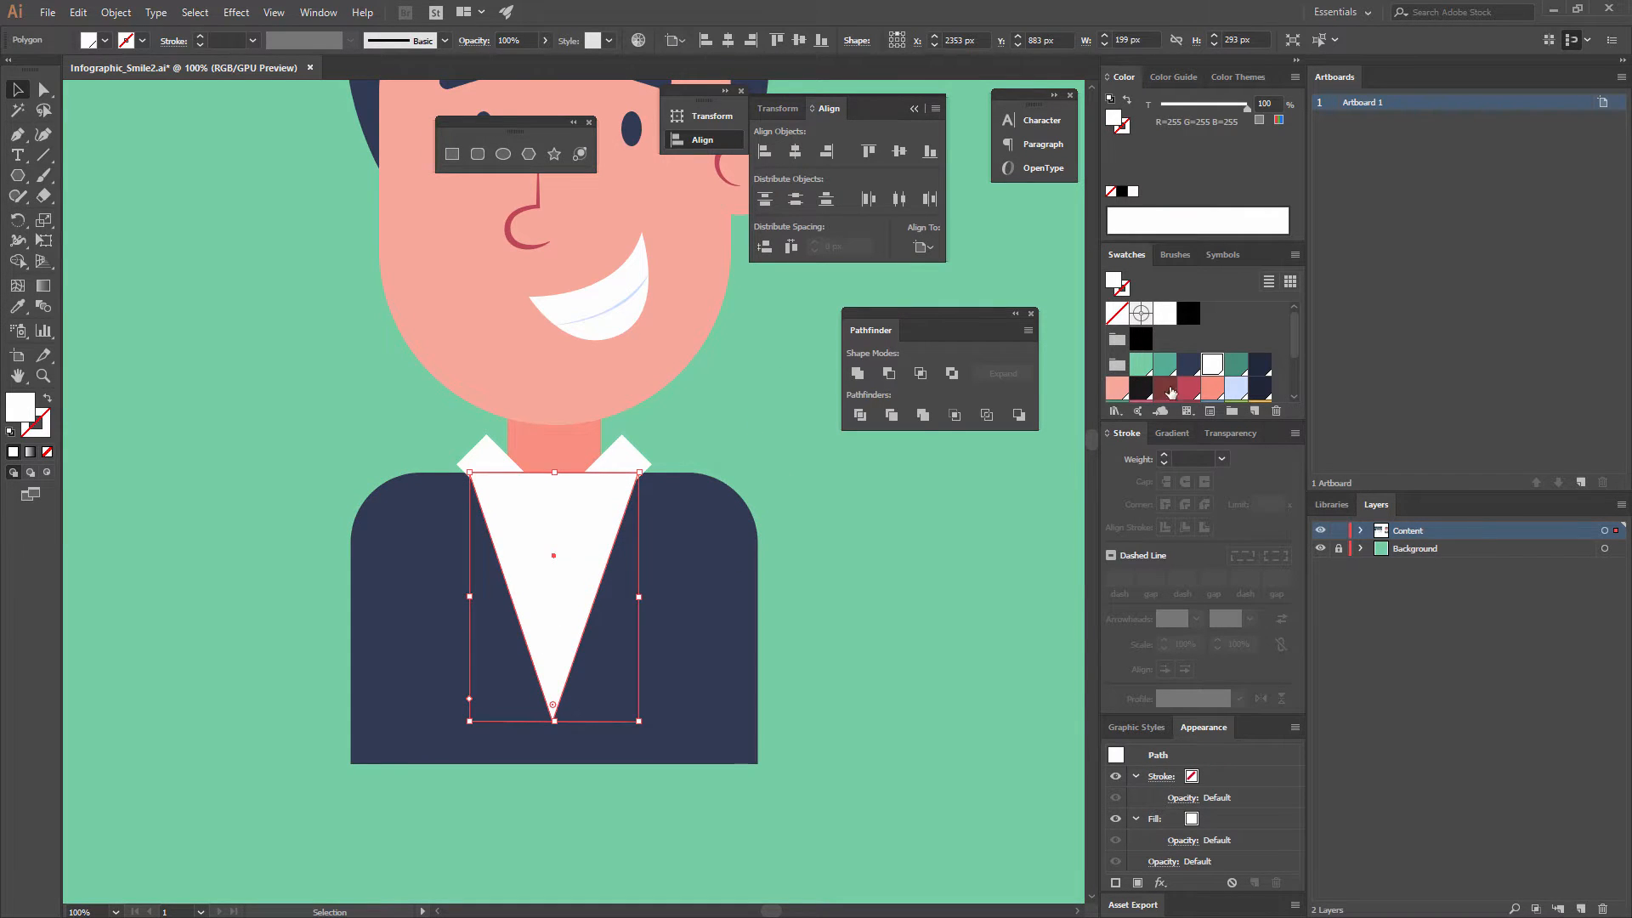
{"action": "left_click", "coordinate": [1236, 389]}
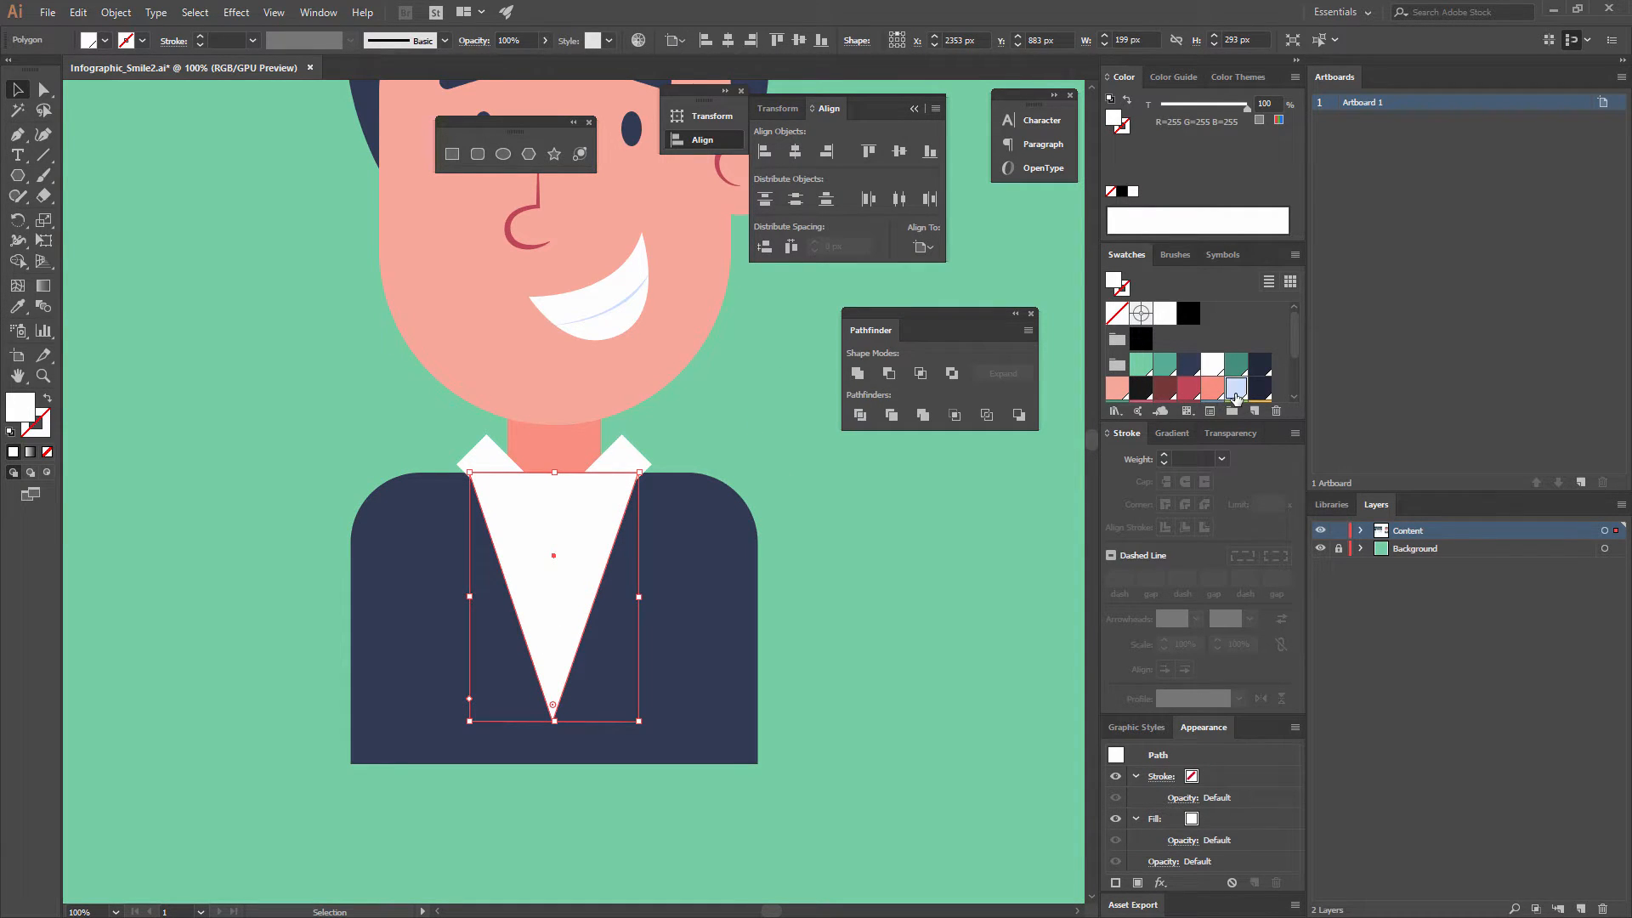
{"action": "left_click", "coordinate": [840, 527]}
Send the shirt front and torso to the back, behind the white collar.
{"action": "left_click", "coordinate": [584, 547]}
{"action": "left_click", "coordinate": [703, 563], "text": "shift"}
{"action": "right_click", "coordinate": [698, 534]}
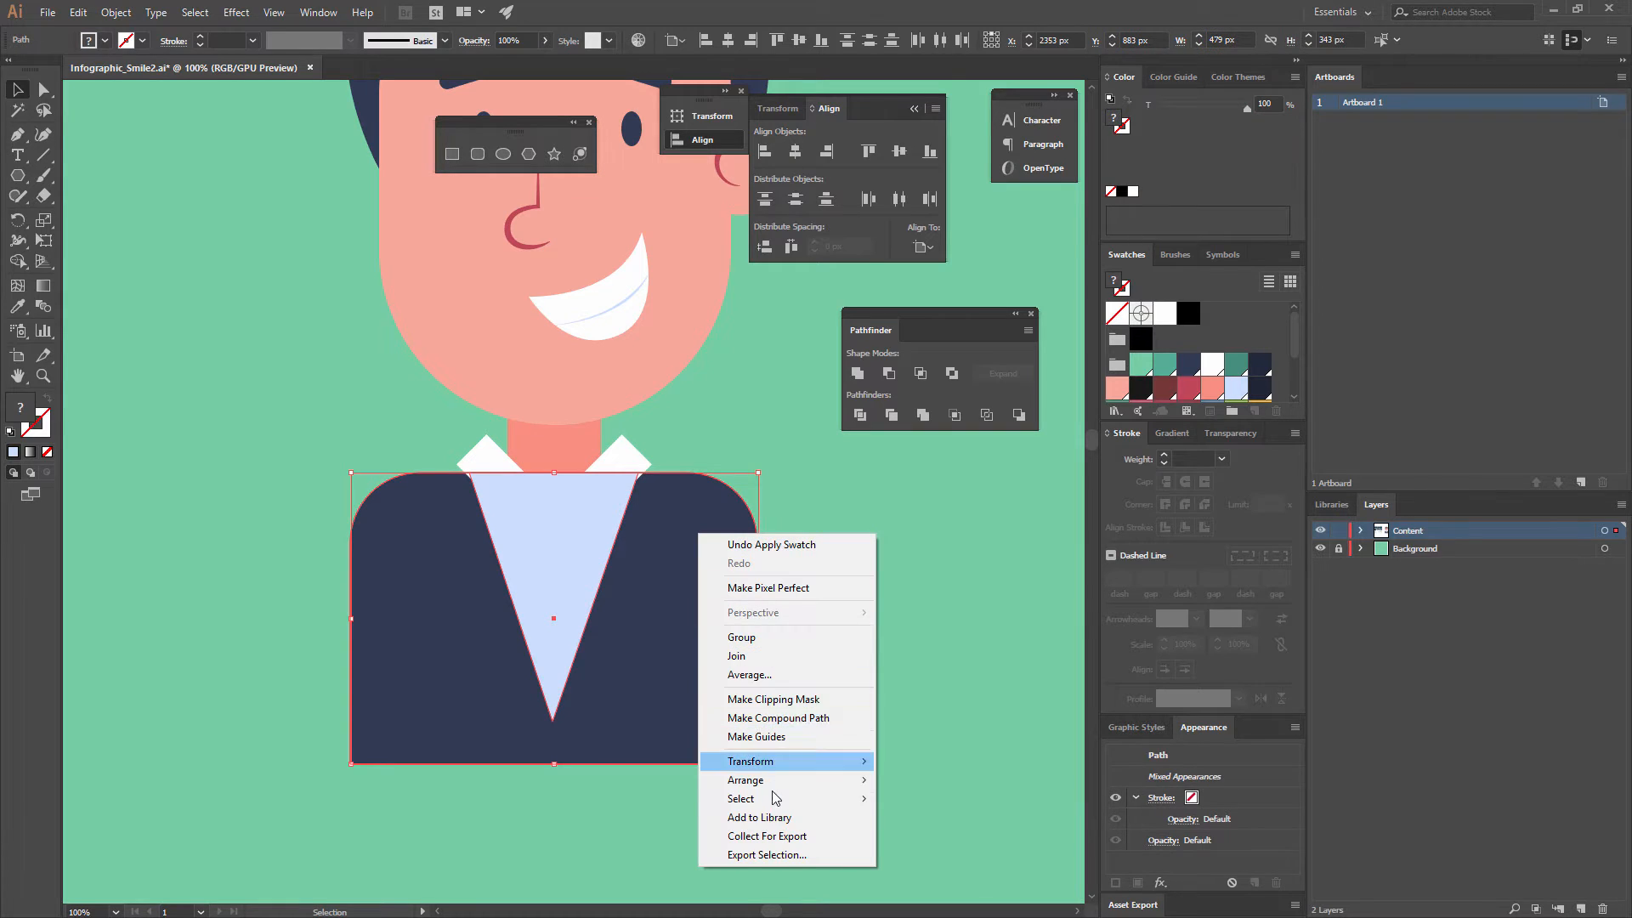
{"action": "mouse_move", "coordinate": [757, 780]}
{"action": "left_click", "coordinate": [537, 834]}
{"action": "left_click", "coordinate": [796, 663]}
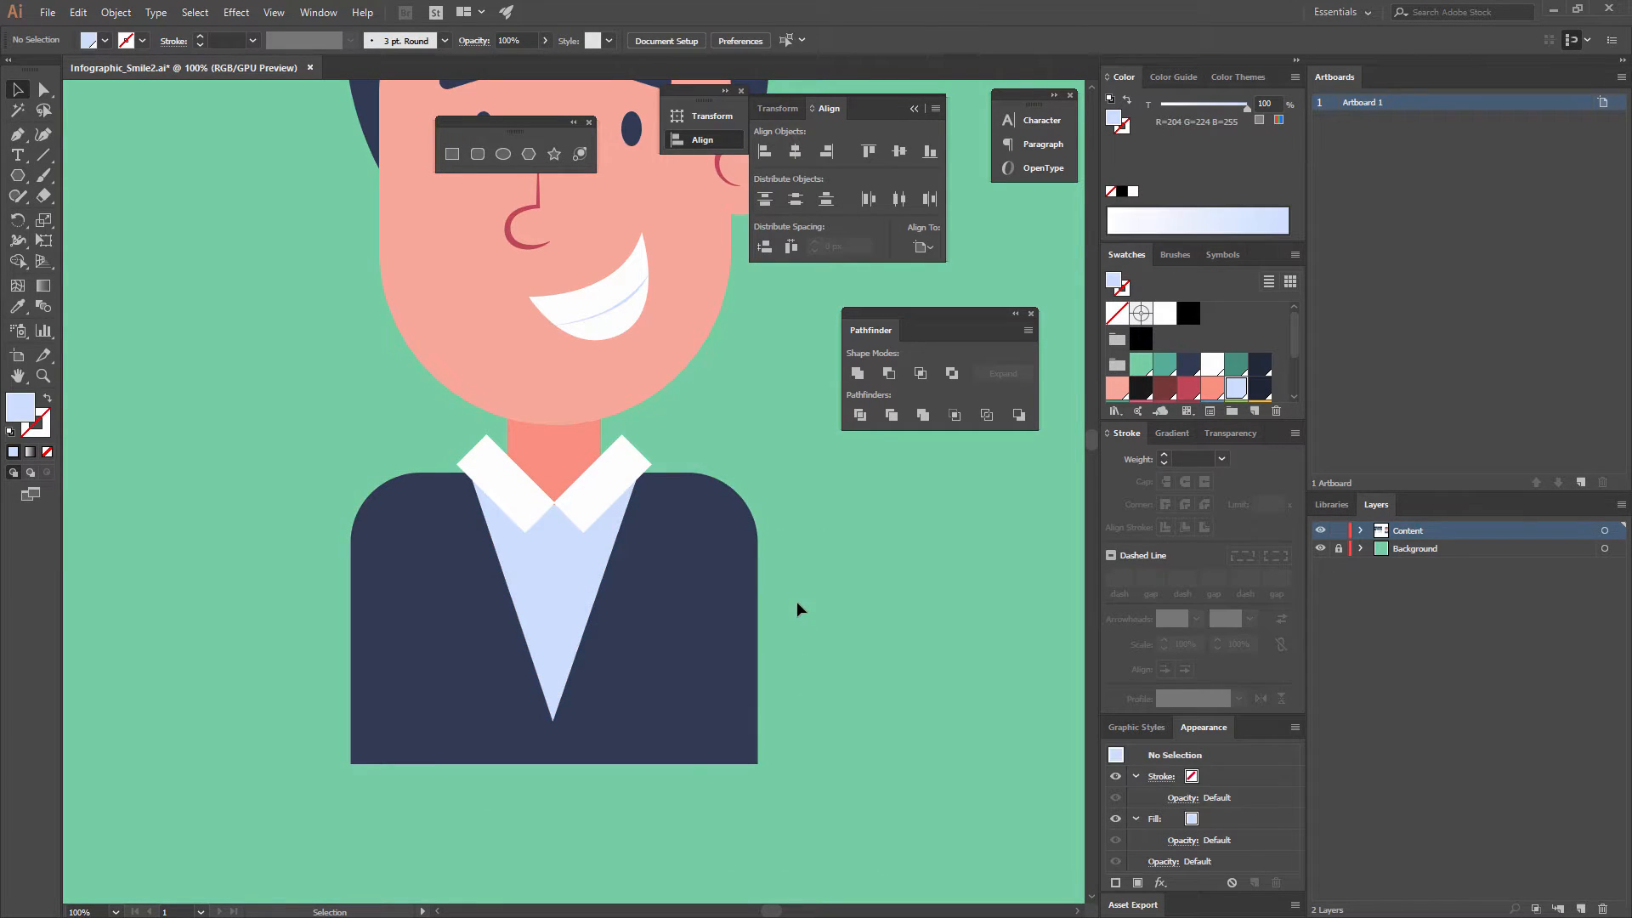
Draw a square of about 49 px beside the neck and fill it with the dark red swatch (R=191 G=72 B=90).
{"action": "mouse_move", "coordinate": [773, 553]}
{"action": "left_mouse_down"}
{"action": "mouse_move", "coordinate": [816, 649]}
{"action": "mouse_move", "coordinate": [780, 700]}
{"action": "mouse_move", "coordinate": [814, 512]}
{"action": "mouse_move", "coordinate": [769, 586]}
{"action": "left_mouse_up"}
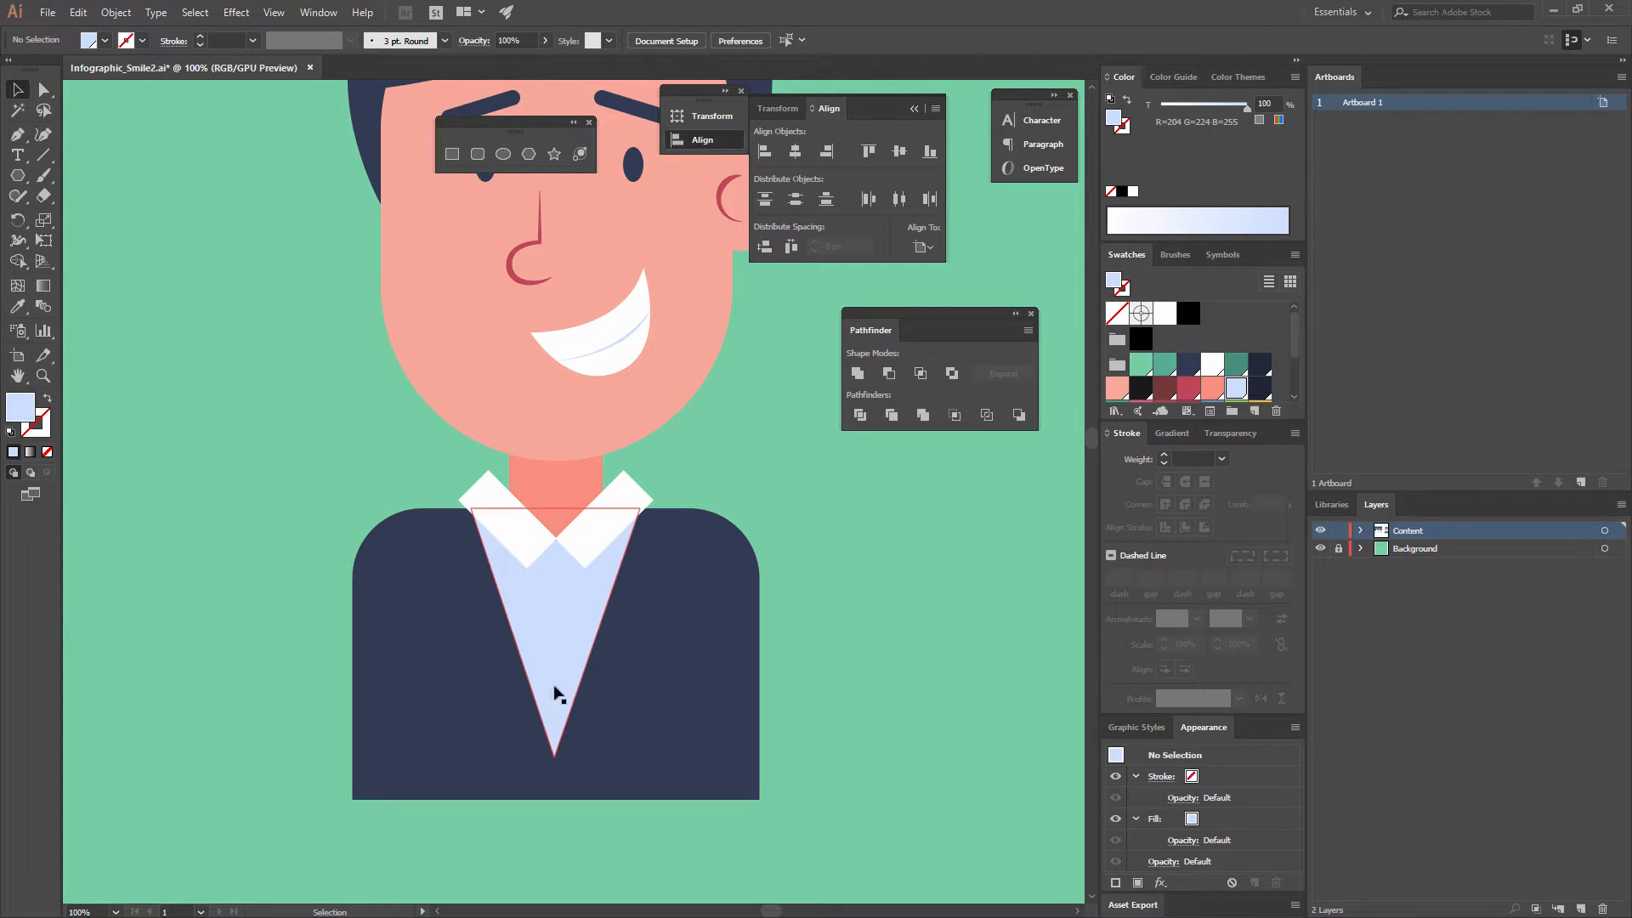
{"action": "left_click", "coordinate": [612, 493]}
{"action": "left_click", "coordinate": [751, 474]}
{"action": "mouse_move", "coordinate": [751, 474]}
{"action": "left_mouse_down"}
{"action": "mouse_move", "coordinate": [725, 649]}
{"action": "mouse_move", "coordinate": [758, 458]}
{"action": "left_mouse_up"}
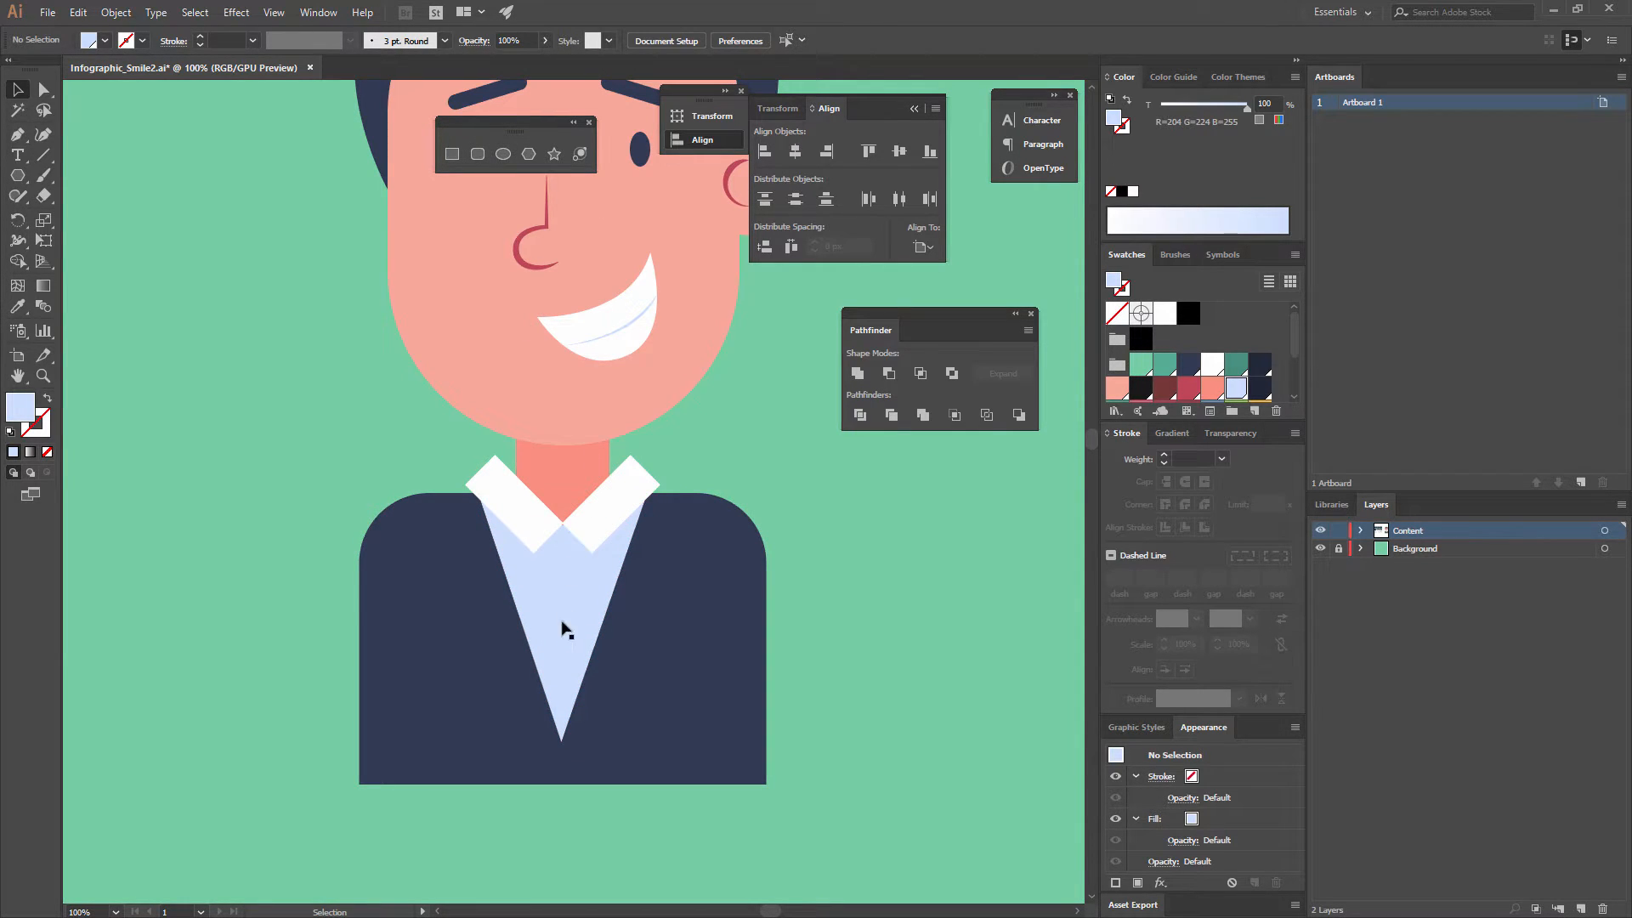
{"action": "left_click", "coordinate": [453, 154]}
{"action": "left_click_drag", "start_coordinate": [748, 428], "coordinate": [789, 460]}
{"action": "left_click", "coordinate": [1188, 387]}
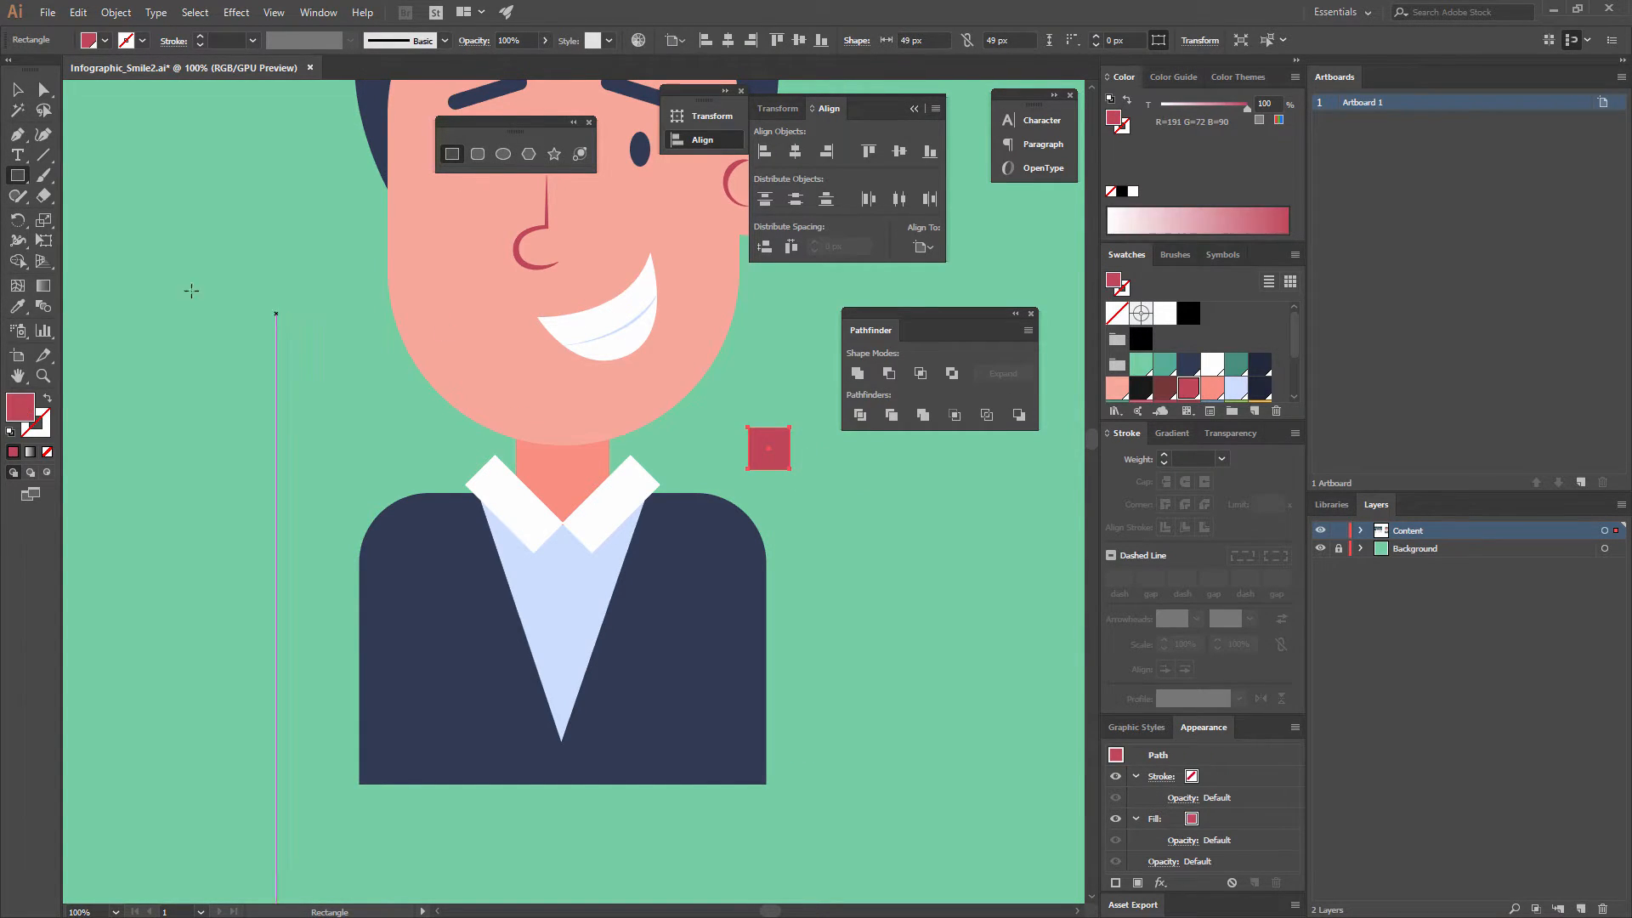
Rotate the red square into a diamond and place it as a tie knot where the collar tips meet.
{"action": "key", "text": "v"}
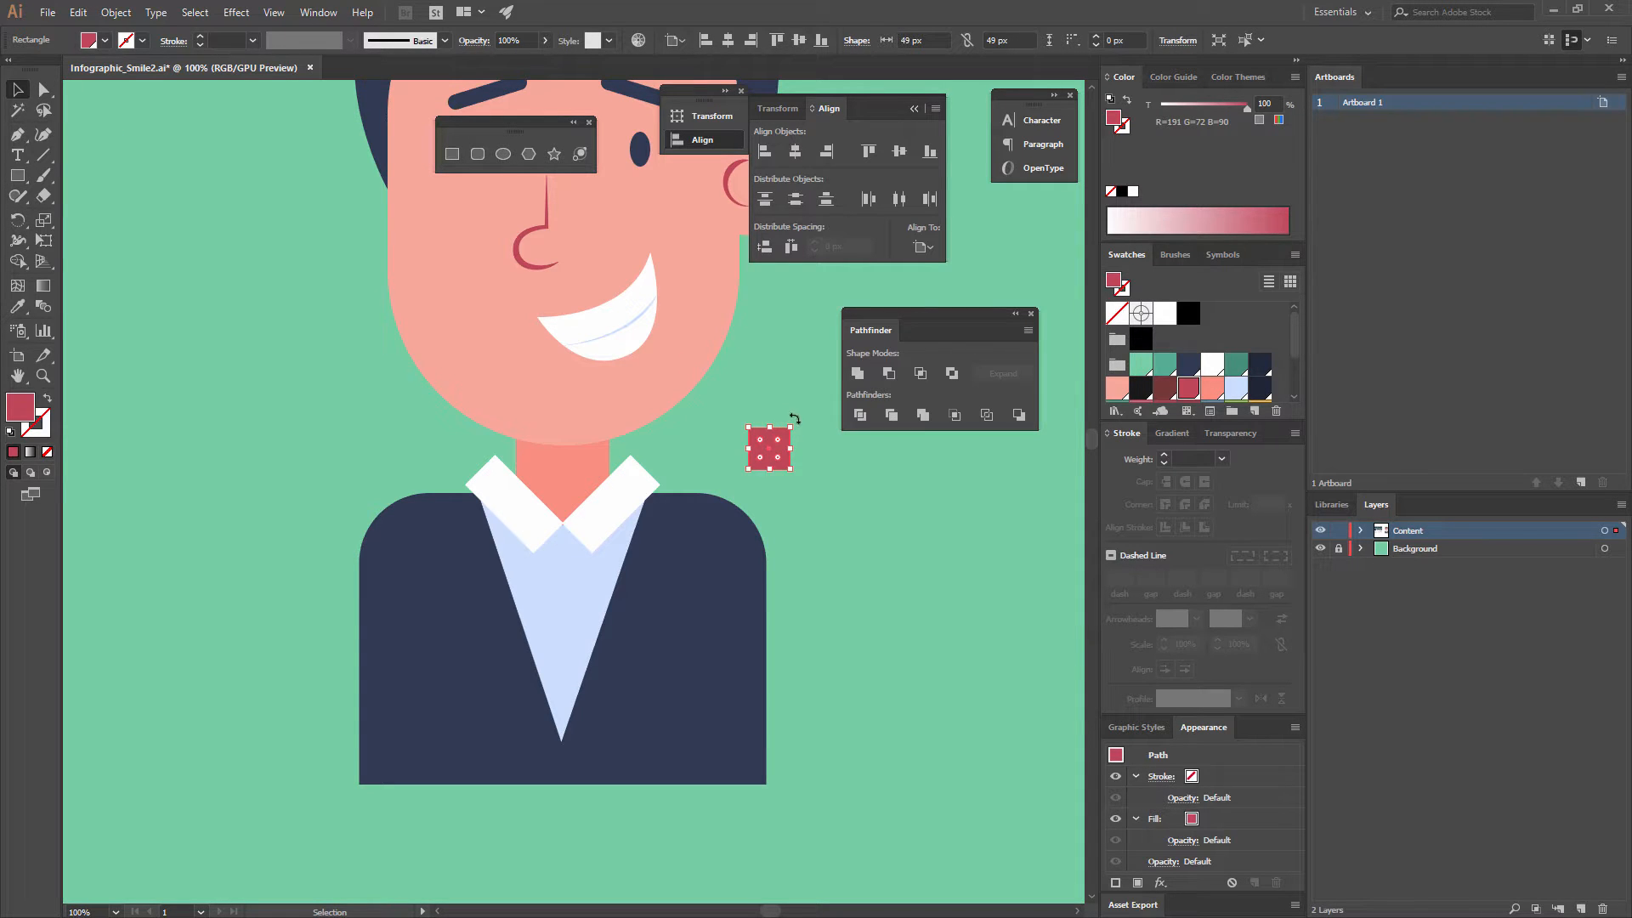
{"action": "left_click_drag", "start_coordinate": [799, 415], "coordinate": [571, 544]}
{"action": "left_click", "coordinate": [828, 468]}
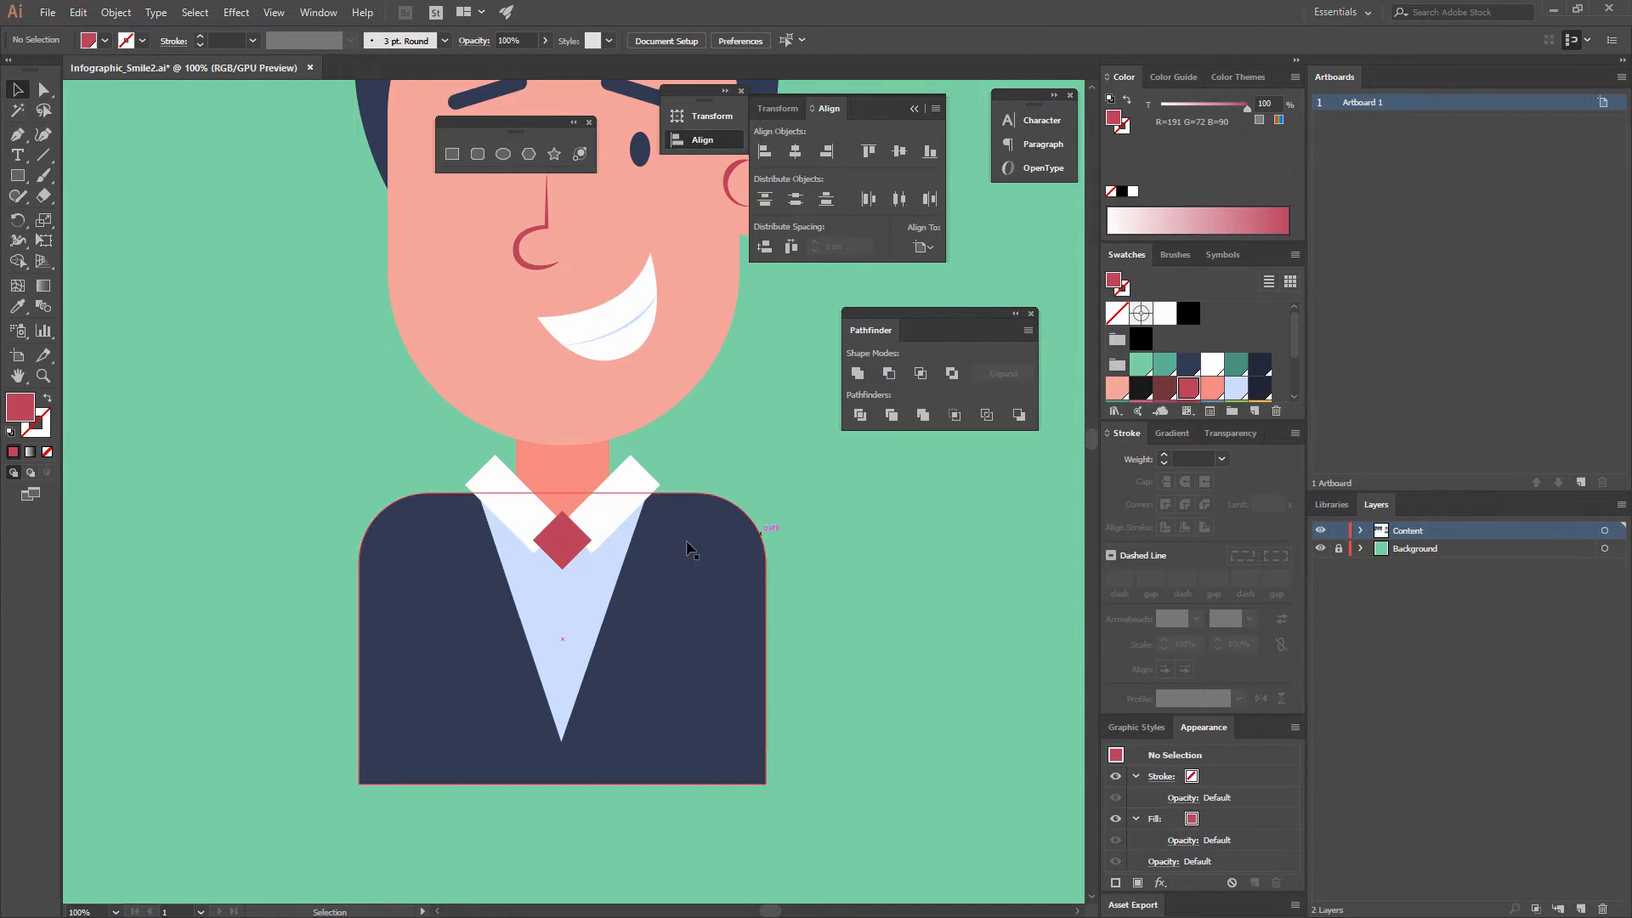
Send the diamond knot, shirt front and torso to the back so the knot sits beneath the collar tips.
{"action": "left_click", "coordinate": [578, 565]}
{"action": "left_click", "coordinate": [688, 571], "text": "shift"}
{"action": "right_click", "coordinate": [687, 569]}
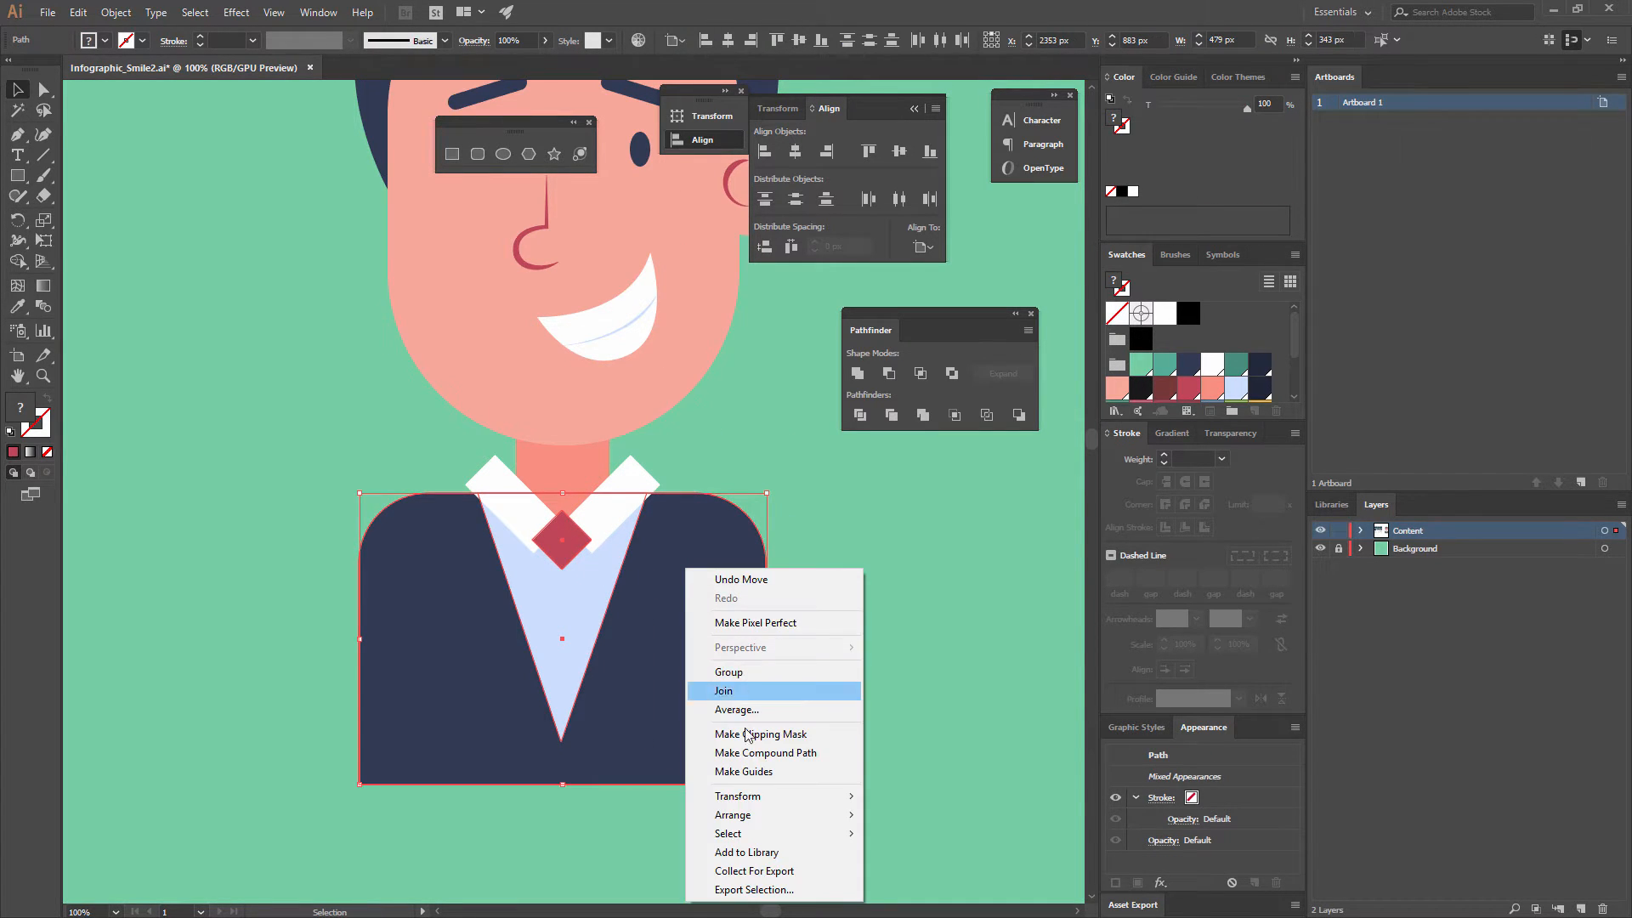
{"action": "mouse_move", "coordinate": [737, 815]}
{"action": "left_click", "coordinate": [580, 873]}
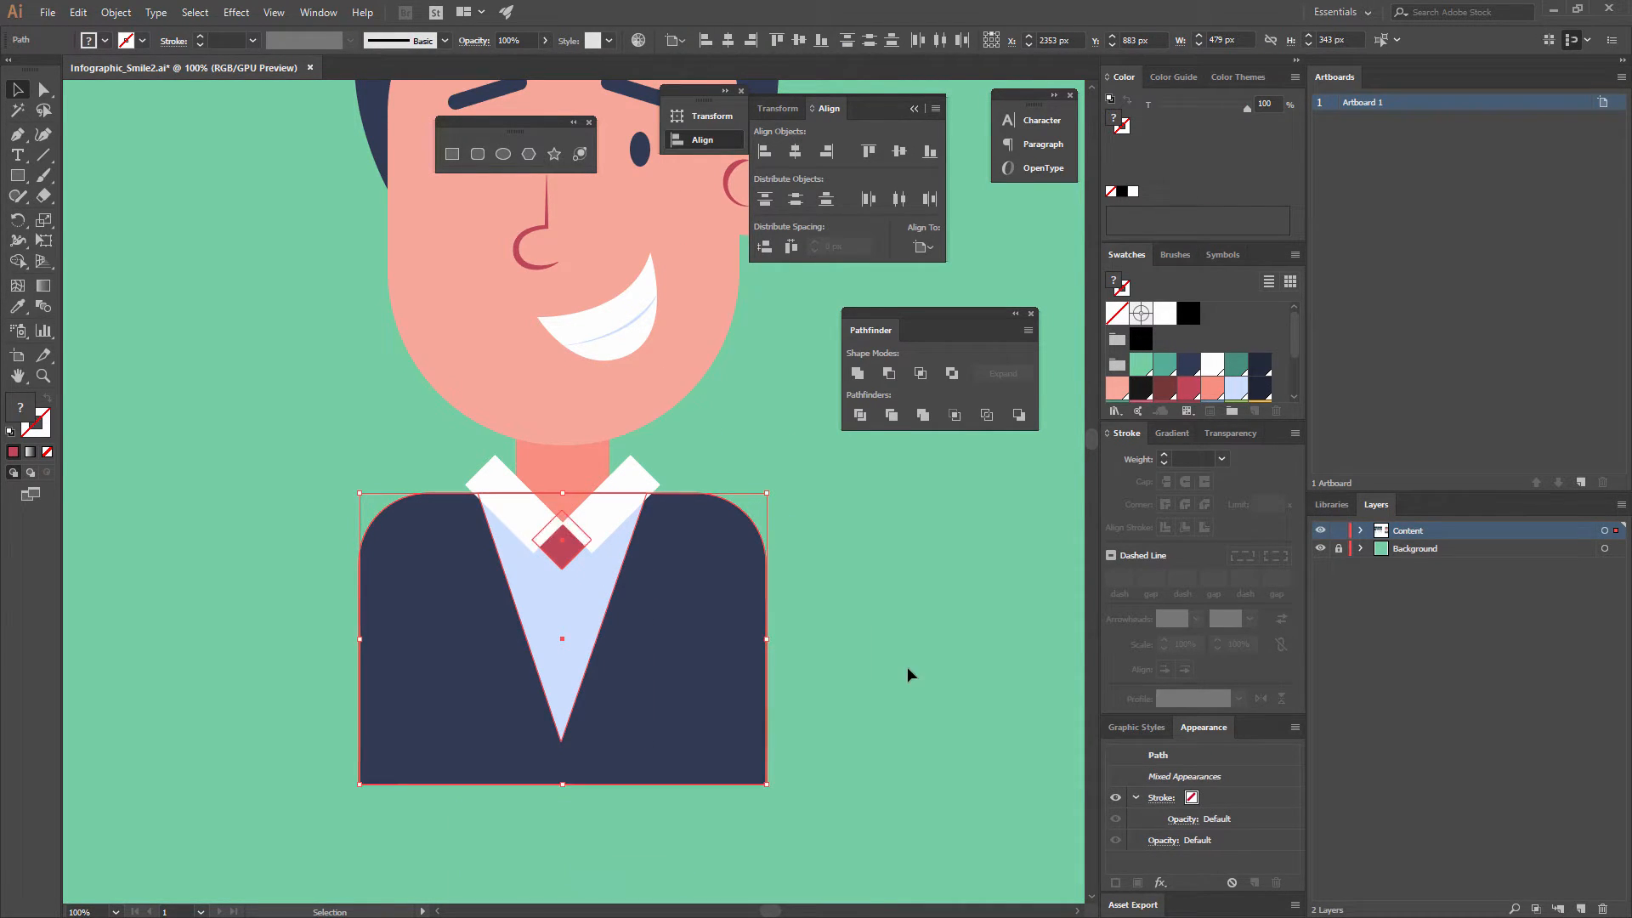
{"action": "left_click", "coordinate": [907, 666]}
Draw a dark red rectangle about 29 px wide and 231 px tall from the knot down as the tie strip.
{"action": "left_click_drag", "start_coordinate": [671, 595], "coordinate": [706, 540]}
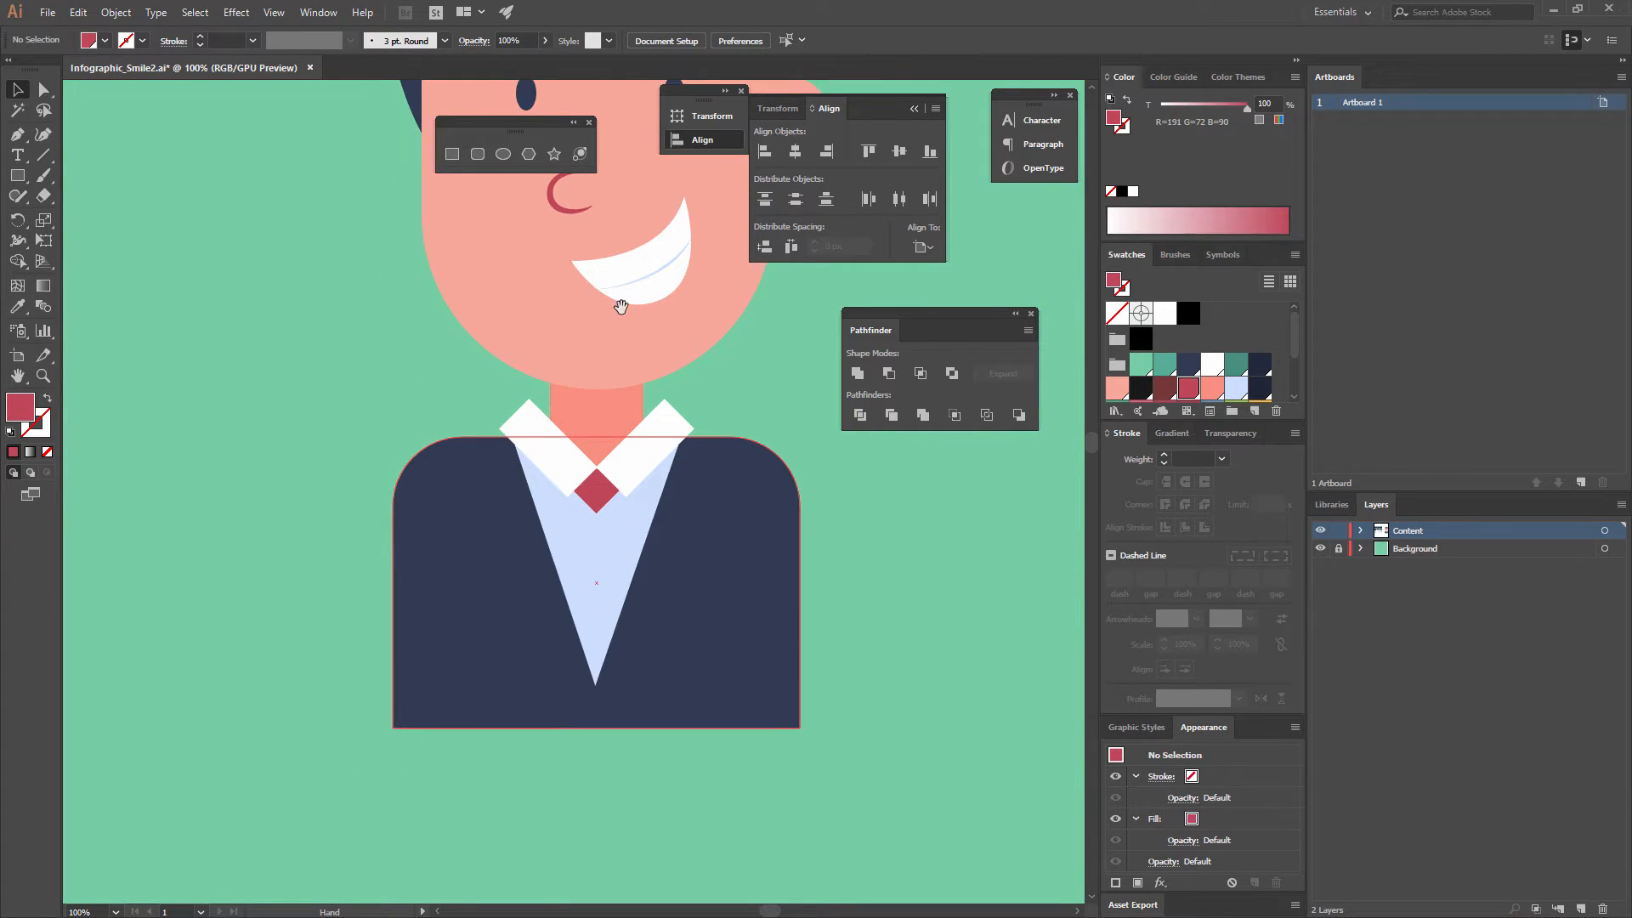
{"action": "key", "text": "m"}
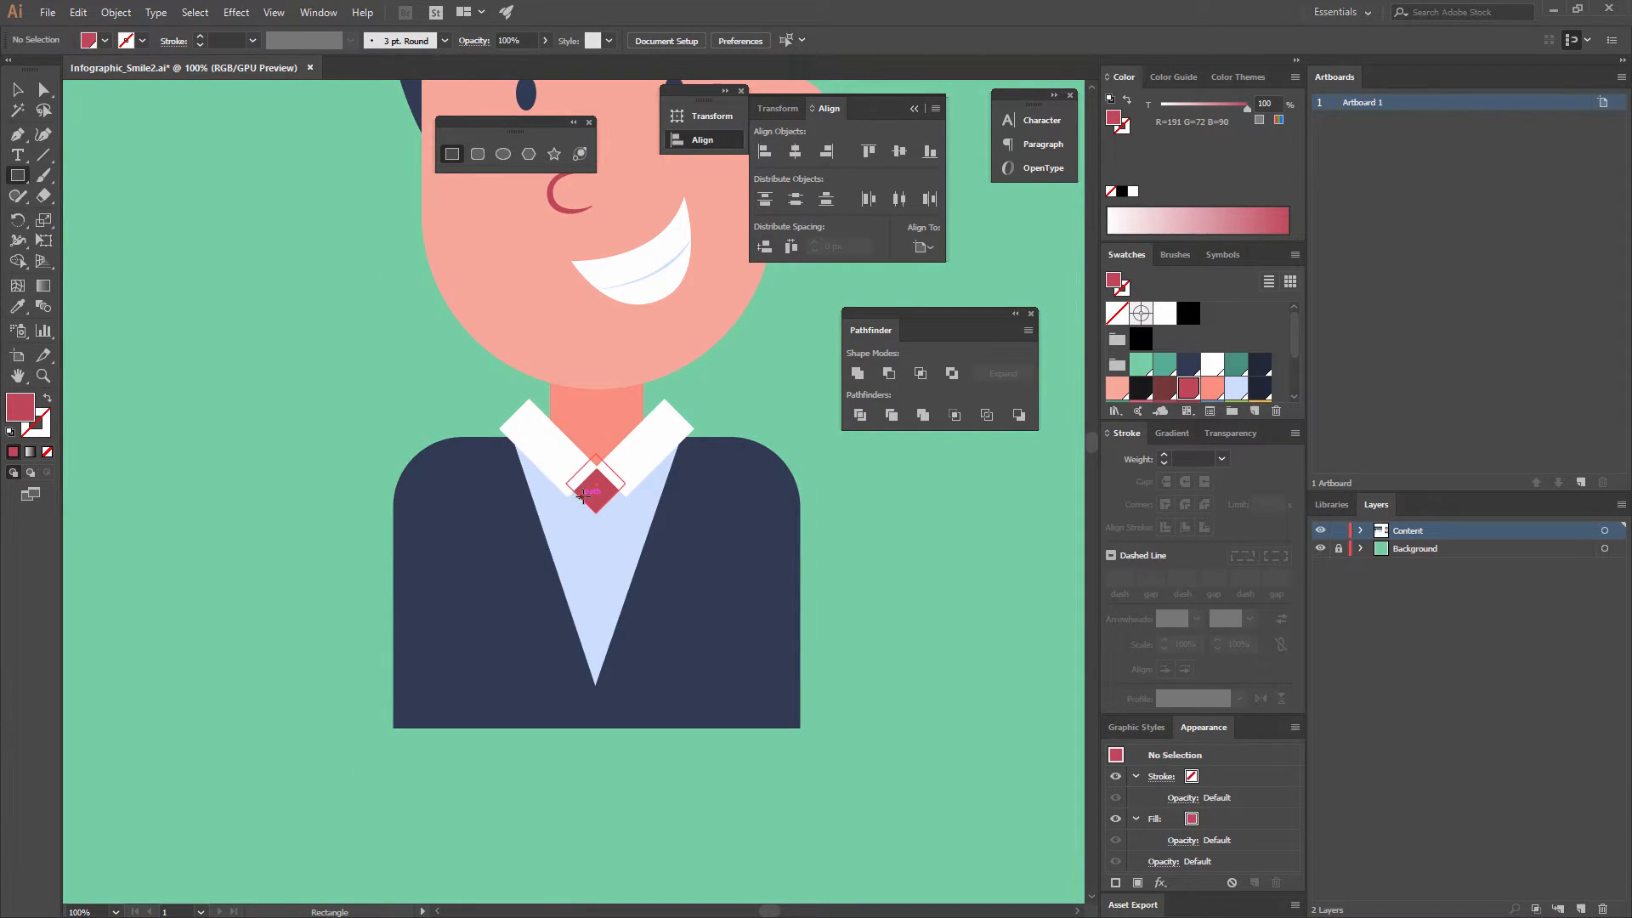
{"action": "left_click_drag", "start_coordinate": [581, 498], "coordinate": [606, 694]}
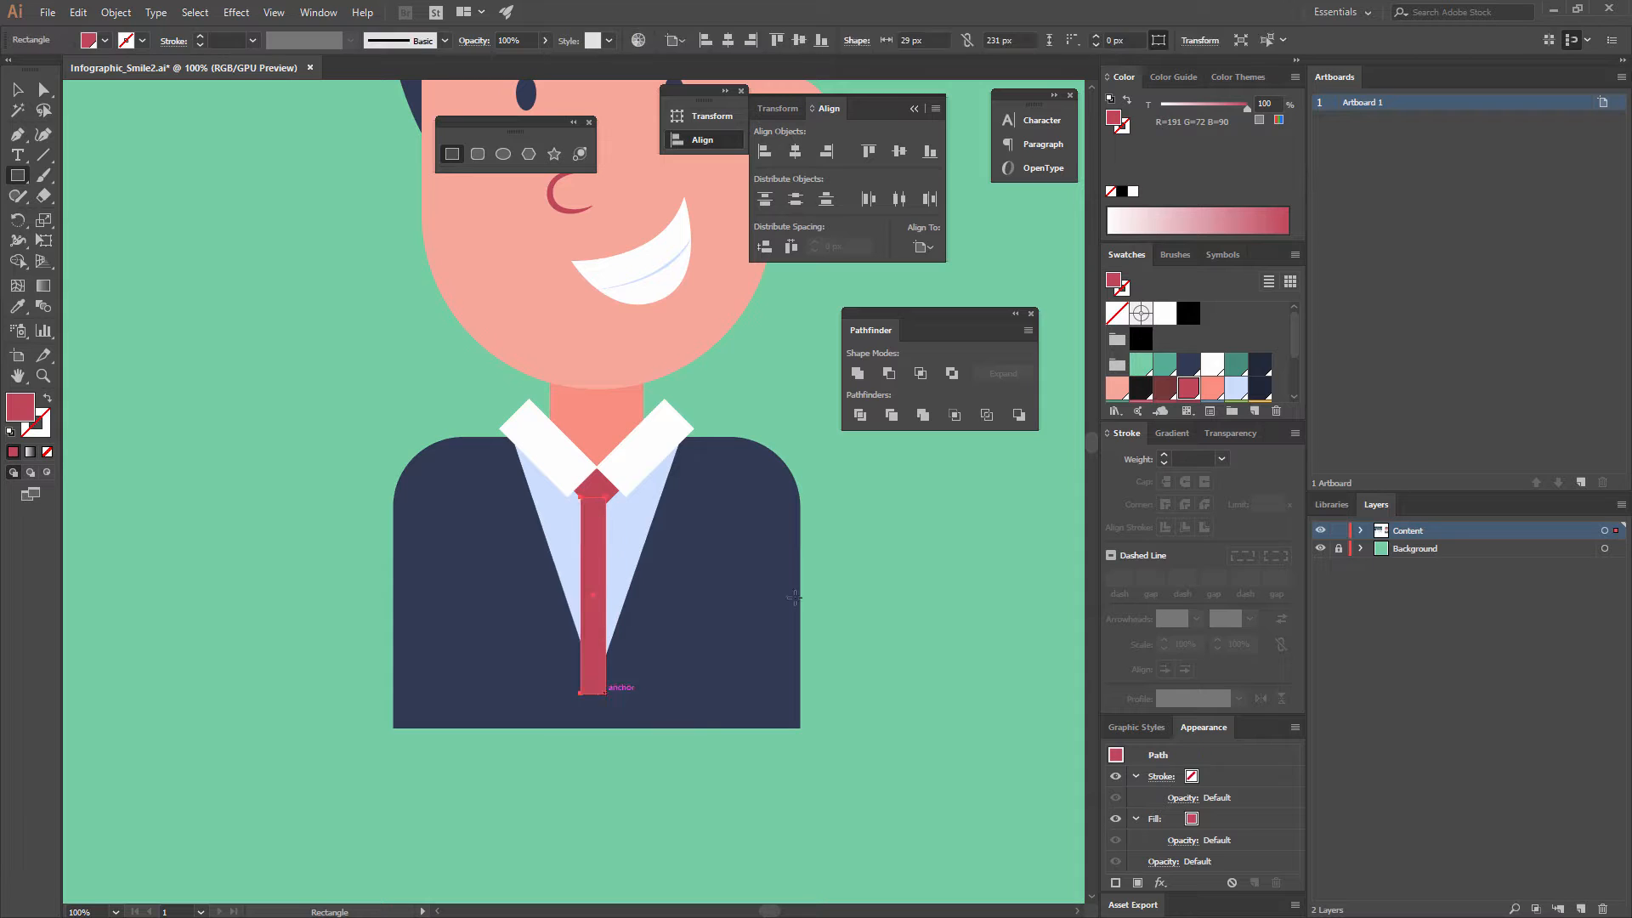
Center the tie strip horizontally with the knot and both collar pieces, and deselect them.
{"action": "key", "text": "v"}
{"action": "left_click", "coordinate": [606, 483], "text": "shift"}
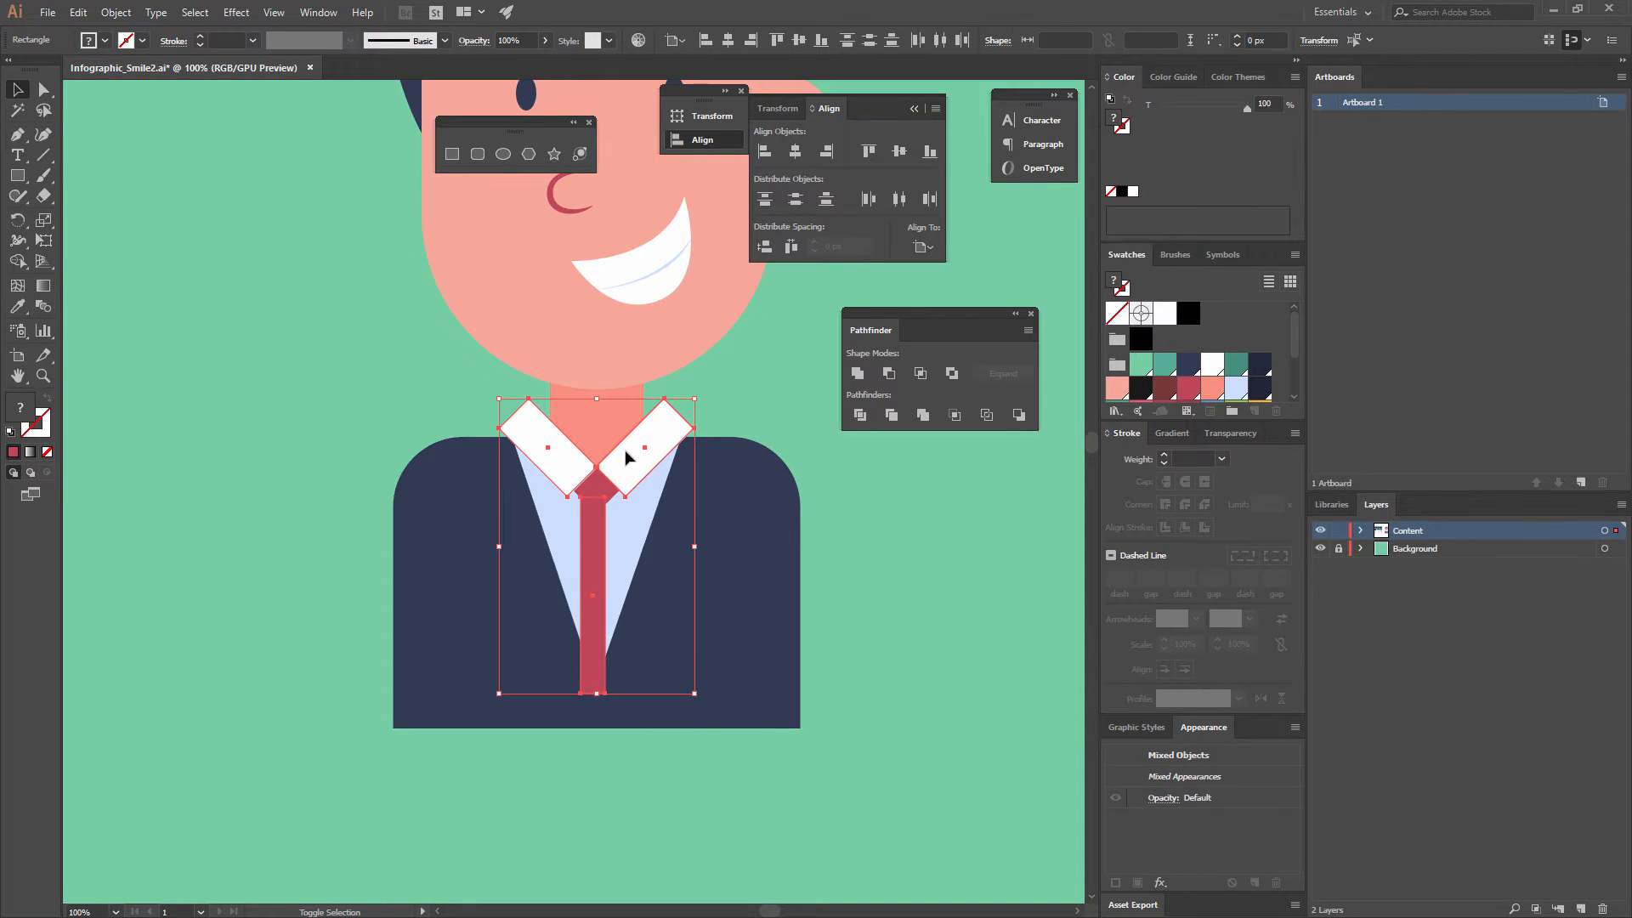
{"action": "left_click", "coordinate": [795, 151]}
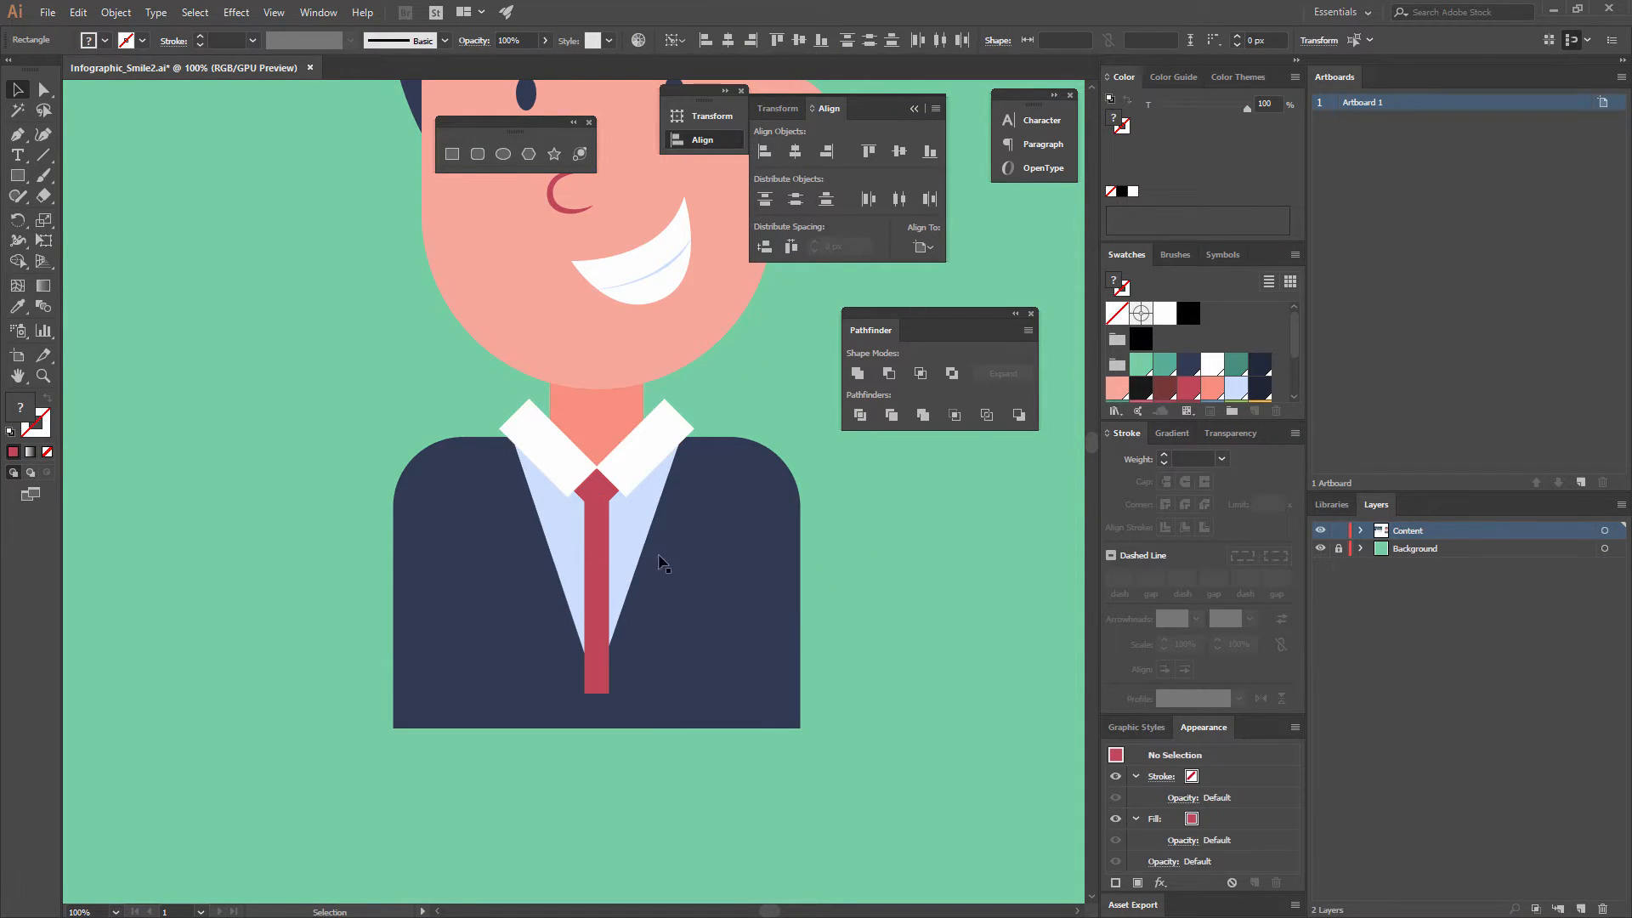
{"action": "left_click", "coordinate": [776, 364]}
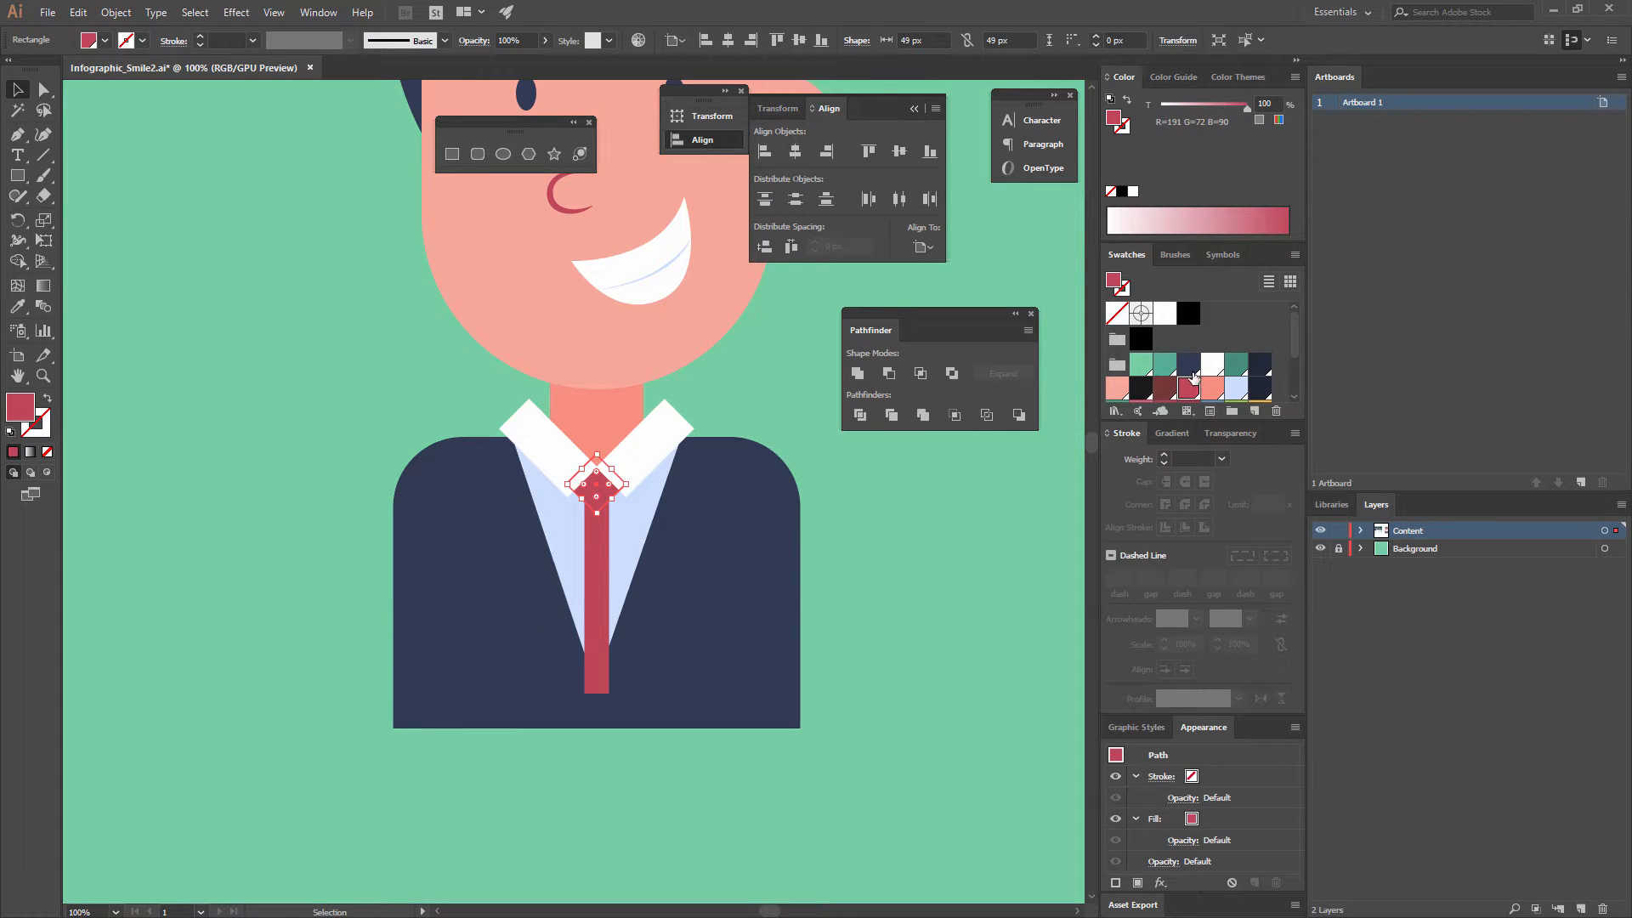
Fill the diamond knot with the brighter red swatch (R=255 G=90 B=109).
{"action": "scroll", "coordinate": [1191, 374], "scroll_direction": "down", "scroll_amount": 2}
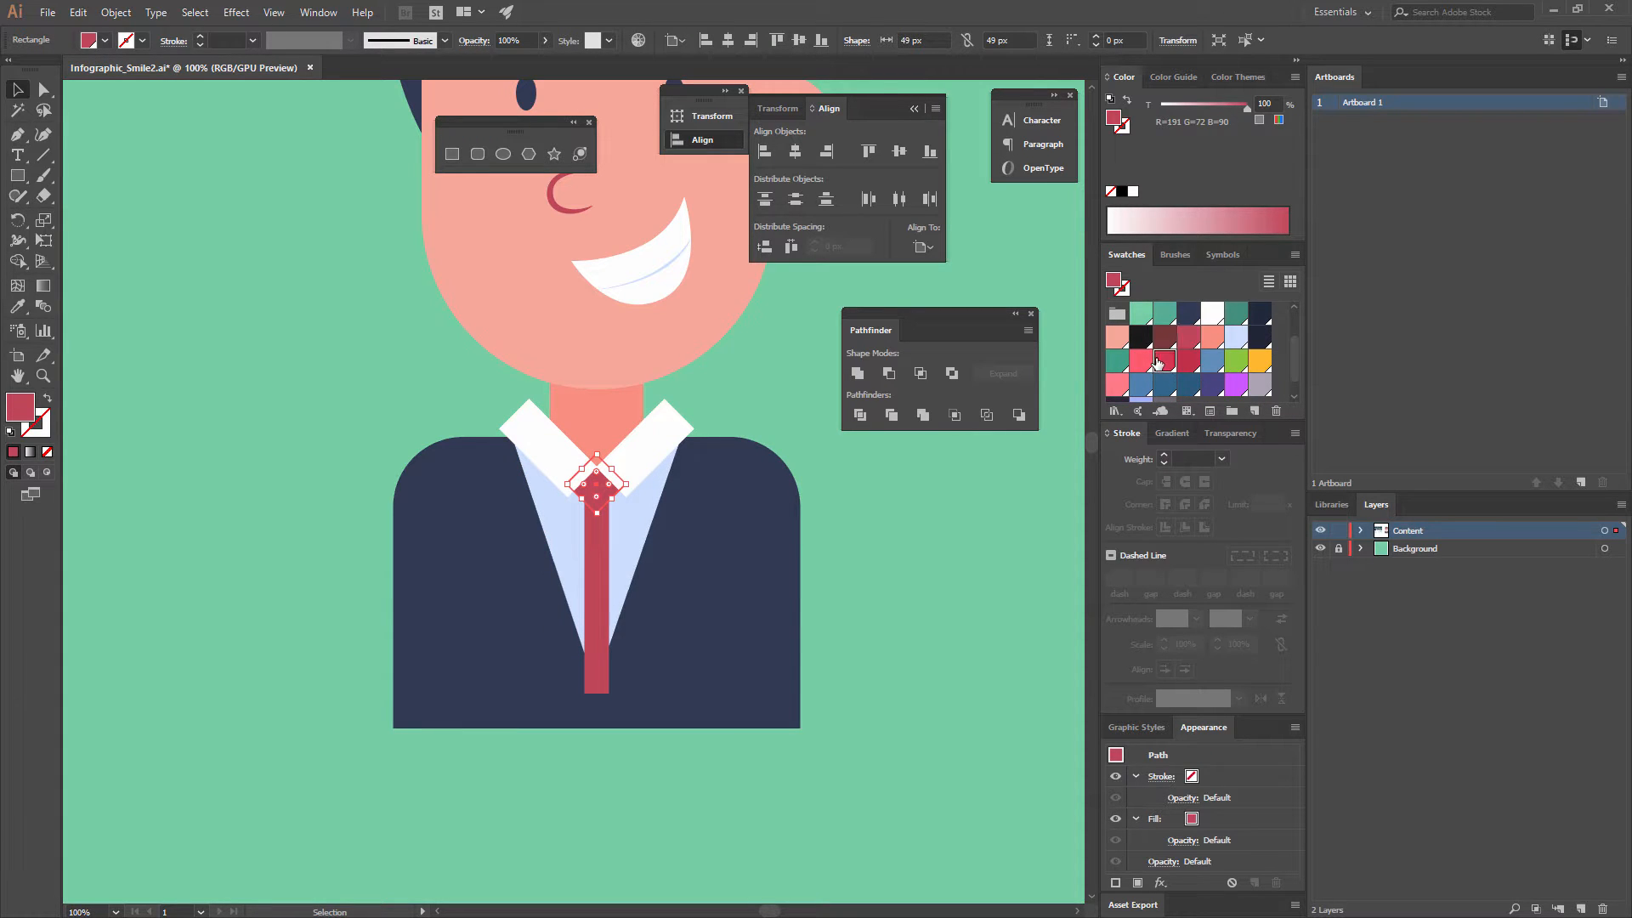
{"action": "left_click", "coordinate": [1140, 361]}
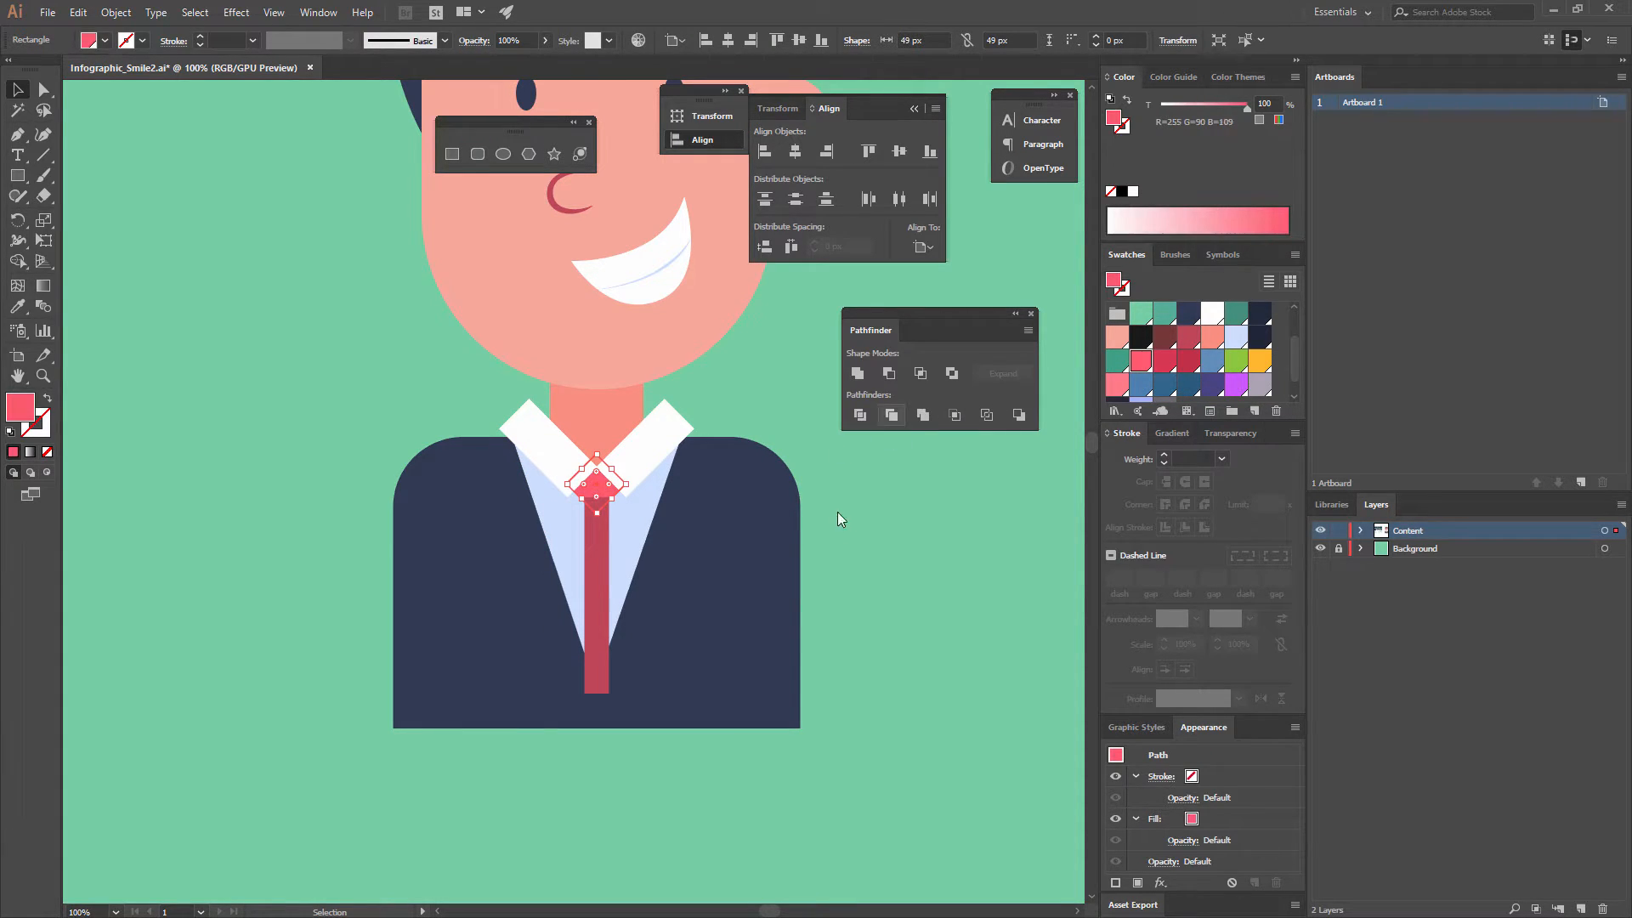
{"action": "left_click", "coordinate": [867, 541]}
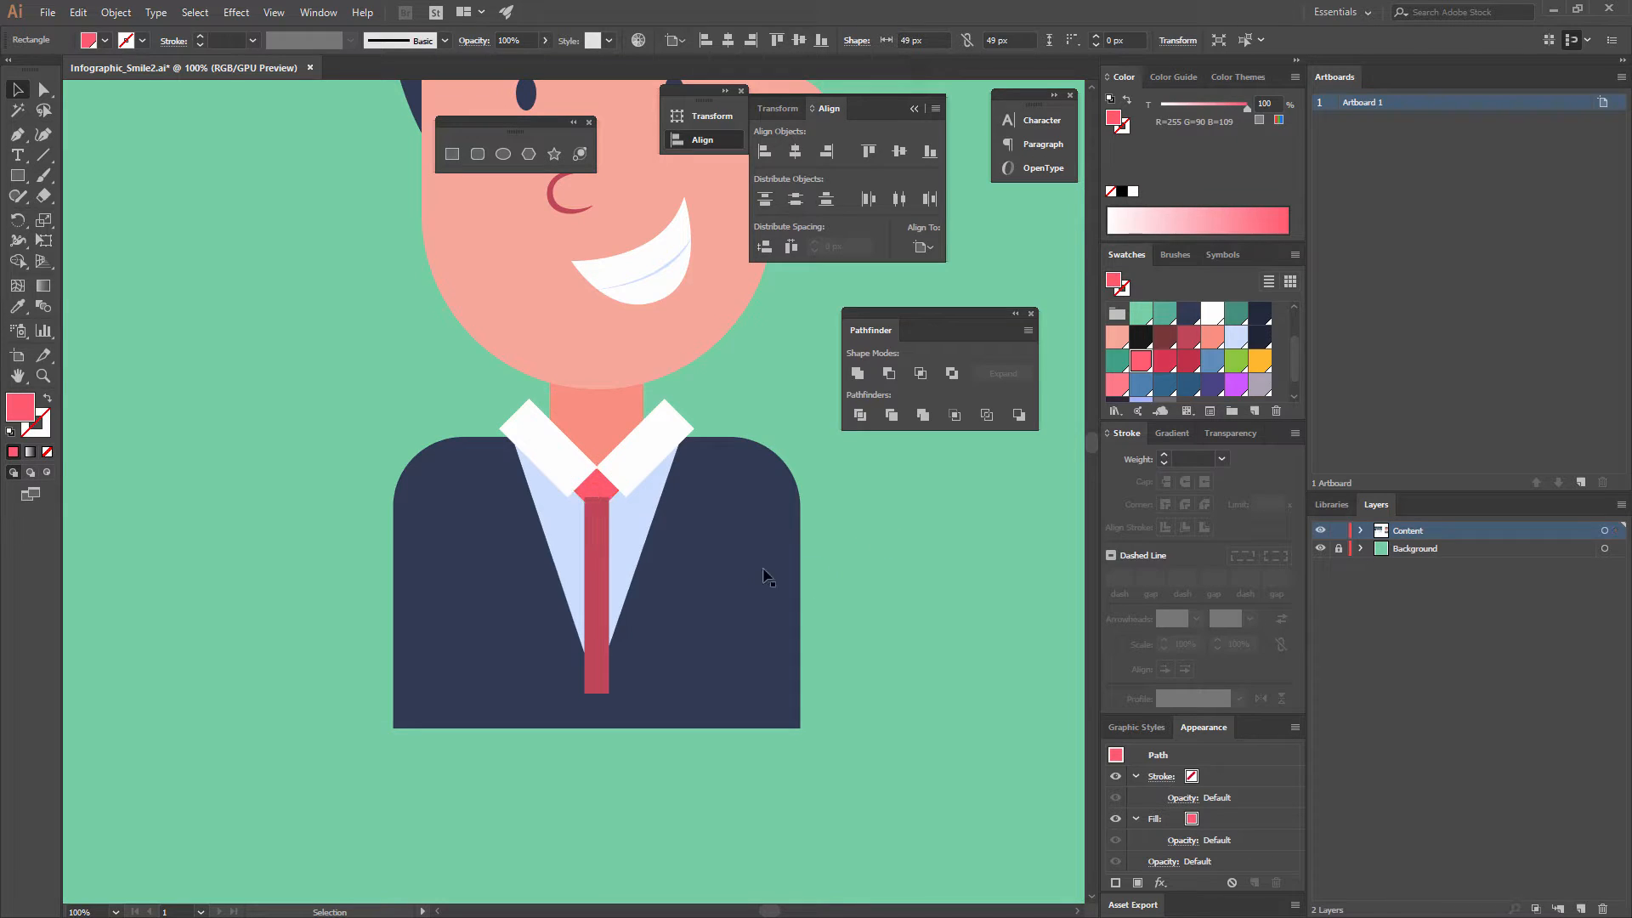
Send the tie strip, shirt front and torso to the back so the strip sits behind the knot.
{"action": "left_click", "coordinate": [600, 561]}
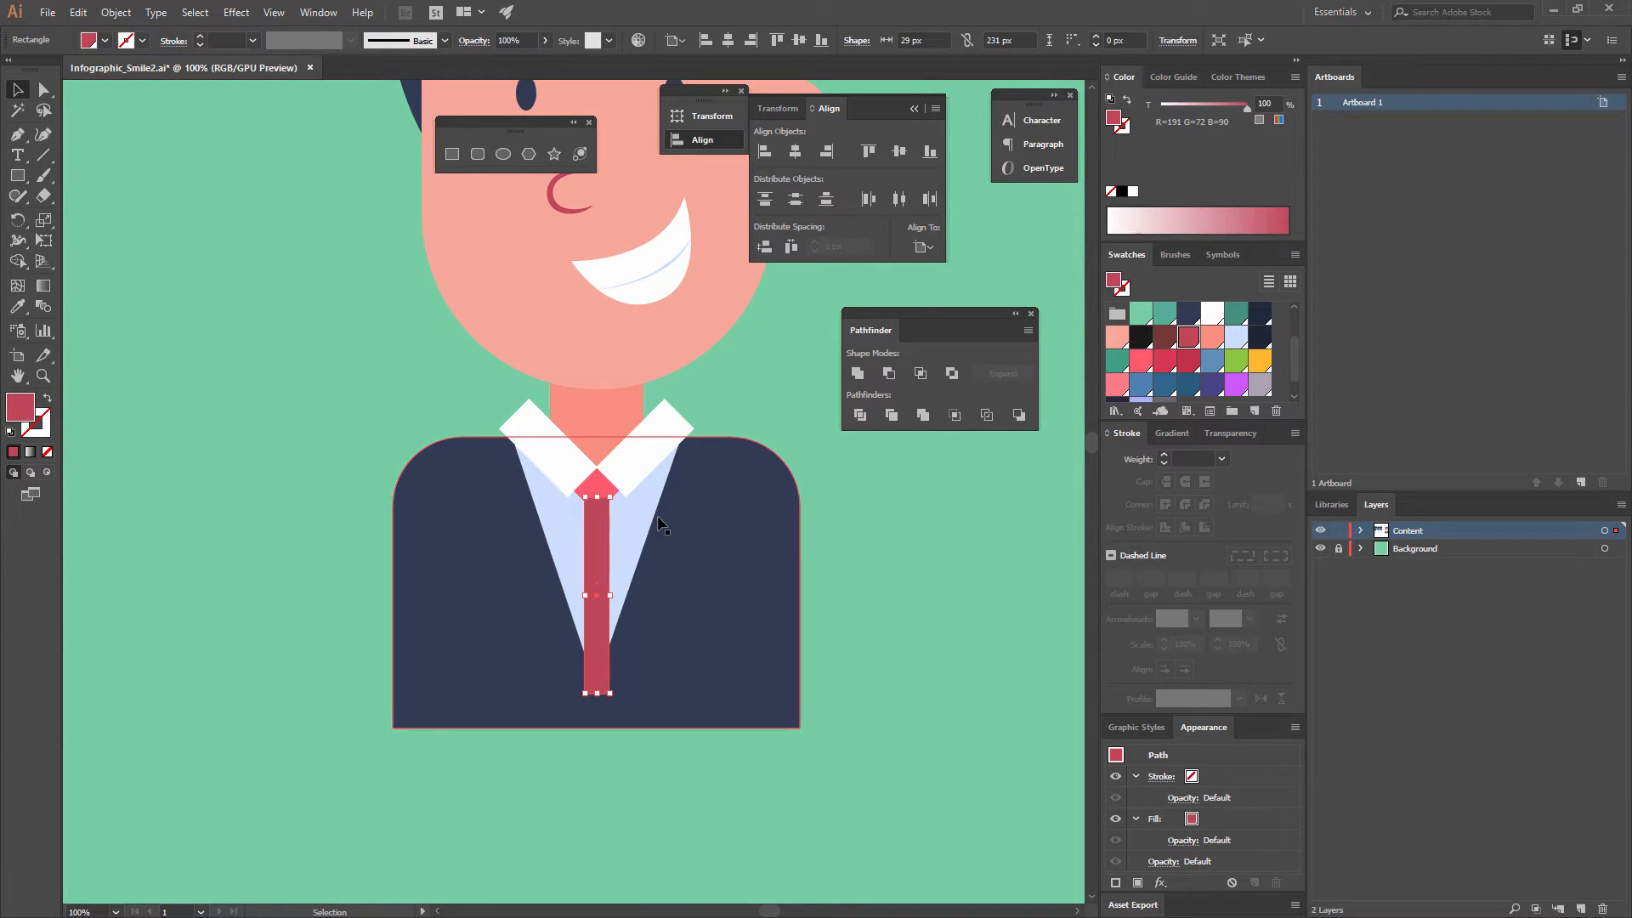
{"action": "left_click", "coordinate": [640, 524], "text": "shift"}
{"action": "left_click", "coordinate": [712, 525], "text": "shift"}
{"action": "right_click", "coordinate": [766, 525]}
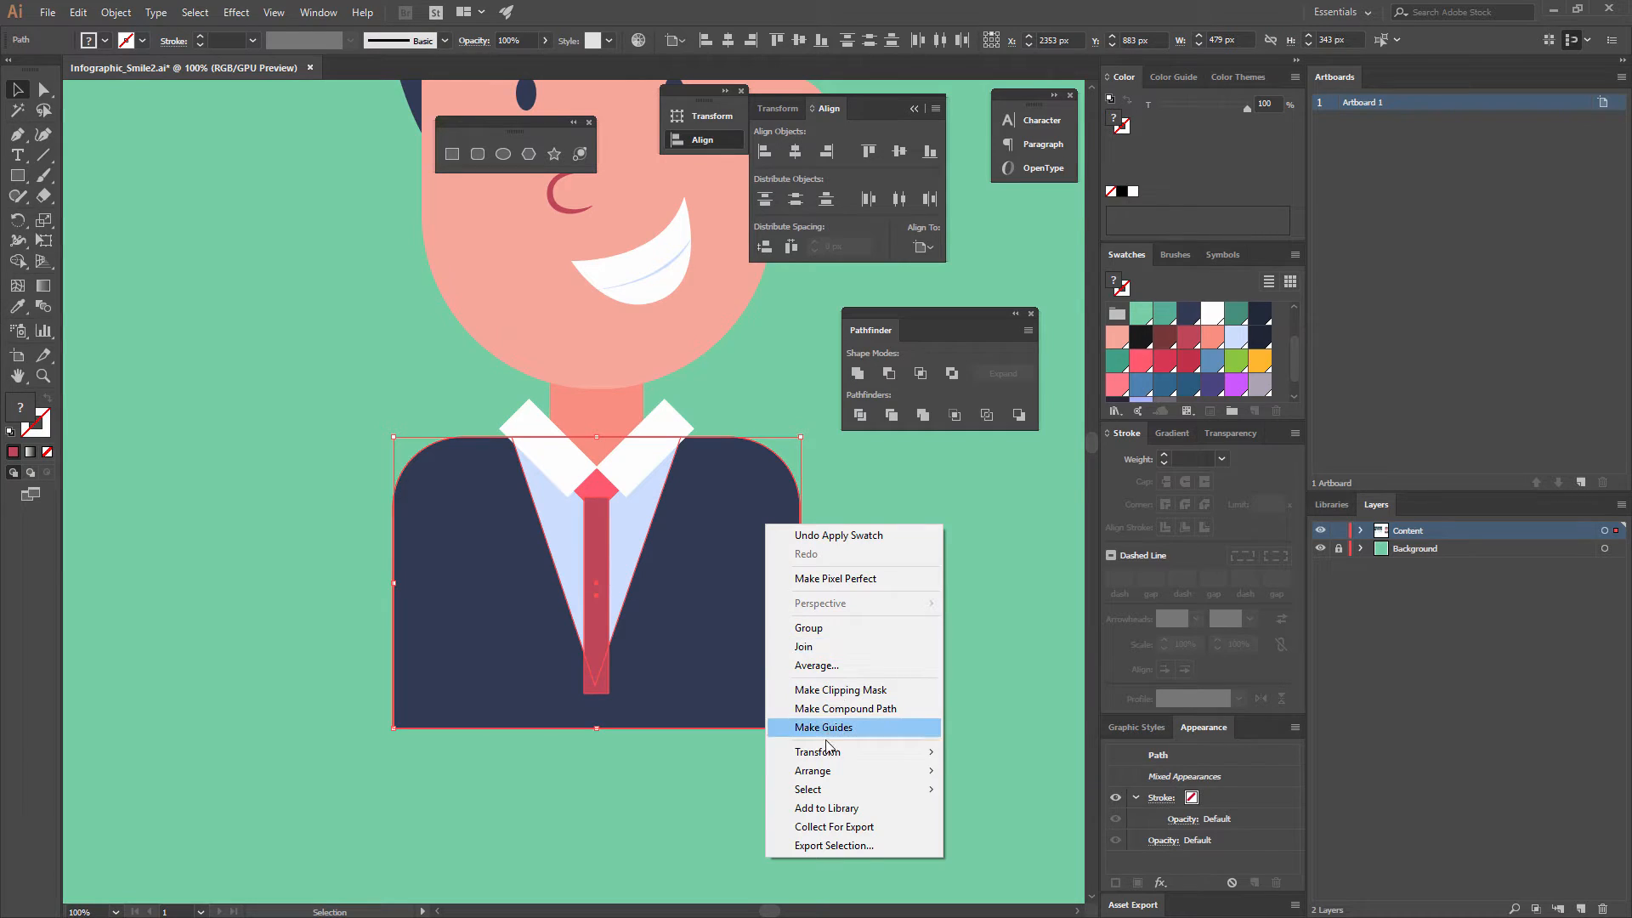
{"action": "mouse_move", "coordinate": [825, 774]}
{"action": "left_click", "coordinate": [662, 815]}
{"action": "left_click", "coordinate": [857, 727]}
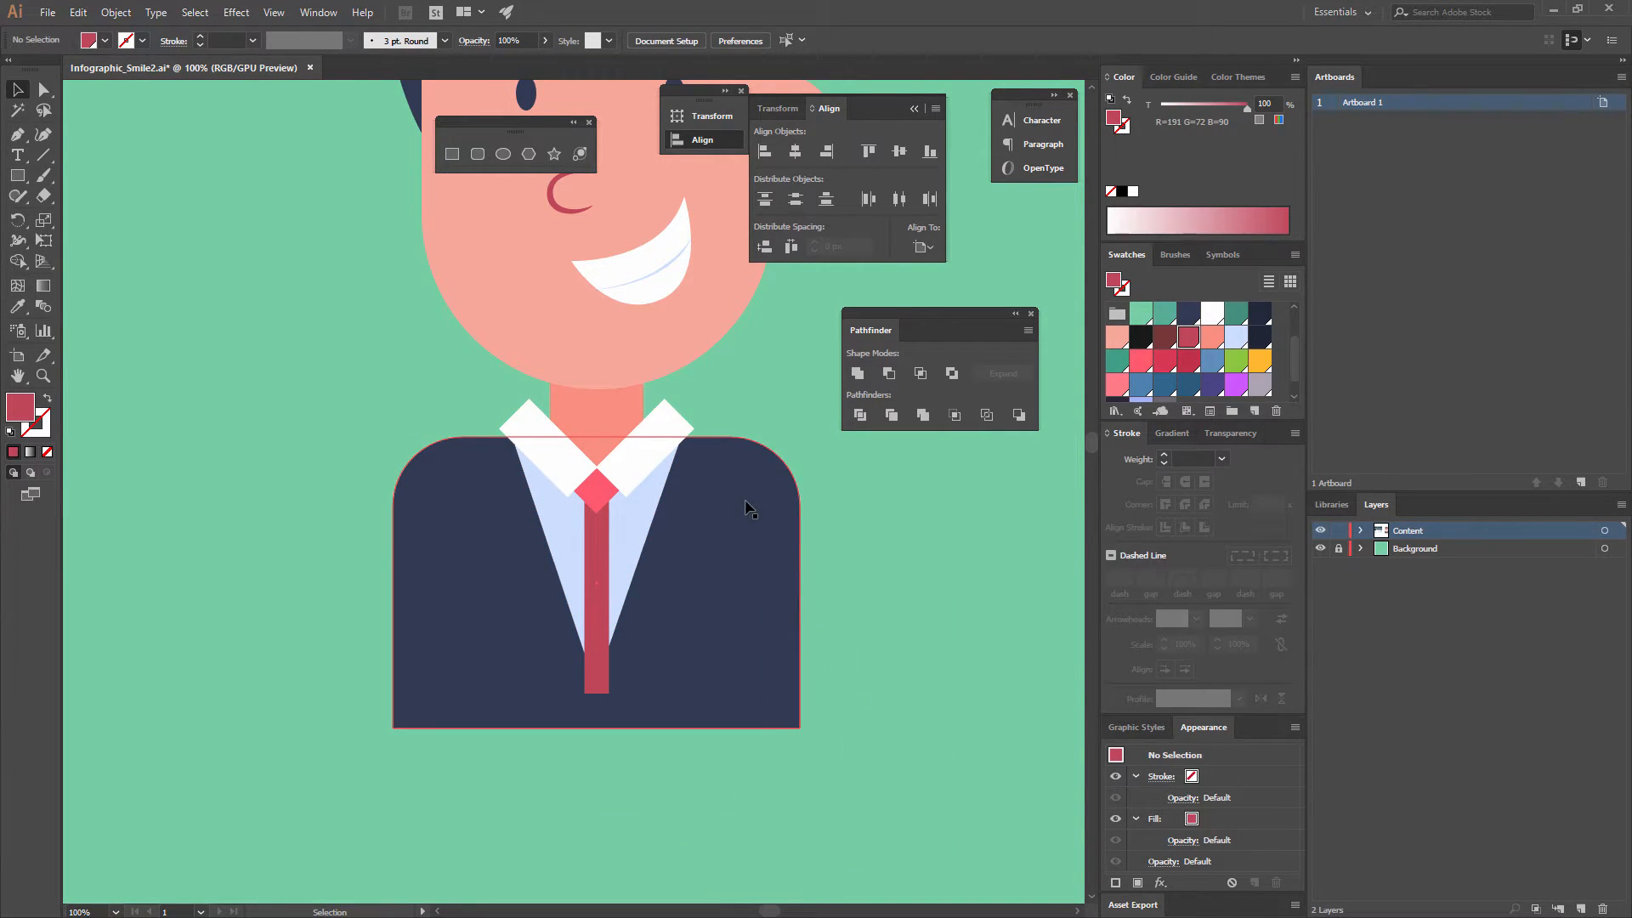
Cut the dark red tie strip to the clipboard.
{"action": "left_click_drag", "start_coordinate": [713, 446], "coordinate": [770, 488]}
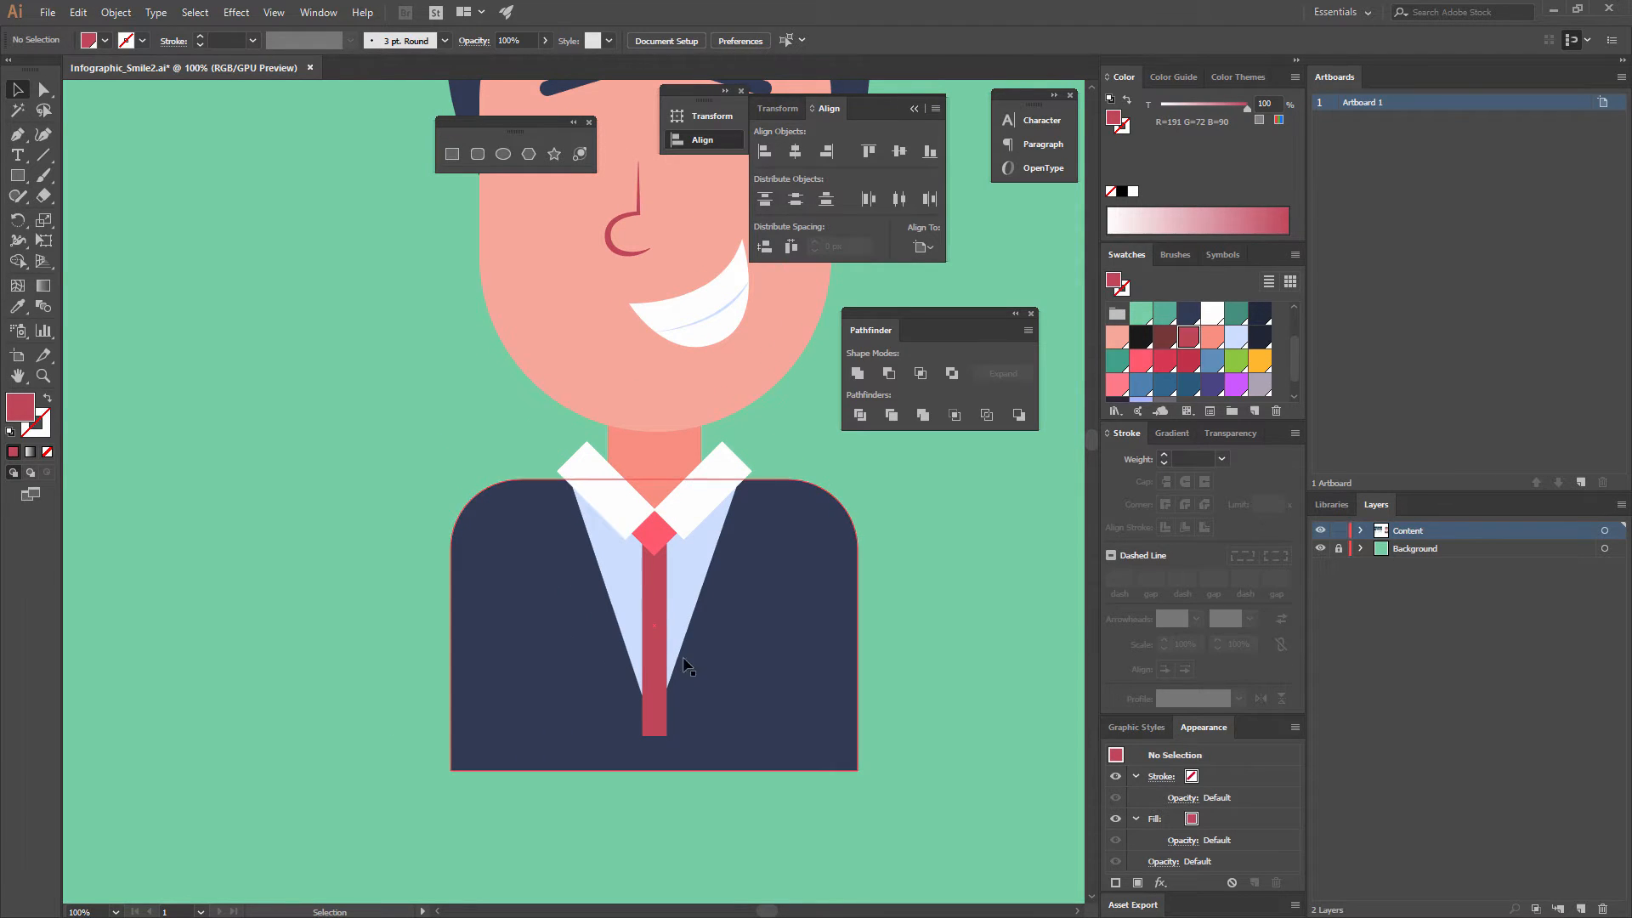
{"action": "left_click", "coordinate": [652, 590]}
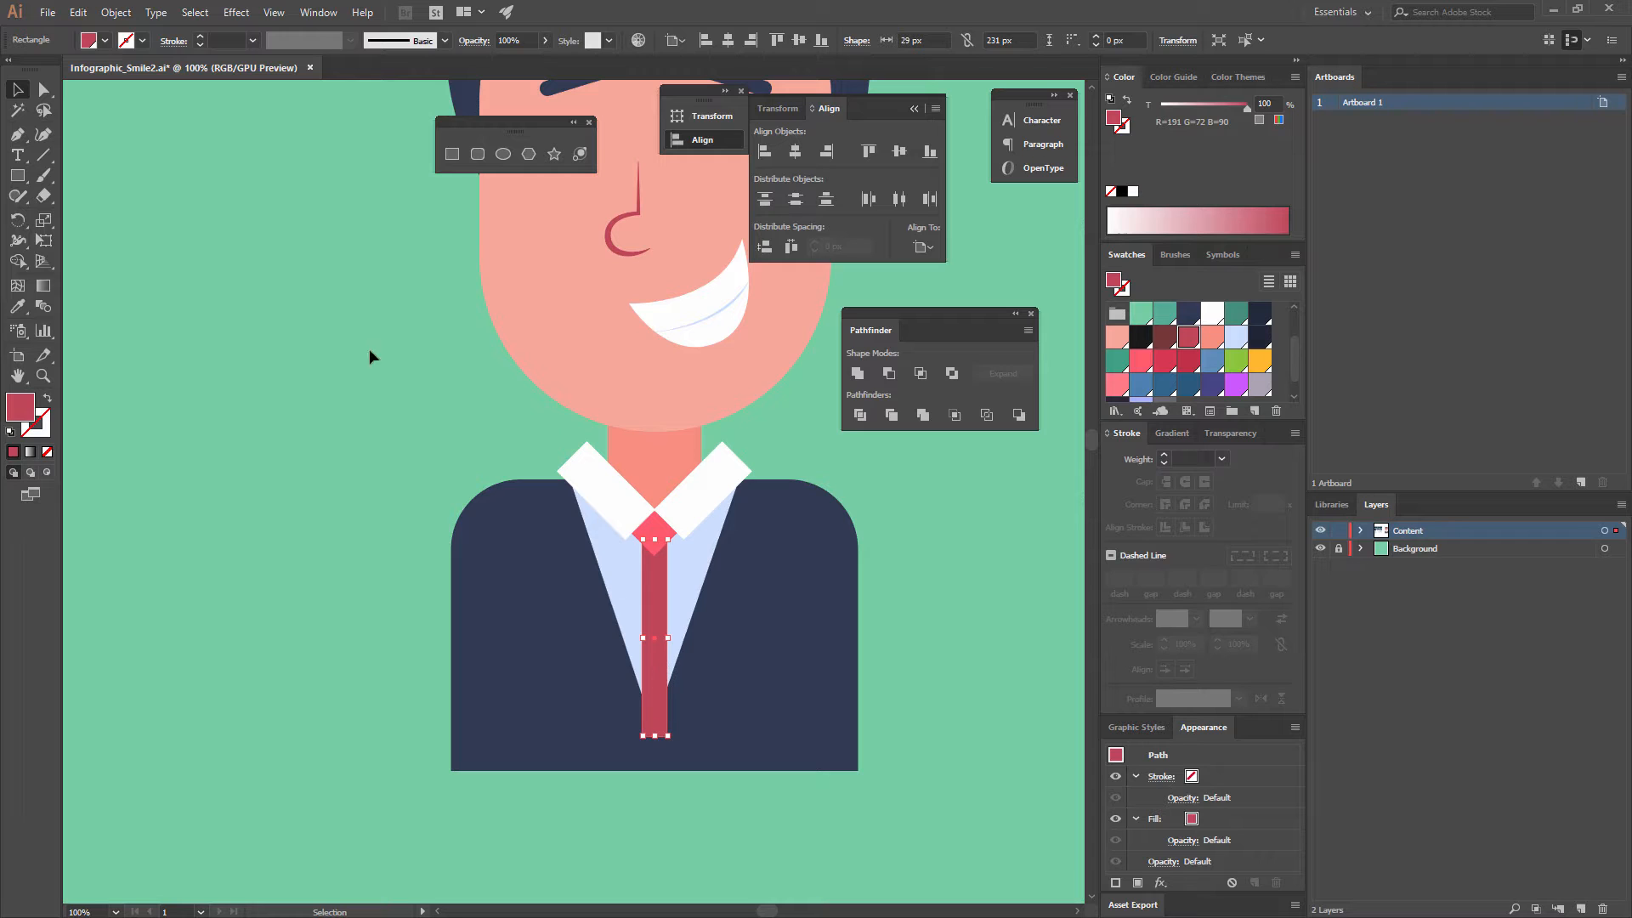
{"action": "left_click", "coordinate": [84, 13]}
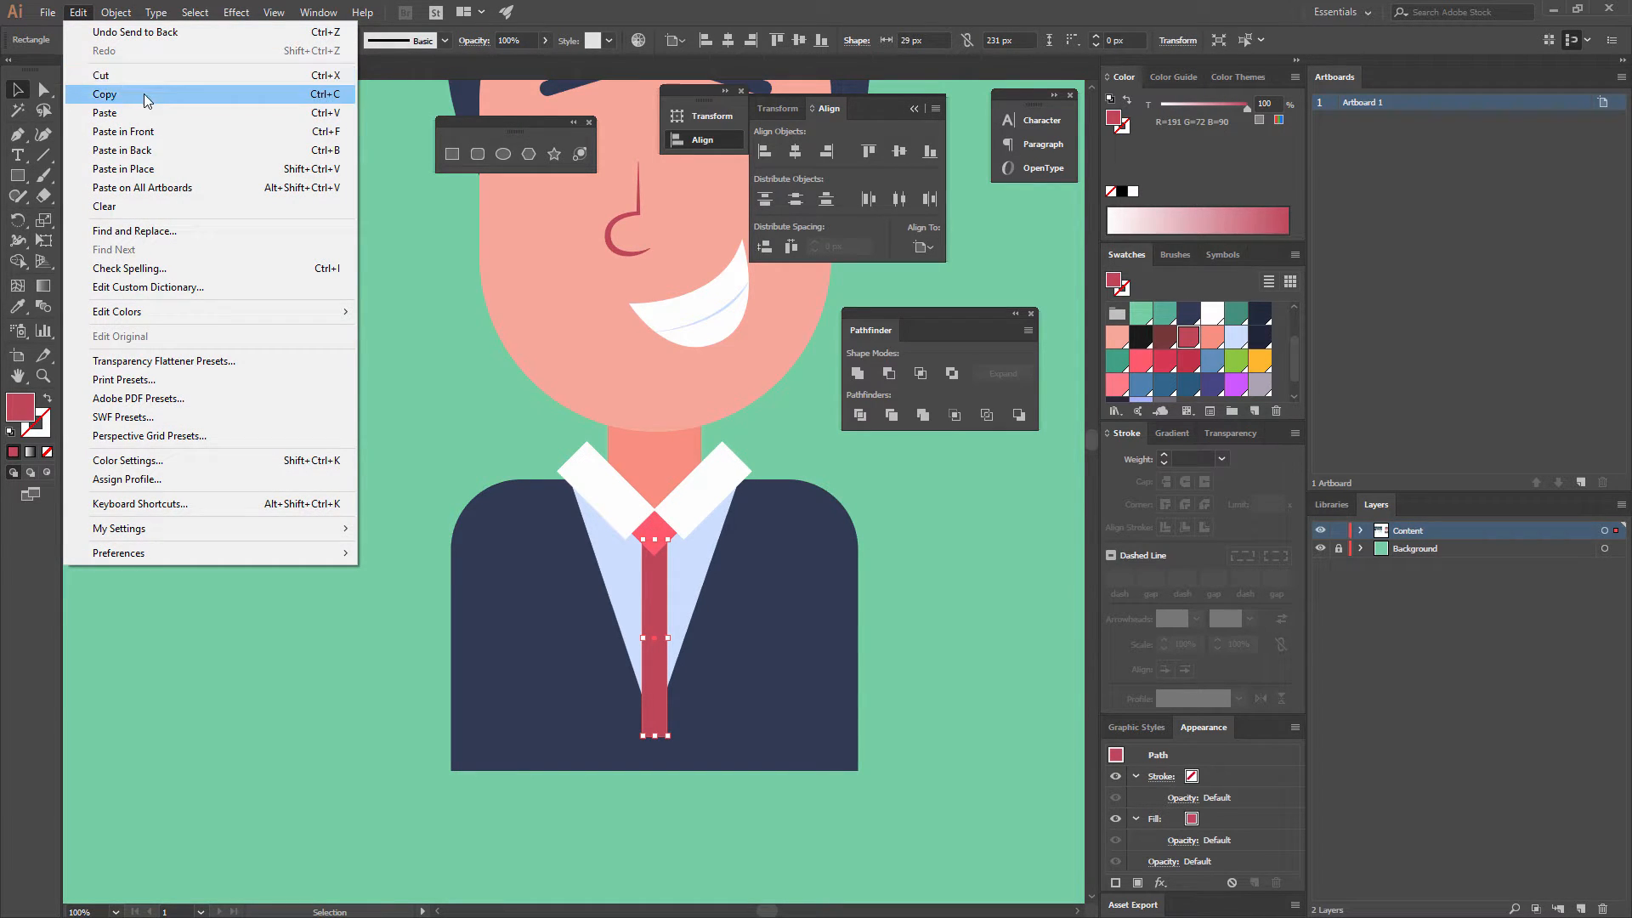
{"action": "left_click", "coordinate": [162, 80]}
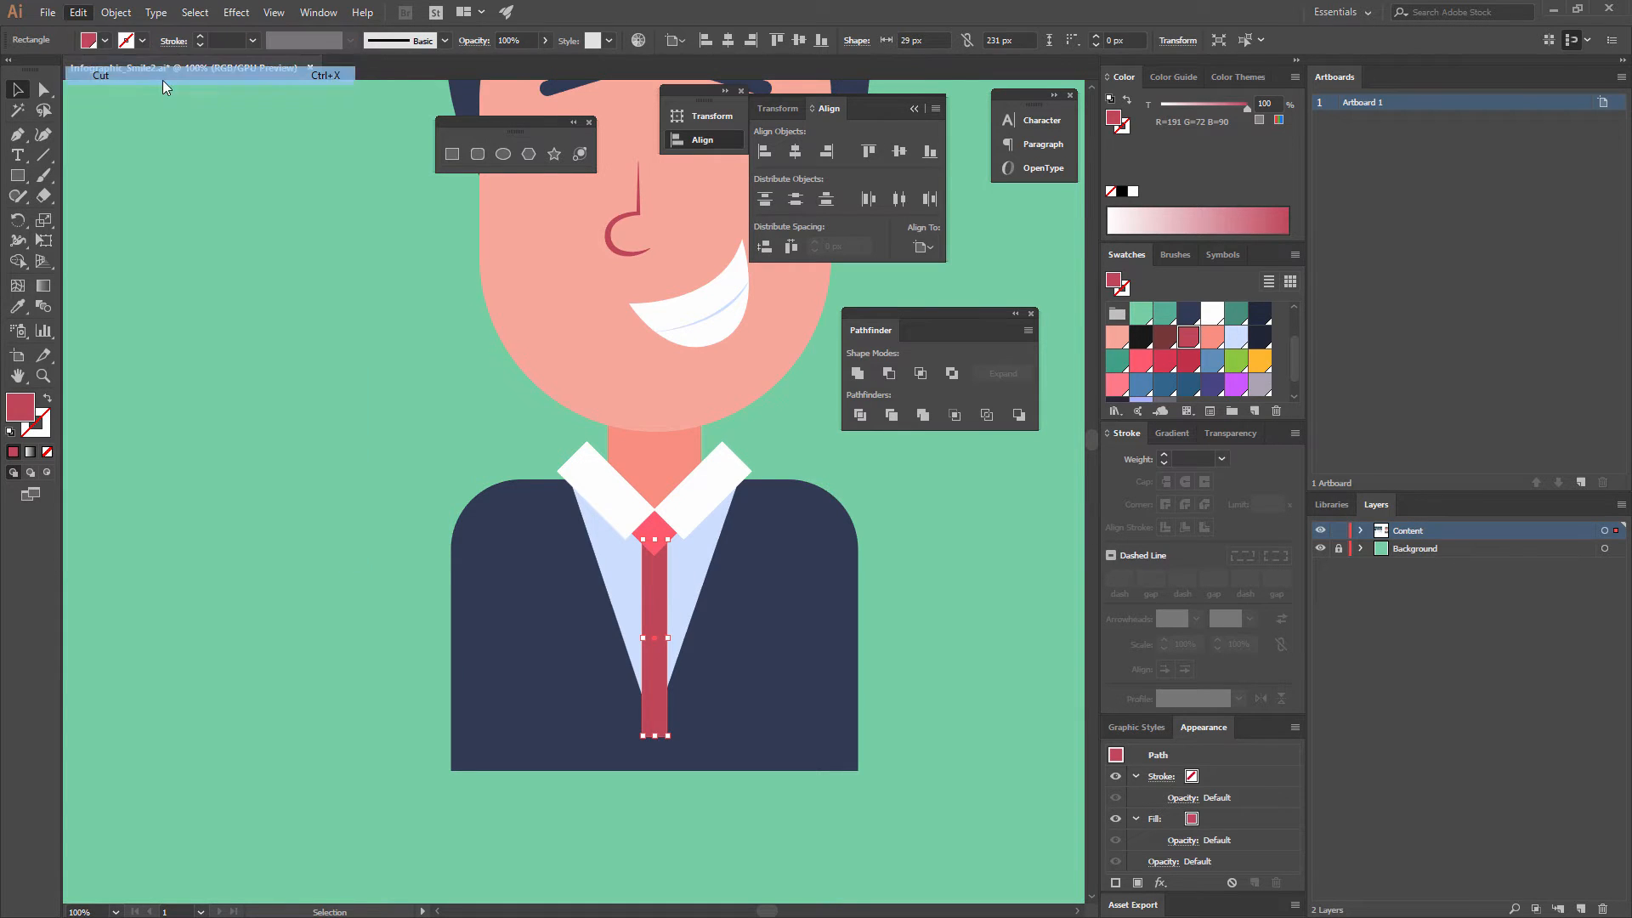
Set the light blue shirt front to Draw Inside mode and paste the tie strip in place within it.
{"action": "left_click", "coordinate": [676, 571]}
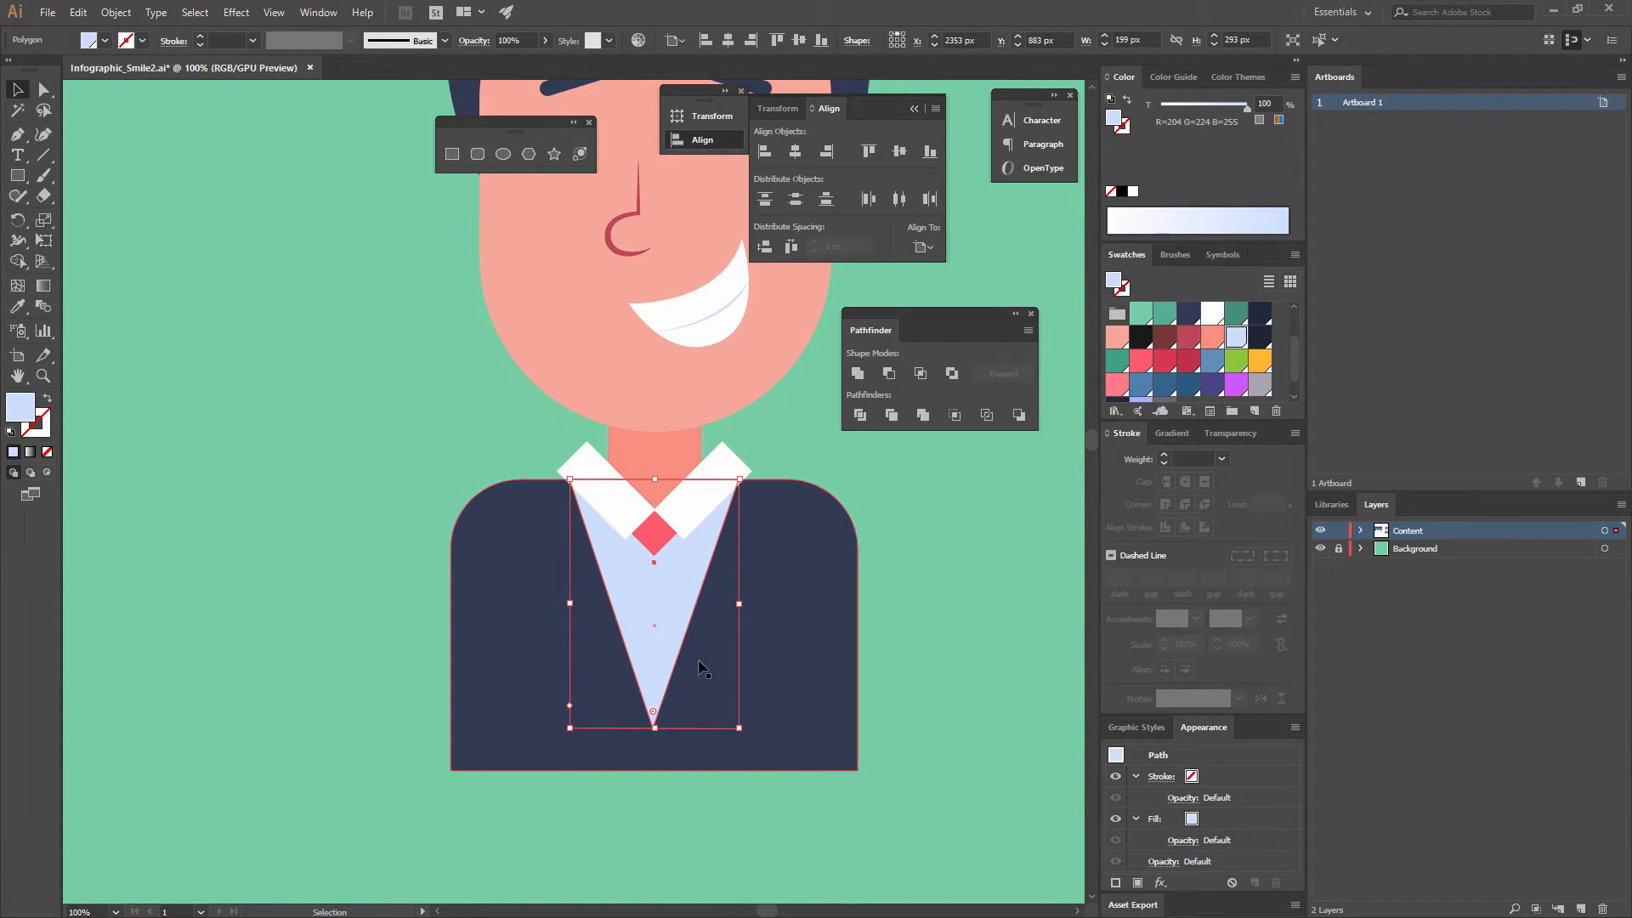
{"action": "left_click", "coordinate": [47, 472]}
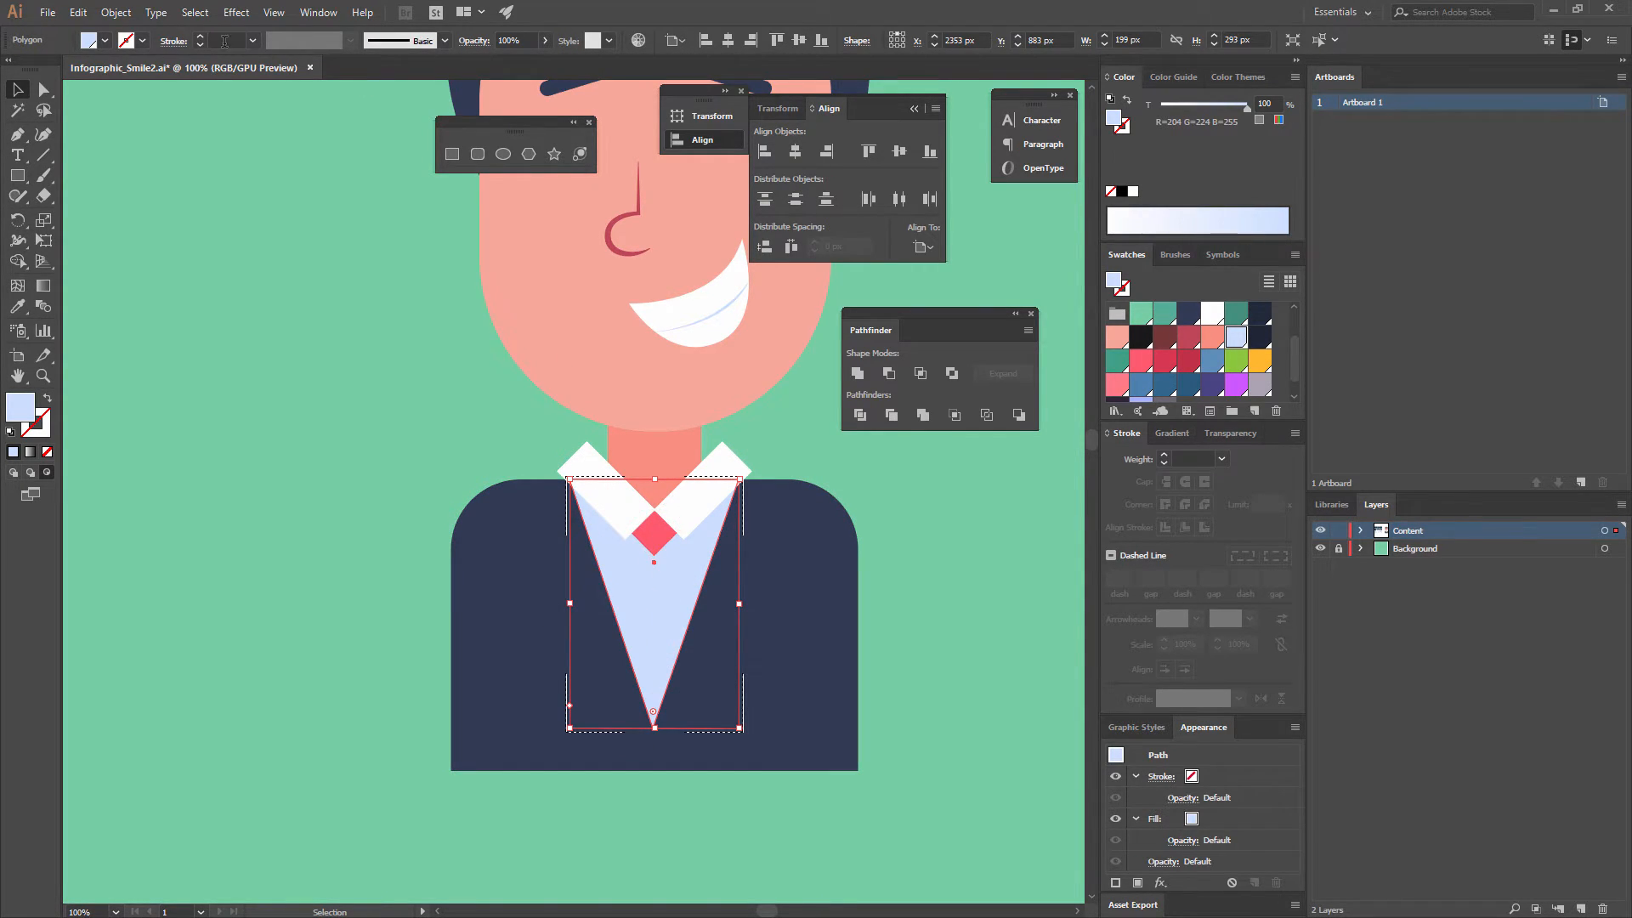
{"action": "left_click", "coordinate": [83, 15]}
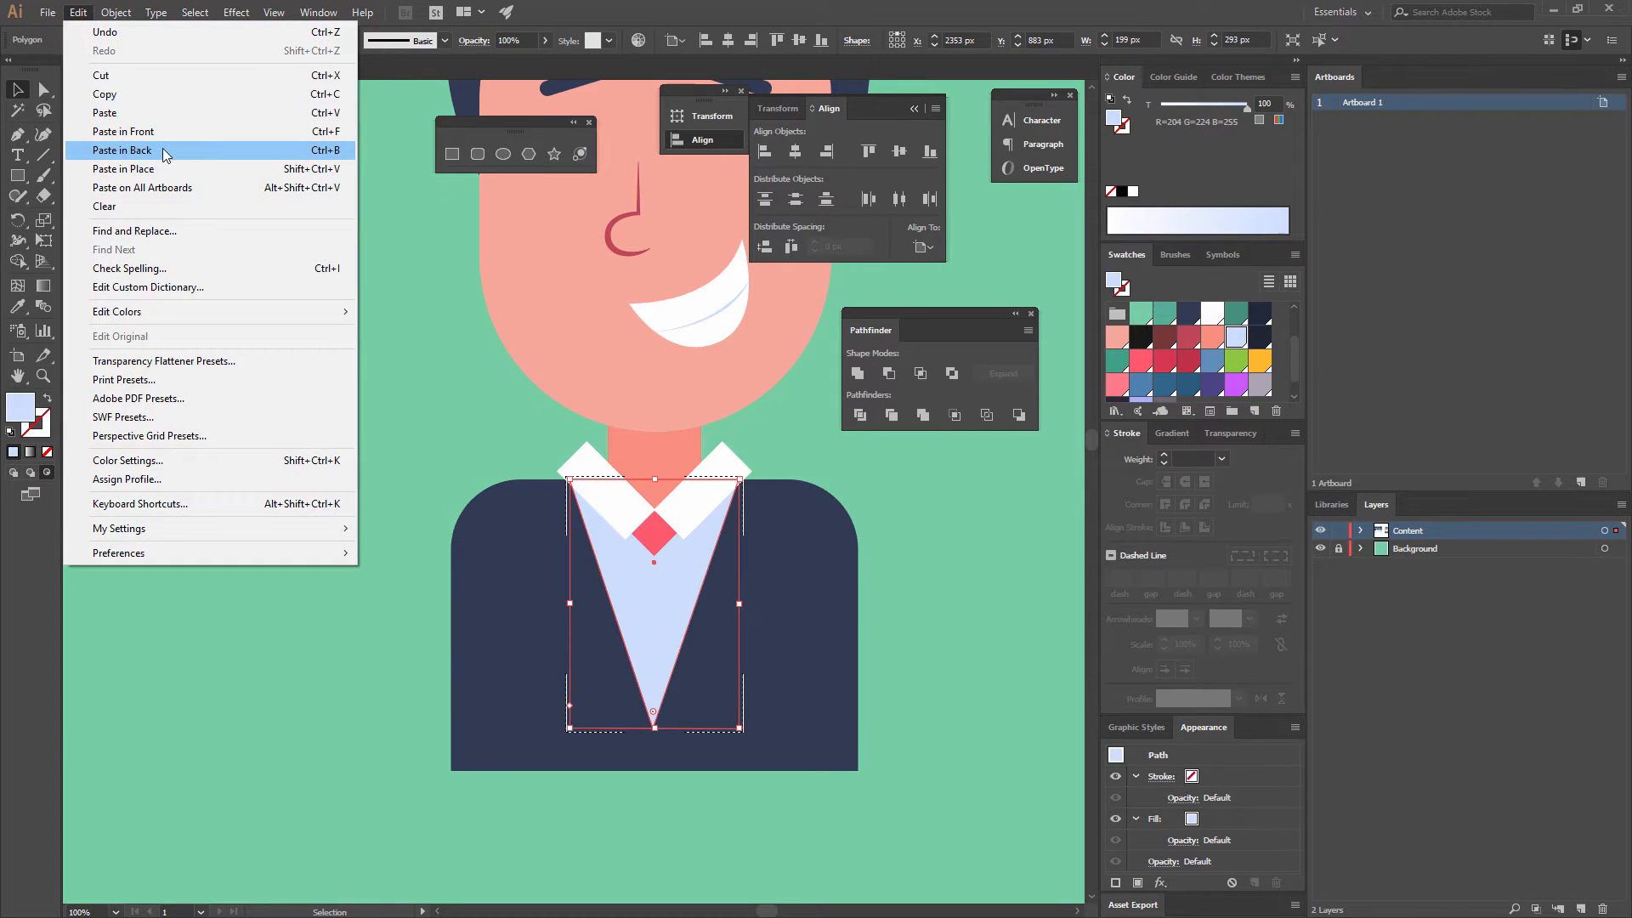
{"action": "left_click", "coordinate": [181, 166]}
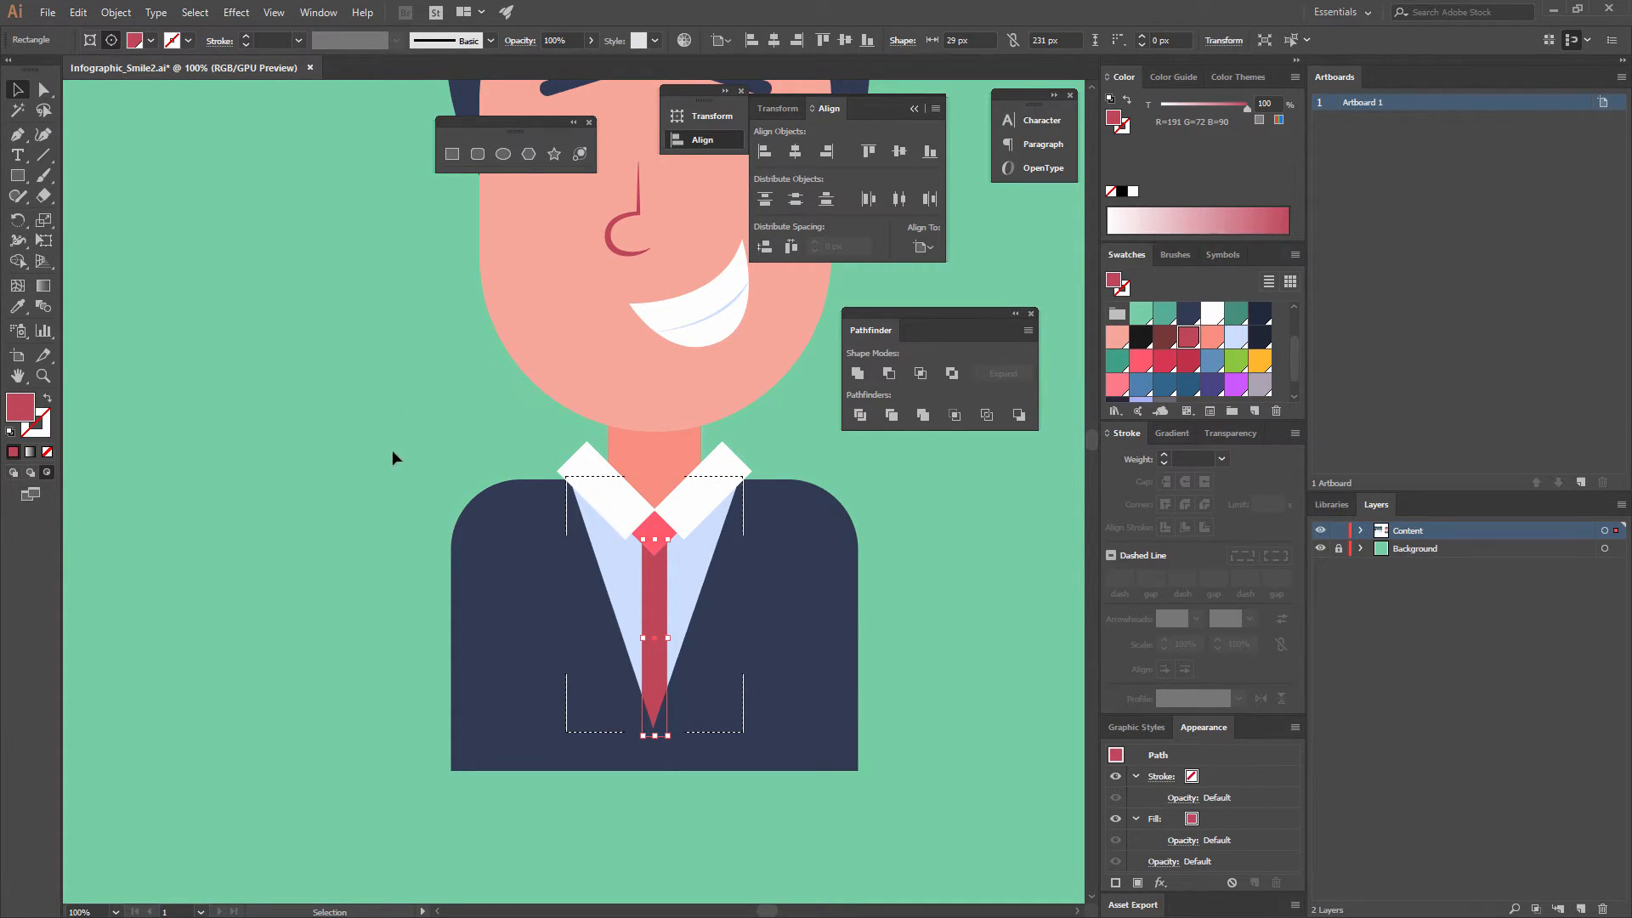
Widen the neck rectangle by about 10 px on each side.
{"action": "left_click", "coordinate": [355, 440]}
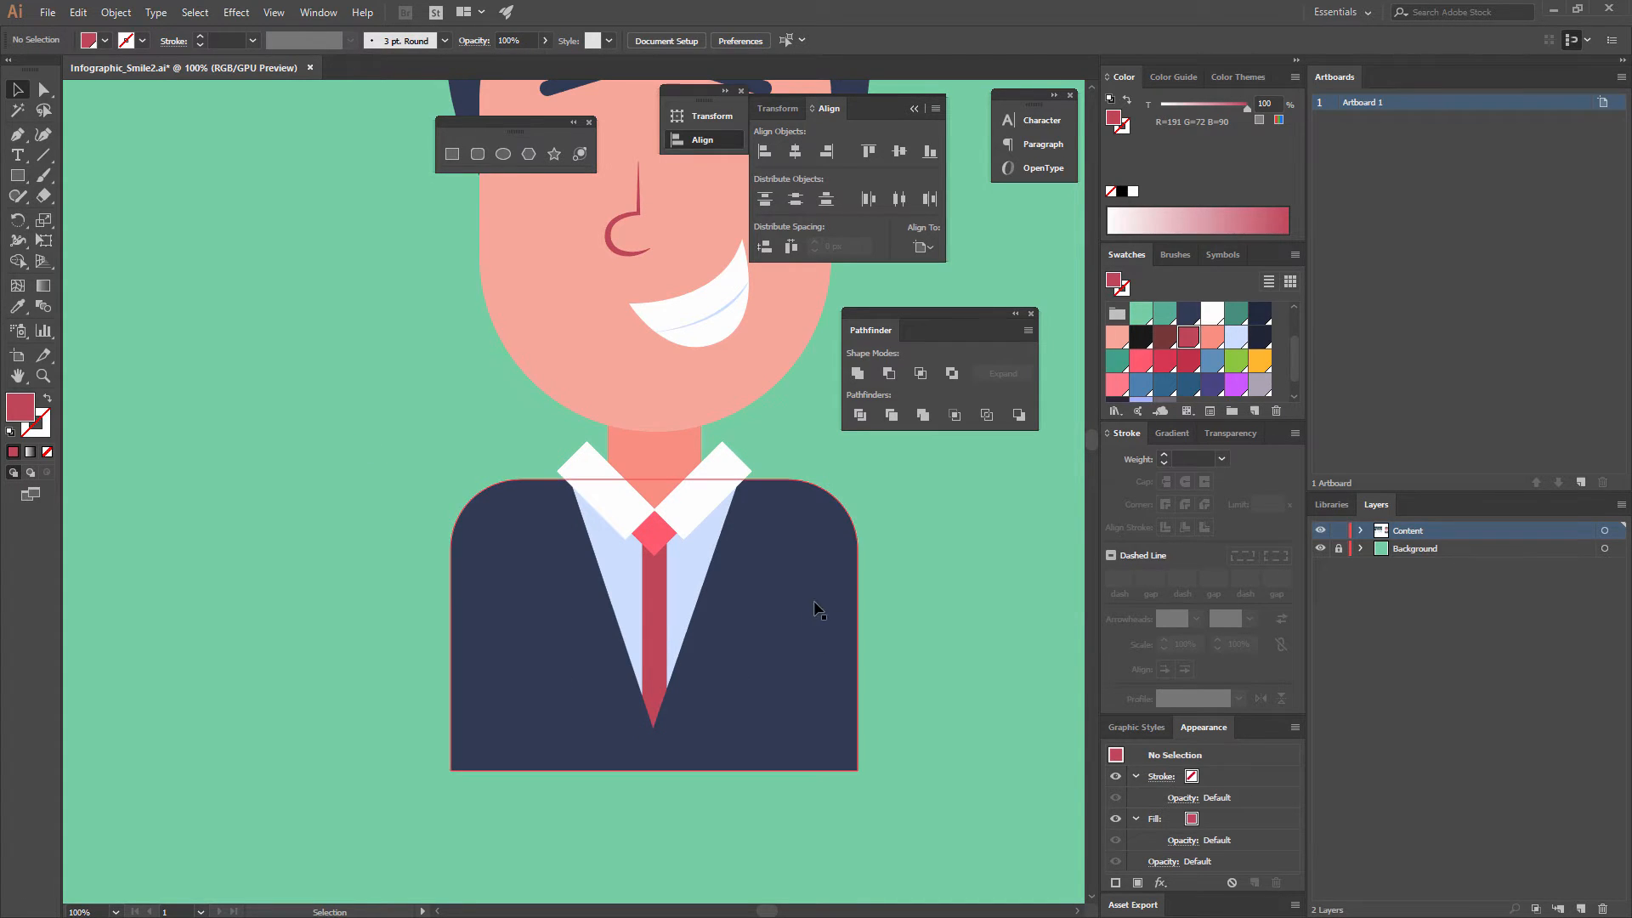
{"action": "left_click_drag", "start_coordinate": [842, 506], "coordinate": [773, 495]}
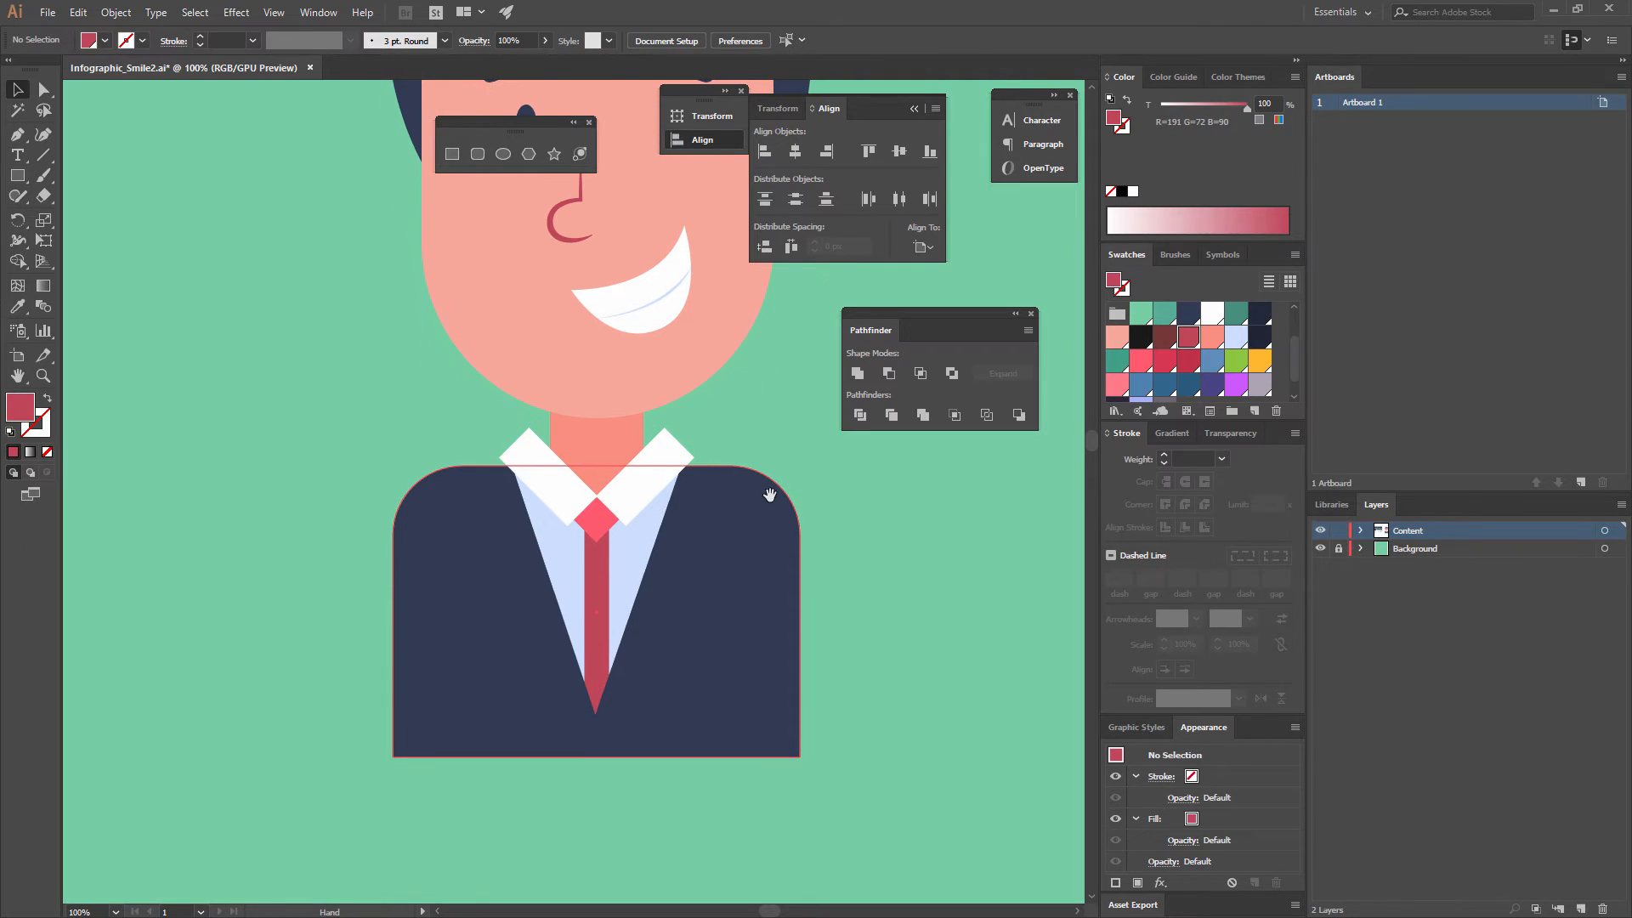
{"action": "left_click", "coordinate": [636, 489]}
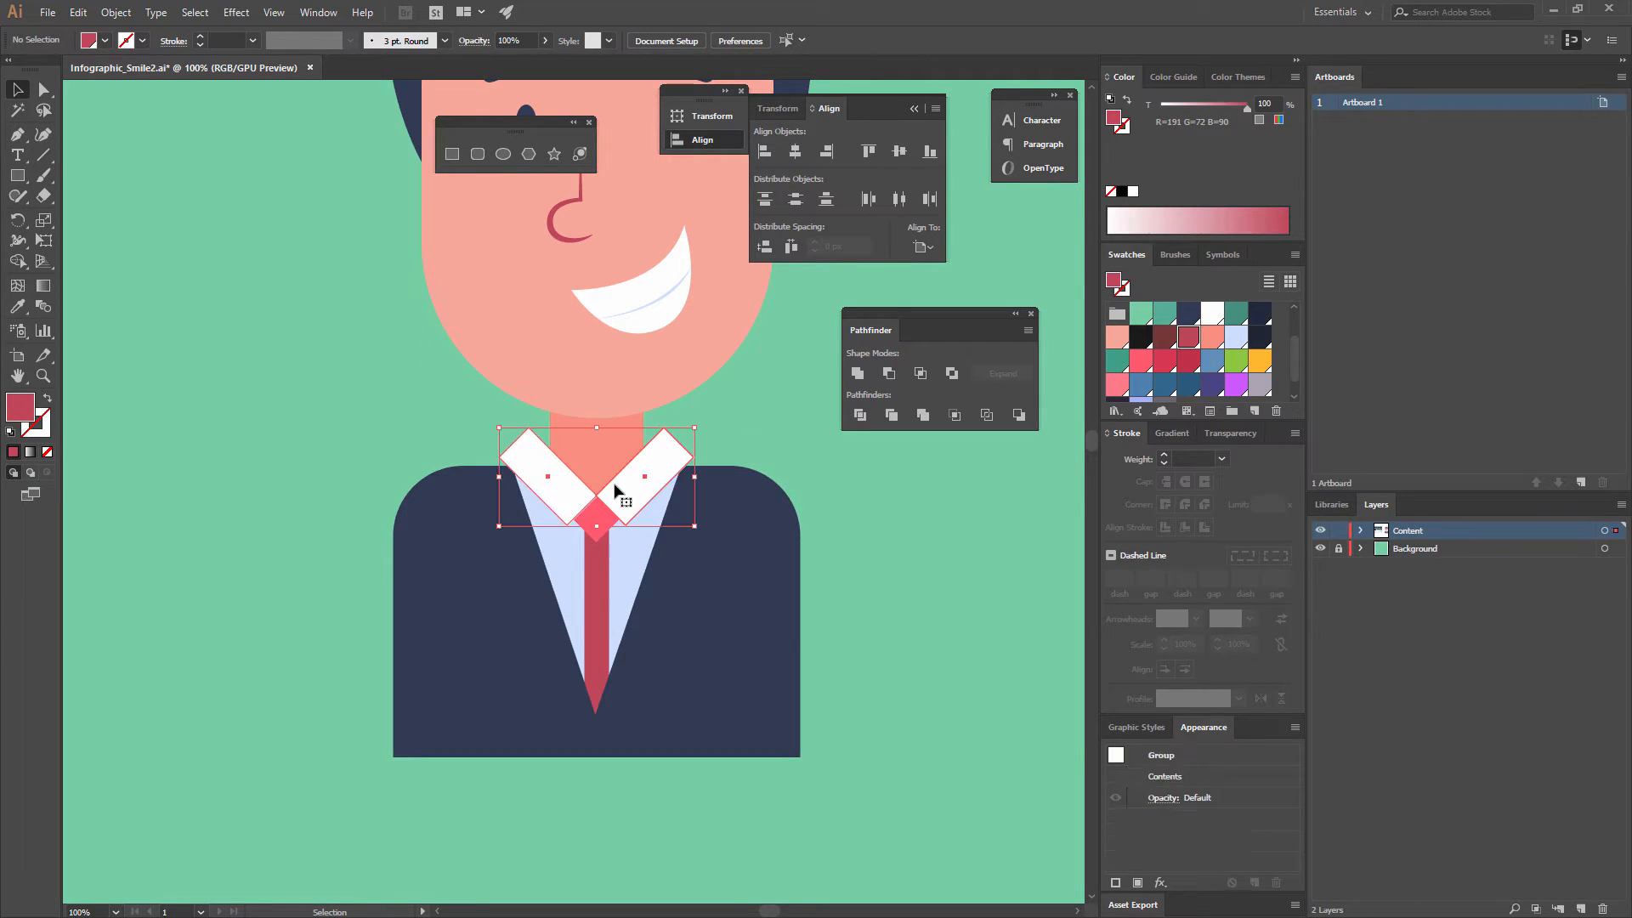
{"action": "left_click_drag", "start_coordinate": [736, 493], "coordinate": [781, 638]}
{"action": "left_click", "coordinate": [818, 483]}
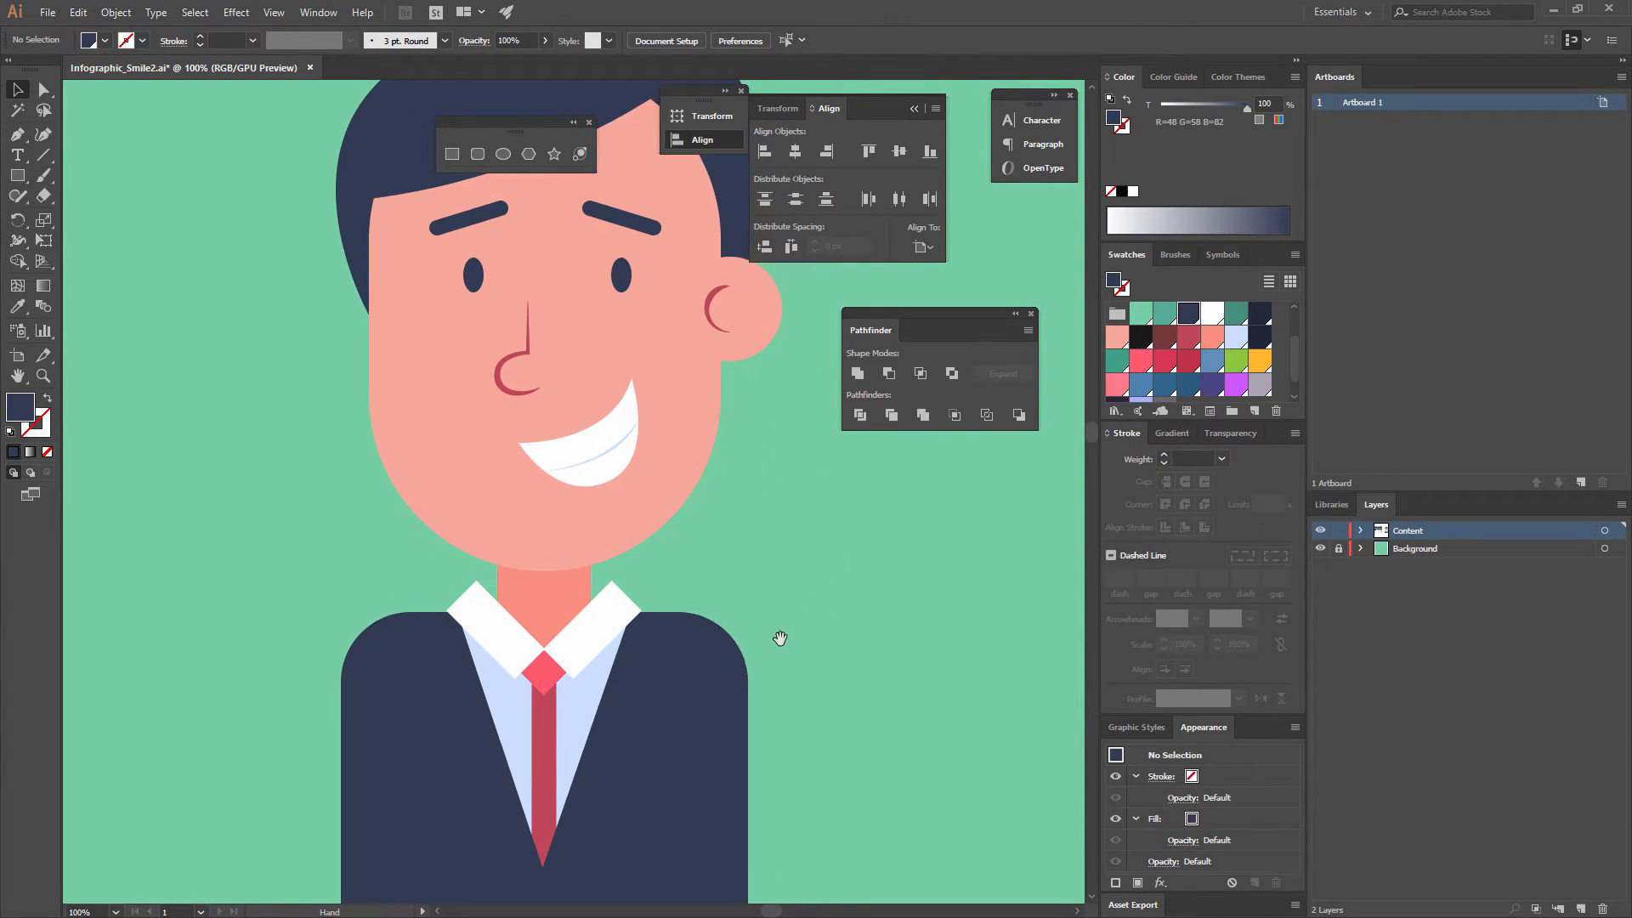
{"action": "left_click", "coordinate": [540, 603]}
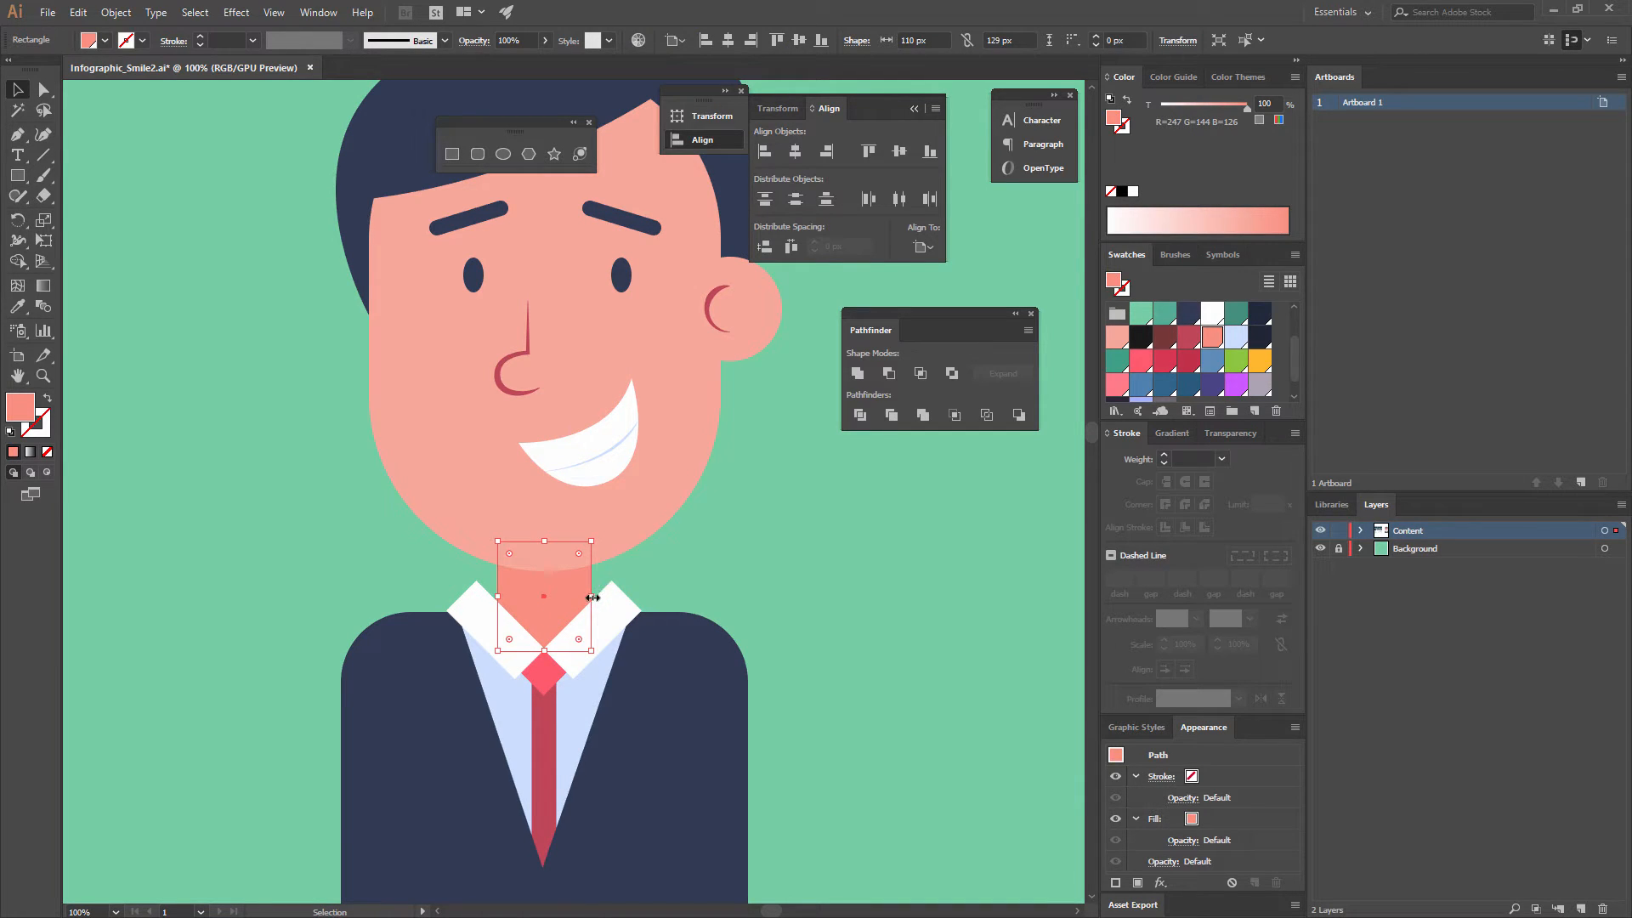
{"action": "left_click_drag", "start_coordinate": [592, 595], "coordinate": [600, 596]}
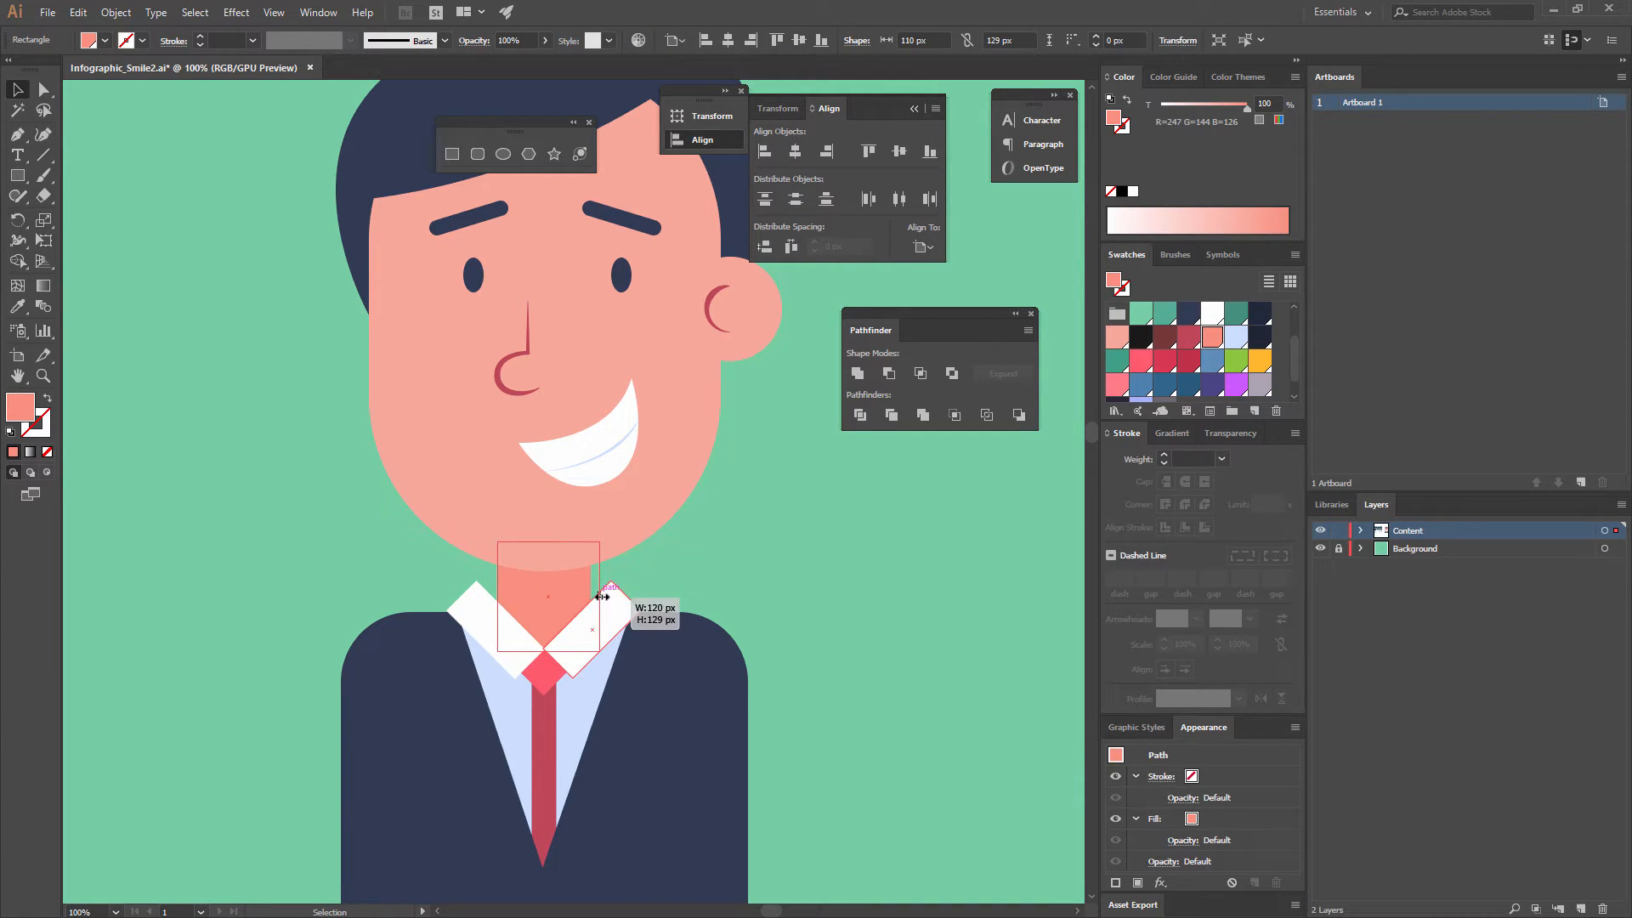
{"action": "left_click_drag", "start_coordinate": [498, 598], "coordinate": [490, 599]}
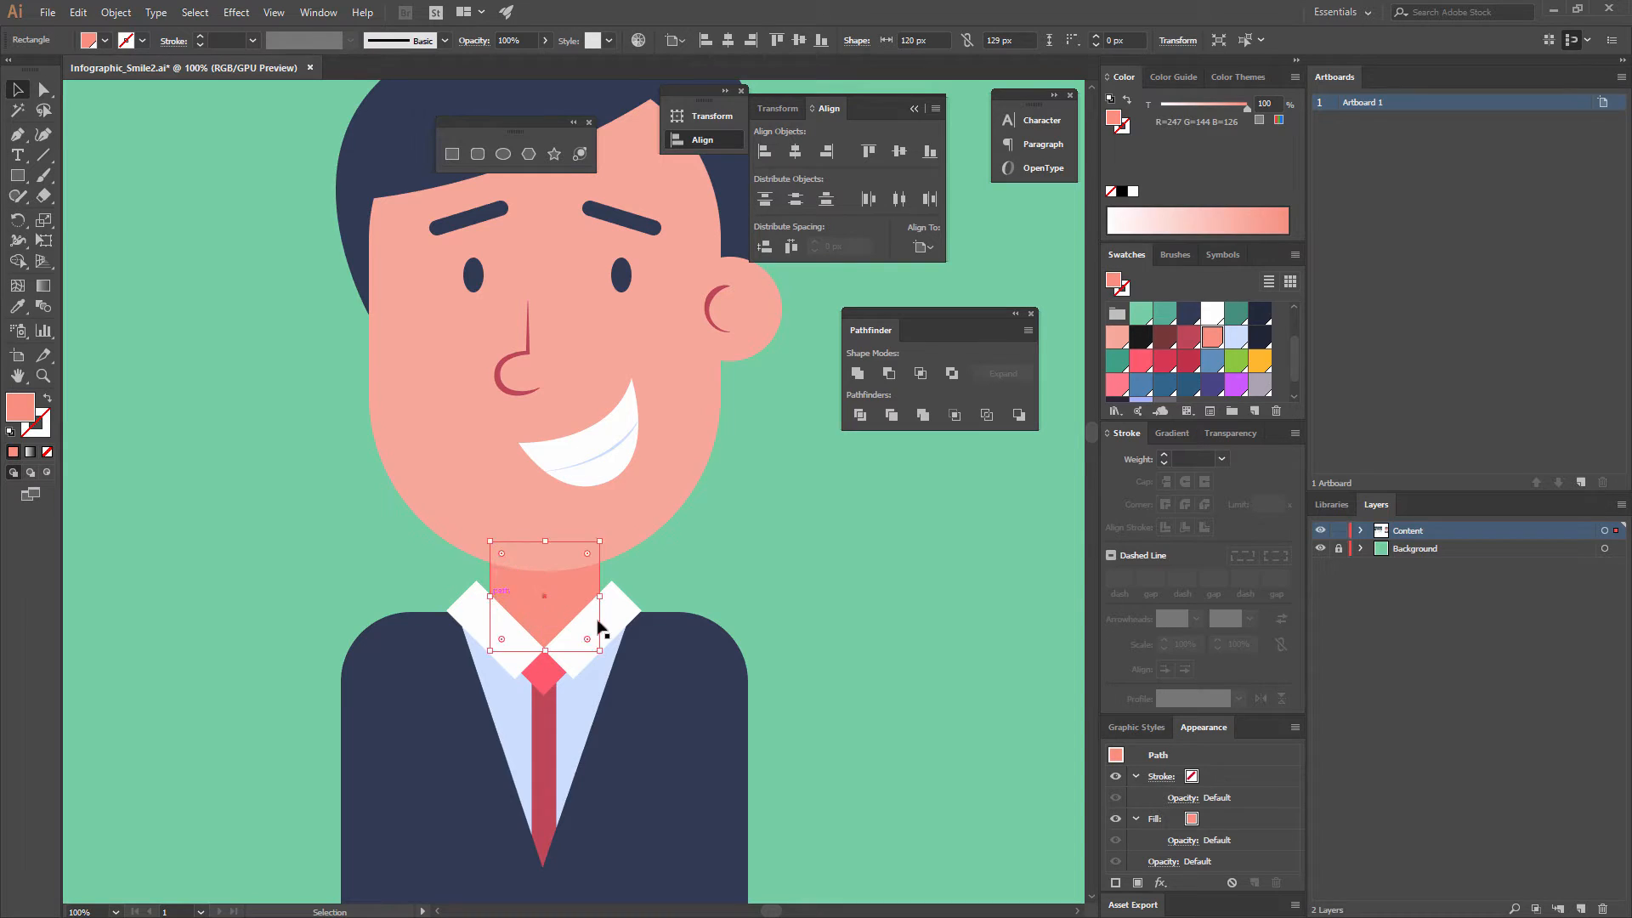
Centre the neck rectangle horizontally on the navy torso, using the torso as the key object.
{"action": "left_click", "coordinate": [720, 674], "text": "shift"}
{"action": "left_click", "coordinate": [721, 675]}
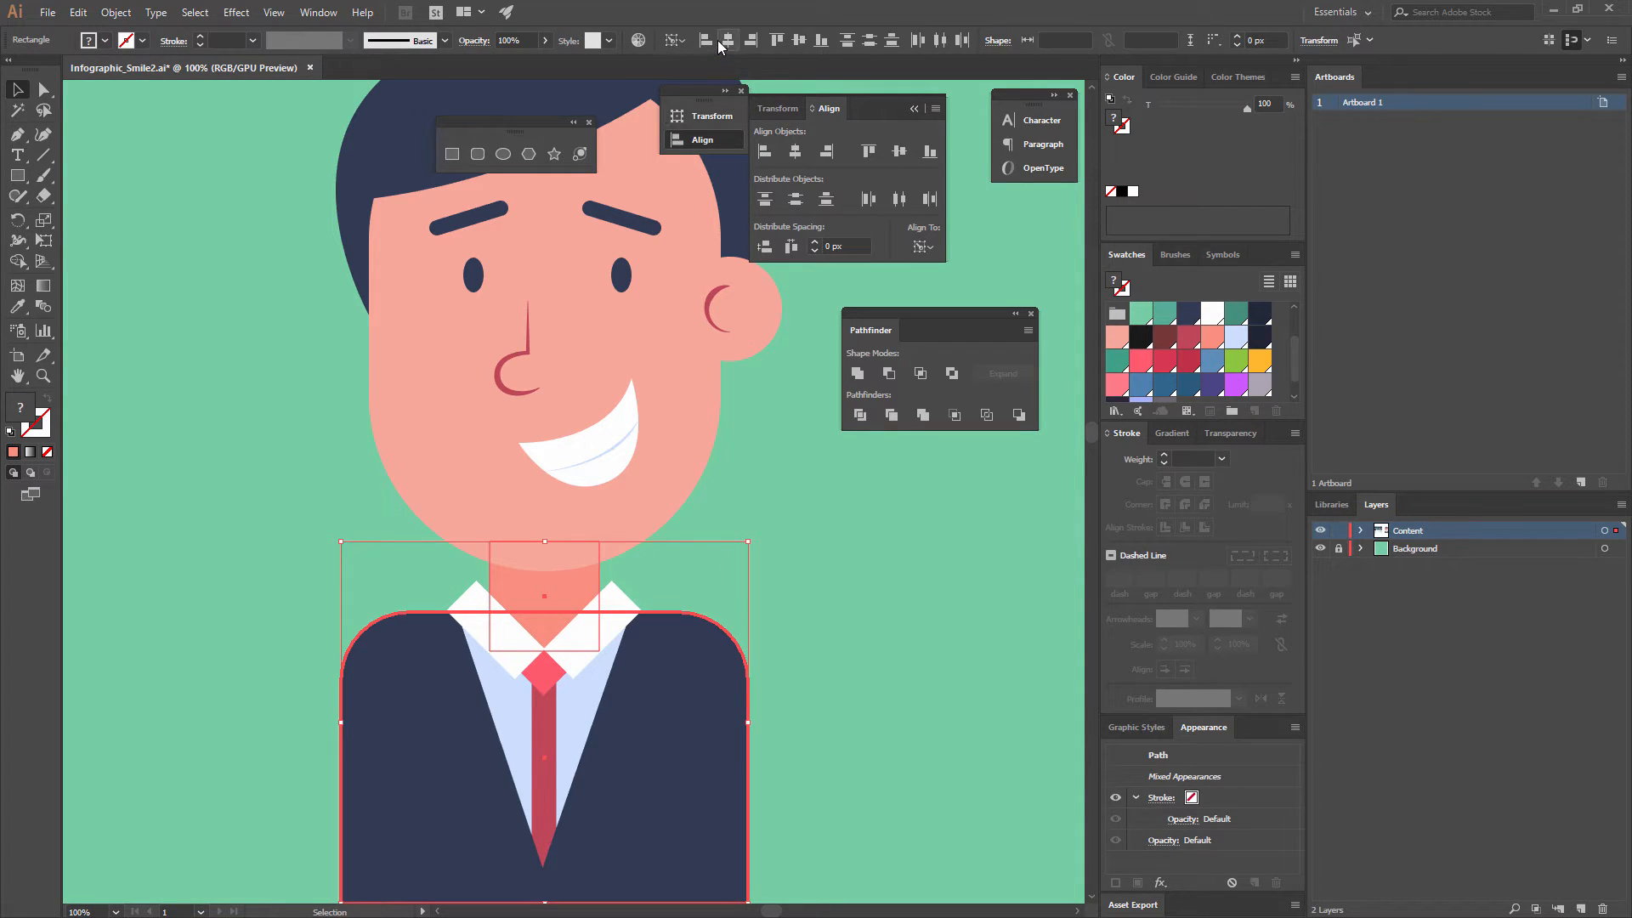
{"action": "left_click", "coordinate": [829, 522]}
Draw a straight vertical arm line about 225 px long with the Pen tool, ending at the torso's lower edge on its left side.
{"action": "key", "text": "space"}
{"action": "left_click_drag", "start_coordinate": [800, 585], "coordinate": [683, 519]}
{"action": "left_click_drag", "start_coordinate": [583, 655], "coordinate": [681, 494]}
{"action": "left_click_drag", "start_coordinate": [442, 538], "coordinate": [504, 564]}
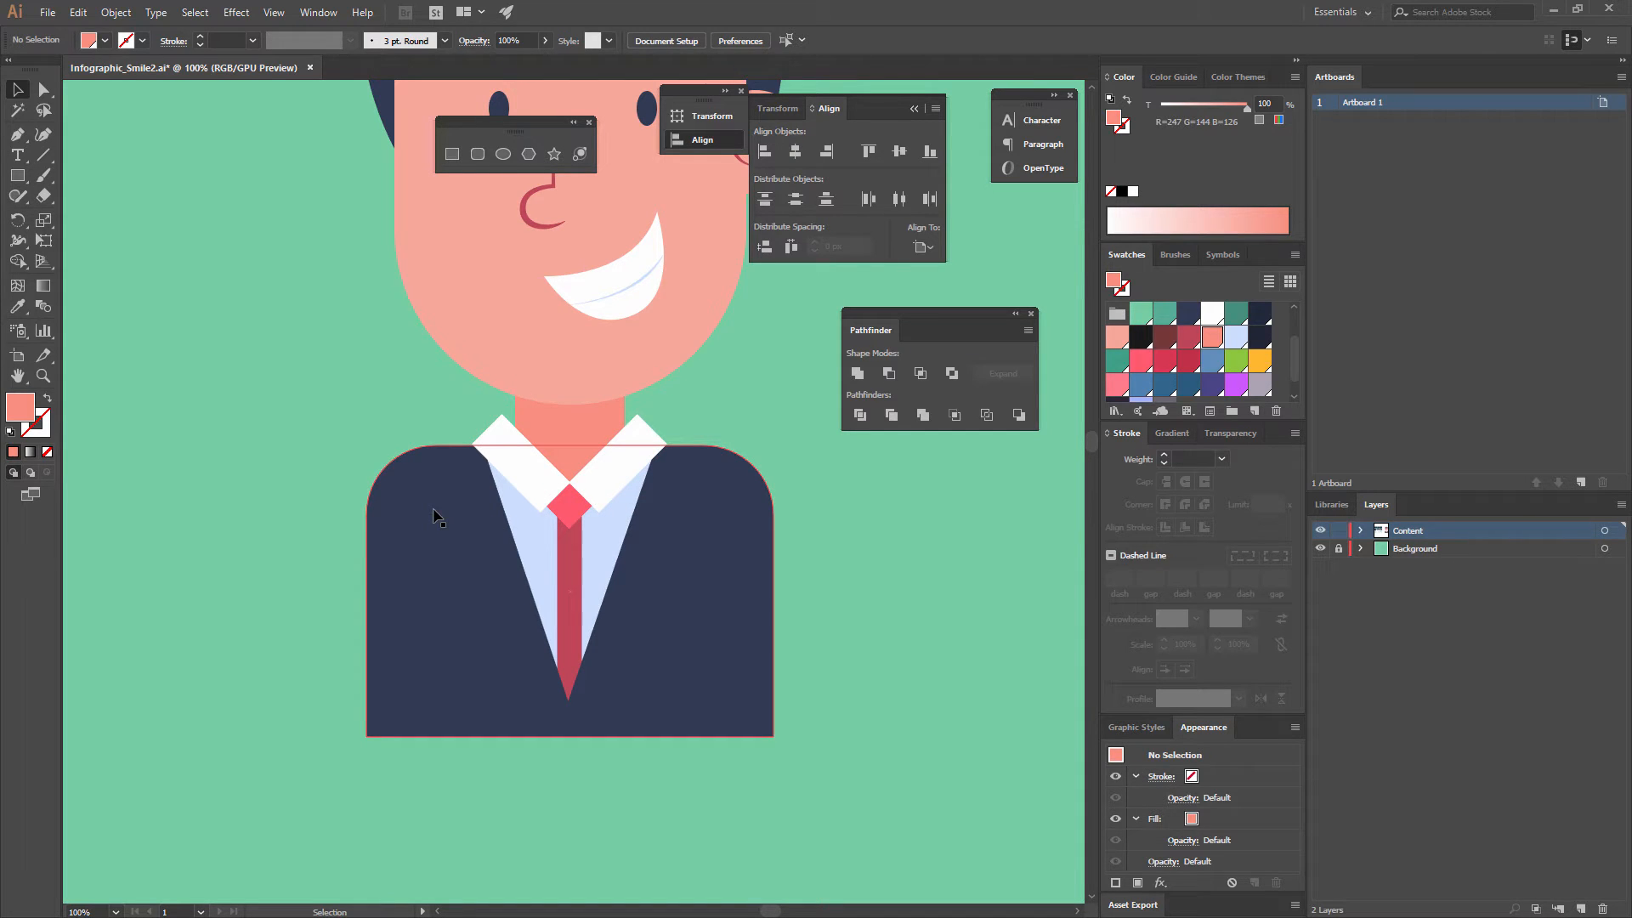
{"action": "left_click_drag", "start_coordinate": [703, 390], "coordinate": [670, 510]}
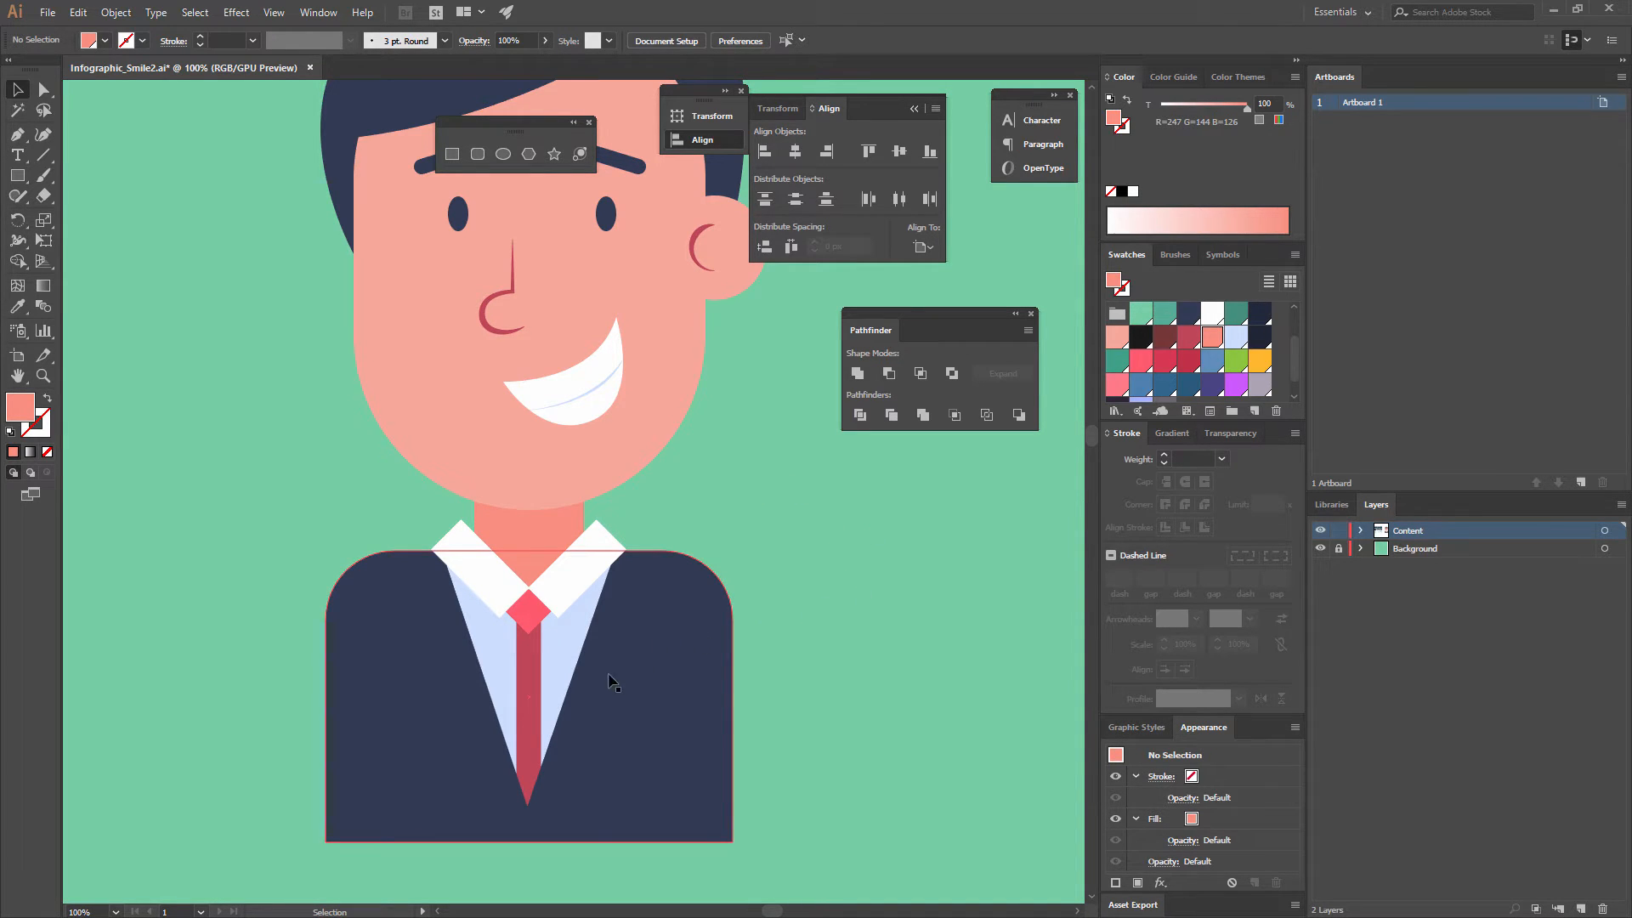
{"action": "left_click_drag", "start_coordinate": [416, 707], "coordinate": [415, 563]}
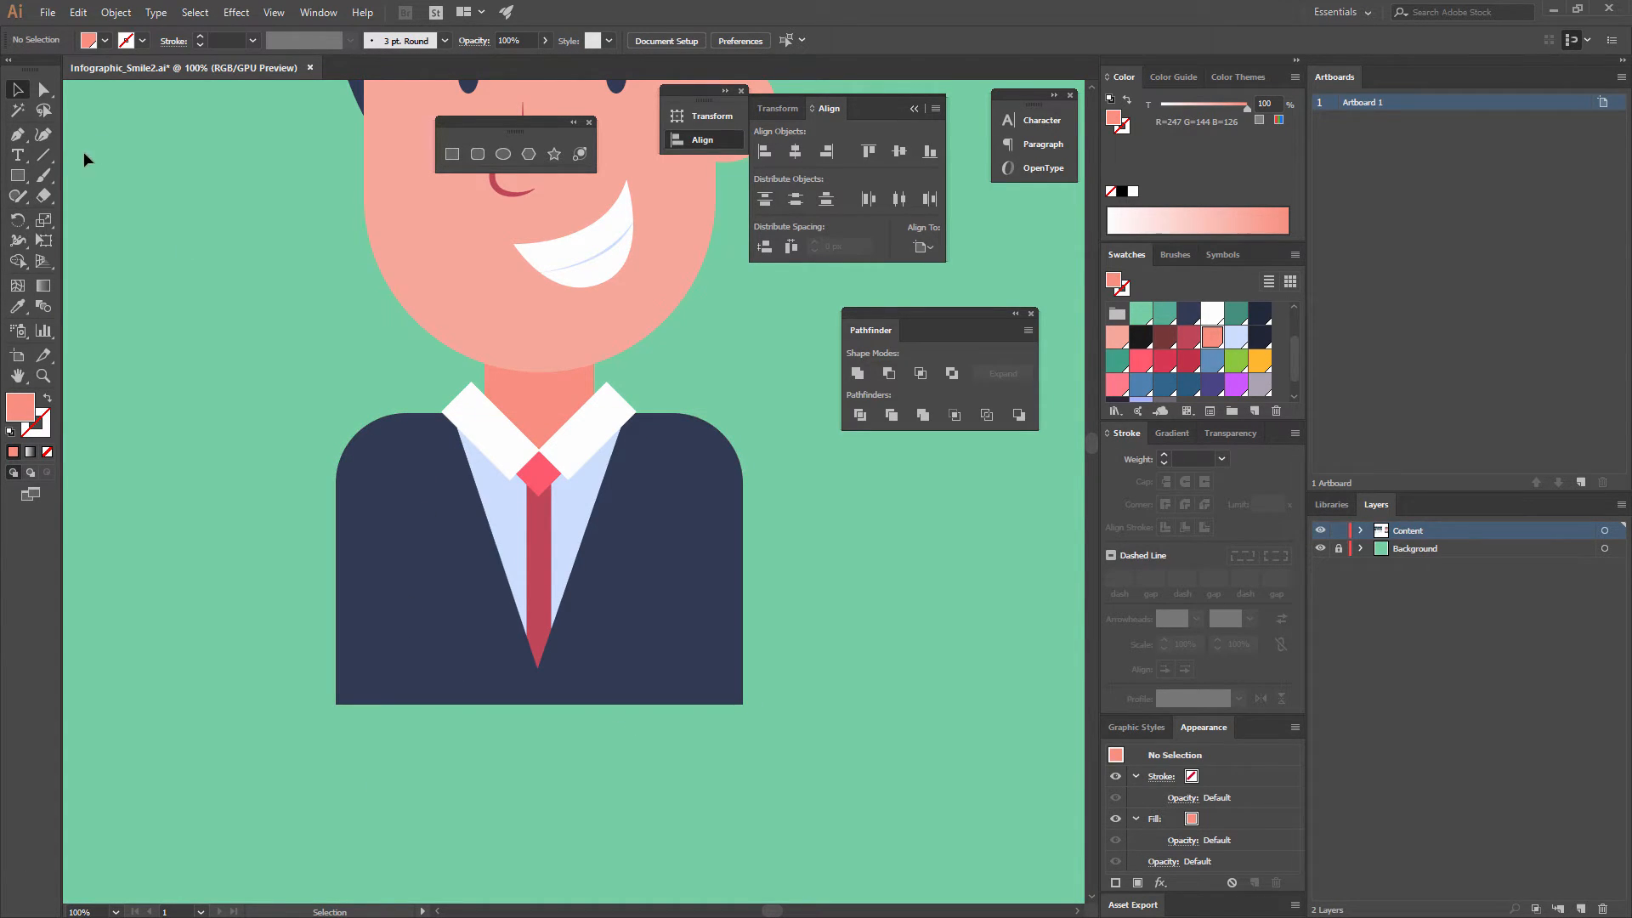
{"action": "left_click", "coordinate": [18, 136]}
{"action": "left_click", "coordinate": [428, 704], "text": "shift"}
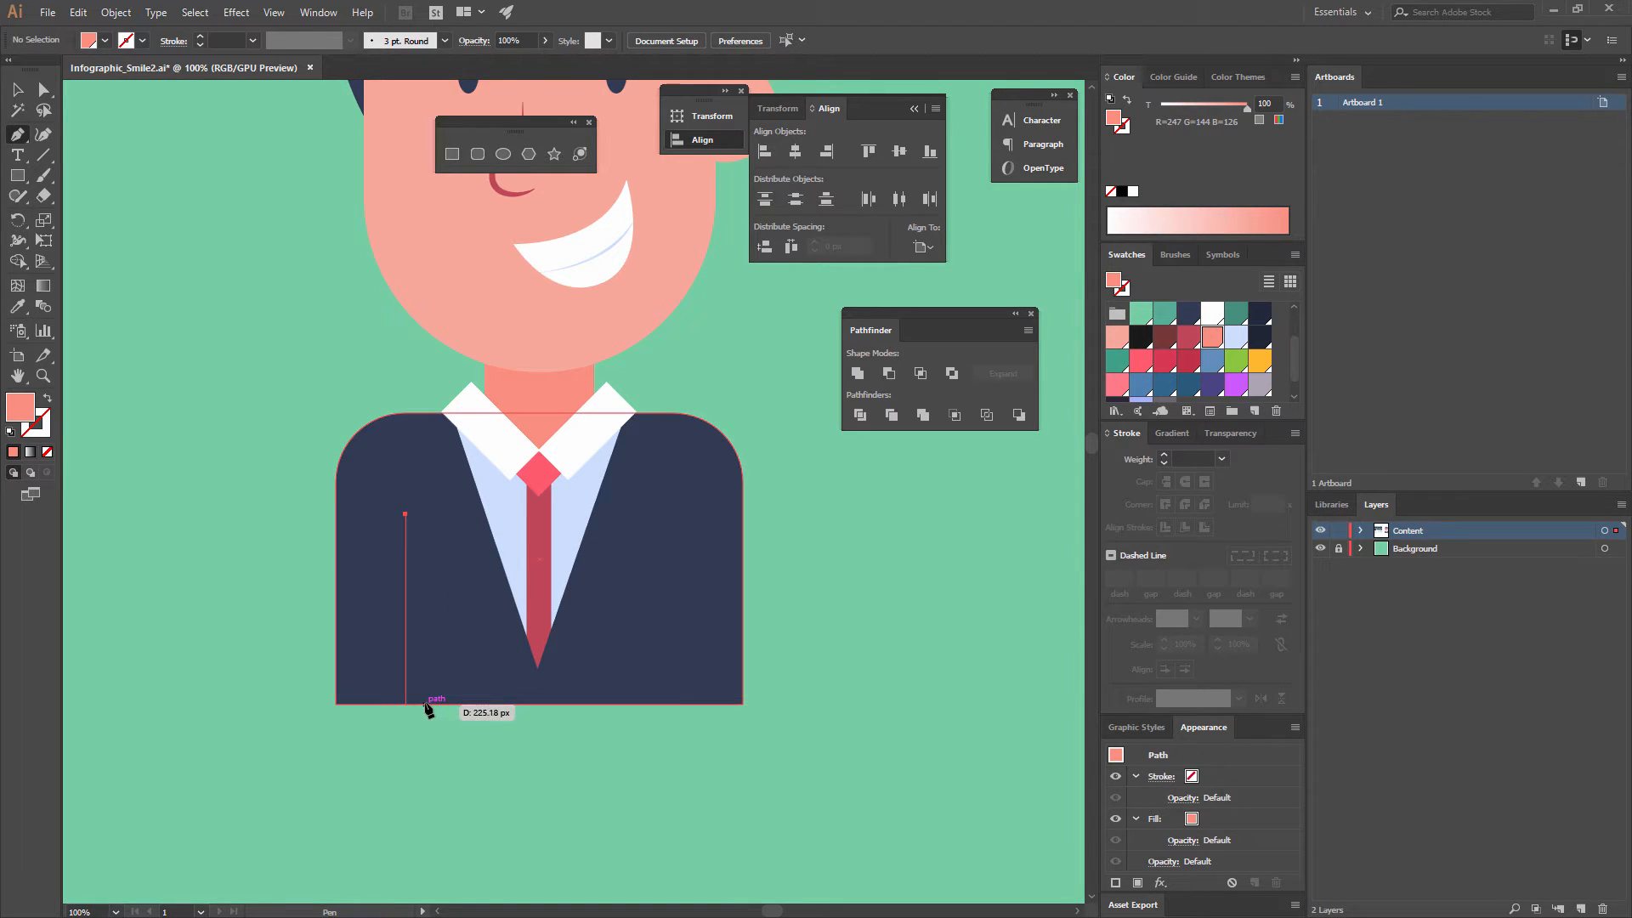
Give the arm line no fill and a 12 pt stroke in the darkest navy swatch (R=33 G=42 B=59).
{"action": "left_click", "coordinate": [47, 398]}
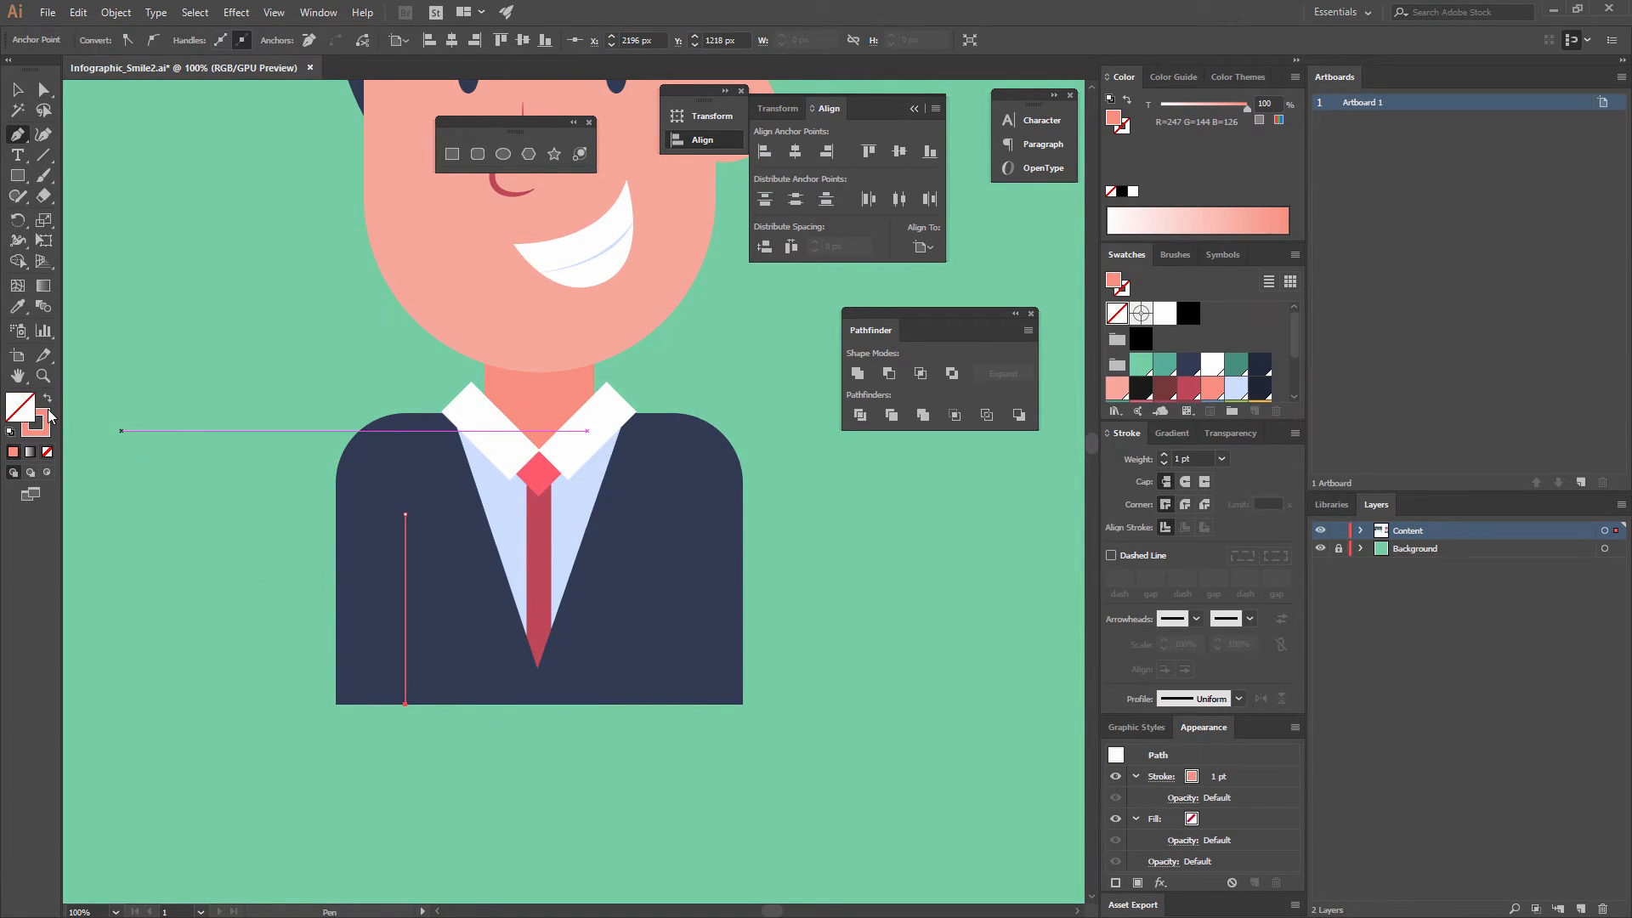
{"action": "left_click", "coordinate": [606, 382]}
{"action": "left_click", "coordinate": [1260, 388]}
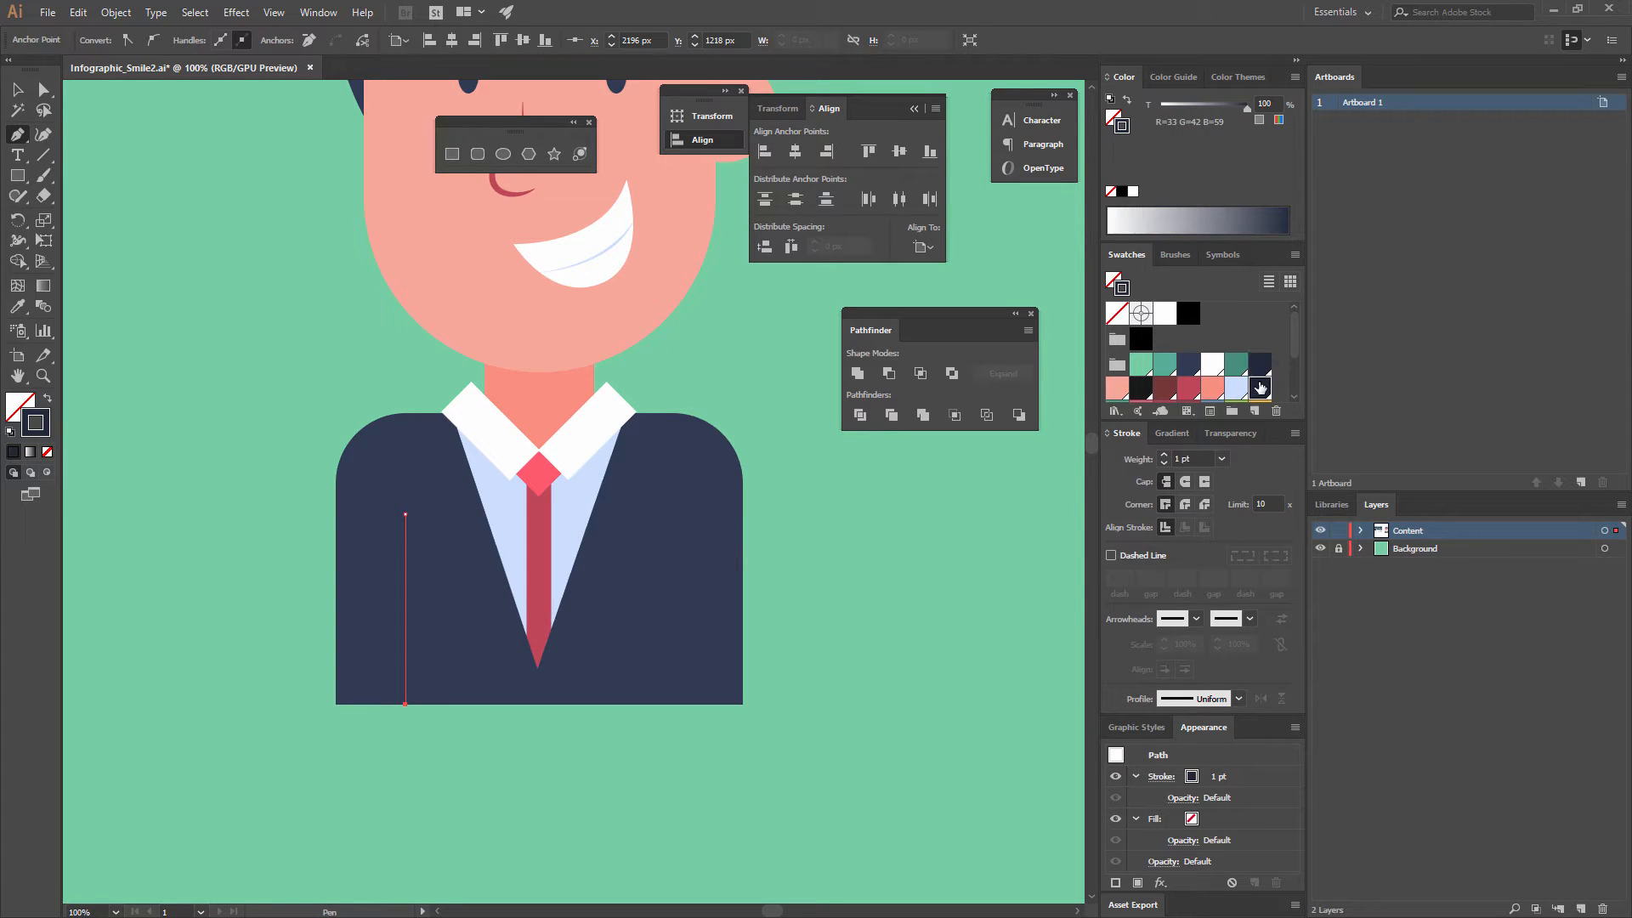
{"action": "left_click", "coordinate": [1223, 460]}
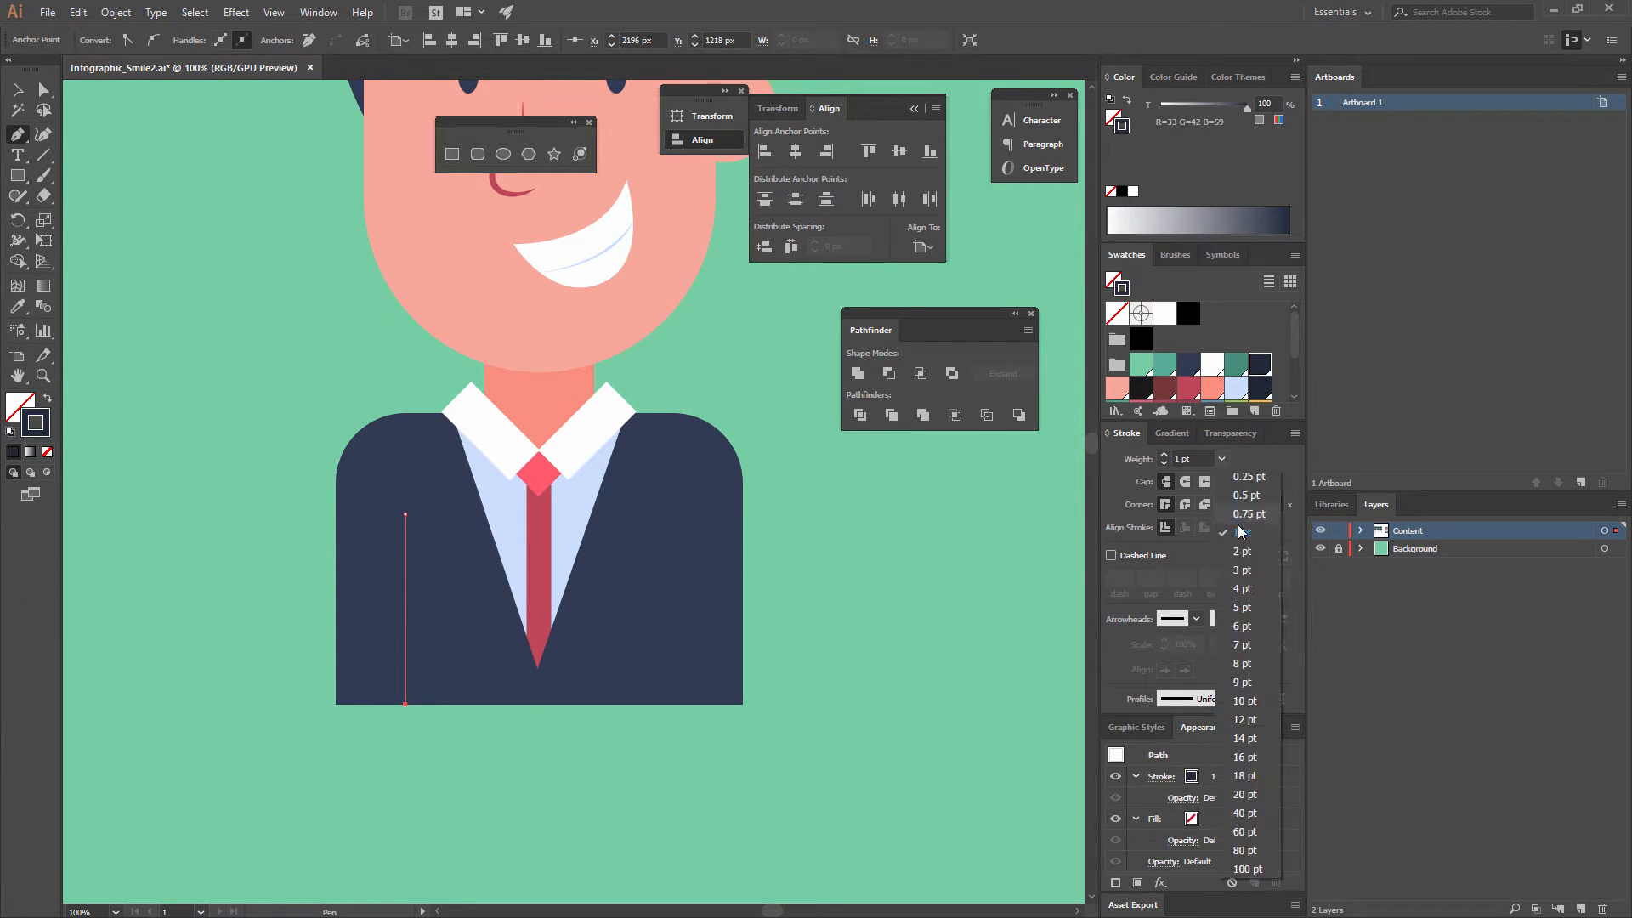
{"action": "left_click", "coordinate": [1244, 721]}
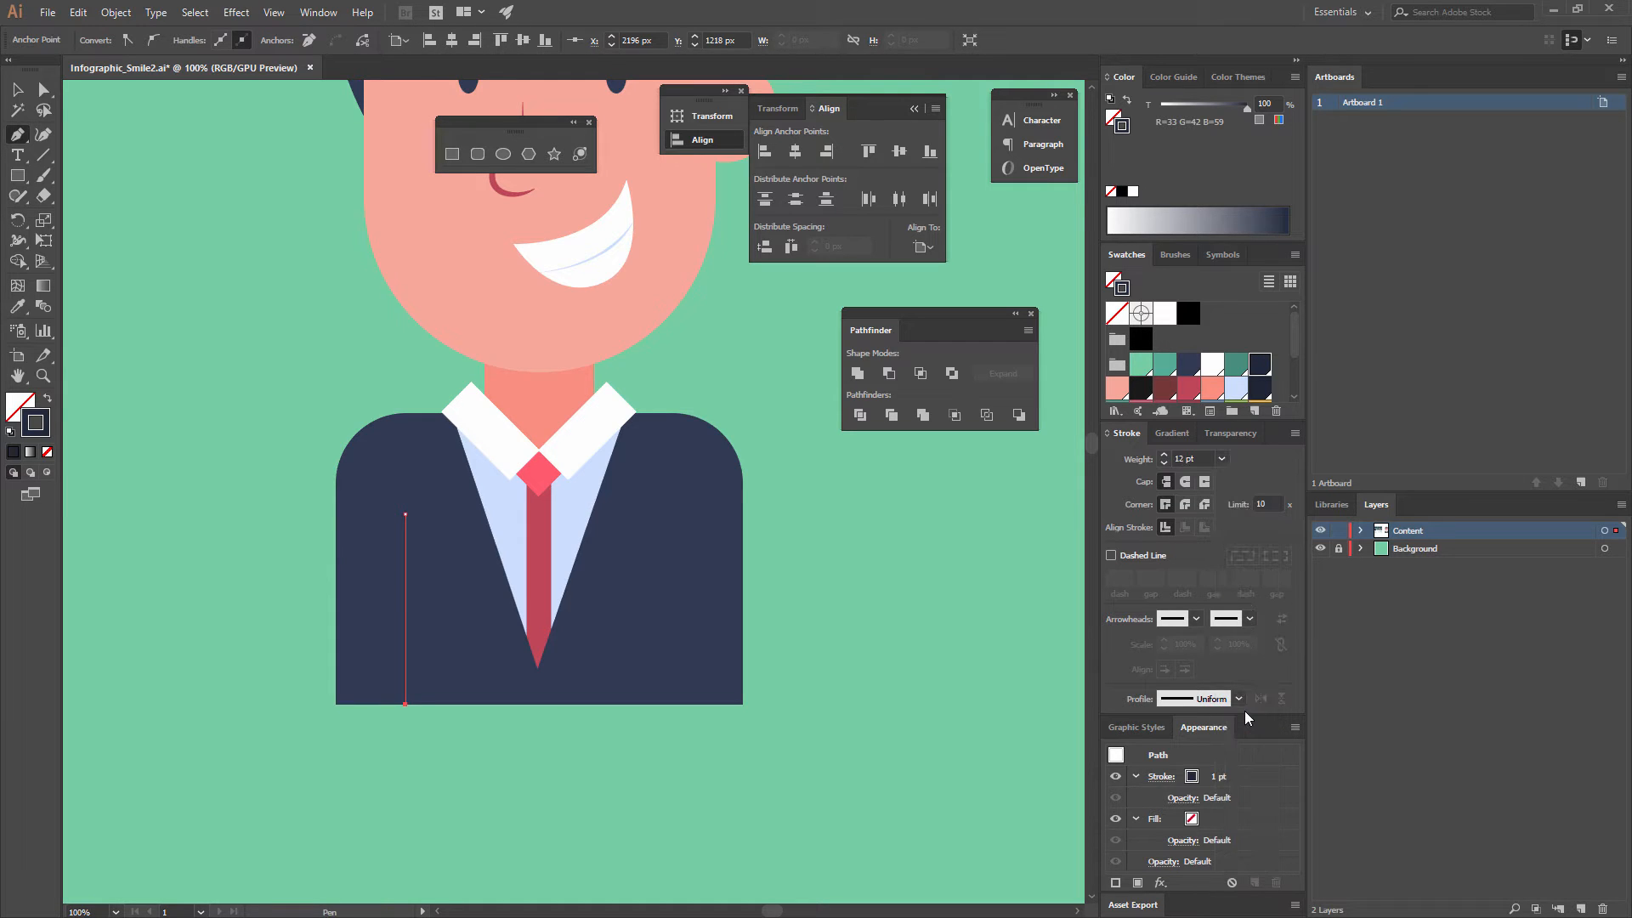
{"action": "key", "text": "v"}
{"action": "left_click", "coordinate": [885, 645]}
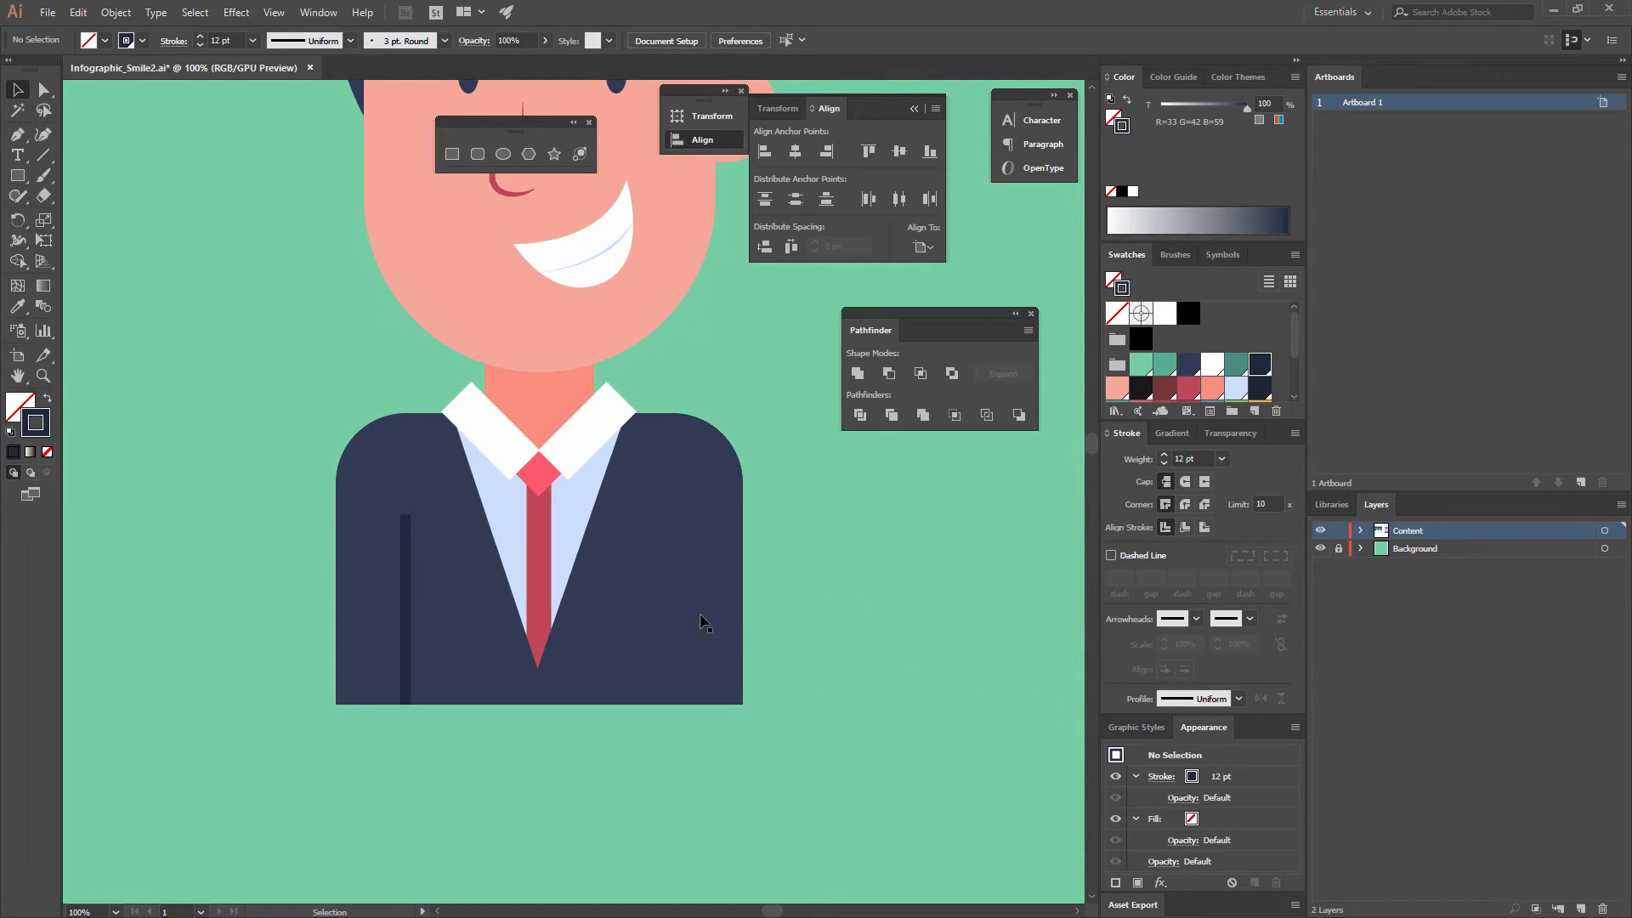
Give the arm line round caps and duplicate it about 318 px across to the torso's right side.
{"action": "left_click", "coordinate": [399, 580]}
{"action": "left_click", "coordinate": [406, 570]}
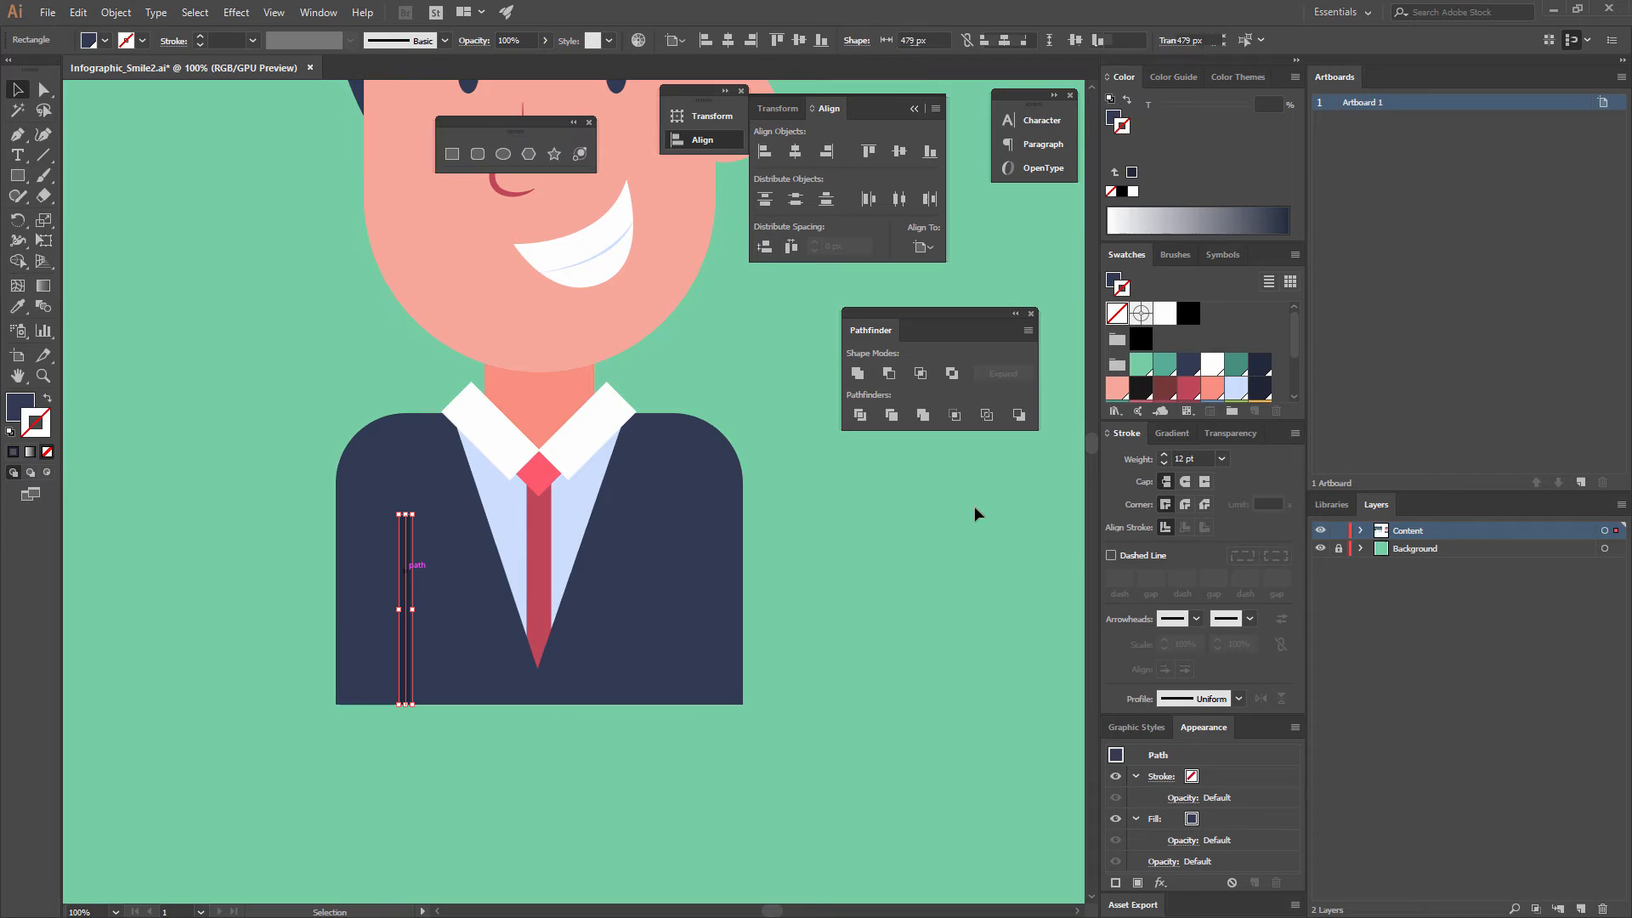
{"action": "left_click", "coordinate": [1189, 485]}
{"action": "left_click", "coordinate": [893, 553]}
{"action": "left_click_drag", "start_coordinate": [416, 615], "coordinate": [678, 590]}
{"action": "left_click", "coordinate": [830, 561]}
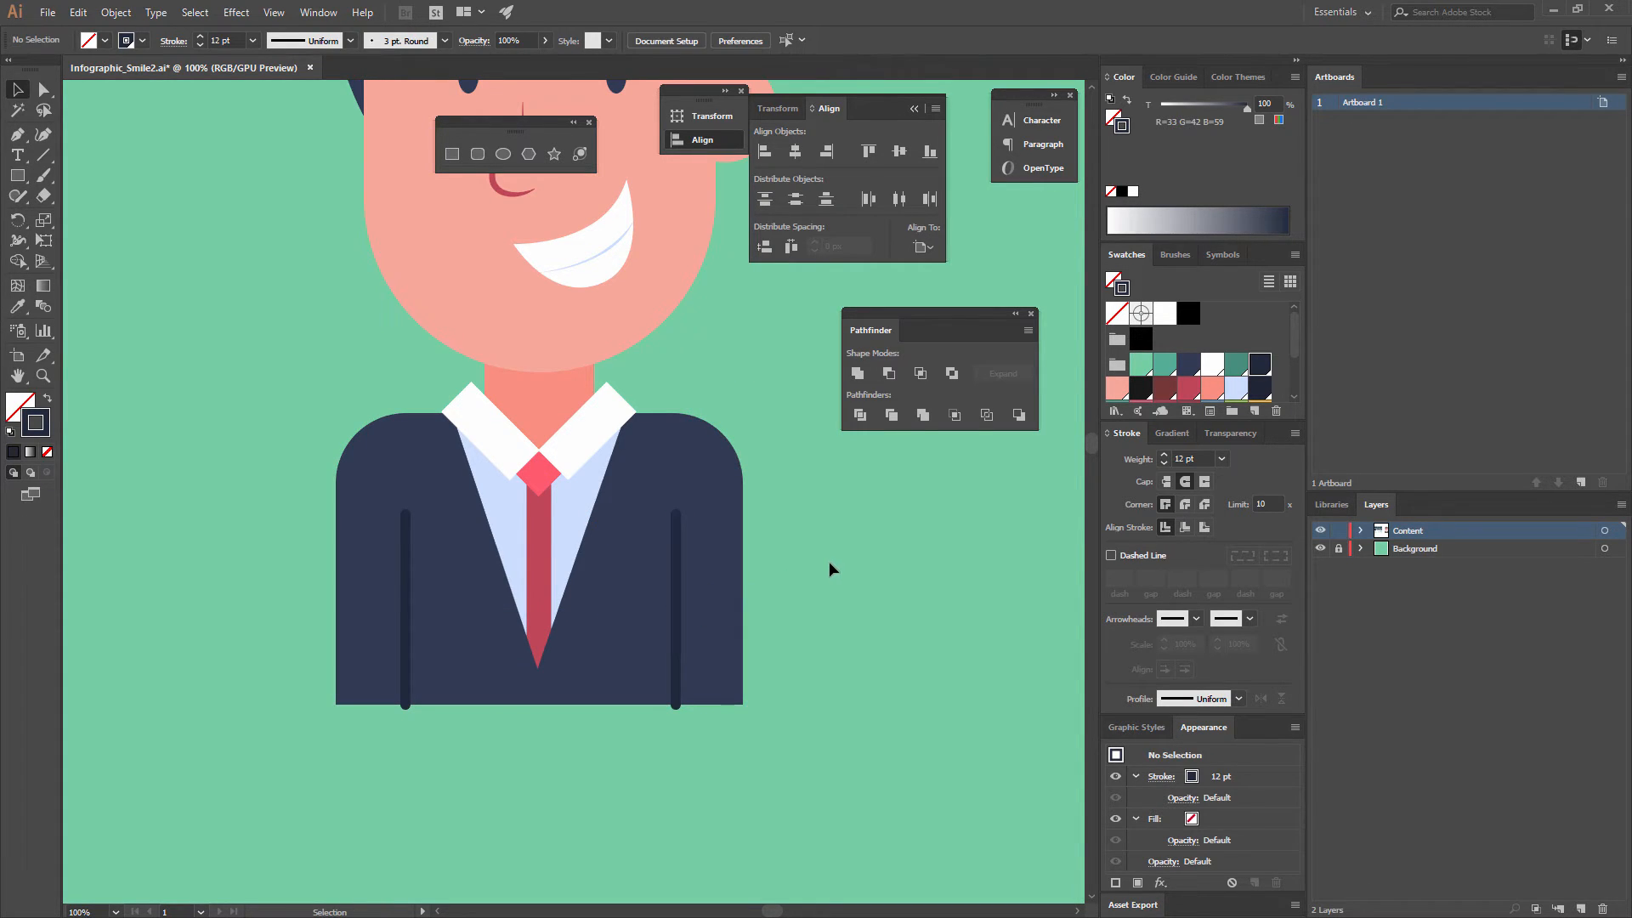
Group the two arm lines and centre the group horizontally on the torso.
{"action": "left_click", "coordinate": [660, 600]}
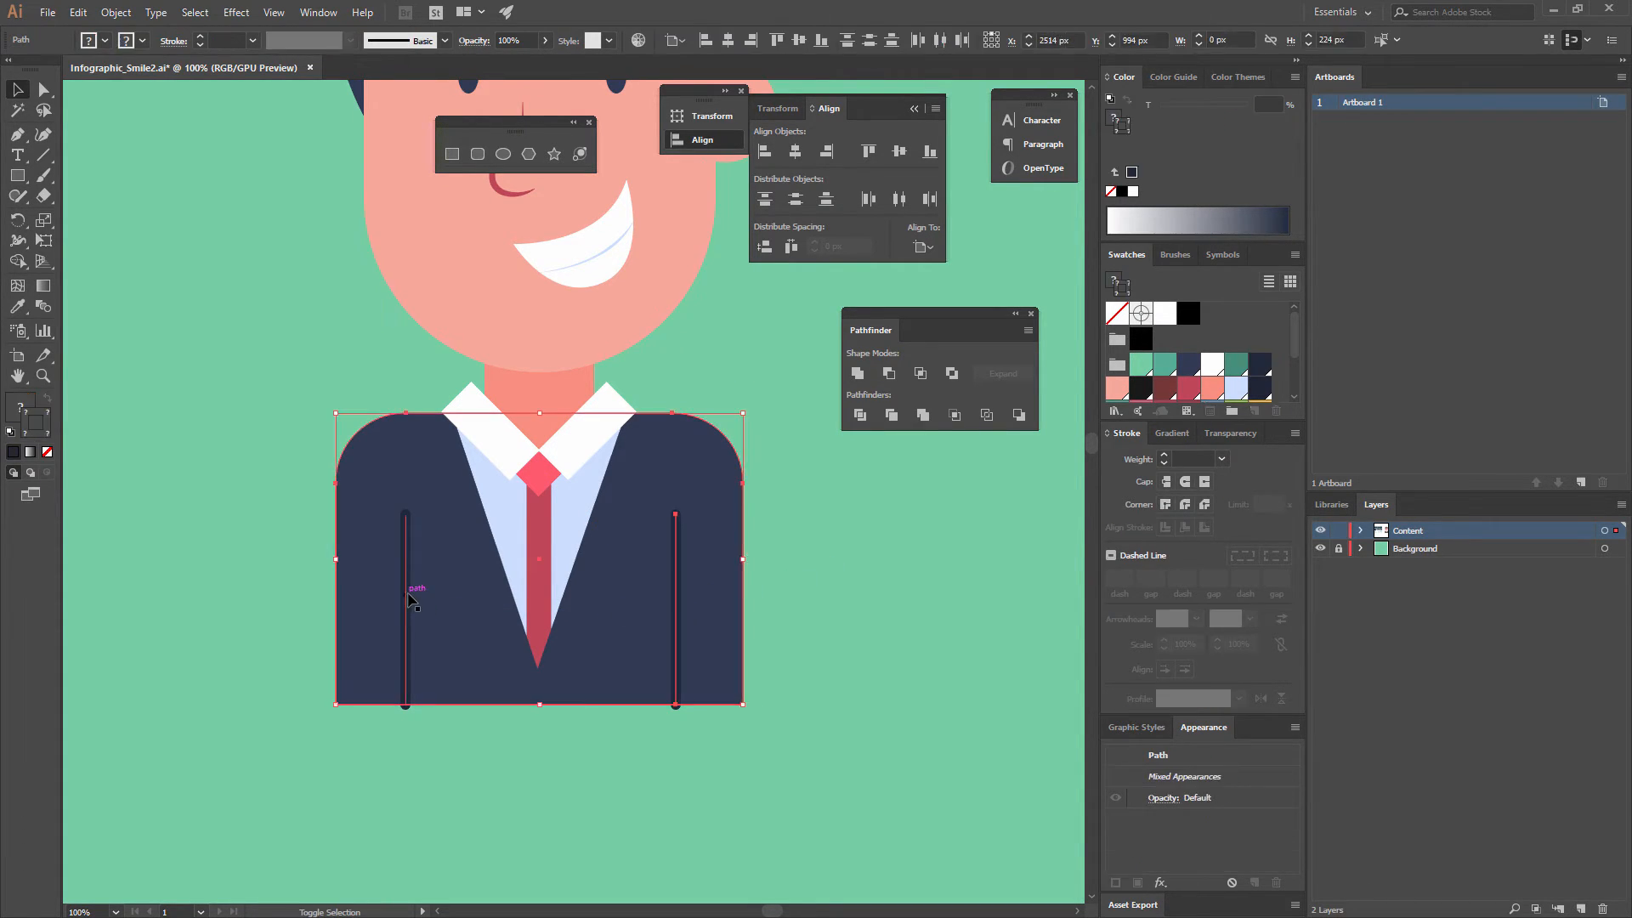
{"action": "left_click", "coordinate": [408, 597], "text": "shift"}
{"action": "key", "text": "ctrl+g"}
{"action": "left_click", "coordinate": [719, 473], "text": "shift"}
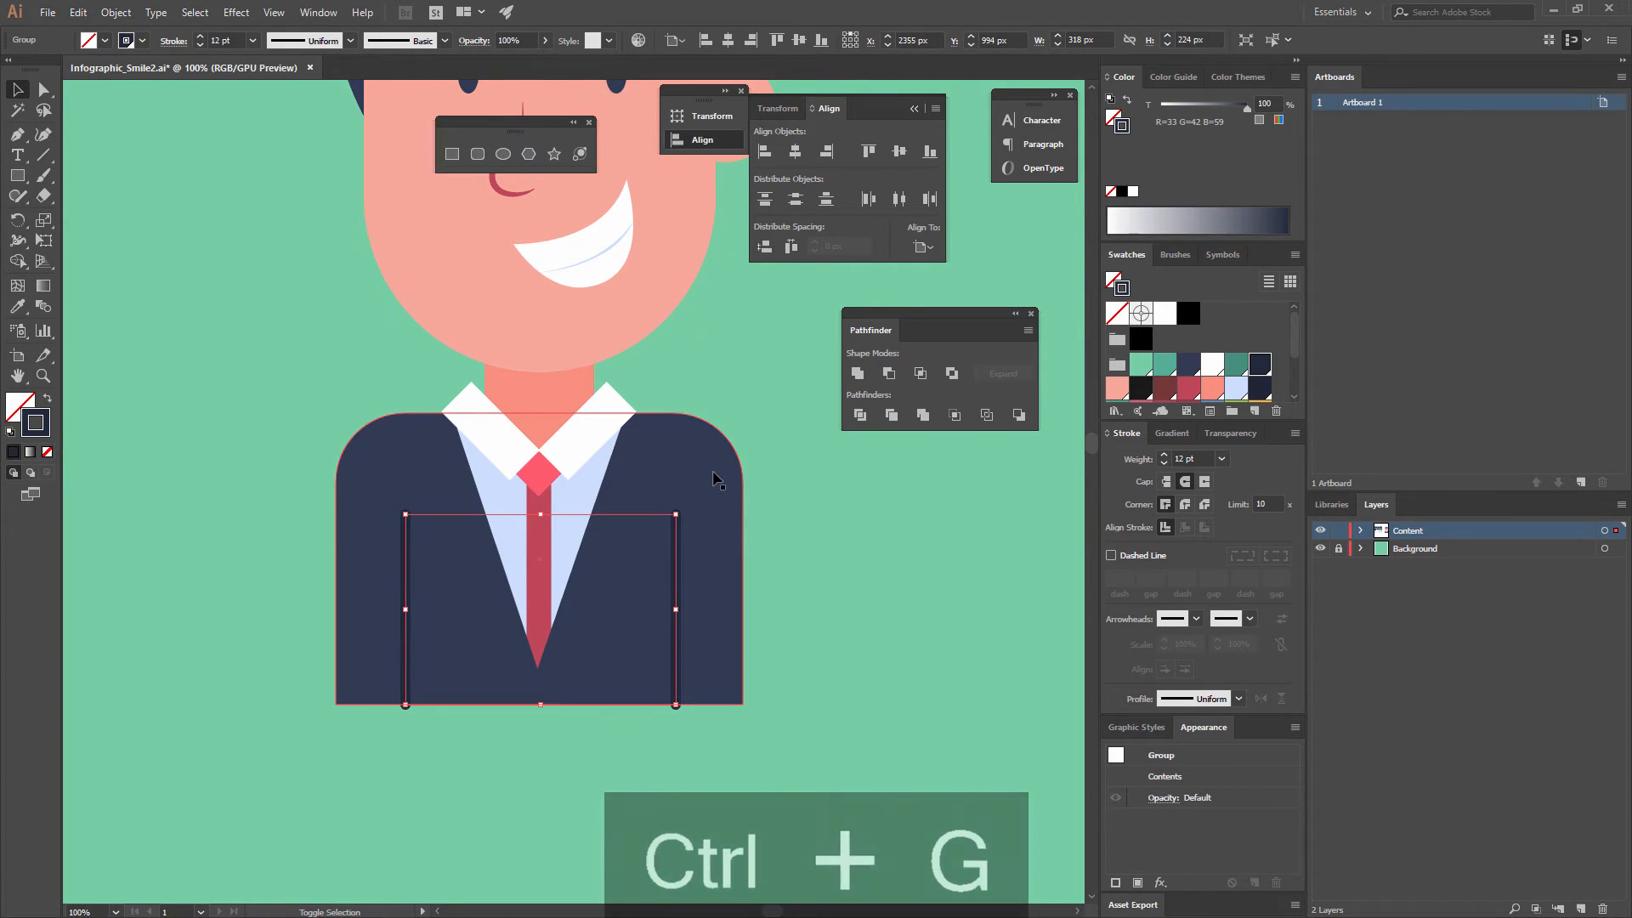
{"action": "left_click", "coordinate": [794, 153]}
{"action": "left_click", "coordinate": [732, 375]}
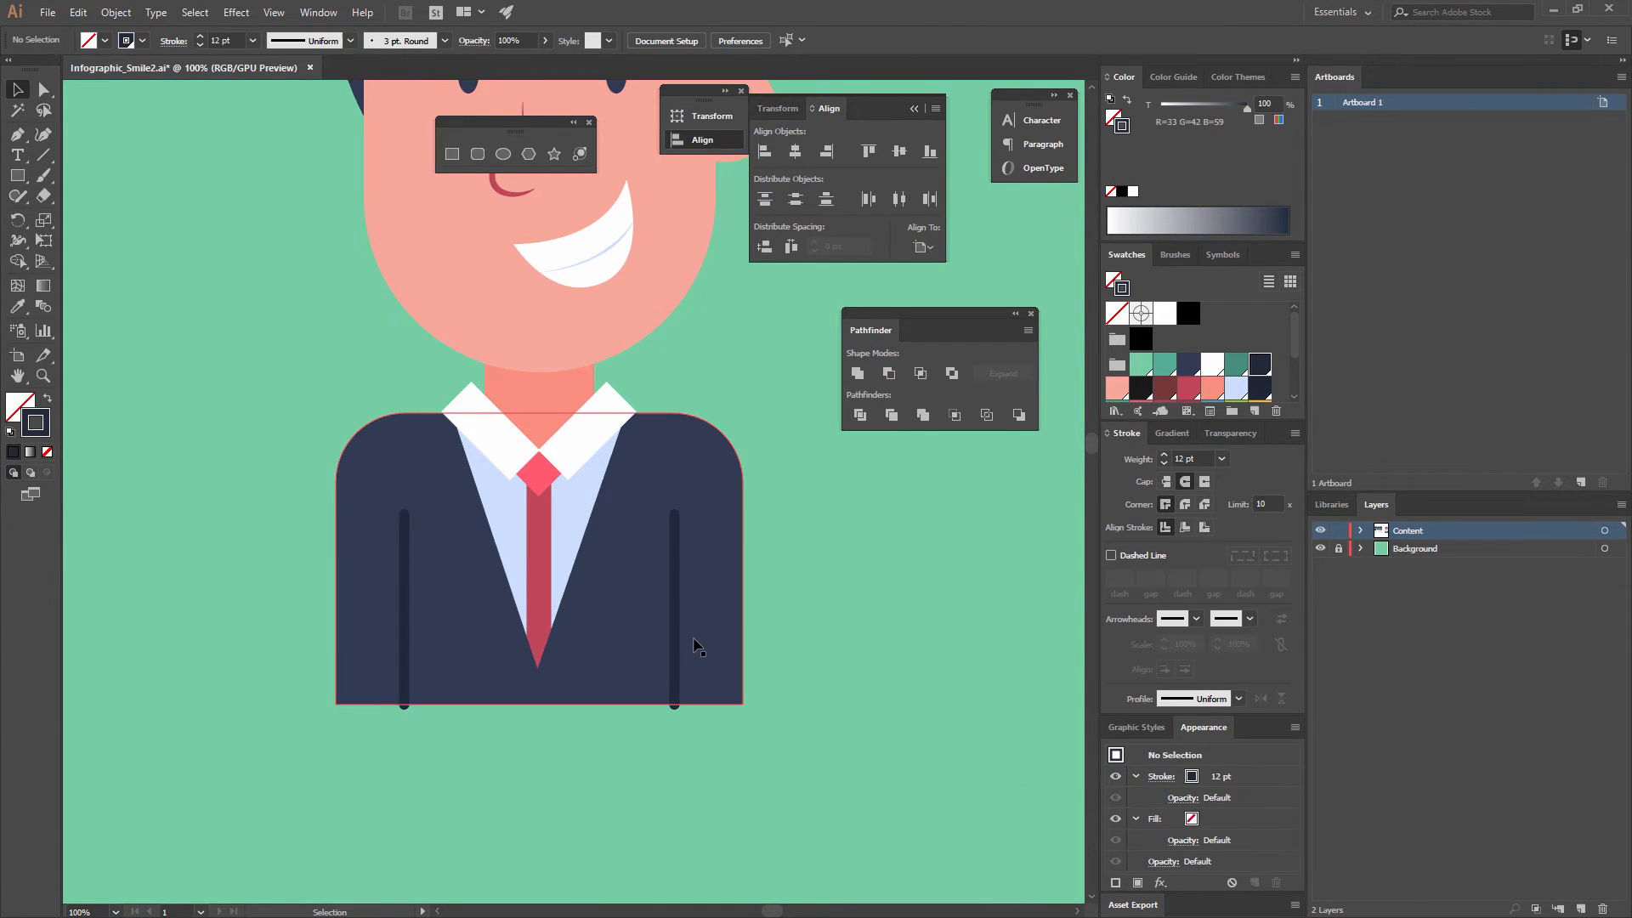
Cut the arm line group, paste it in place within the torso using Draw Inside, and return to normal drawing mode.
{"action": "left_click", "coordinate": [674, 625]}
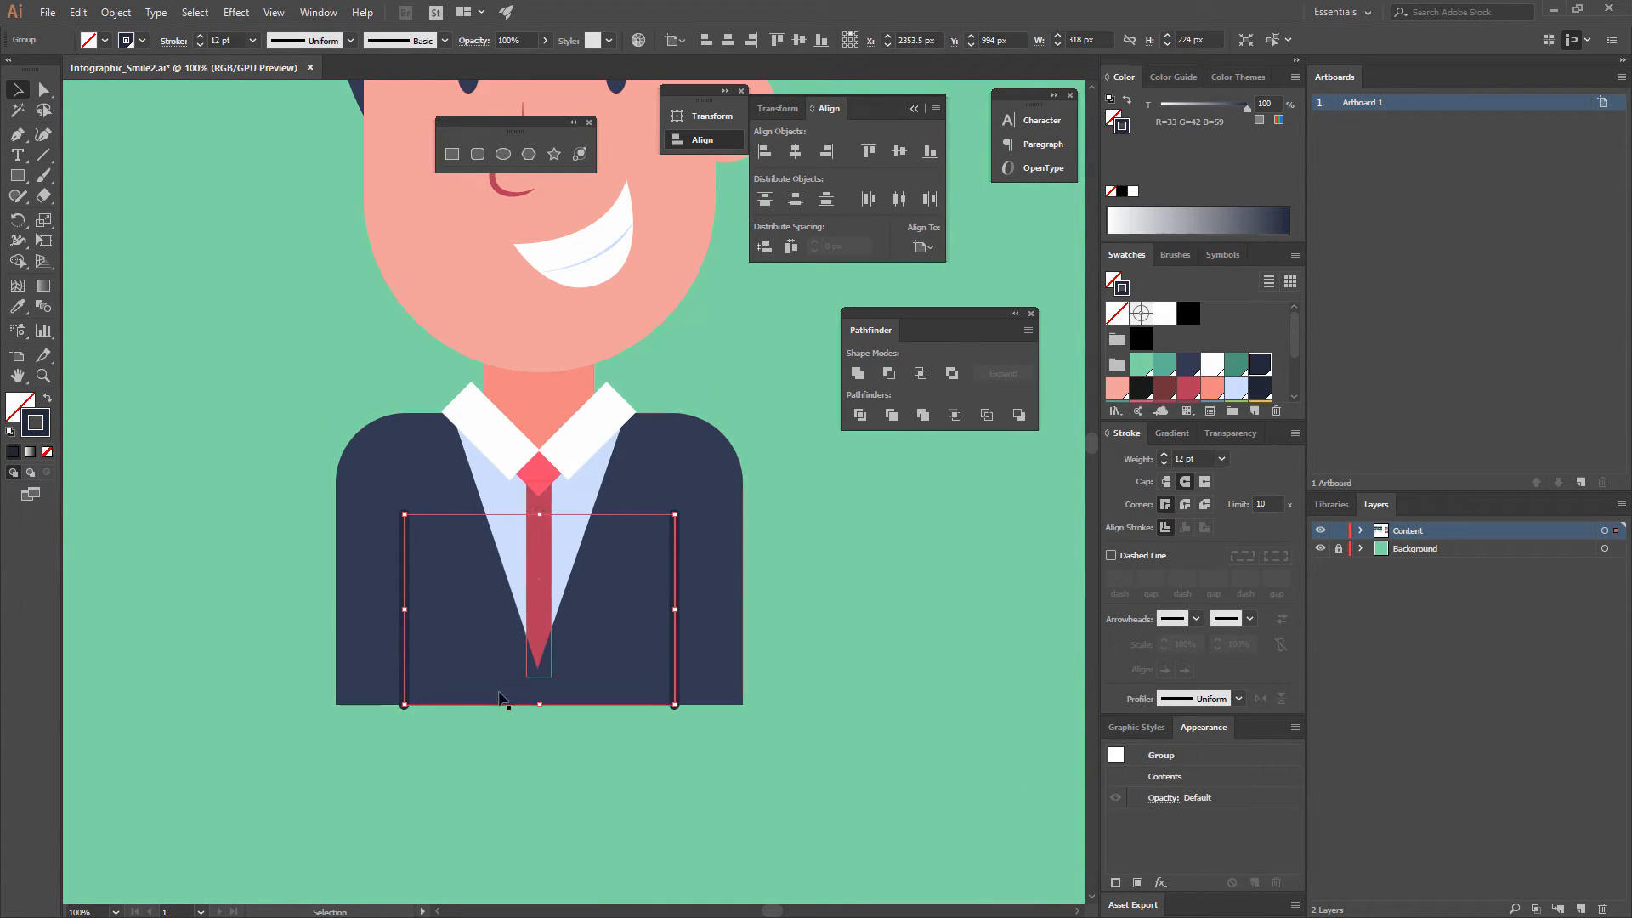
{"action": "left_click", "coordinate": [693, 719]}
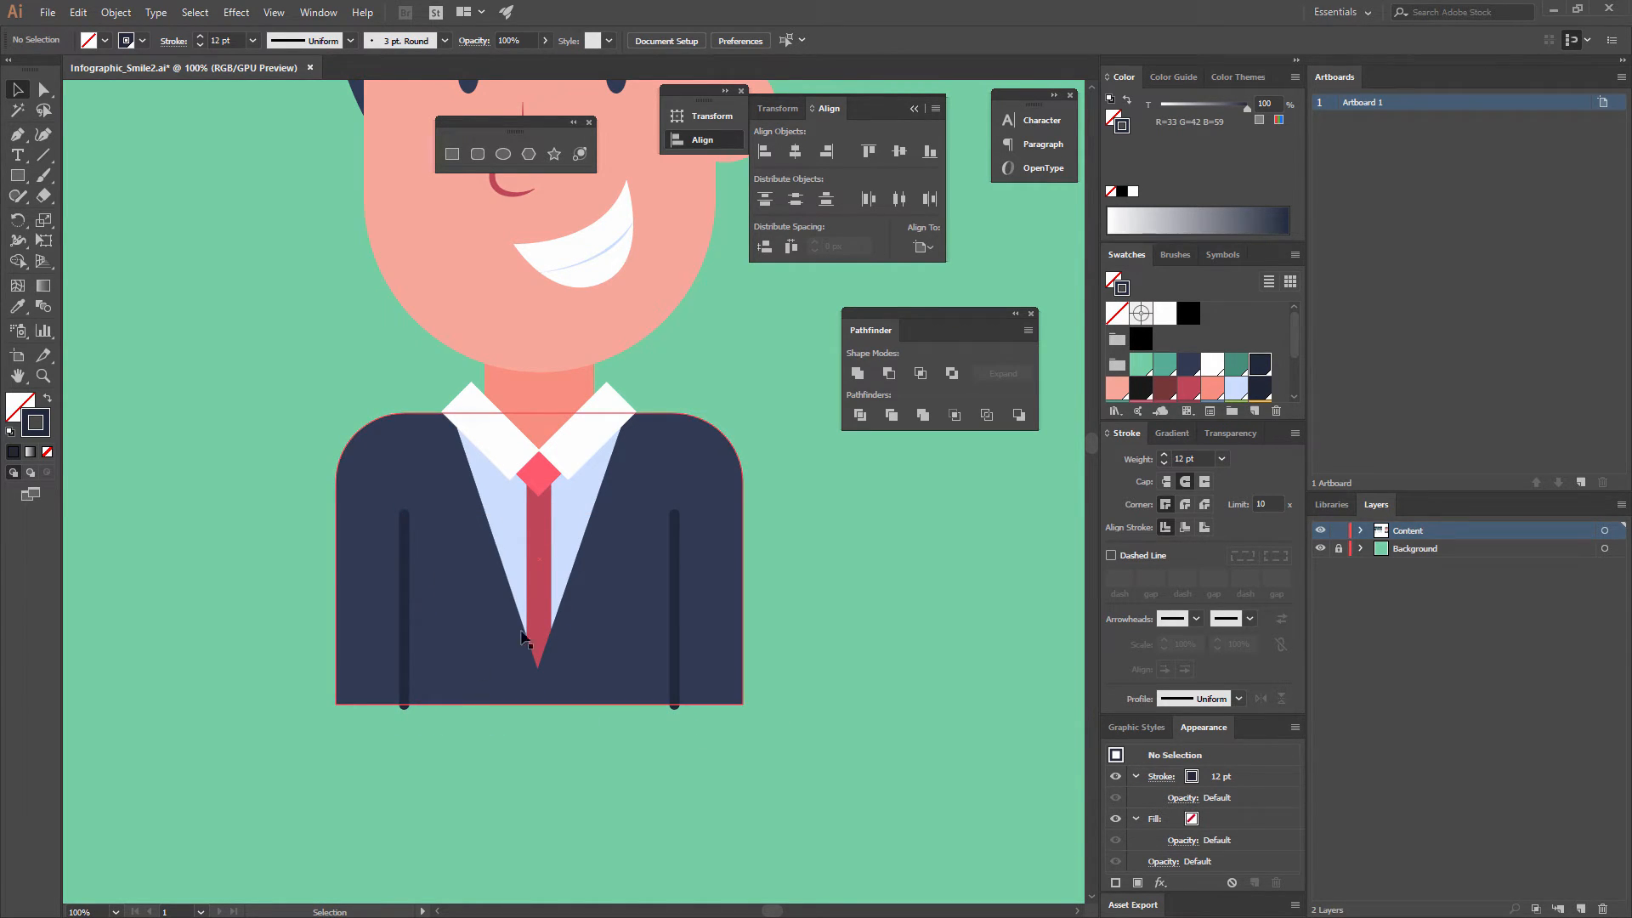
{"action": "left_click", "coordinate": [405, 525]}
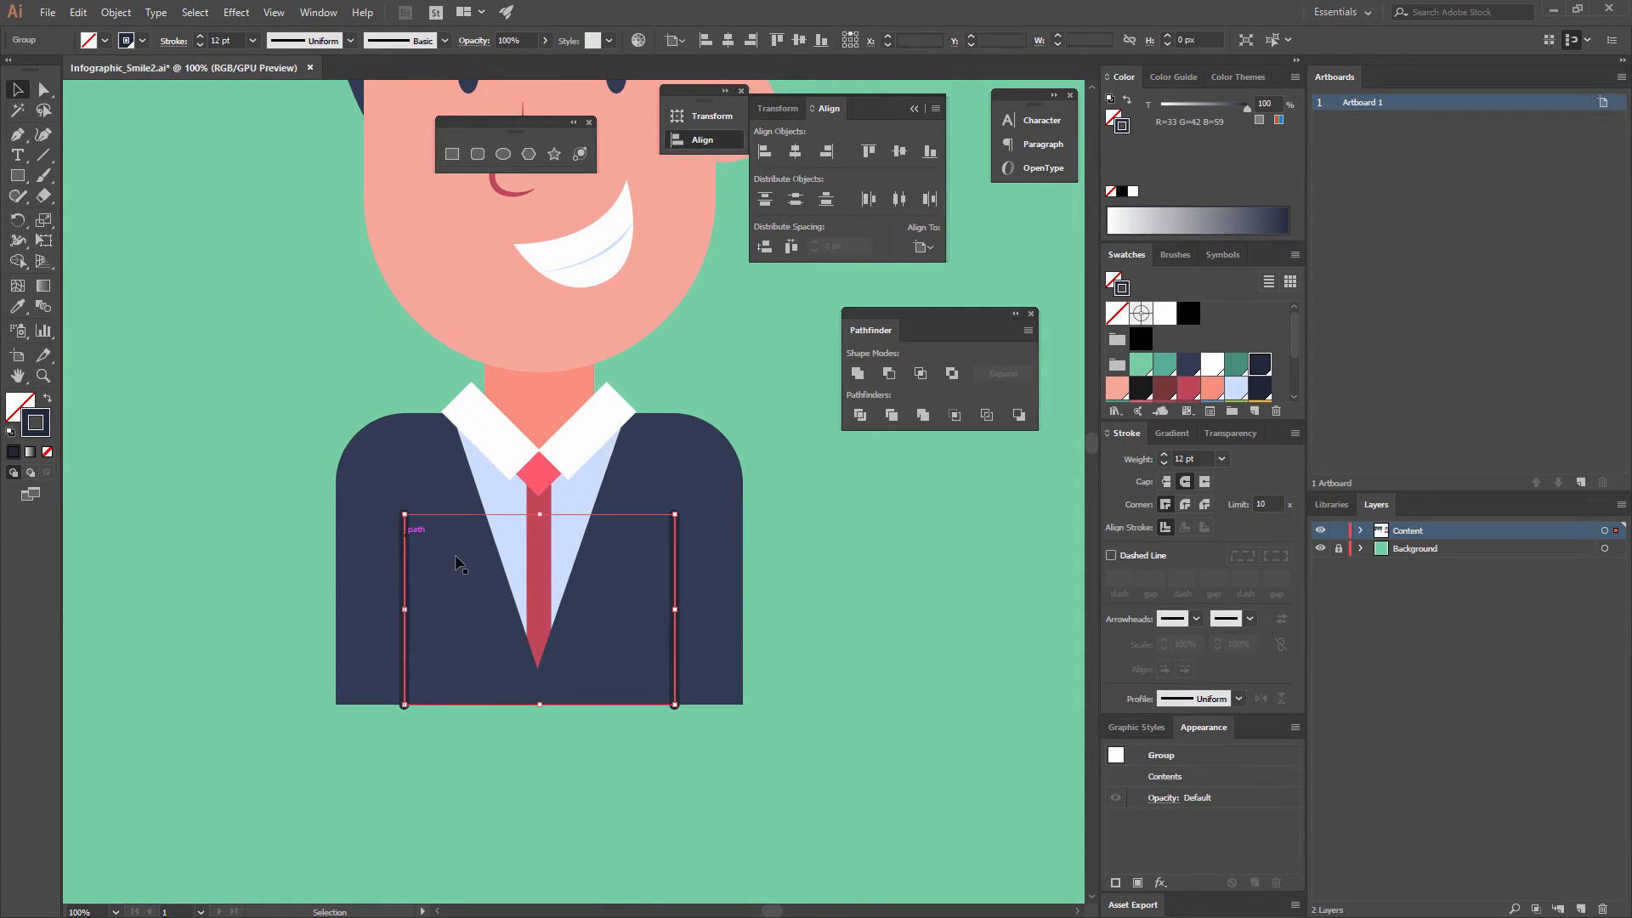
{"action": "key", "text": "ctrl+x"}
{"action": "left_click", "coordinate": [386, 525]}
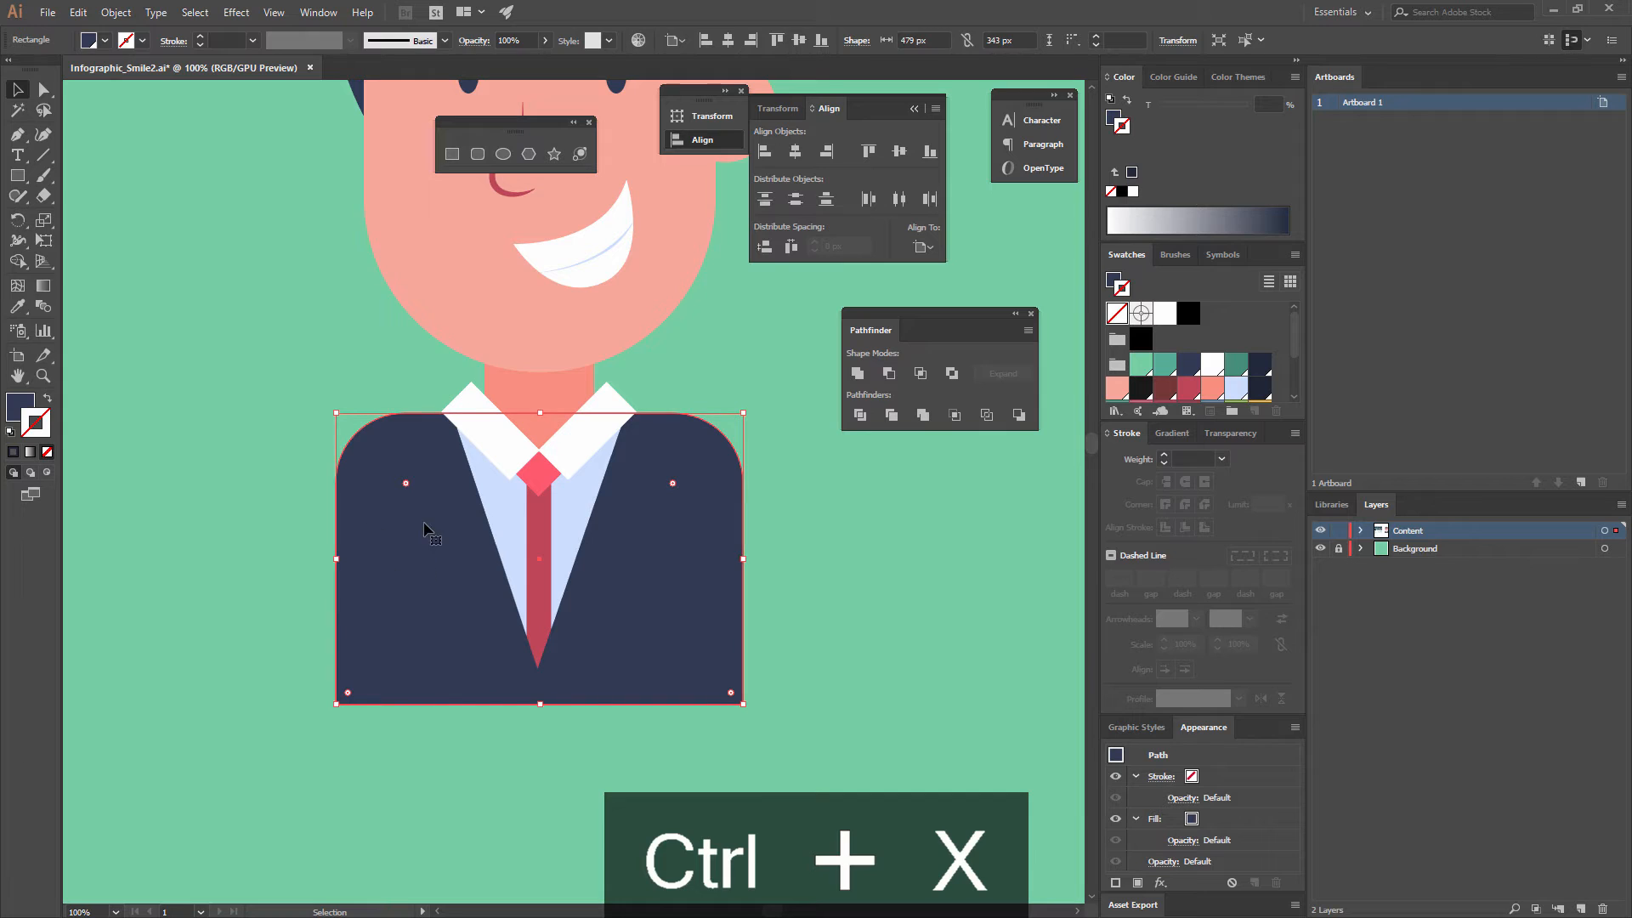
{"action": "left_click", "coordinate": [47, 471]}
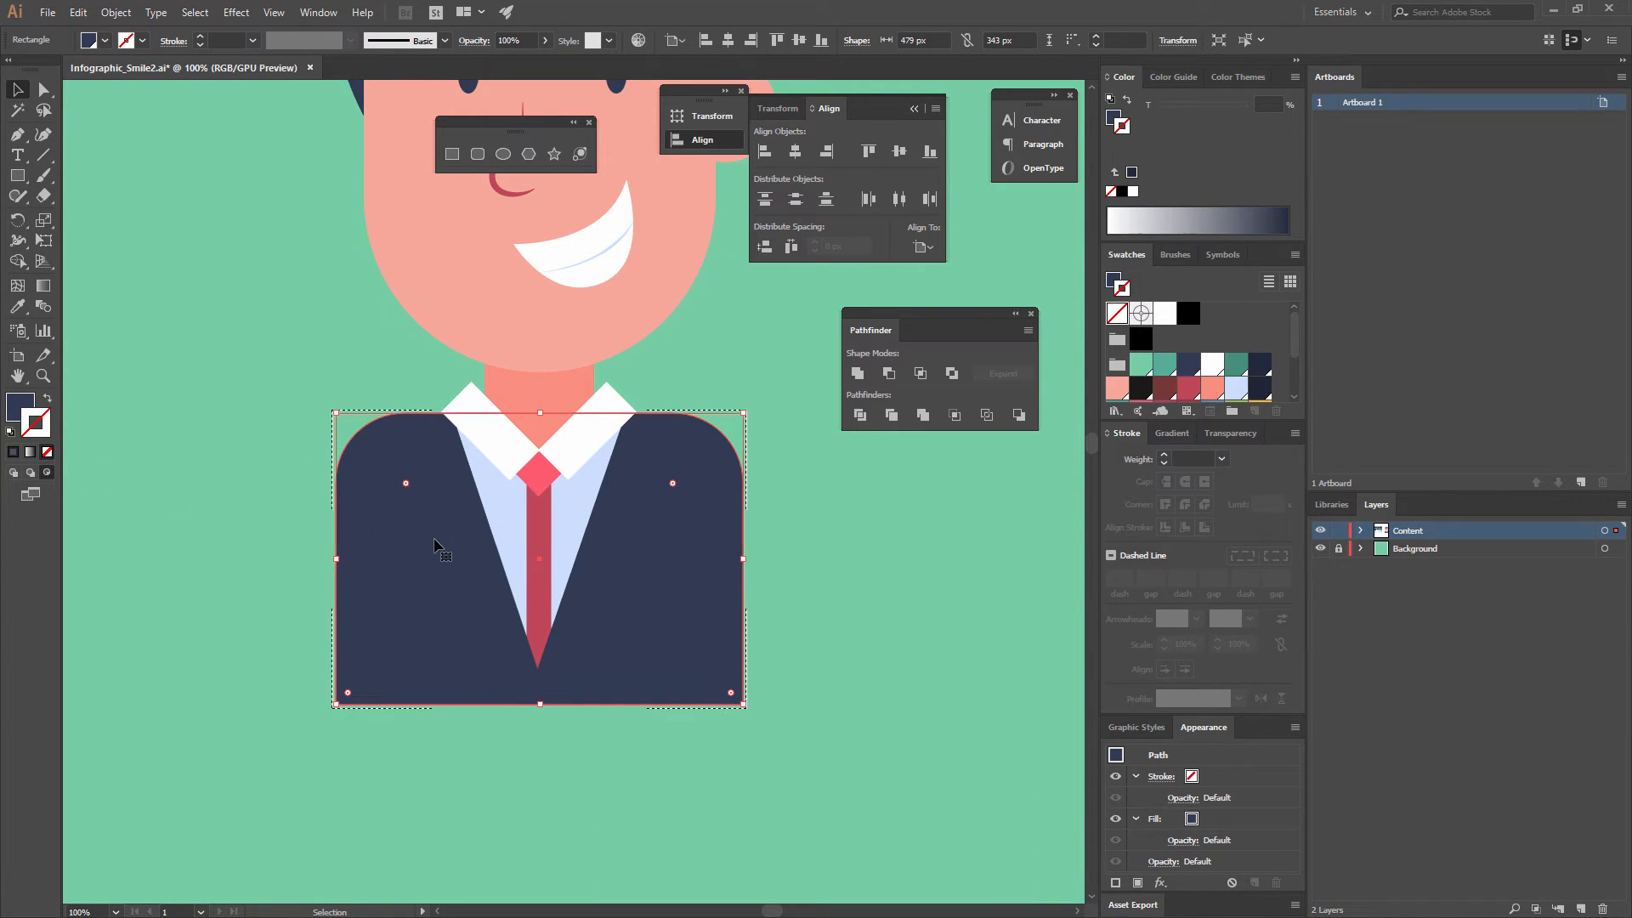
{"action": "key", "text": "ctrl+shift+v"}
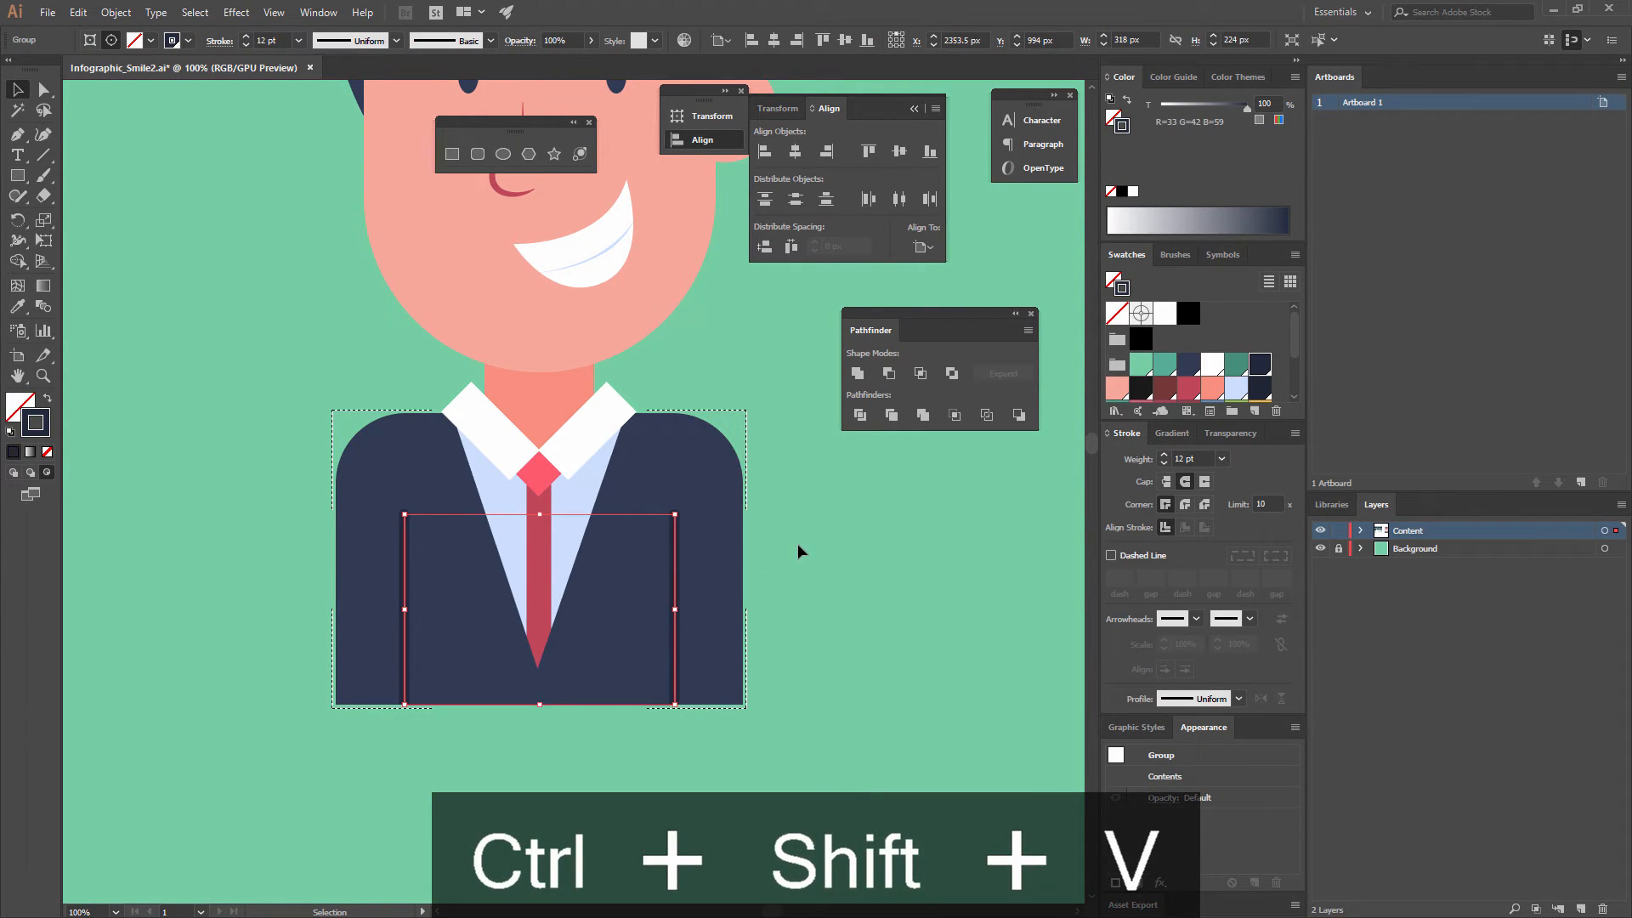
{"action": "left_click", "coordinate": [798, 543]}
{"action": "key", "text": "shift+d"}
Select all the head artwork and scale it down proportionally to about 475 × 583 px.
{"action": "key", "text": "ctrl+minus"}
{"action": "key", "text": "ctrl+minus"}
{"action": "key", "text": "ctrl+minus"}
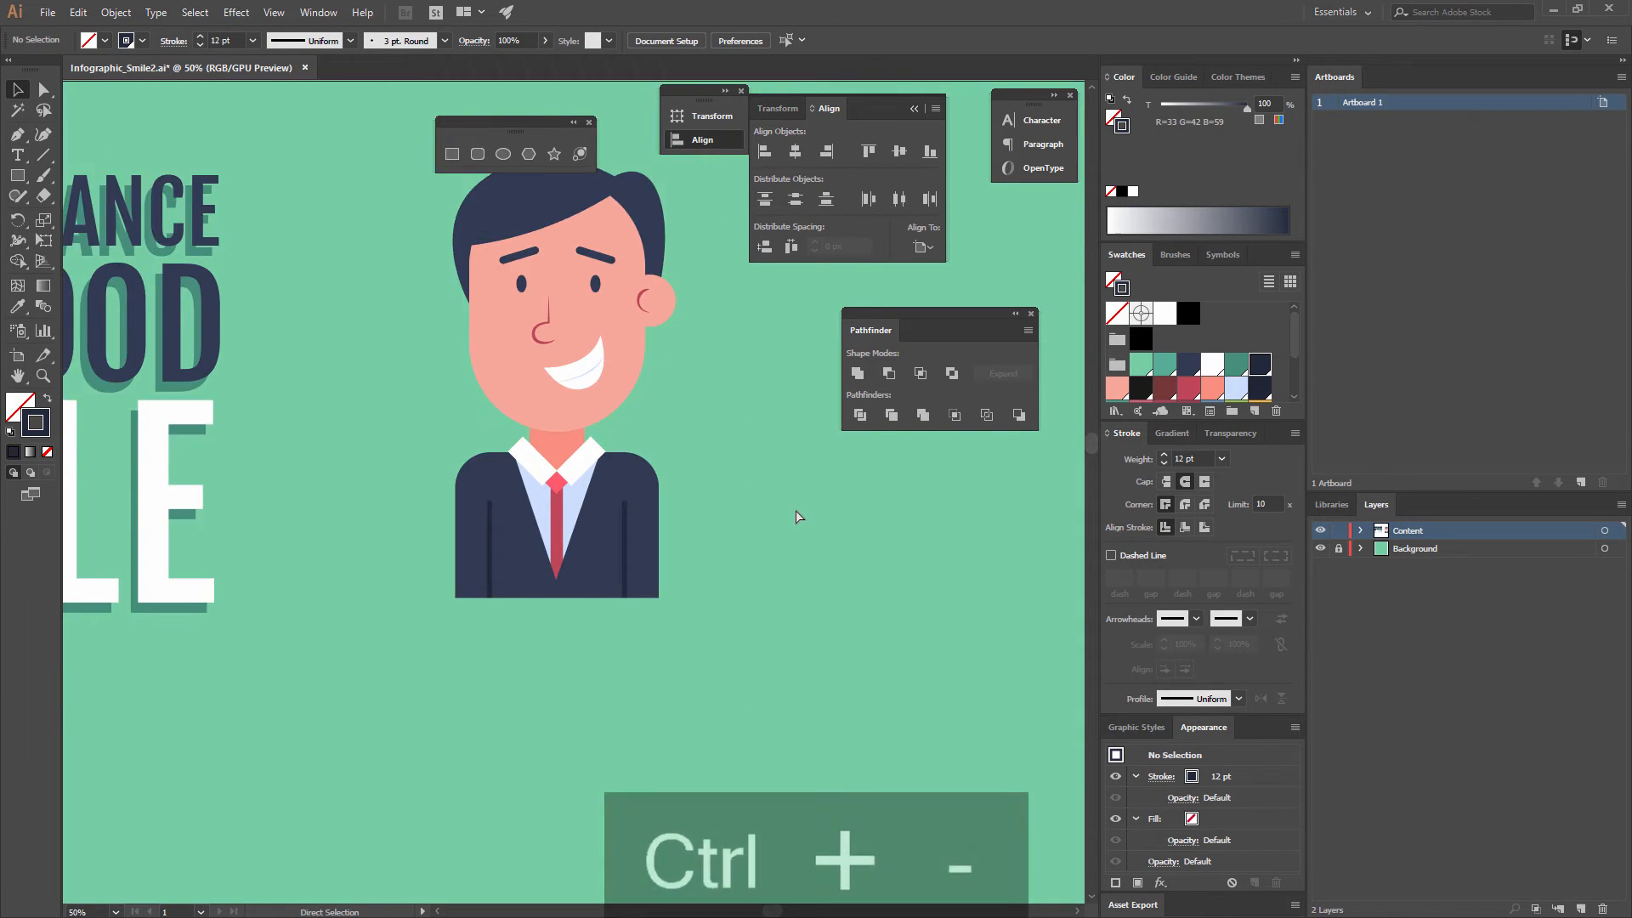
{"action": "key", "text": "ctrl+equal"}
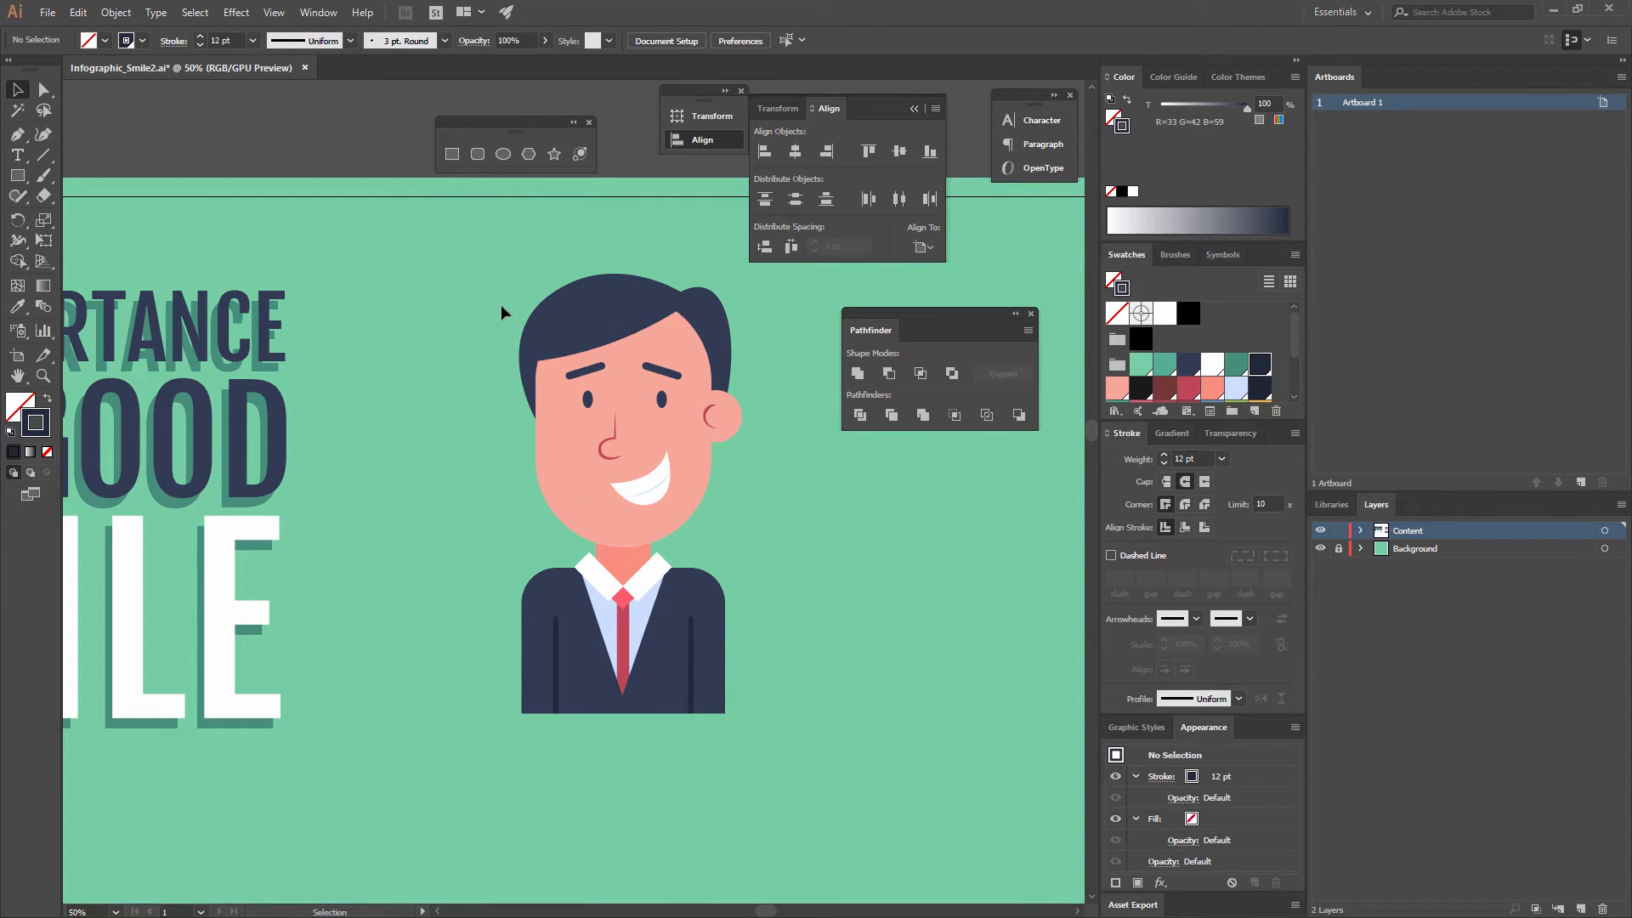
{"action": "left_click_drag", "start_coordinate": [736, 488], "coordinate": [734, 485]}
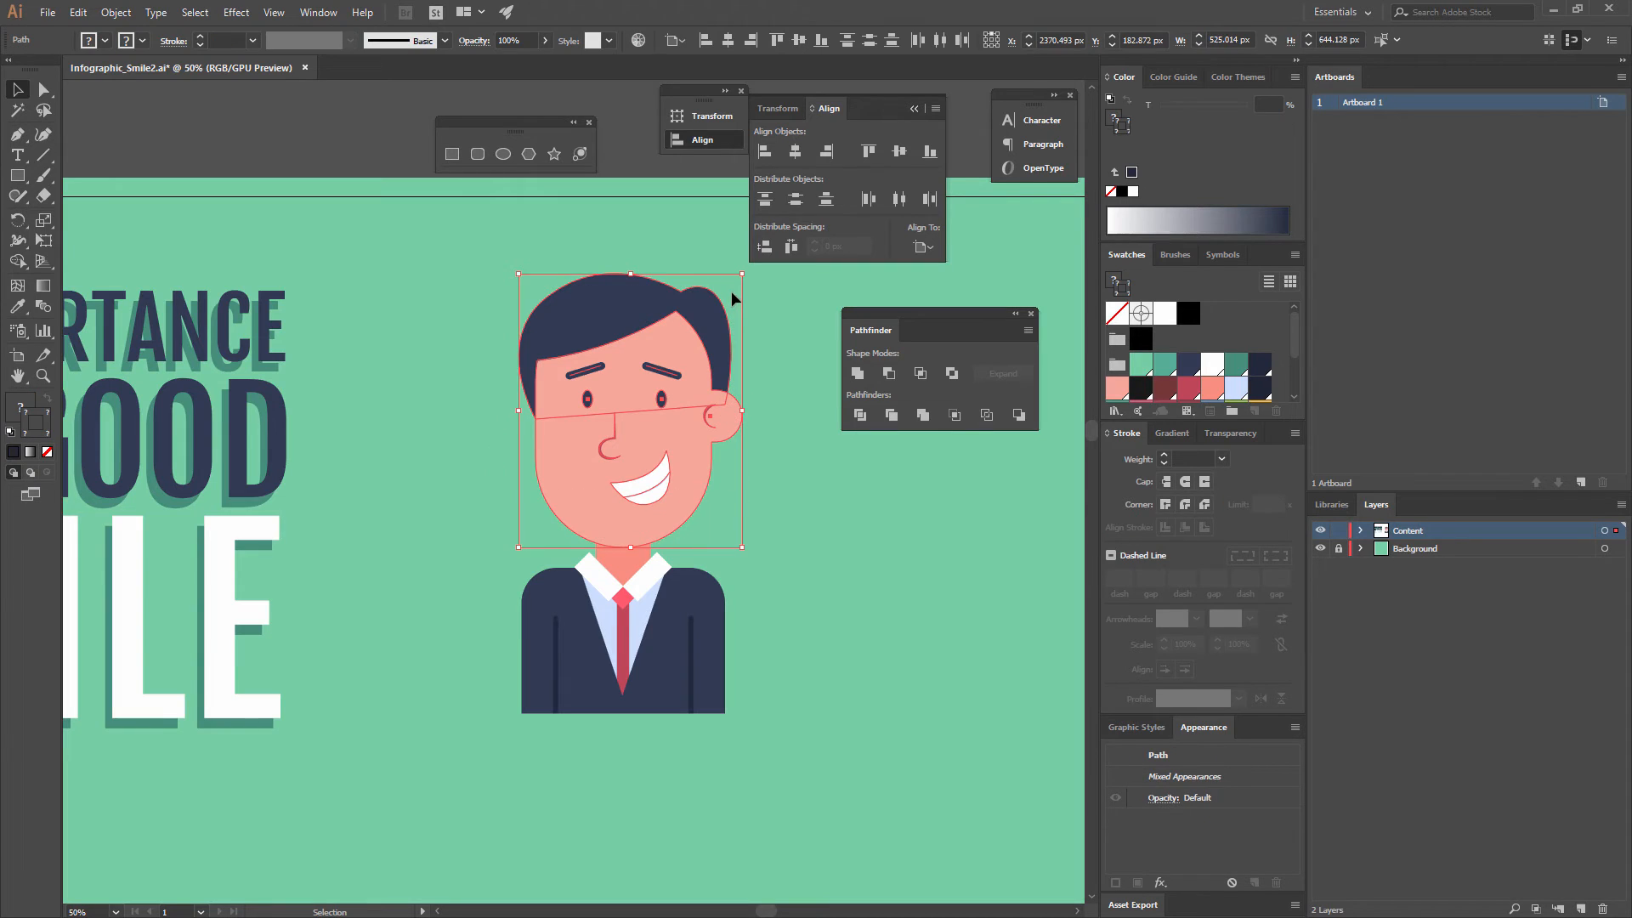
{"action": "left_click_drag", "start_coordinate": [743, 277], "coordinate": [733, 282]}
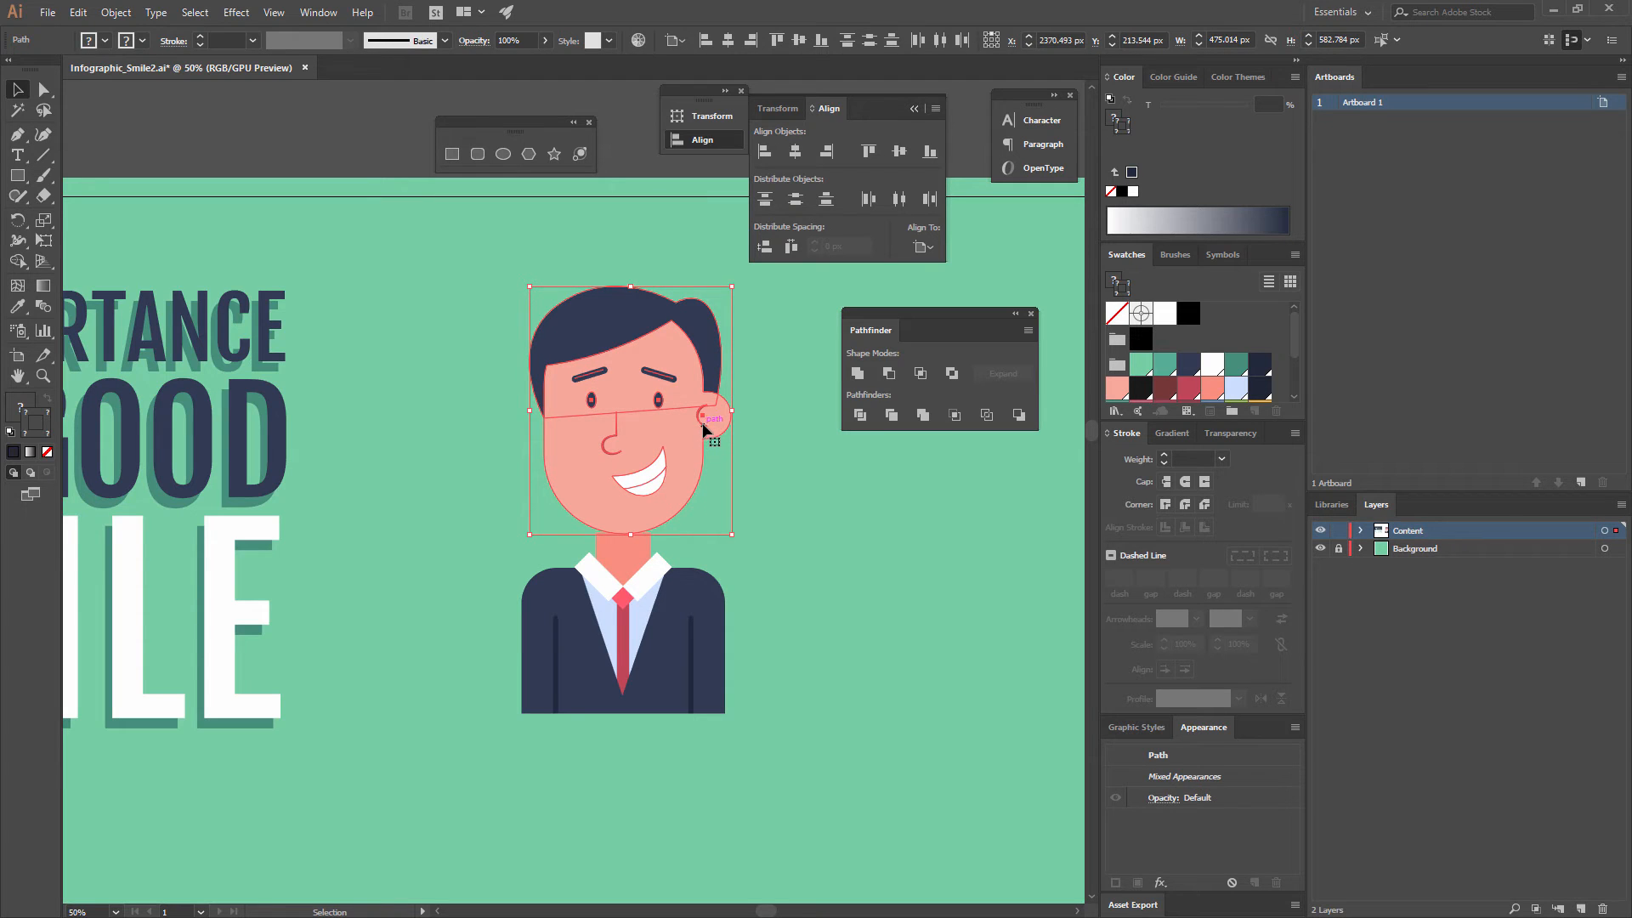
Reduce the head artwork further to about 445 × 546 px and move it down onto the neck, centred over the torso.
{"action": "left_click_drag", "start_coordinate": [706, 429], "coordinate": [523, 387]}
{"action": "key", "text": "ctrl+z"}
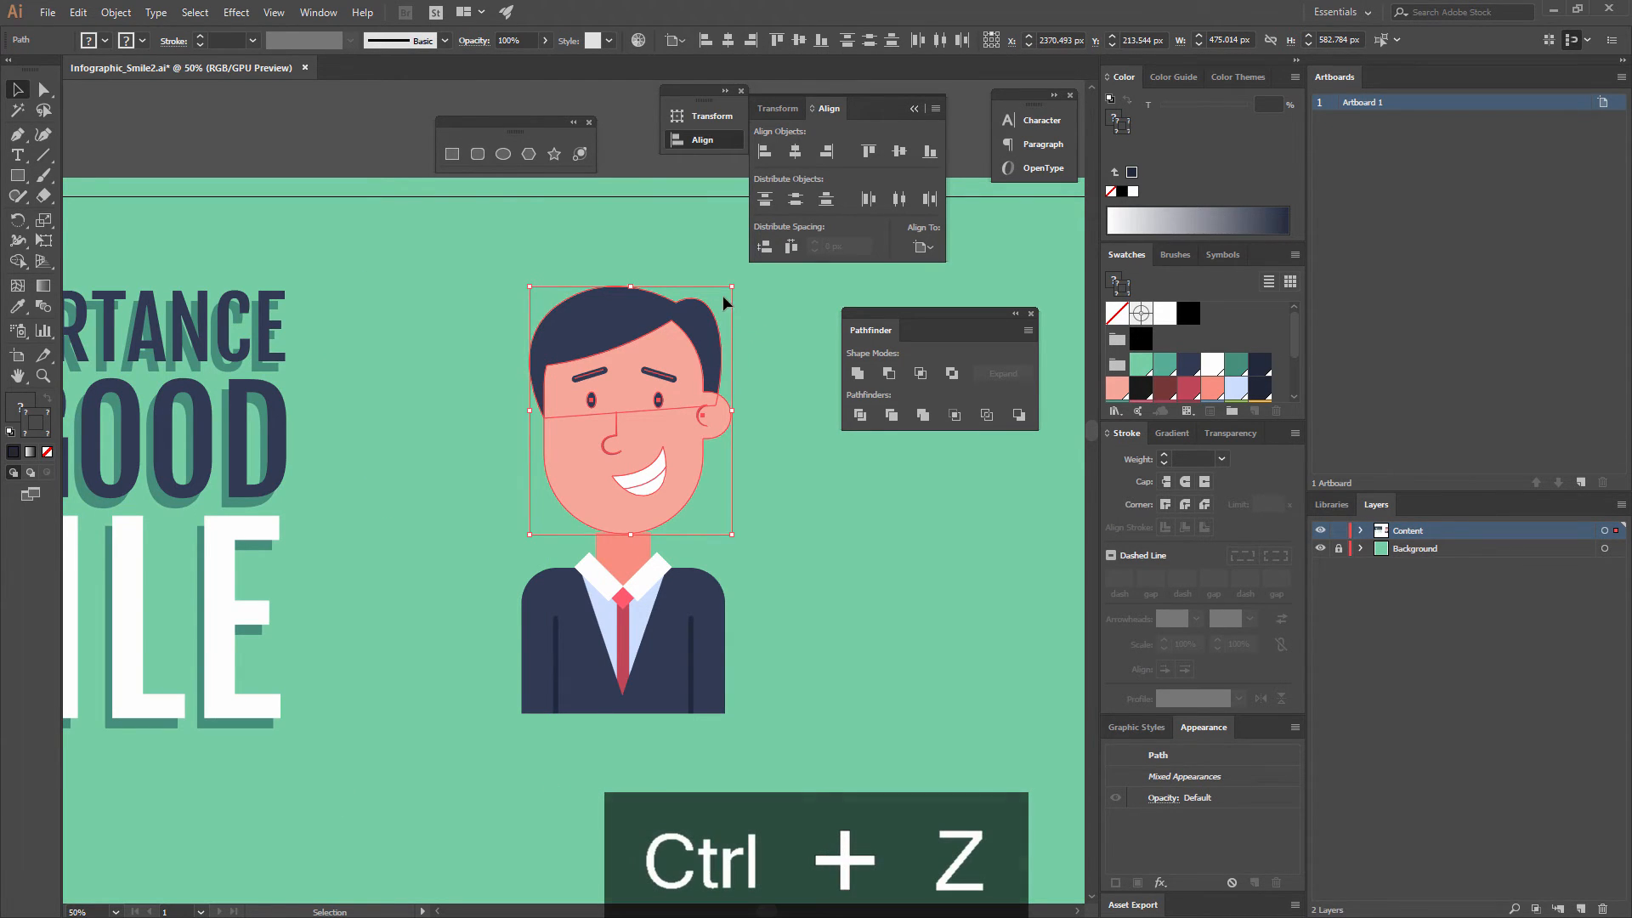
{"action": "key", "text": "ctrl+z"}
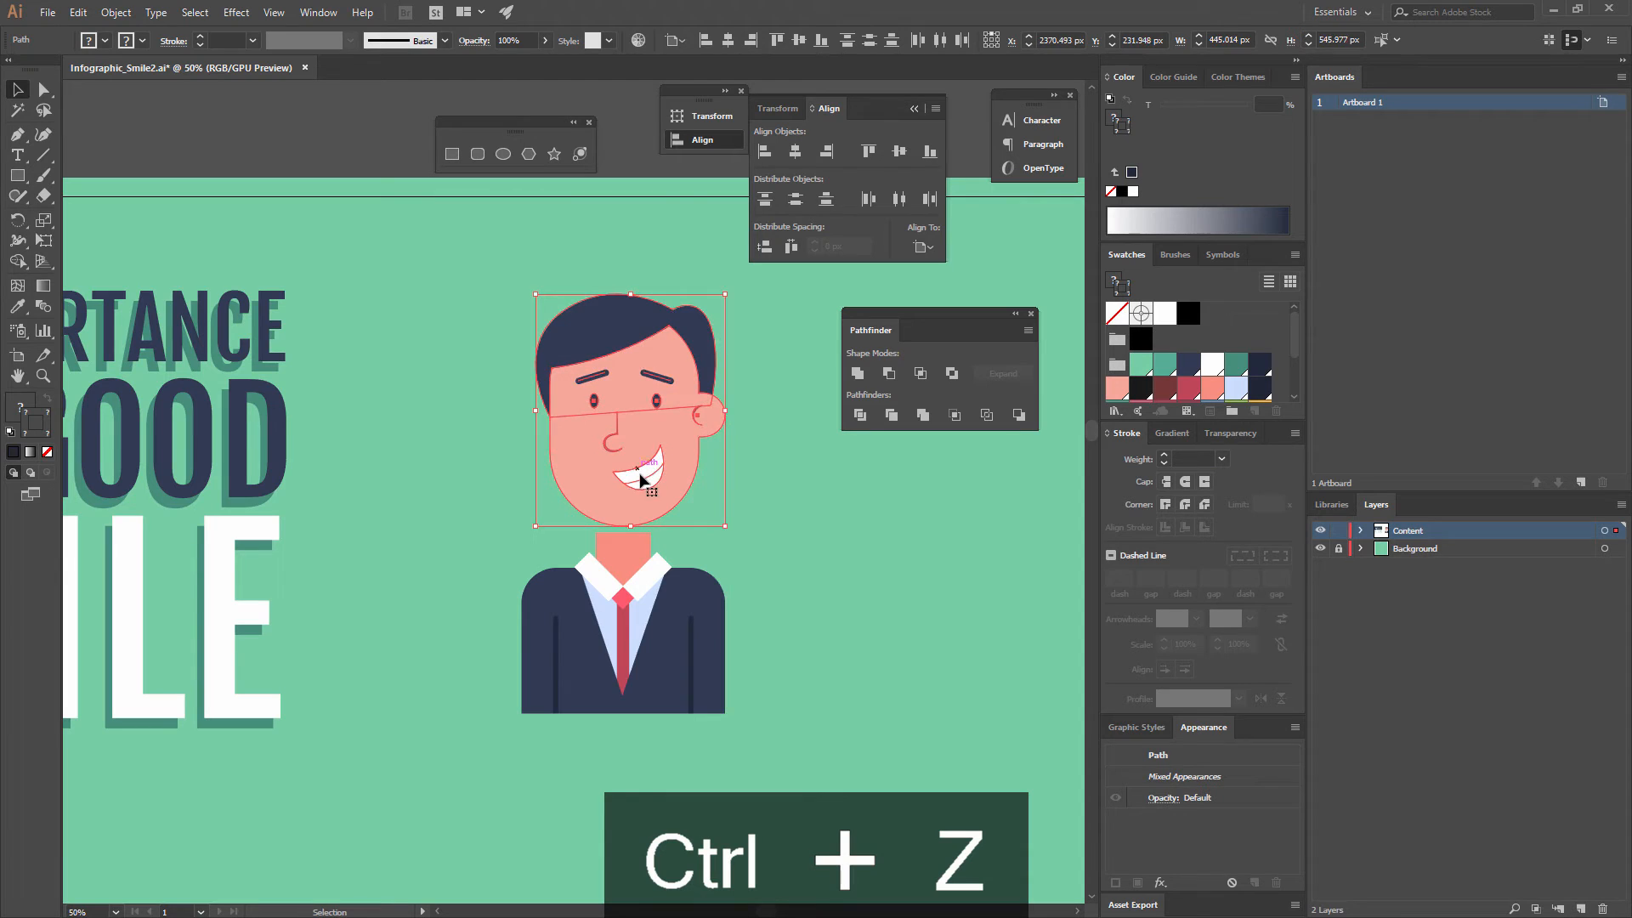
{"action": "left_click_drag", "start_coordinate": [644, 480], "coordinate": [636, 502]}
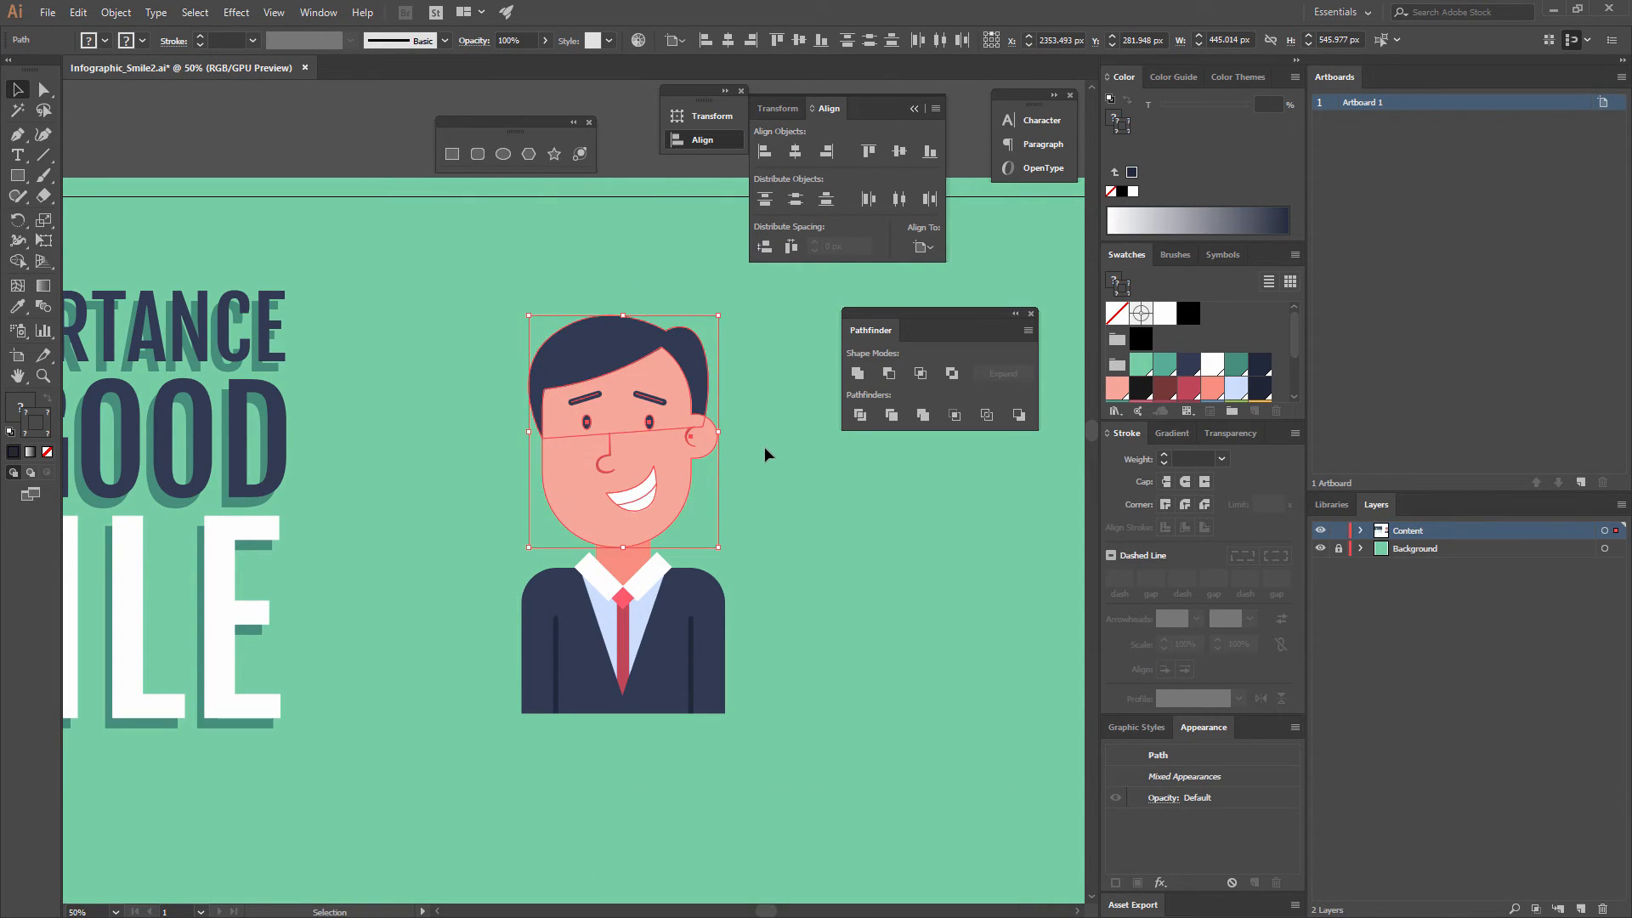
With a dark navy fill and no stroke, draw a curved Pen path from the hairline down inside the cheek to the jaw below the ear.
{"action": "left_click", "coordinate": [763, 455]}
{"action": "left_click_drag", "start_coordinate": [762, 455], "coordinate": [721, 442]}
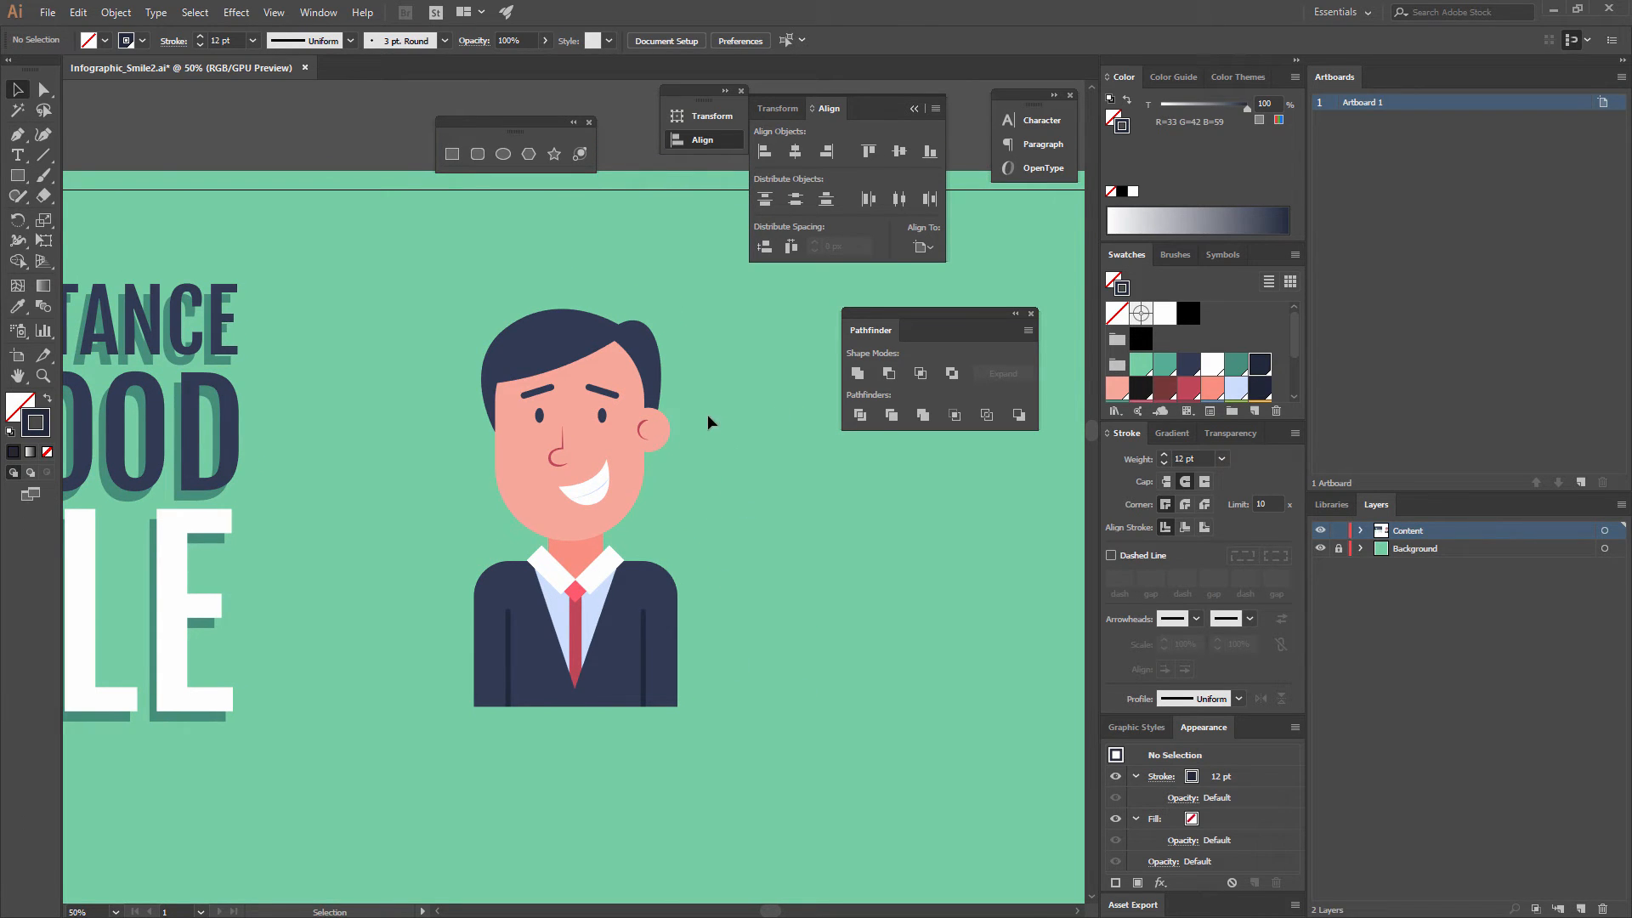
{"action": "key", "text": "ctrl+equal"}
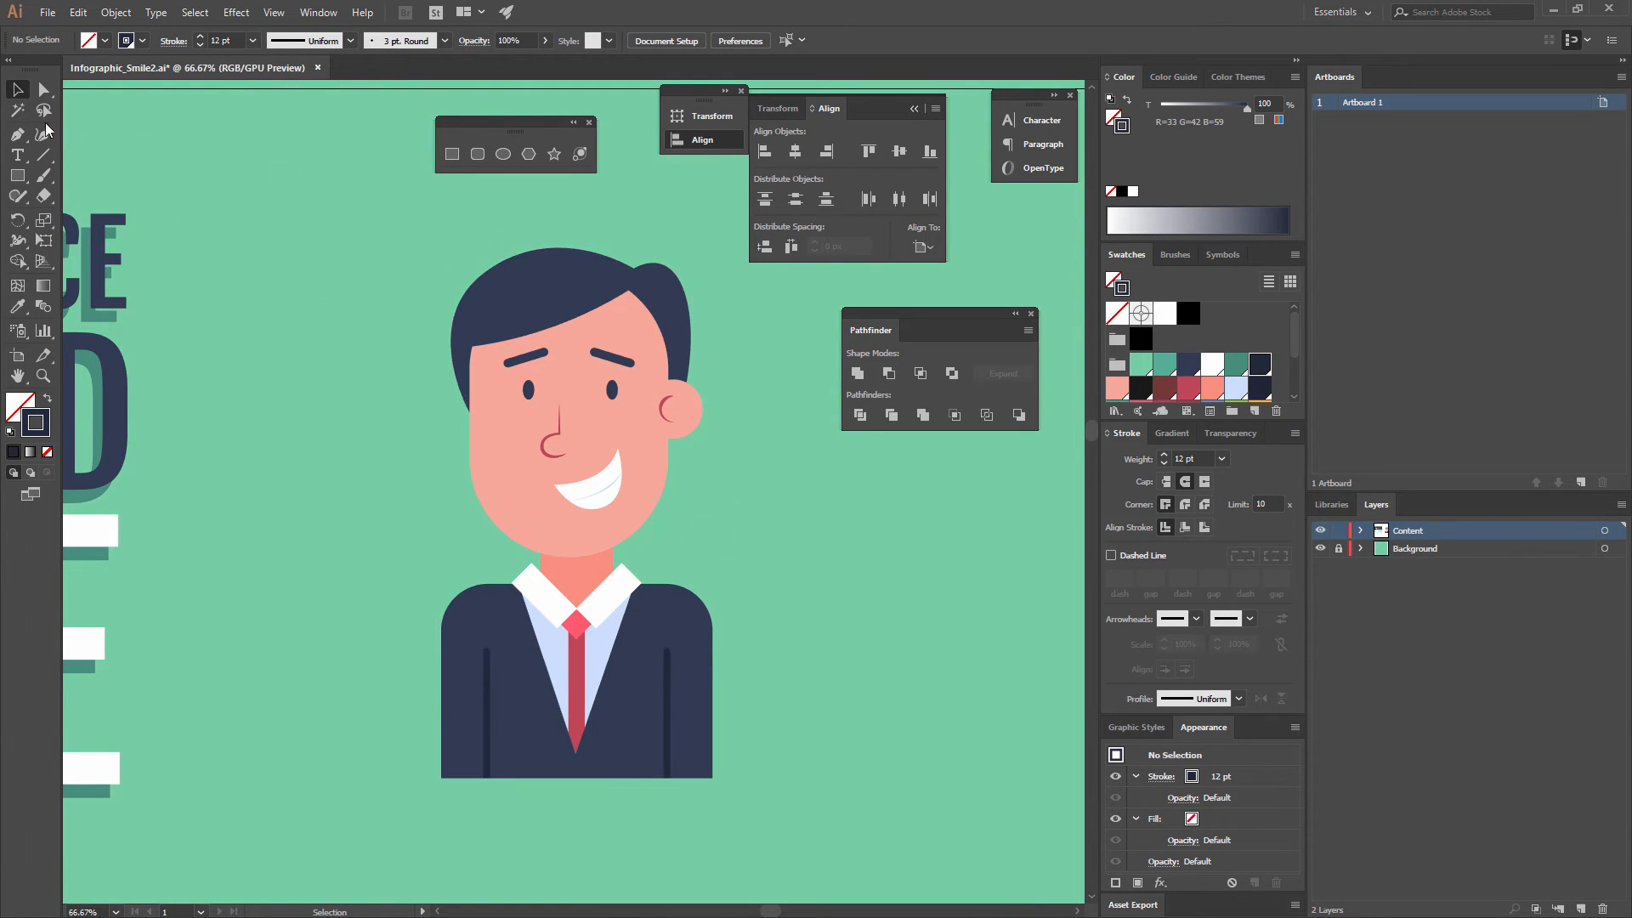
{"action": "left_click", "coordinate": [17, 136]}
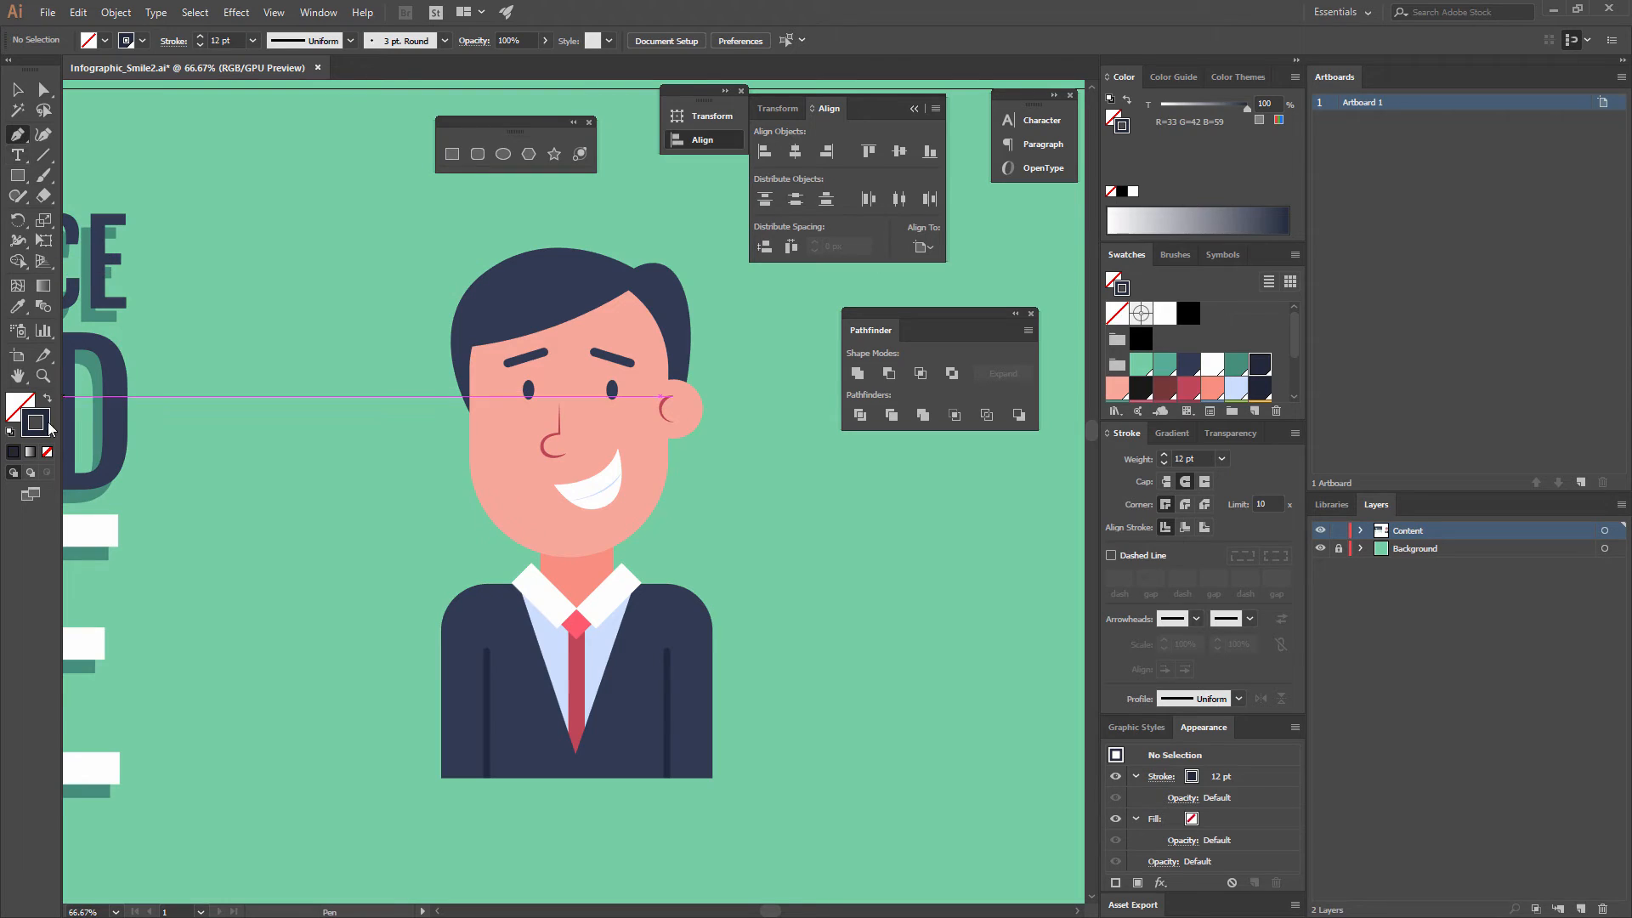
{"action": "left_click", "coordinate": [48, 398]}
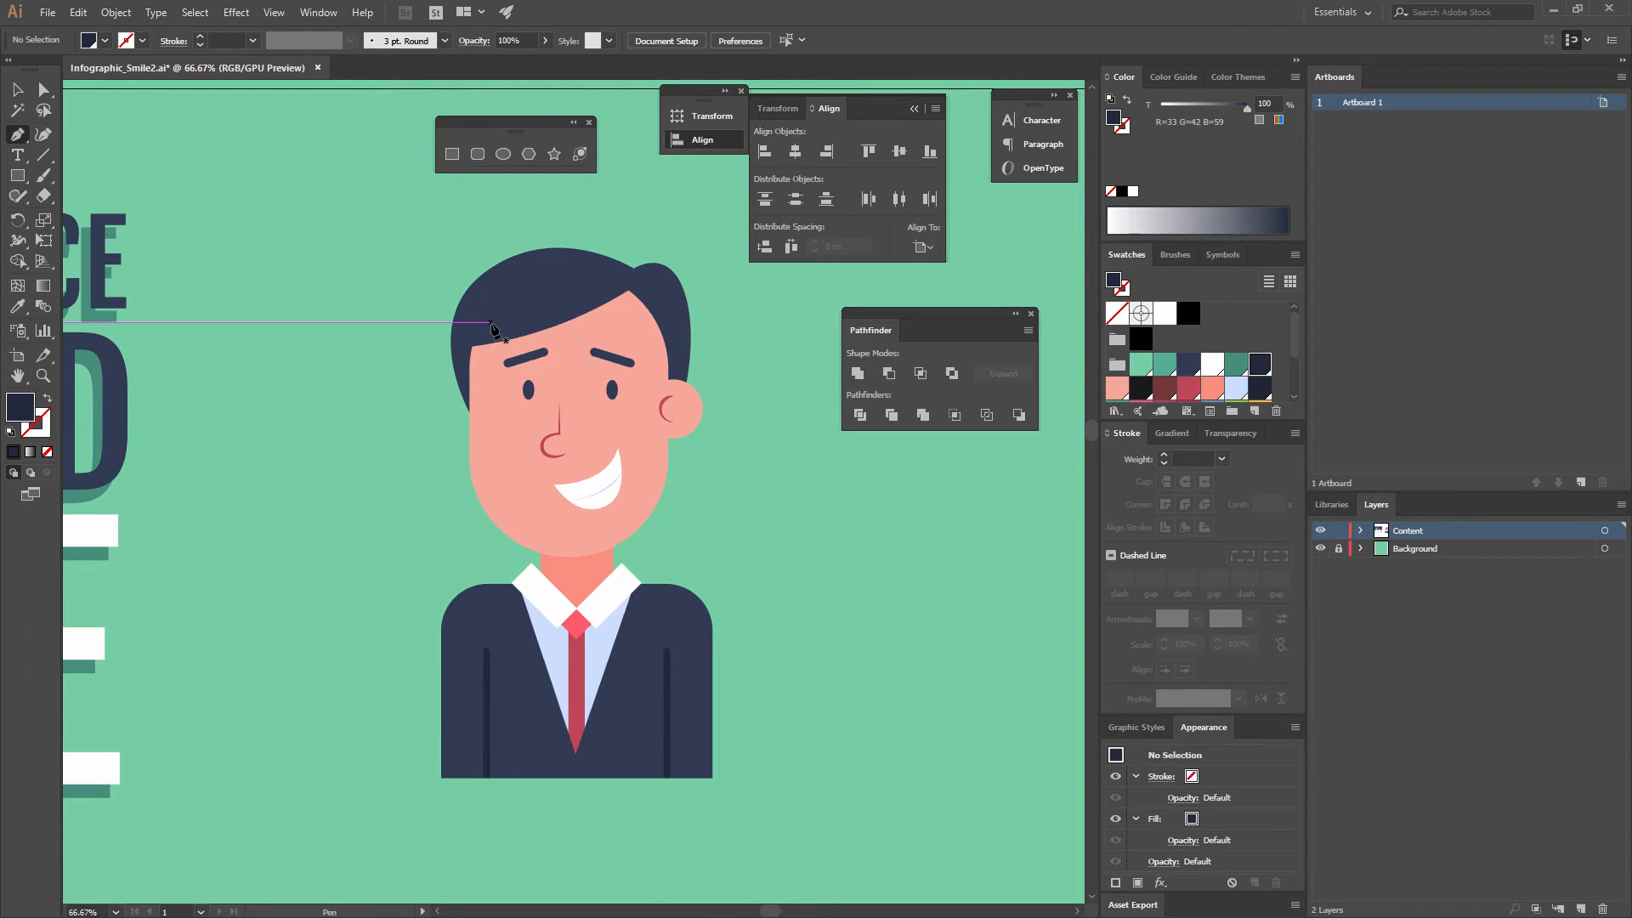
{"action": "left_click", "coordinate": [493, 322]}
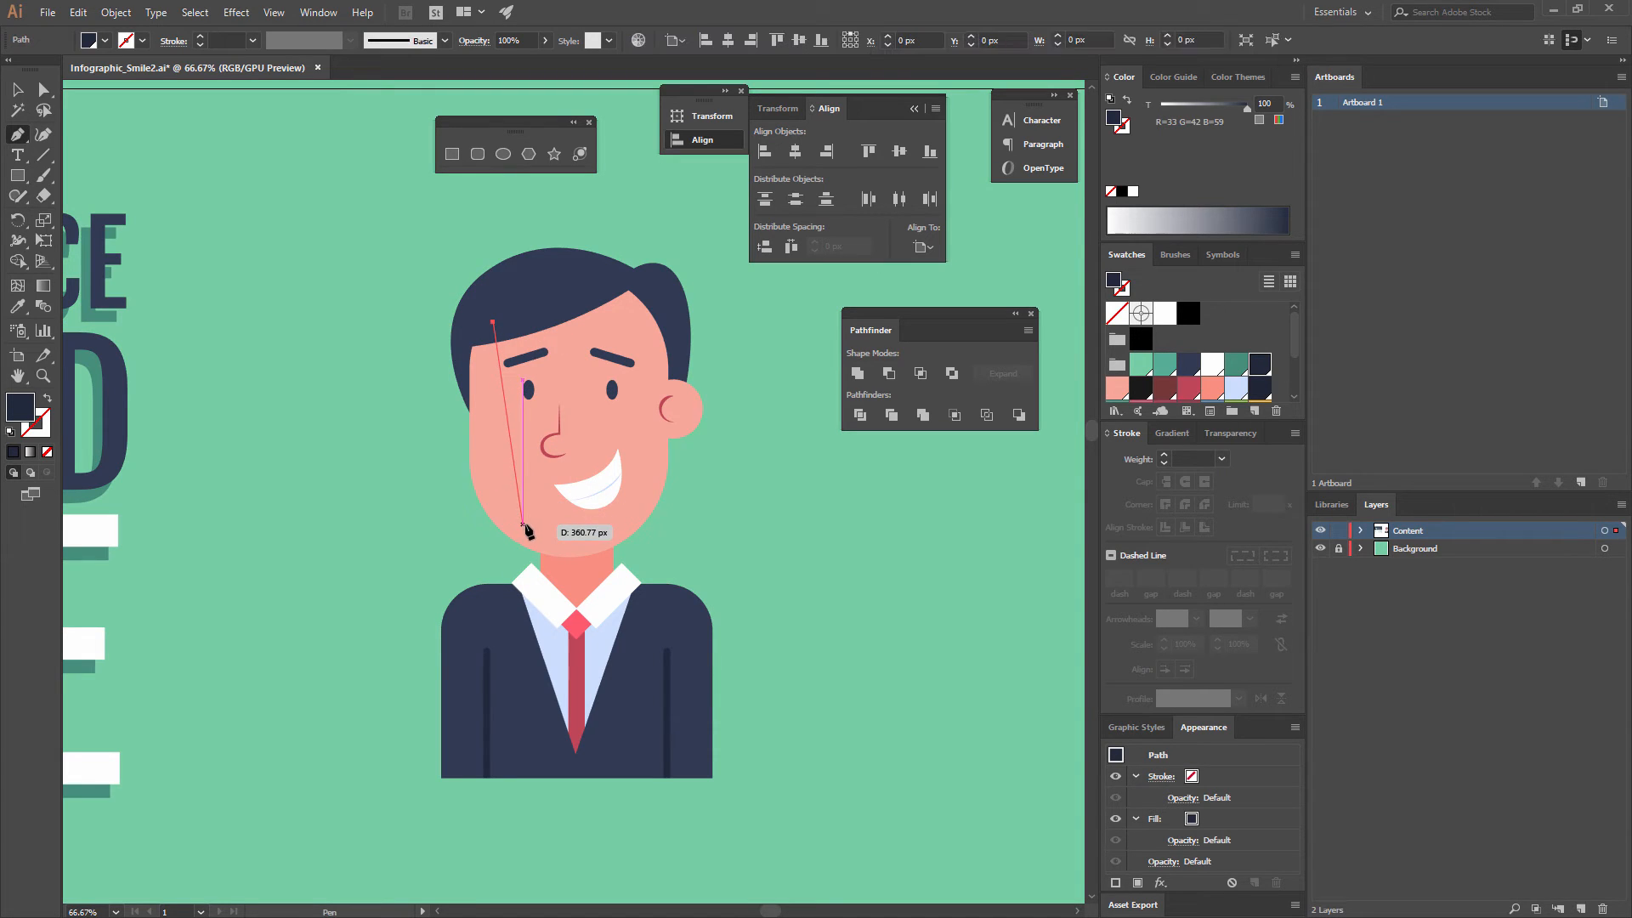
{"action": "left_click_drag", "start_coordinate": [528, 522], "coordinate": [594, 555]}
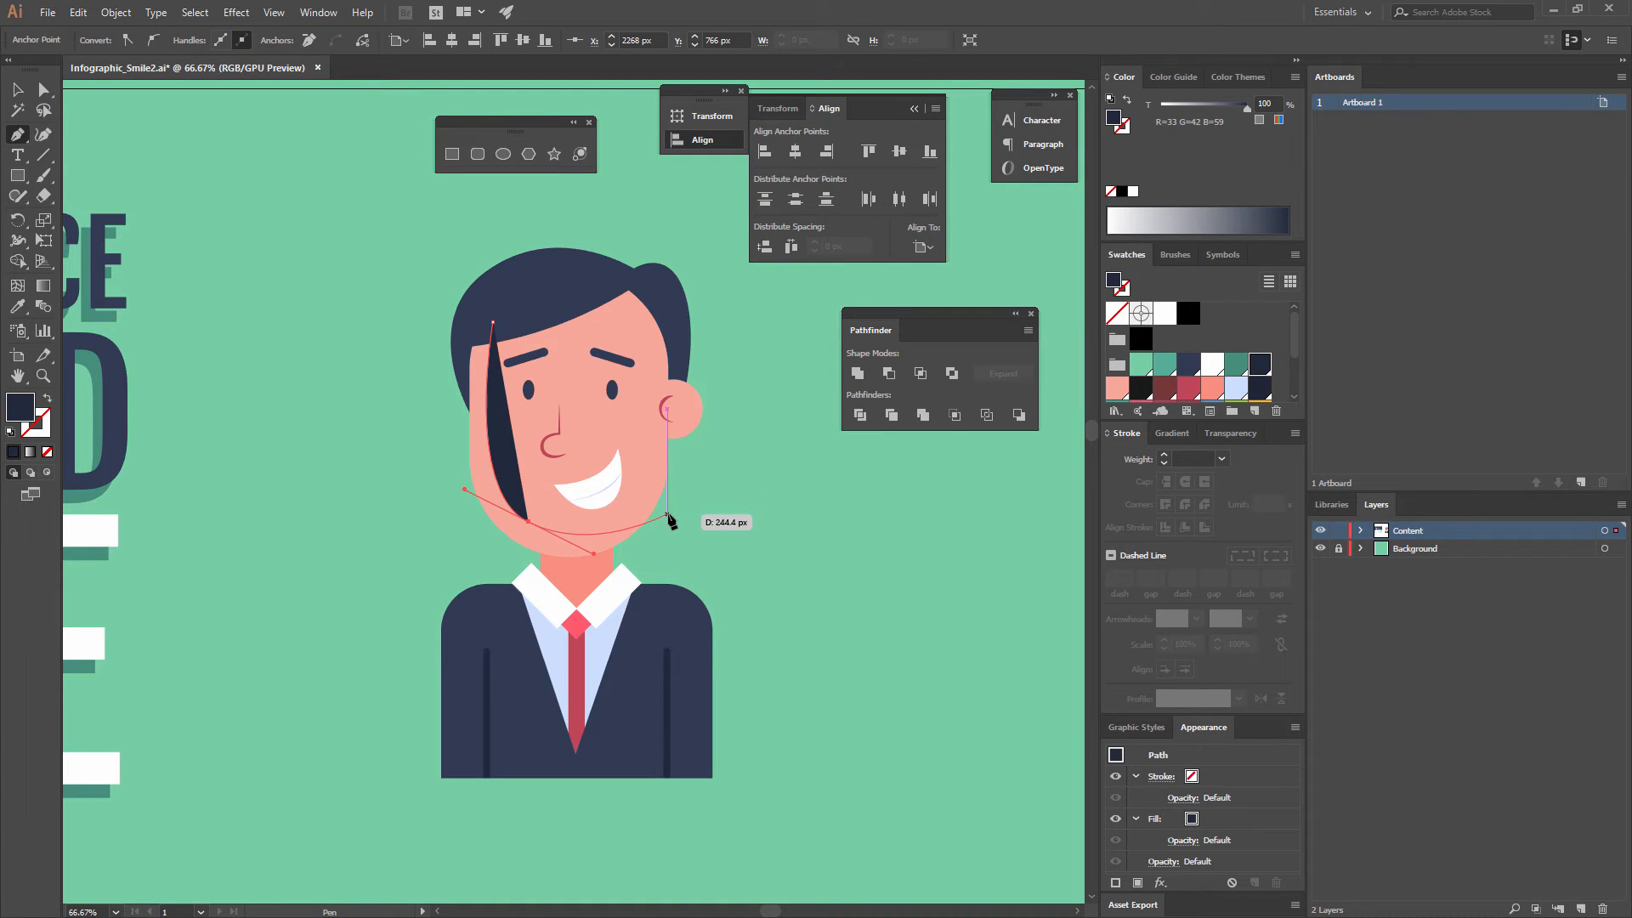
{"action": "left_click", "coordinate": [666, 532]}
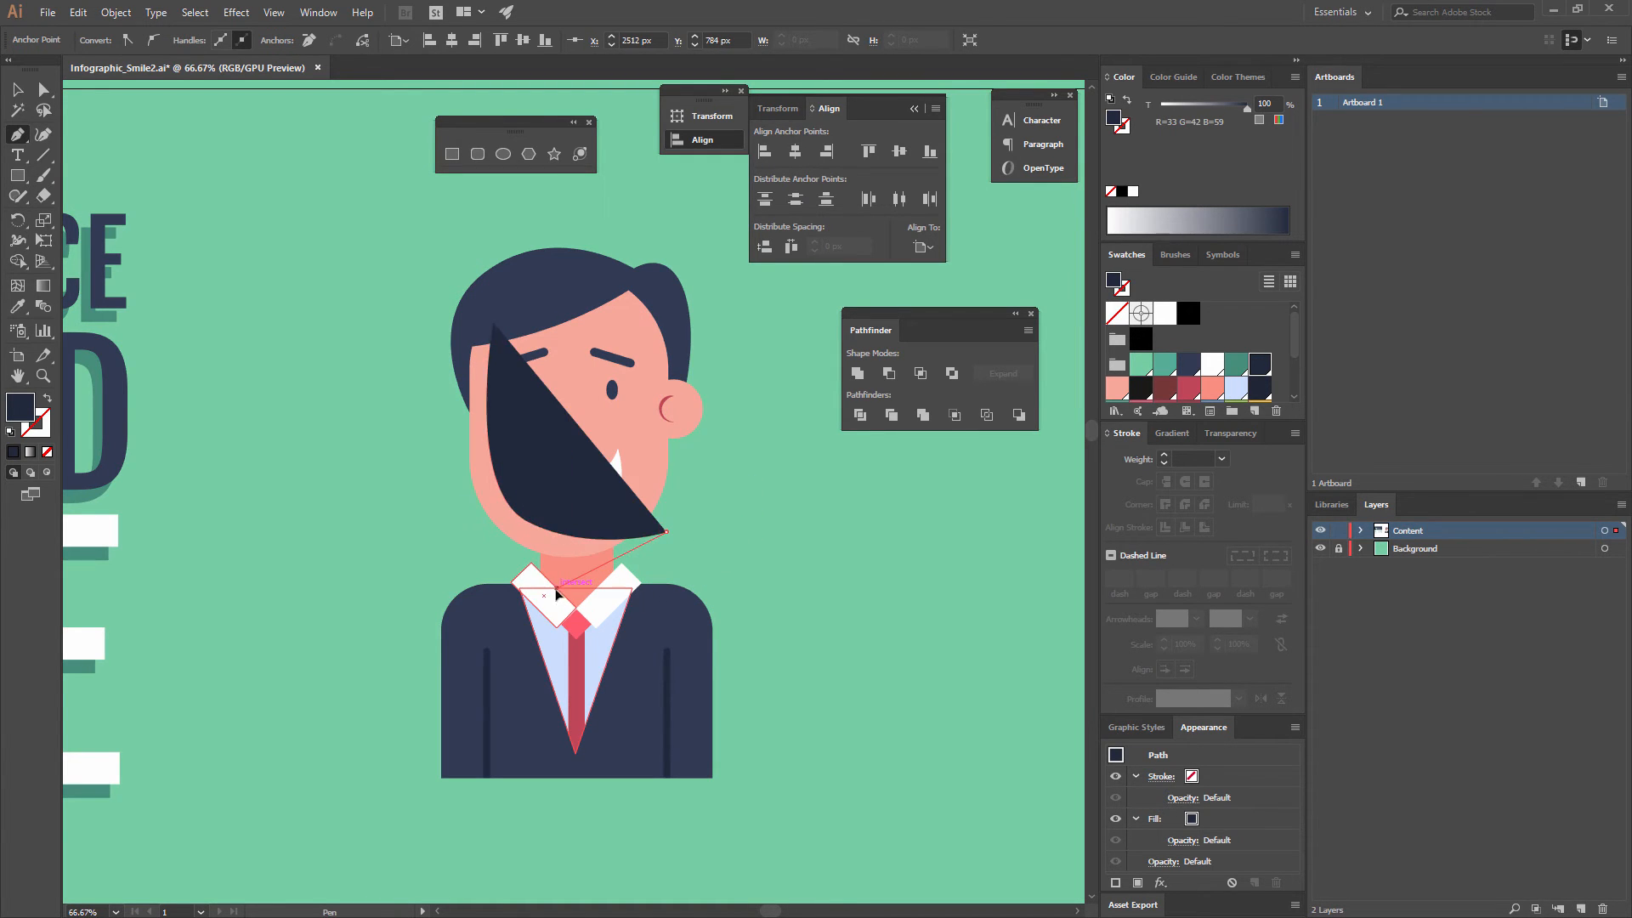
Continue the path around the outside of the chin and cheek and close it at the starting anchor on the hairline.
{"action": "left_click", "coordinate": [557, 588]}
{"action": "left_click", "coordinate": [459, 552]}
{"action": "left_click", "coordinate": [413, 429]}
{"action": "left_click", "coordinate": [436, 334]}
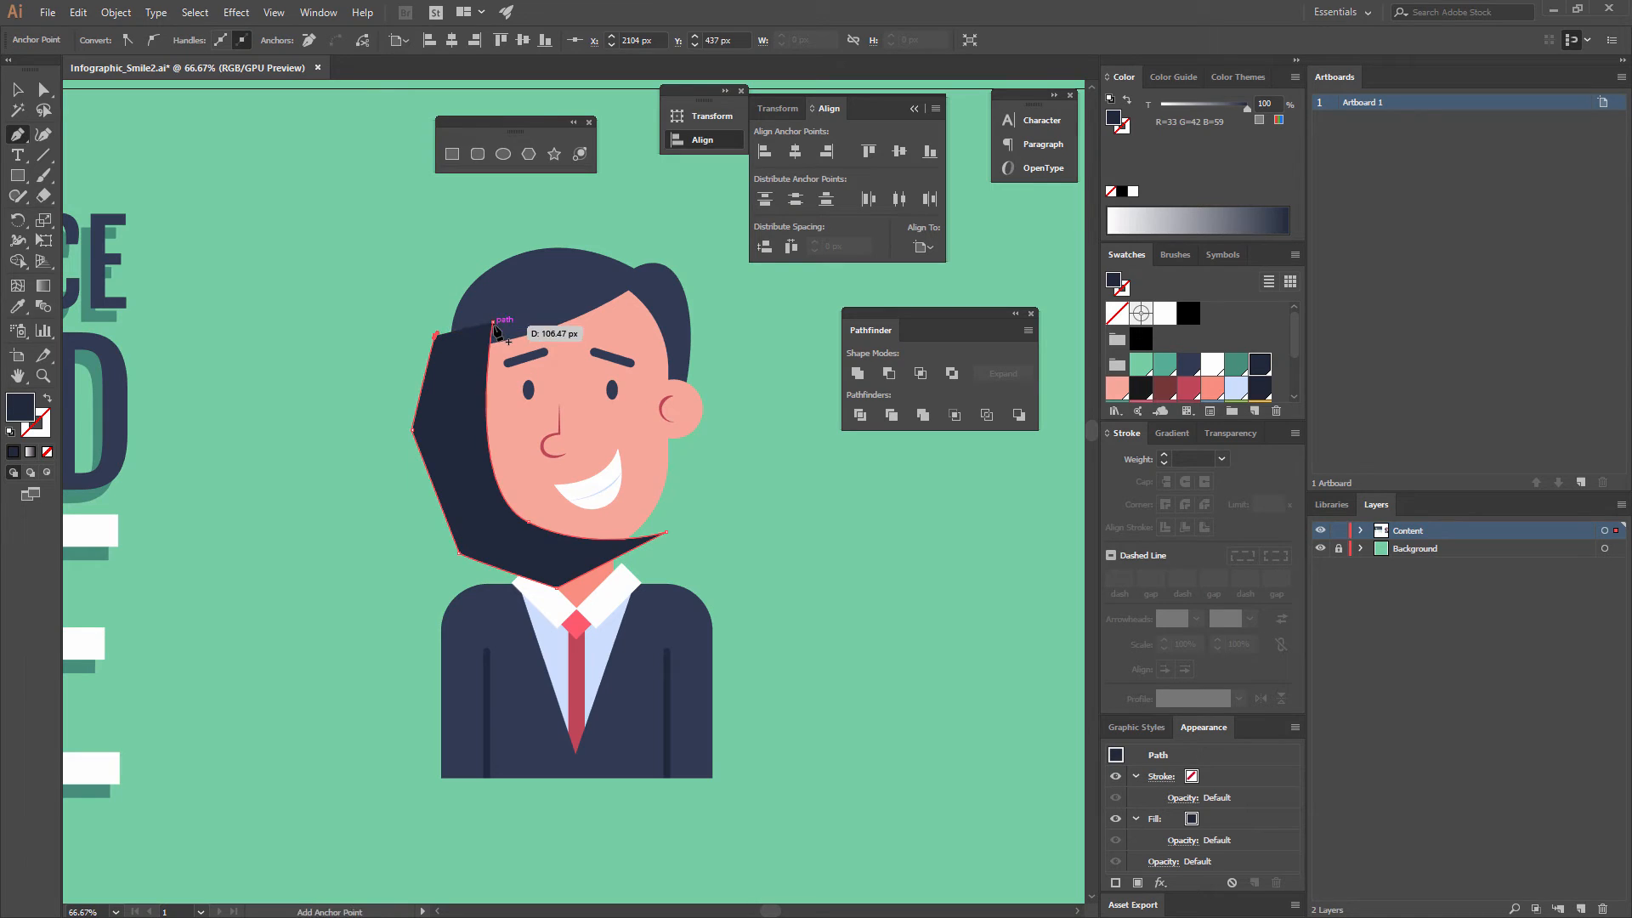
{"action": "key", "text": "ctrl+z"}
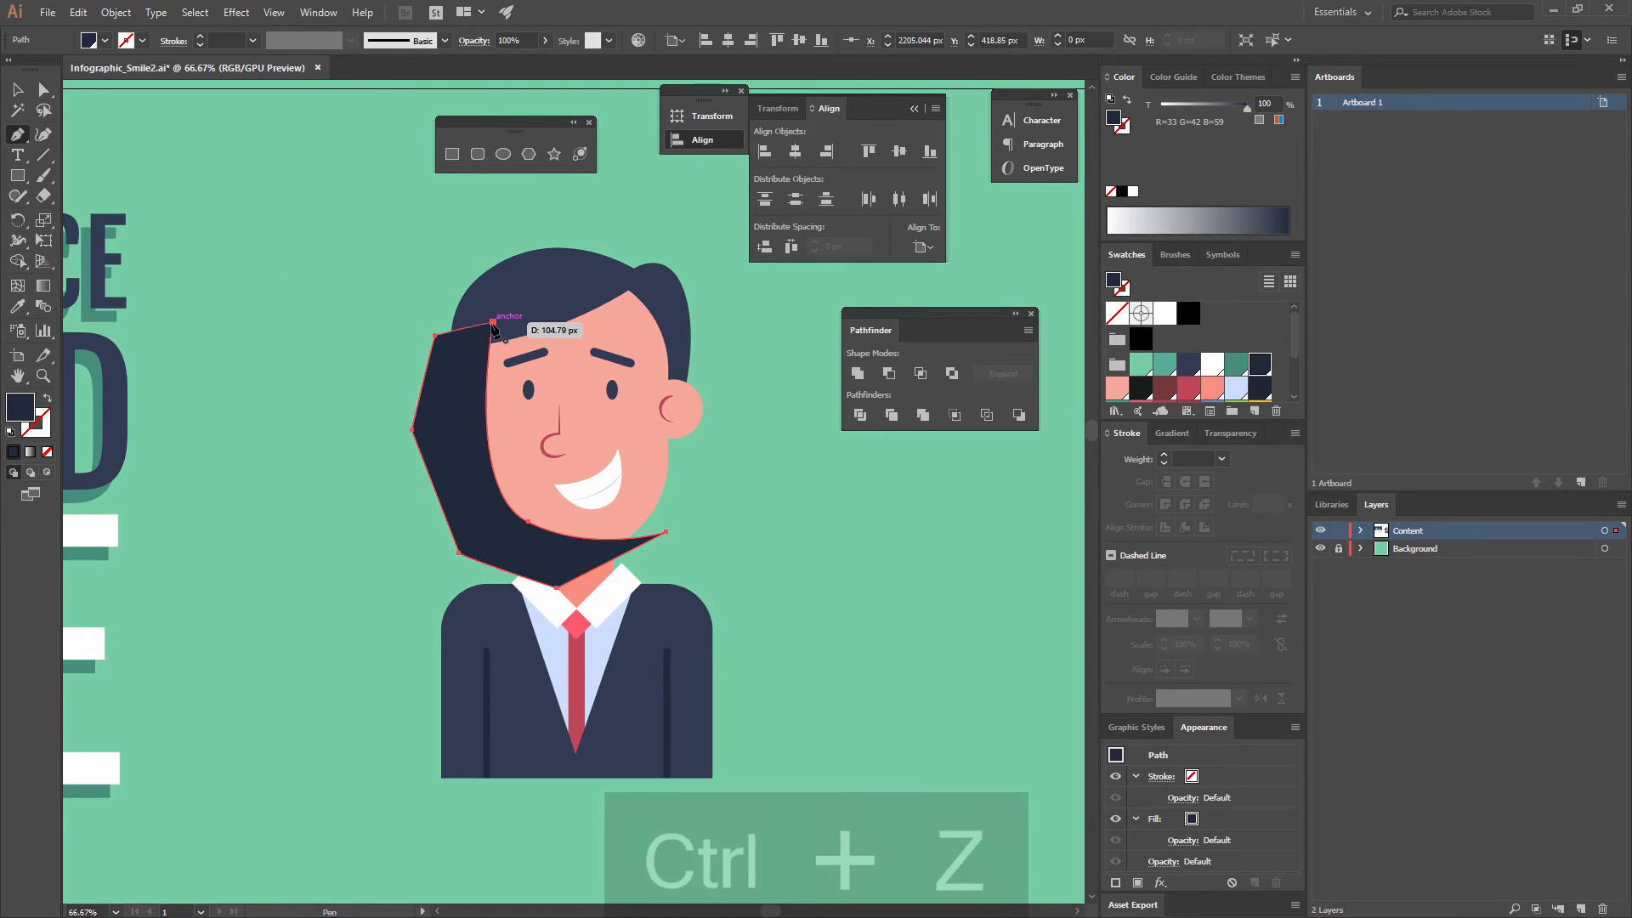
{"action": "left_click", "coordinate": [493, 324]}
{"action": "key", "text": "v"}
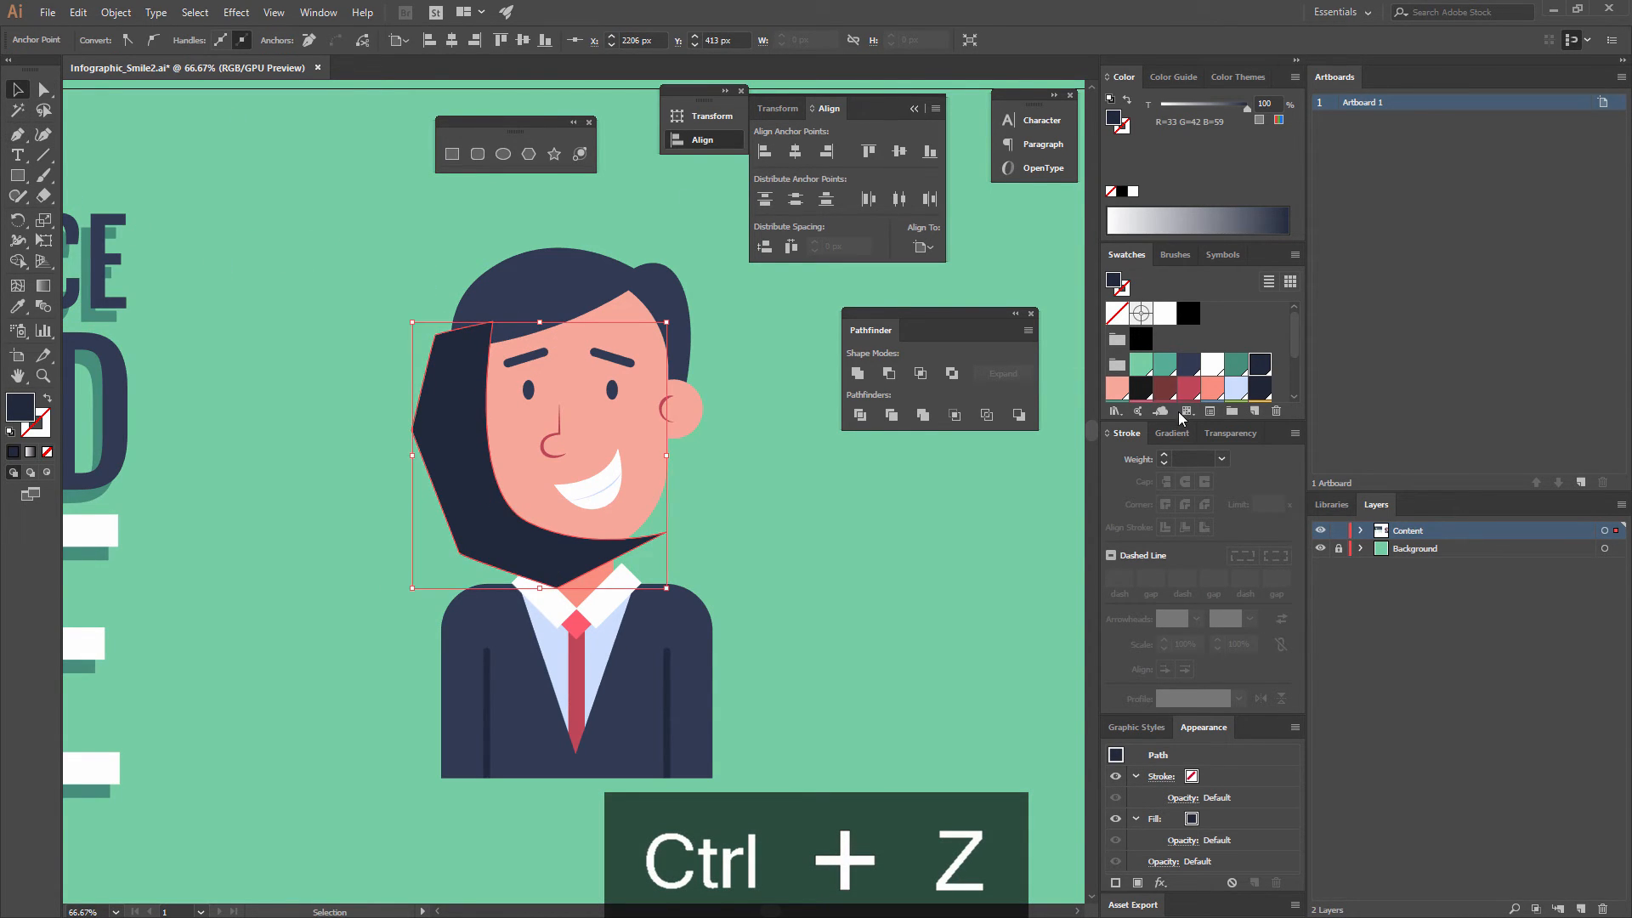
Fill the face shadow shape with dark red (R=191 G=72 B=90) and set its blending mode to Overlay.
{"action": "left_click", "coordinate": [1188, 393]}
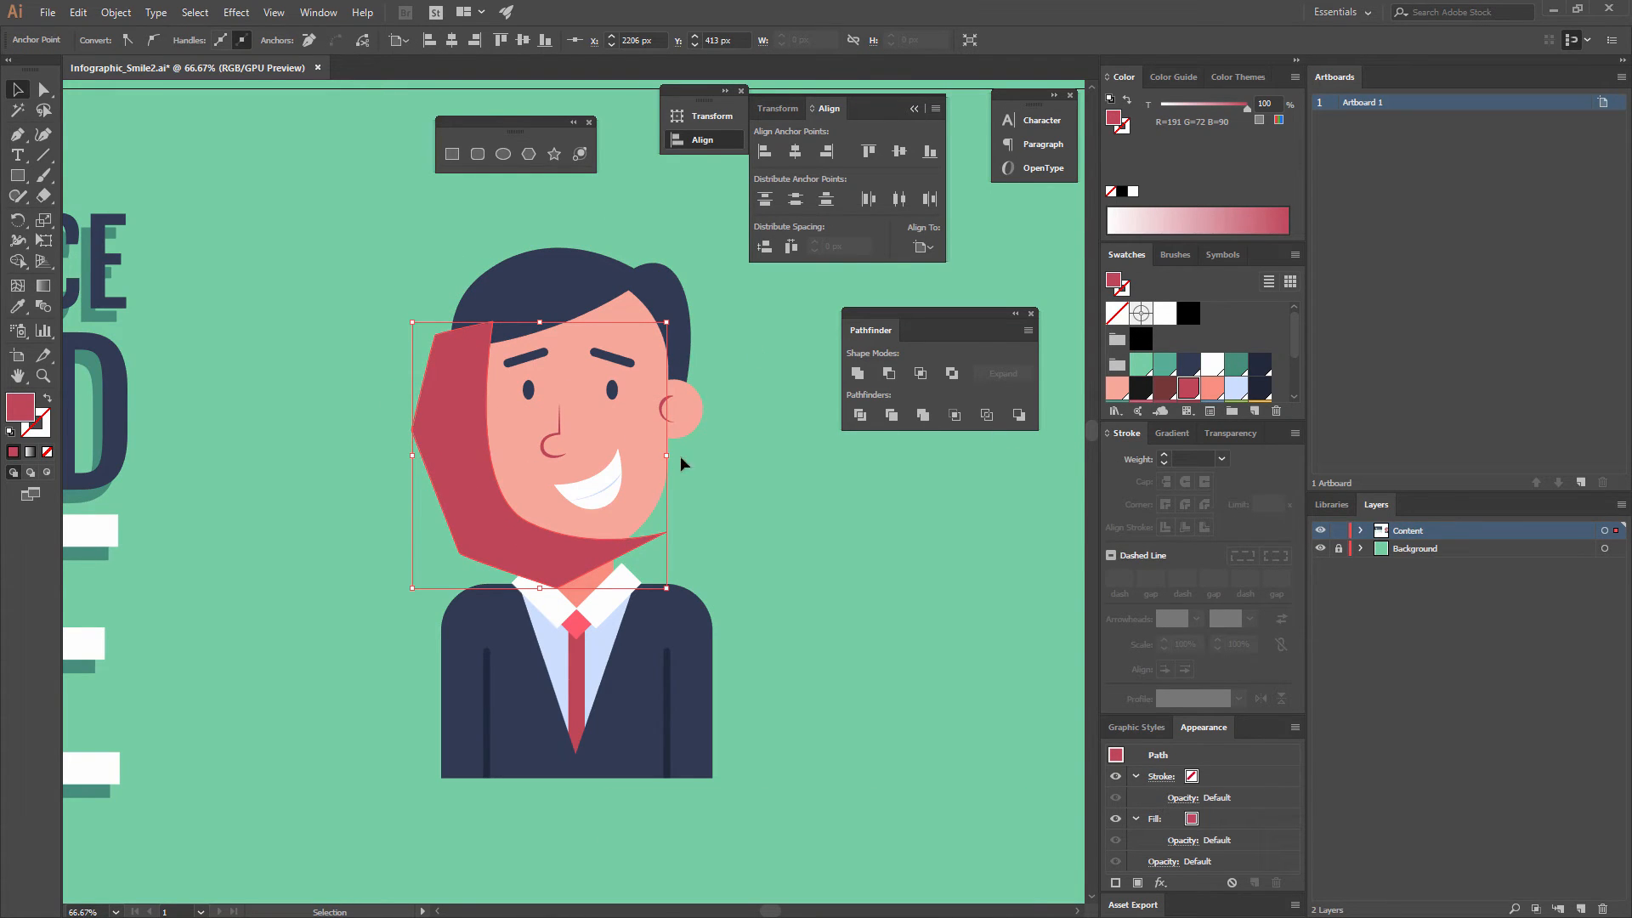
{"action": "left_click", "coordinate": [1231, 434]}
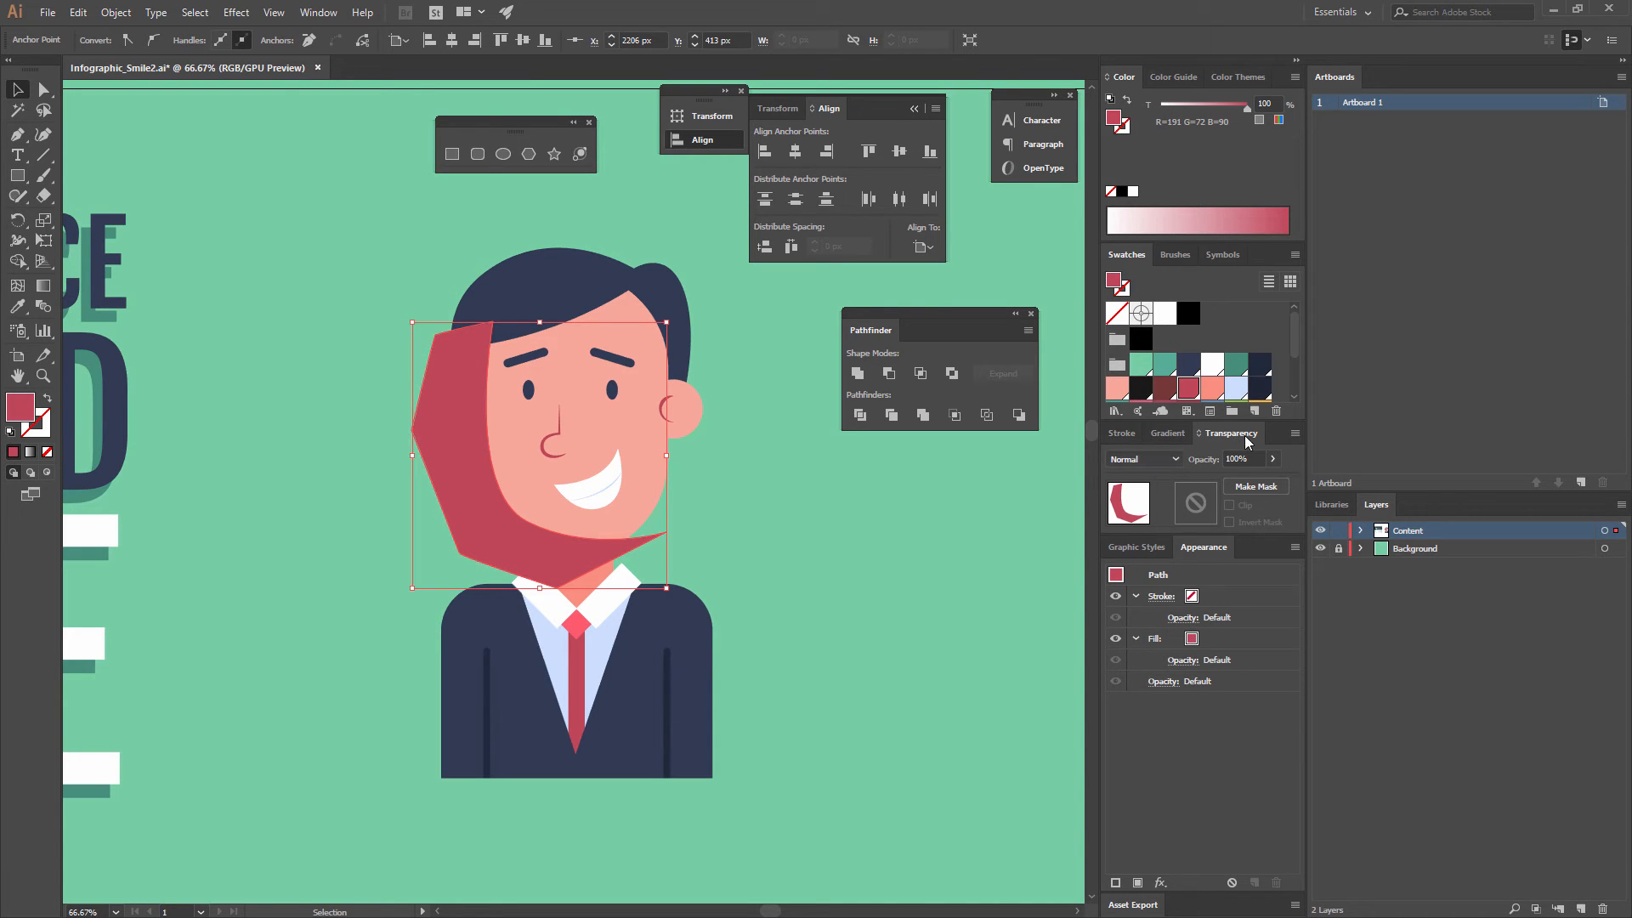
{"action": "left_click", "coordinate": [319, 13]}
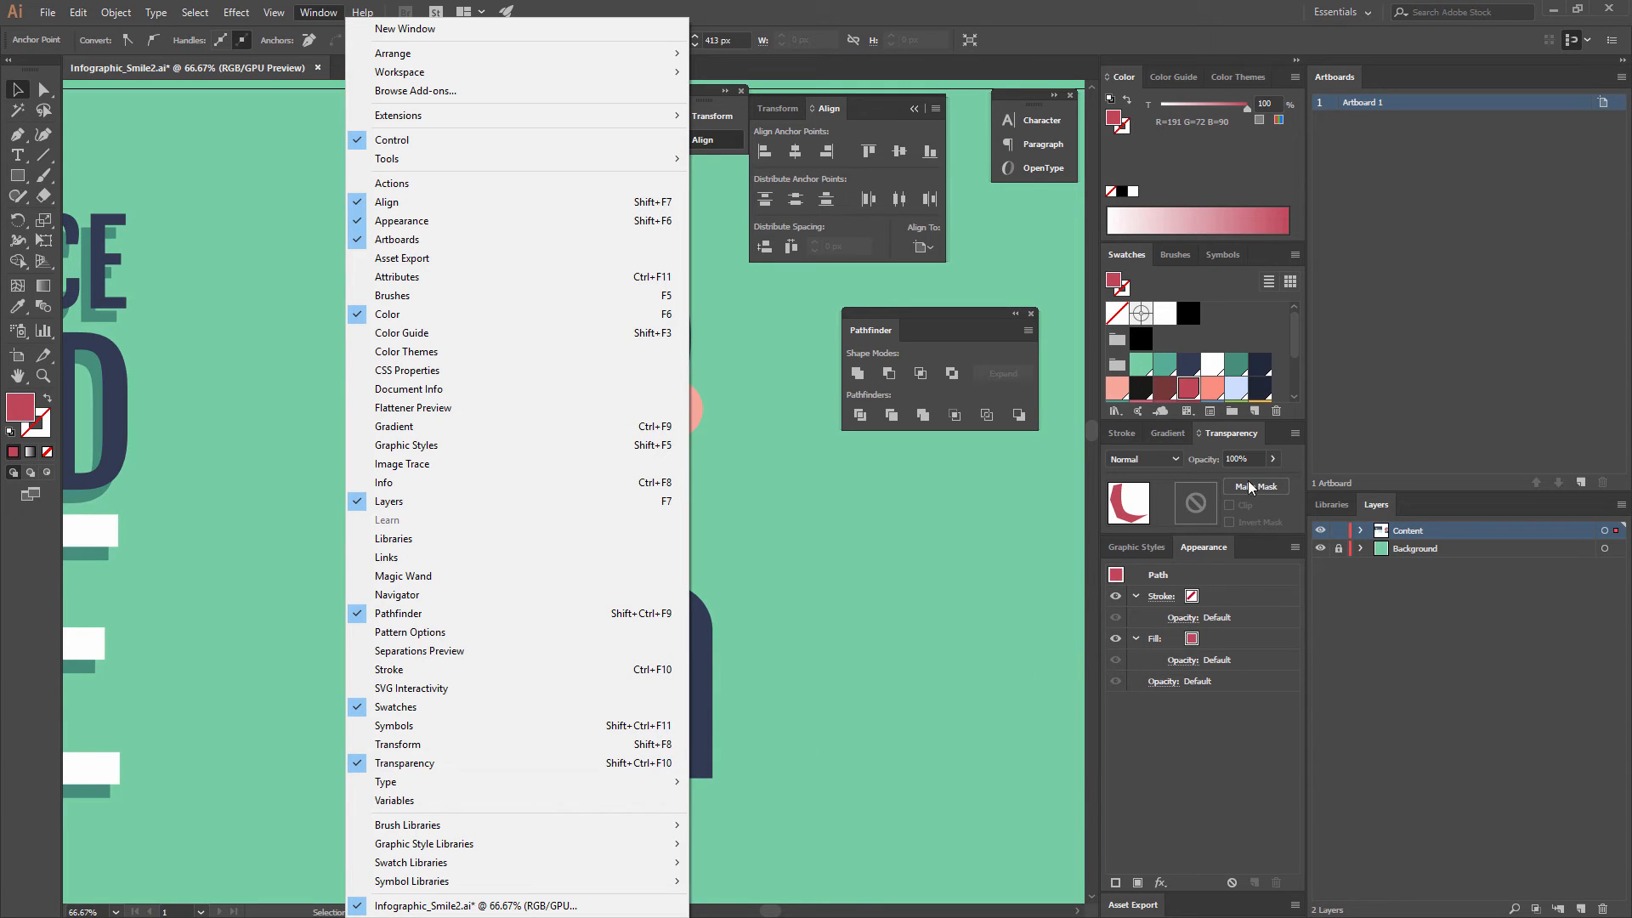
{"action": "left_click", "coordinate": [1172, 460]}
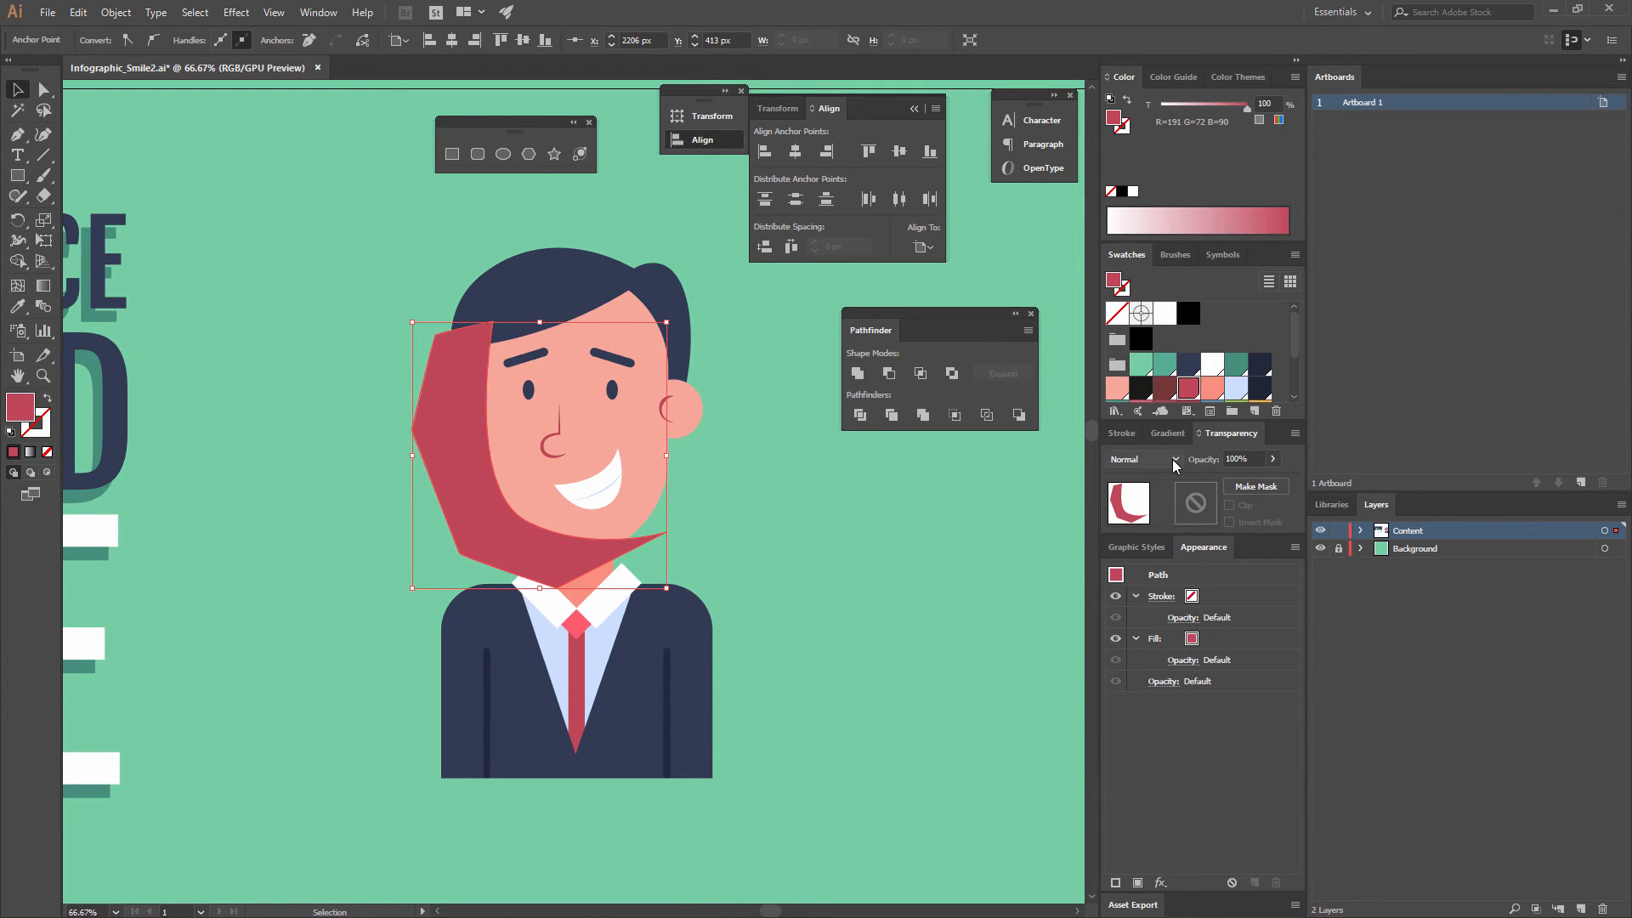
{"action": "left_click", "coordinate": [1171, 459]}
{"action": "left_click", "coordinate": [1171, 620]}
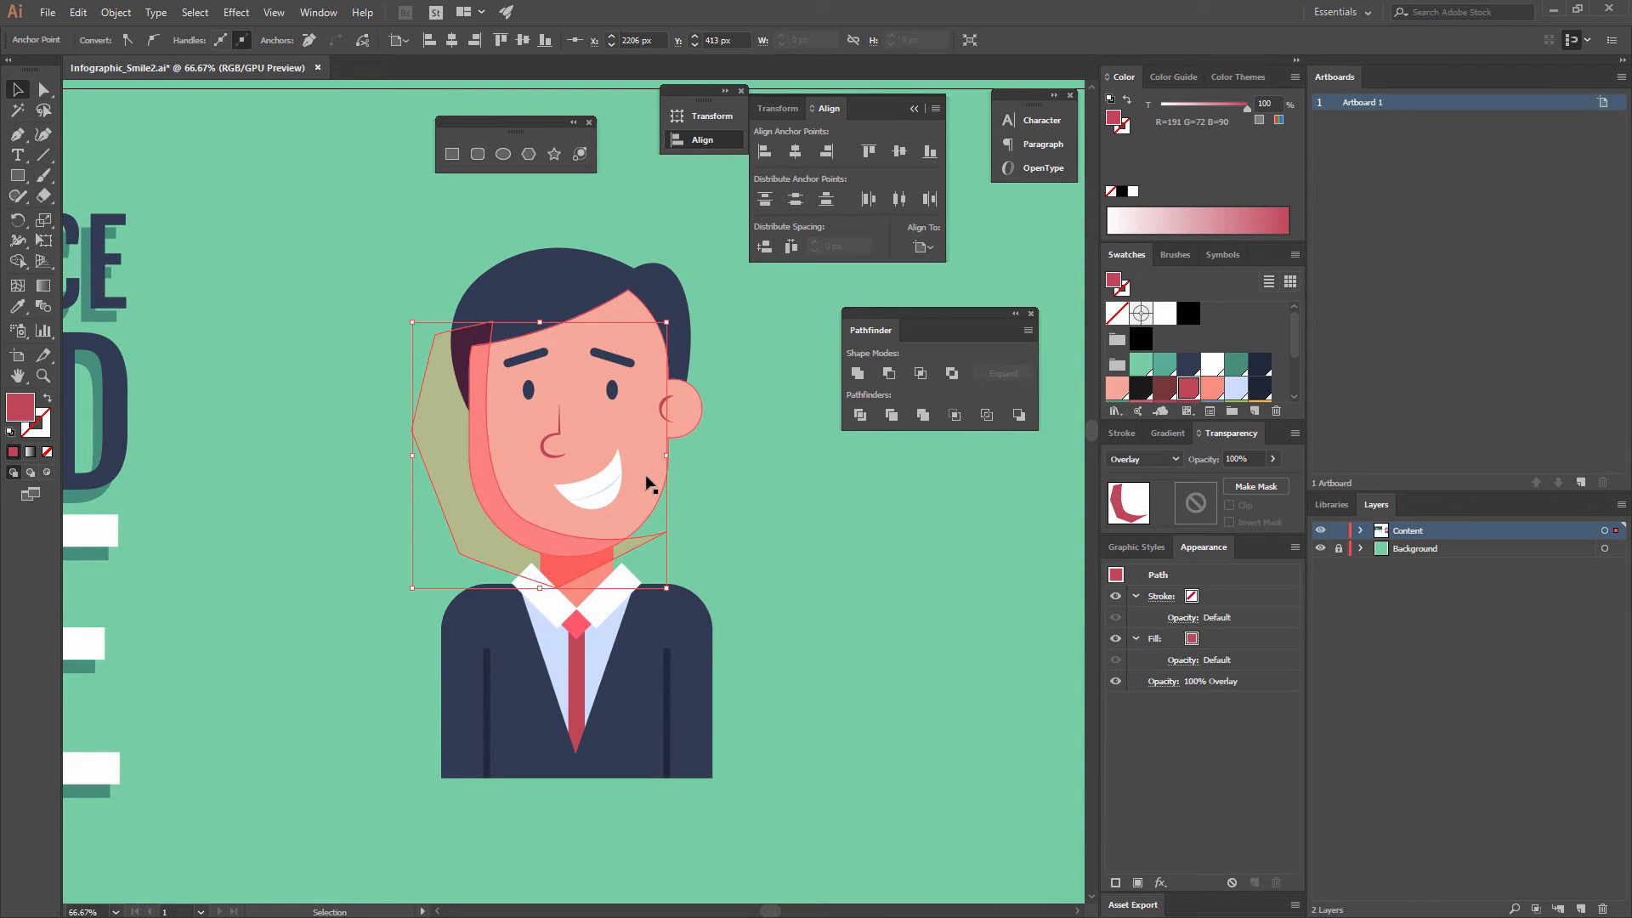
{"action": "left_click", "coordinate": [734, 537]}
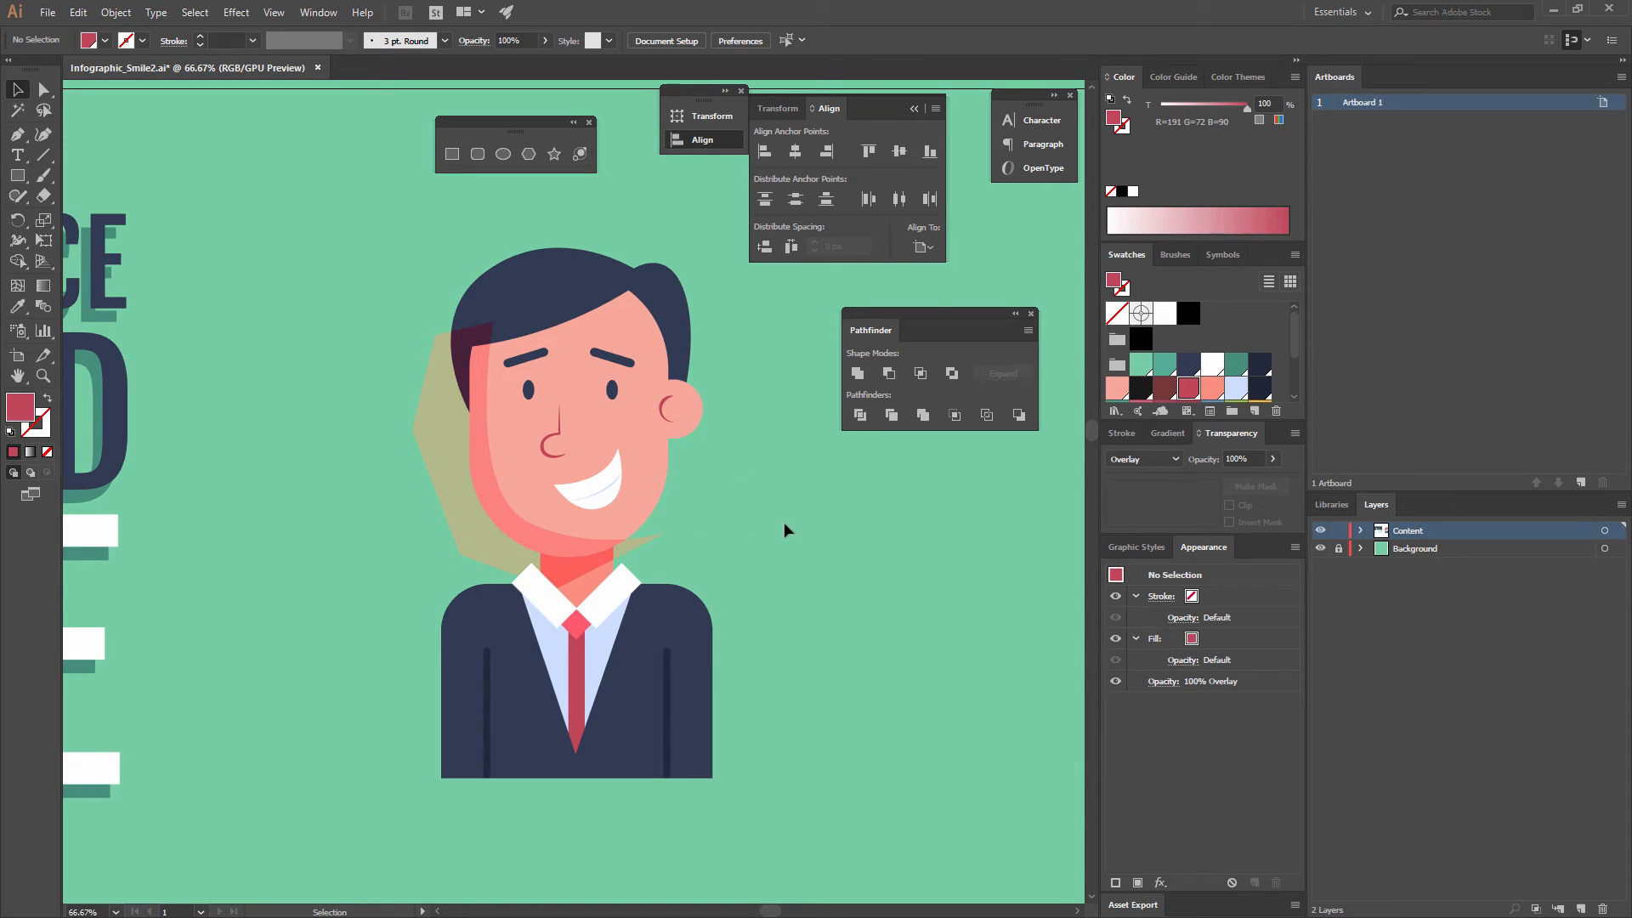
Refine the shadow's inner curve by slightly shifting its anchor near the chin and adjusting that anchor's handle.
{"action": "key", "text": "a"}
{"action": "left_click", "coordinate": [535, 528]}
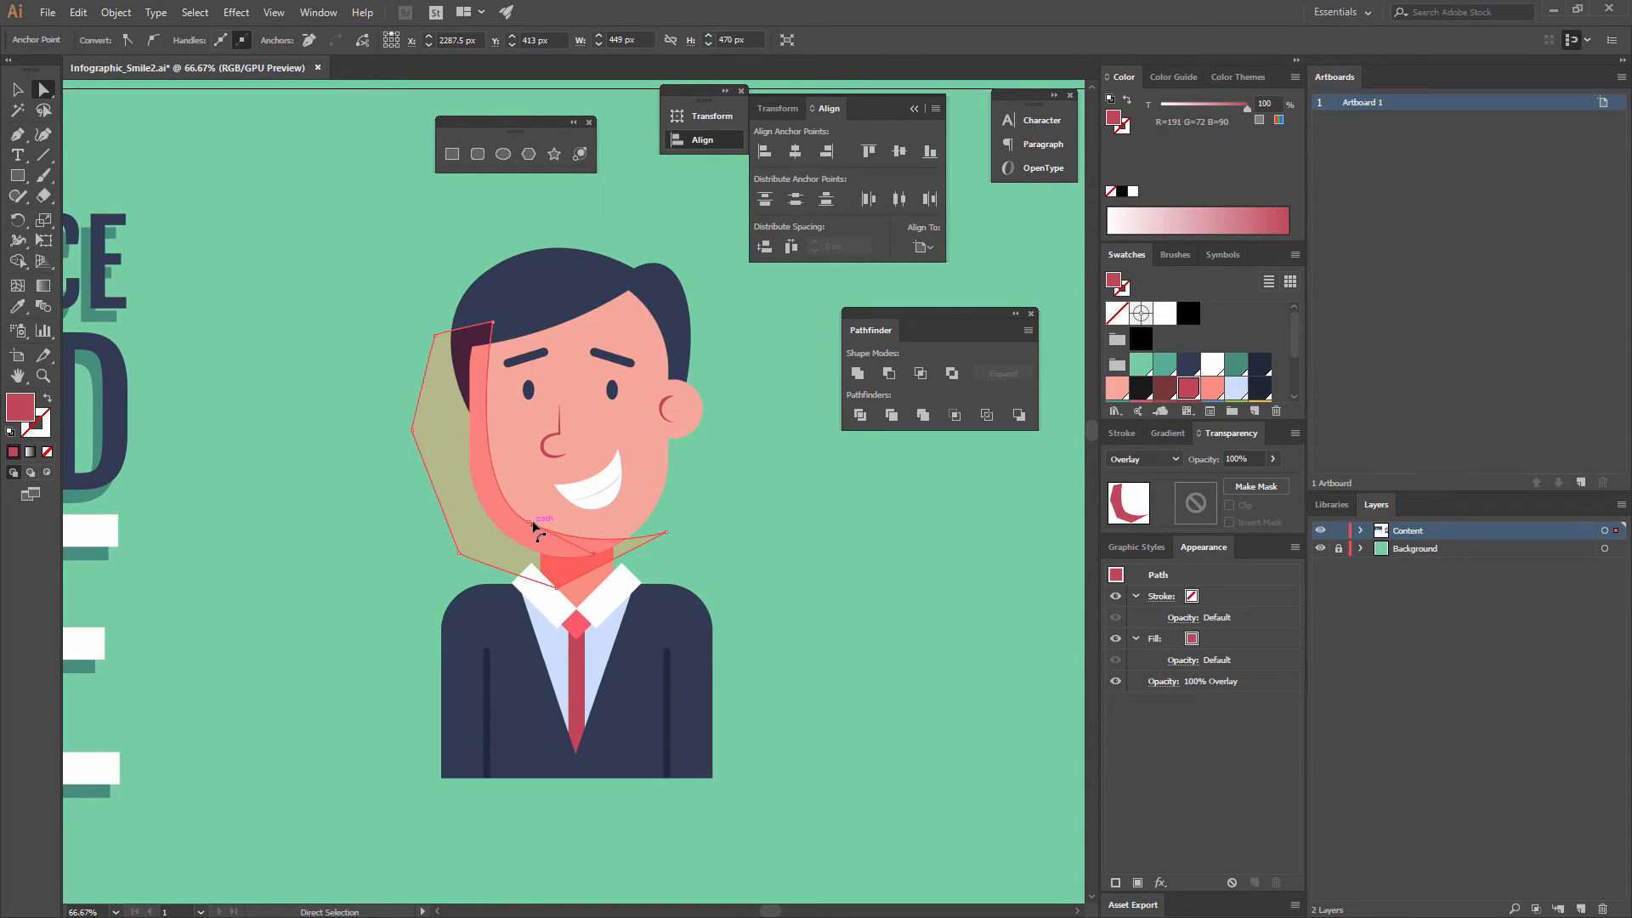
{"action": "left_click_drag", "start_coordinate": [535, 527], "coordinate": [536, 528]}
{"action": "left_click_drag", "start_coordinate": [529, 513], "coordinate": [530, 514]}
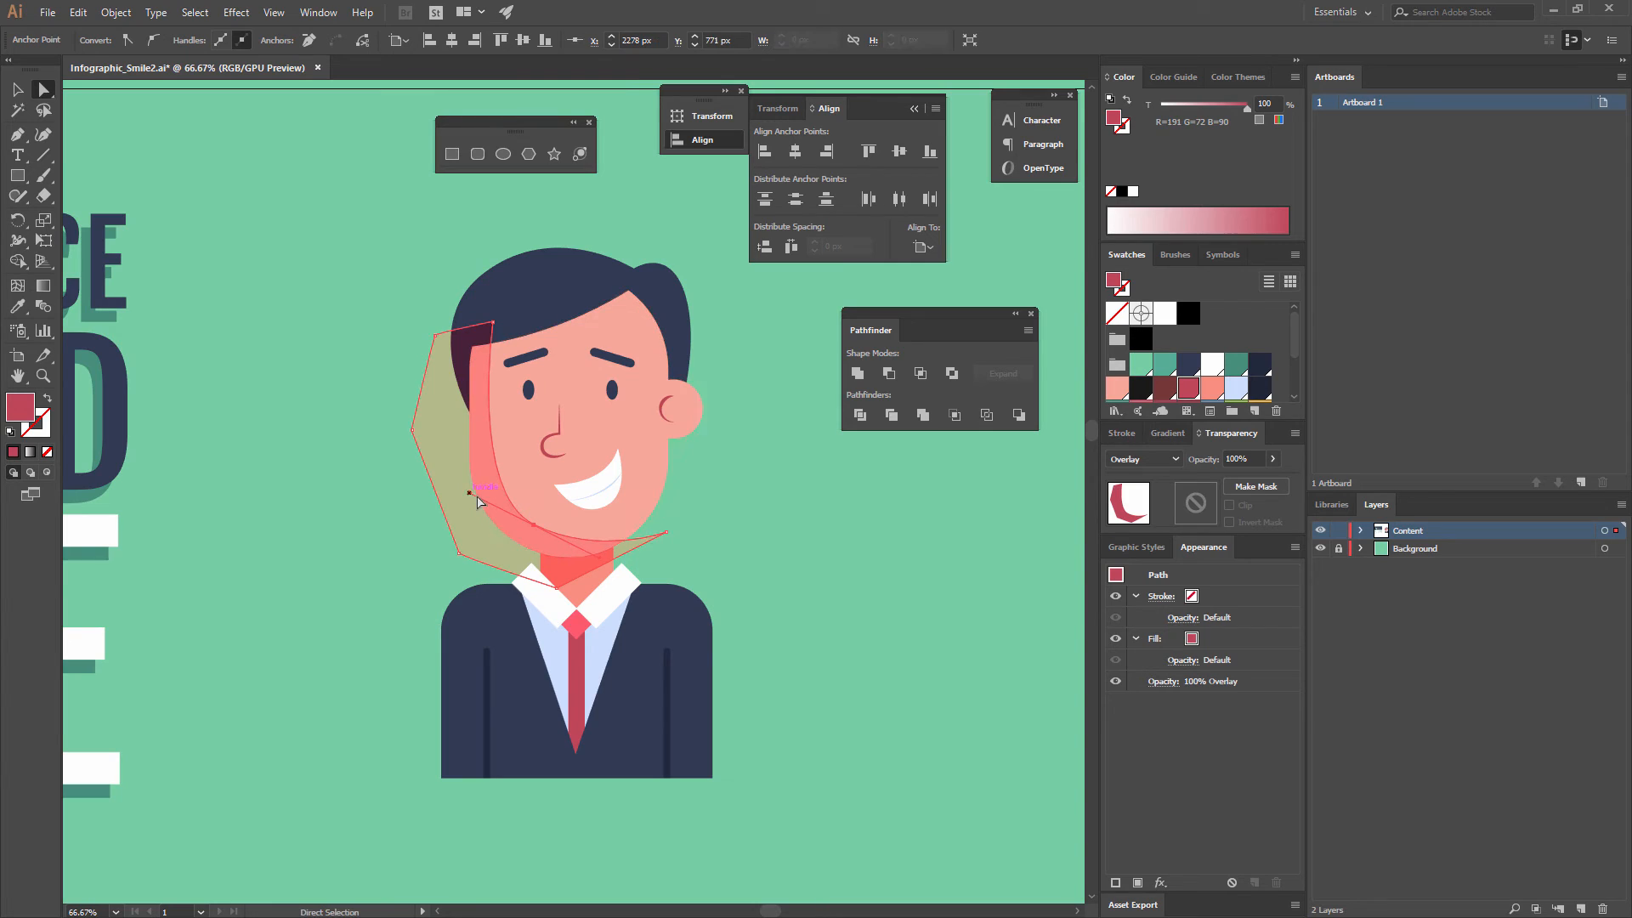
{"action": "left_click", "coordinate": [470, 489]}
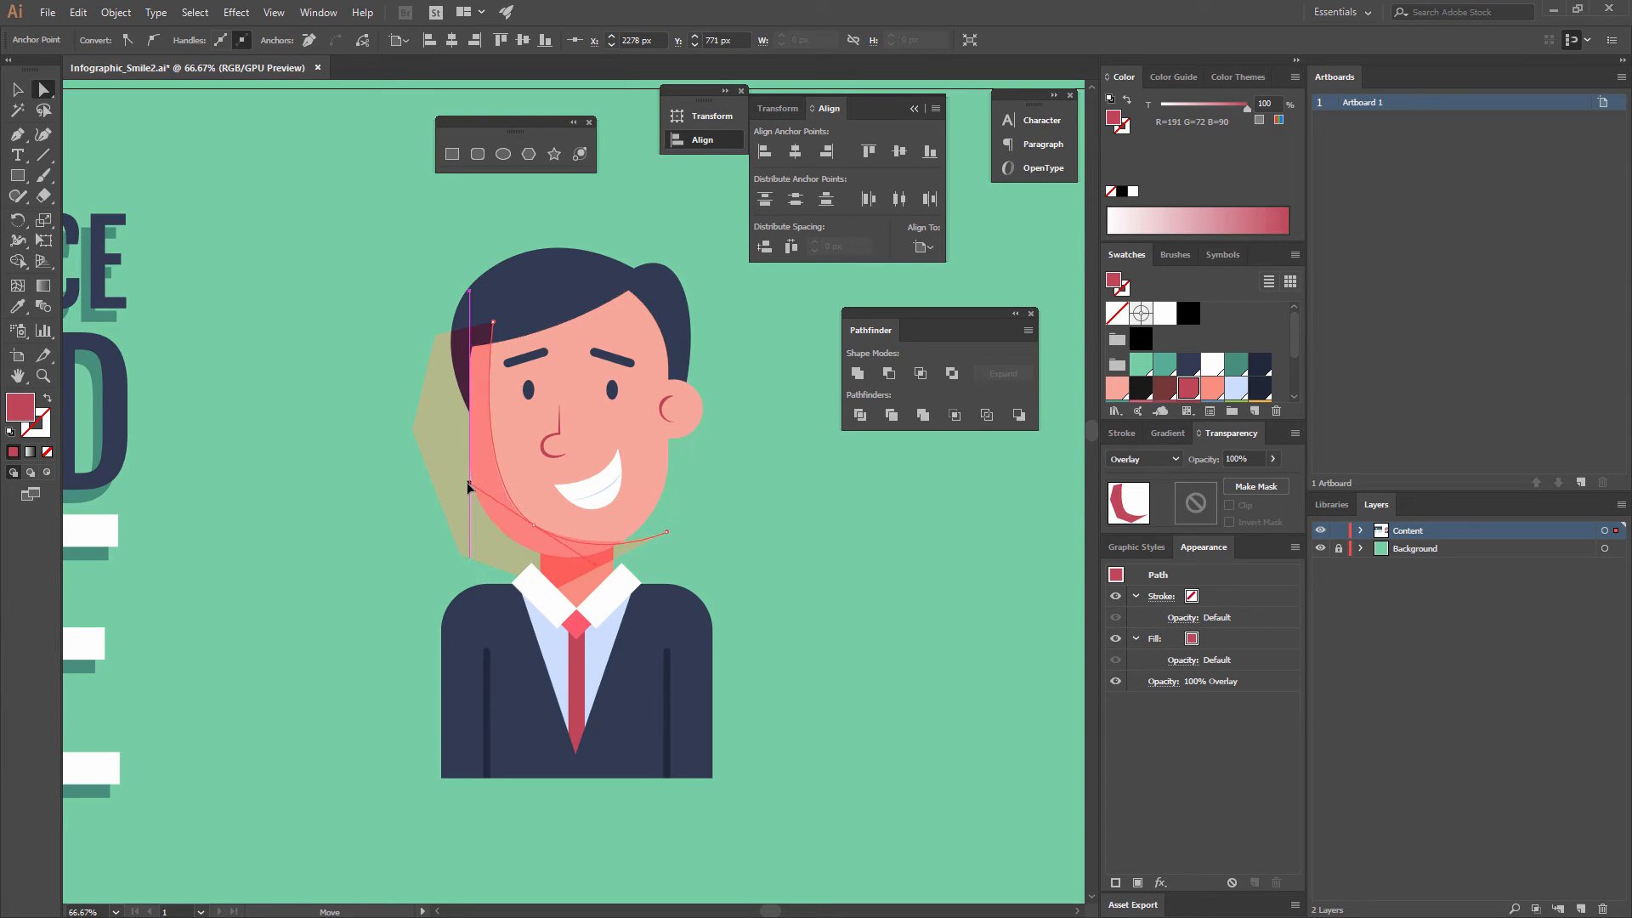
{"action": "left_click_drag", "start_coordinate": [466, 485], "coordinate": [468, 485]}
{"action": "left_click", "coordinate": [673, 496]}
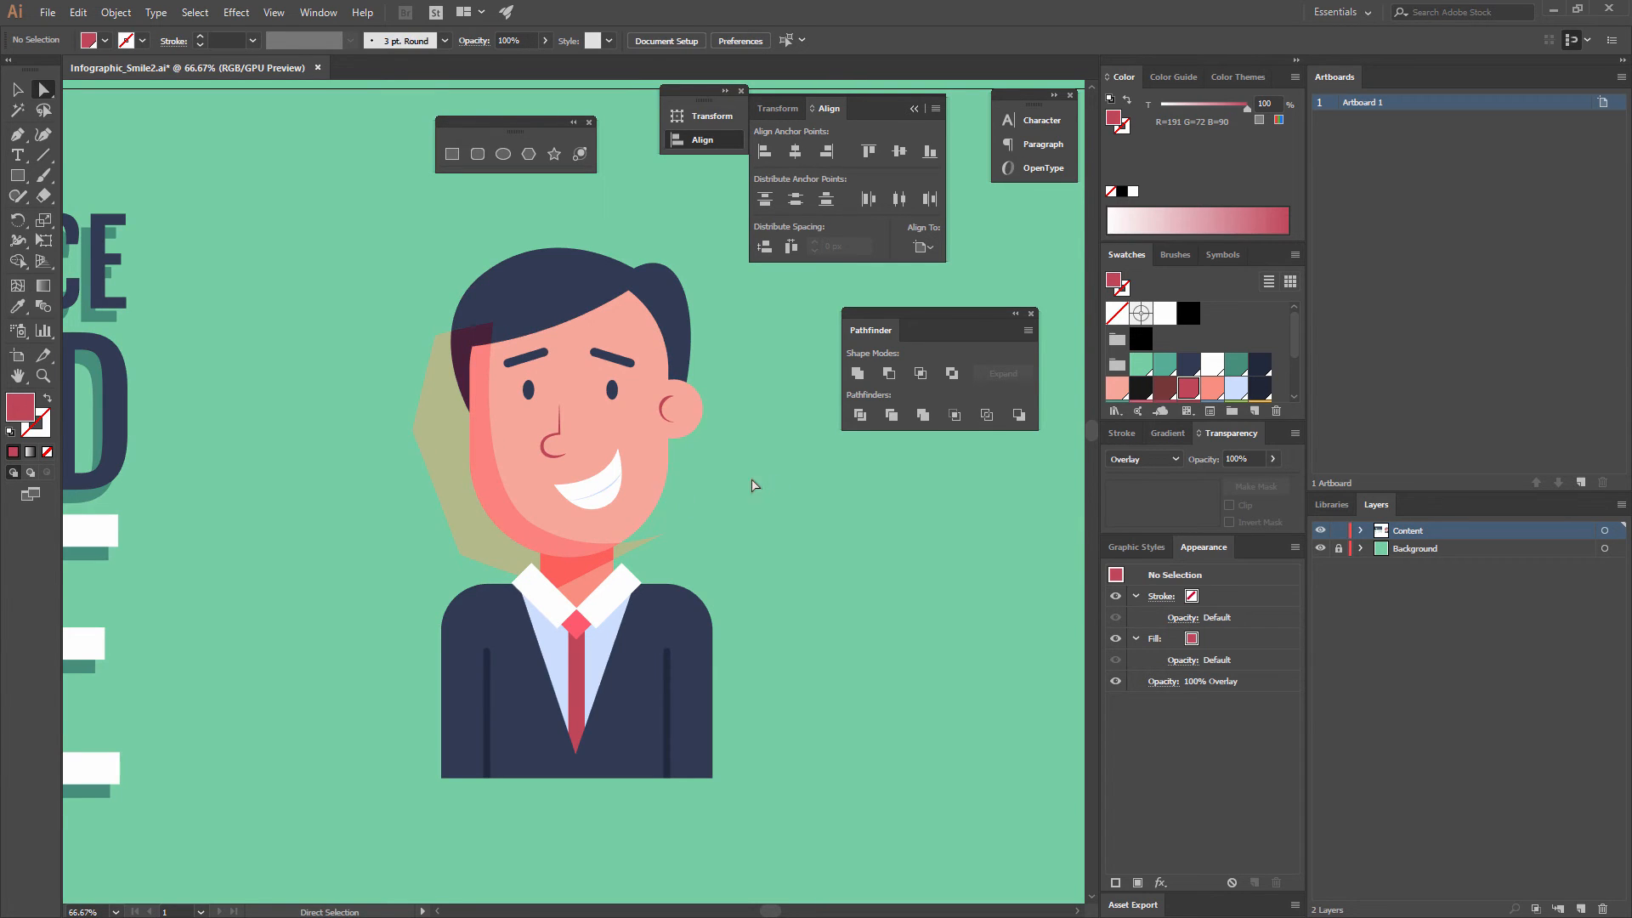
{"action": "key", "text": "b"}
{"action": "key", "text": "shift+x"}
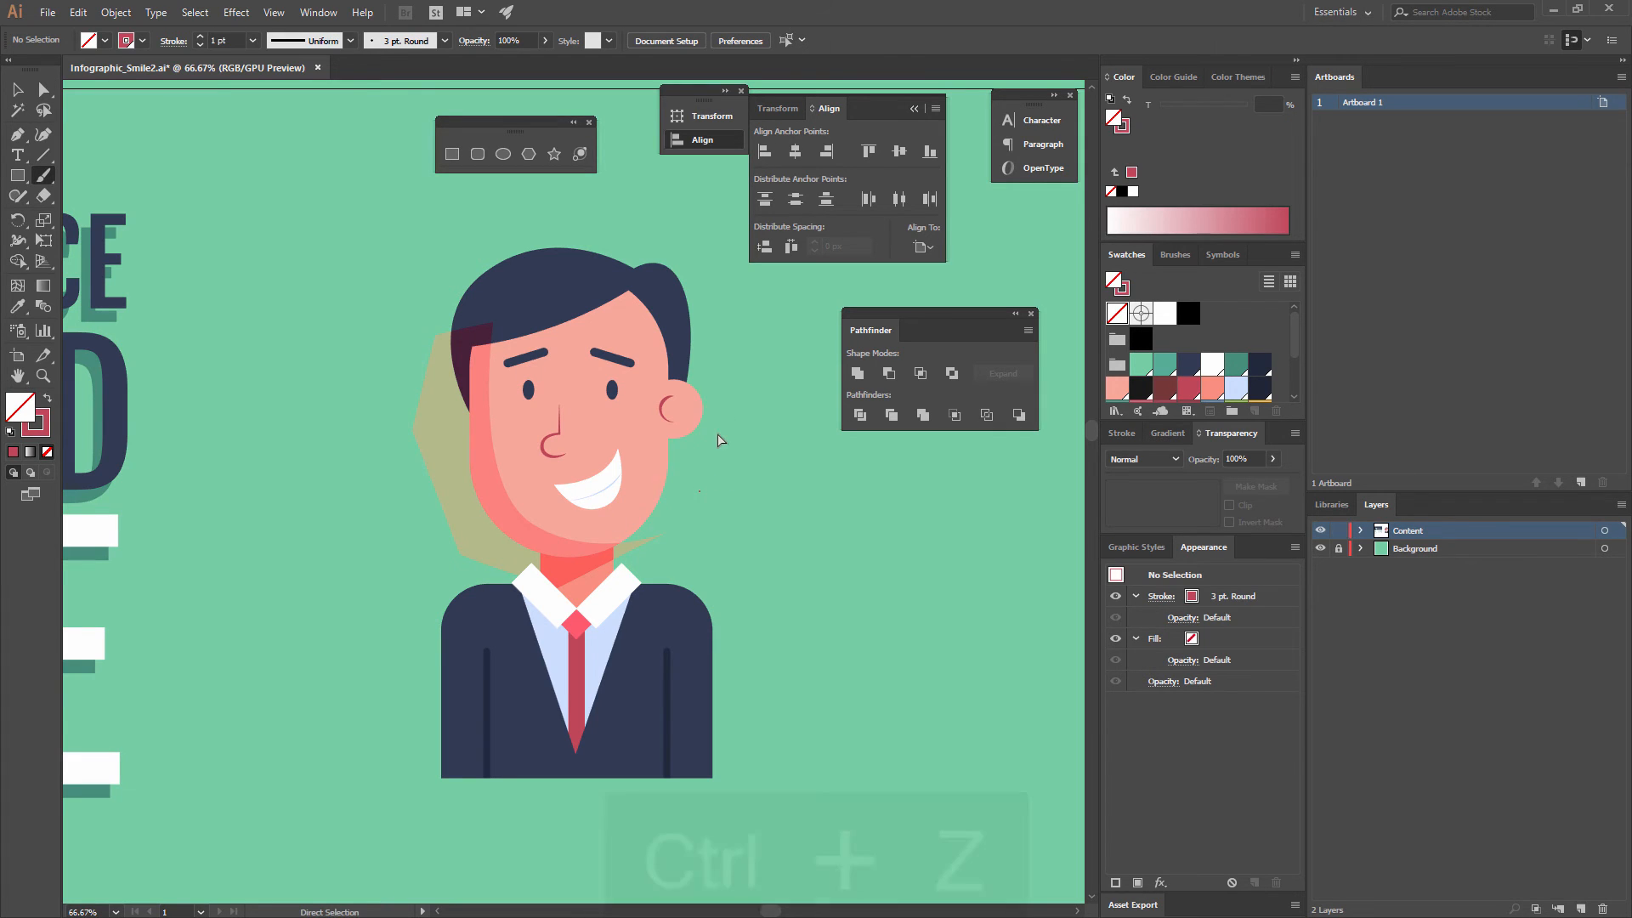
{"action": "key", "text": "ctrl+z"}
{"action": "key", "text": "ctrl+z"}
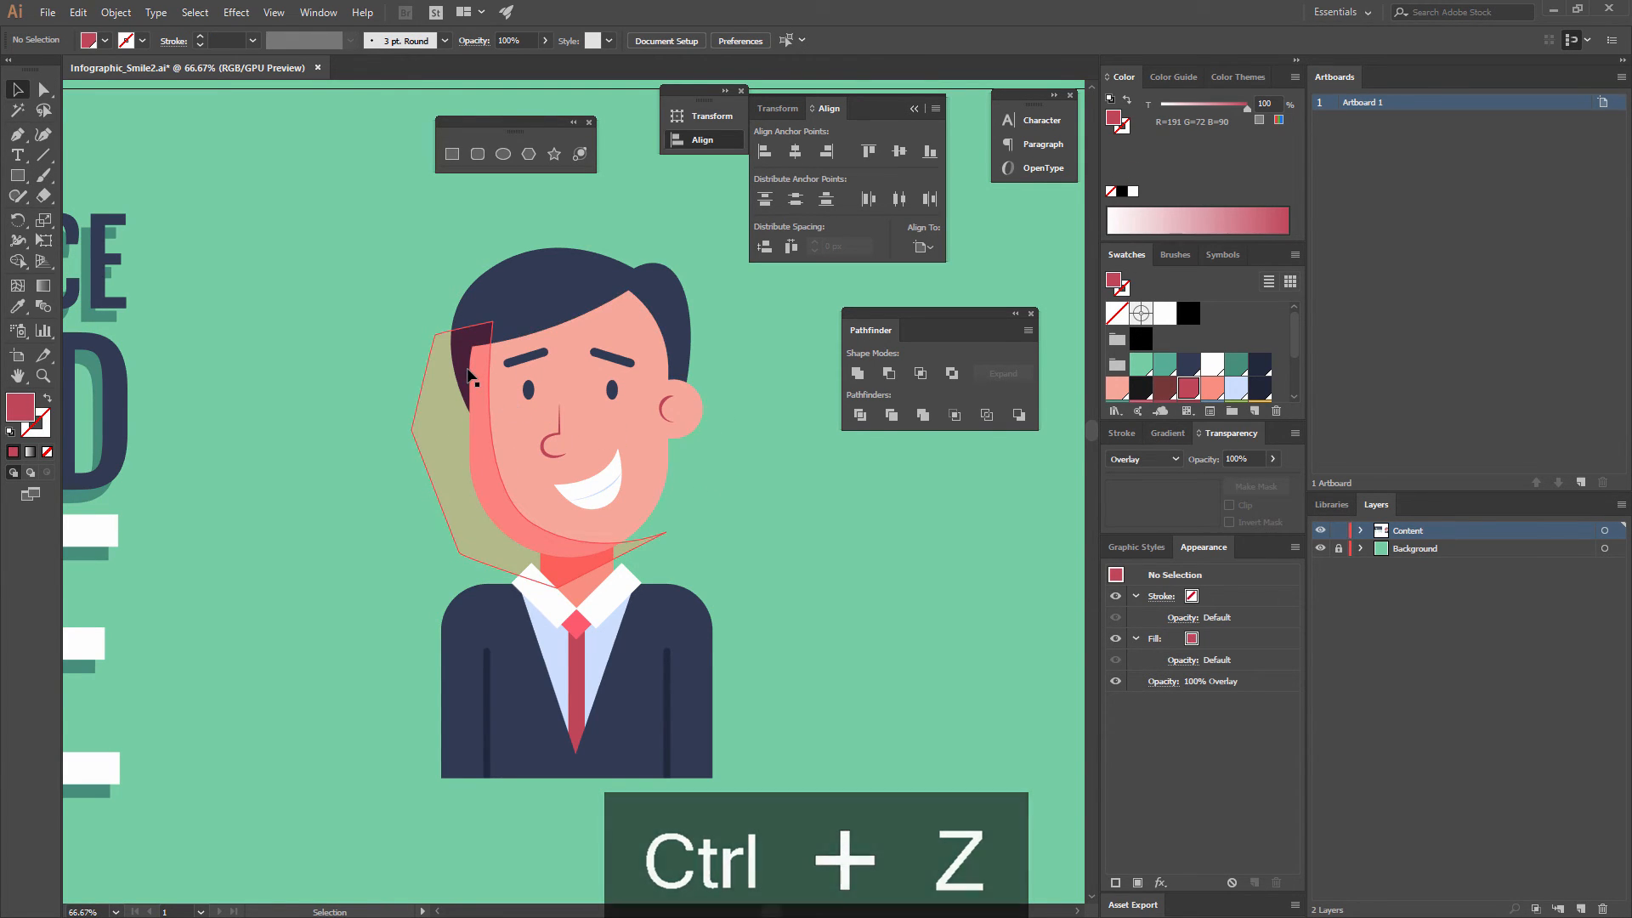
Cut the shadow shape, paste it in place inside the face shape using Draw Inside, and return to normal drawing mode.
{"action": "left_click", "coordinate": [642, 414]}
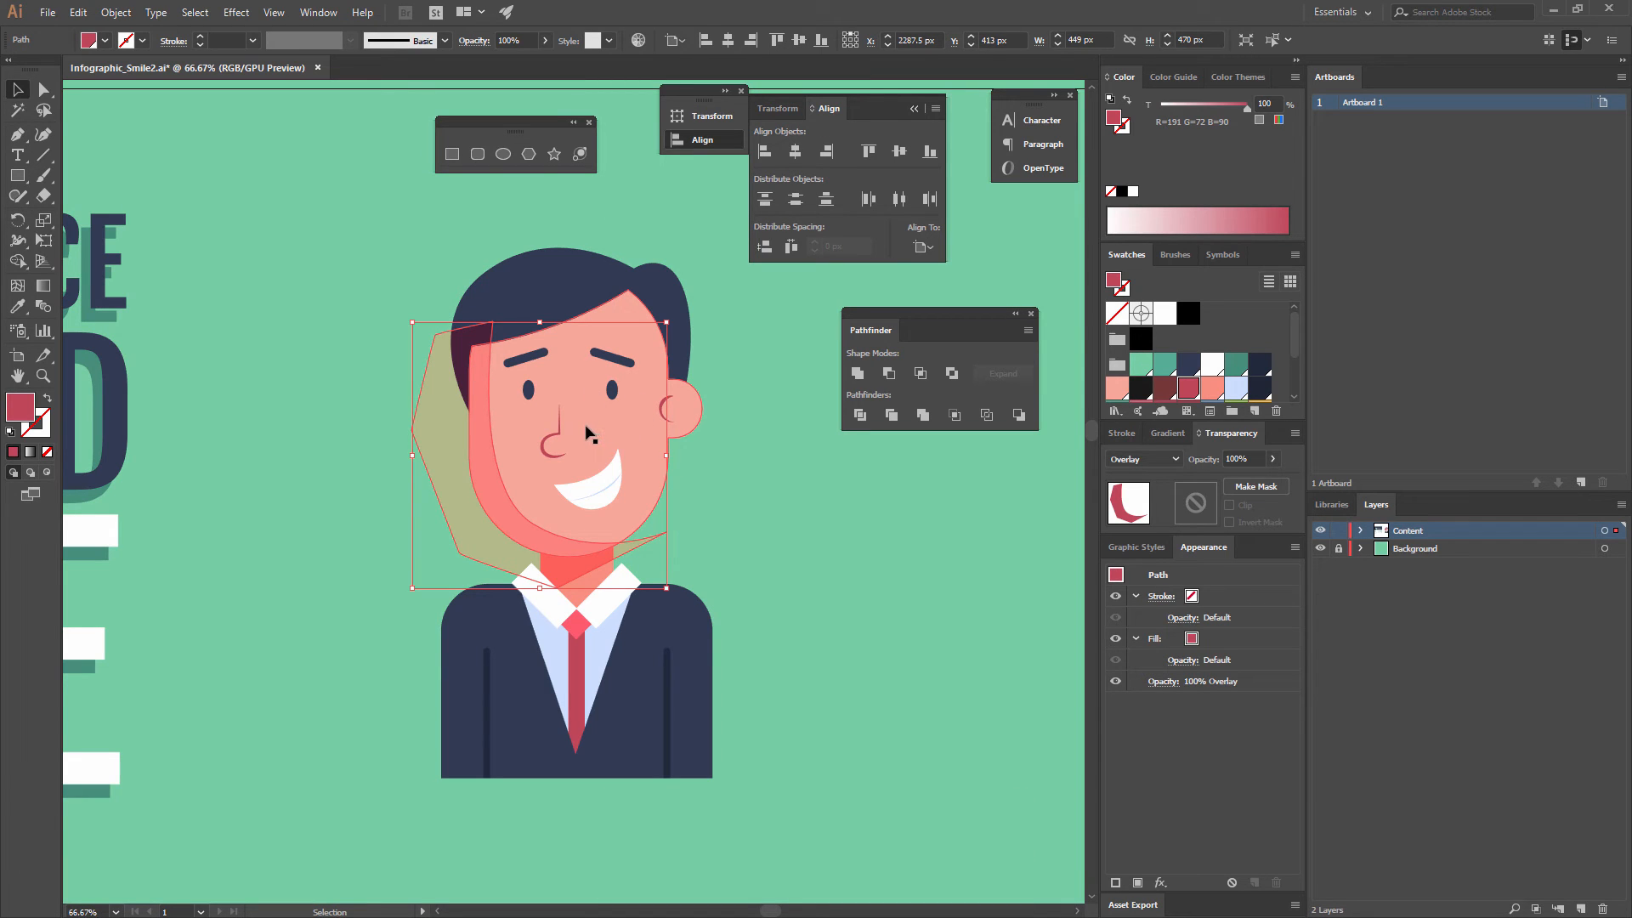
{"action": "key", "text": "ctrl+x"}
{"action": "left_click", "coordinate": [486, 392]}
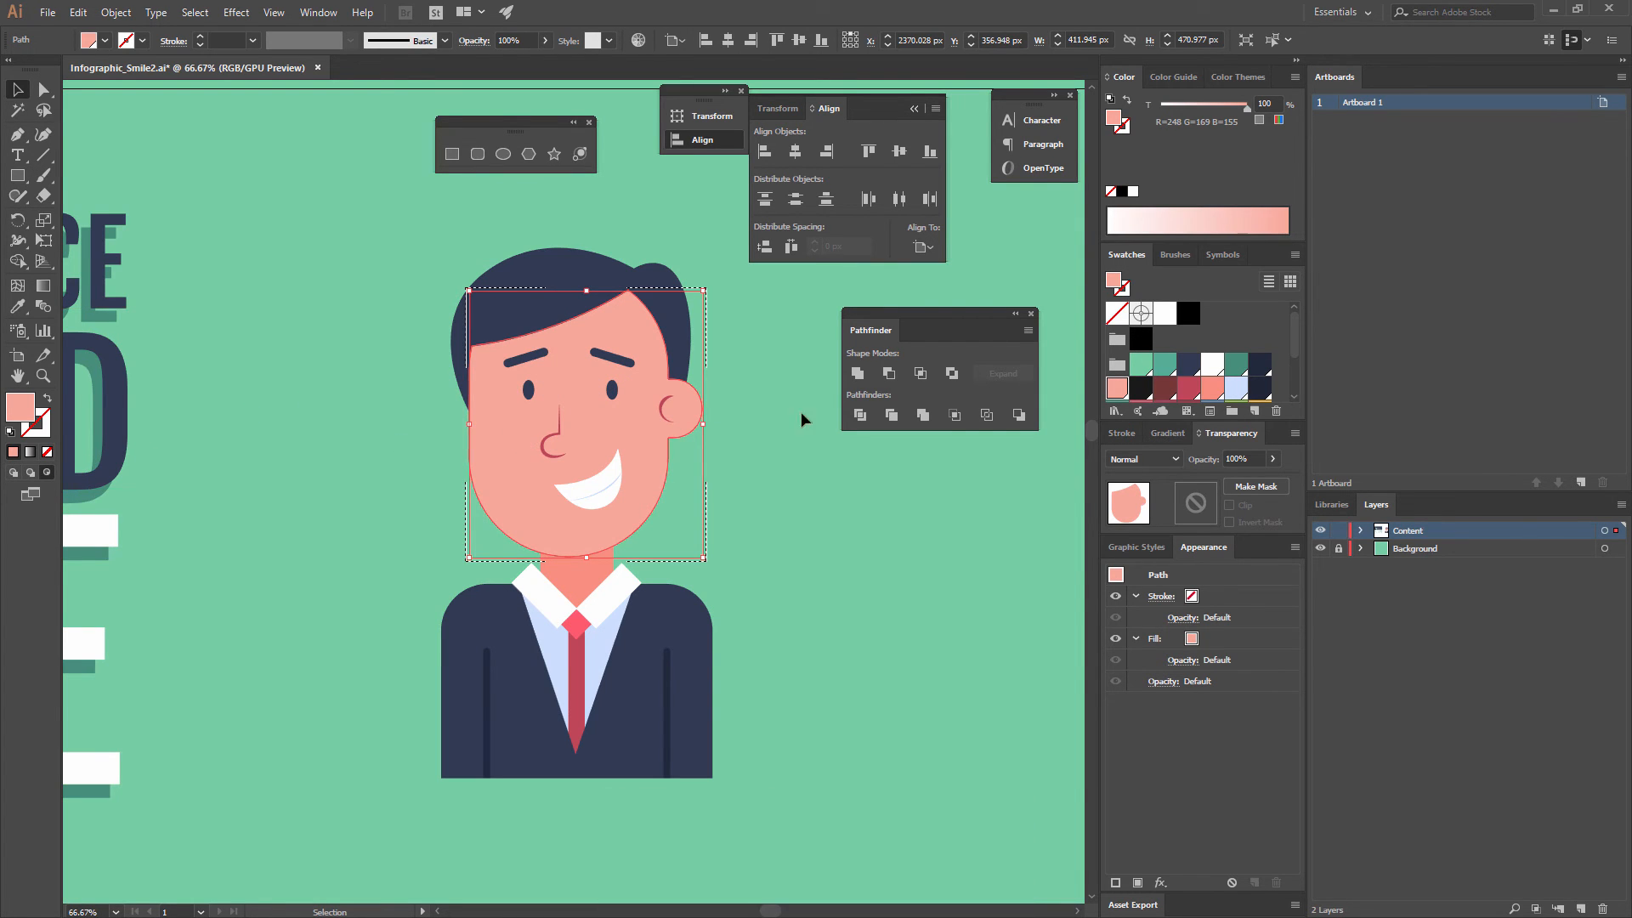
{"action": "key", "text": "ctrl+shift+v"}
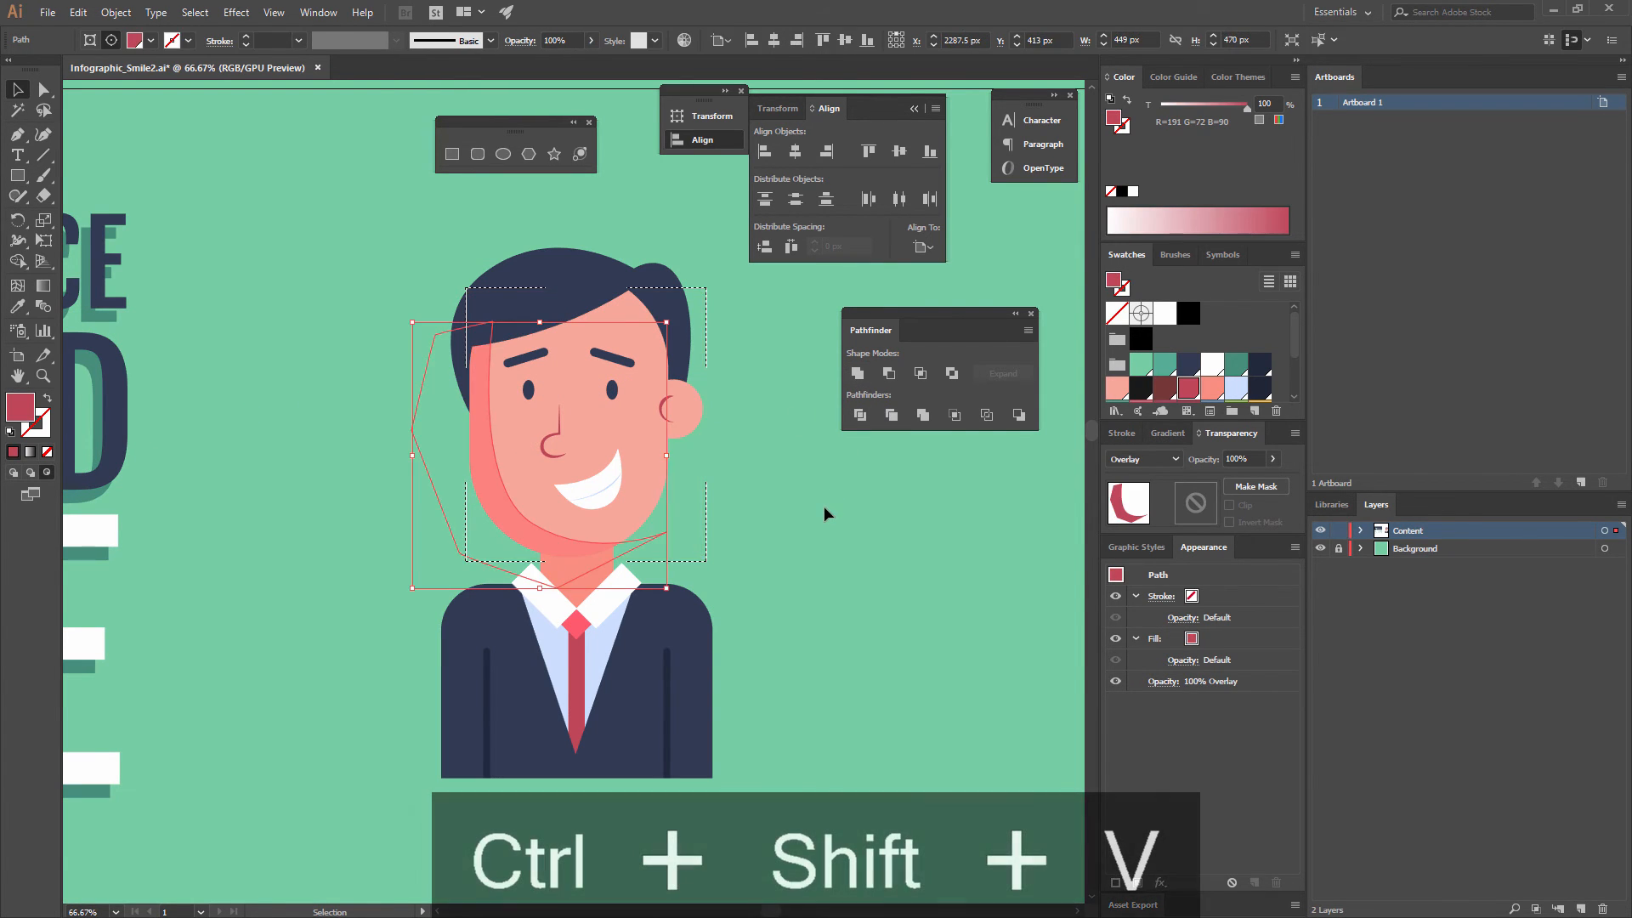
{"action": "left_click", "coordinate": [824, 506]}
Draw a closed four-sided slanted shadow shape across the upper neck just under the chin with the Pen tool.
{"action": "key", "text": "ctrl+equal"}
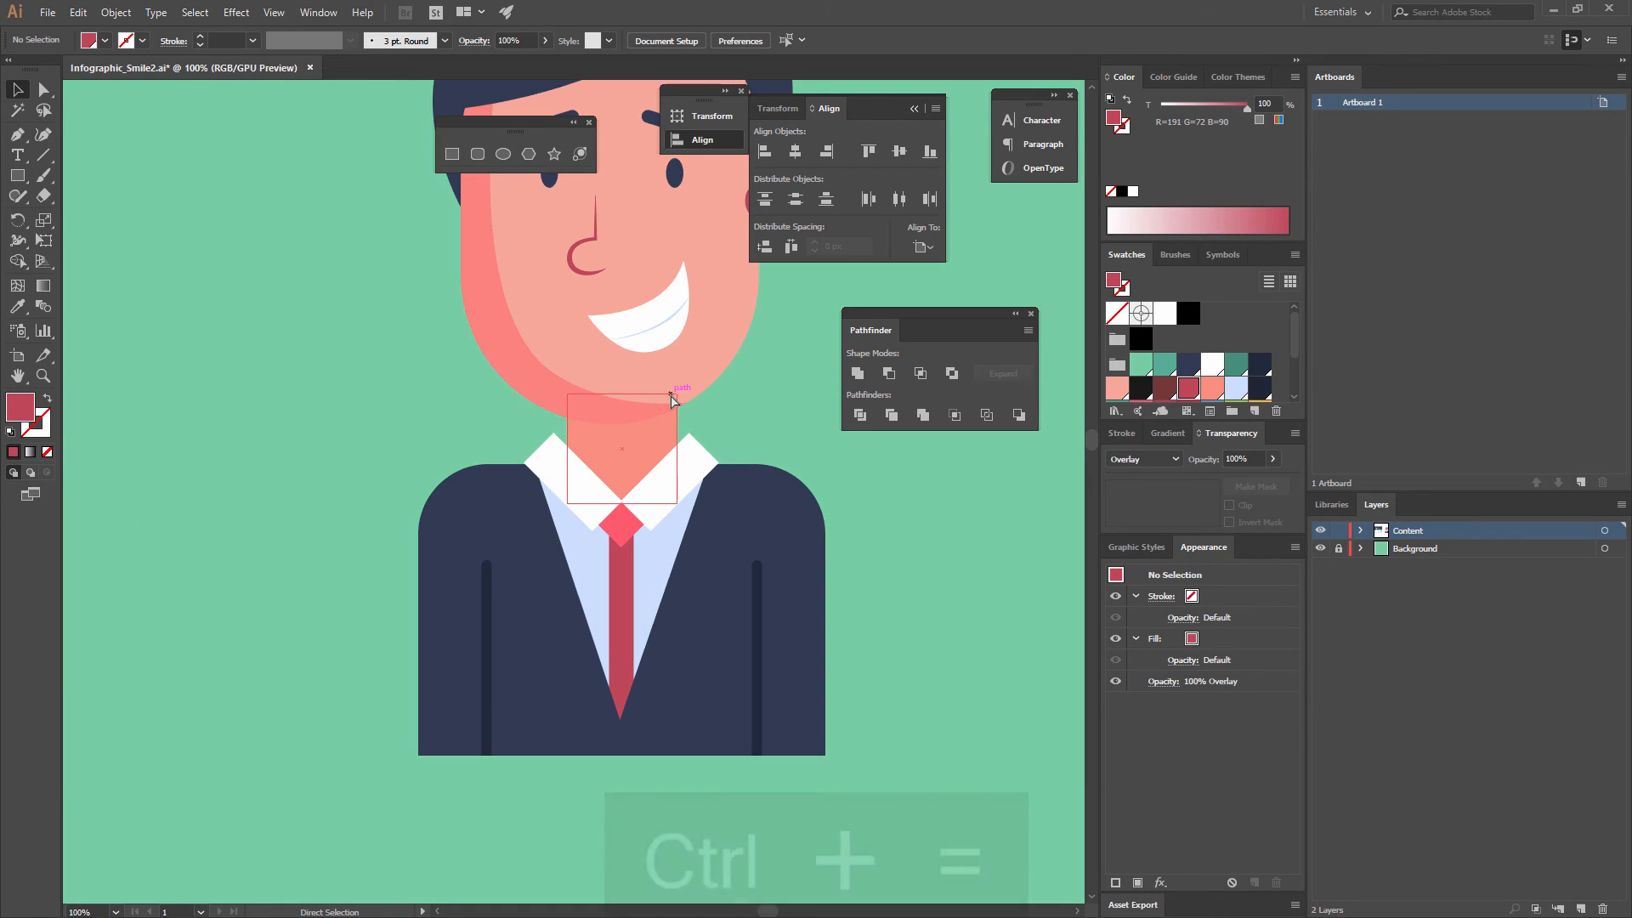
{"action": "key", "text": "p"}
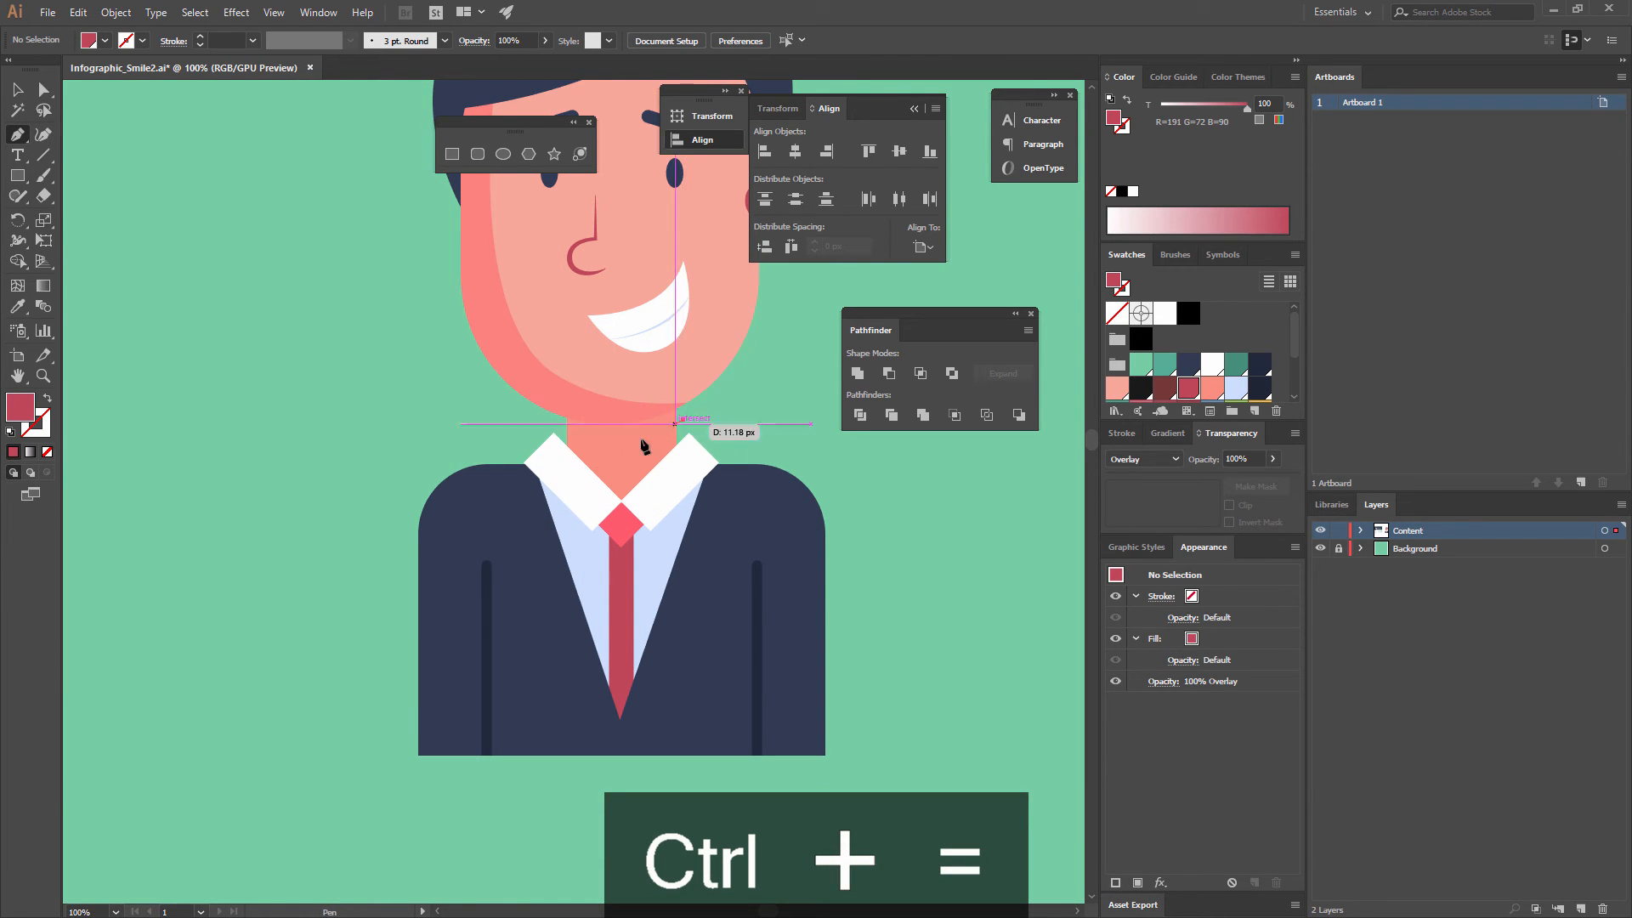
{"action": "left_click", "coordinate": [683, 419]}
{"action": "left_click", "coordinate": [557, 457]}
{"action": "left_click", "coordinate": [563, 405]}
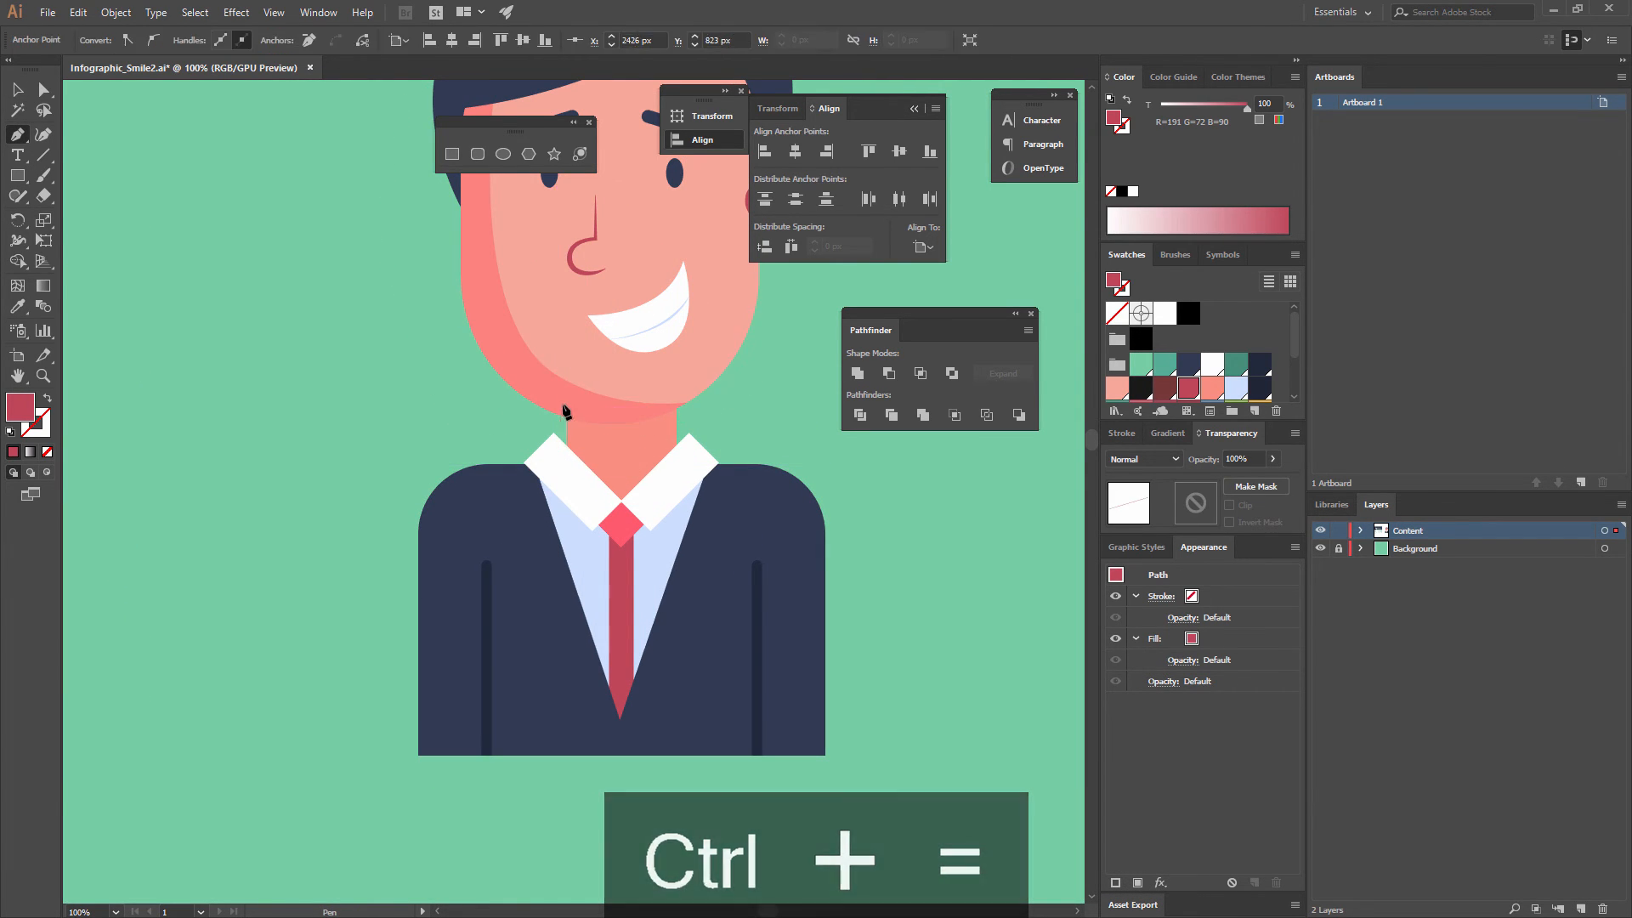
{"action": "left_click", "coordinate": [666, 375]}
{"action": "left_click", "coordinate": [682, 419]}
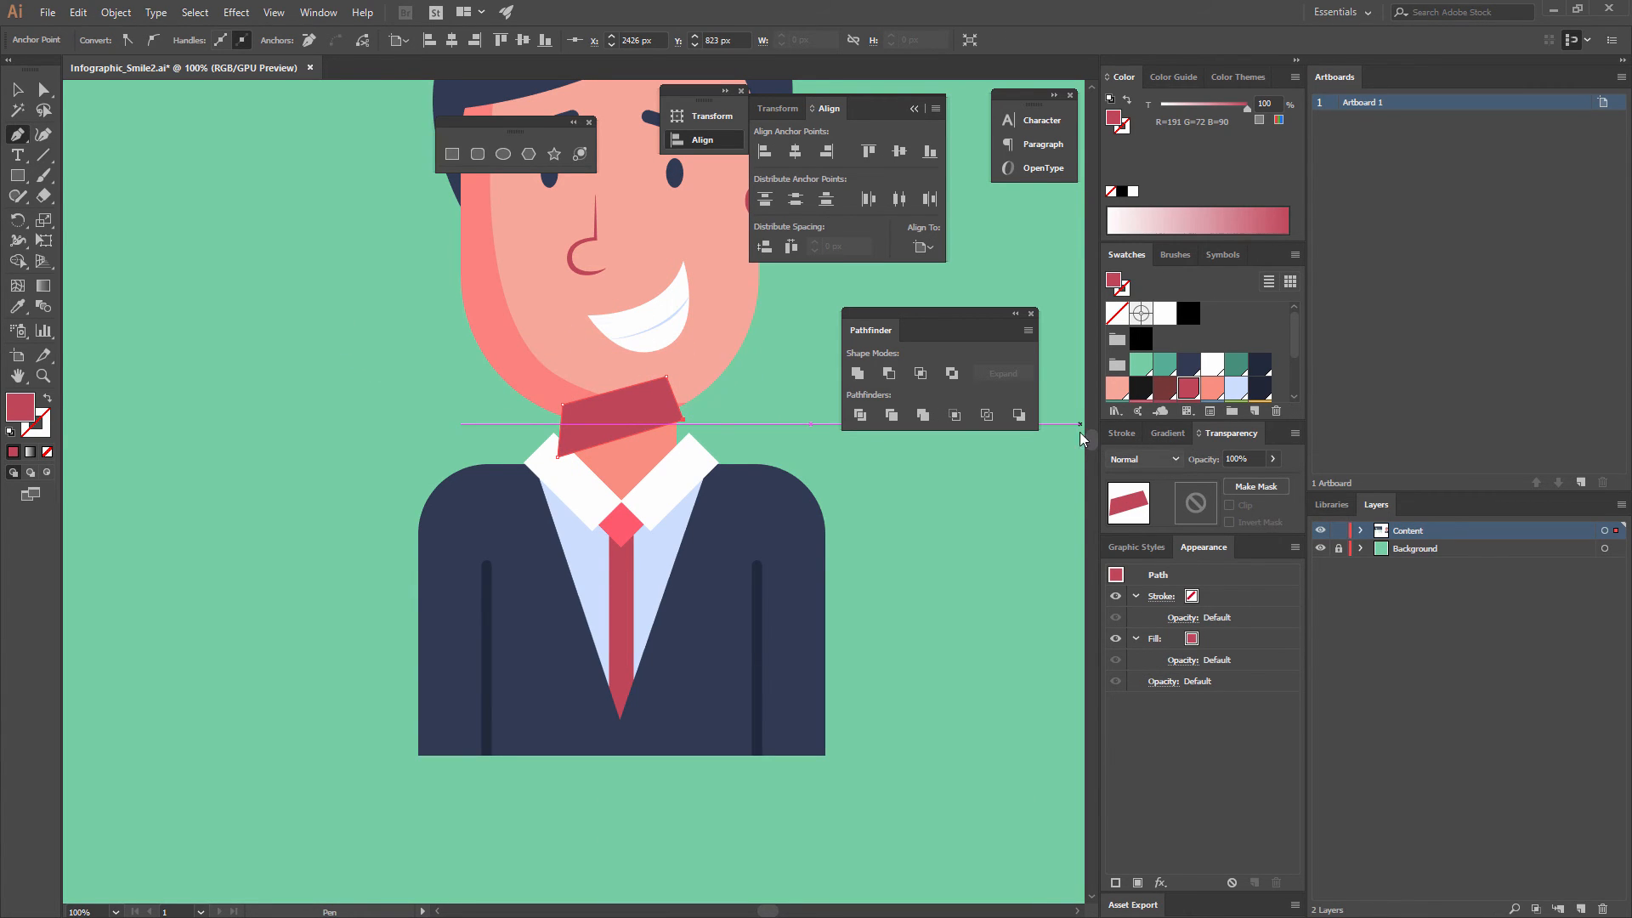
Copy the face shadow's red fill and Overlay blending to the neck shadow with the Eyedropper.
{"action": "left_click", "coordinate": [19, 306]}
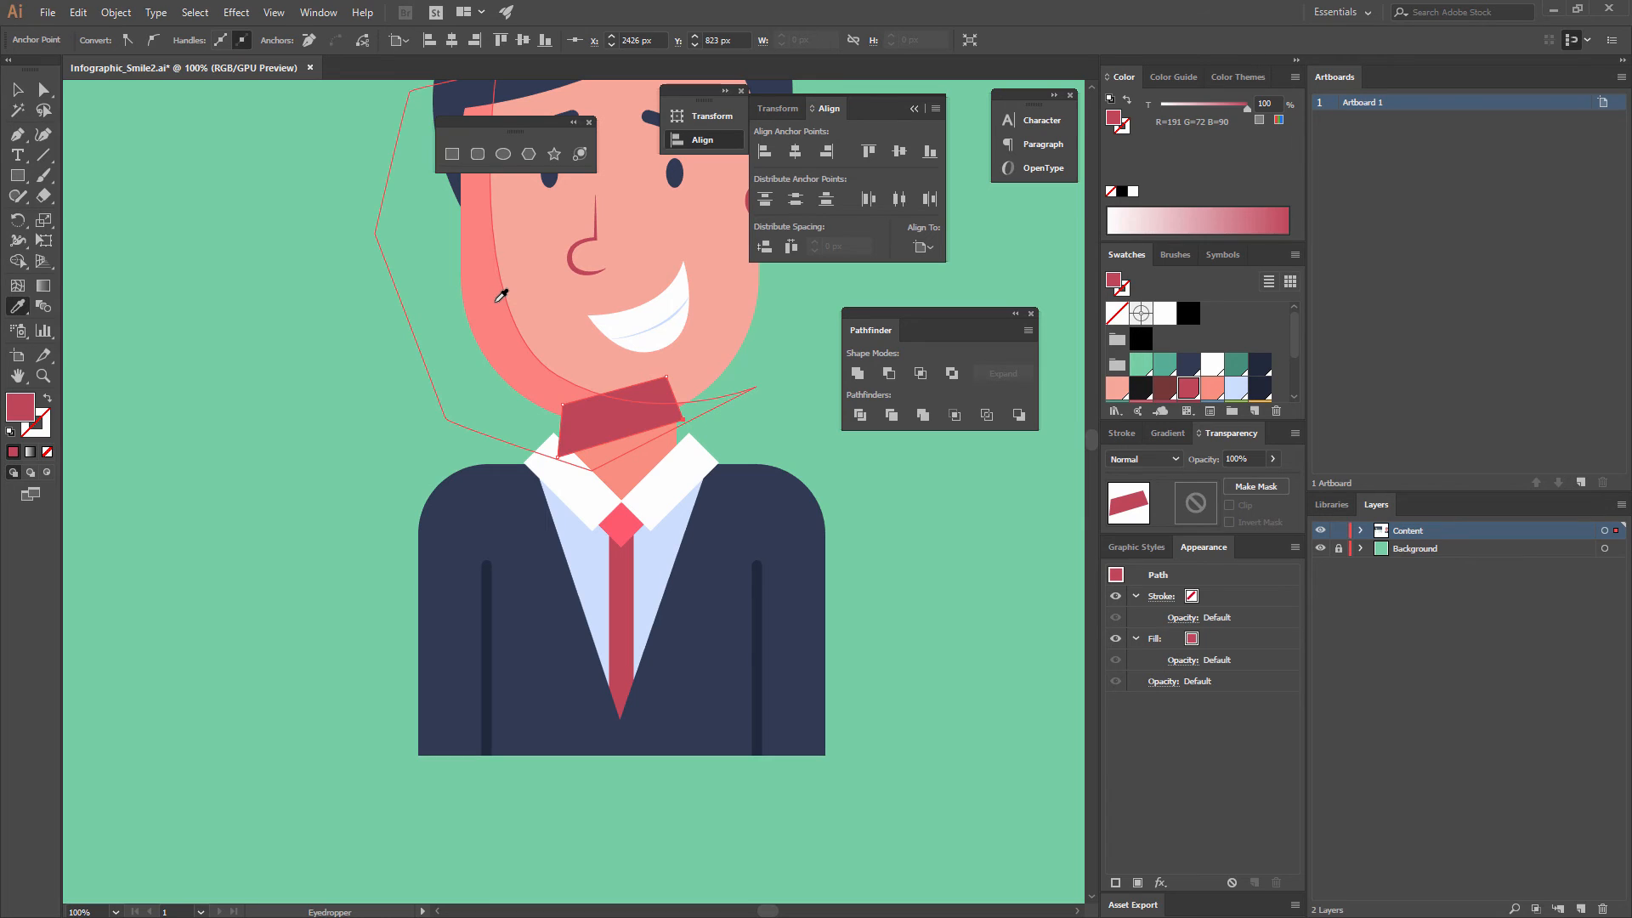
{"action": "left_click", "coordinate": [502, 295]}
{"action": "left_click", "coordinate": [17, 89]}
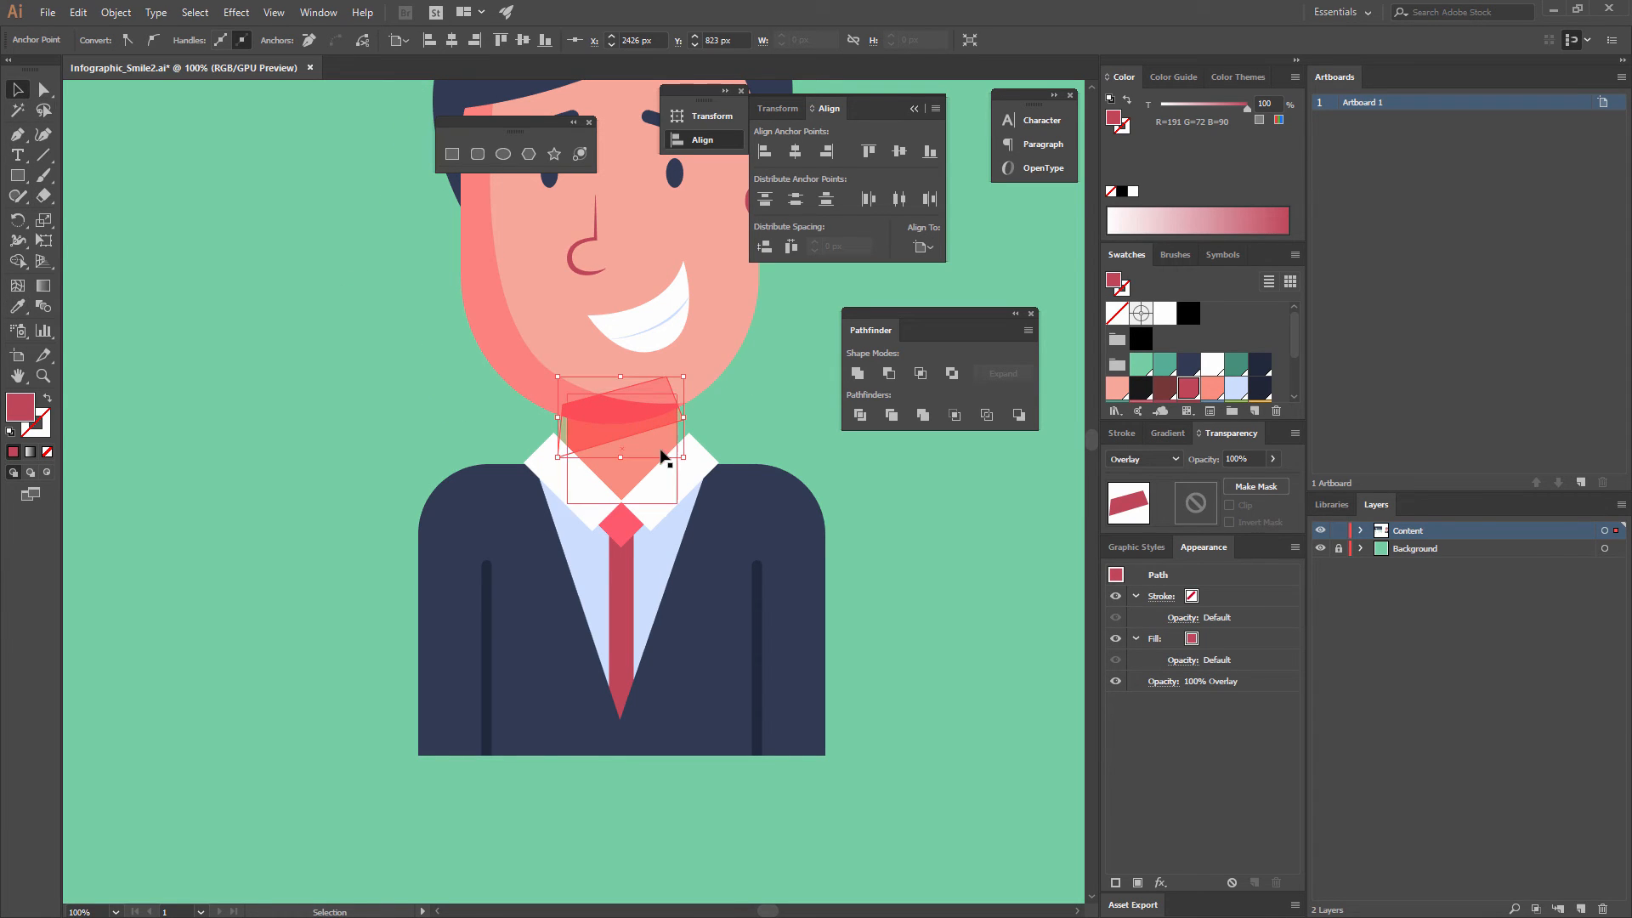
Cut the neck shadow, paste it in place inside the neck rectangle using Draw Inside, and return to normal drawing mode.
{"action": "left_click", "coordinate": [831, 445]}
{"action": "left_click", "coordinate": [627, 444]}
{"action": "key", "text": "ctrl+x"}
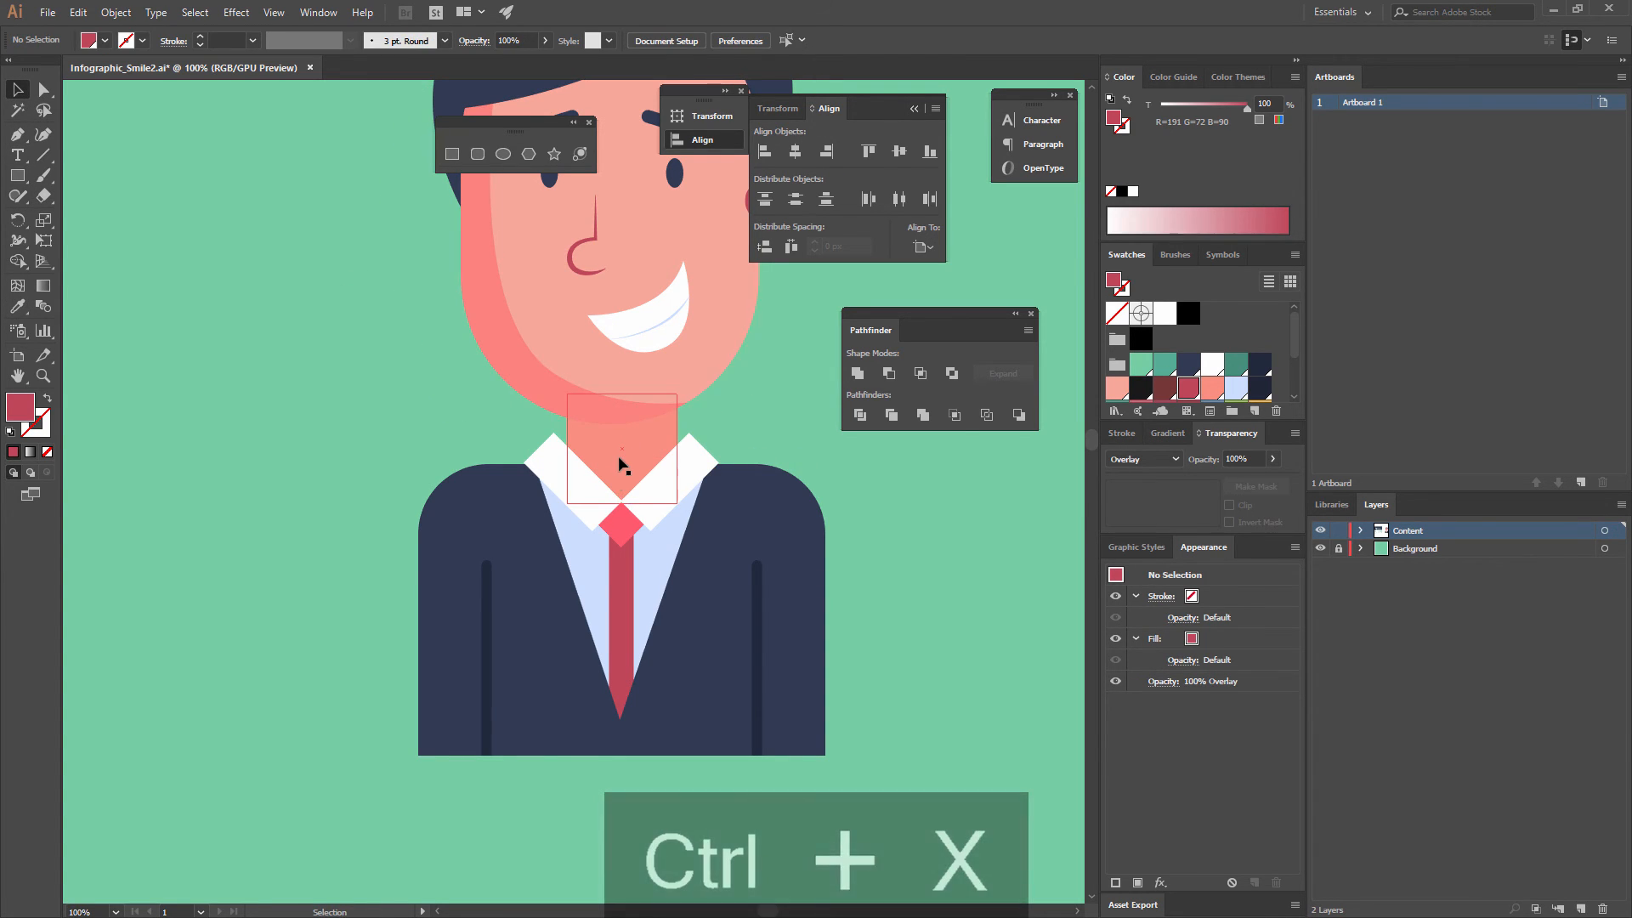
{"action": "key", "text": "ctrl+shift+v"}
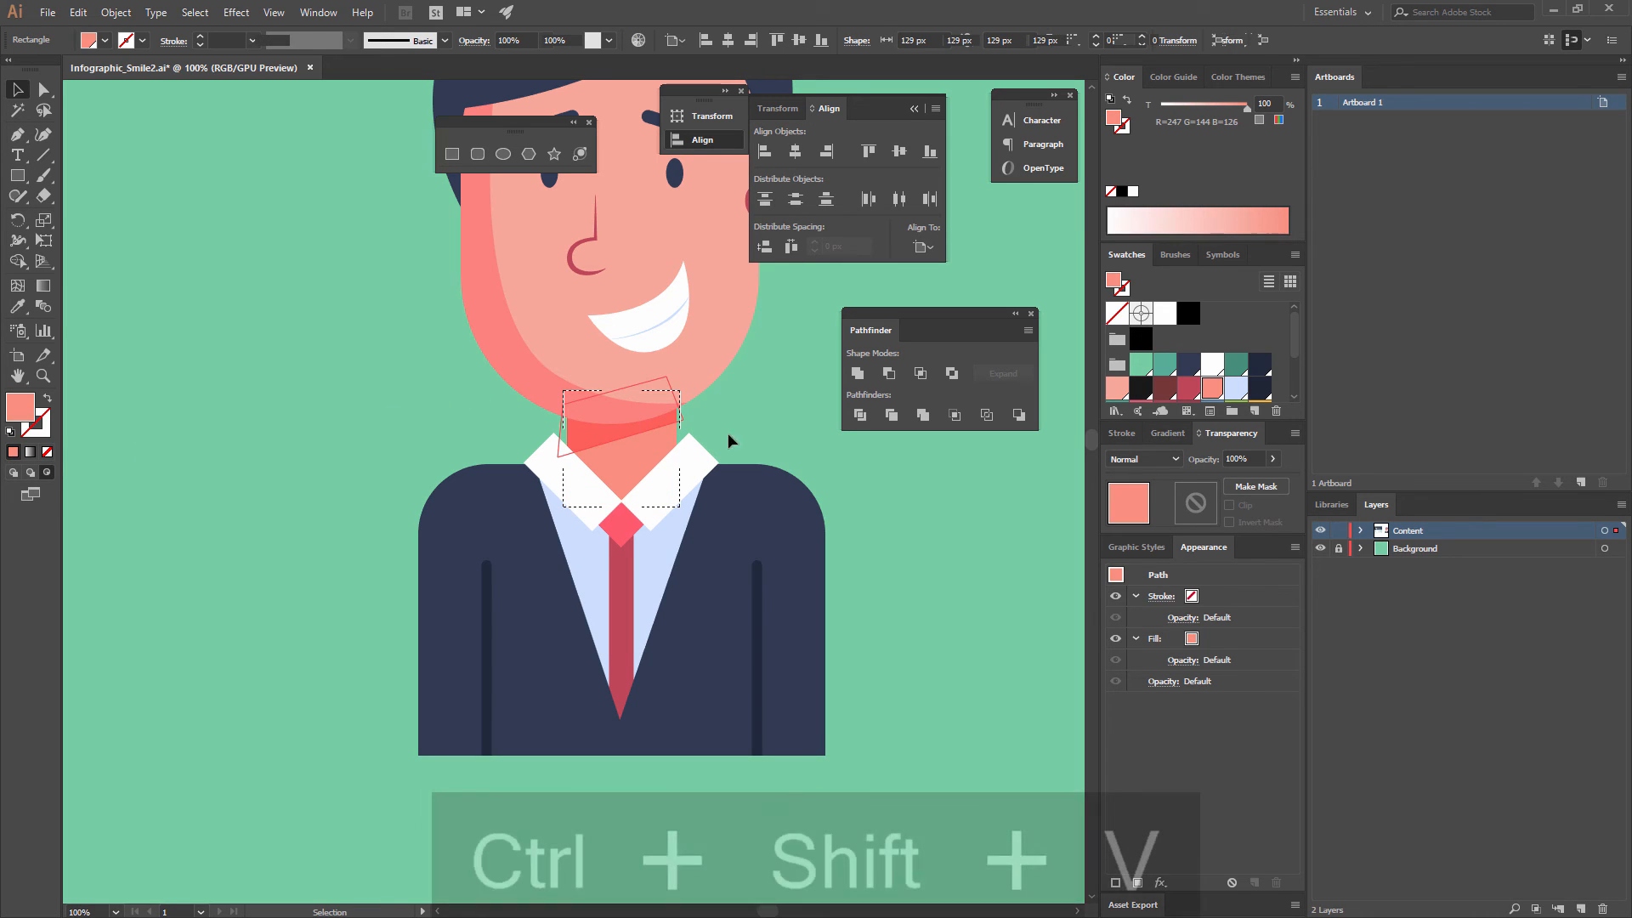
{"action": "double_click", "coordinate": [754, 401]}
Raise the two upper corner points of the neck shadow inside its clip group to extend it upward under the chin, and exit isolation.
{"action": "left_click_drag", "start_coordinate": [746, 361], "coordinate": [697, 499]}
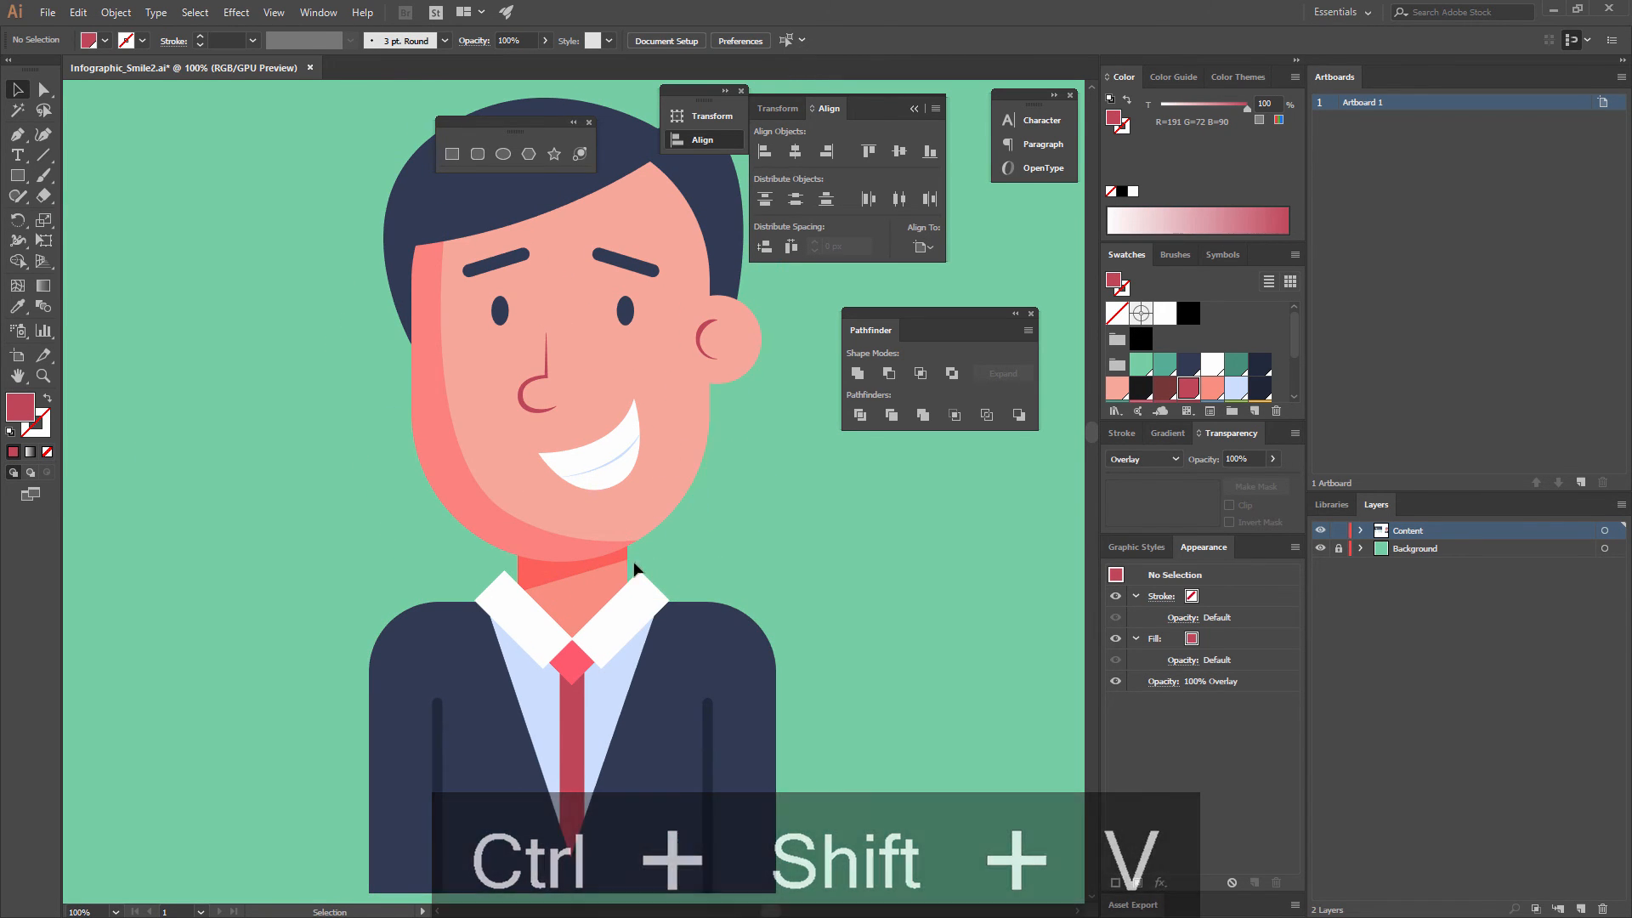
{"action": "double_click", "coordinate": [561, 576]}
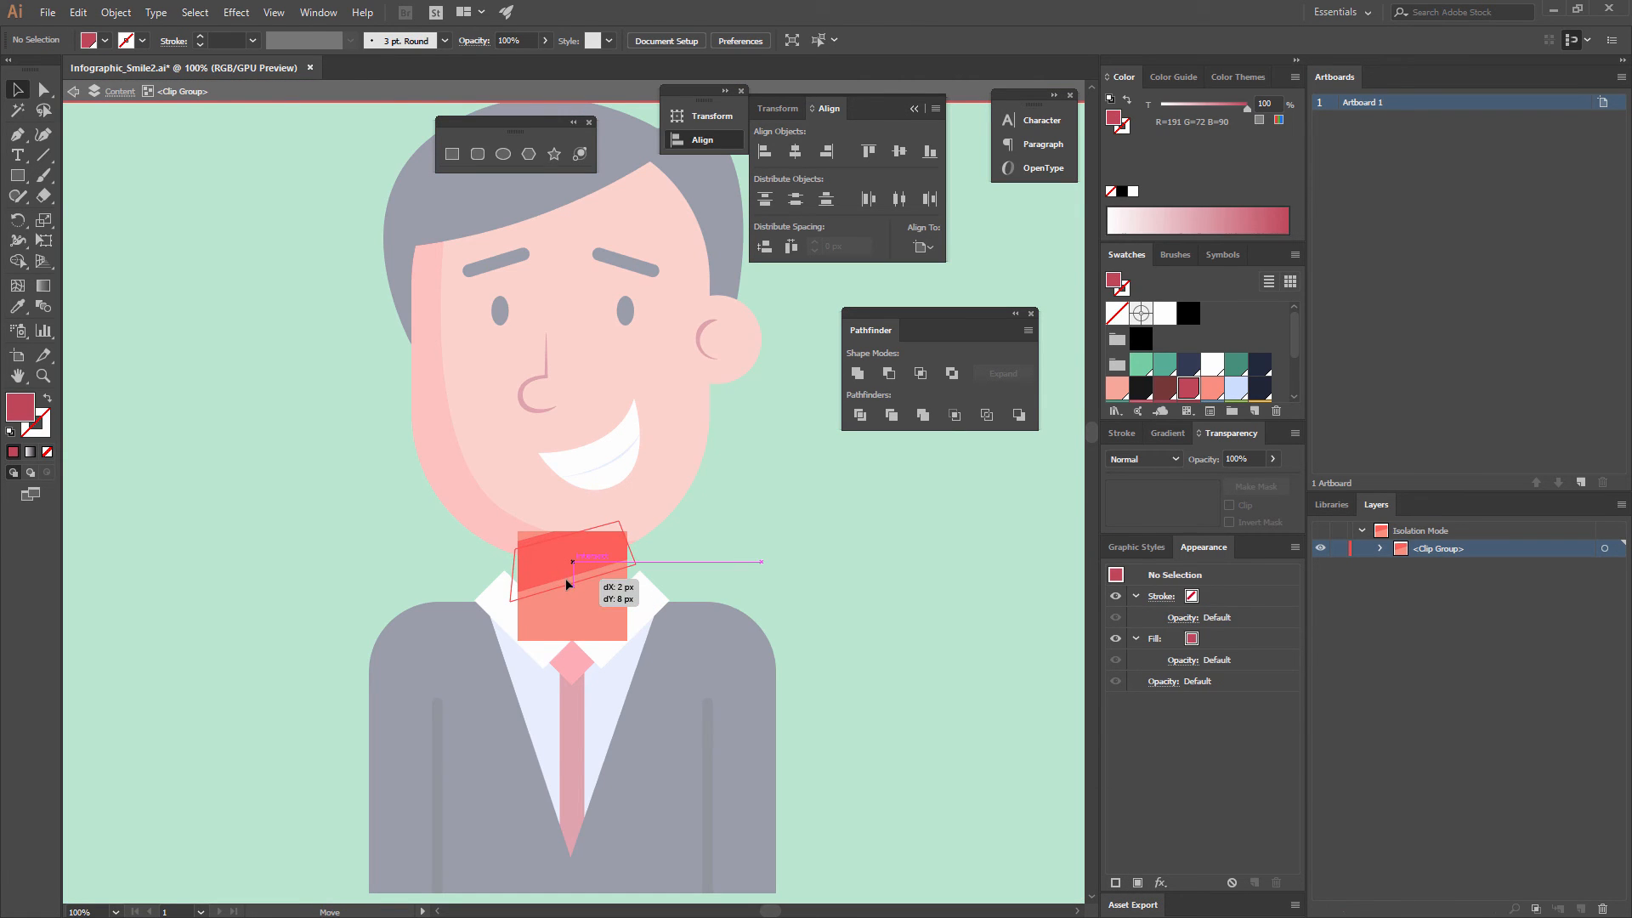
{"action": "key", "text": "a"}
{"action": "left_click", "coordinate": [617, 531]}
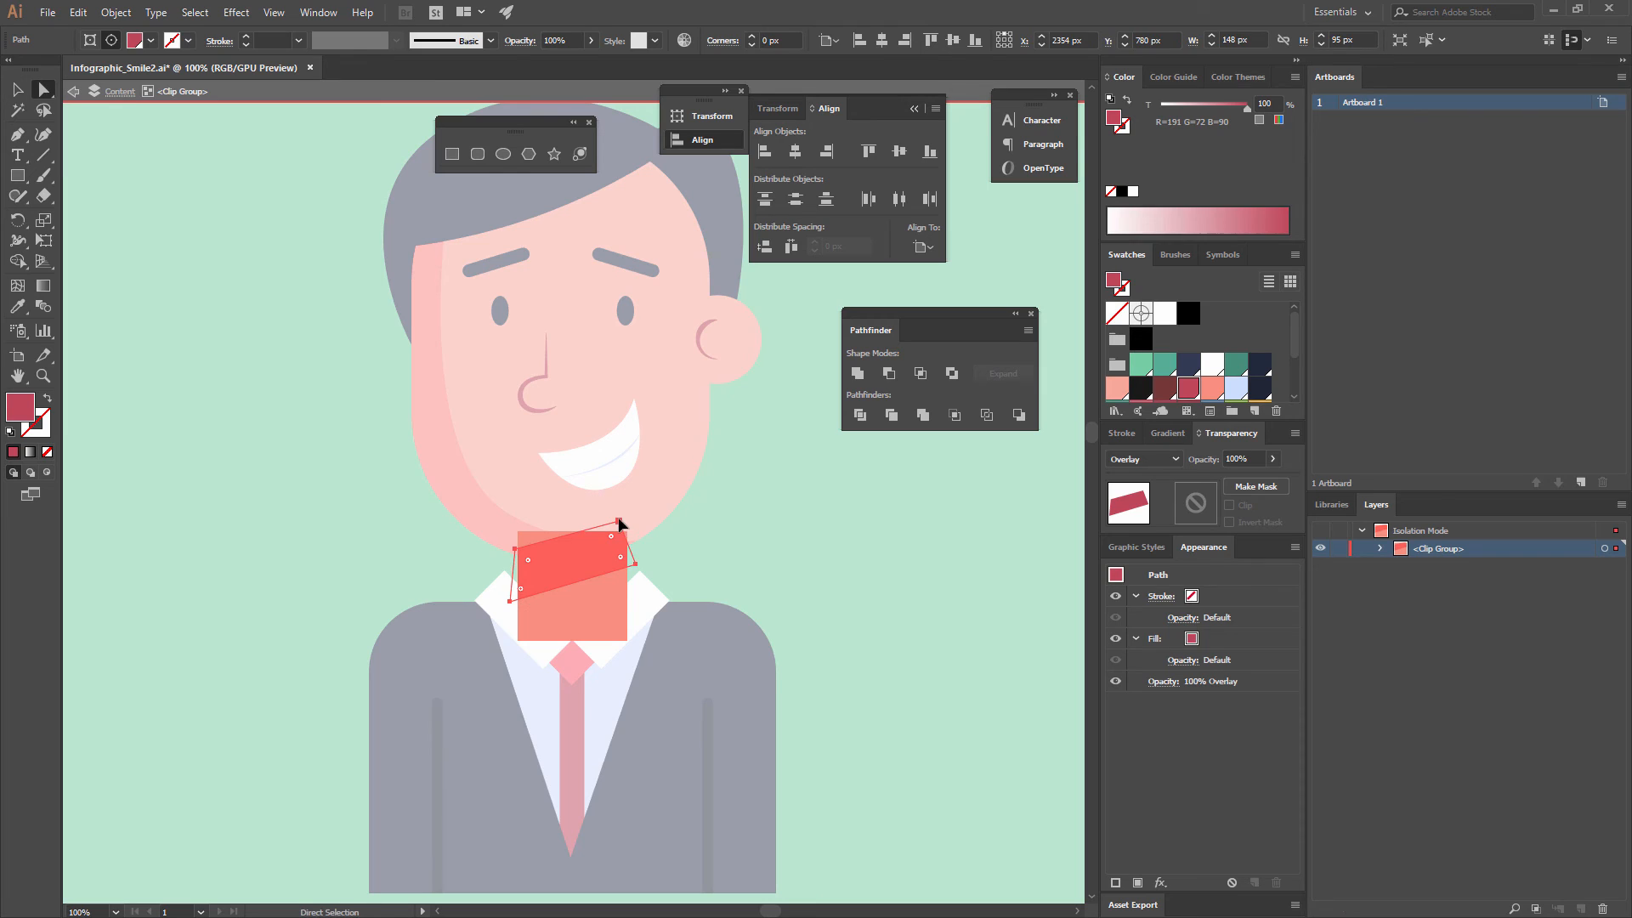
{"action": "left_click_drag", "start_coordinate": [619, 524], "coordinate": [626, 508]}
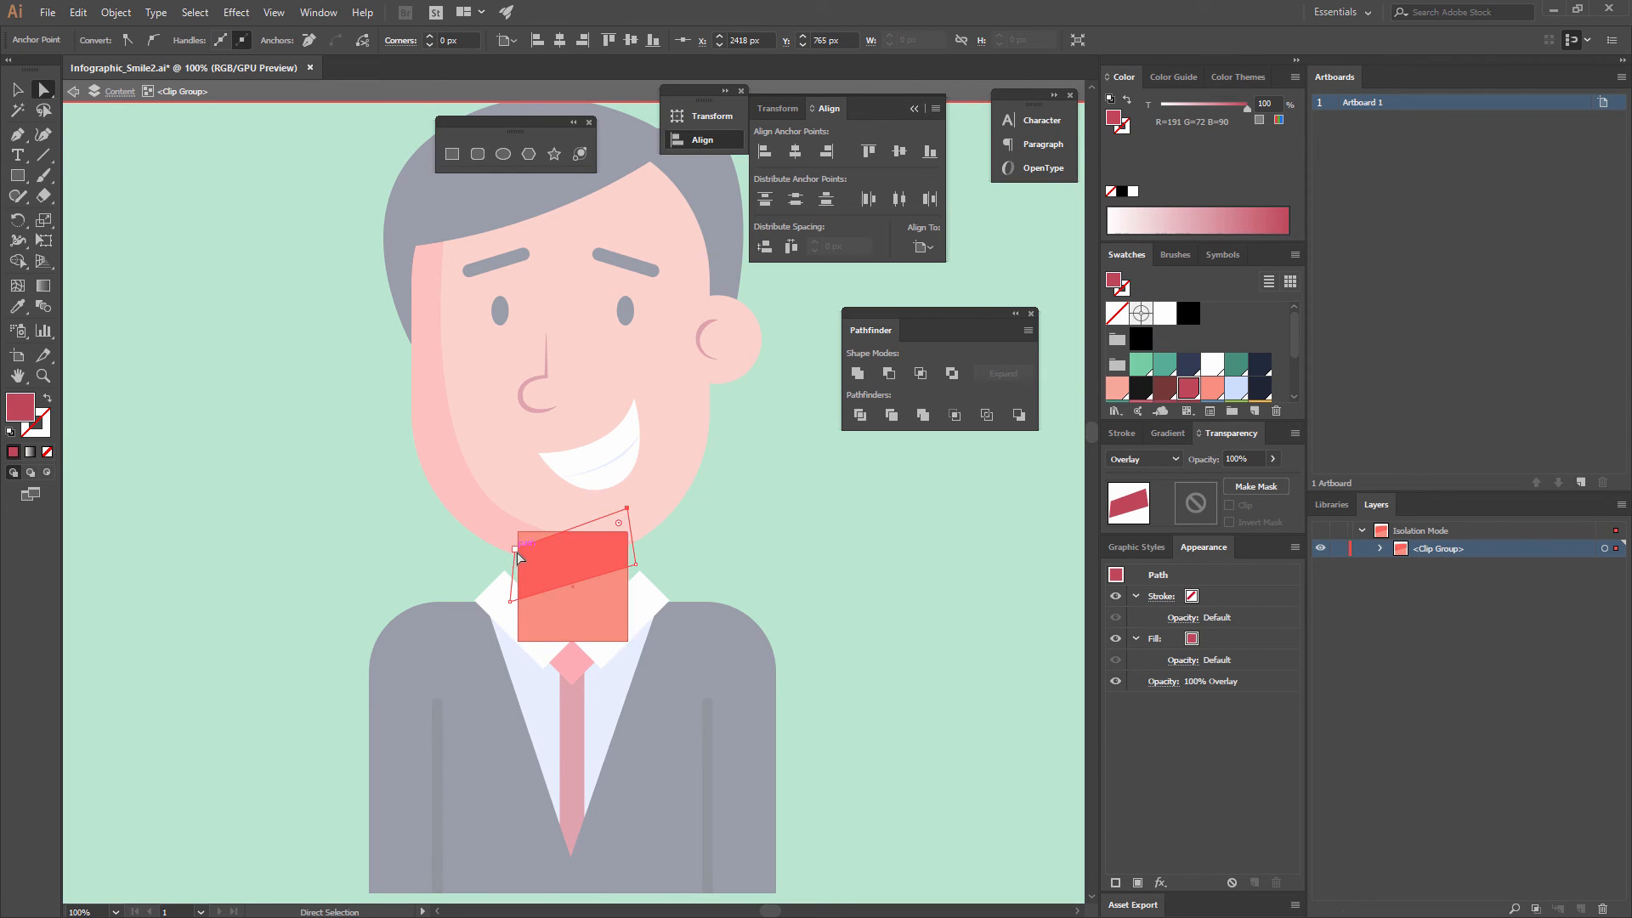
{"action": "left_click_drag", "start_coordinate": [515, 550], "coordinate": [510, 524]}
{"action": "key", "text": "v"}
{"action": "left_click", "coordinate": [653, 512]}
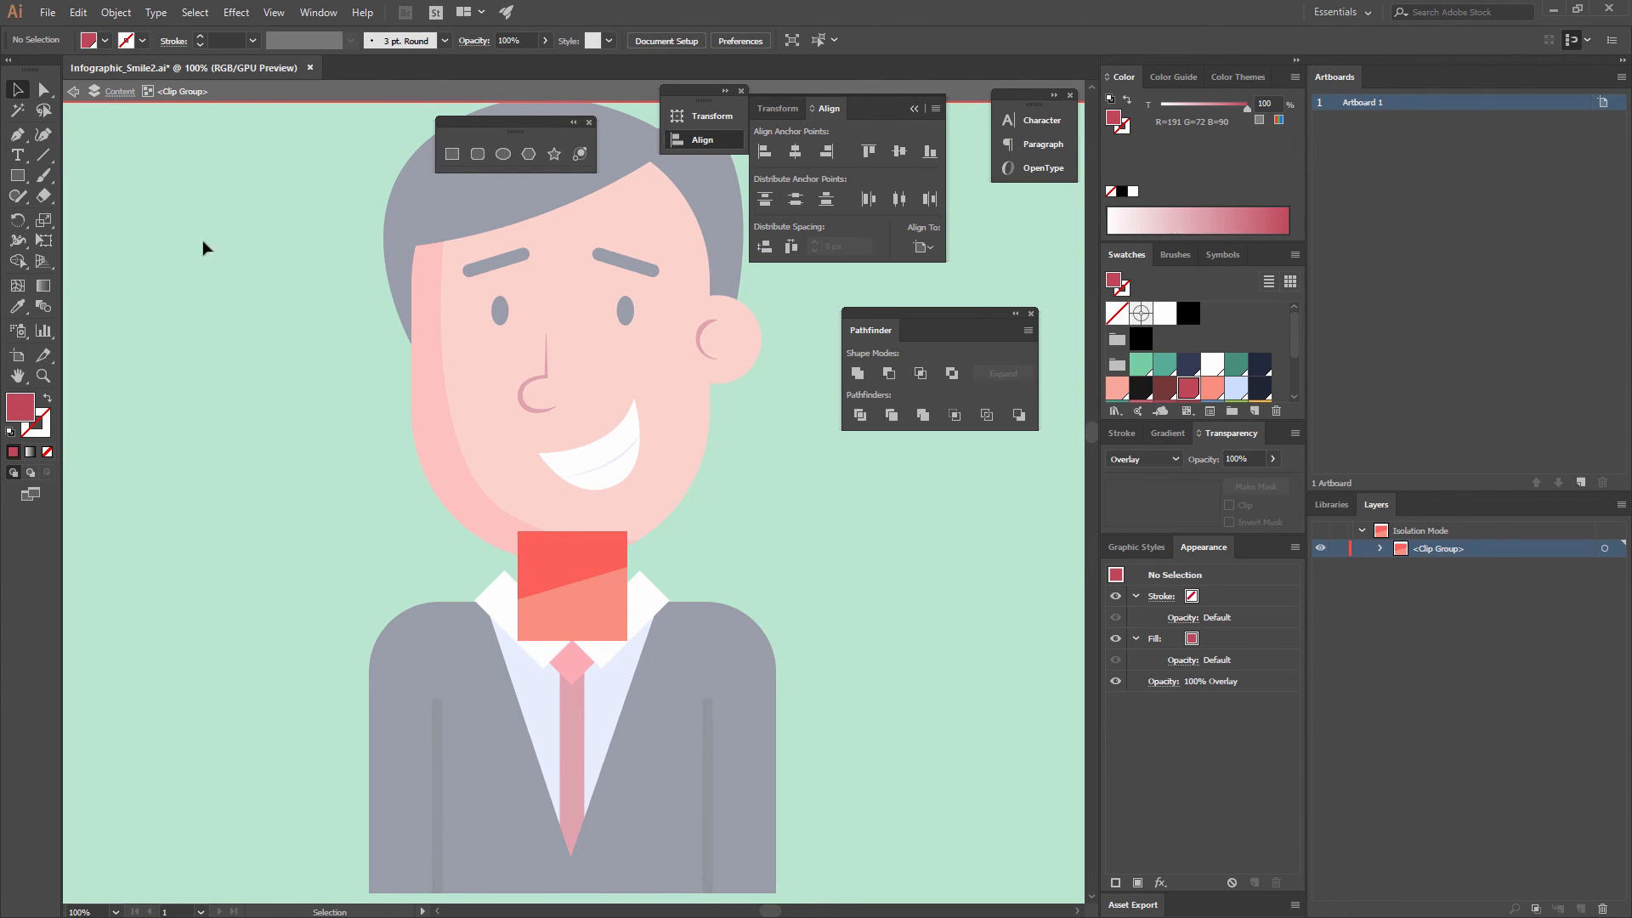
{"action": "double_click", "coordinate": [211, 276]}
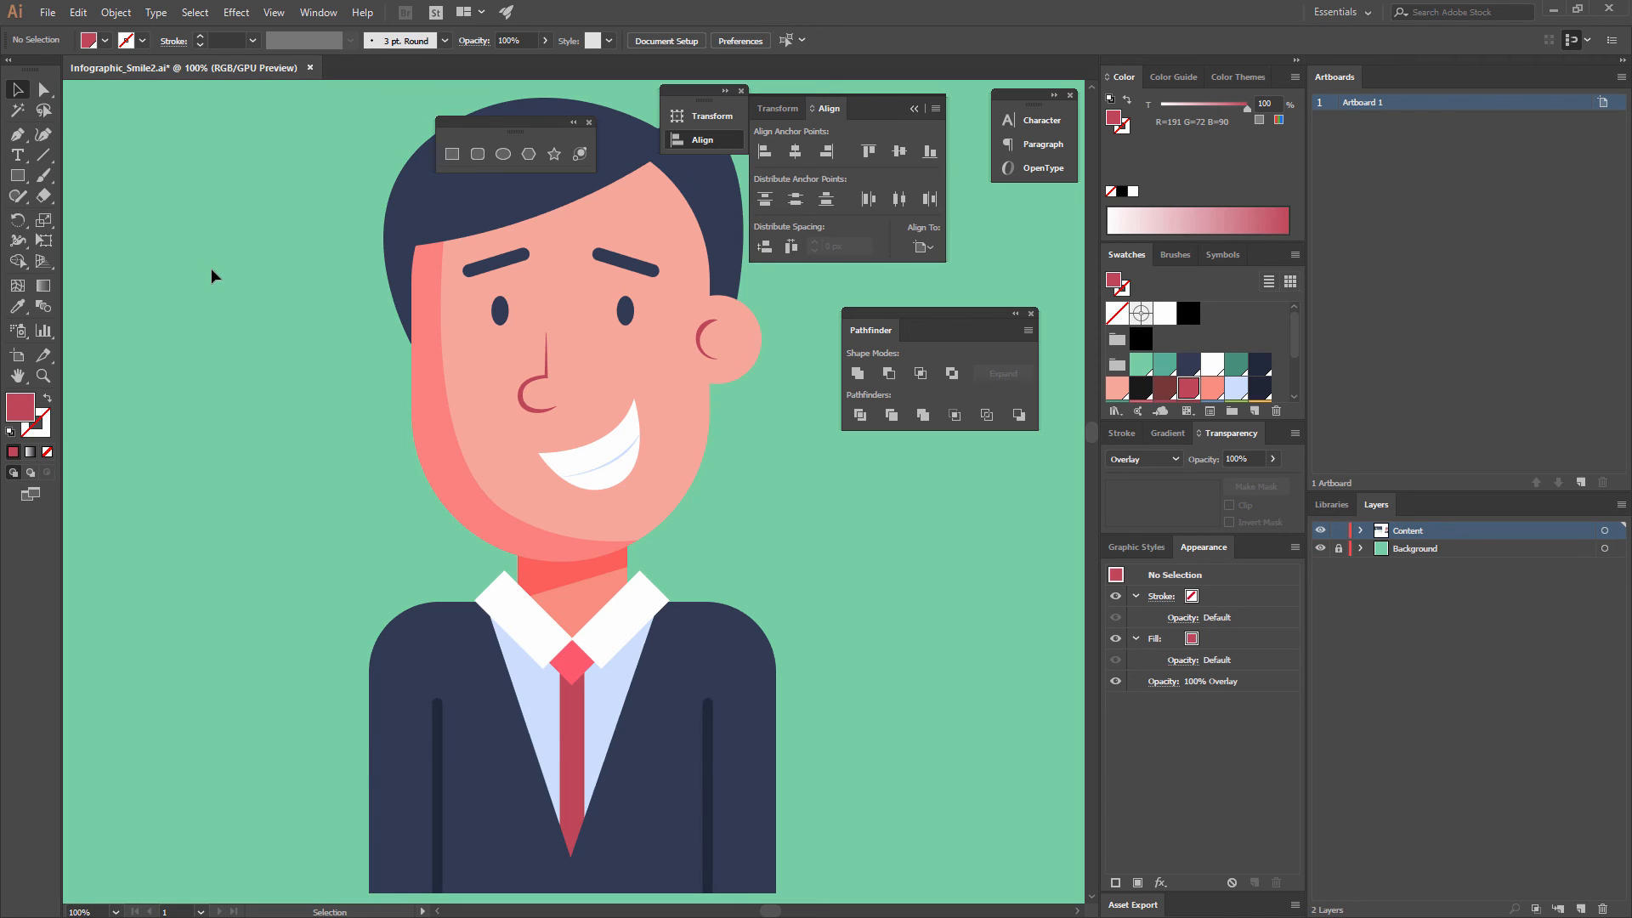
{"action": "key", "text": "ctrl+minus"}
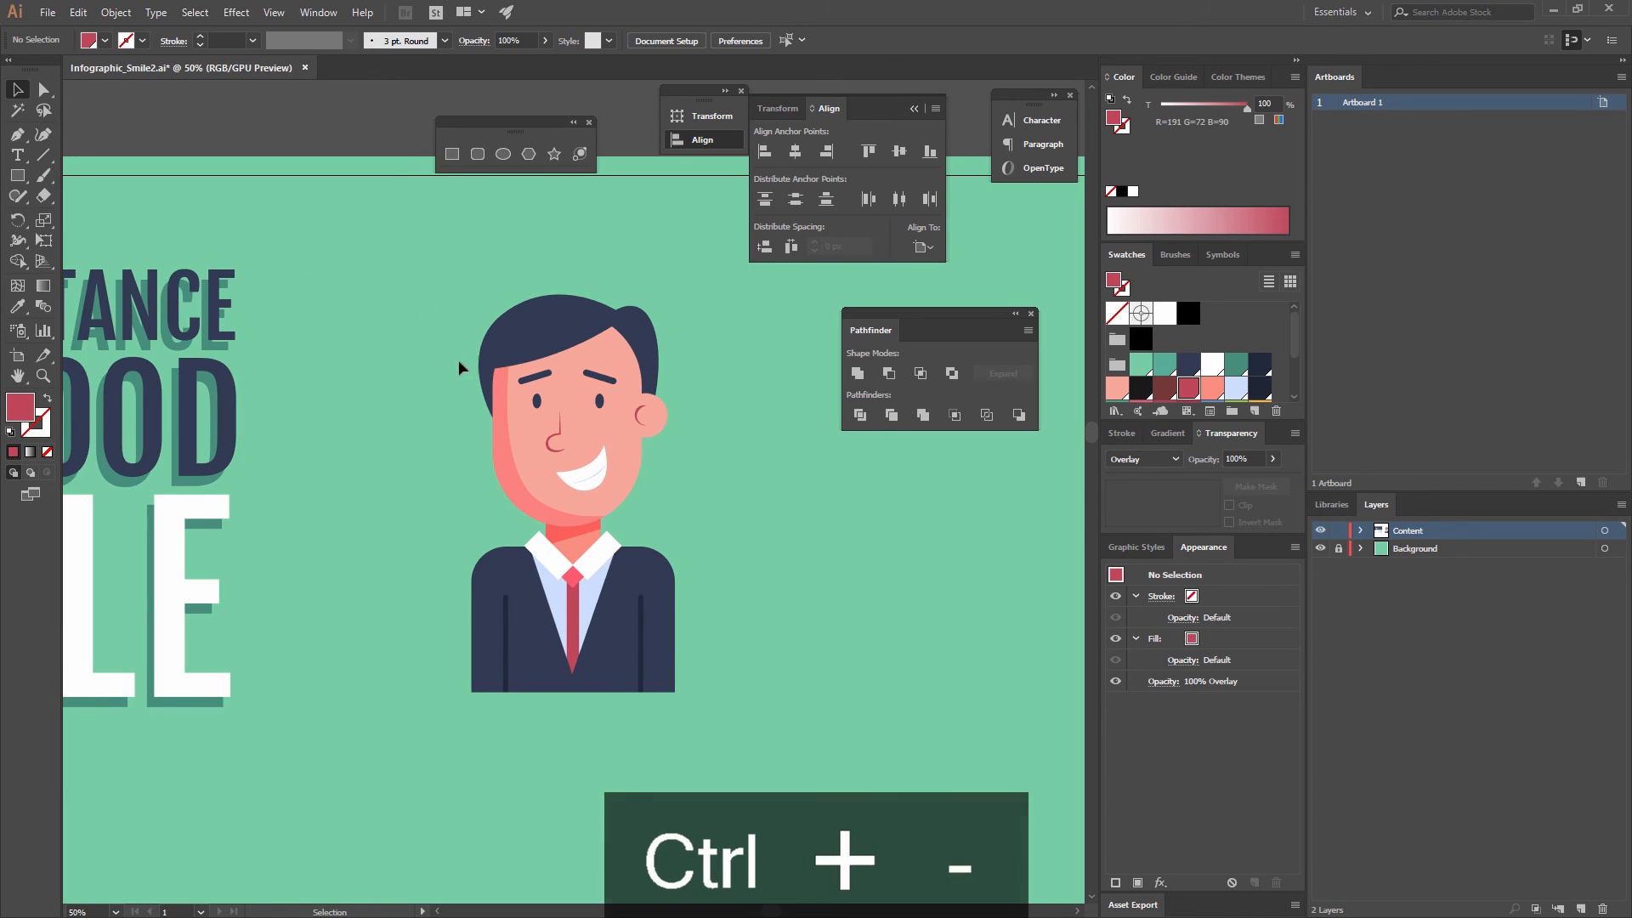
{"action": "scroll", "coordinate": [459, 365], "scroll_direction": "left", "scroll_amount": 2}
{"action": "key", "text": "ctrl+minus"}
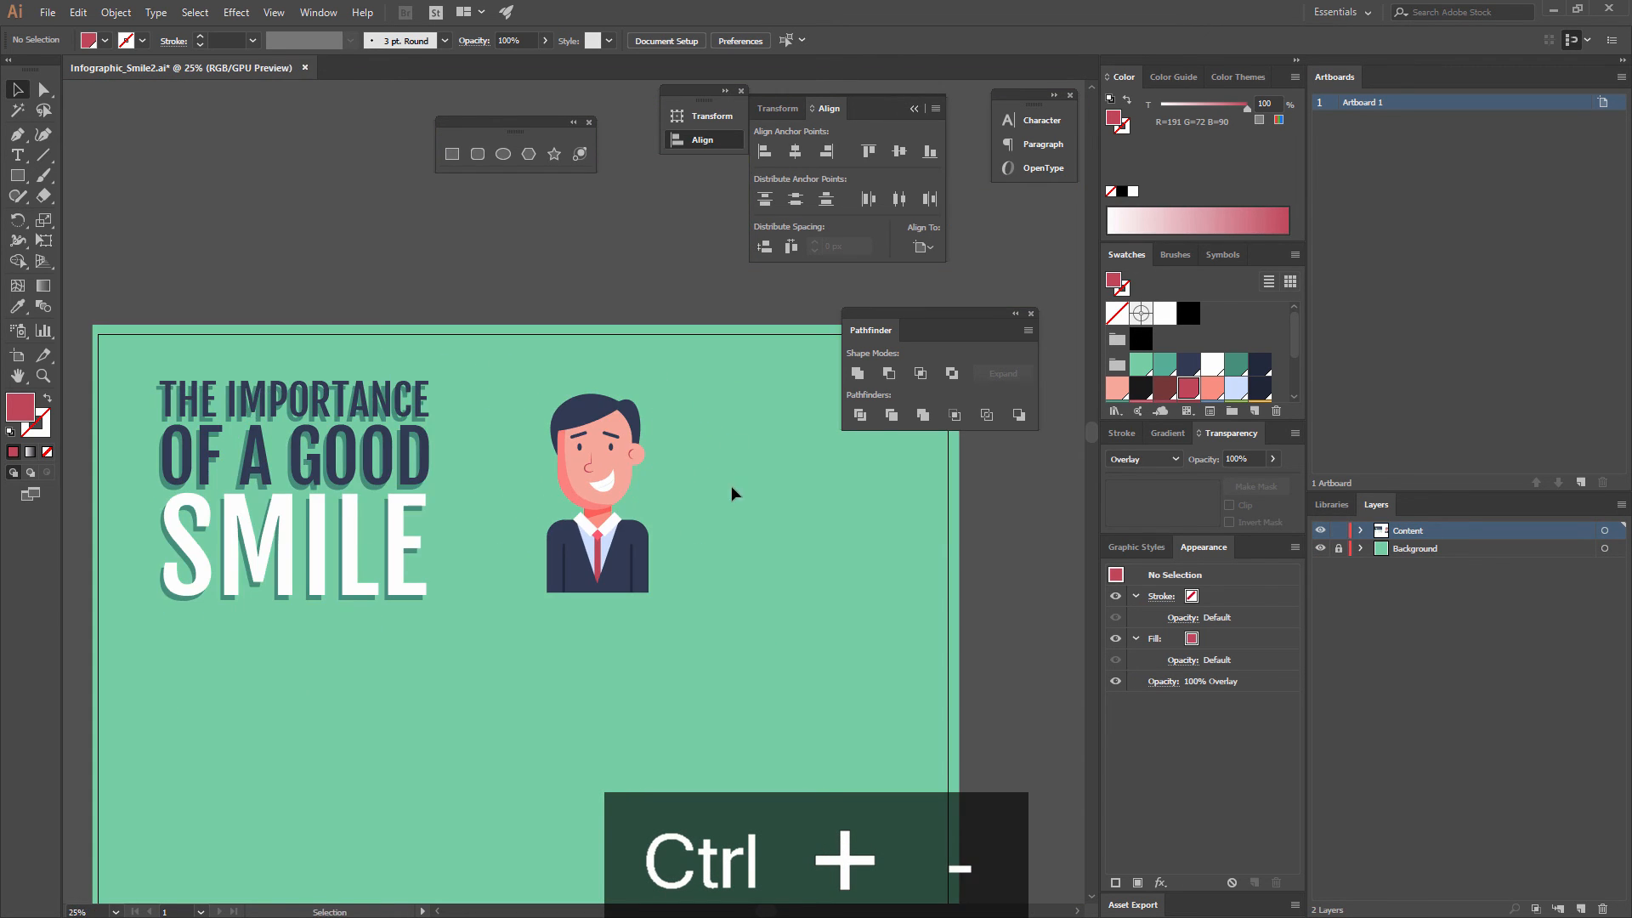
{"action": "left_click_drag", "start_coordinate": [702, 511], "coordinate": [727, 500]}
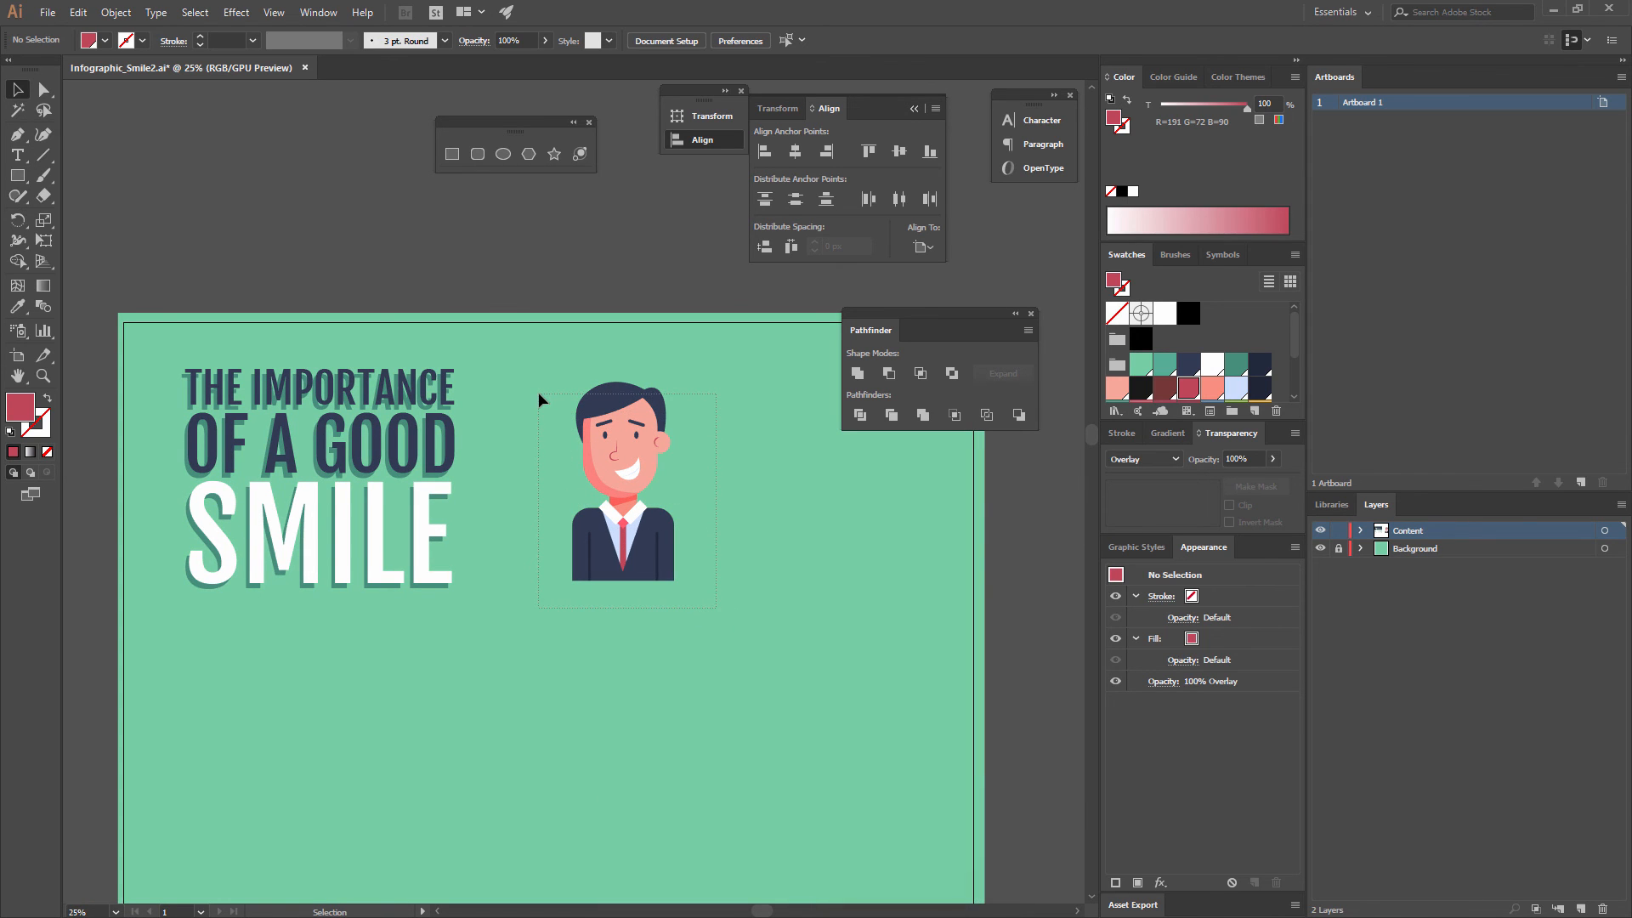
{"action": "left_click_drag", "start_coordinate": [538, 394], "coordinate": [538, 394]}
{"action": "left_click", "coordinate": [724, 438]}
Recolour both eye ellipses with the near-black fill R=26 G=26 B=26.
{"action": "key", "text": "ctrl+equal"}
{"action": "key", "text": "a"}
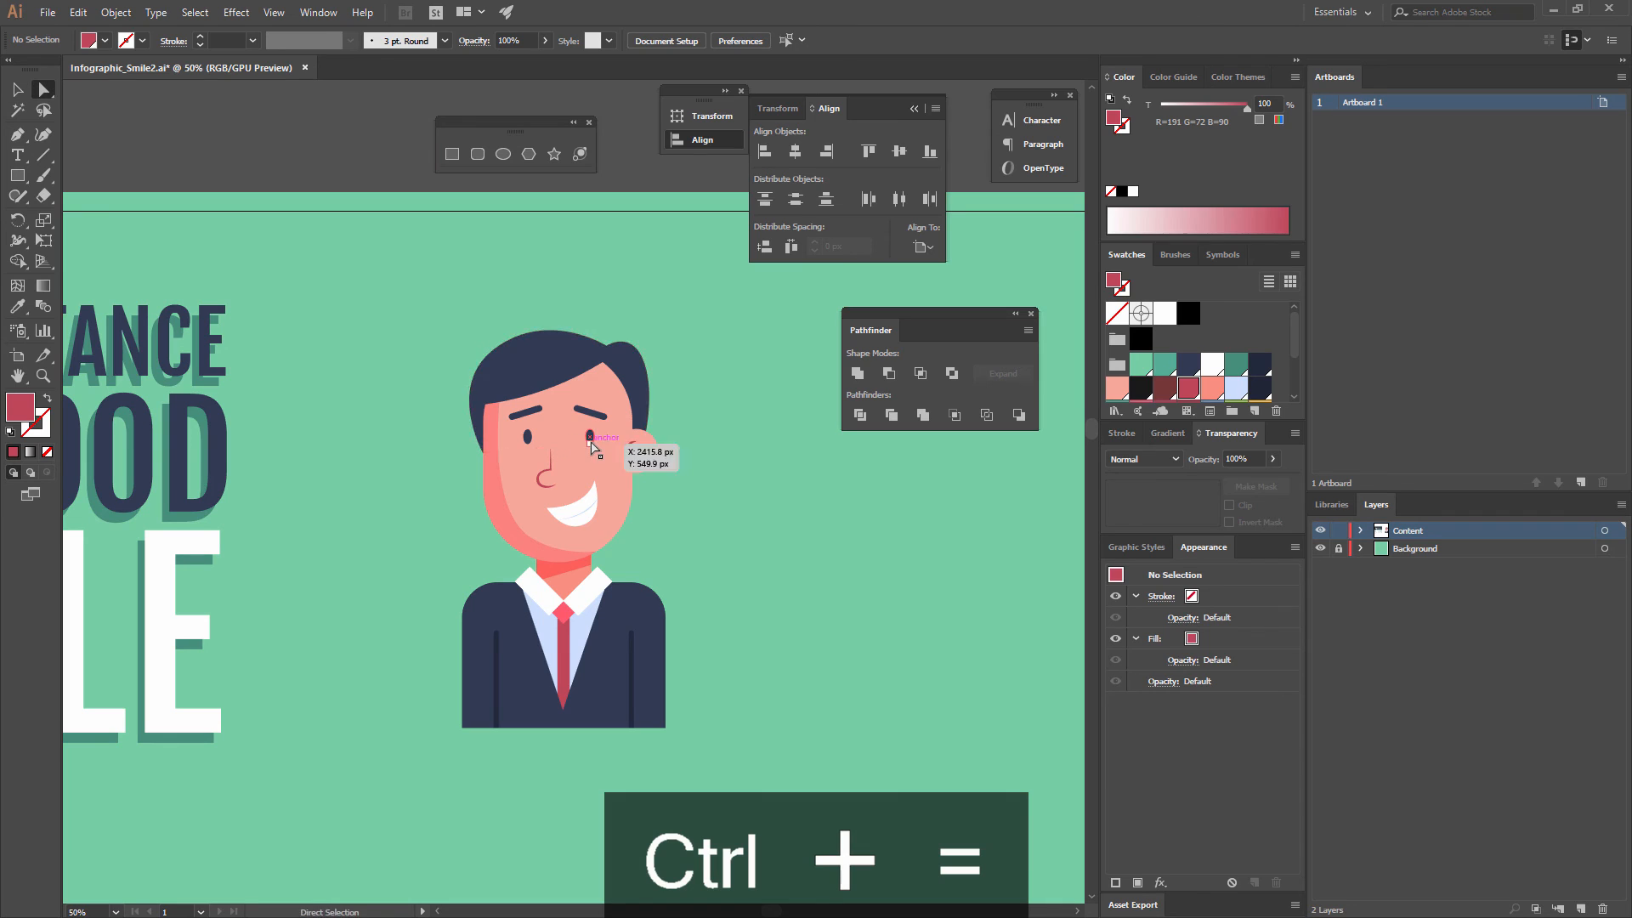
{"action": "left_click", "coordinate": [525, 453]}
{"action": "key", "text": "v"}
{"action": "left_click", "coordinate": [605, 447]}
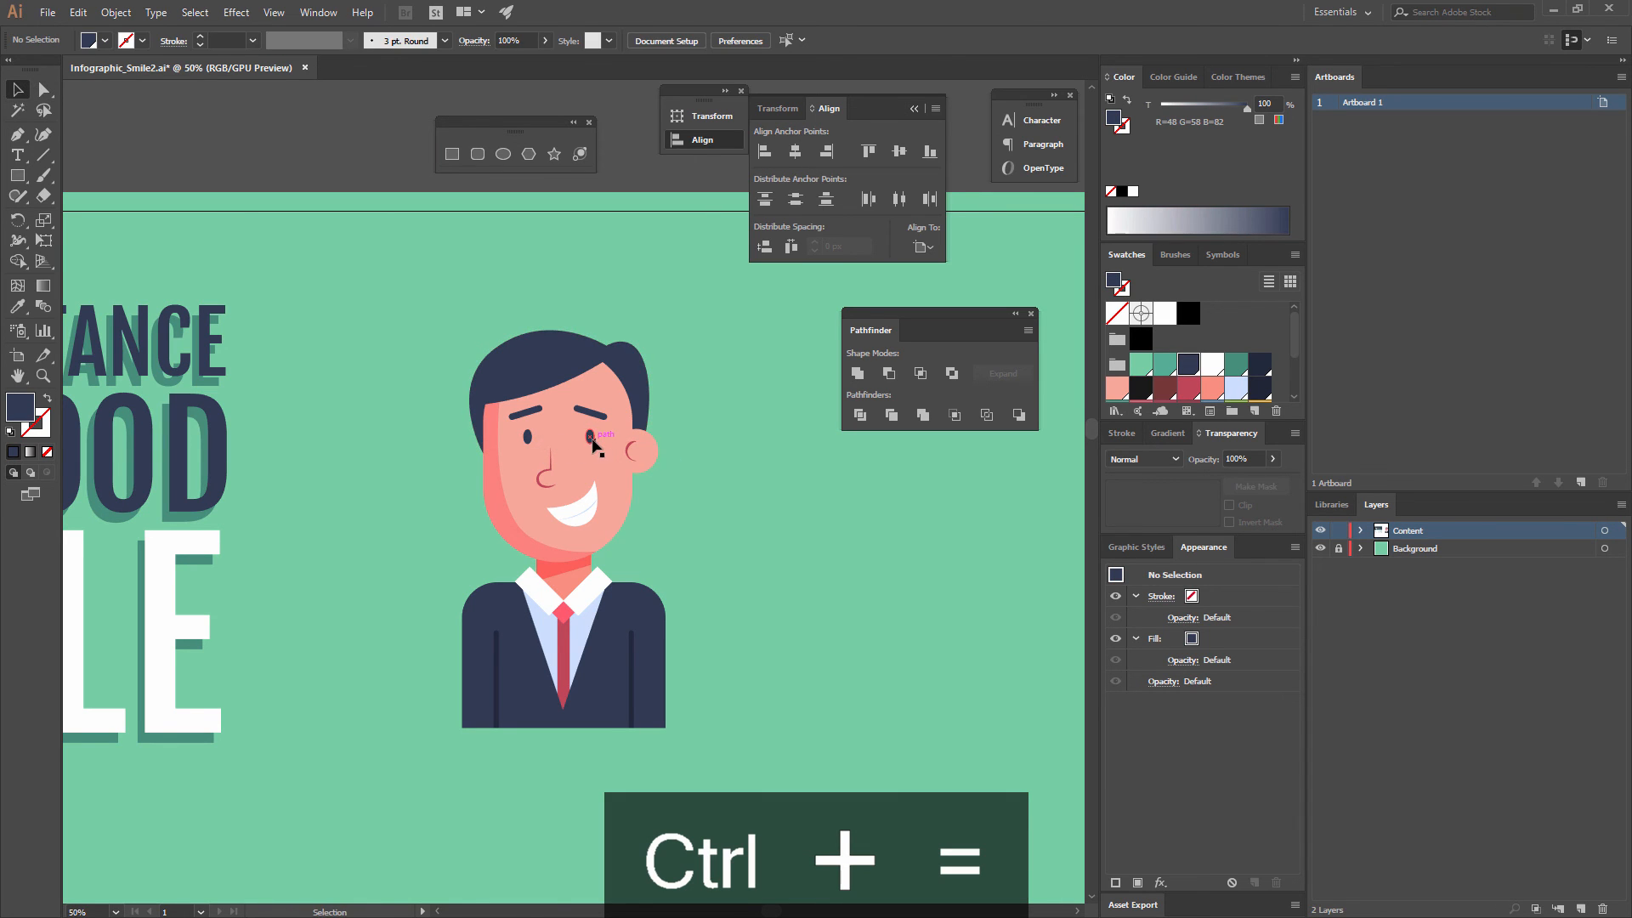
{"action": "left_click", "coordinate": [590, 437]}
{"action": "left_click", "coordinate": [529, 437], "text": "shift"}
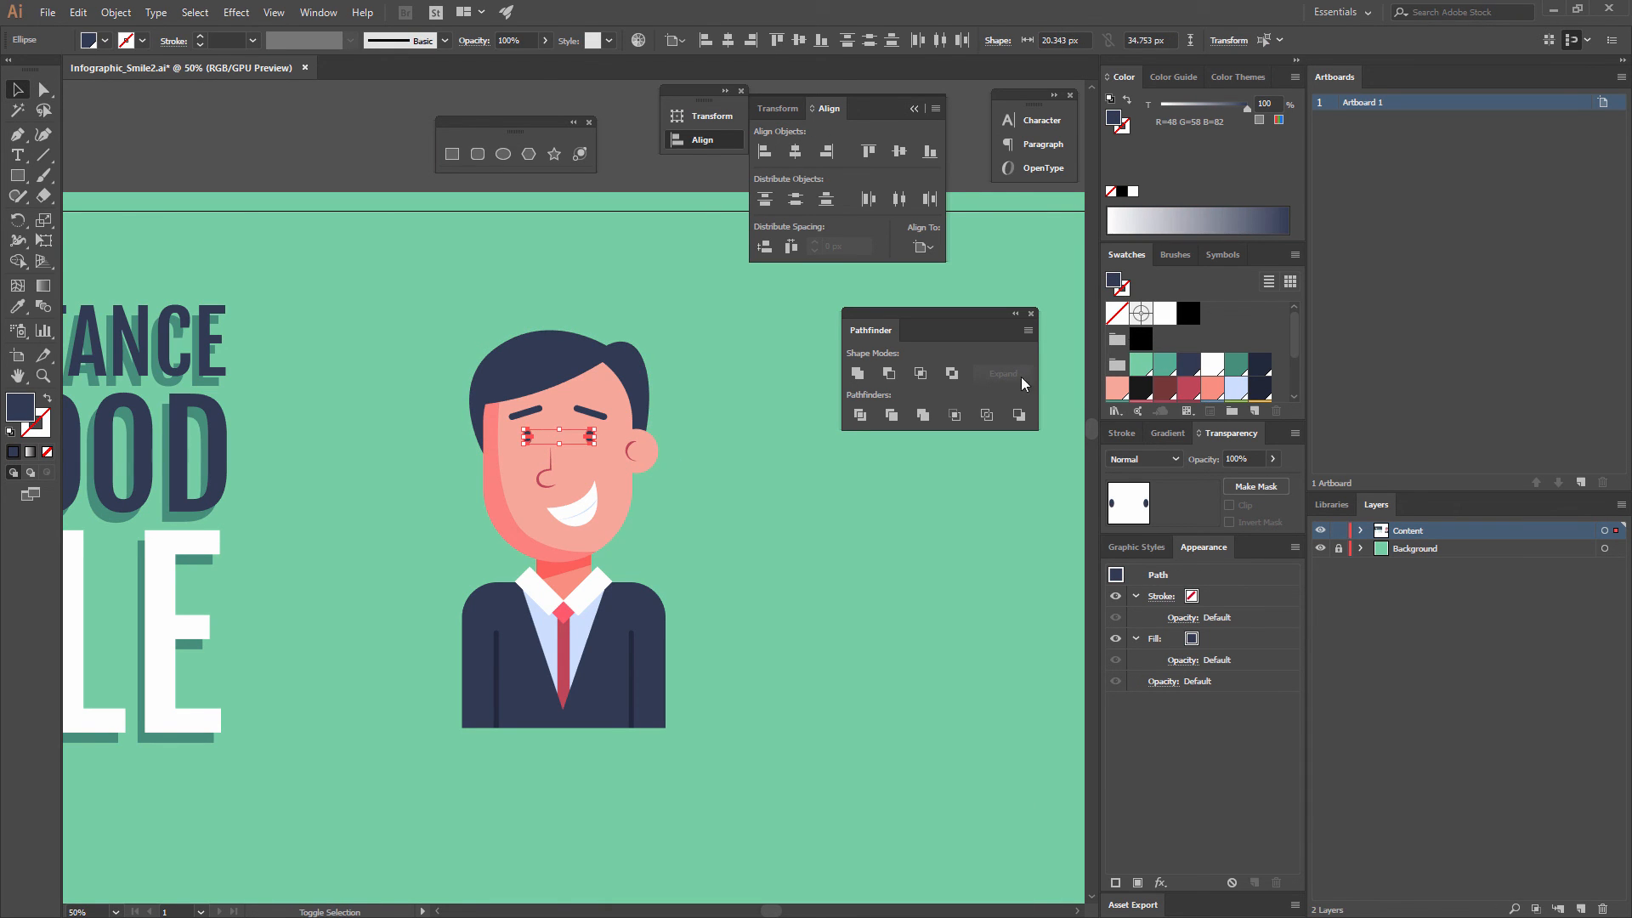
{"action": "left_click", "coordinate": [780, 478]}
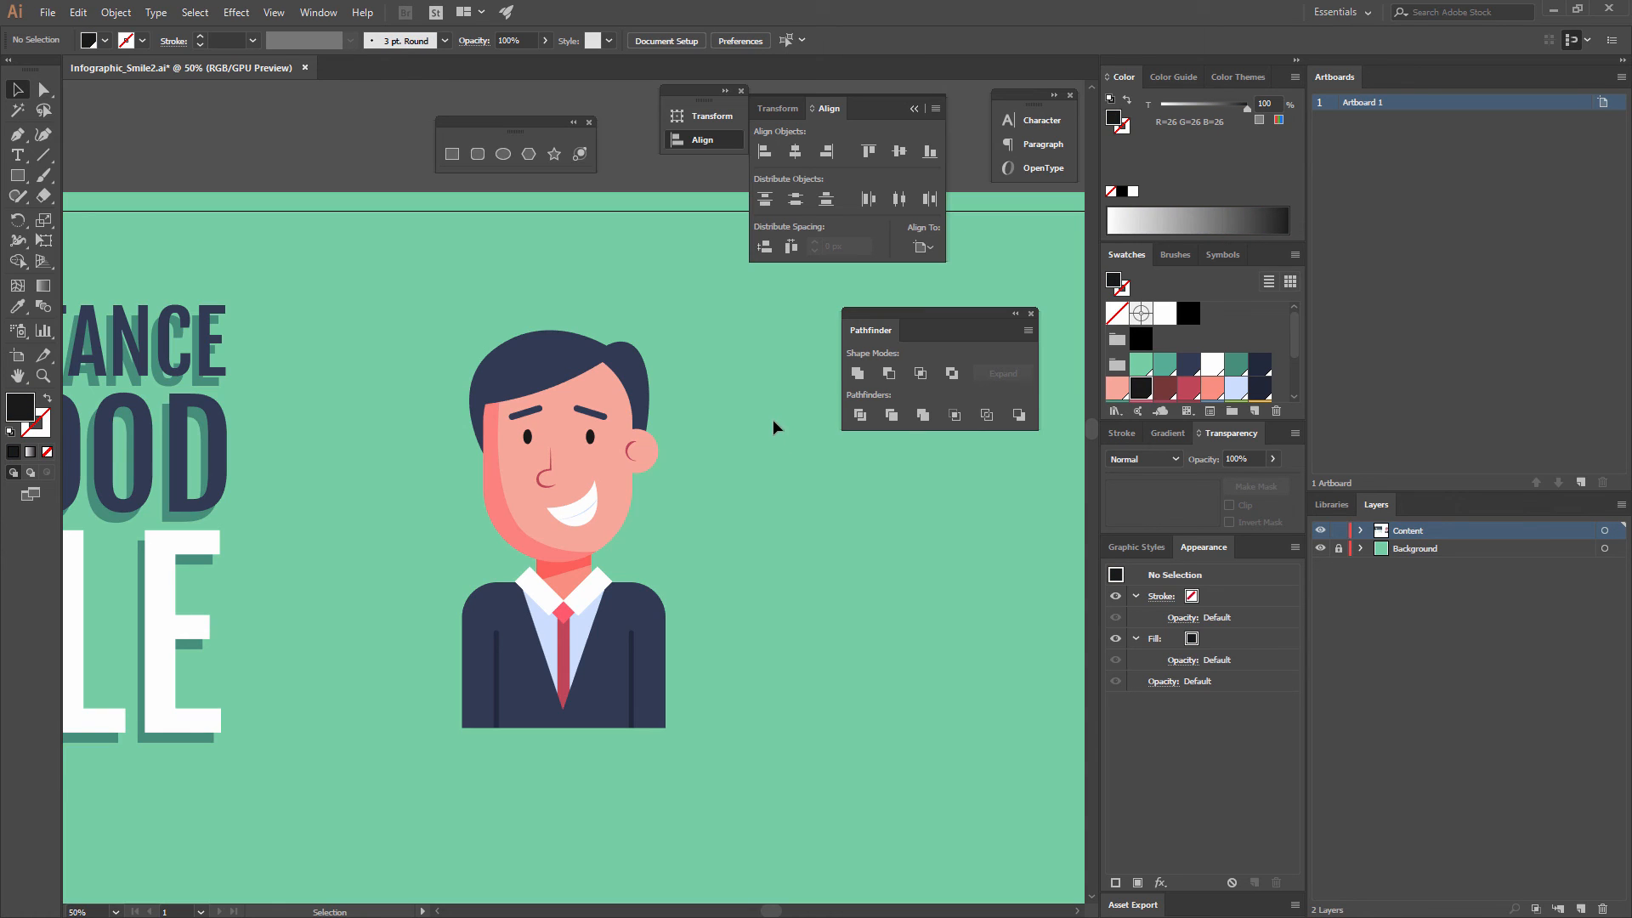
Set the stroke weight of both eyebrows to 16 pt.
{"action": "left_click", "coordinate": [593, 412]}
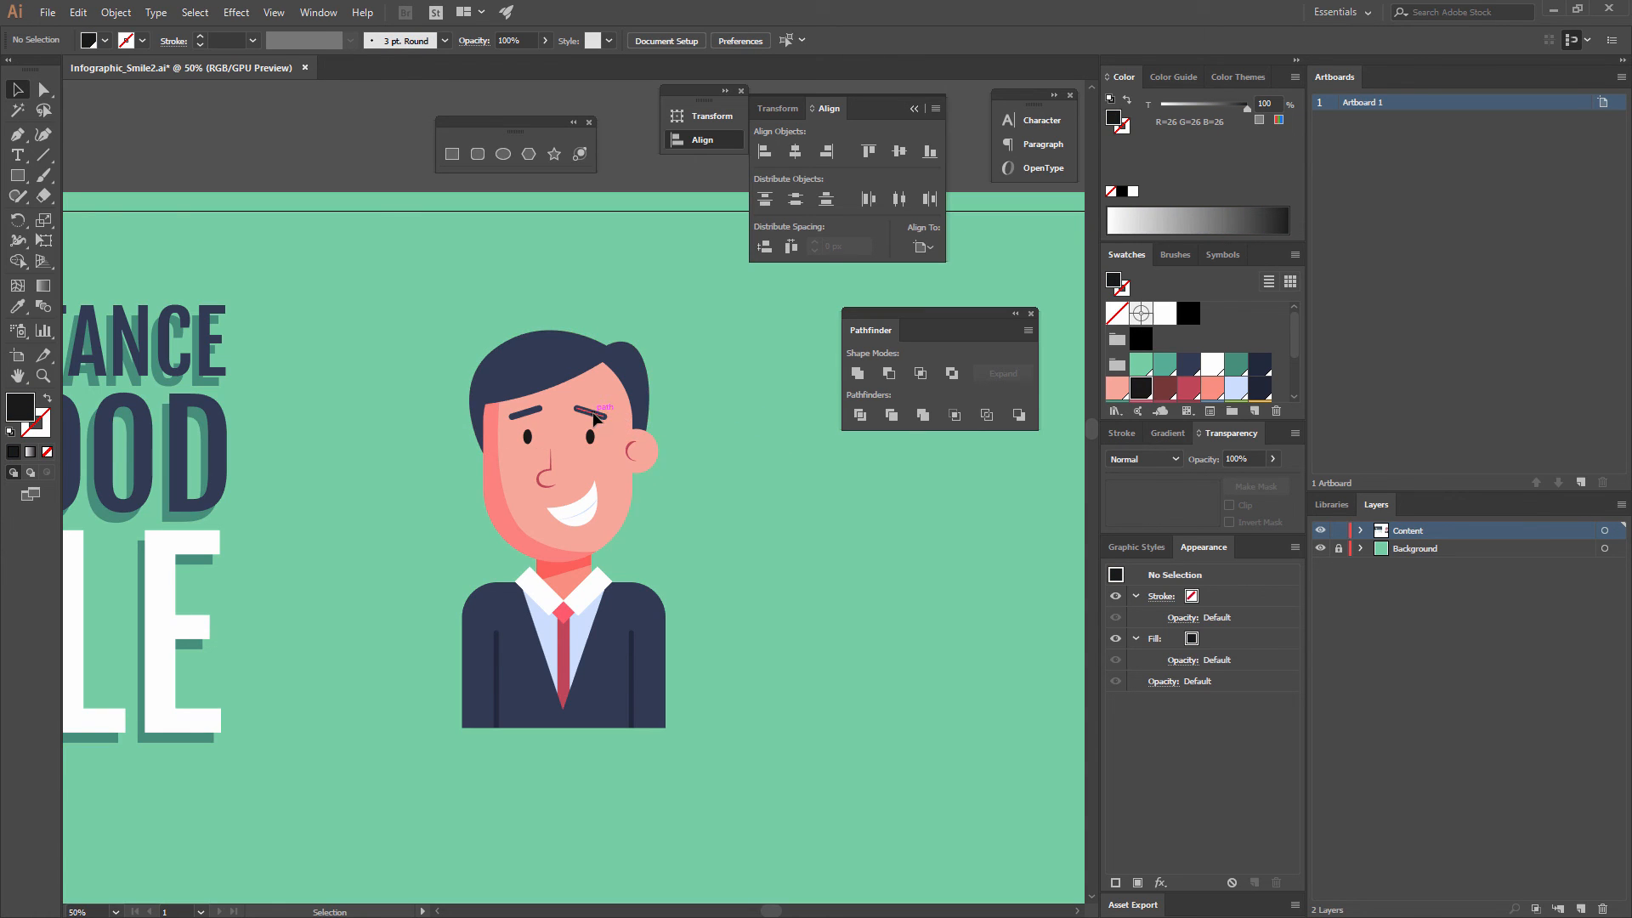
{"action": "left_click", "coordinate": [532, 413], "text": "shift"}
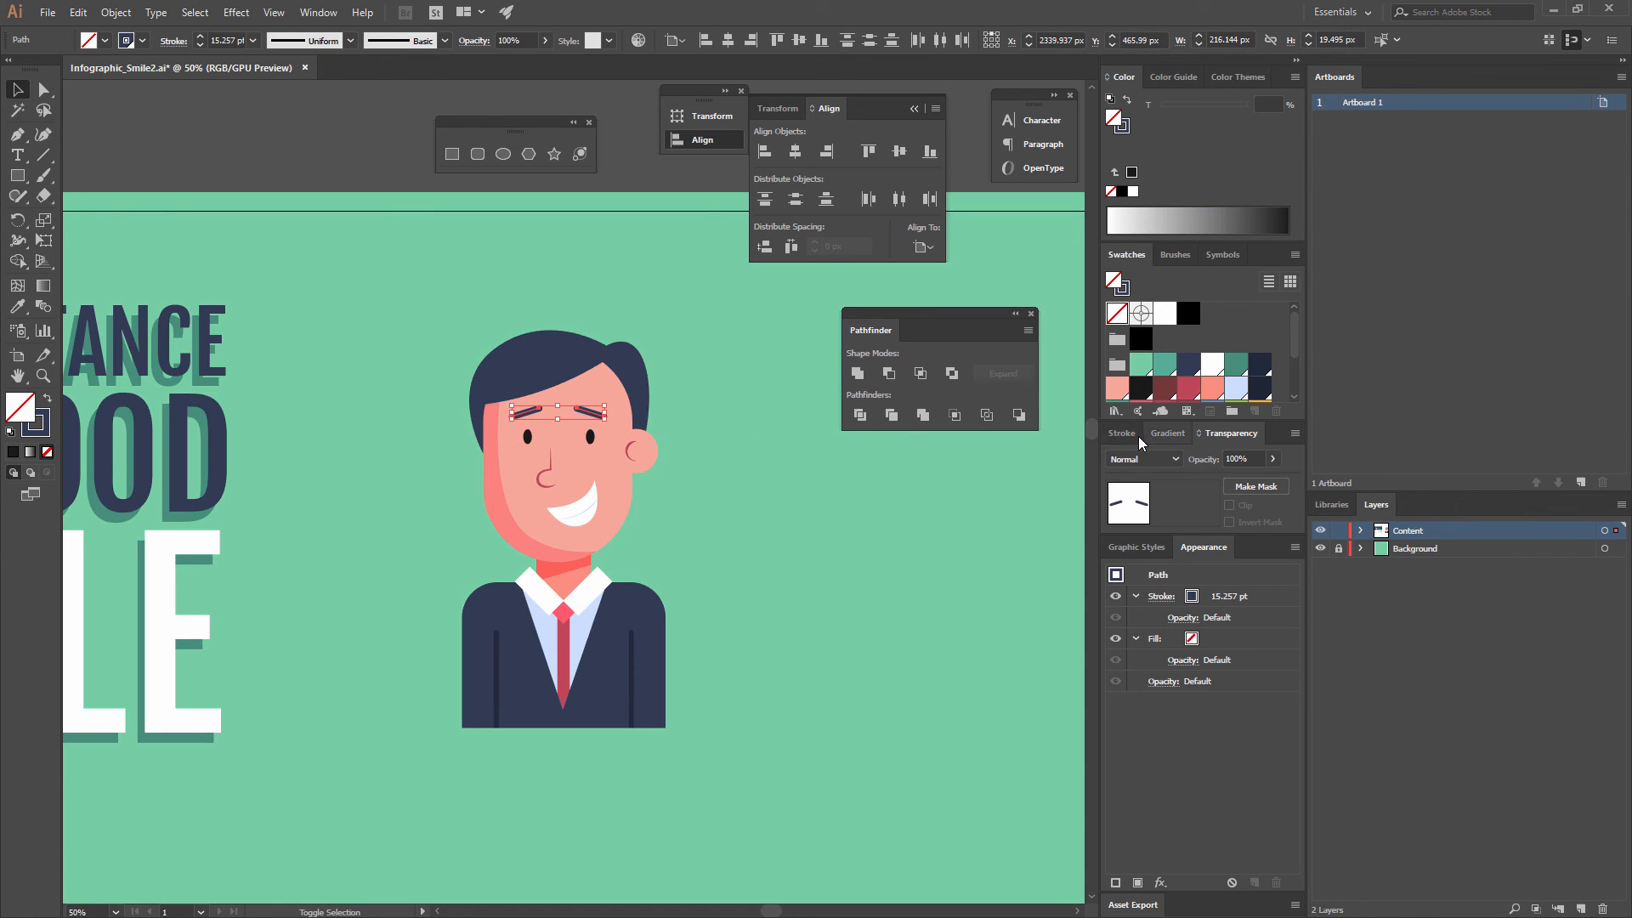
{"action": "left_click", "coordinate": [1137, 435]}
{"action": "left_click", "coordinate": [1222, 462]}
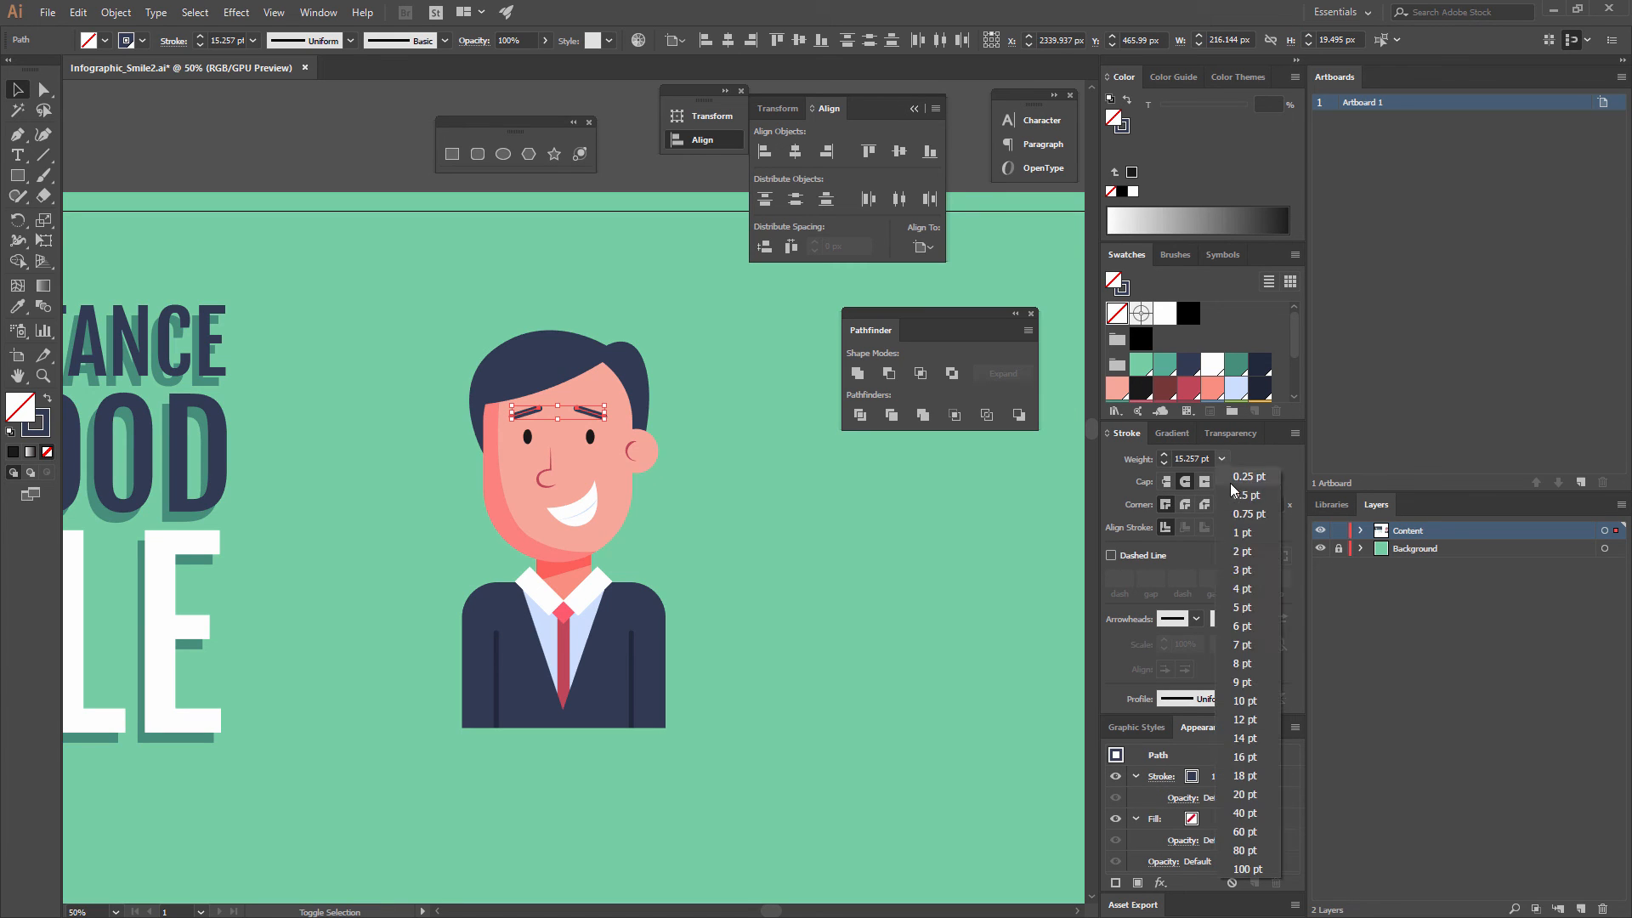
{"action": "left_click", "coordinate": [1252, 761]}
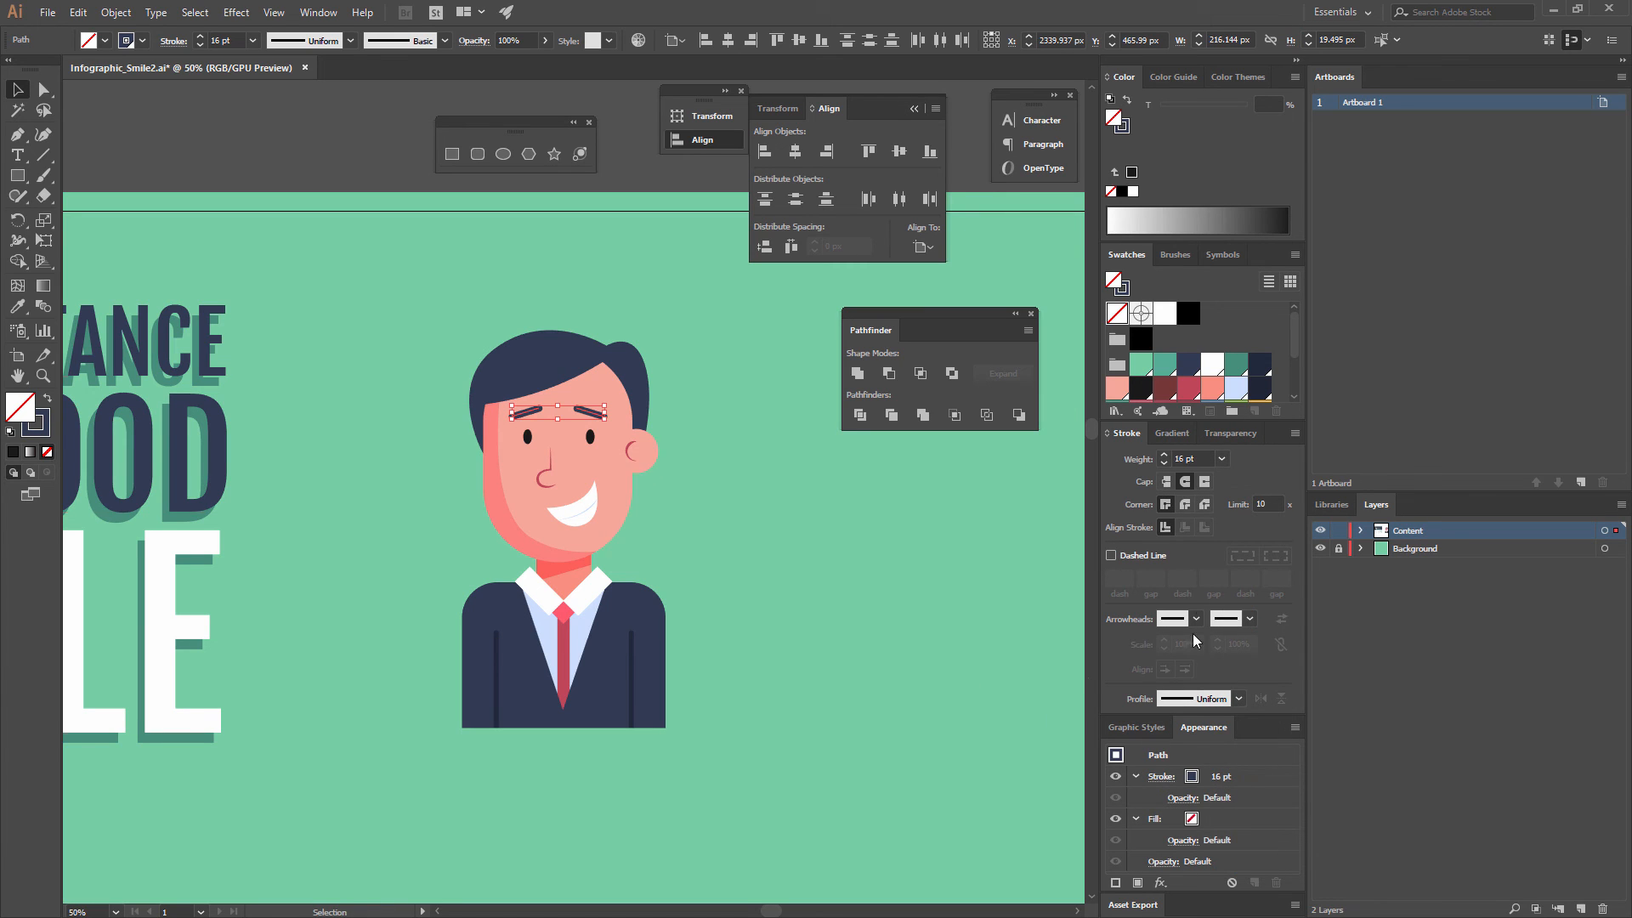
{"action": "left_click", "coordinate": [814, 496]}
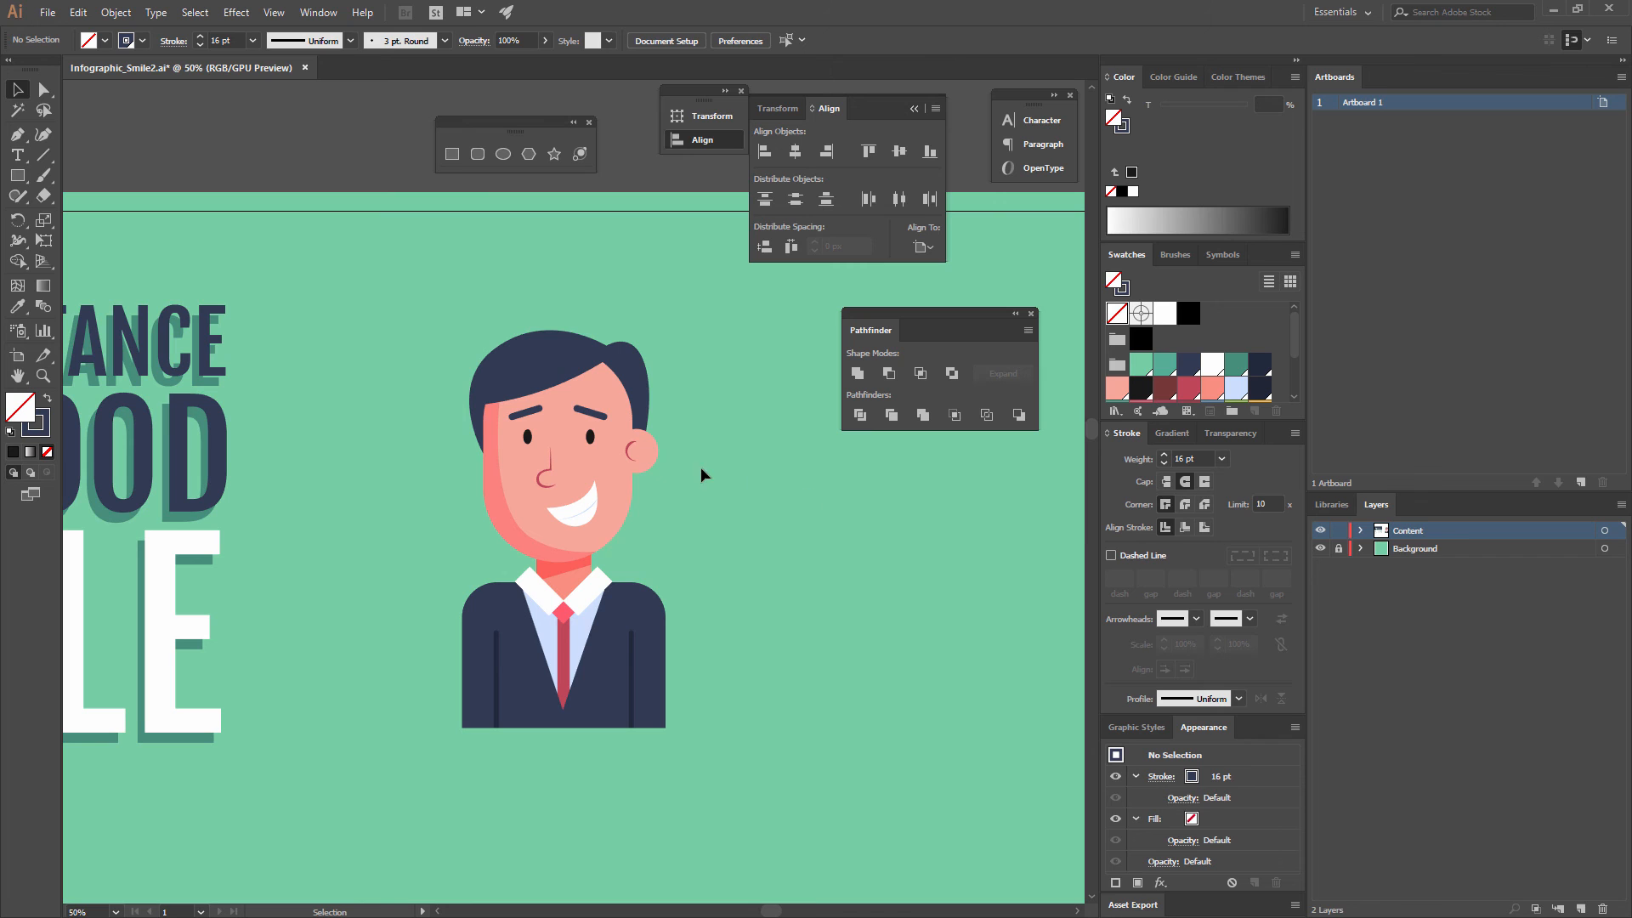
Group all parts of the character into one object and deselect it.
{"action": "key", "text": "ctrl+a"}
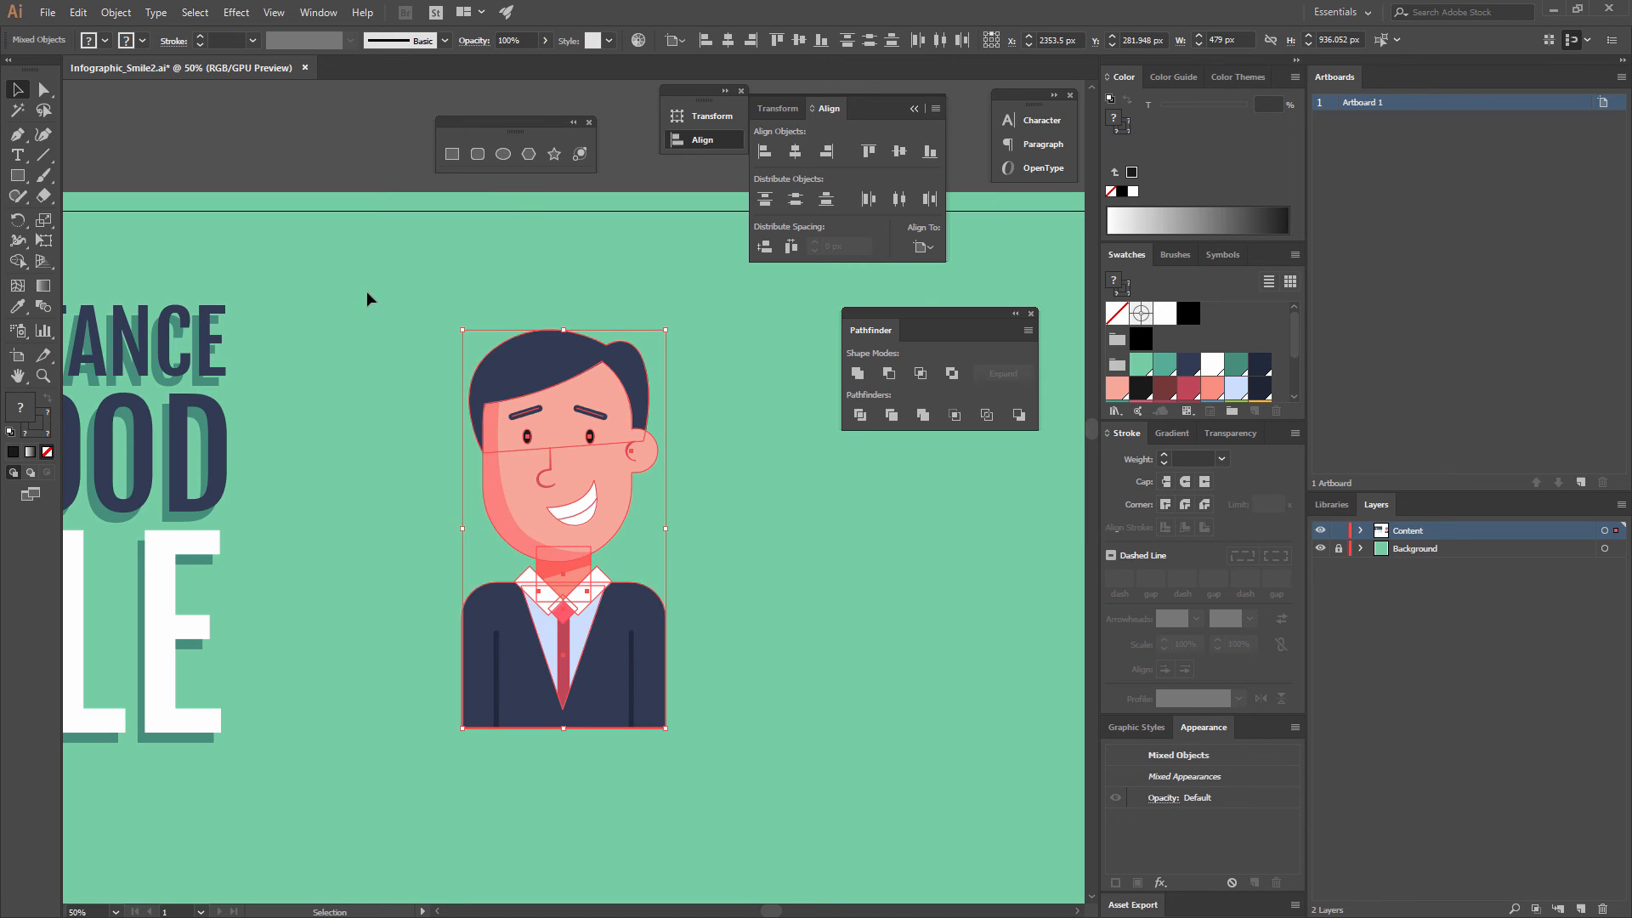
{"action": "key", "text": "ctrl+g"}
{"action": "left_click", "coordinate": [517, 281]}
Scale the character group up proportionally to about 610 px wide and 1192 px high.
{"action": "key", "text": "ctrl+minus"}
{"action": "key", "text": "ctrl+minus"}
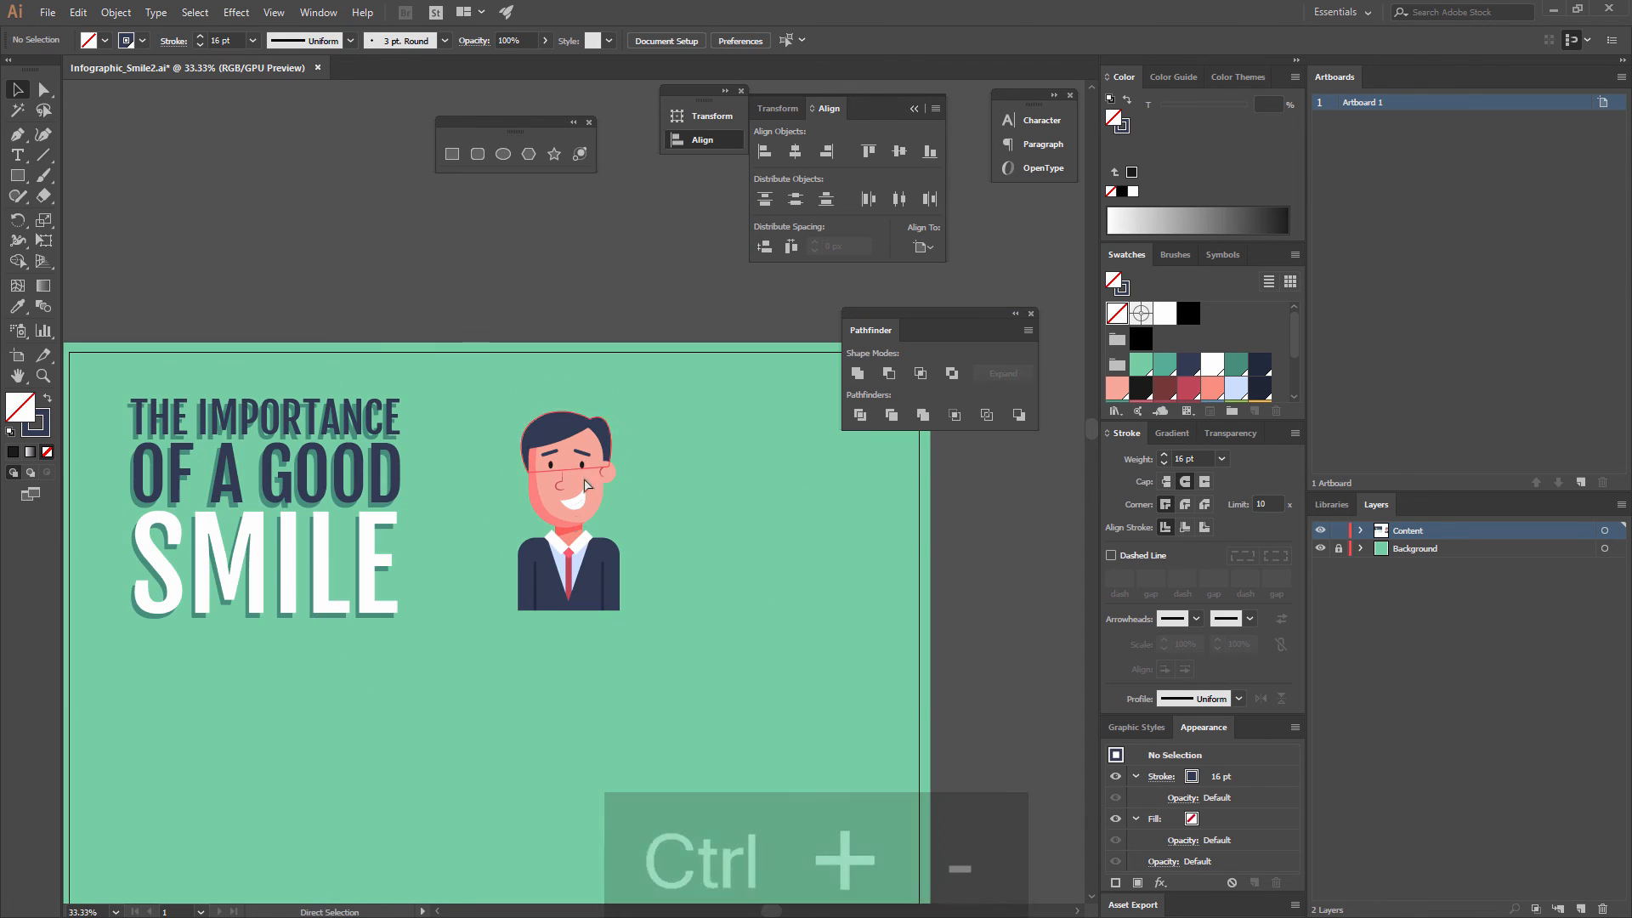
{"action": "left_click_drag", "start_coordinate": [592, 550], "coordinate": [831, 374]}
{"action": "key", "text": "ctrl+z"}
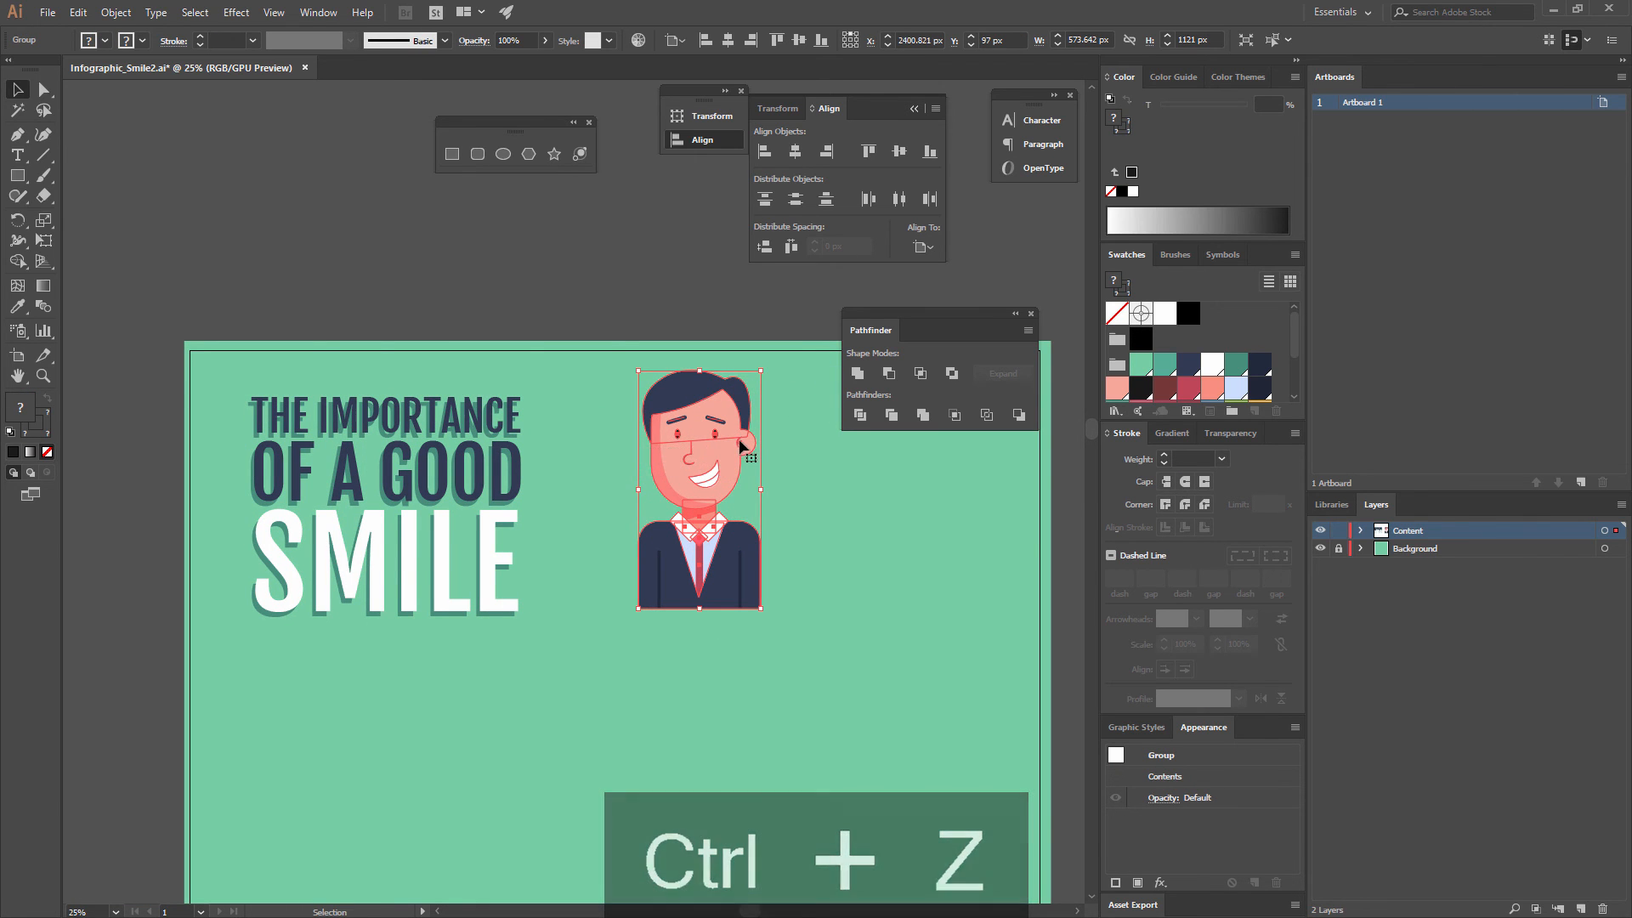
{"action": "left_click", "coordinate": [765, 589]}
{"action": "left_click", "coordinate": [758, 606]}
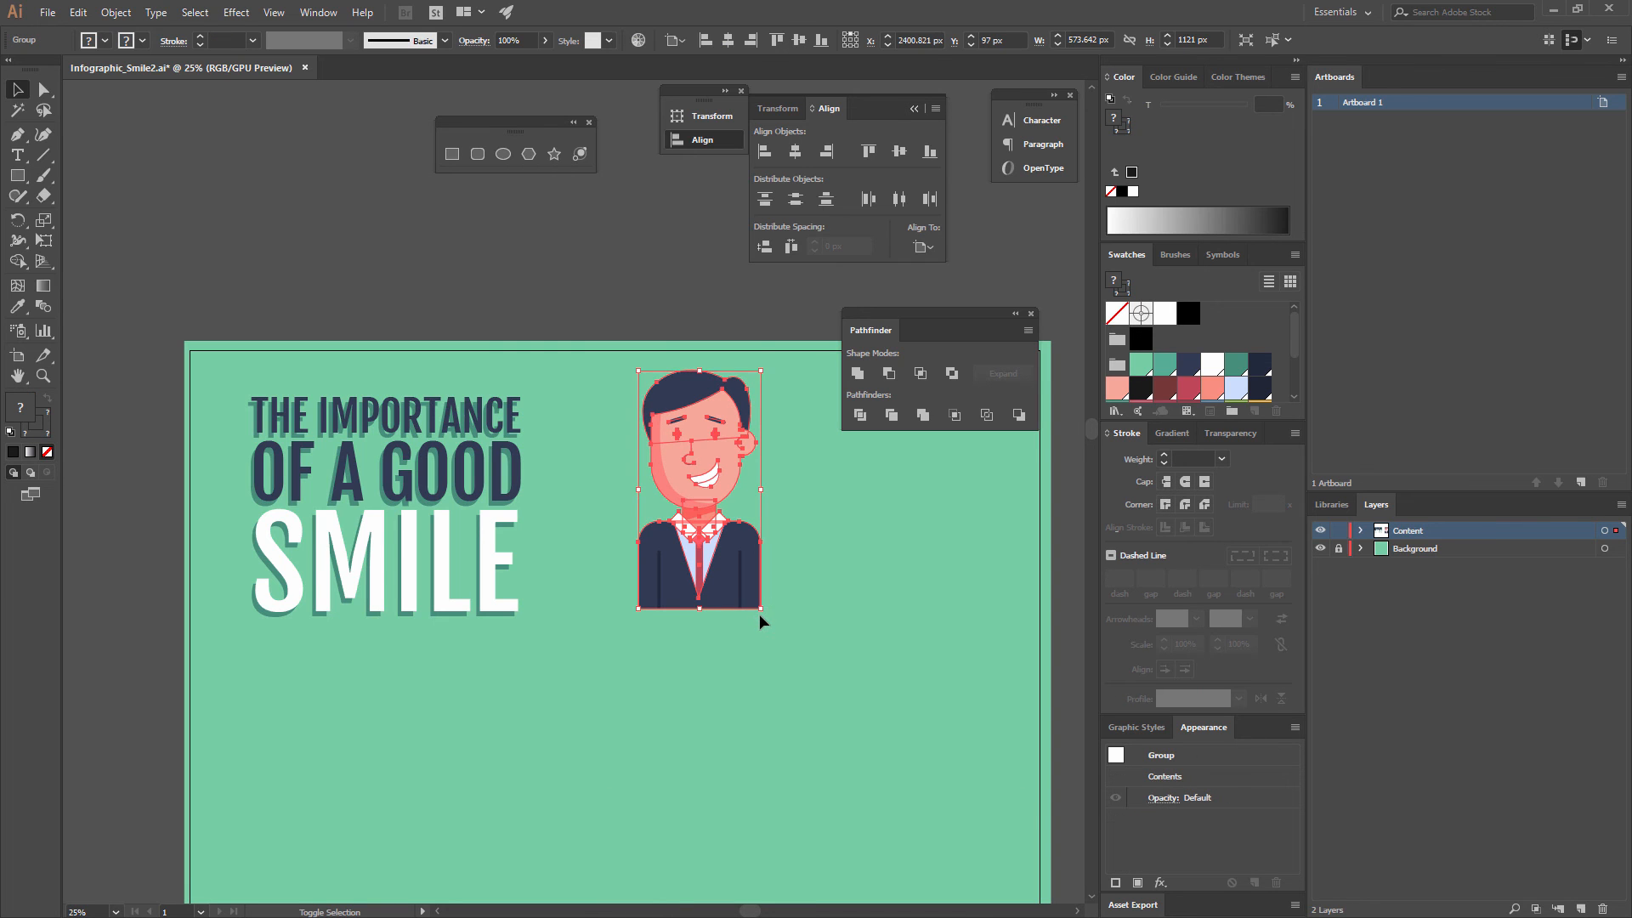
{"action": "left_click_drag", "start_coordinate": [762, 610], "coordinate": [774, 625]}
{"action": "left_click", "coordinate": [575, 590]}
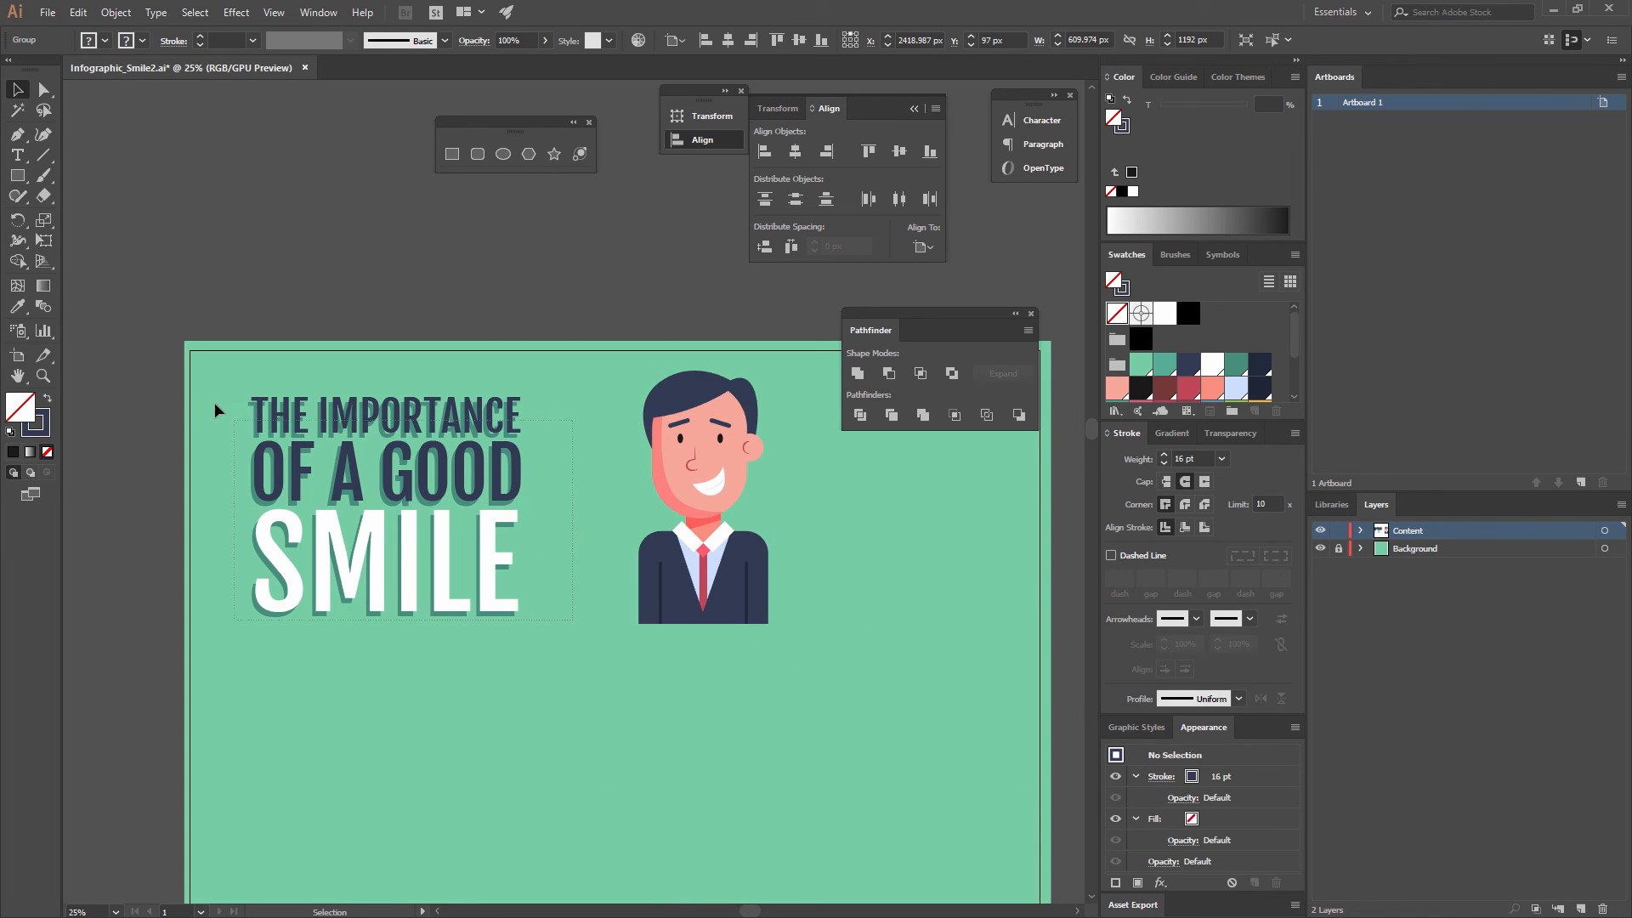
Scale the title text group down slightly and move the character group horizontally so it stands close beside the title.
{"action": "left_click_drag", "start_coordinate": [213, 405], "coordinate": [498, 416]}
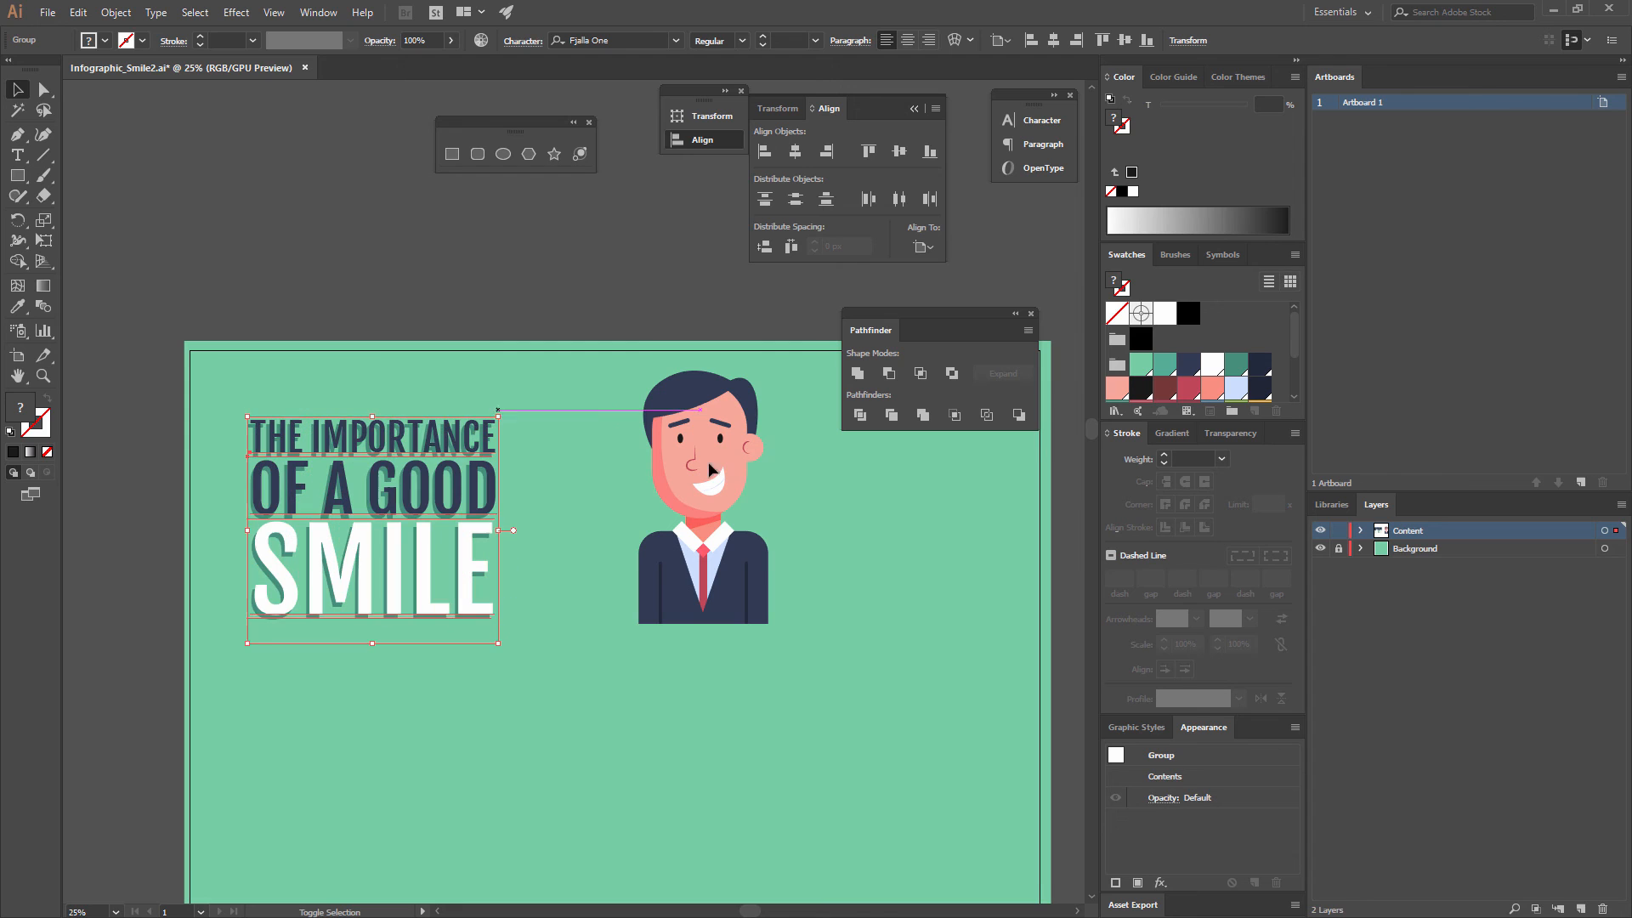
{"action": "left_click_drag", "start_coordinate": [699, 481], "coordinate": [658, 481]}
{"action": "left_click", "coordinate": [661, 473]}
{"action": "key", "text": "space"}
{"action": "left_click", "coordinate": [737, 472]}
{"action": "key", "text": "space"}
{"action": "scroll", "coordinate": [644, 459], "scroll_direction": "right", "scroll_amount": 2}
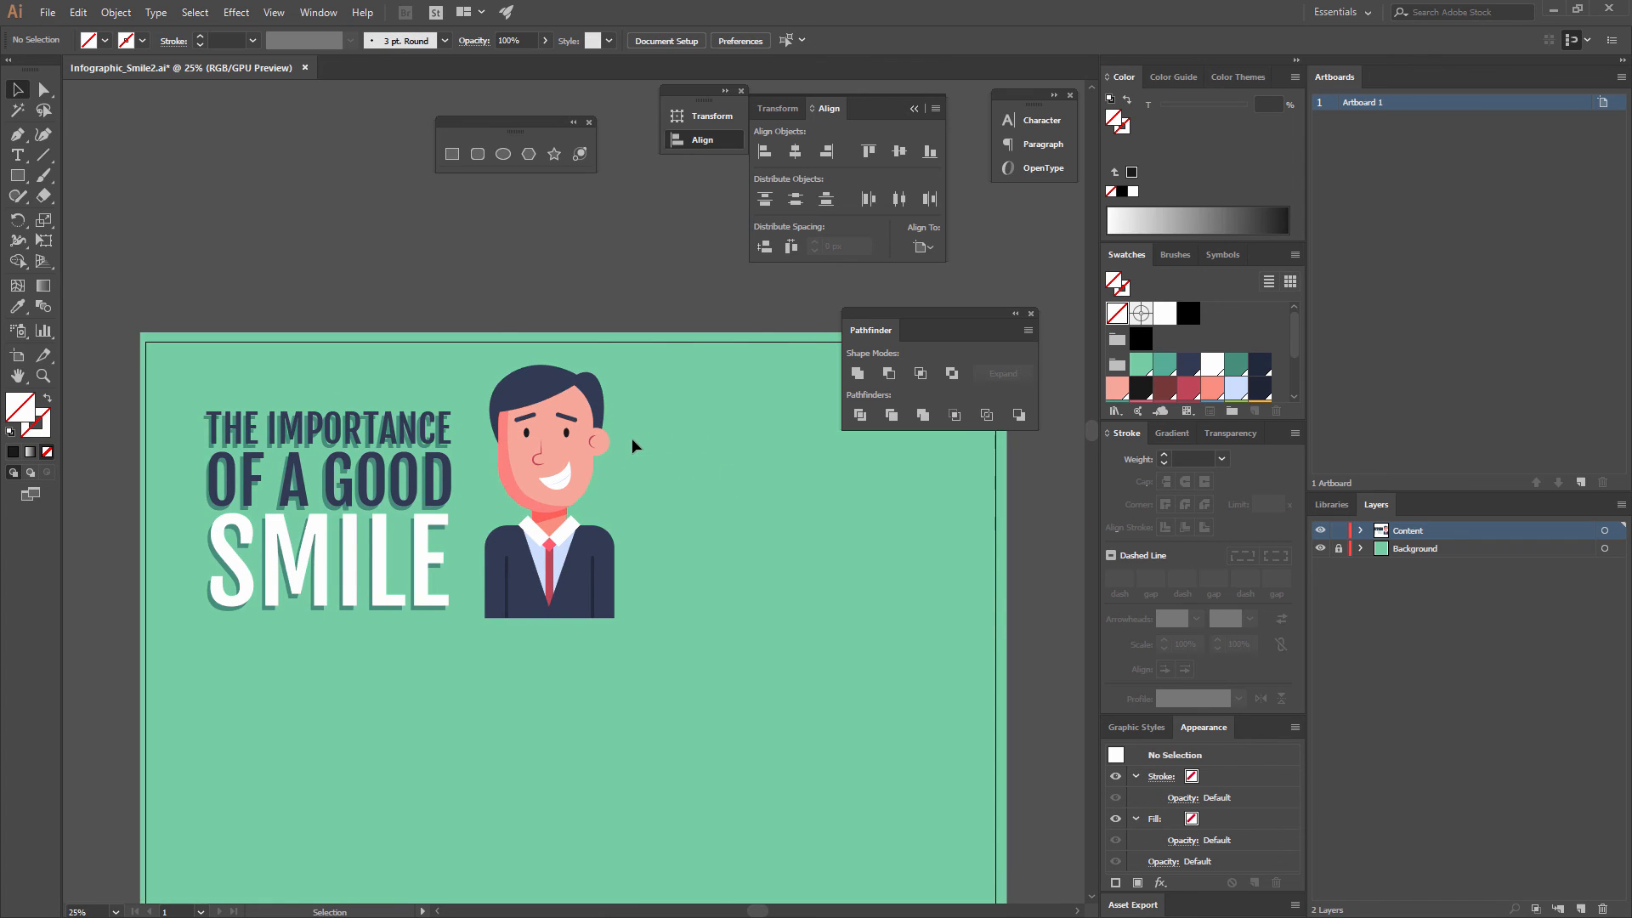
{"action": "key", "text": "ctrl+minus"}
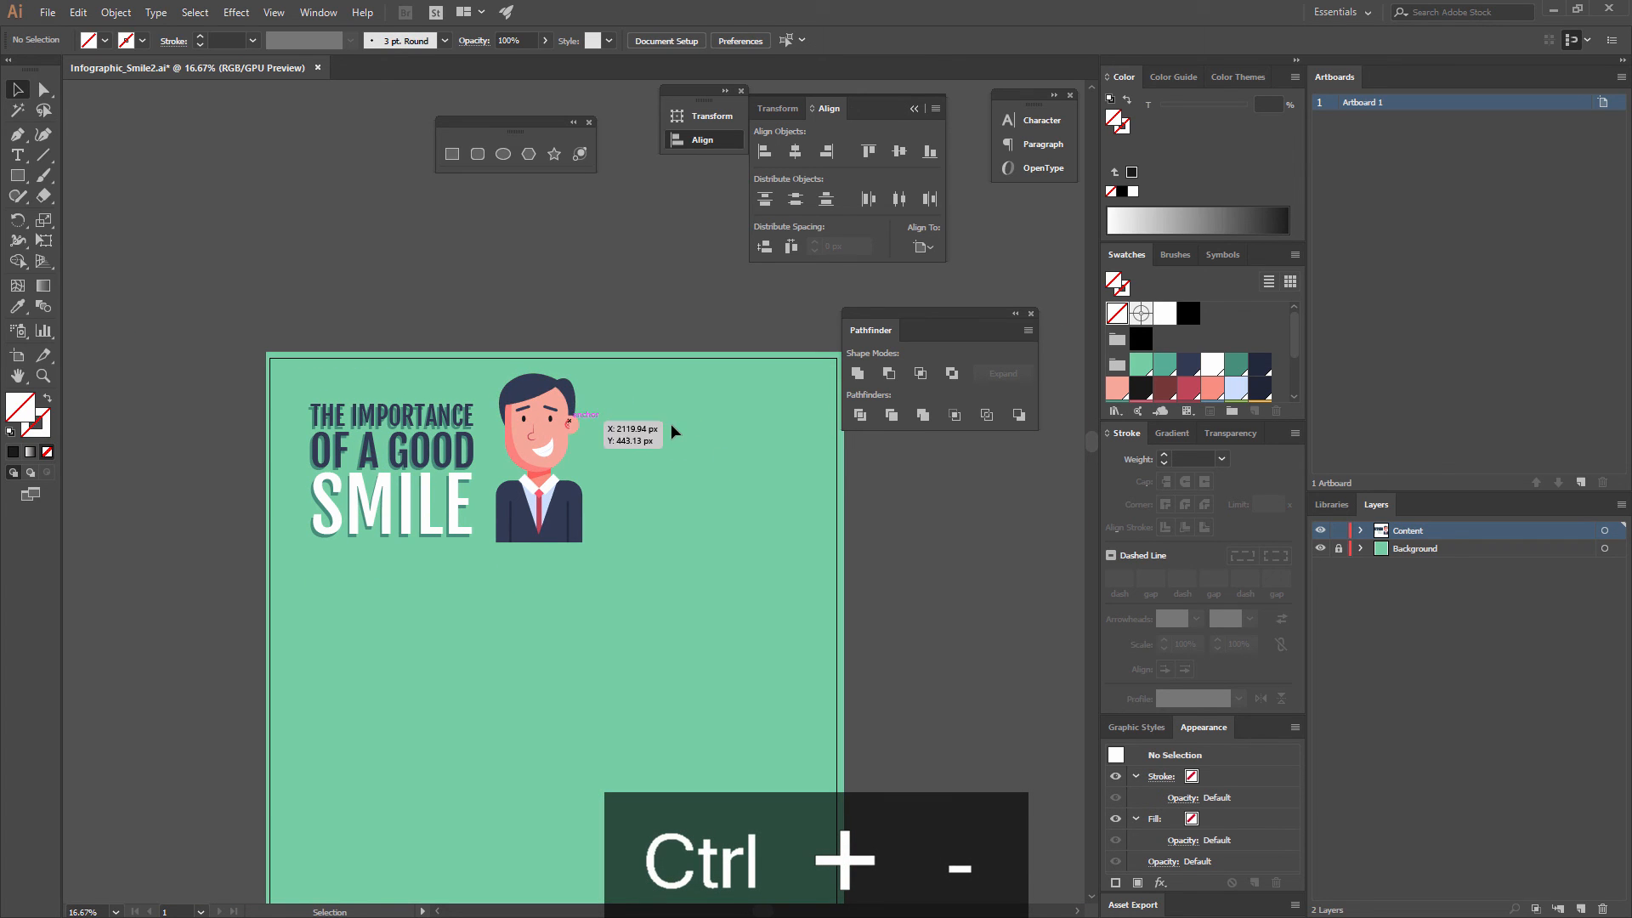